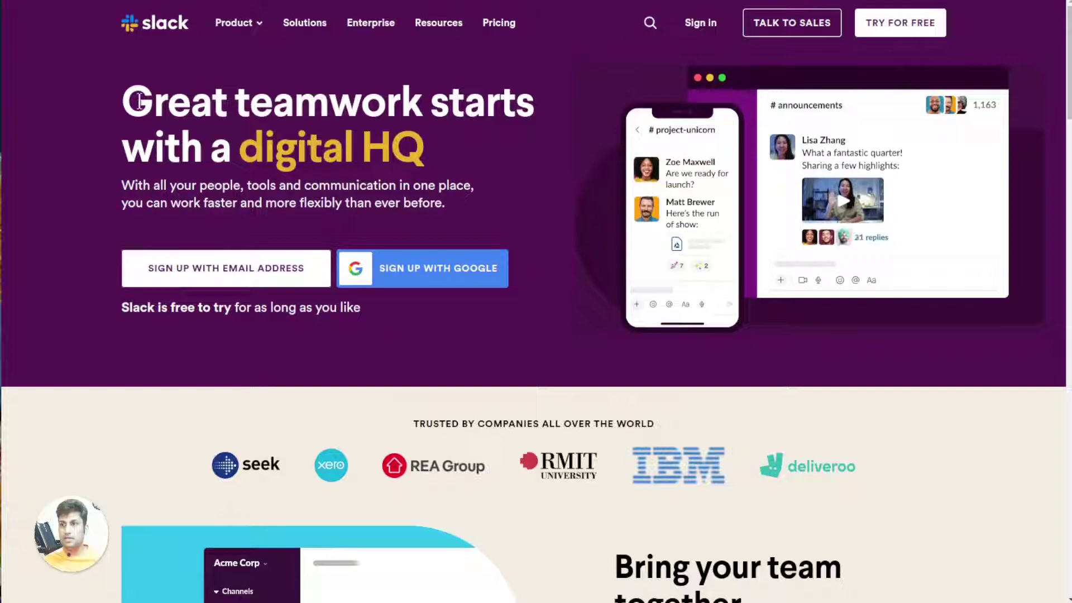
# Examine the Slack homepage from the header and hero area down to the footer as the design reference
pyautogui.scroll(-15, 998, 170)
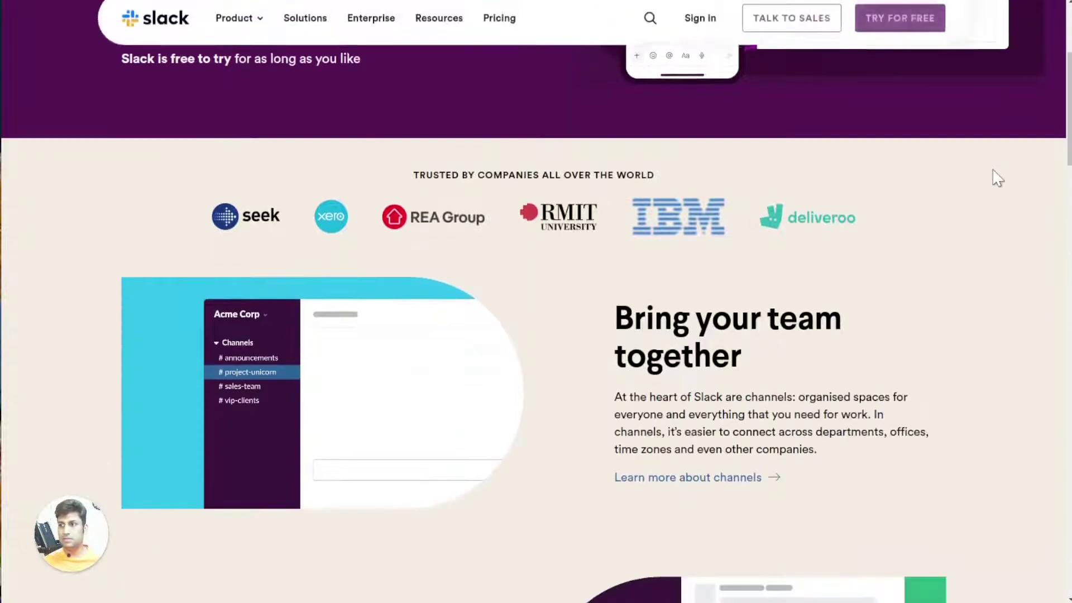
pyautogui.scroll(-15, 762, 228)
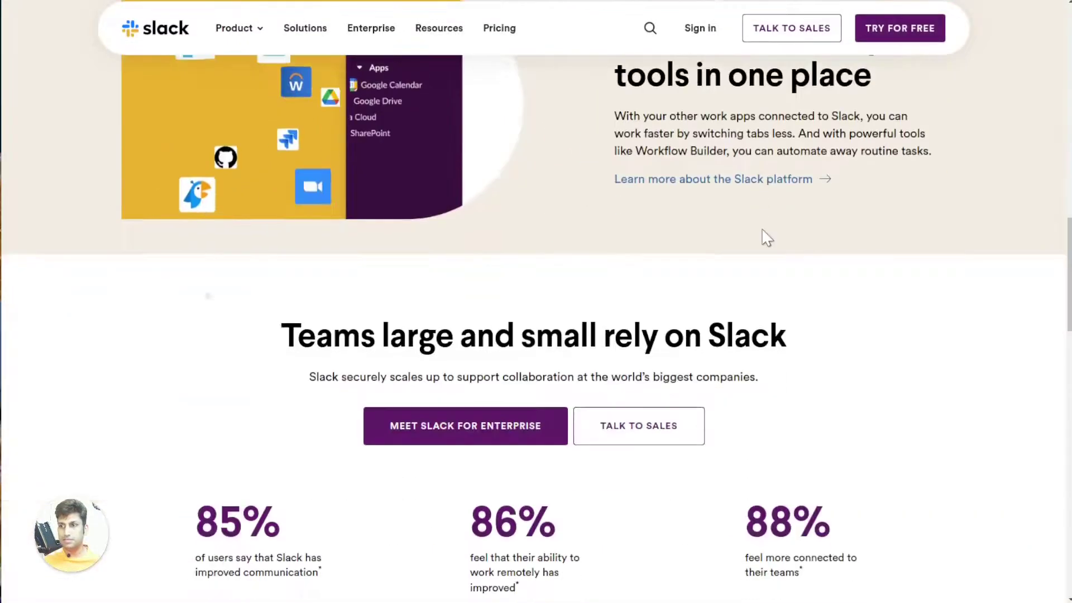
pyautogui.scroll(-6, 806, 265)
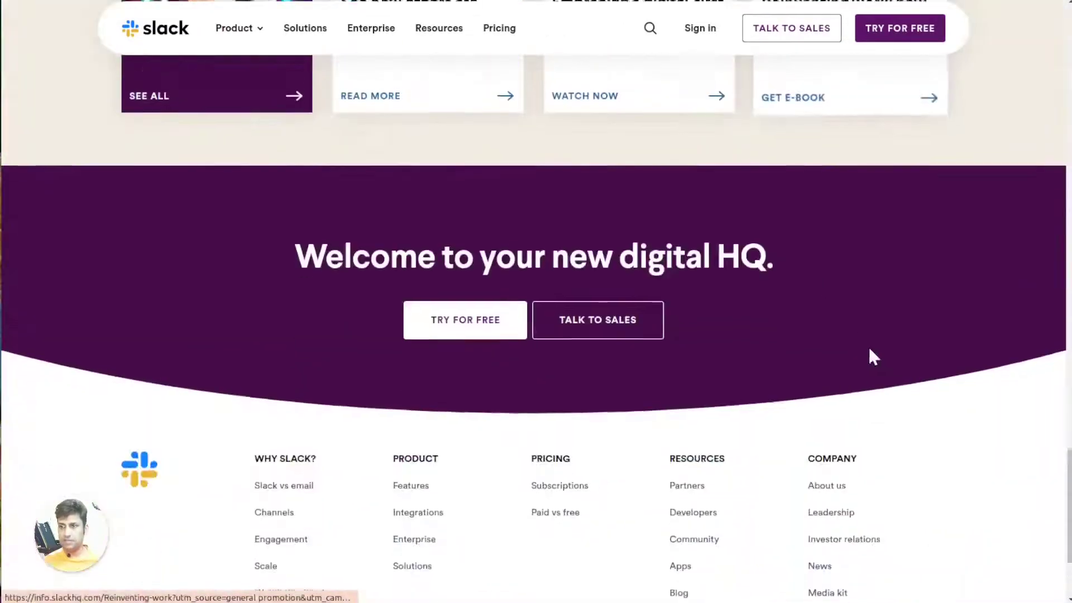
pyautogui.moveTo(1068, 553); pyautogui.dragTo(1055, 64)
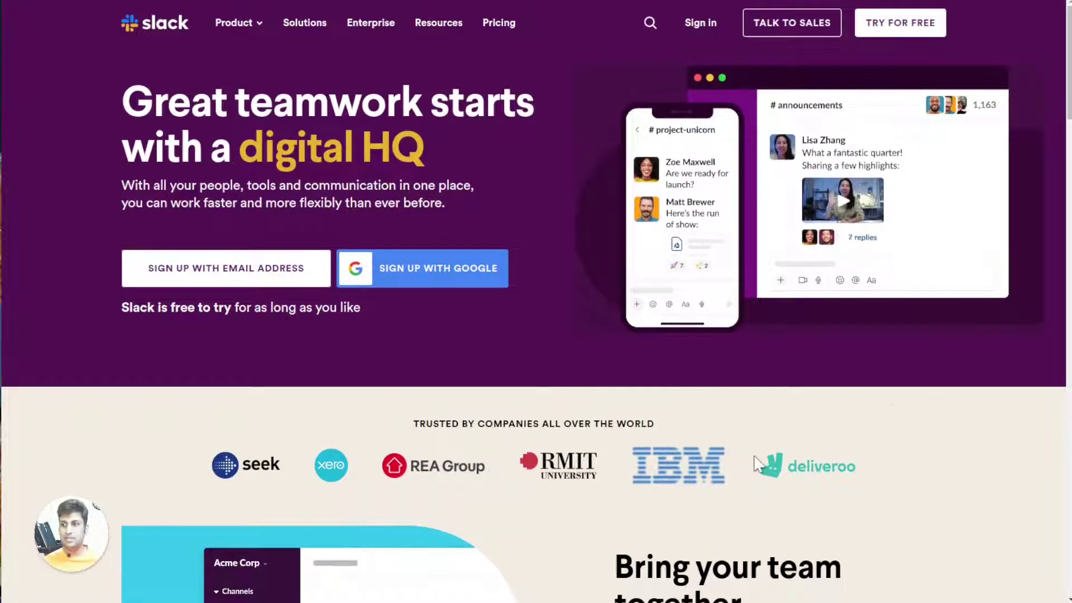
pyautogui.scroll(-4, 558, 168)
pyautogui.scroll(-8, 246, 390)
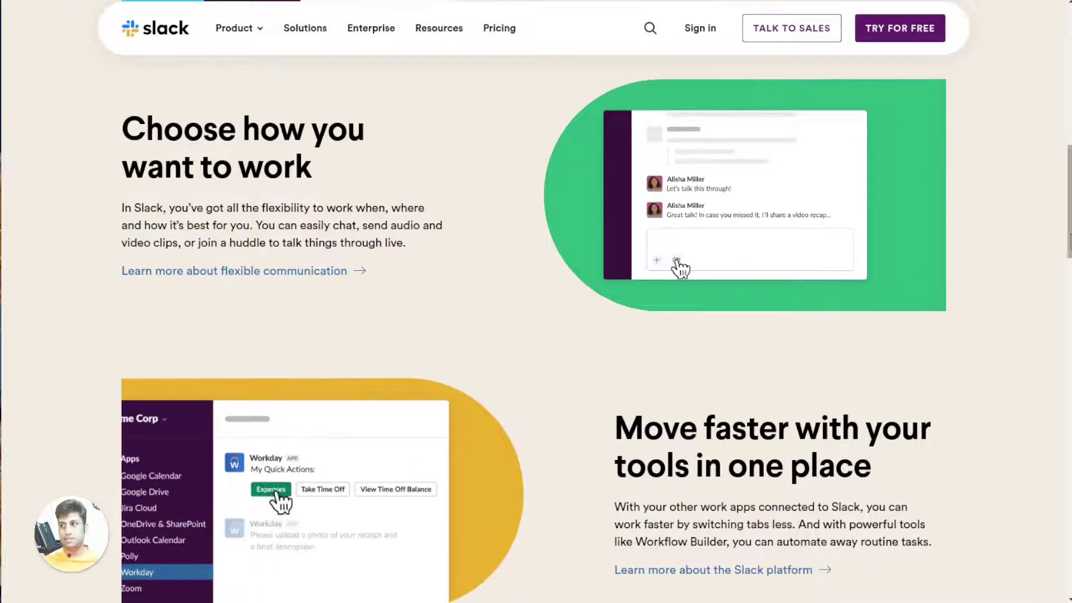
pyautogui.press('Home')
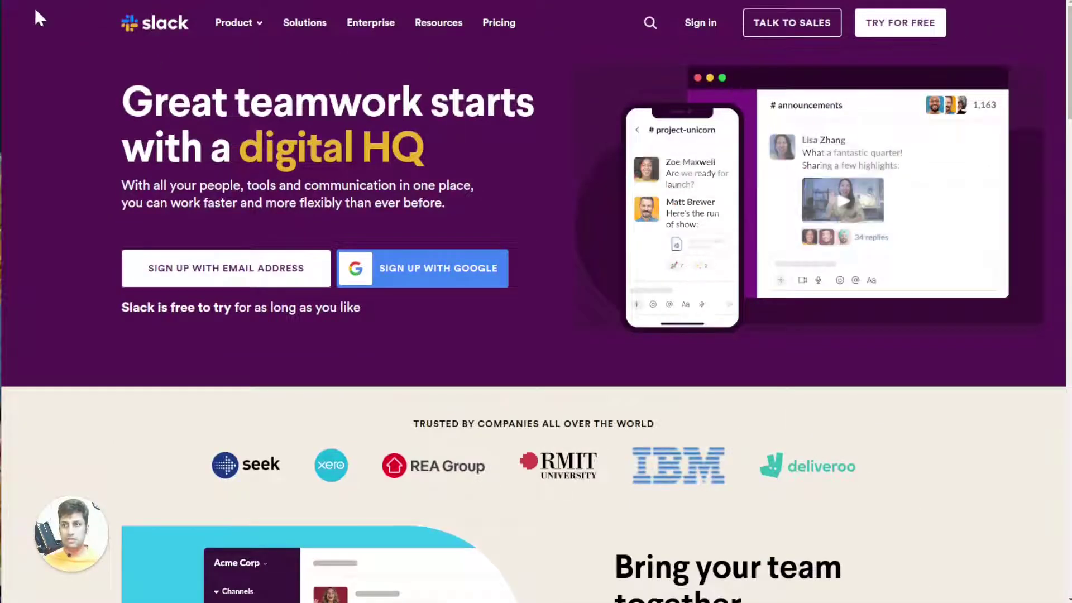
pyautogui.moveTo(35, 6); pyautogui.dragTo(959, 387)
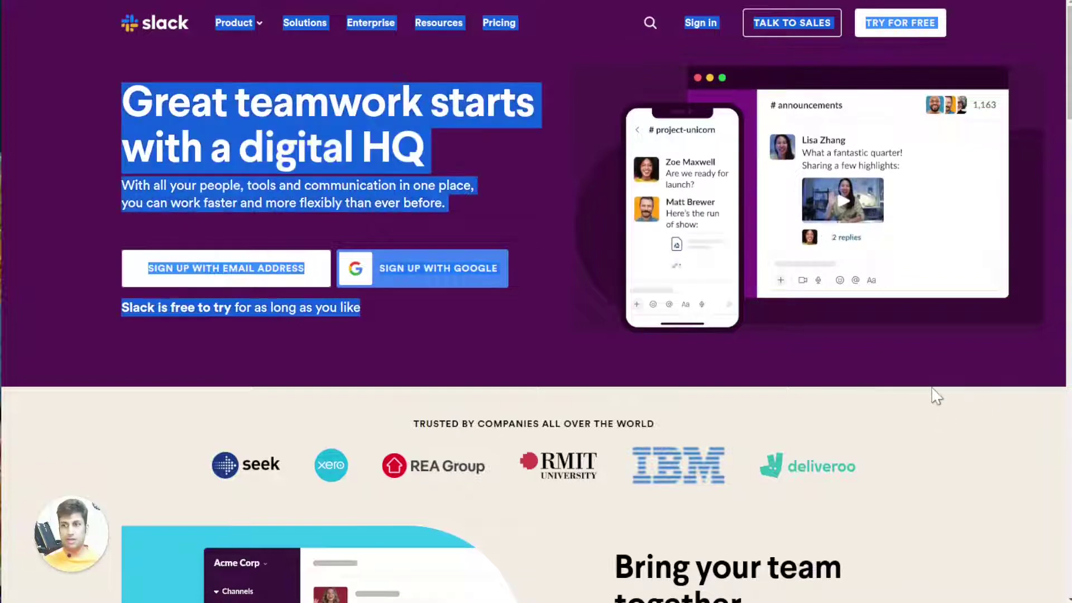
pyautogui.click(288, 100)
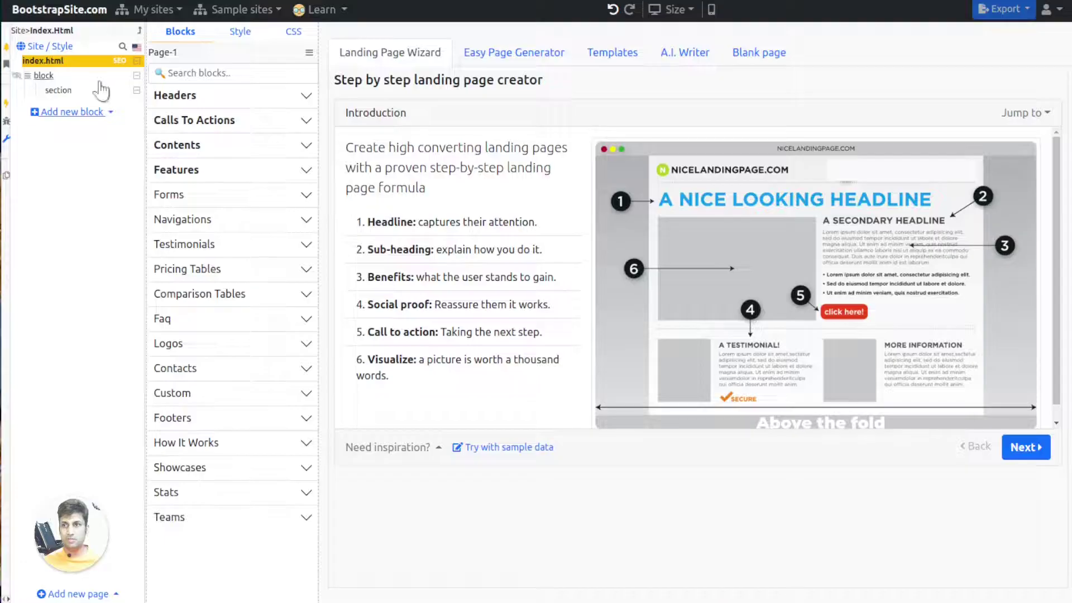
pyautogui.click(16, 60)
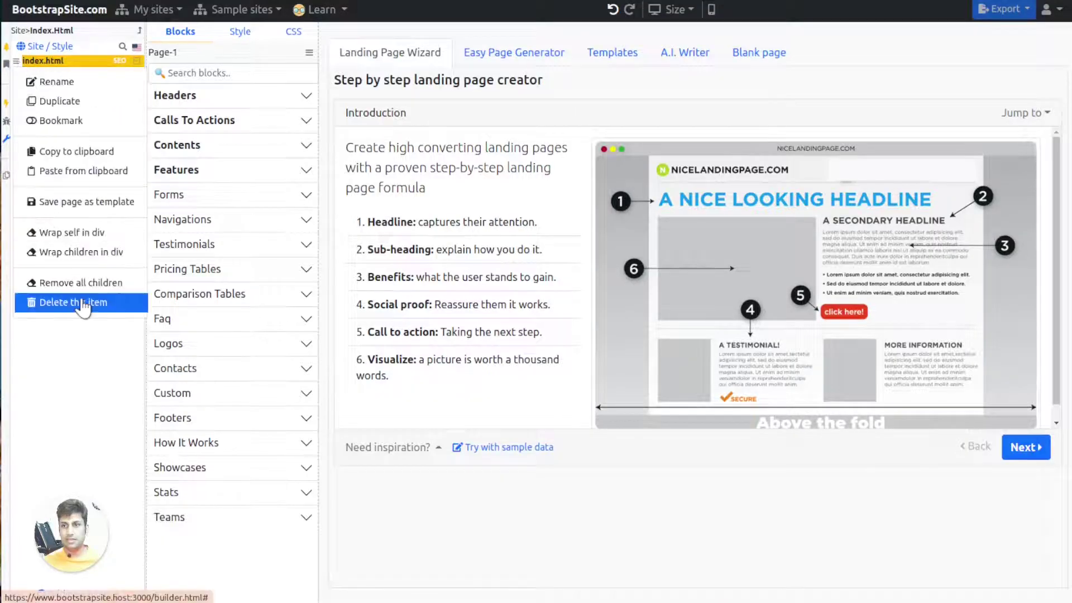
pyautogui.click(16, 63)
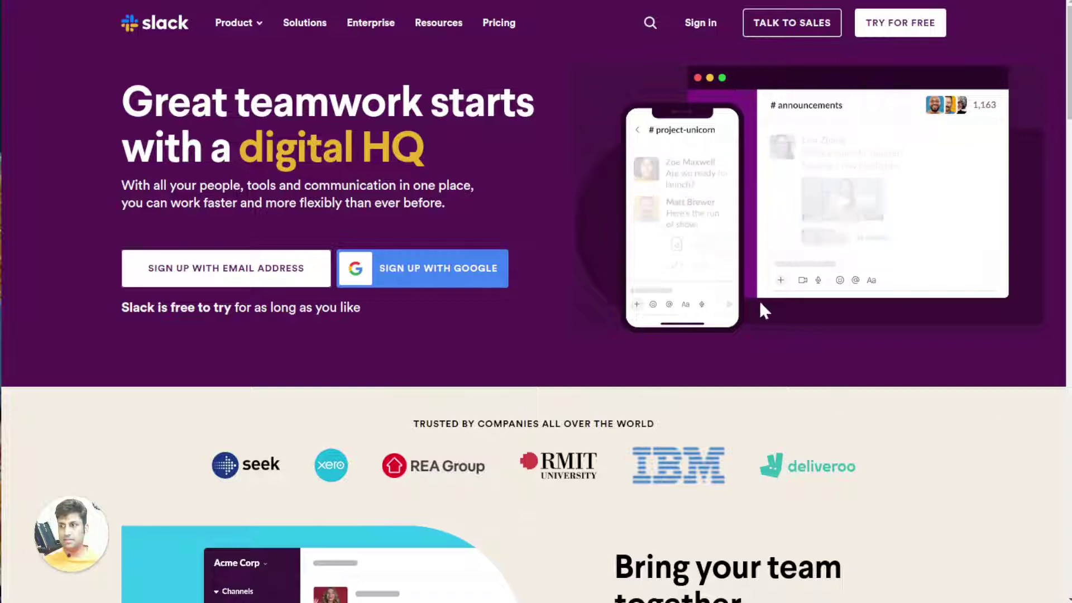
# Examine the Slack hero area's video, headline, supporting text and sign-up buttons
pyautogui.rightClick(809, 184)
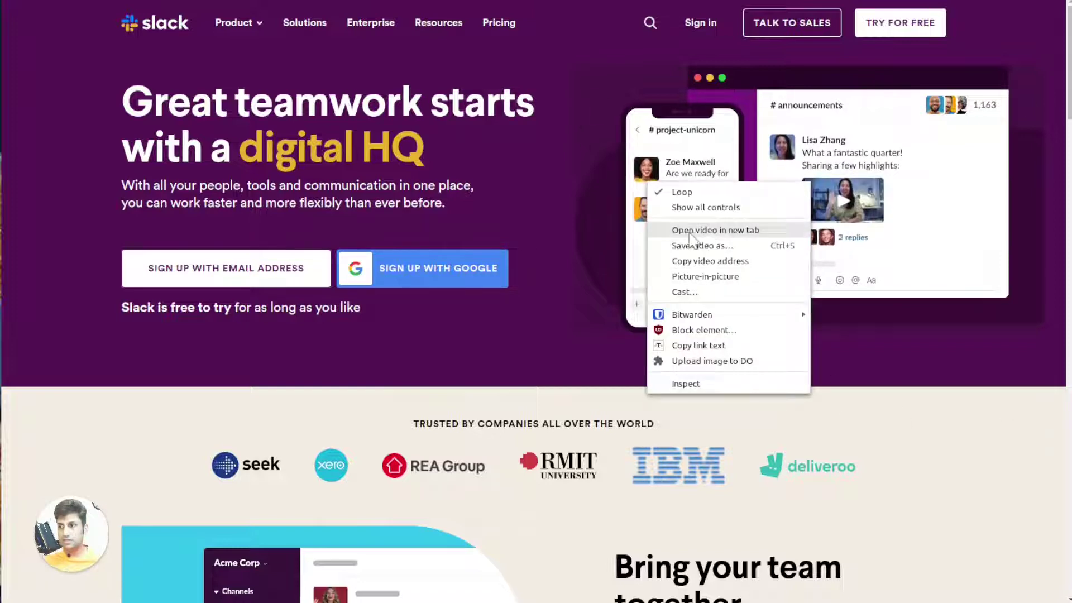
pyautogui.click(243, 134)
pyautogui.moveTo(127, 101); pyautogui.dragTo(417, 150)
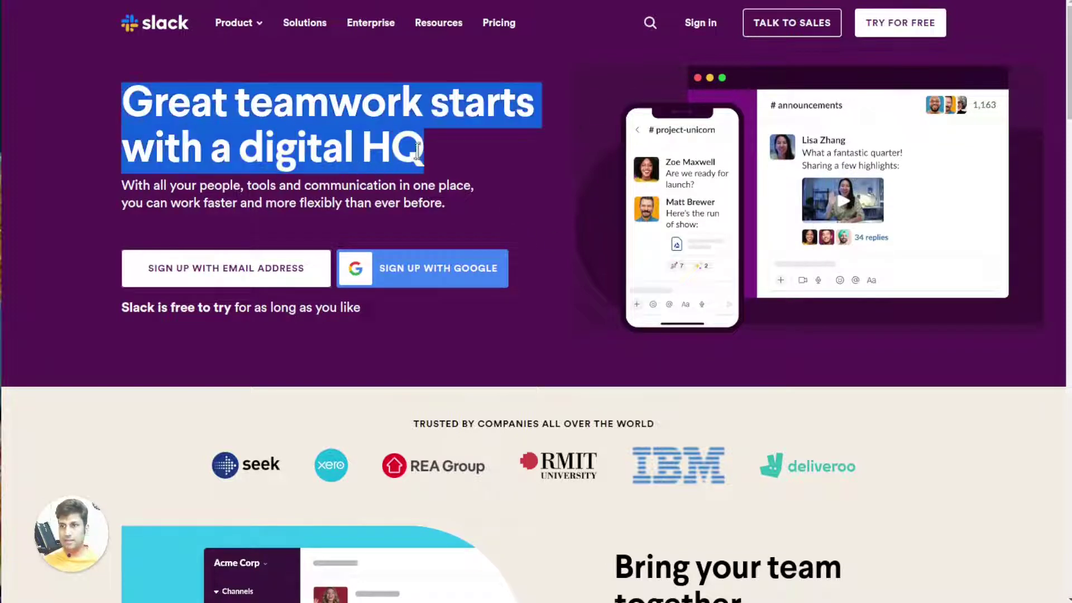
pyautogui.click(116, 188)
pyautogui.moveTo(105, 96); pyautogui.dragTo(411, 353)
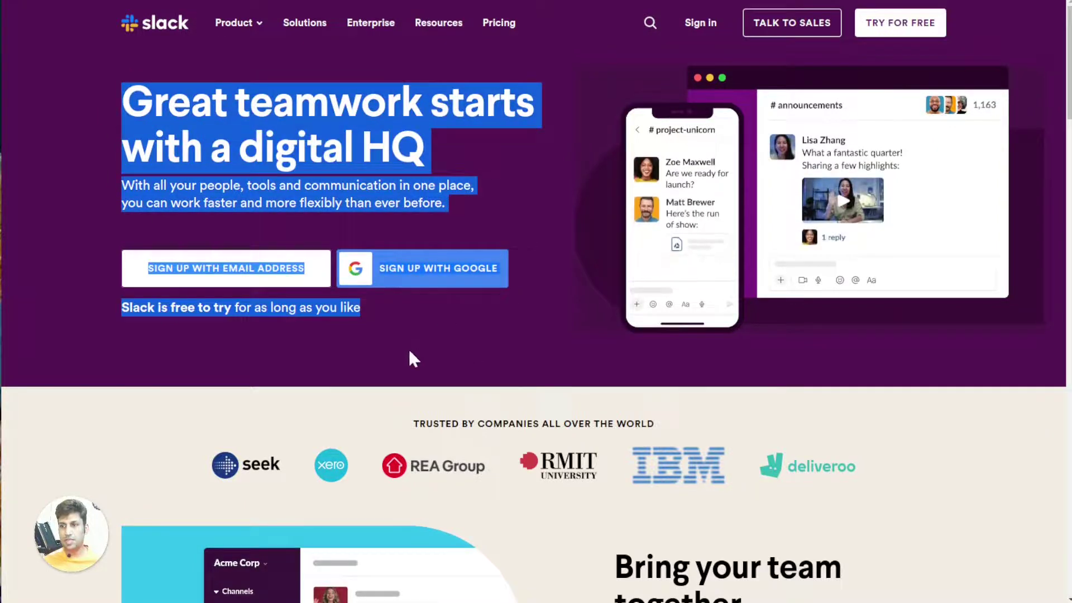
pyautogui.click(326, 333)
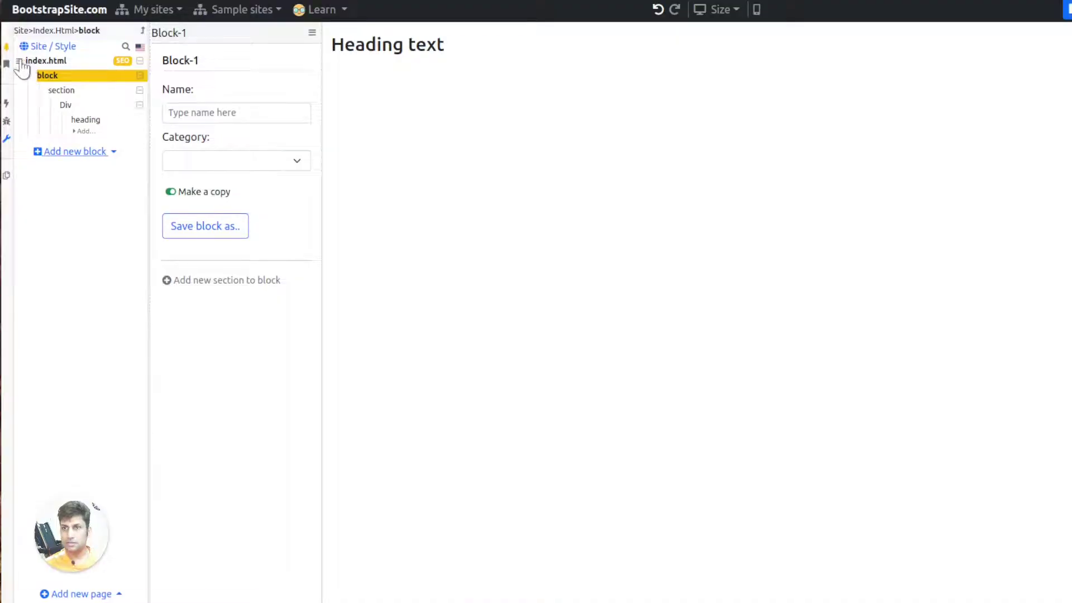
# In the BootstrapSite builder, remove all children of index.html and insert the "Navbar two columns" header block
pyautogui.rightClick(22, 62)
pyautogui.click(50, 282)
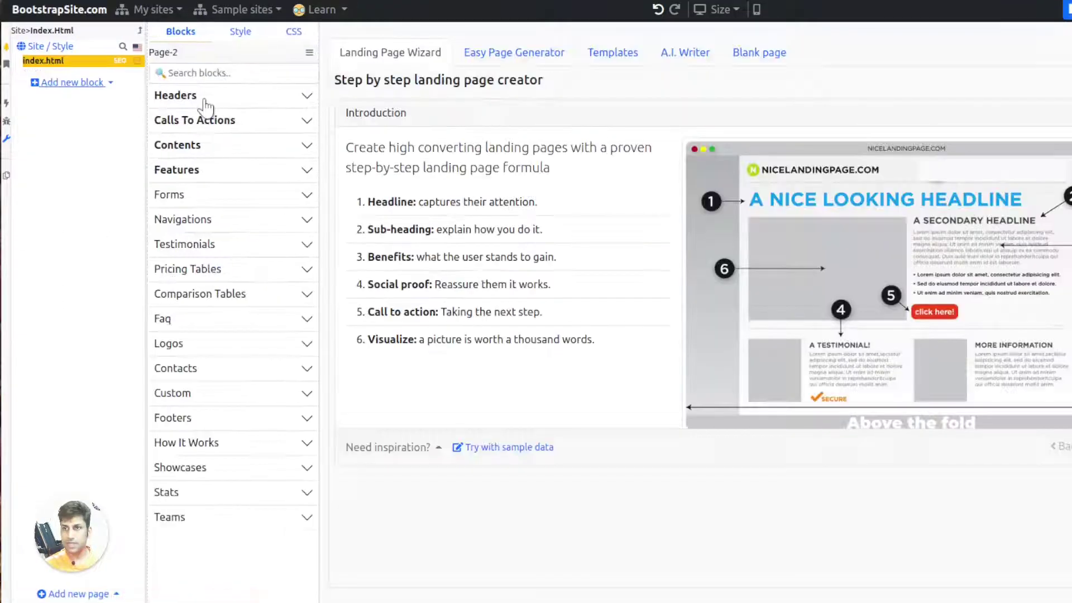
pyautogui.click(206, 106)
pyautogui.scroll(-5, 277, 192)
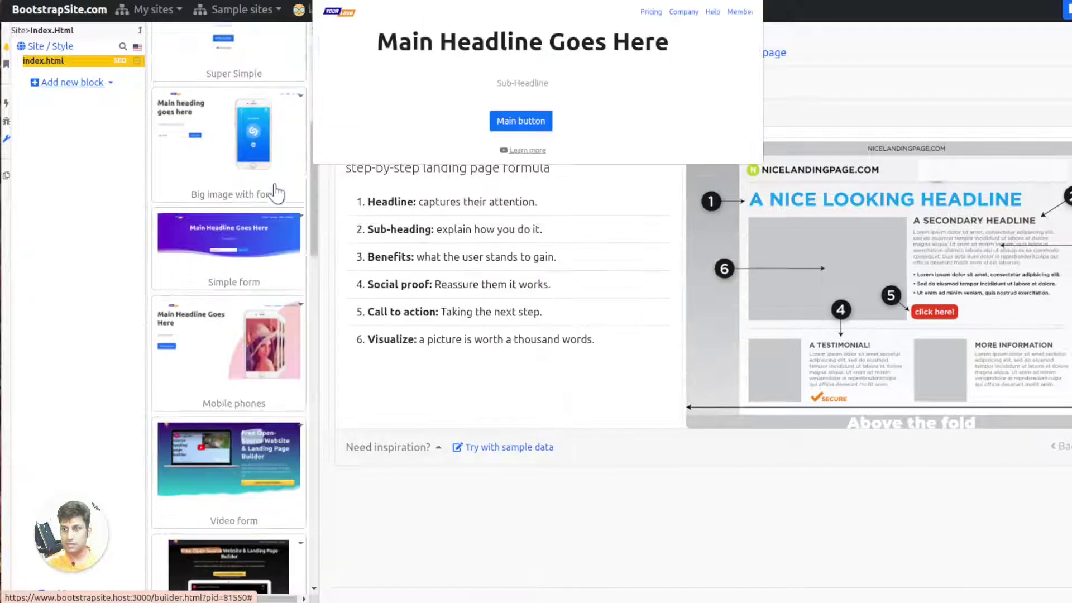
pyautogui.scroll(-7, 276, 193)
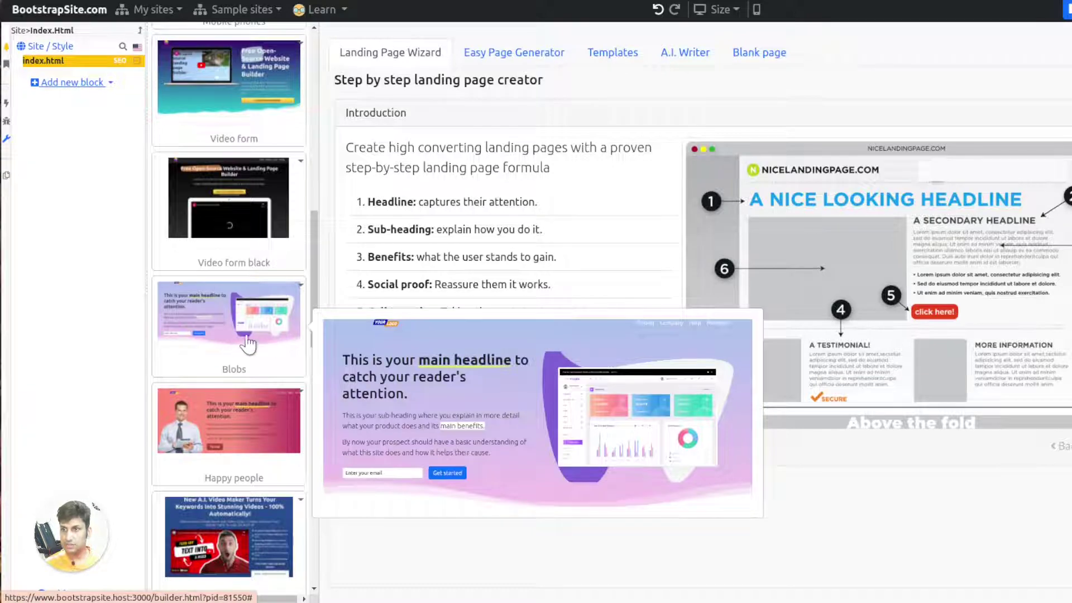
pyautogui.scroll(-3, 287, 332)
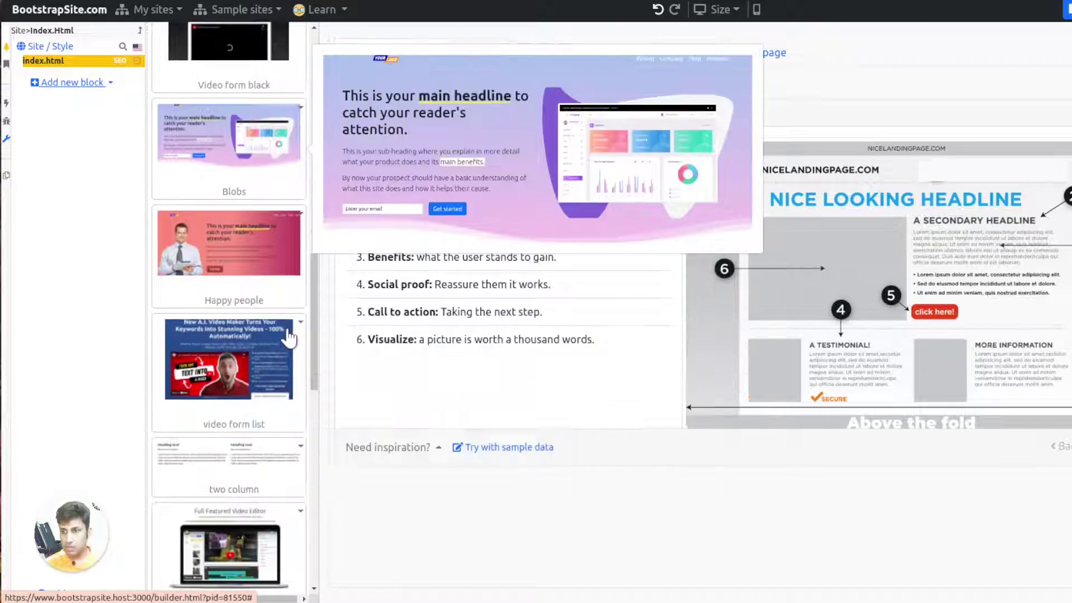
pyautogui.scroll(-8, 246, 268)
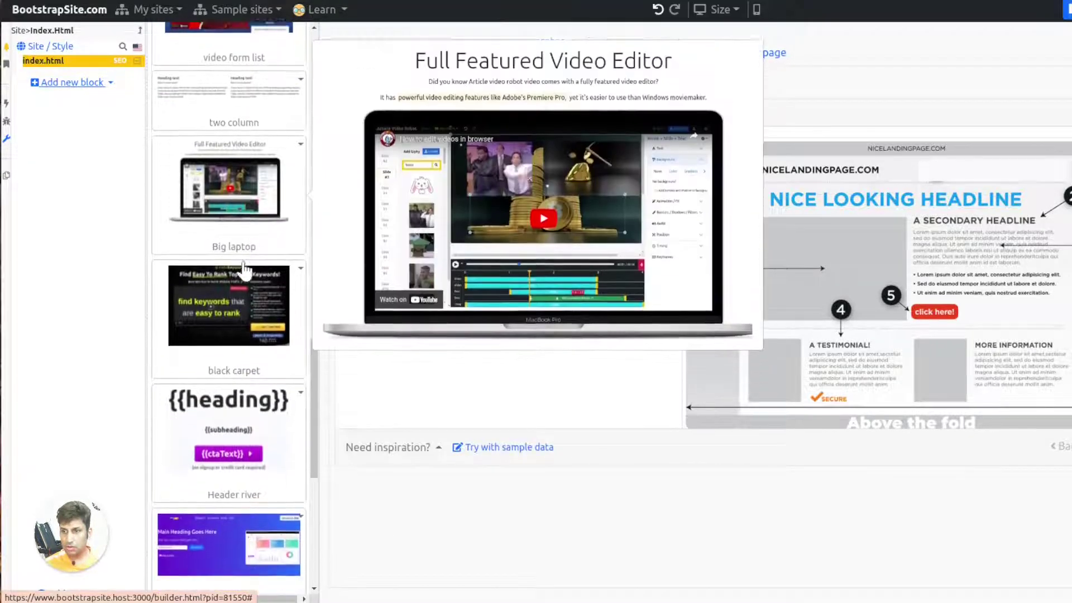
pyautogui.scroll(-2, 221, 463)
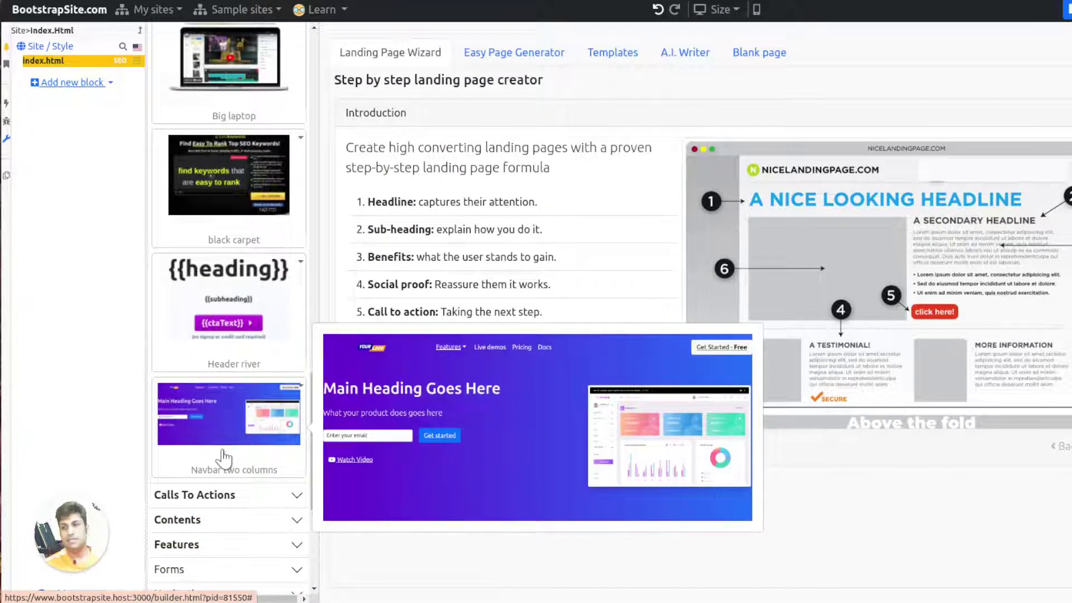
pyautogui.click(222, 455)
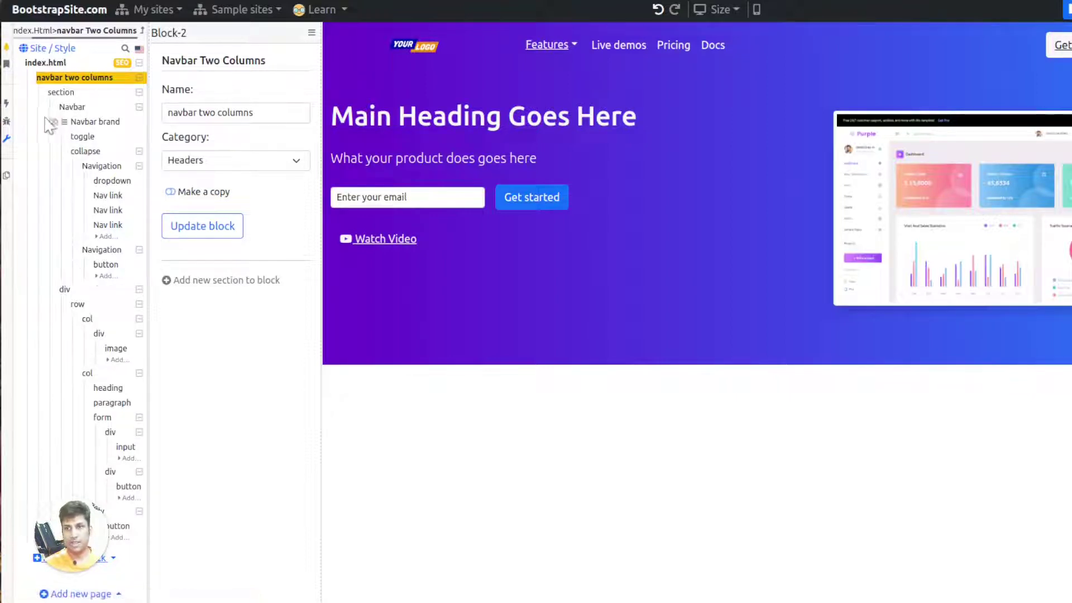
# Remove all children of index.html and add an empty block to the page
pyautogui.rightClick(20, 65)
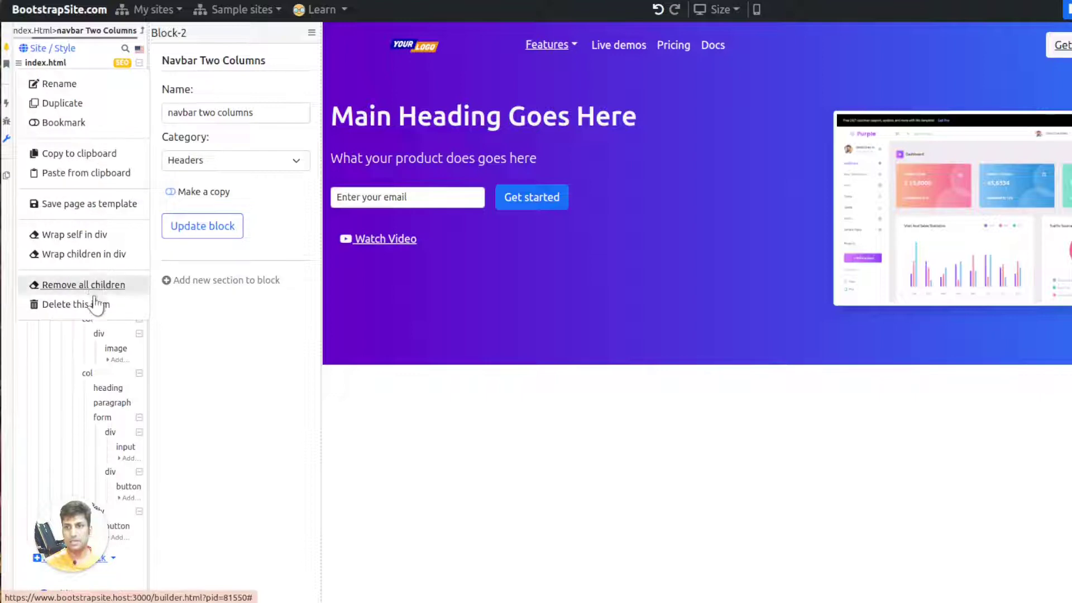
pyautogui.click(83, 282)
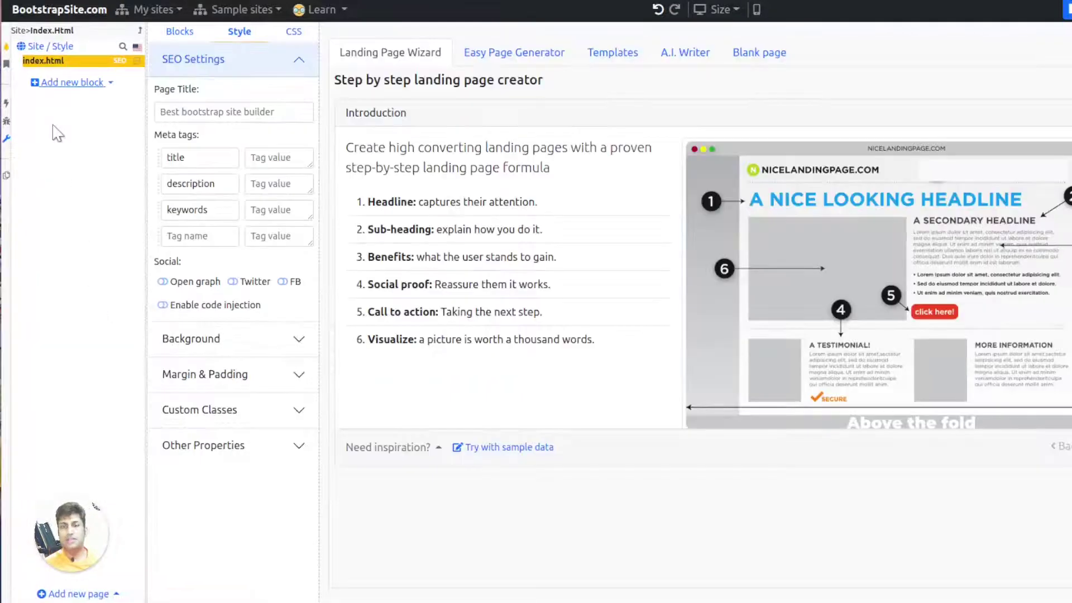
pyautogui.click(61, 84)
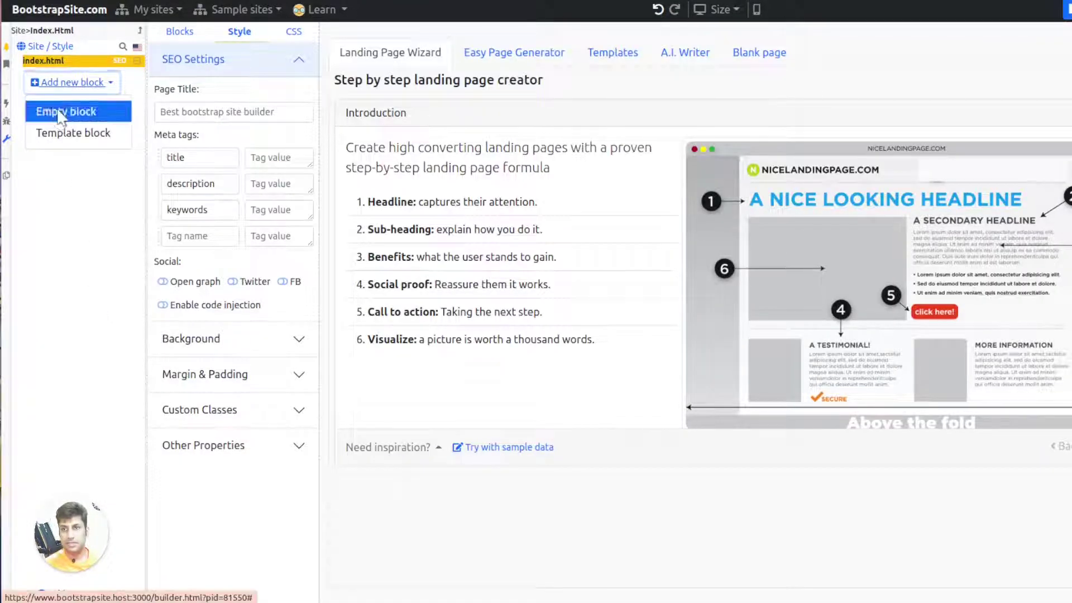
pyautogui.click(56, 110)
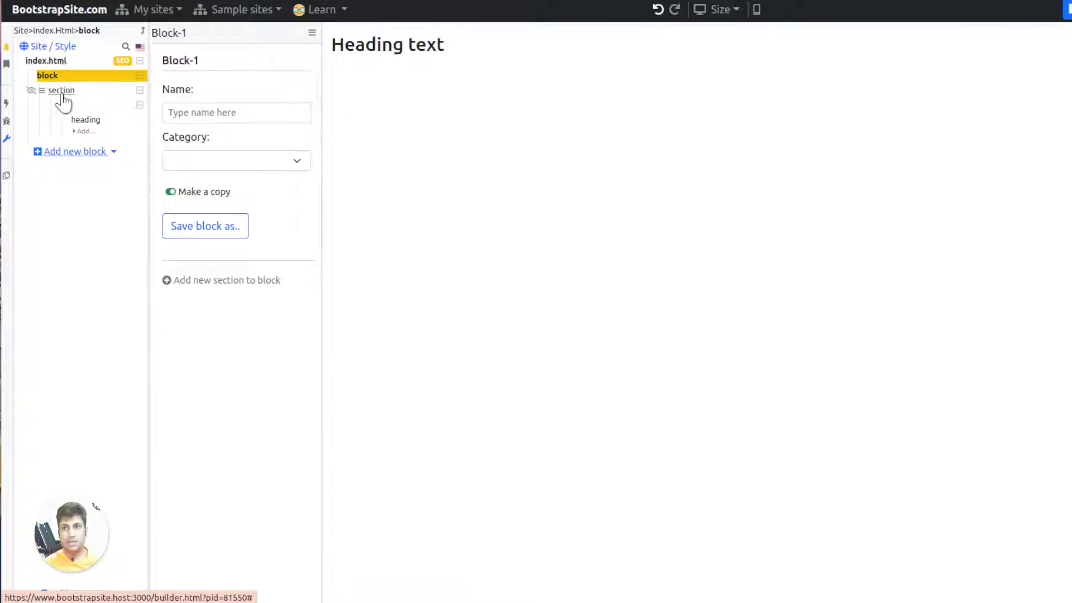
# Delete the default heading inside the new block's section Div
pyautogui.click(63, 92)
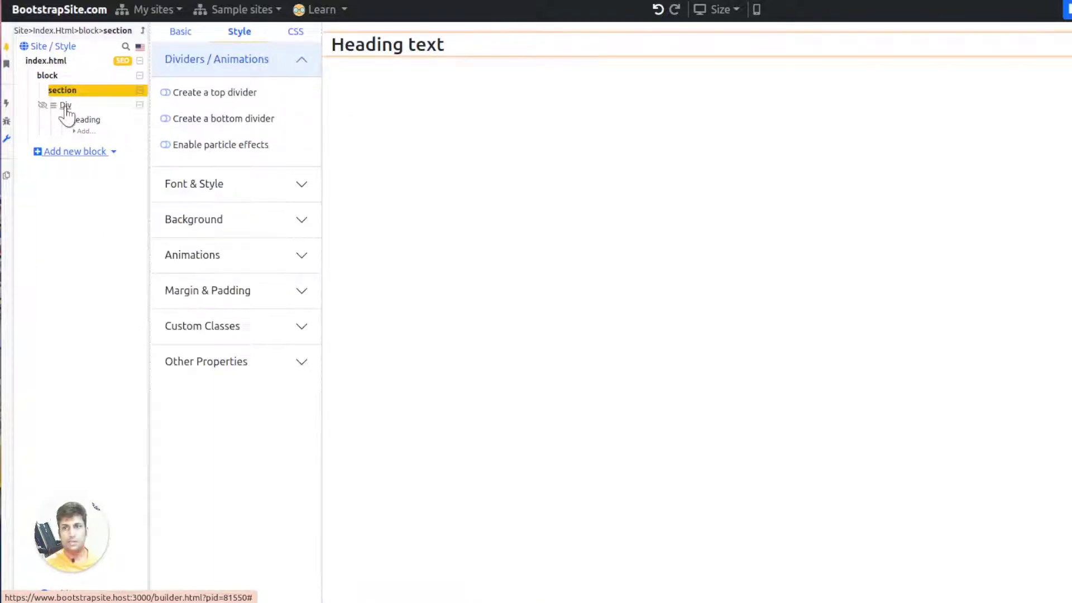
pyautogui.click(66, 106)
pyautogui.click(74, 120)
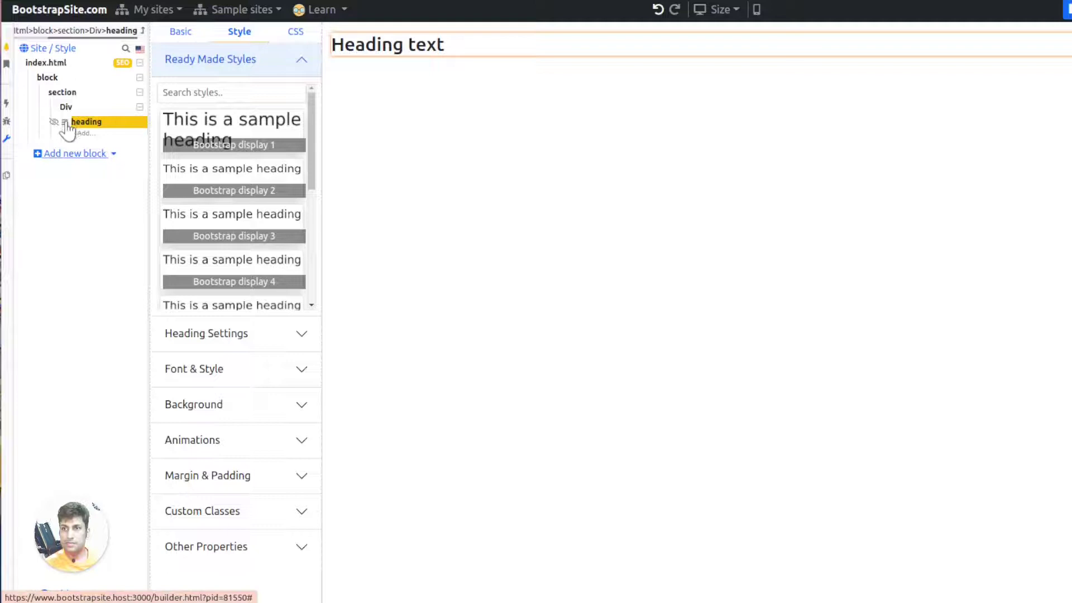
pyautogui.click(65, 122)
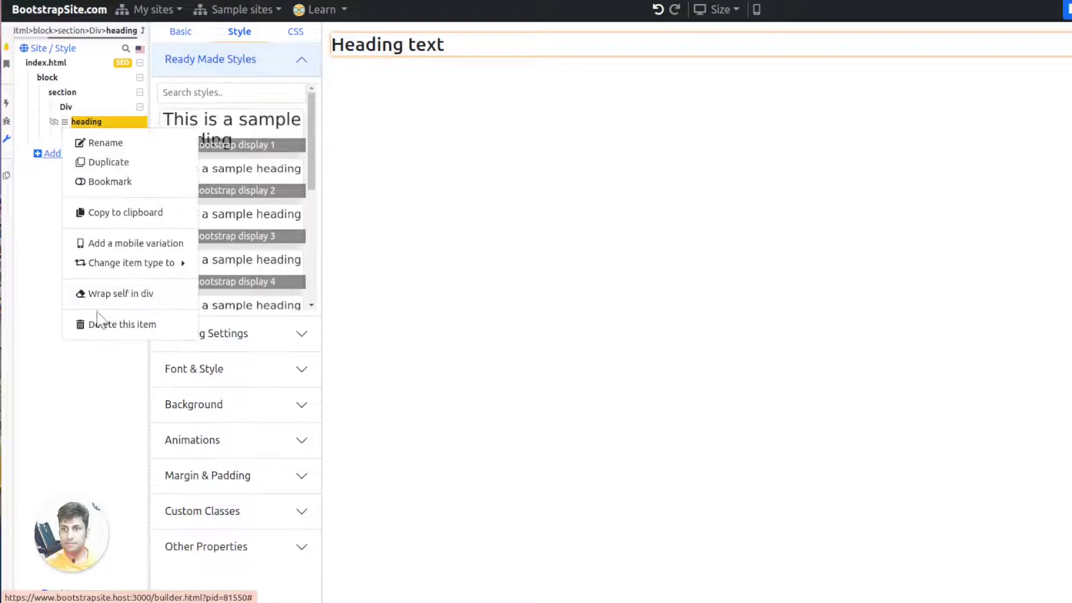
pyautogui.click(100, 323)
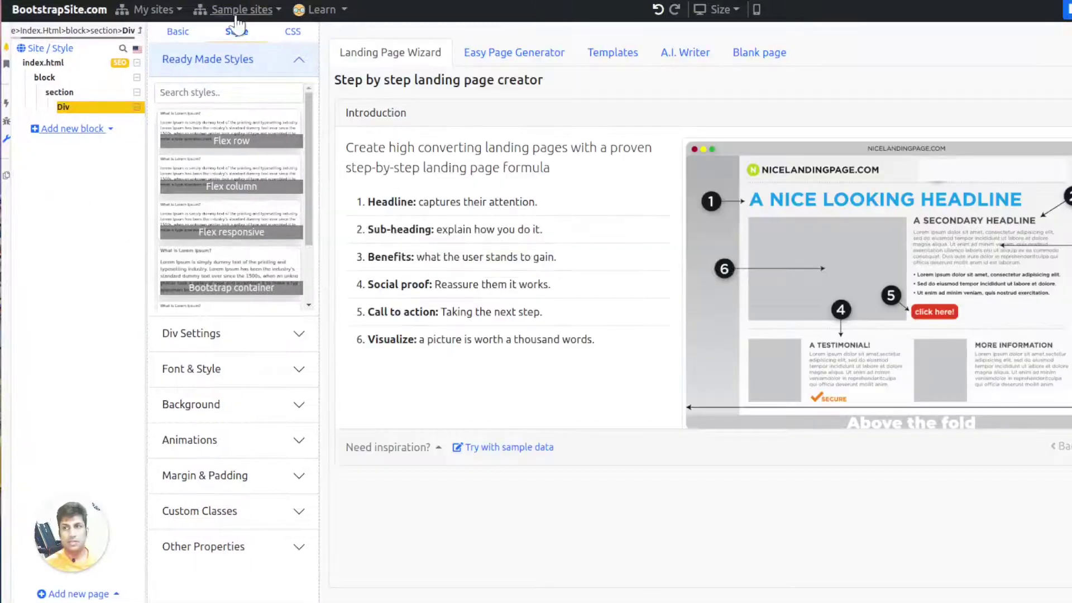
# Add a Navbar element inside the empty Div, using Slack's top navigation as reference
pyautogui.click(183, 36)
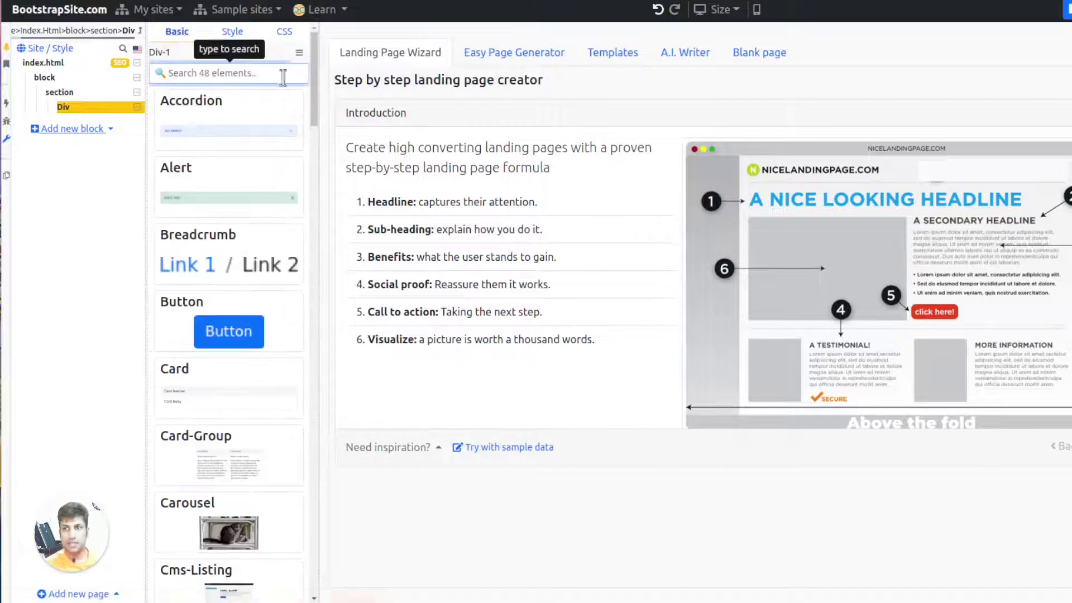
pyautogui.moveTo(312, 72); pyautogui.dragTo(313, 371)
pyautogui.moveTo(212, 324)
pyautogui.moveTo(212, 375)
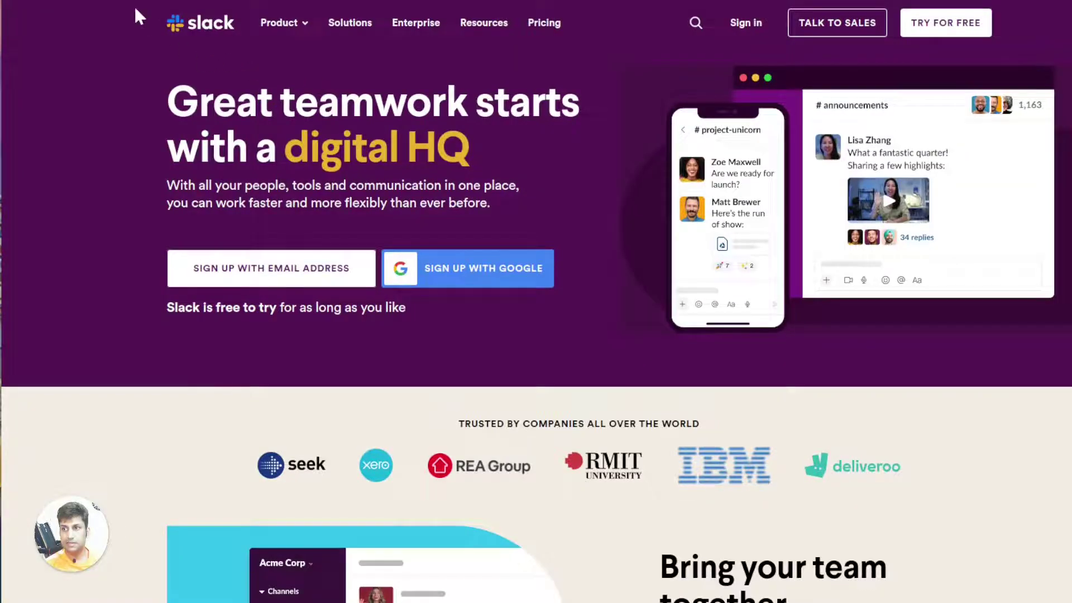
pyautogui.moveTo(136, 10); pyautogui.dragTo(999, 19)
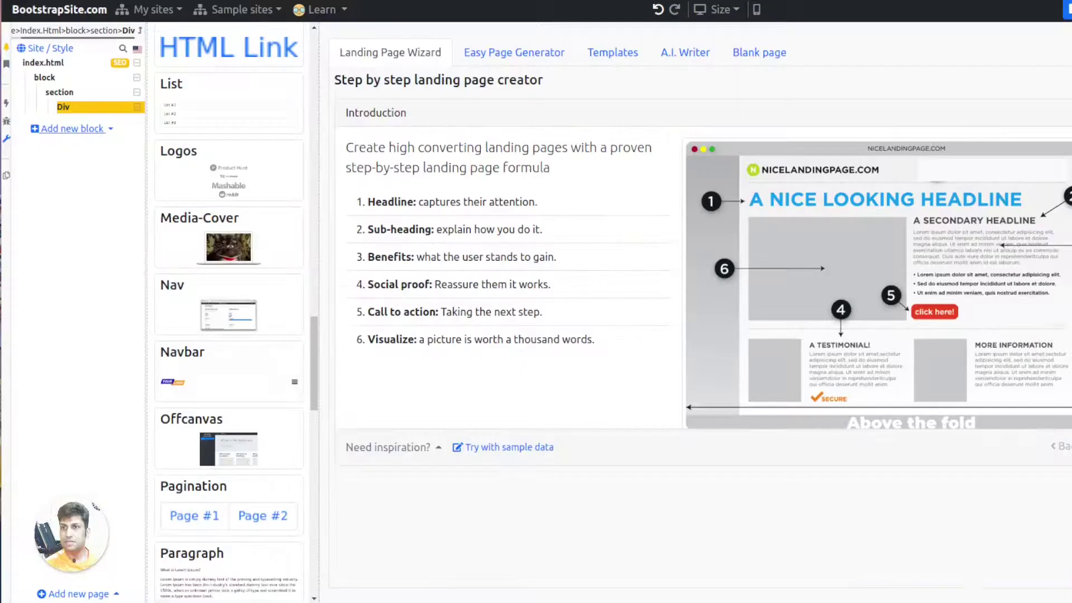
pyautogui.moveTo(227, 394)
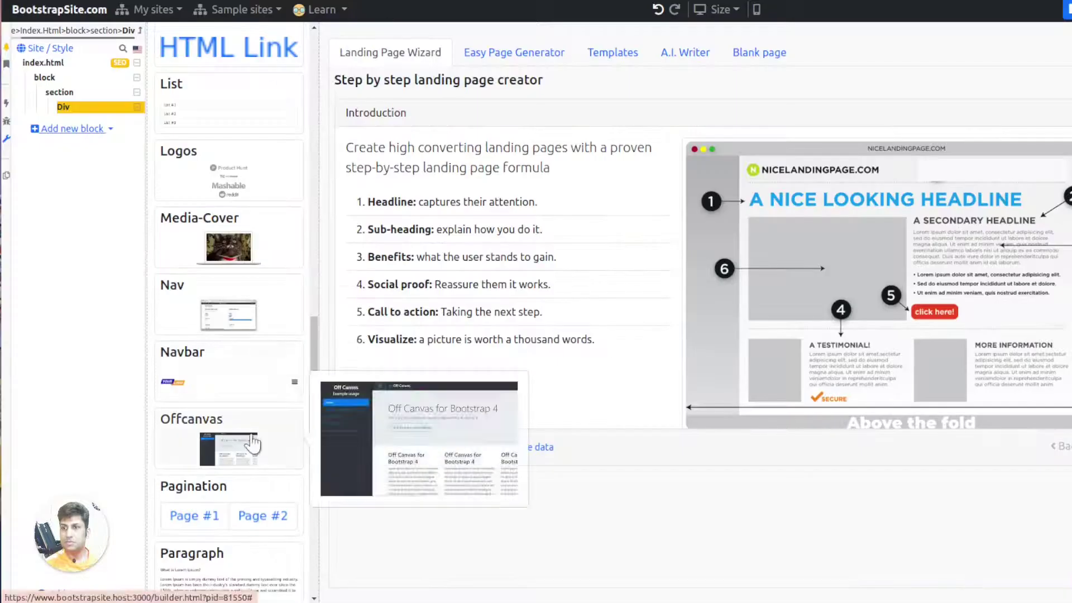
pyautogui.click(228, 393)
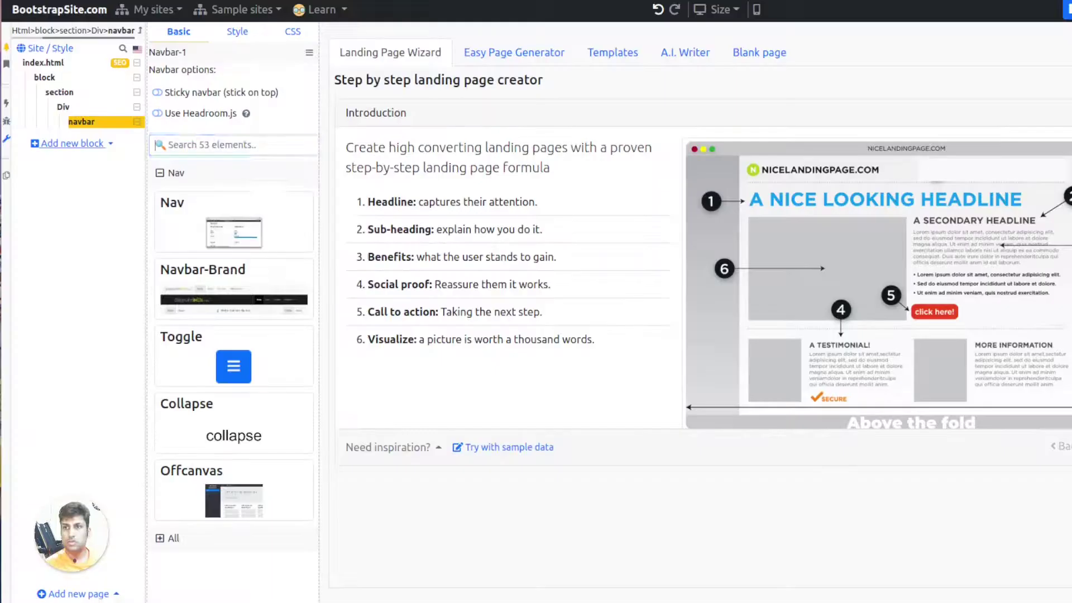
# Add a Navbar-Brand element and a Toggle element inside the navbar
pyautogui.moveTo(220, 291)
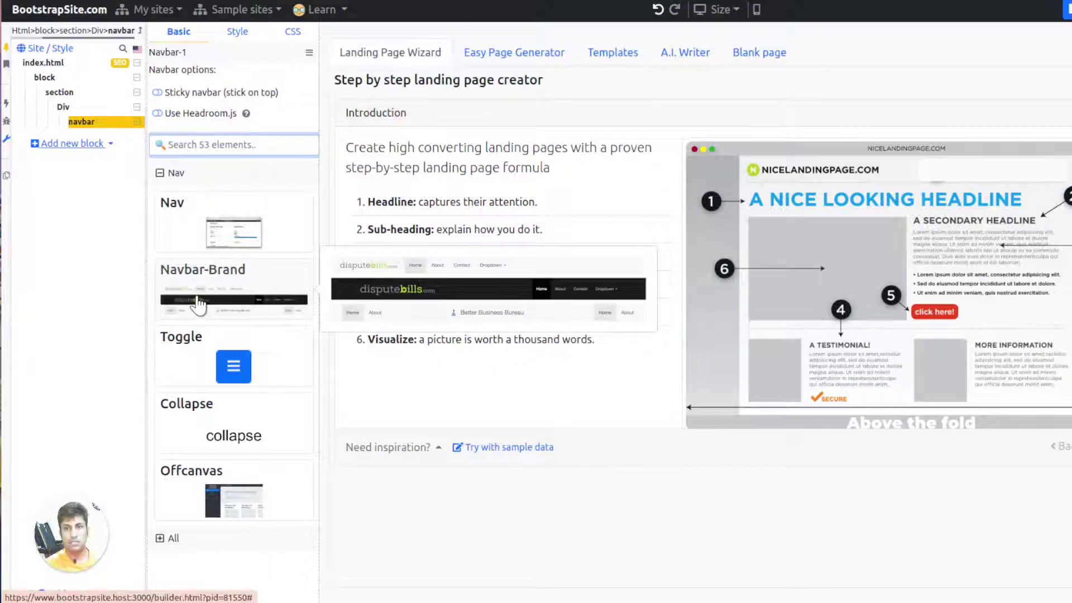
pyautogui.click(199, 304)
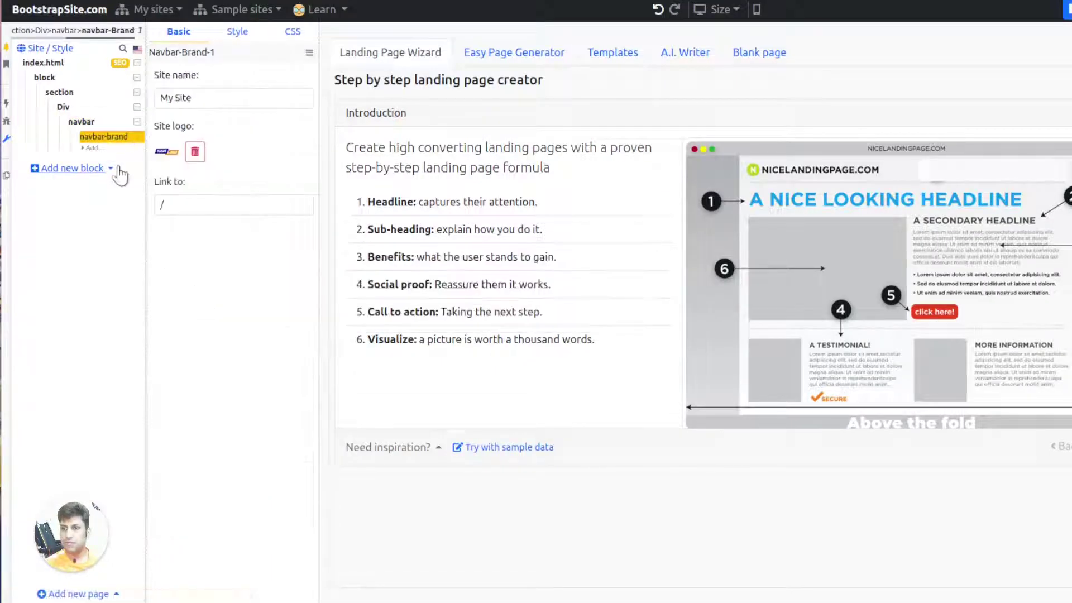
pyautogui.click(84, 125)
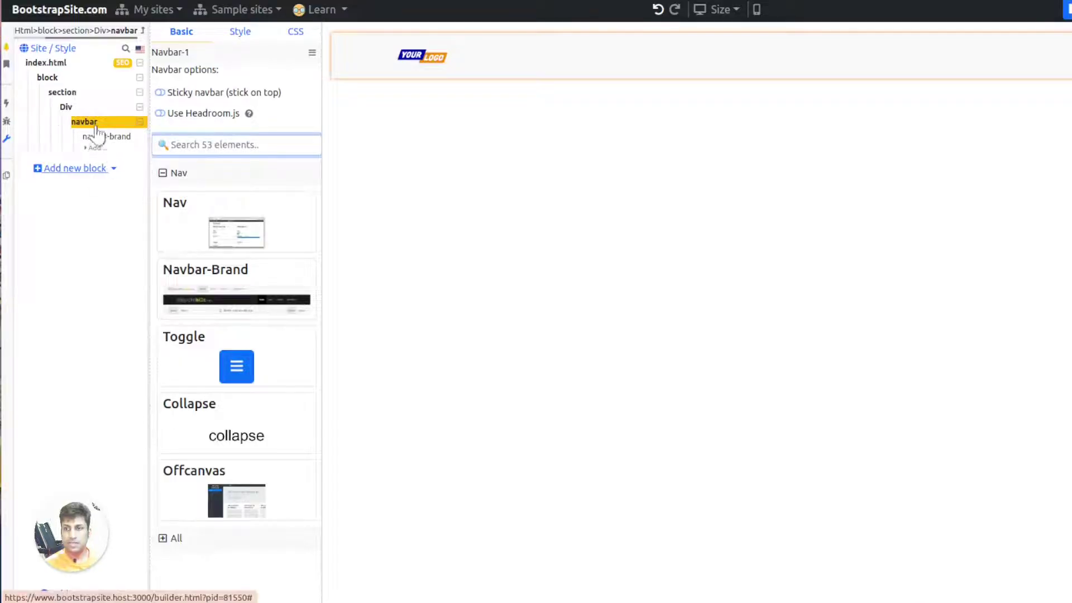
pyautogui.click(237, 366)
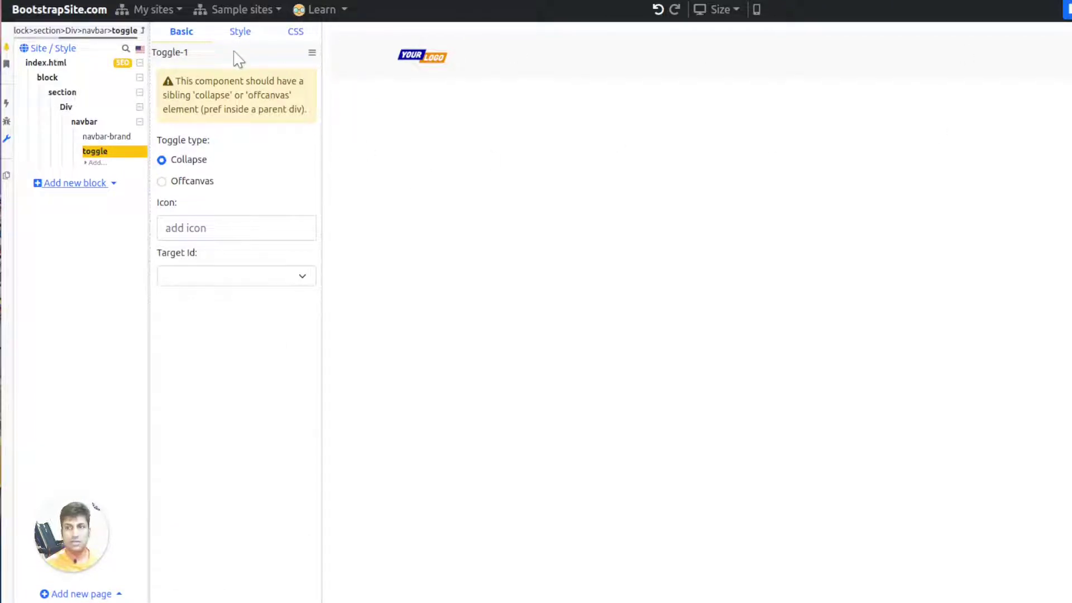
# Enable the Navbar toggler option in the toggle element's style settings
pyautogui.click(242, 35)
pyautogui.click(209, 170)
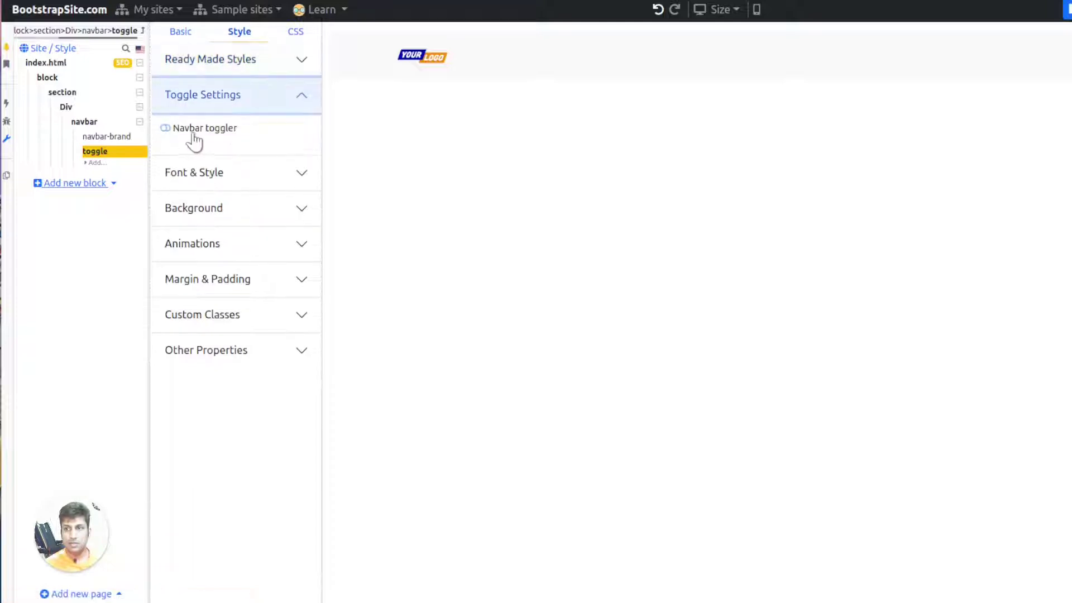
pyautogui.click(167, 129)
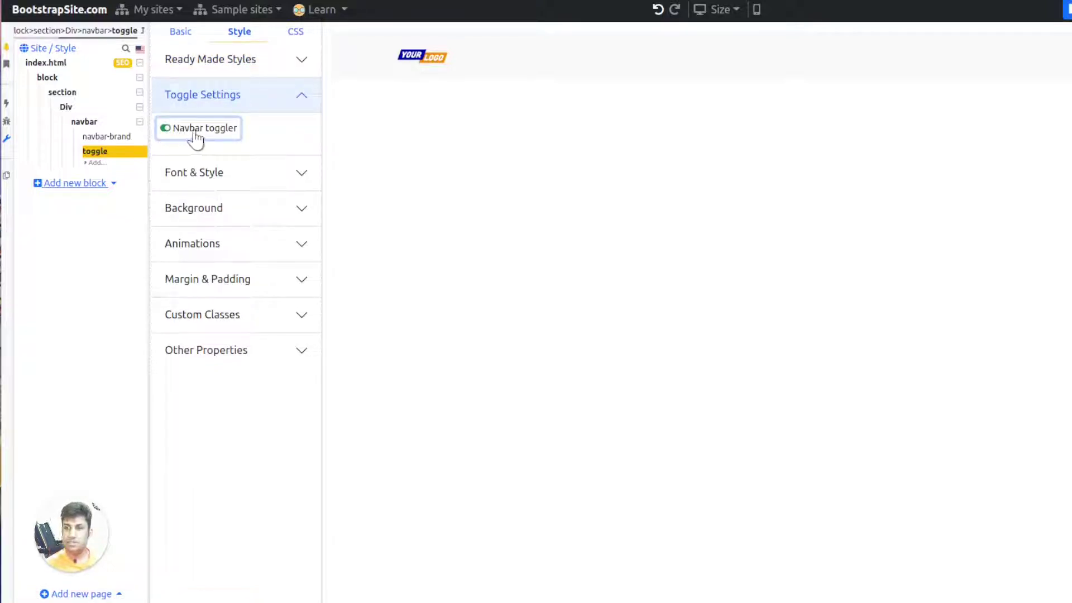
# Examine the toggle's CSS classes and compare them with its Navbar toggler style setting
pyautogui.click(299, 37)
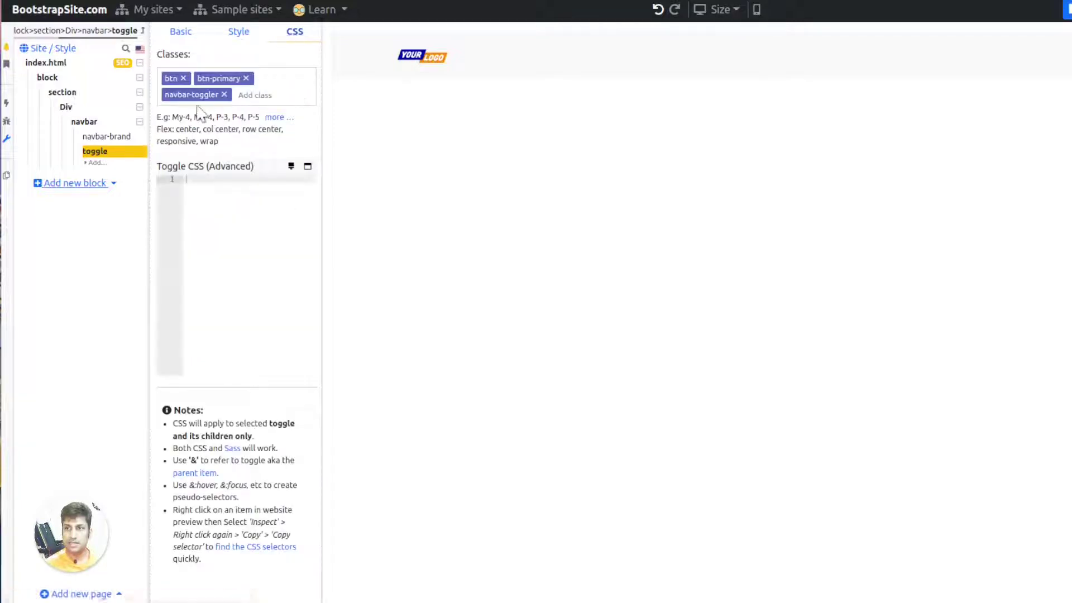
pyautogui.click(171, 94)
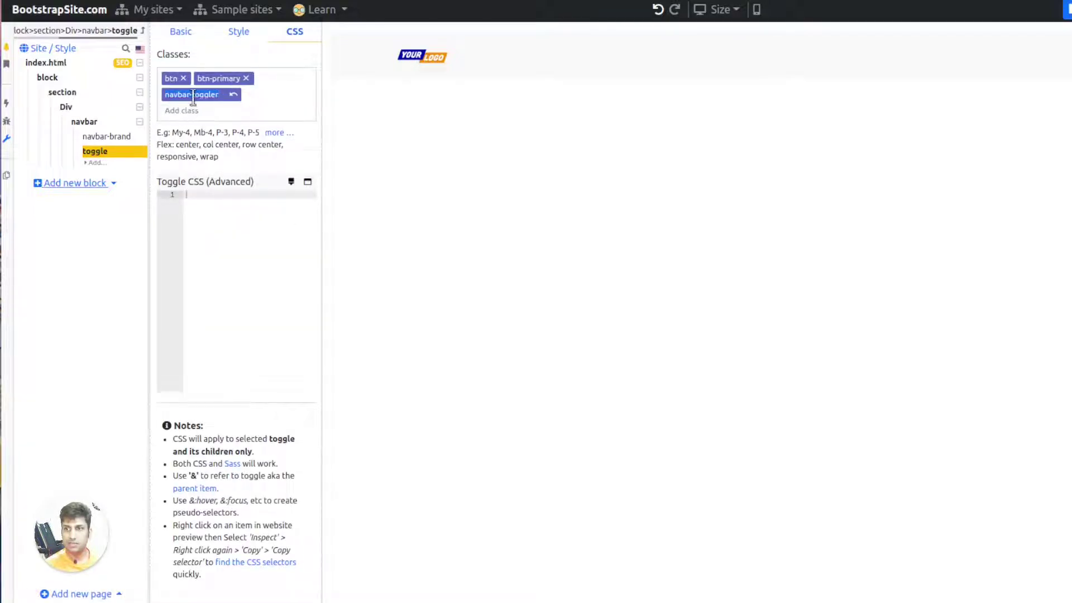
pyautogui.click(239, 33)
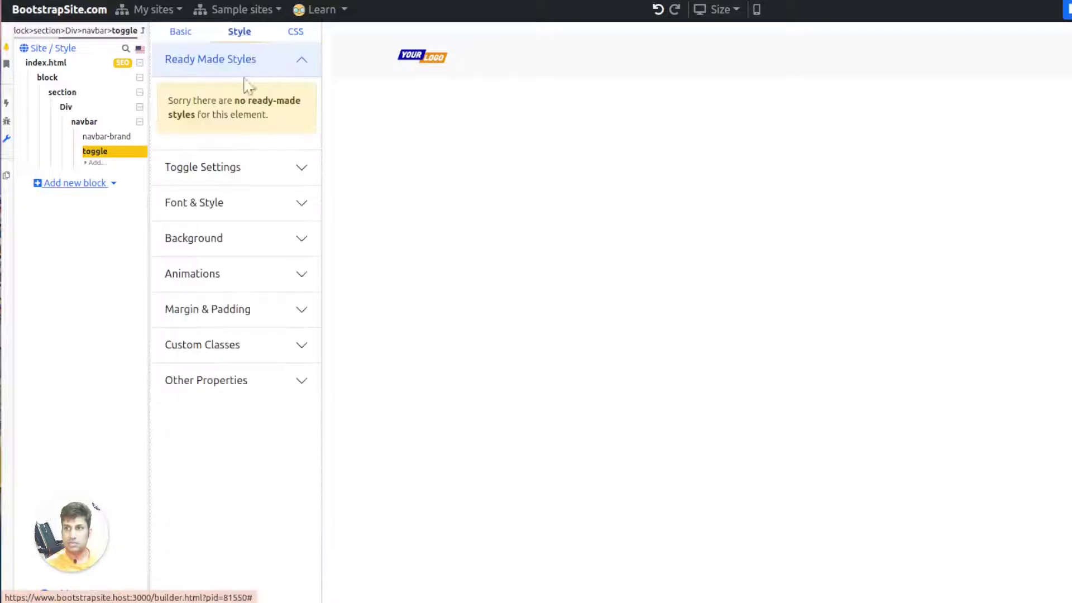
pyautogui.click(209, 170)
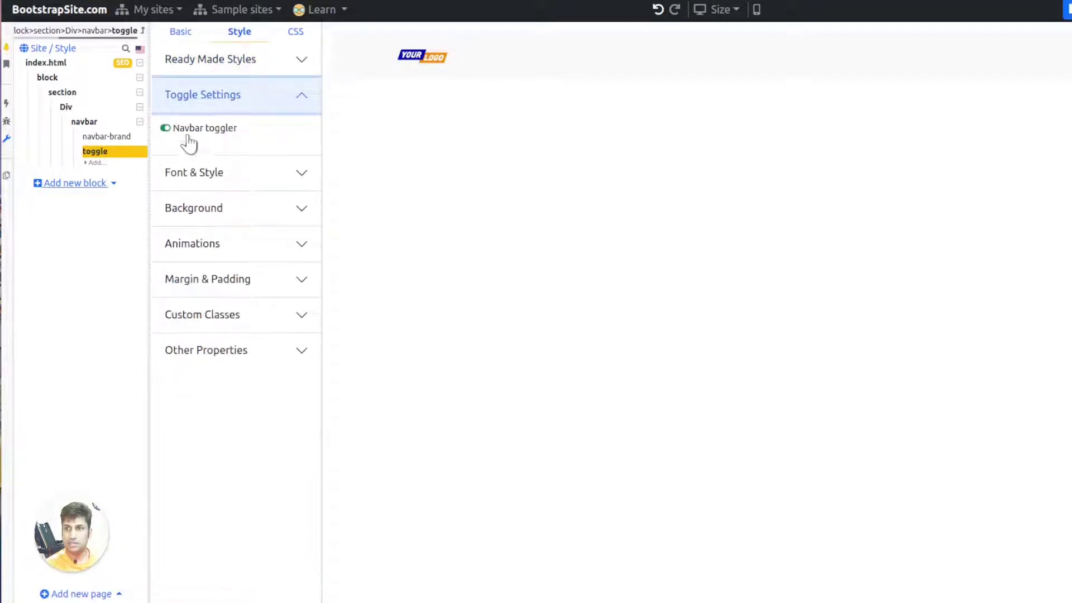
pyautogui.click(295, 34)
pyautogui.click(234, 39)
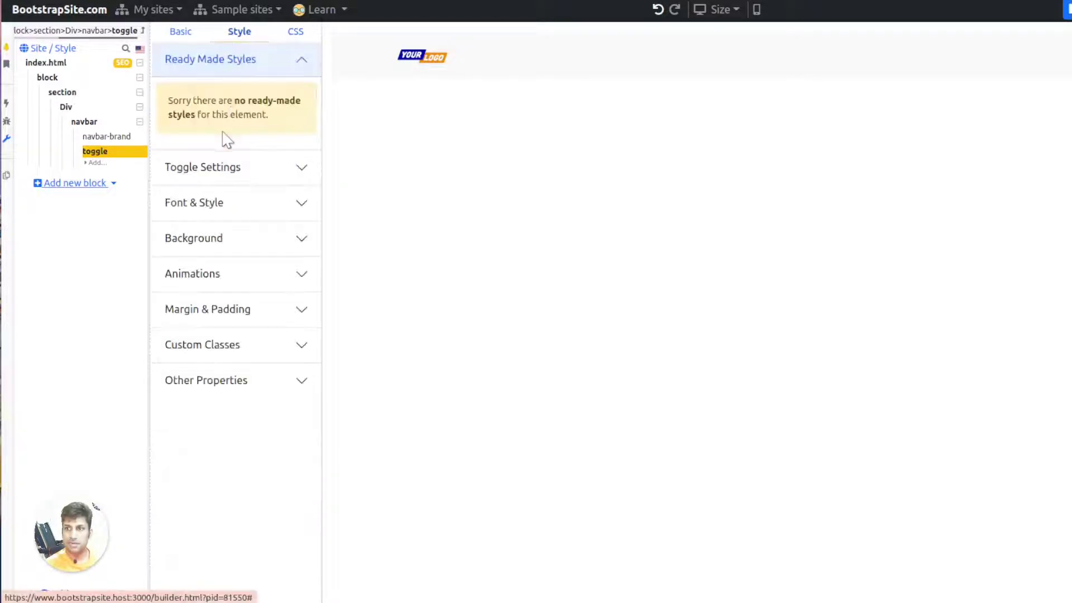
pyautogui.click(216, 167)
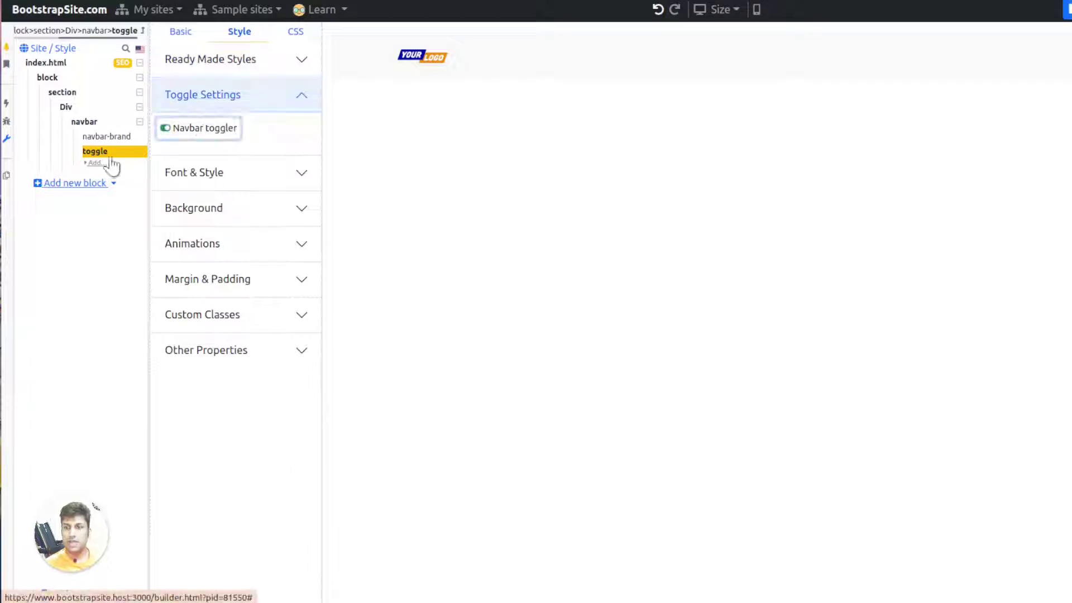
pyautogui.click(165, 128)
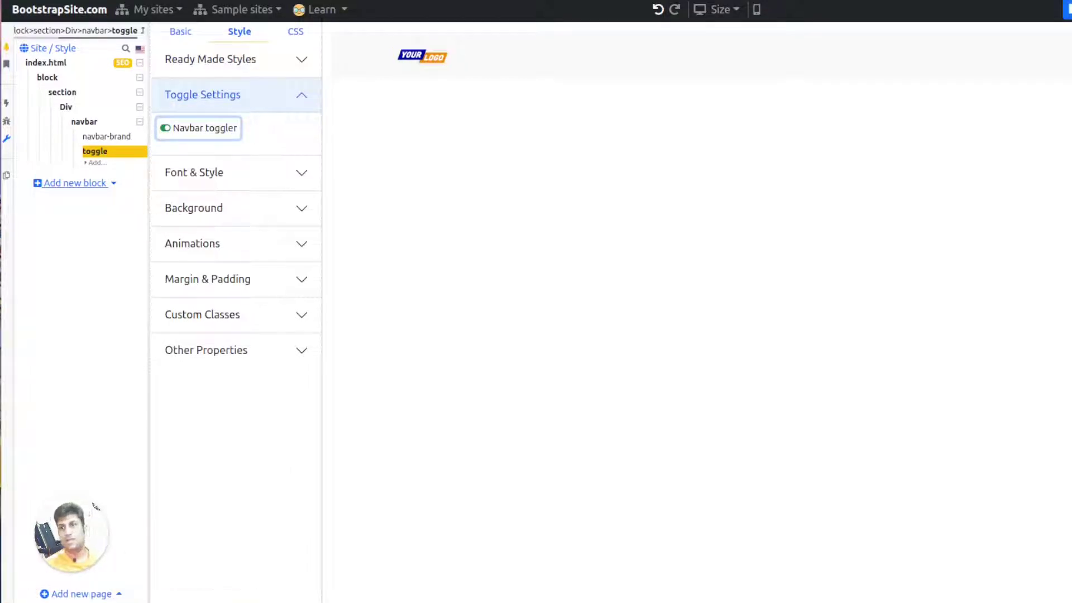
# Add a Collapse element inside the navbar, enable its Navbar collapse option and check its CSS classes
pyautogui.click(104, 122)
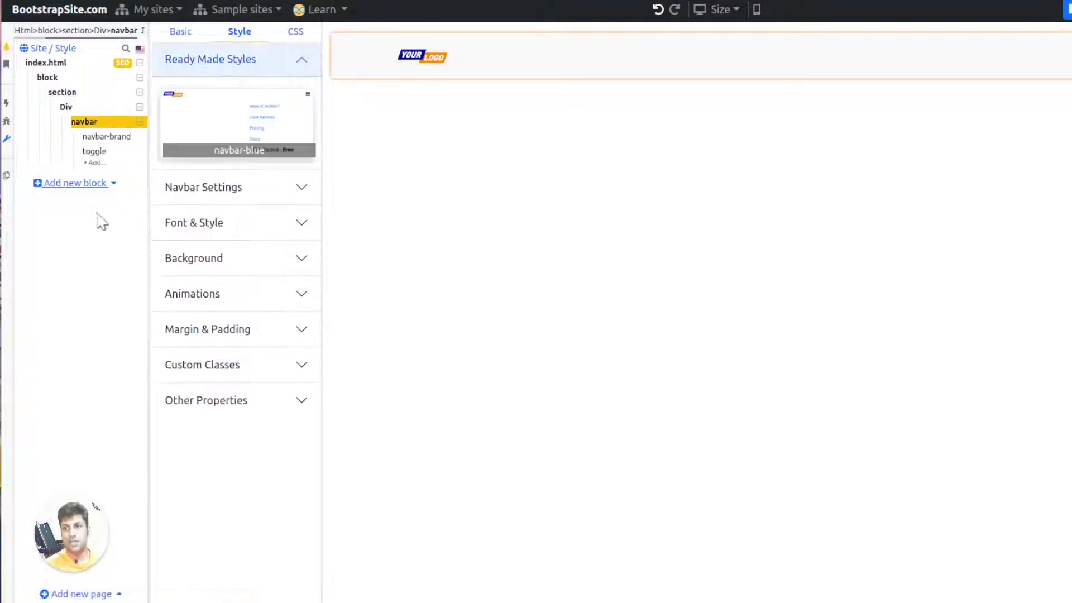
pyautogui.click(185, 35)
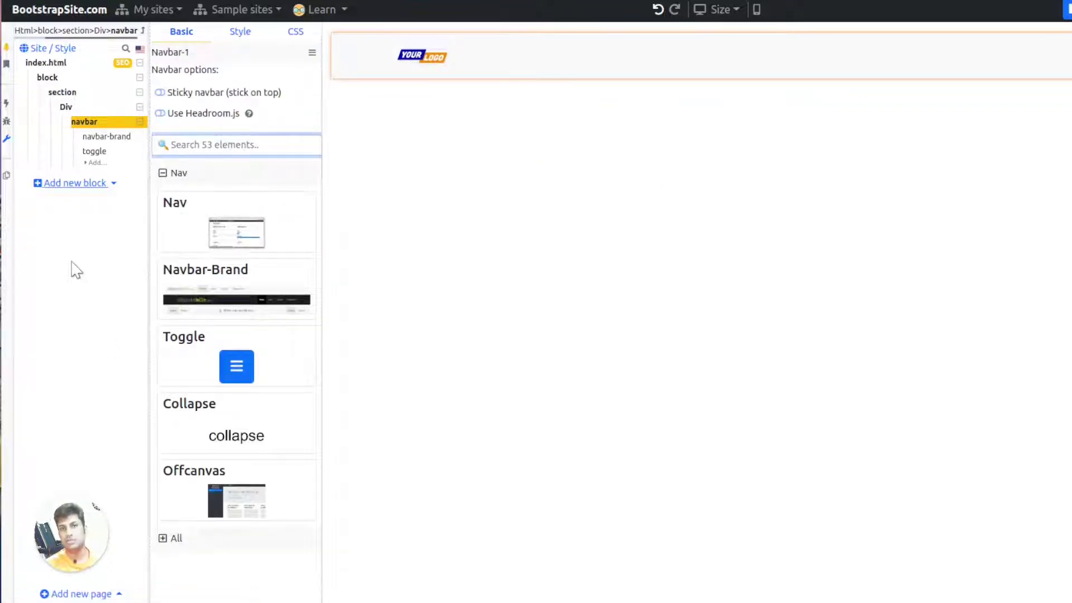
pyautogui.click(222, 417)
pyautogui.click(241, 34)
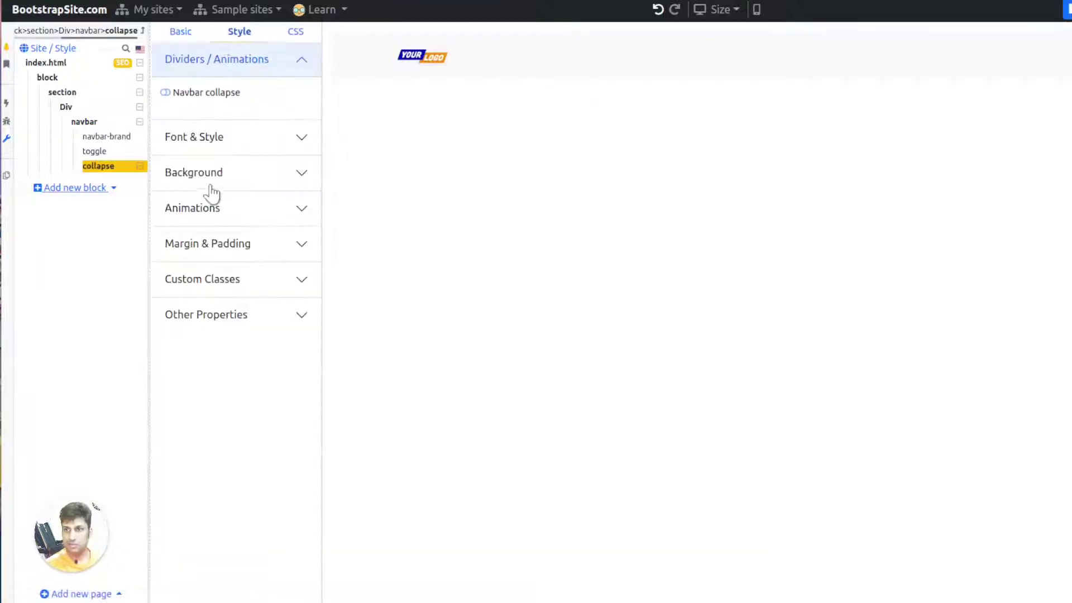
pyautogui.click(167, 93)
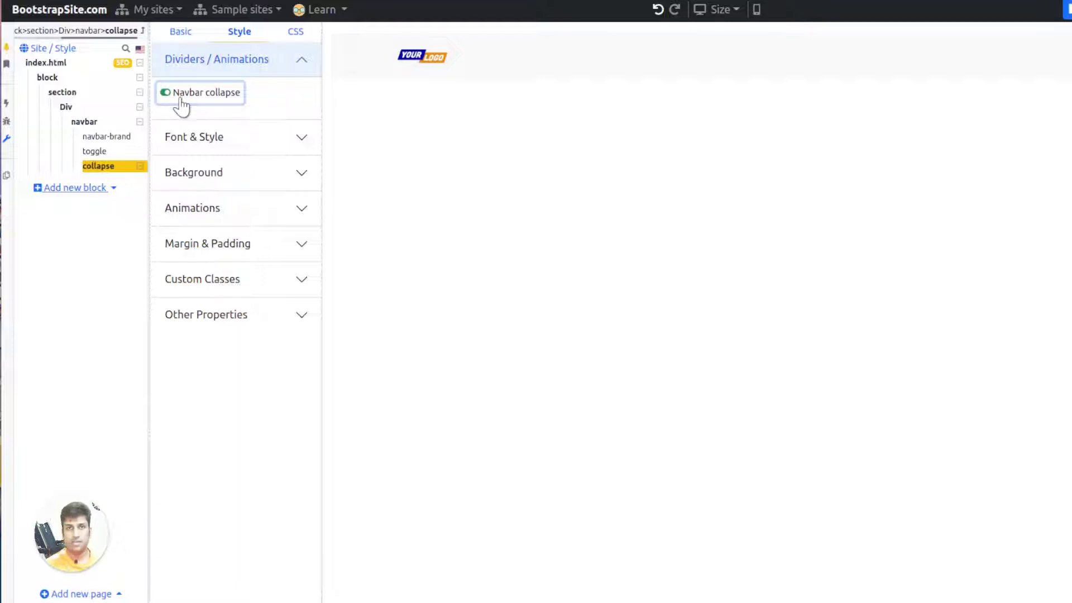
pyautogui.click(295, 34)
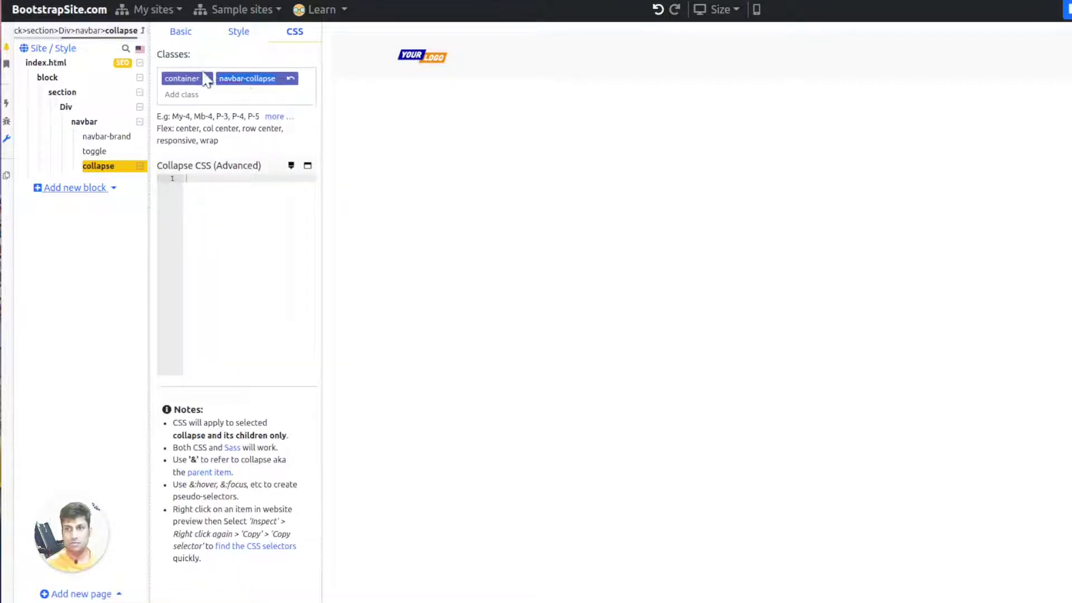
# Add a Nav element inside the collapse
pyautogui.click(176, 31)
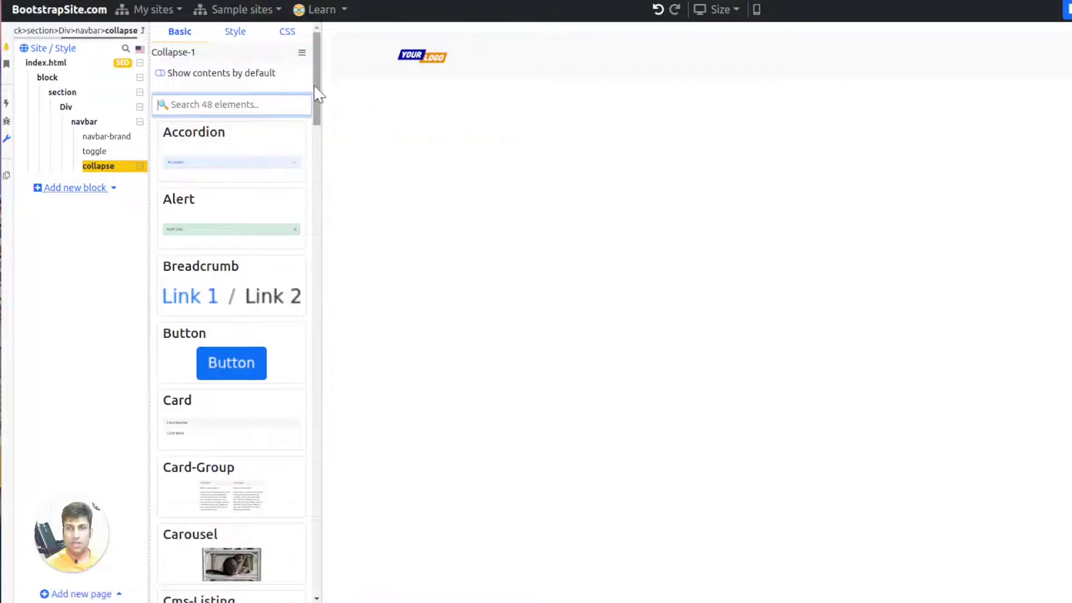
pyautogui.moveTo(316, 103); pyautogui.dragTo(316, 374)
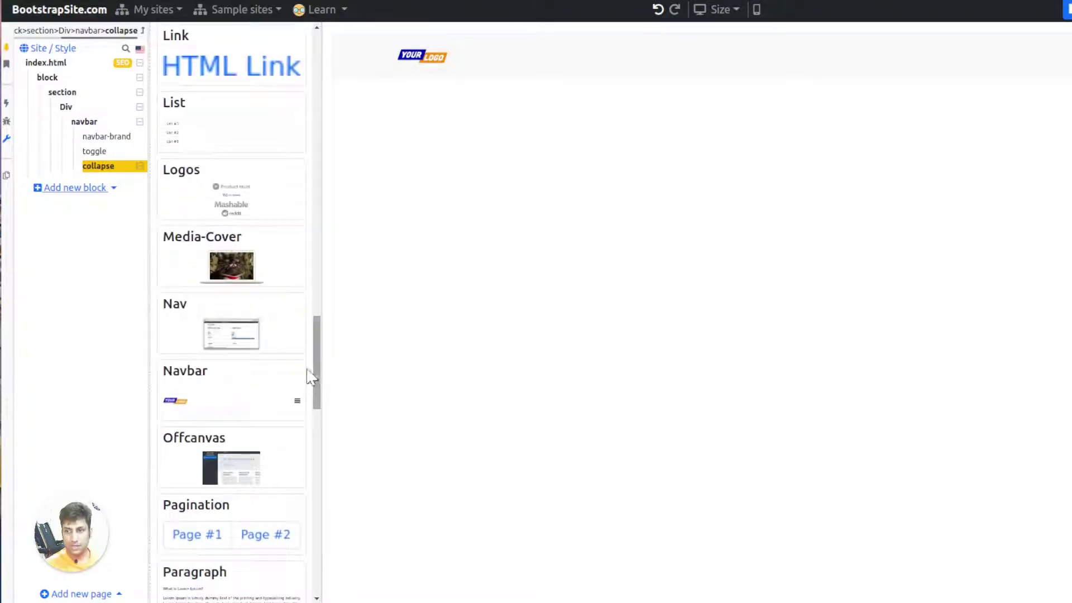
pyautogui.click(234, 347)
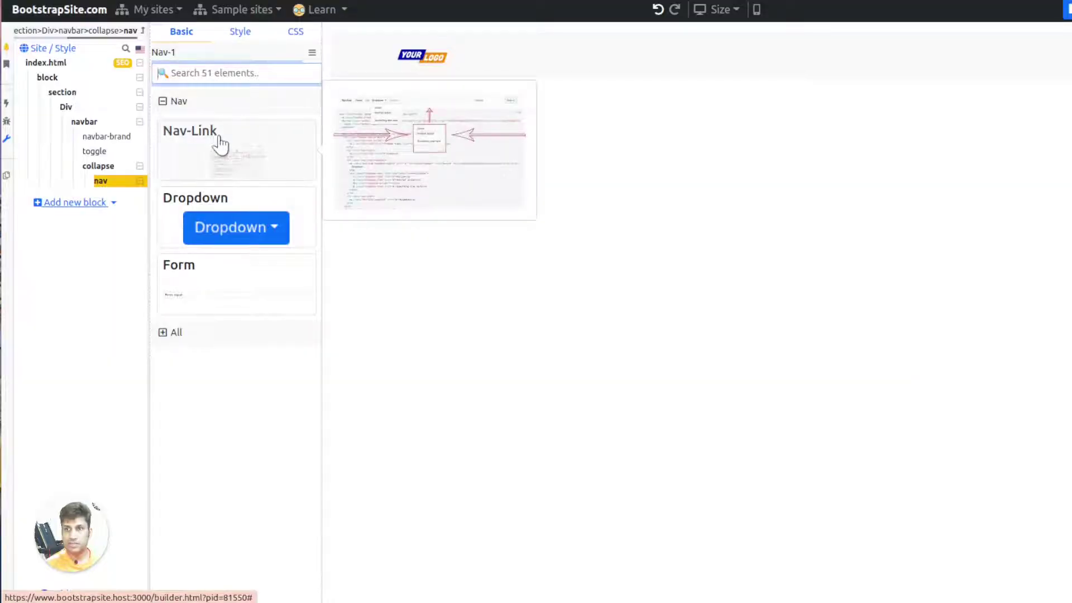
# Add five Nav-Link elements inside the nav
pyautogui.click(220, 144)
pyautogui.click(100, 180)
pyautogui.click(206, 148)
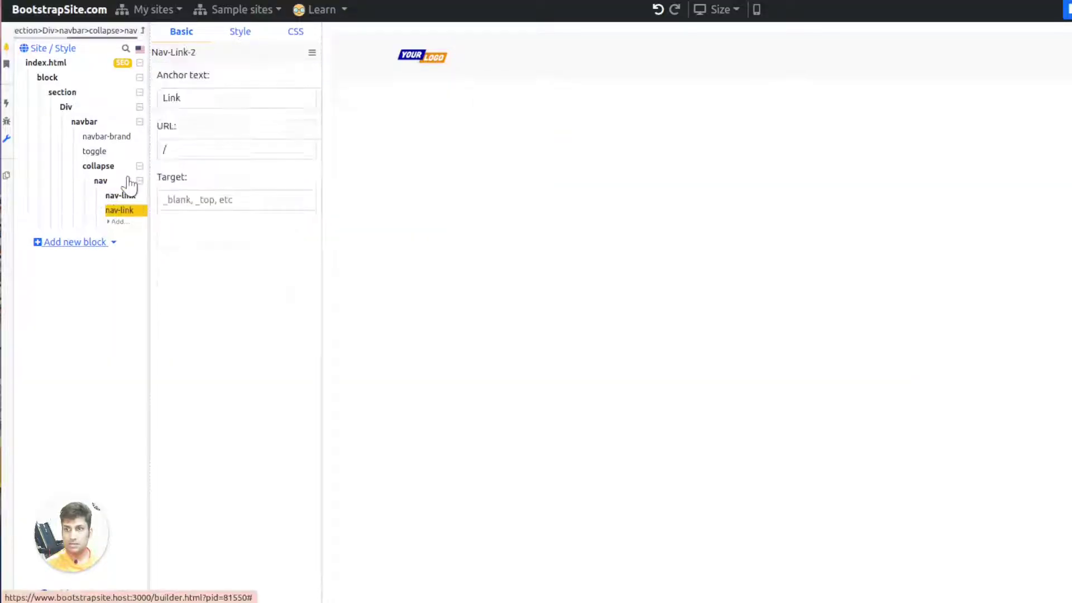
pyautogui.click(110, 180)
pyautogui.click(187, 155)
pyautogui.click(114, 185)
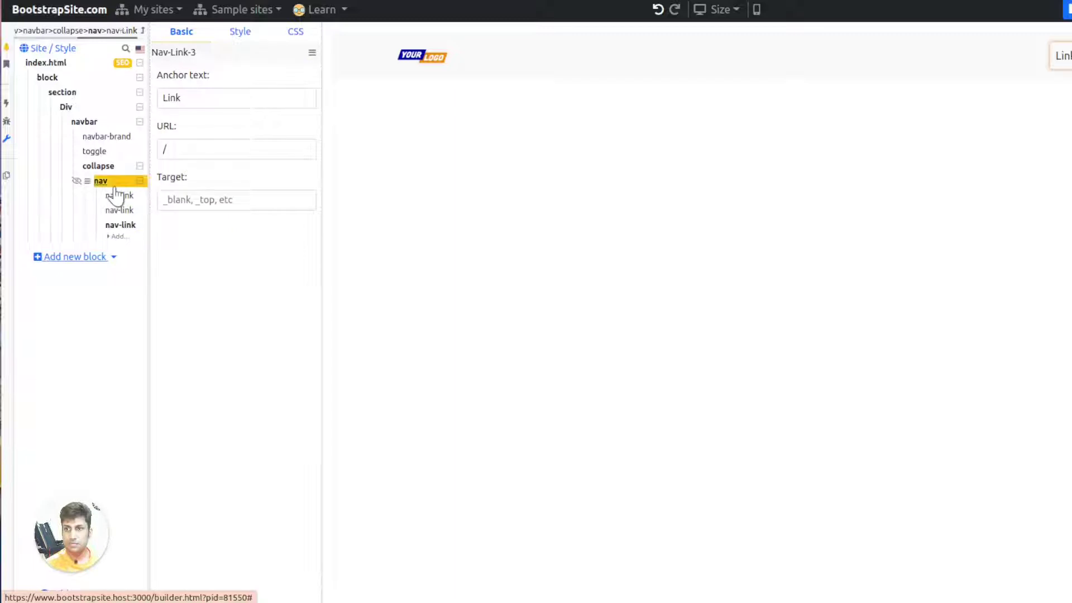
pyautogui.click(180, 158)
pyautogui.click(114, 184)
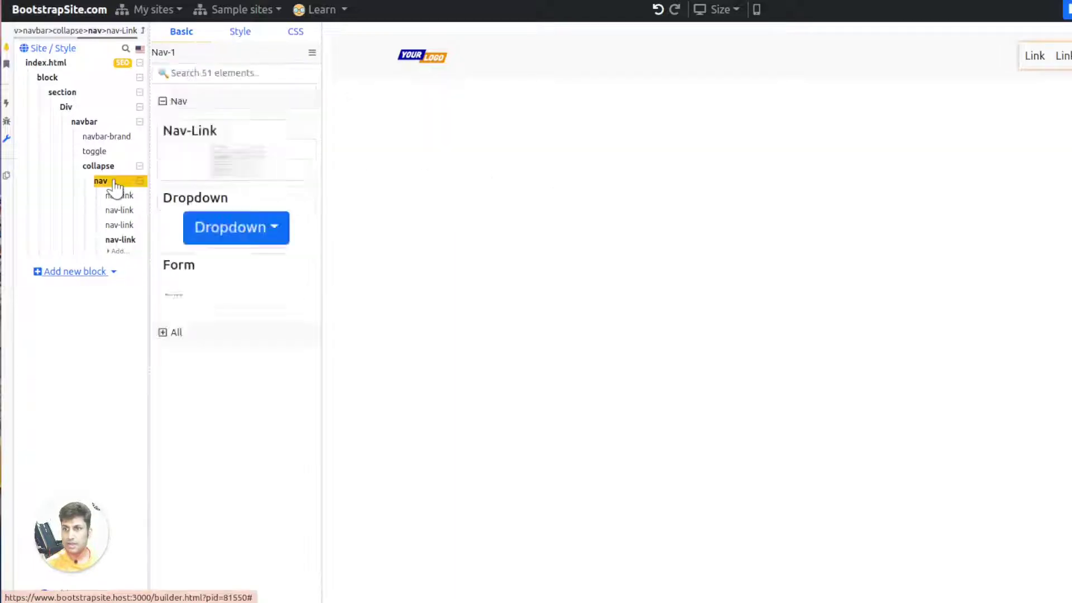
pyautogui.click(191, 162)
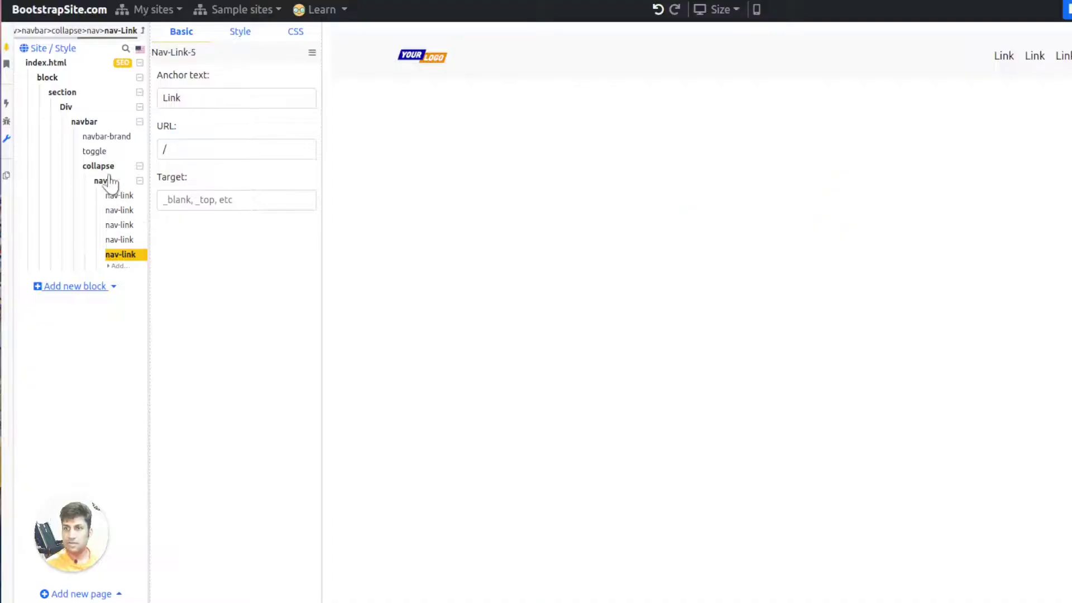
# Add a second Nav element inside the collapse, below the nav holding the links
pyautogui.click(104, 167)
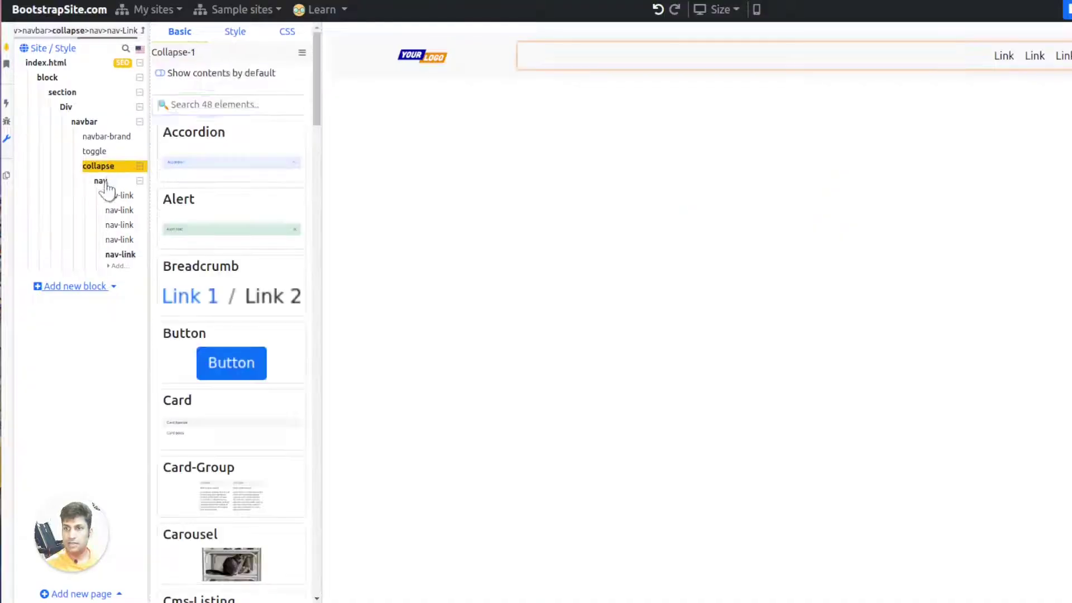
pyautogui.moveTo(321, 95); pyautogui.dragTo(334, 380)
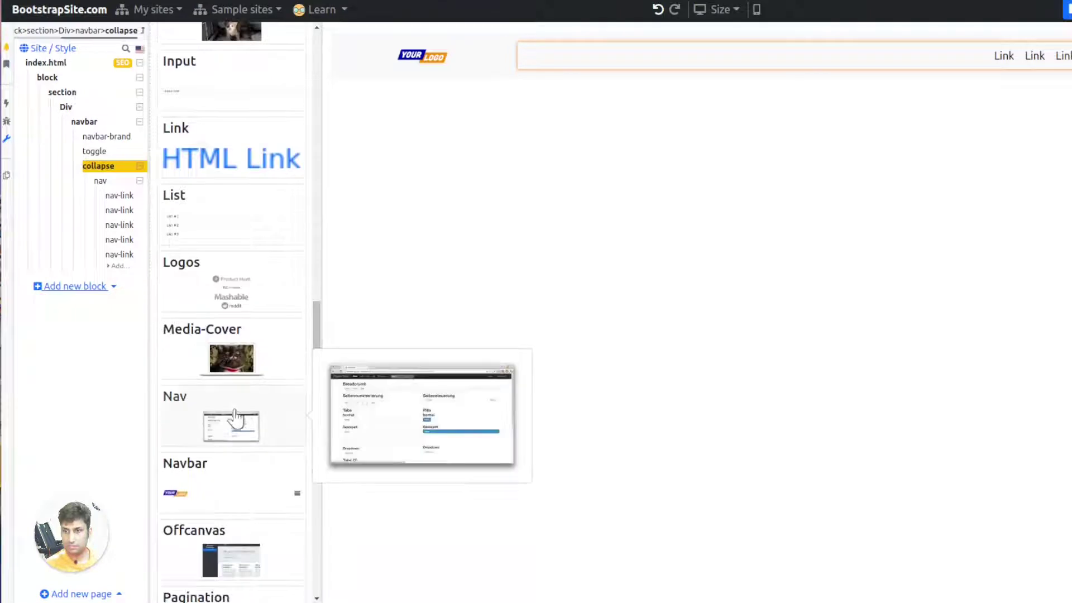
pyautogui.click(238, 419)
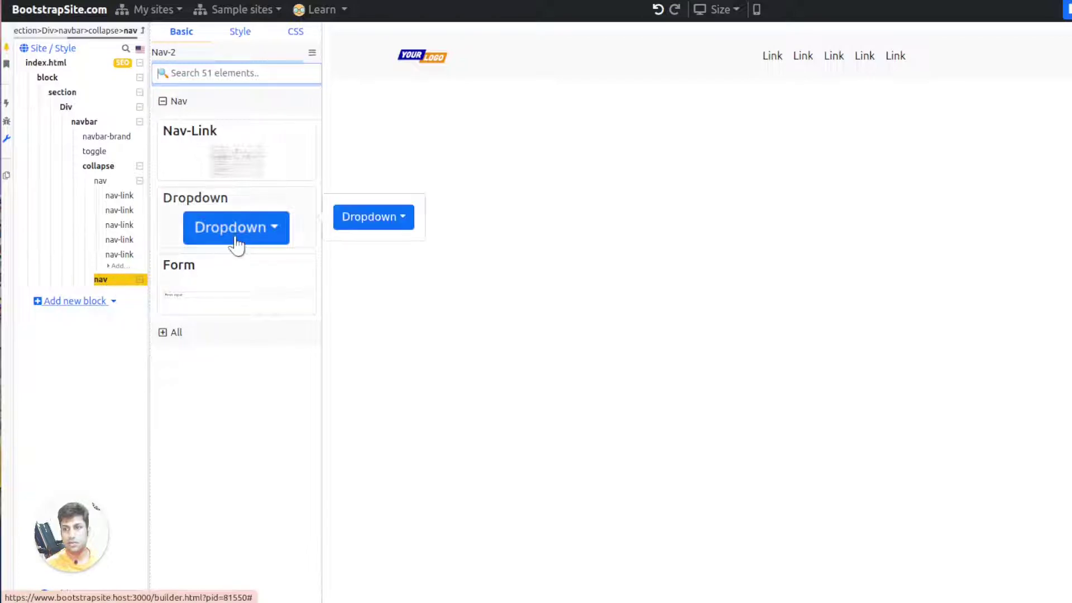
# Add a Form containing a Button inside the second nav and set the button text to "Signup"
pyautogui.click(205, 301)
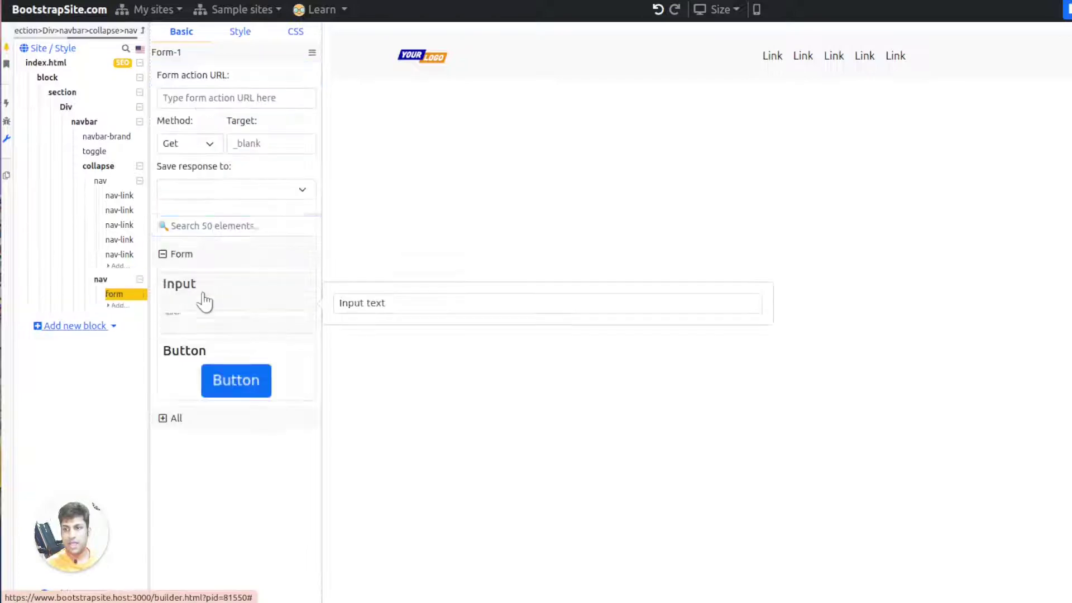
pyautogui.click(238, 391)
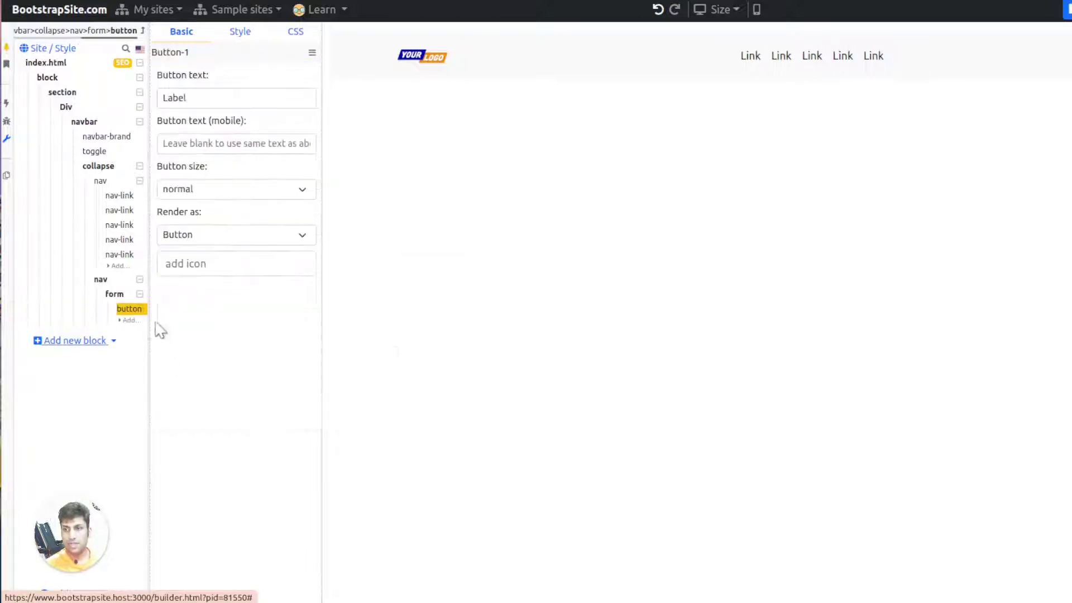
pyautogui.doubleClick(251, 100)
pyautogui.write('Signup')
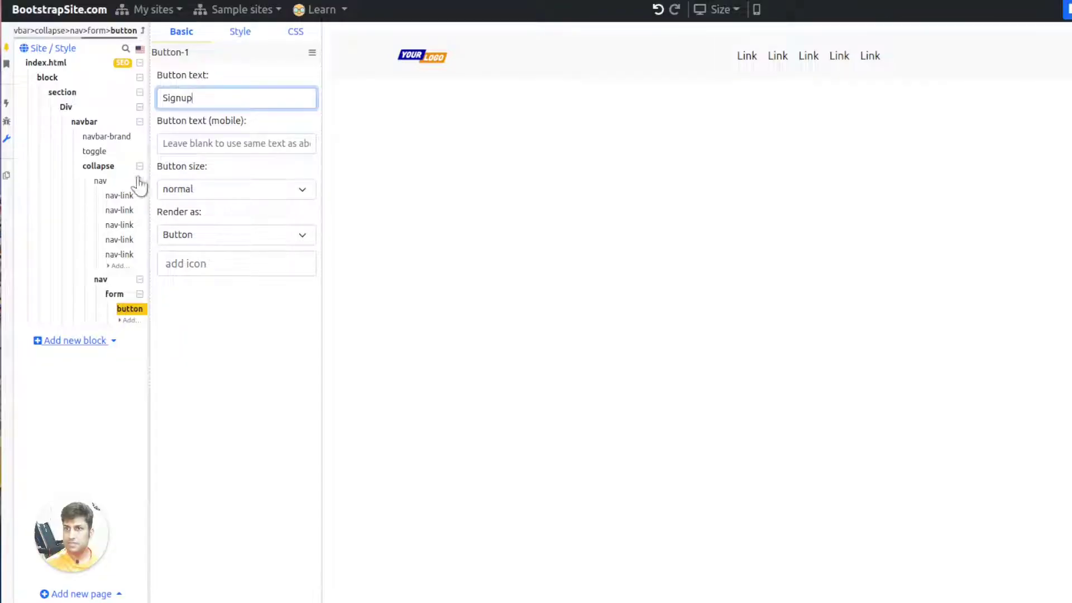
# Add a Dropdown element to the first nav and move it above all the nav-links
pyautogui.click(120, 197)
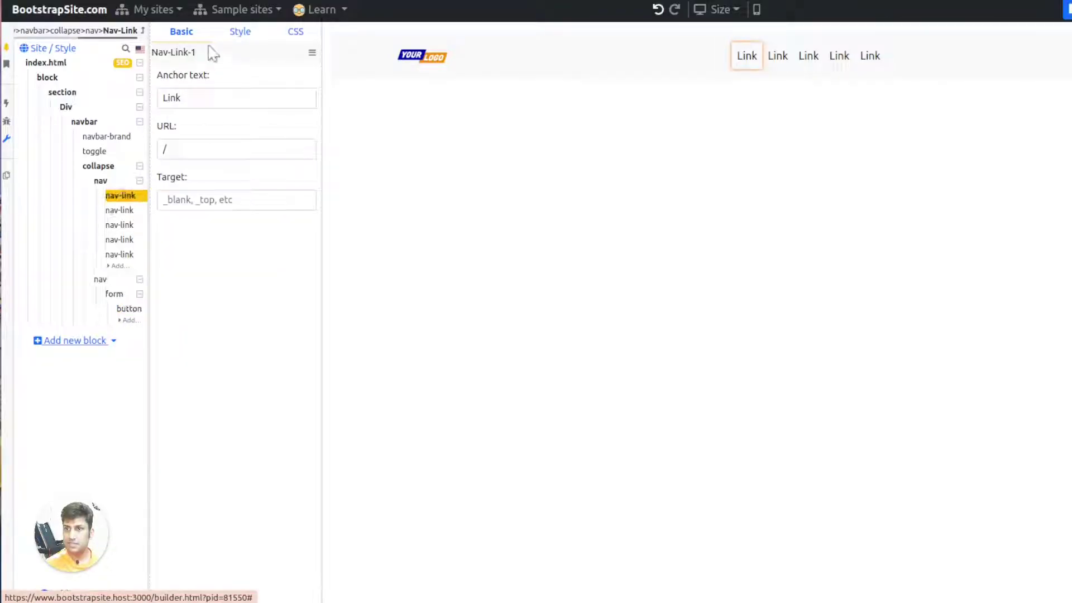
pyautogui.click(100, 180)
pyautogui.click(198, 220)
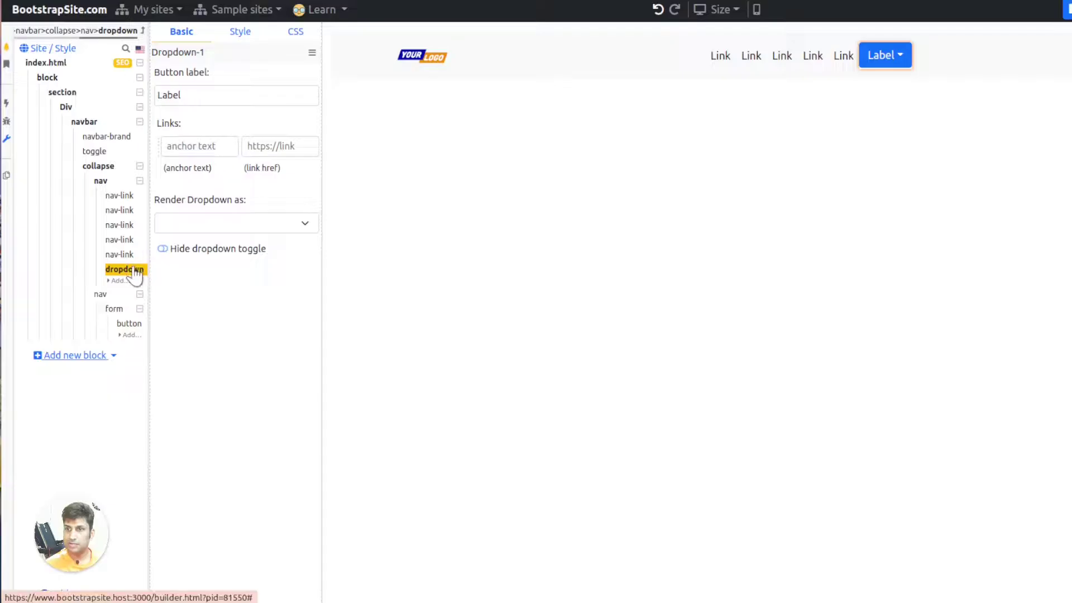
pyautogui.moveTo(134, 270); pyautogui.dragTo(131, 196)
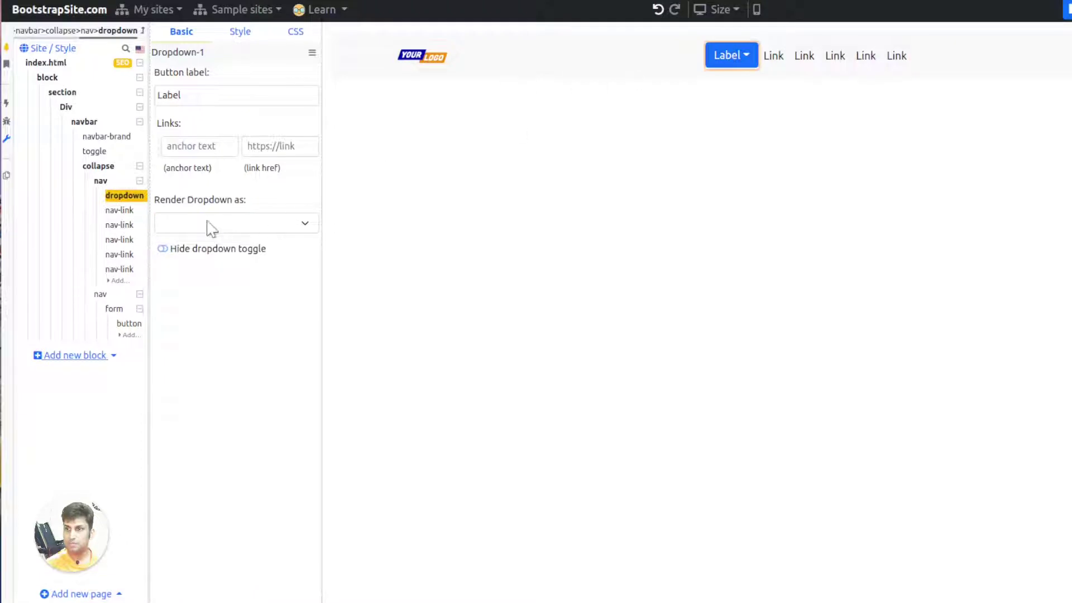
# Delete the fourth nav-link from the first nav
pyautogui.click(120, 254)
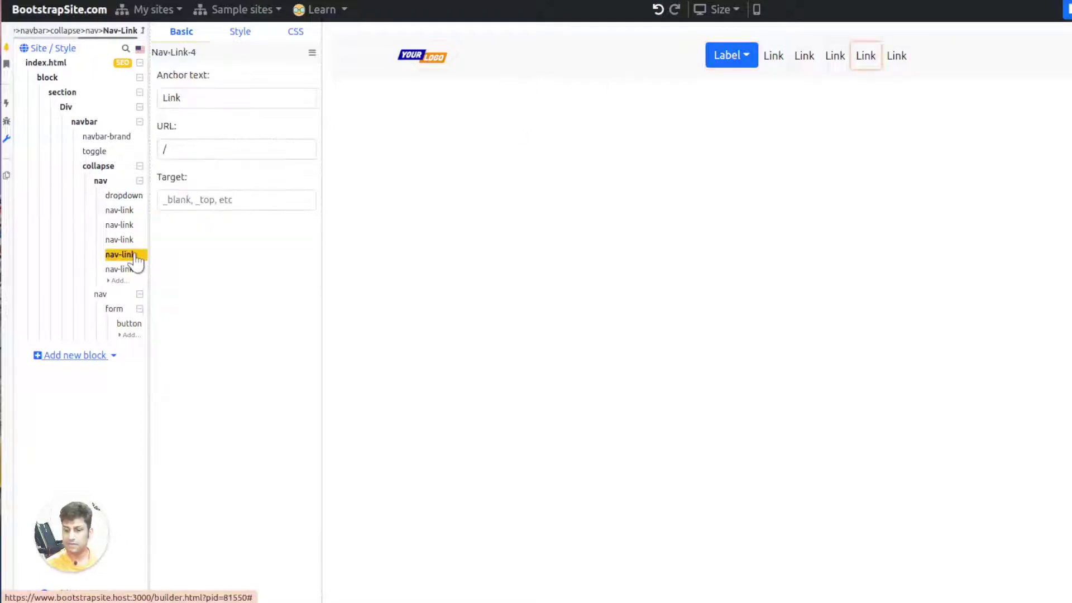
pyautogui.press('Delete')
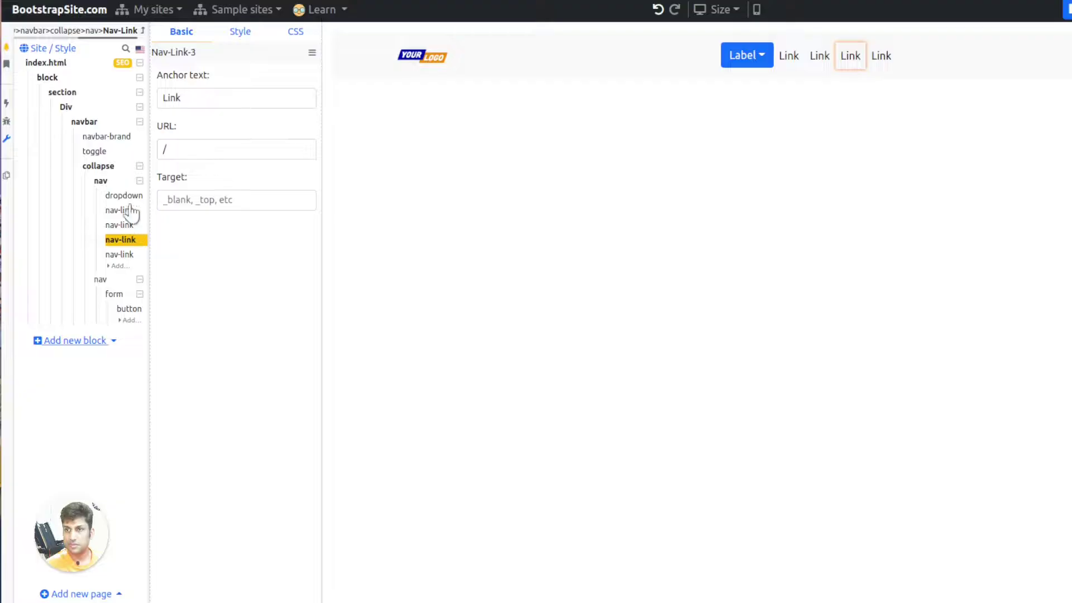
# Label the dropdown "Product" and give it two links: "Item #1" to /item1 and "Item #2" to /item2
pyautogui.click(124, 195)
pyautogui.click(196, 96)
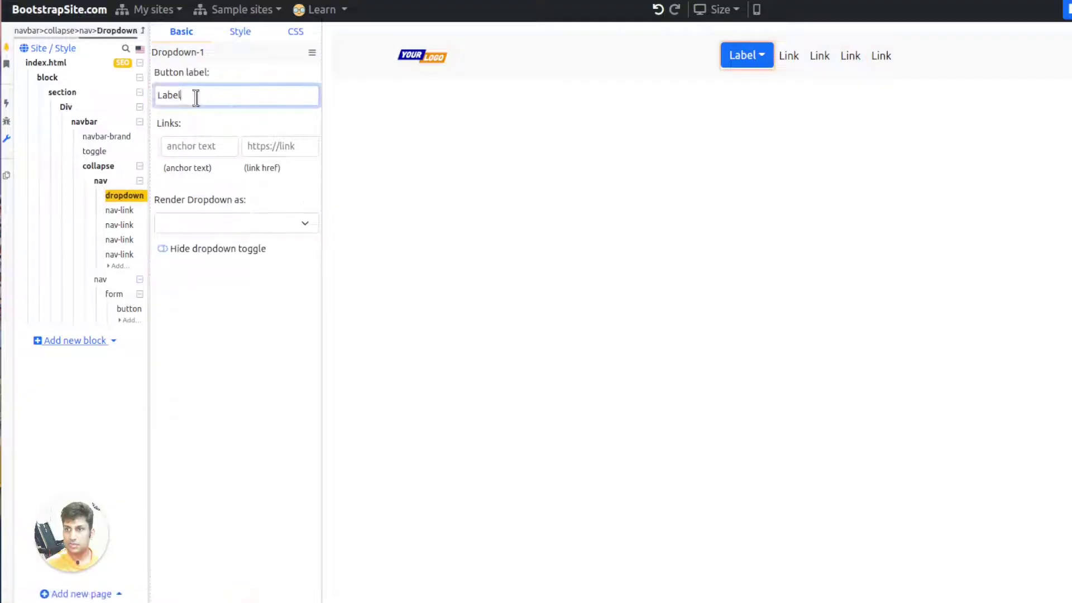
pyautogui.write('Product')
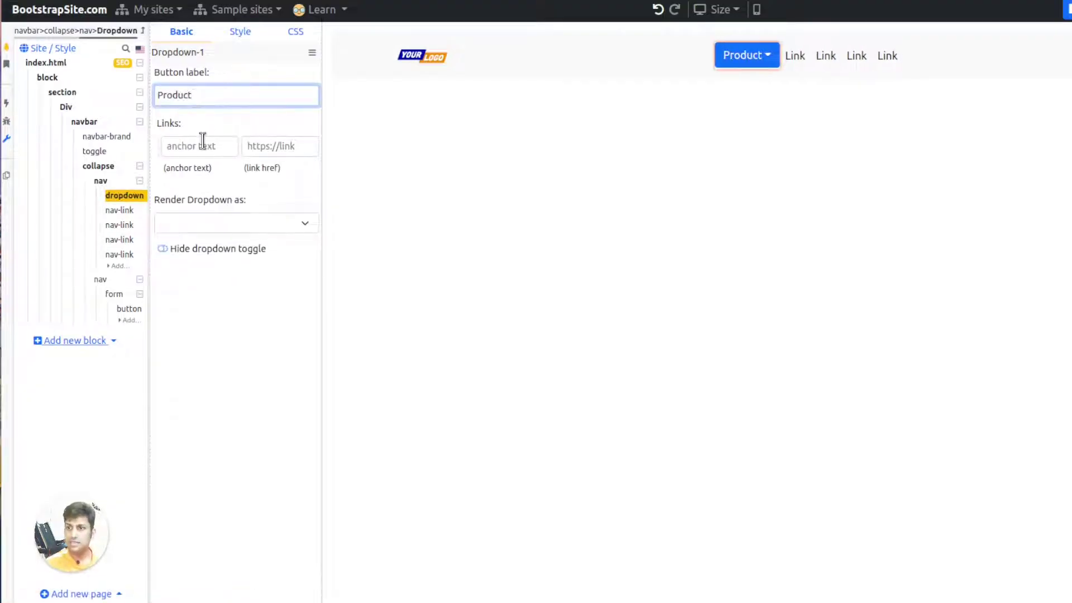
pyautogui.click(202, 146)
pyautogui.write('Item #1')
pyautogui.press('Tab')
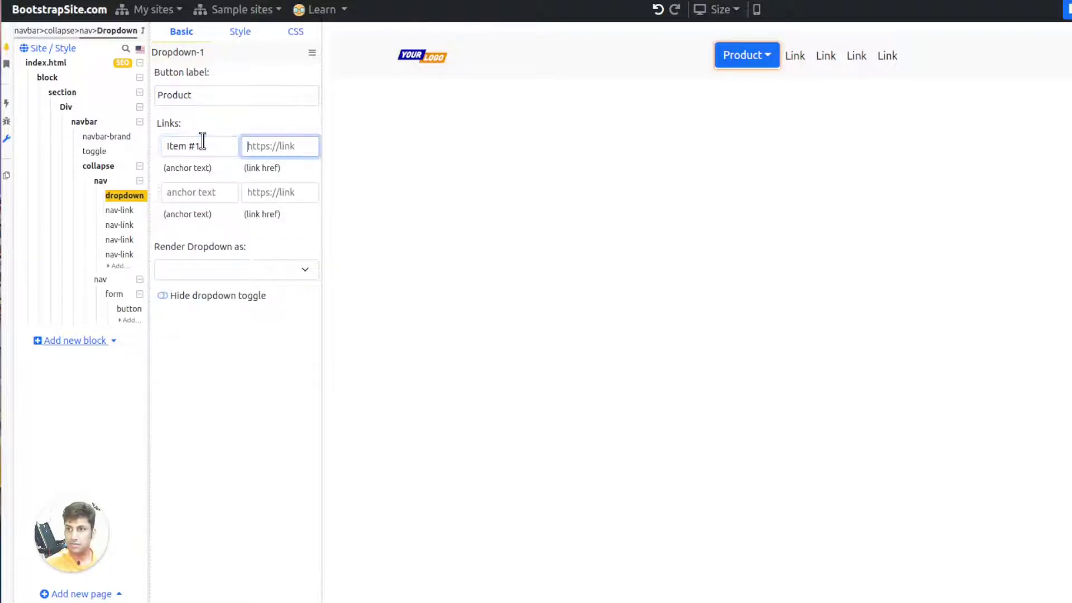
pyautogui.press('Tab')
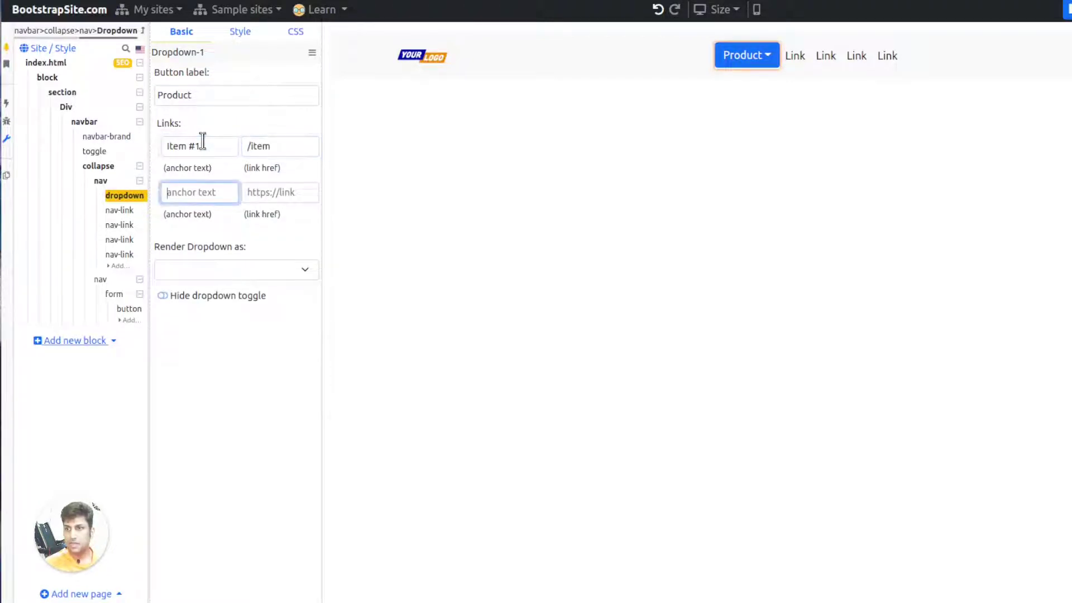
pyautogui.write('Item #2')
pyautogui.press('Tab')
pyautogui.write('/')
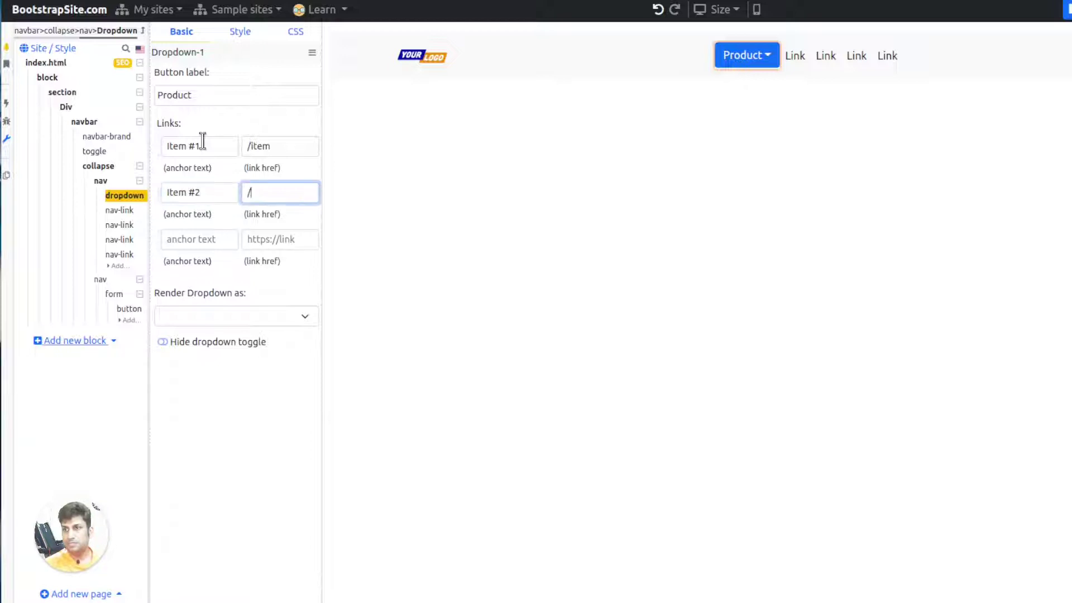
pyautogui.click(286, 142)
pyautogui.write('1')
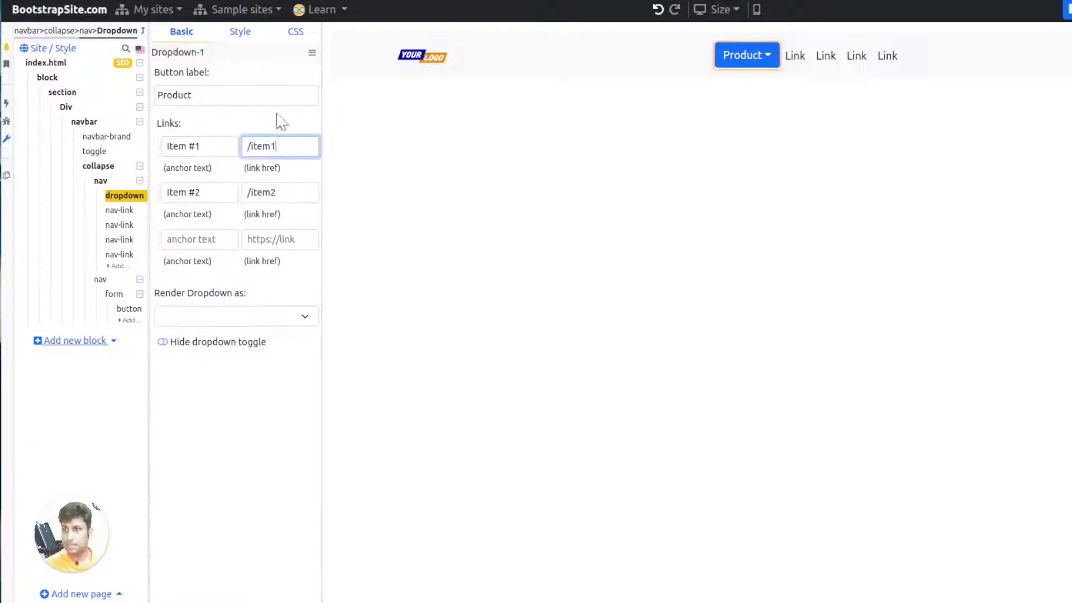
# Replace the dropdown's btn-primary button class with btn-link and test the Product menu in the preview
pyautogui.click(253, 38)
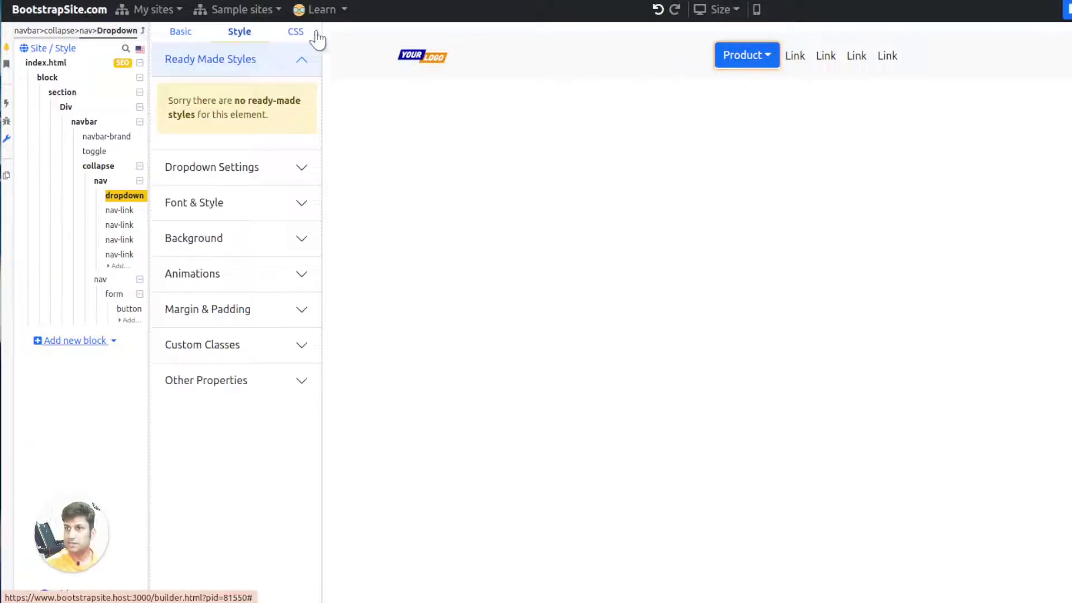
pyautogui.click(296, 32)
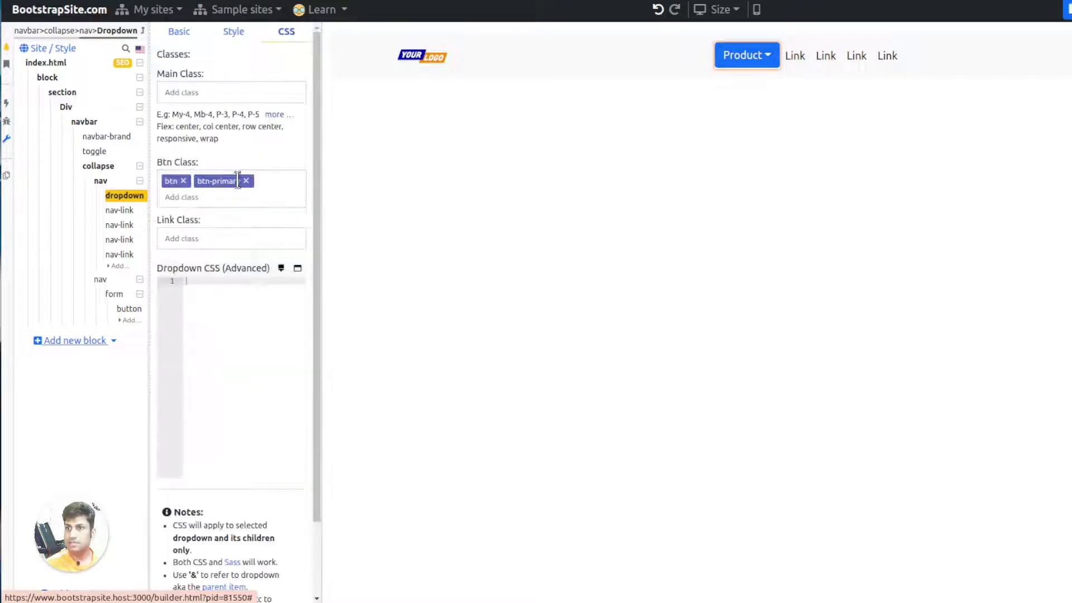
pyautogui.click(229, 35)
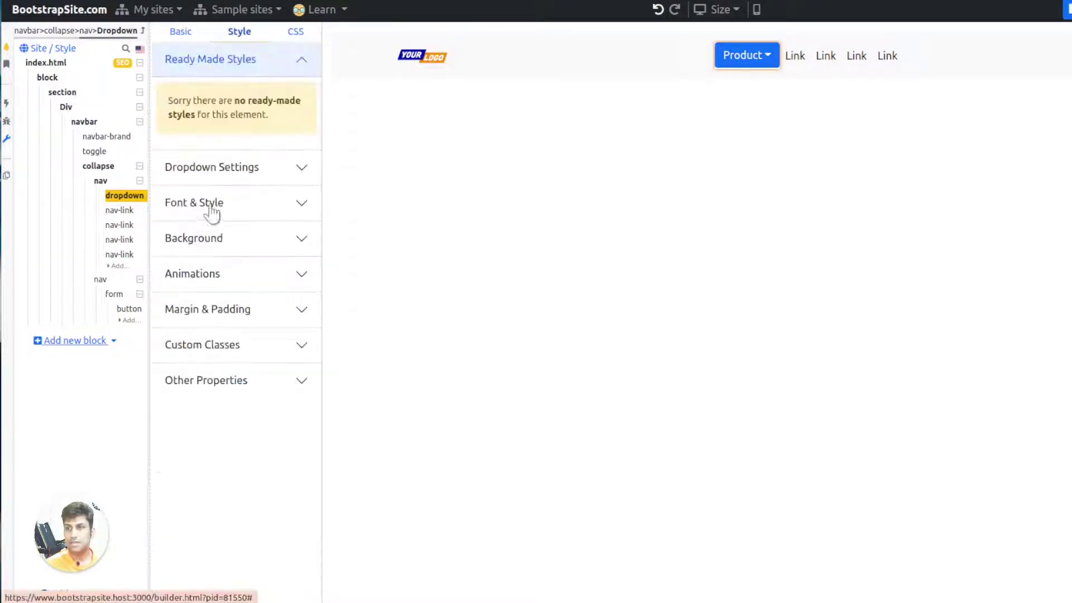
pyautogui.click(293, 35)
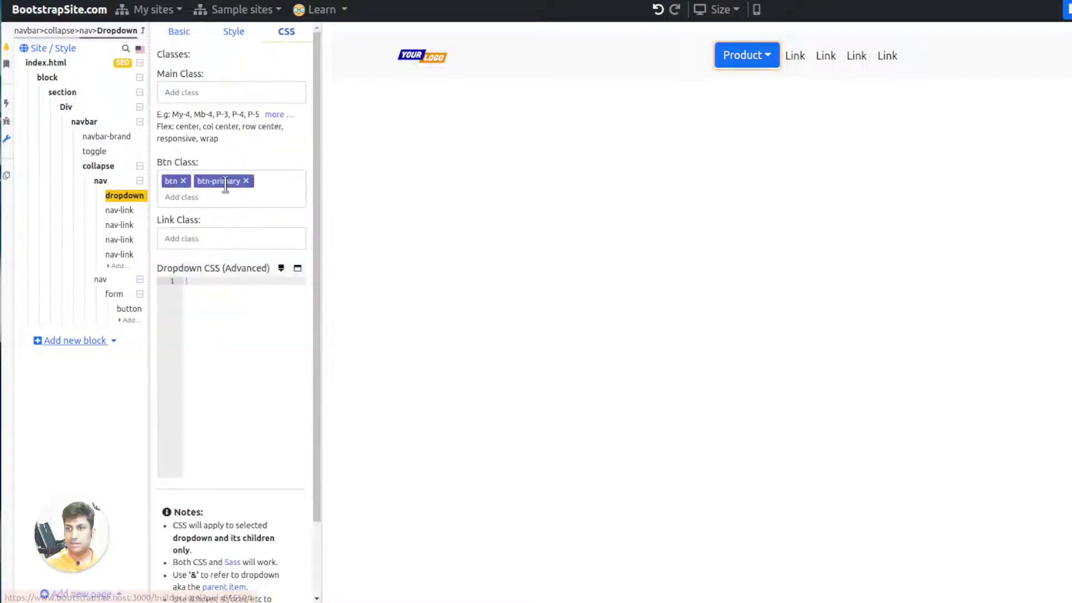
pyautogui.press('Return')
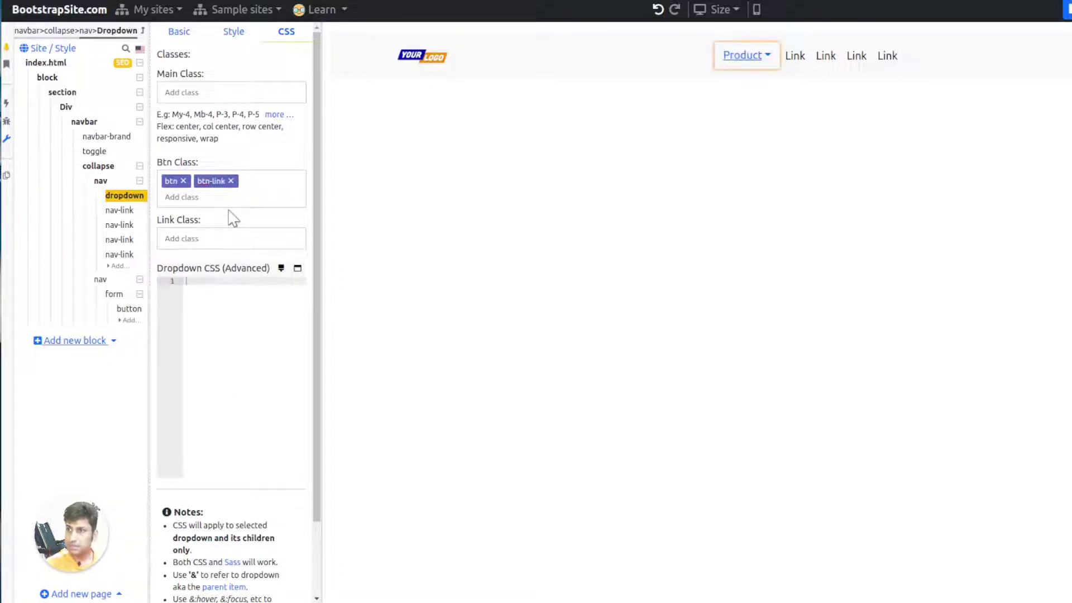
pyautogui.click(760, 63)
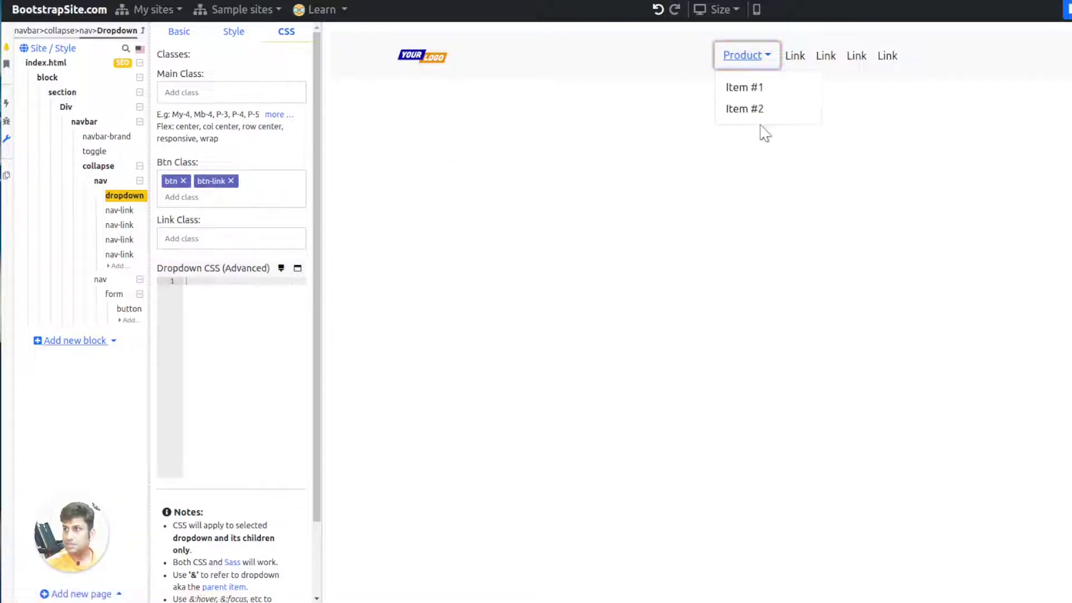
pyautogui.click(749, 57)
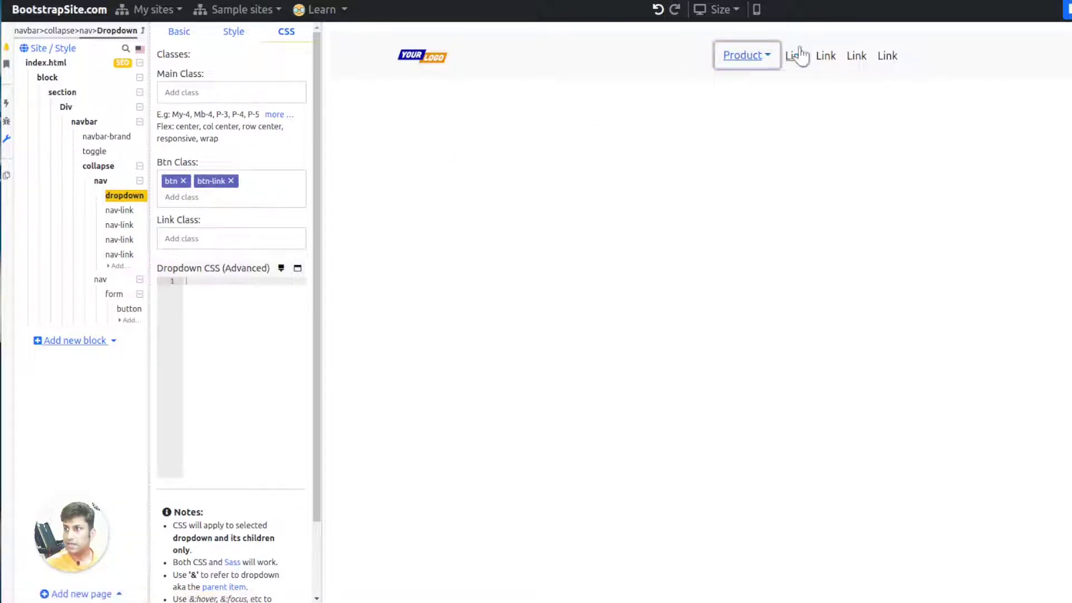
# Set the first nav-link's anchor text to "Enterprise"
pyautogui.click(120, 210)
pyautogui.click(180, 31)
pyautogui.doubleClick(223, 103)
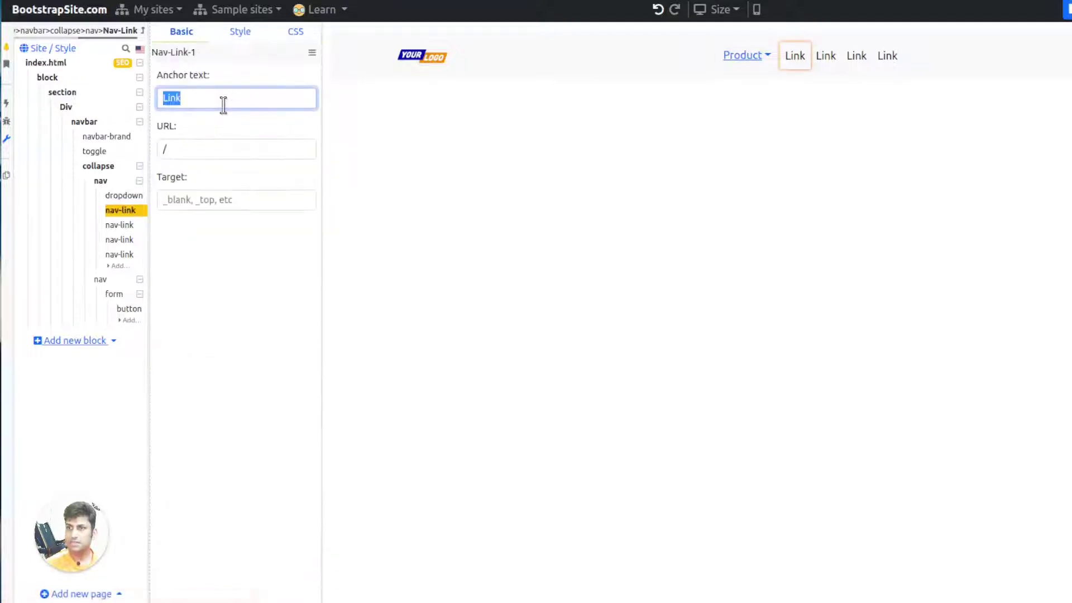
pyautogui.write('Ente')
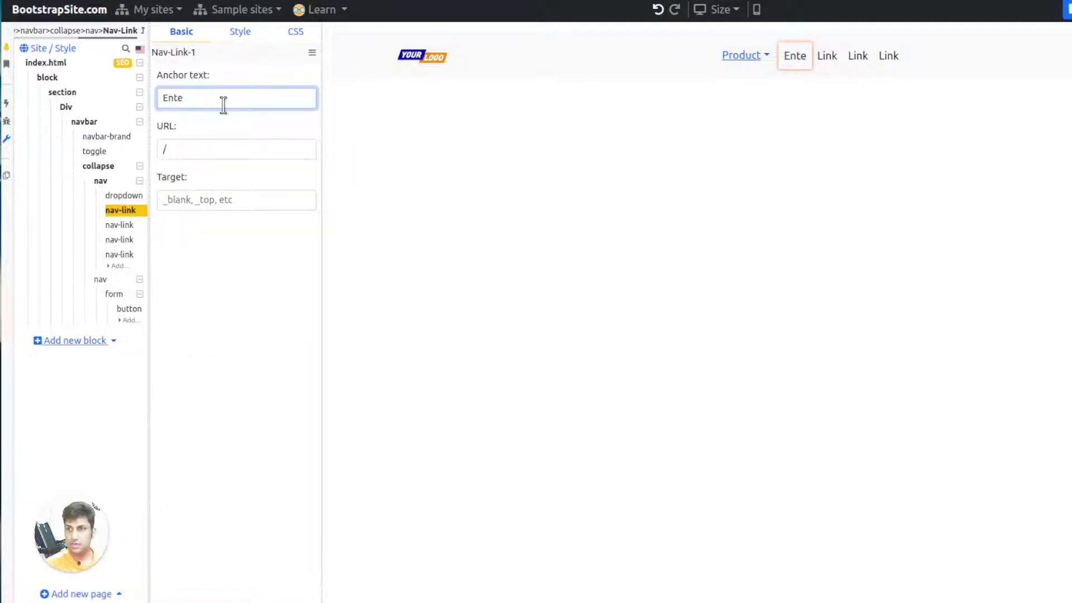
pyautogui.write('rprise')
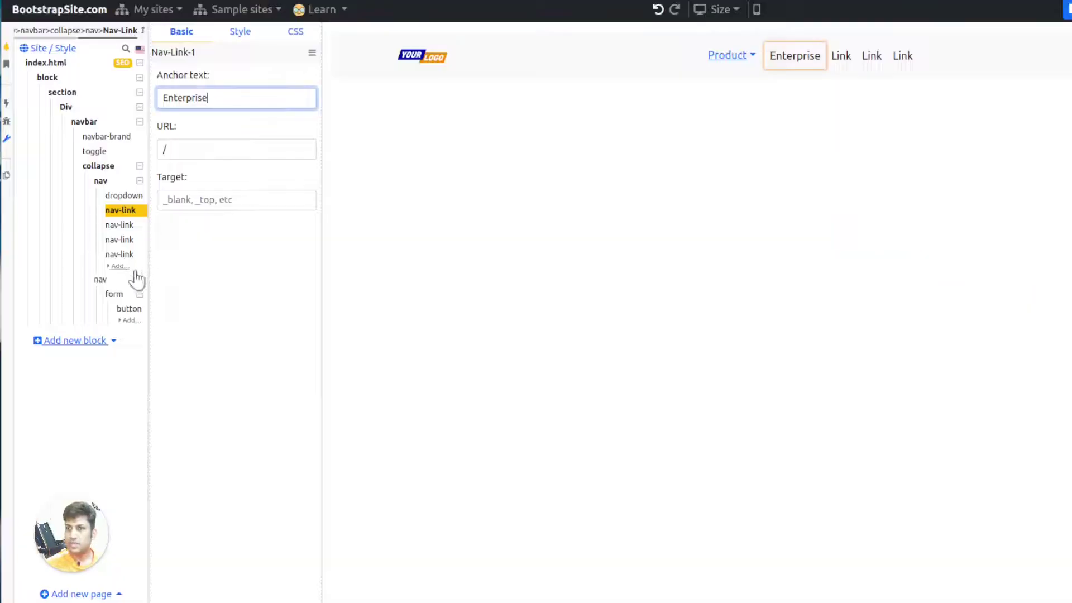
# Duplicate the Signup button inside the form and add the ms-2 class to the copy
pyautogui.click(127, 310)
pyautogui.rightClick(112, 312)
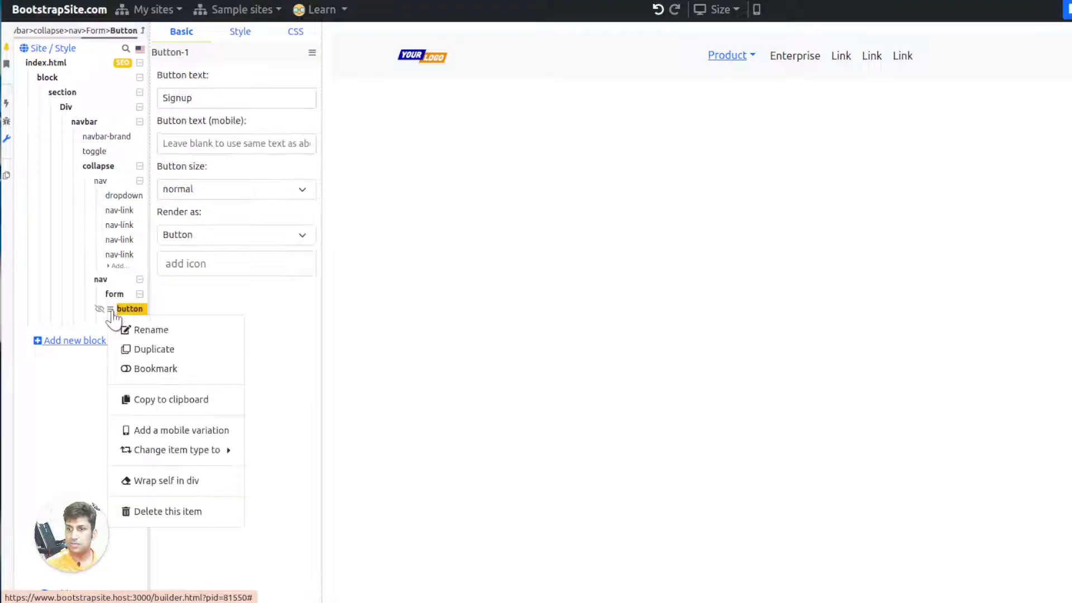
pyautogui.click(152, 350)
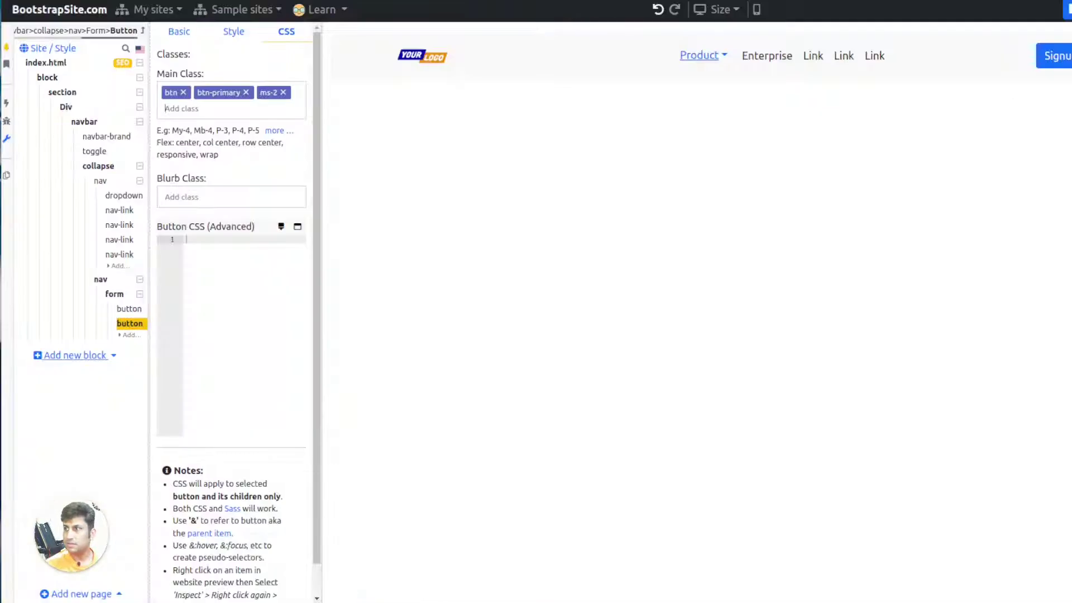
# Look through the ready-made button styles for the second Signup button
pyautogui.click(233, 32)
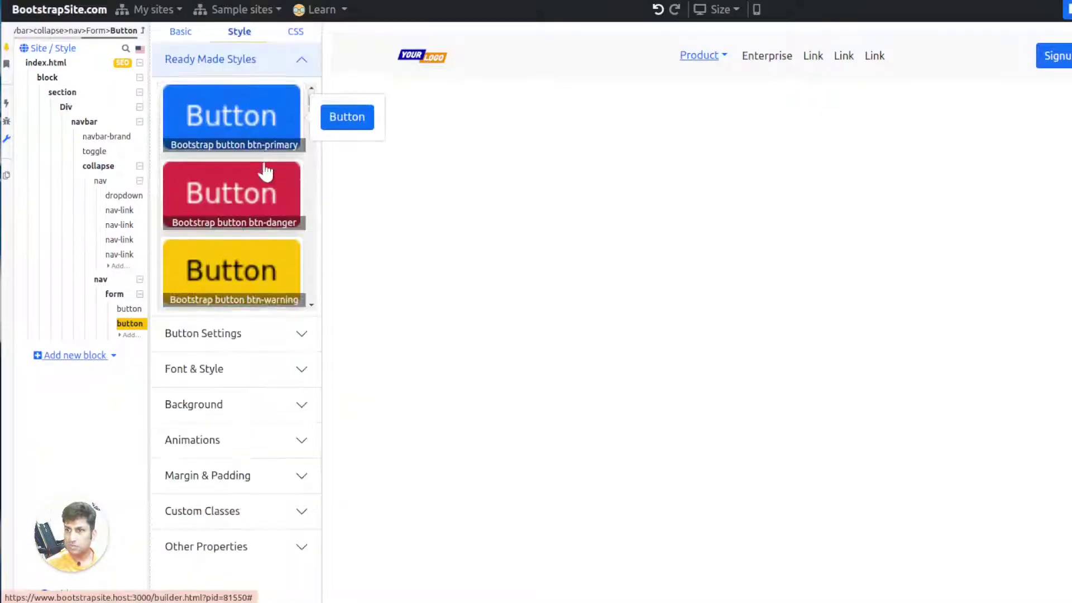
pyautogui.scroll(-5, 263, 167)
pyautogui.scroll(2, 267, 177)
pyautogui.scroll(-8, 267, 177)
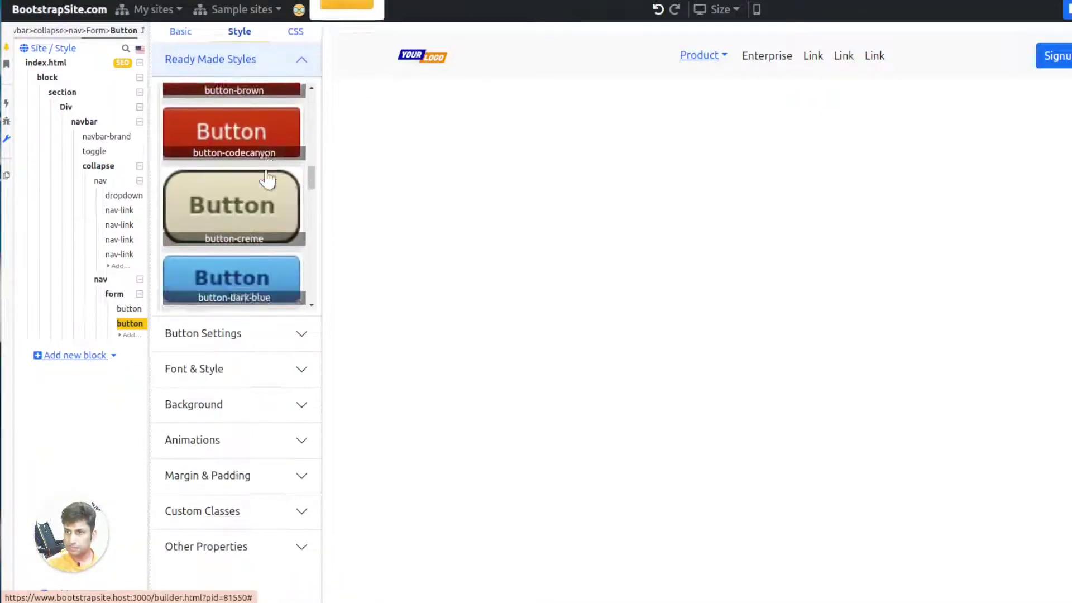
pyautogui.click(246, 198)
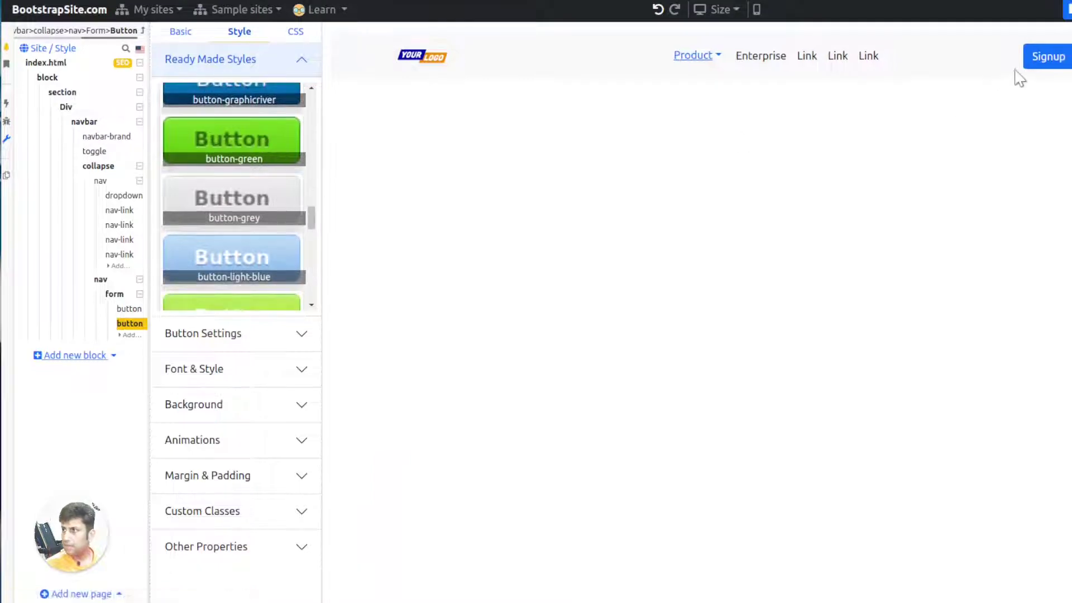
# Replace the first Signup button's btn-primary class with btn-outline-light
pyautogui.click(1028, 66)
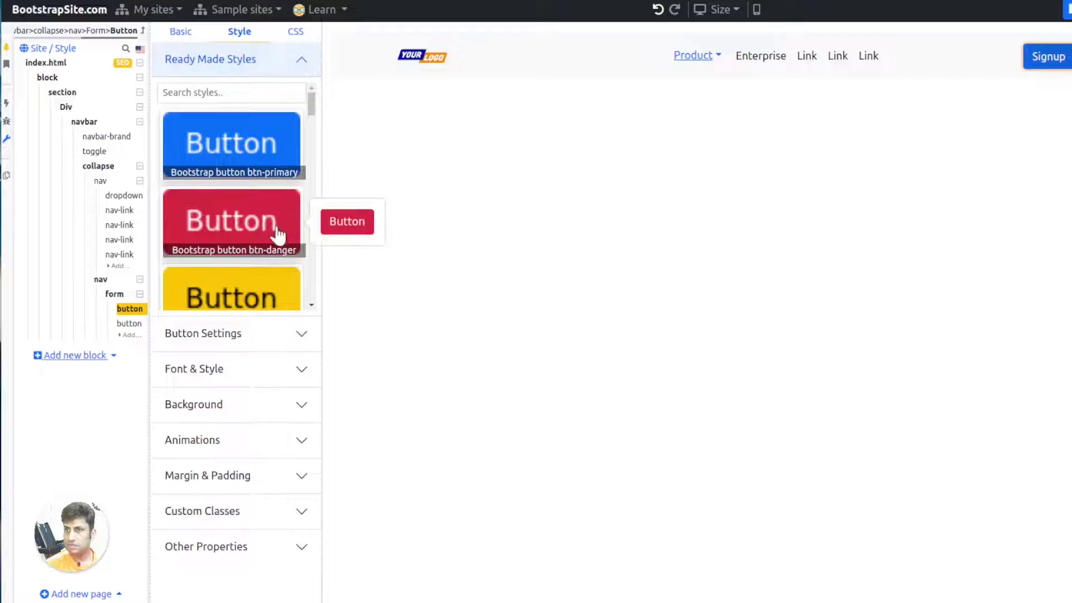
pyautogui.scroll(-3, 278, 235)
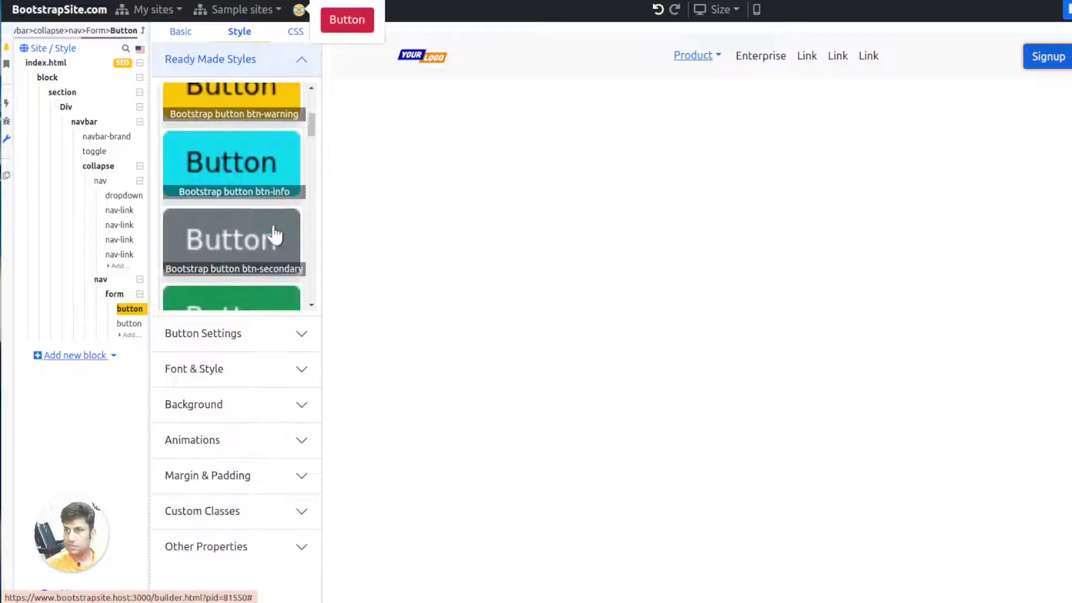
pyautogui.scroll(-8, 275, 234)
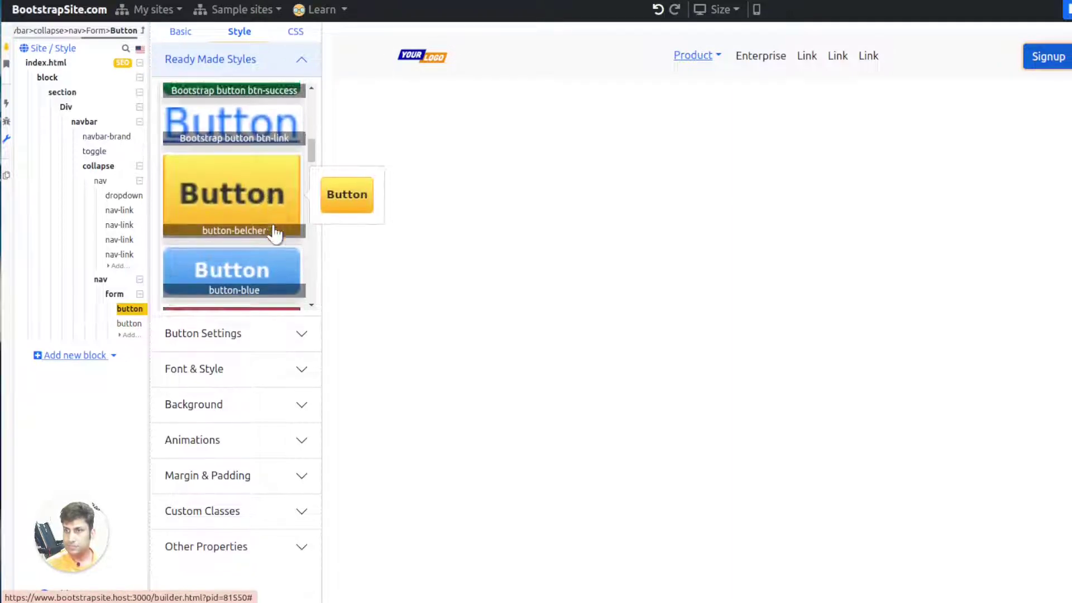
pyautogui.scroll(-10, 274, 232)
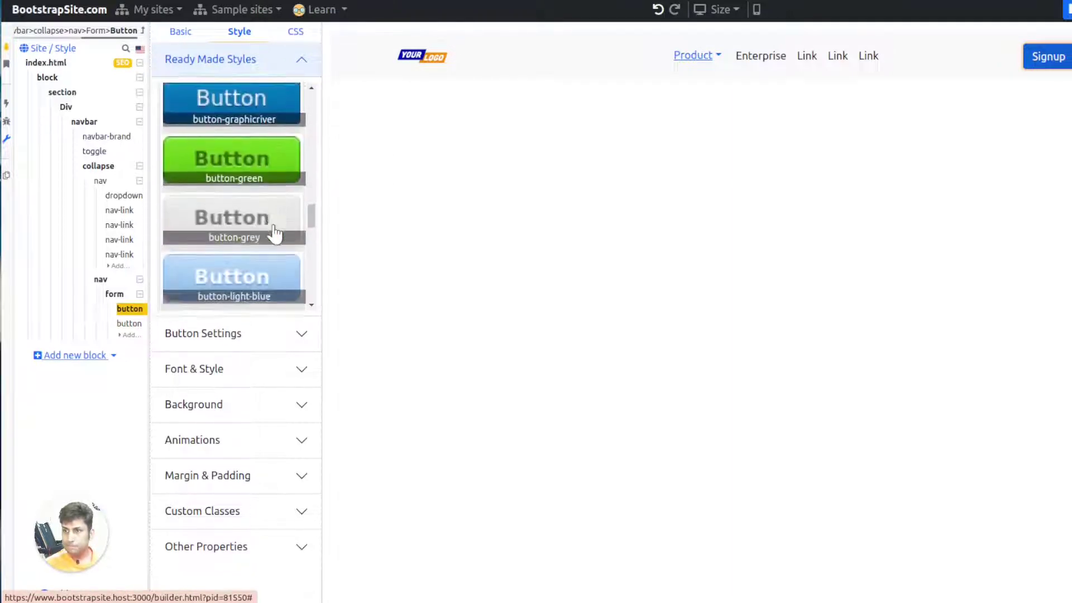
pyautogui.scroll(-2, 275, 228)
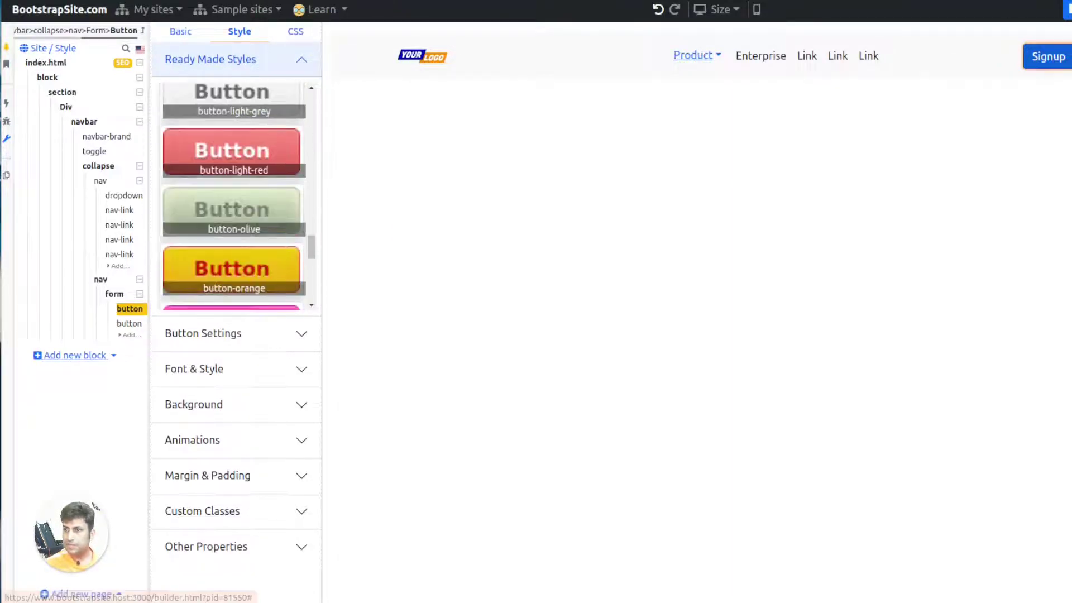
pyautogui.click(294, 32)
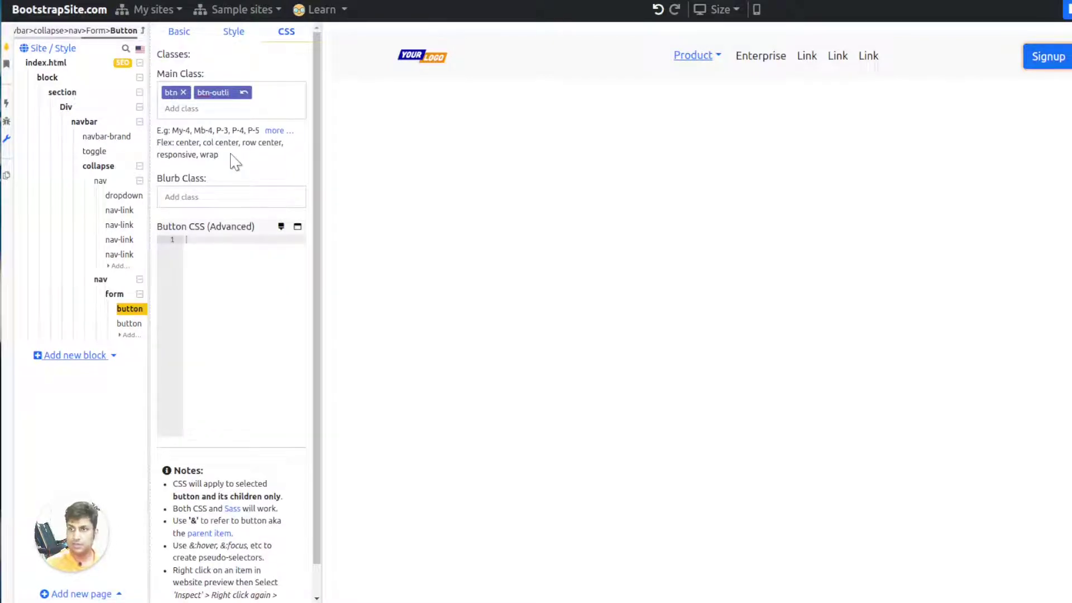
pyautogui.click(245, 92)
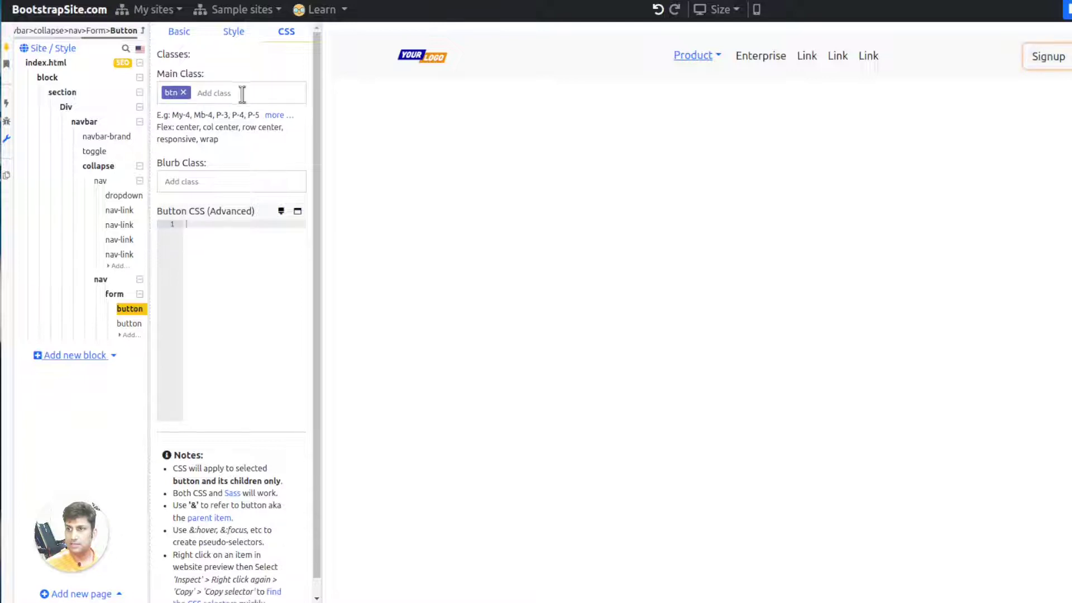
pyautogui.write('btnoutl')
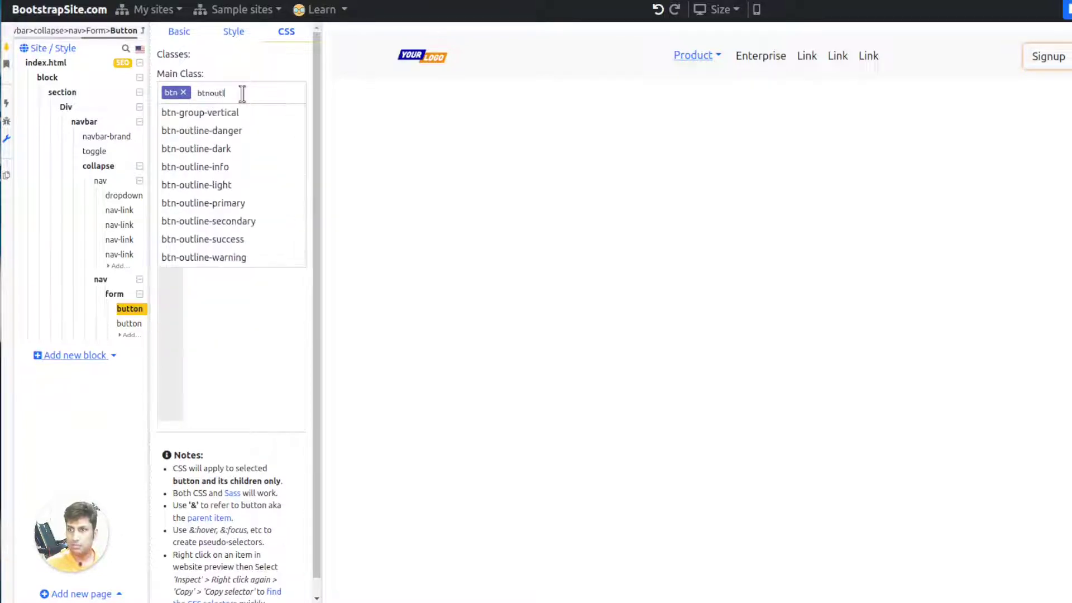
pyautogui.click(246, 186)
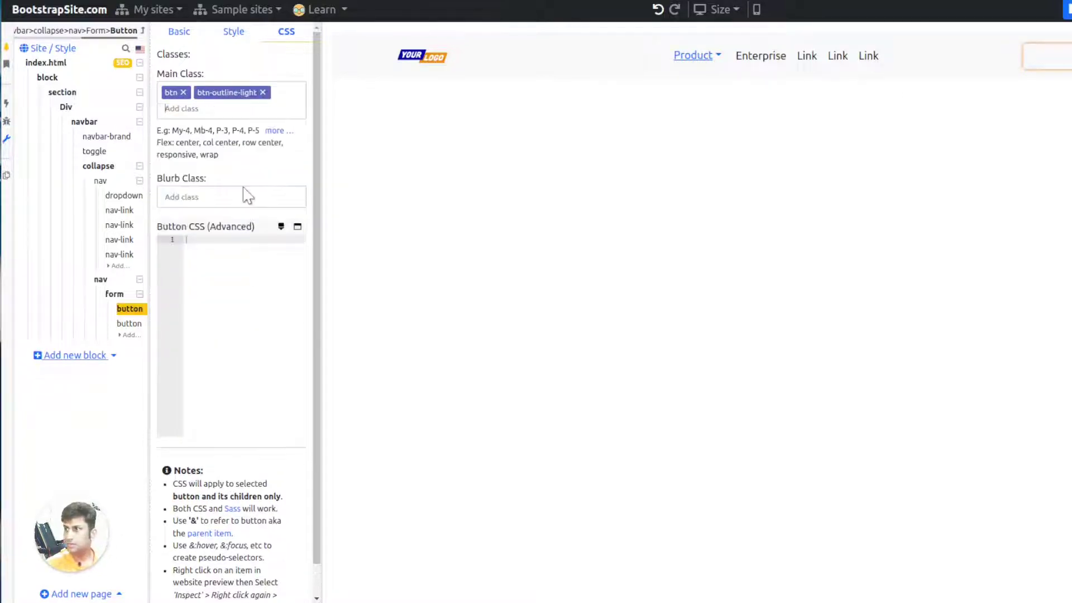
# Remove the bg-light class from the navbar
pyautogui.click(476, 61)
pyautogui.click(84, 122)
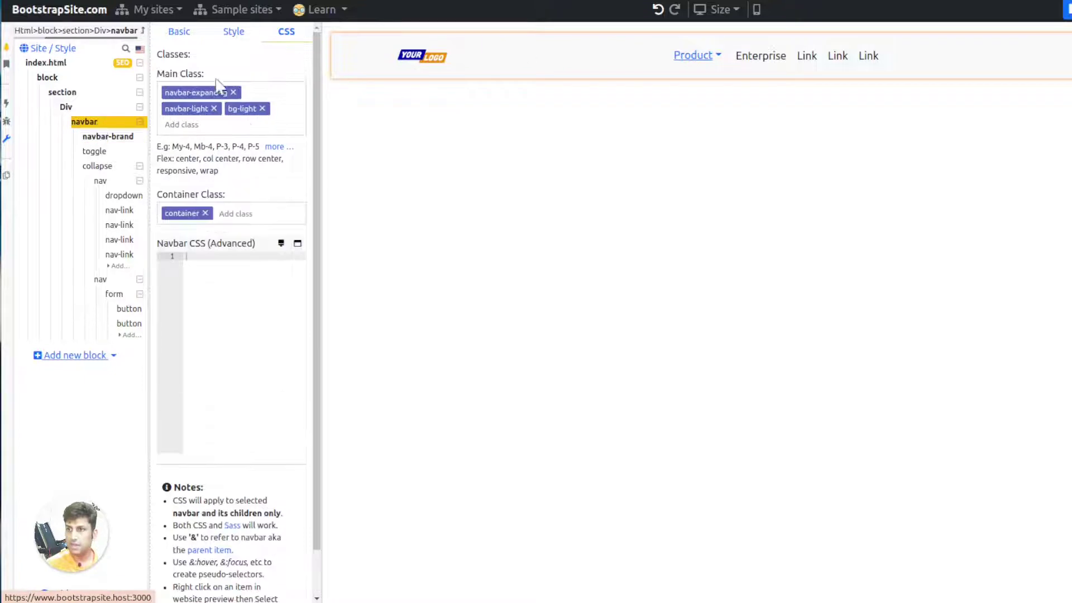
pyautogui.click(262, 108)
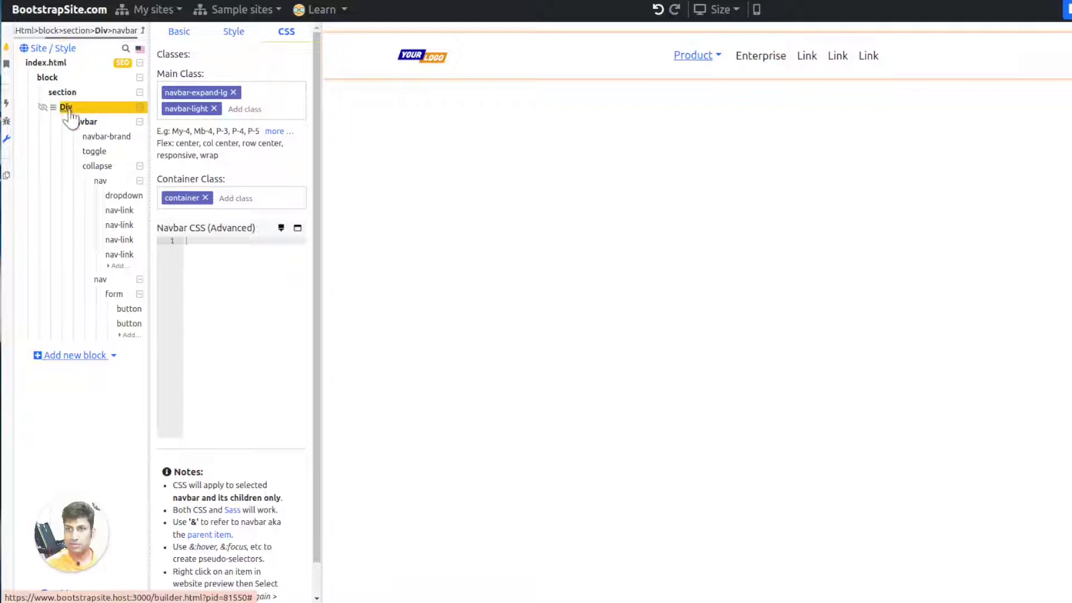
# Add a row containing two columns to the section's Div, below the navbar
pyautogui.click(69, 112)
pyautogui.click(180, 34)
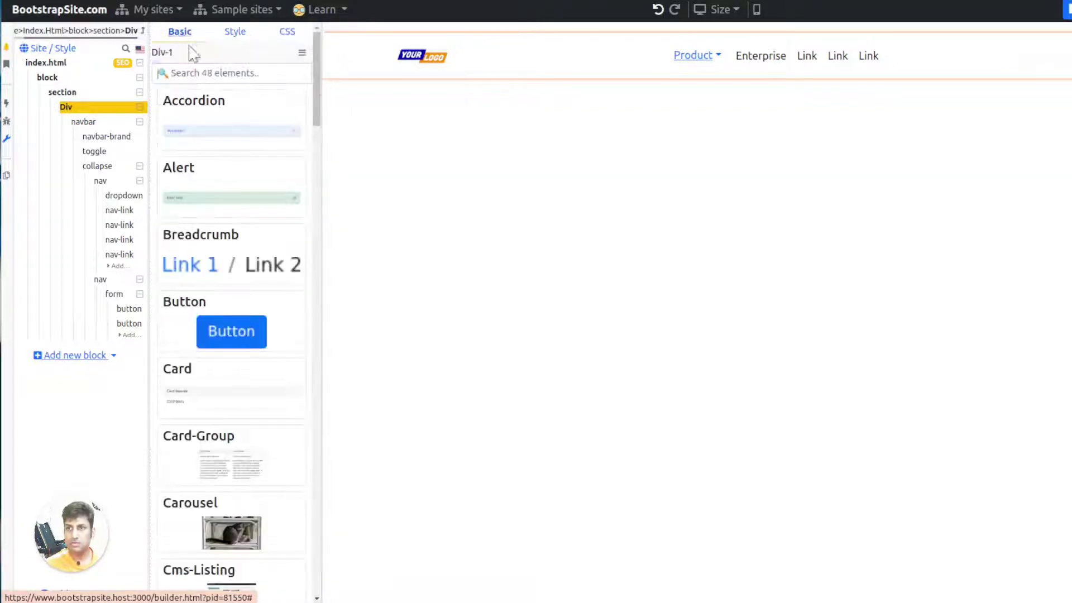
pyautogui.write('row')
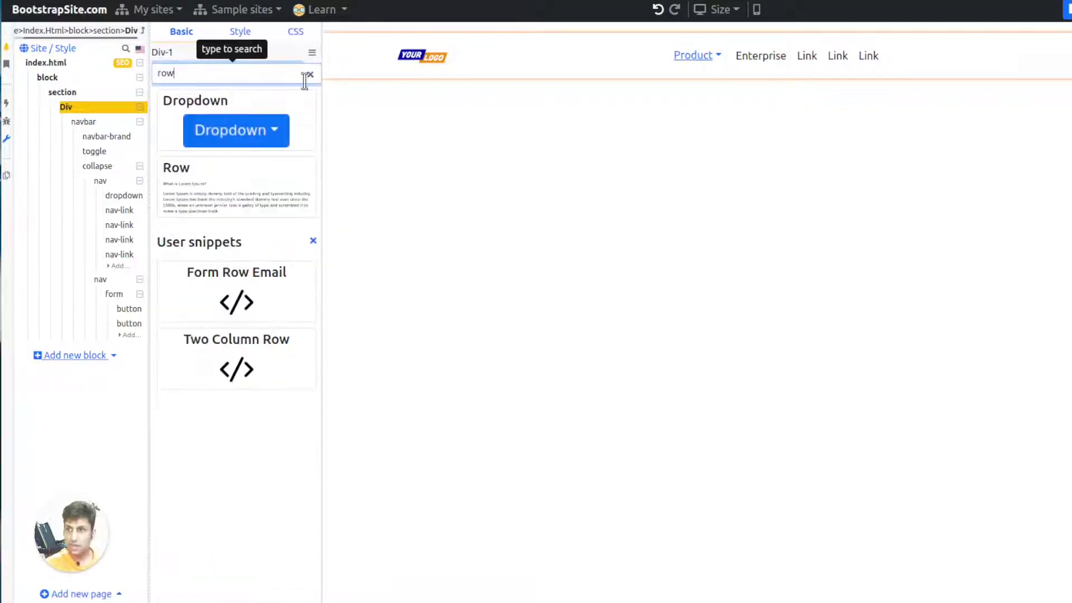
pyautogui.click(198, 197)
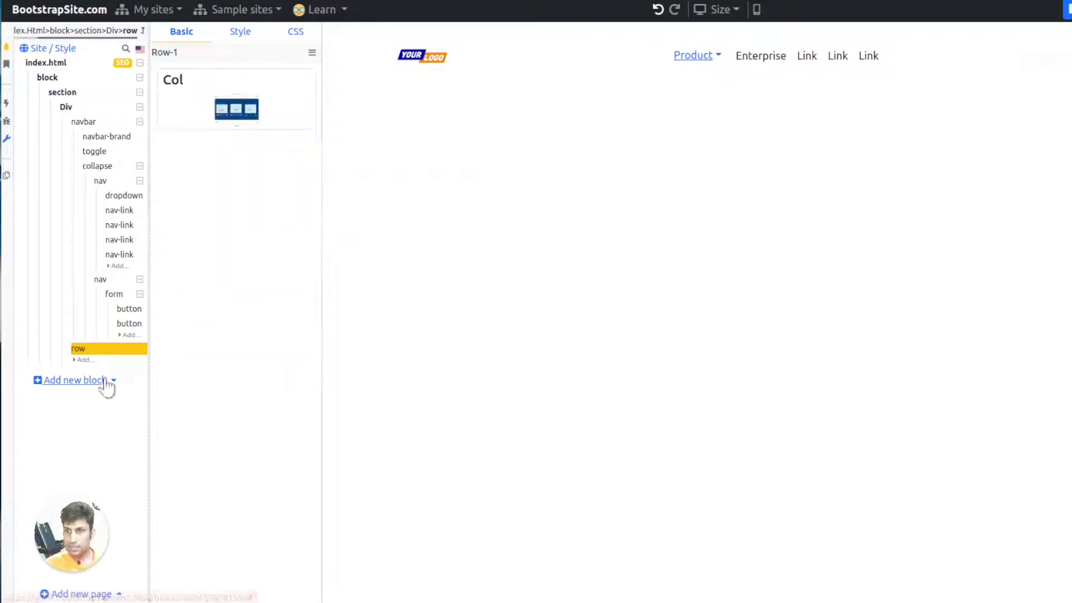
pyautogui.click(206, 116)
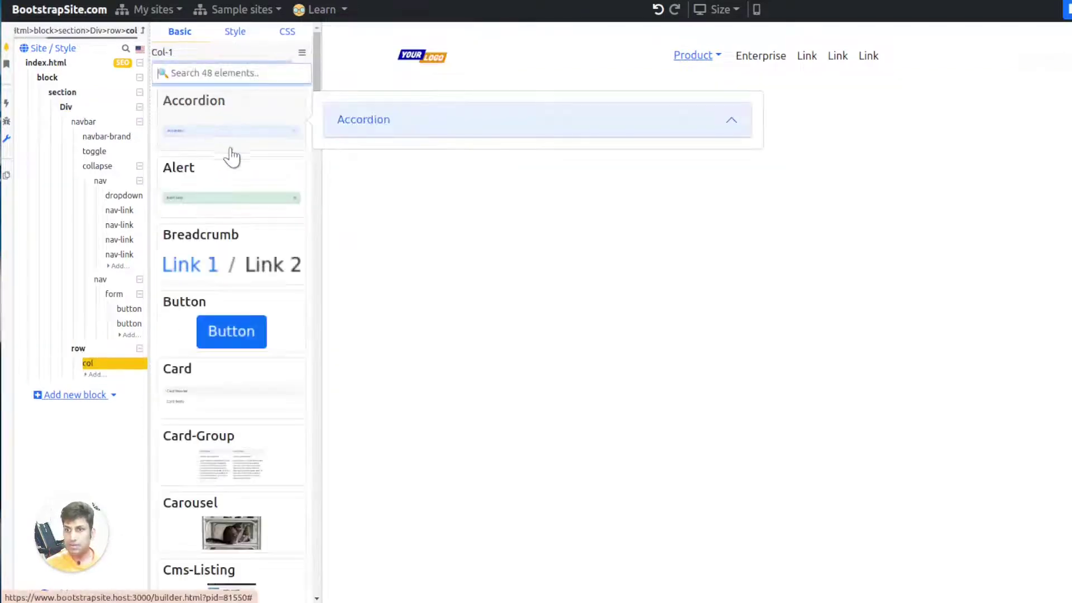
pyautogui.click(84, 348)
pyautogui.click(235, 109)
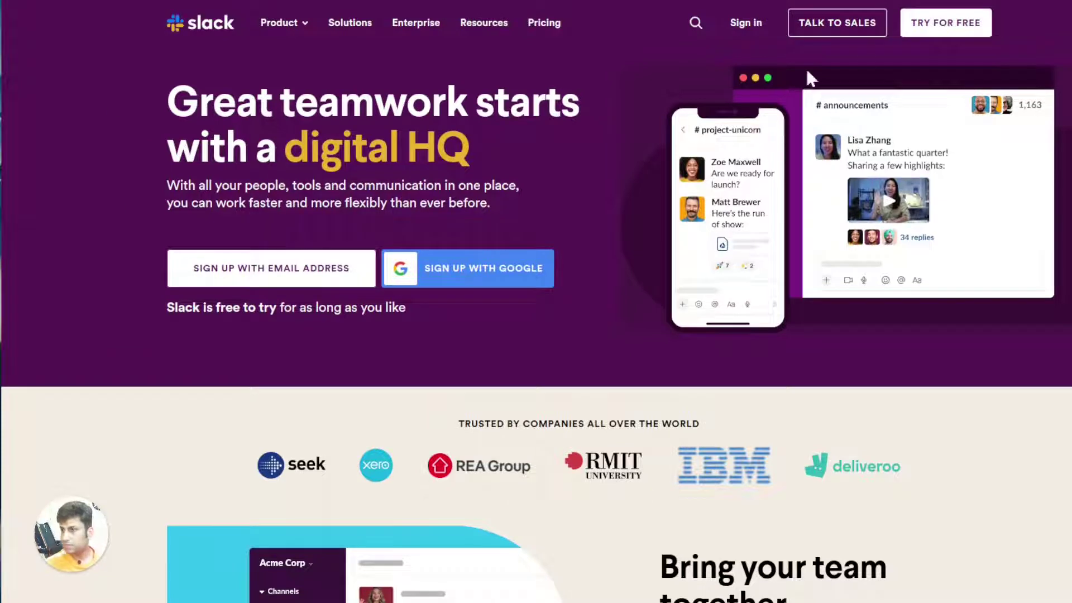
# Inspect the hero area of the Slack homepage and copy its background colour #541554
pyautogui.rightClick(96, 161)
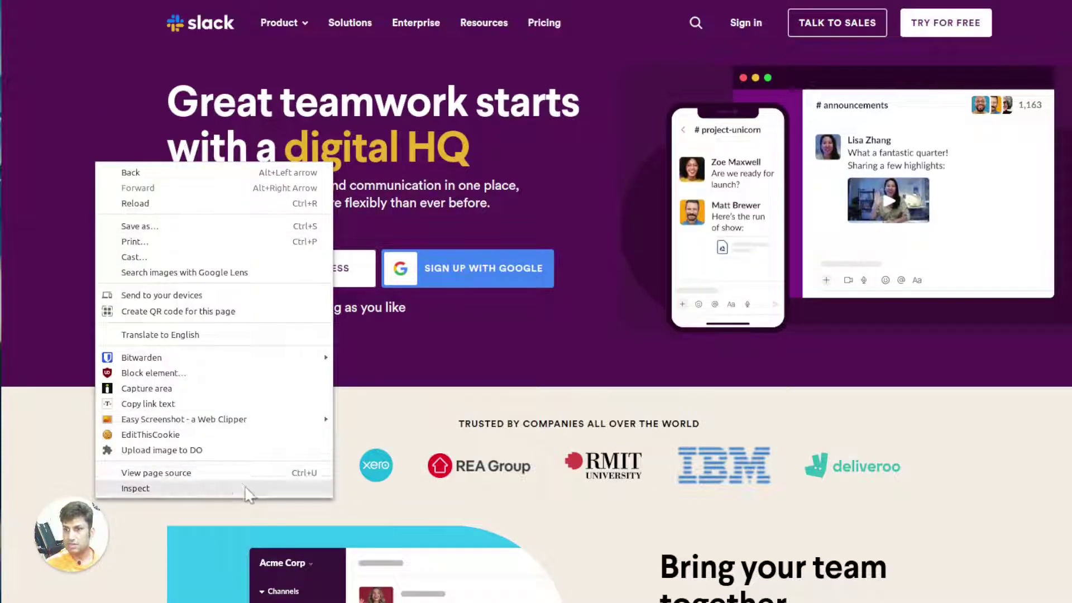
pyautogui.click(313, 488)
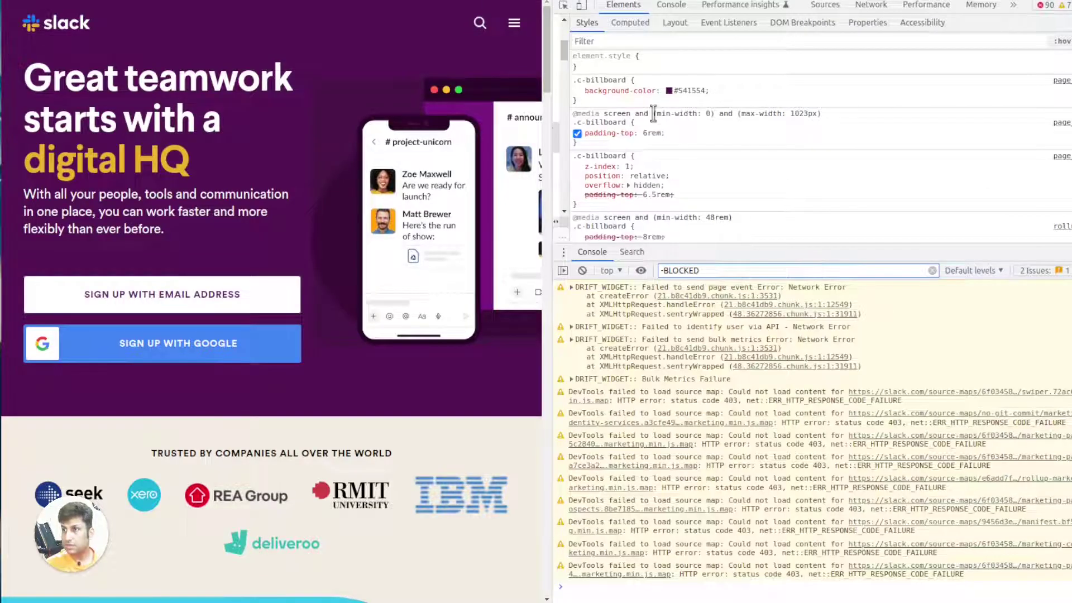
pyautogui.click(686, 89)
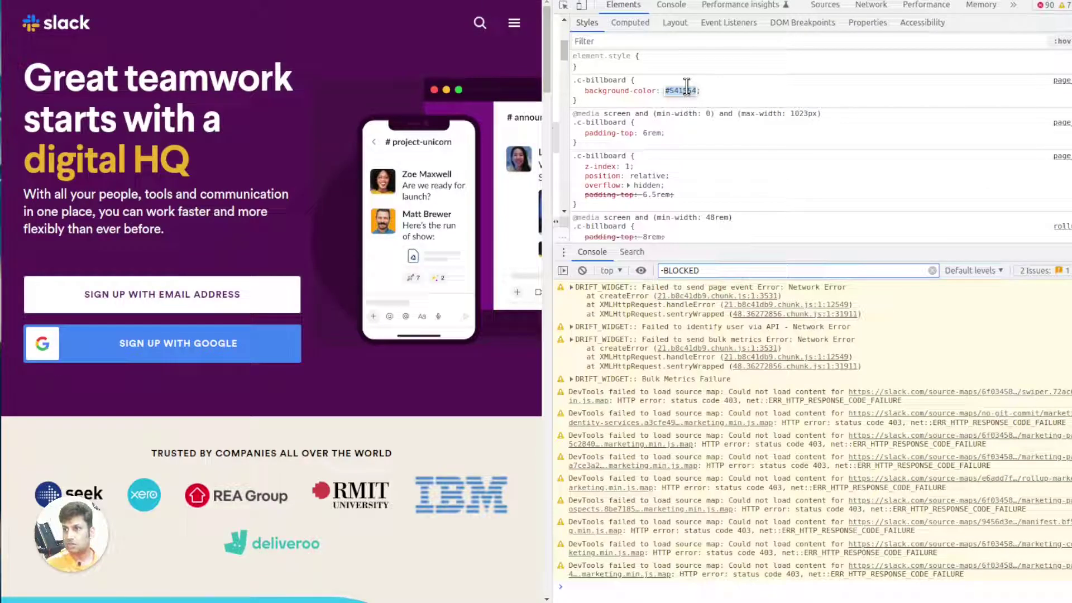
pyautogui.press('Return')
pyautogui.click(694, 89)
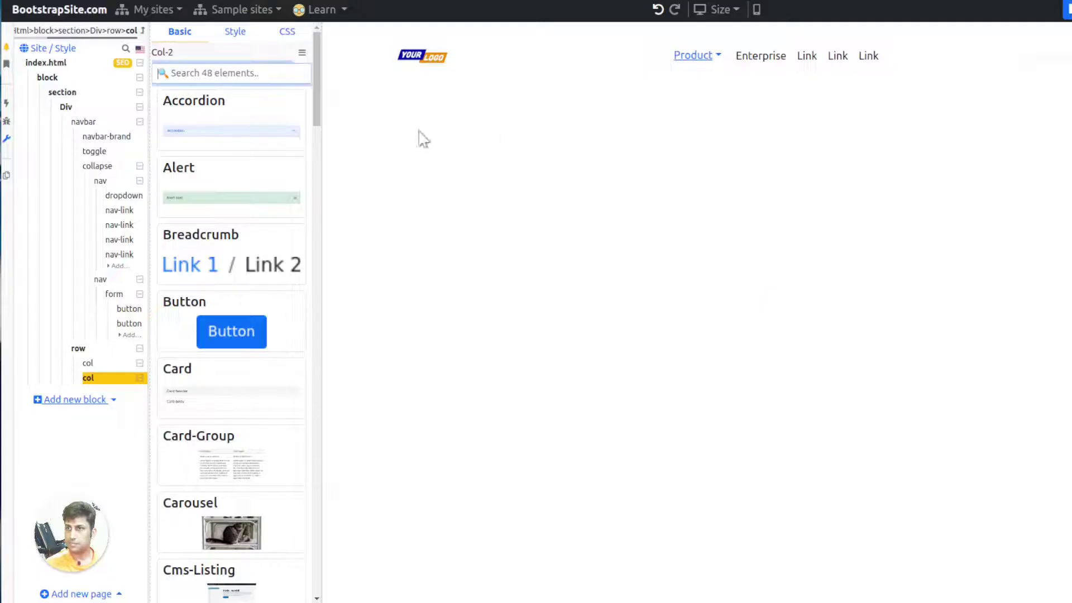
# Switch back to BootstrapSite and give the section a solid colour background of #541554
pyautogui.click(63, 93)
pyautogui.click(235, 31)
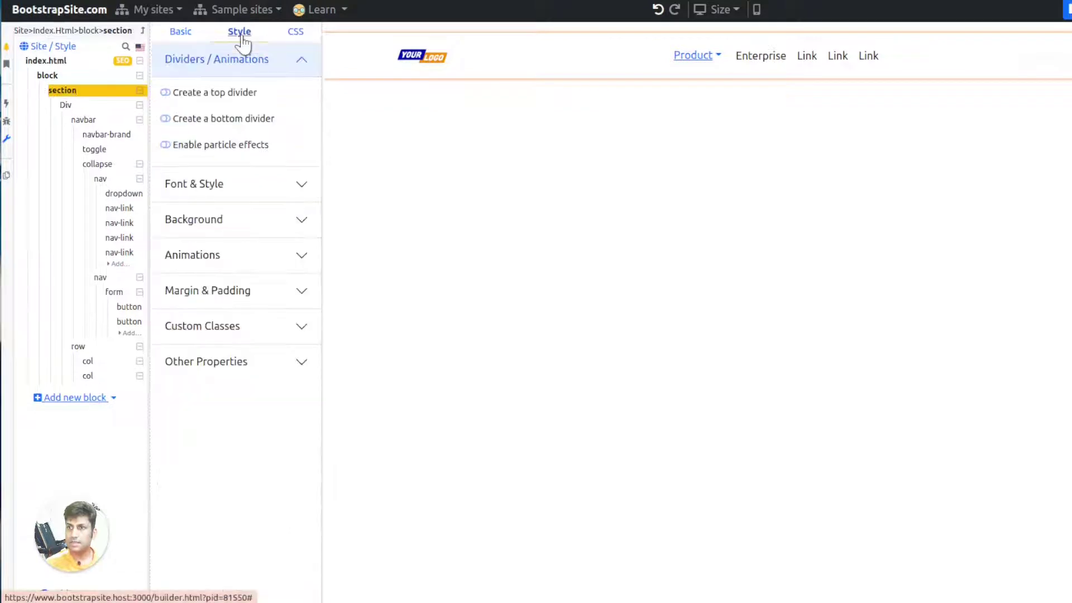
pyautogui.click(226, 220)
pyautogui.click(235, 184)
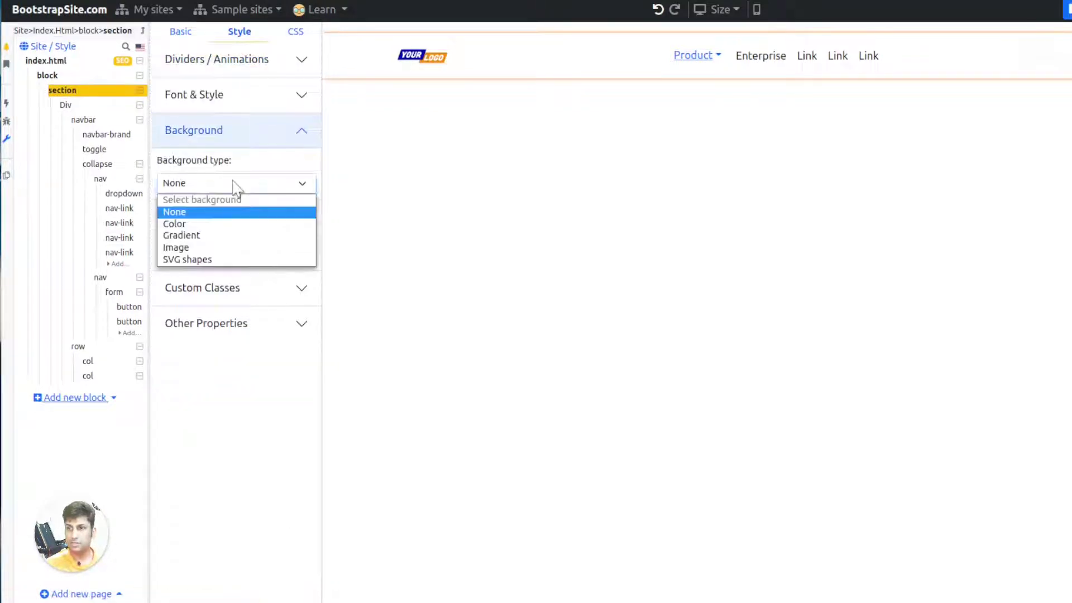
pyautogui.click(213, 226)
pyautogui.click(284, 304)
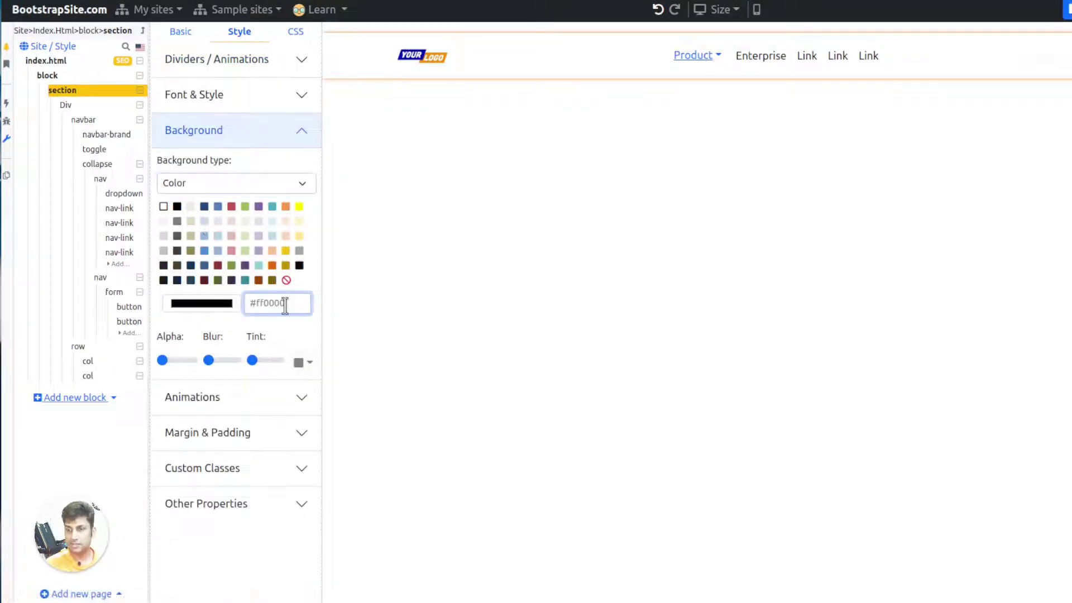
pyautogui.press('Home')
pyautogui.press('Delete')
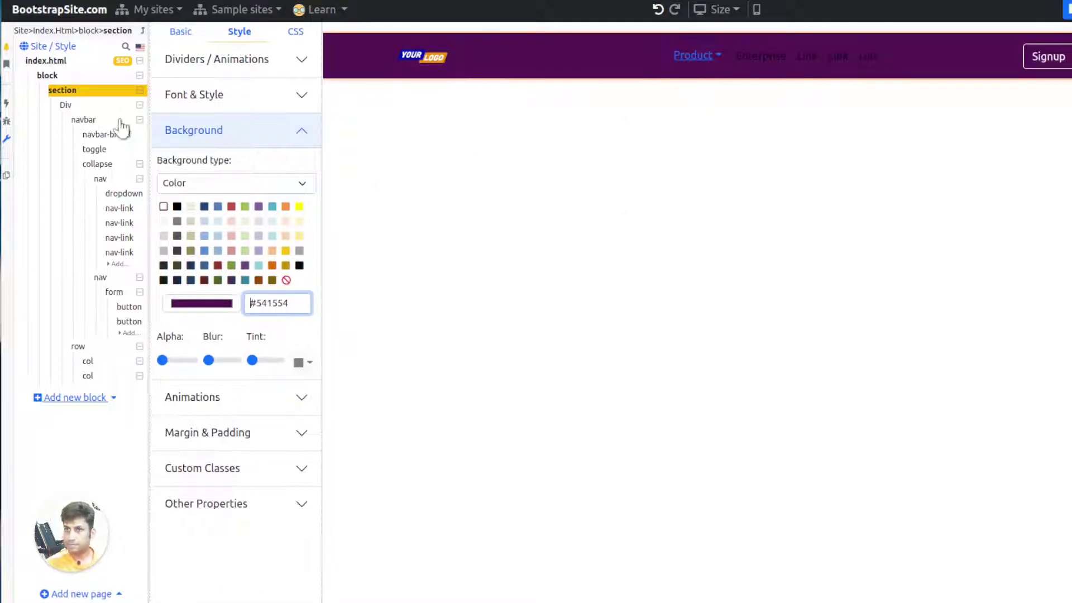
pyautogui.click(301, 40)
pyautogui.click(240, 33)
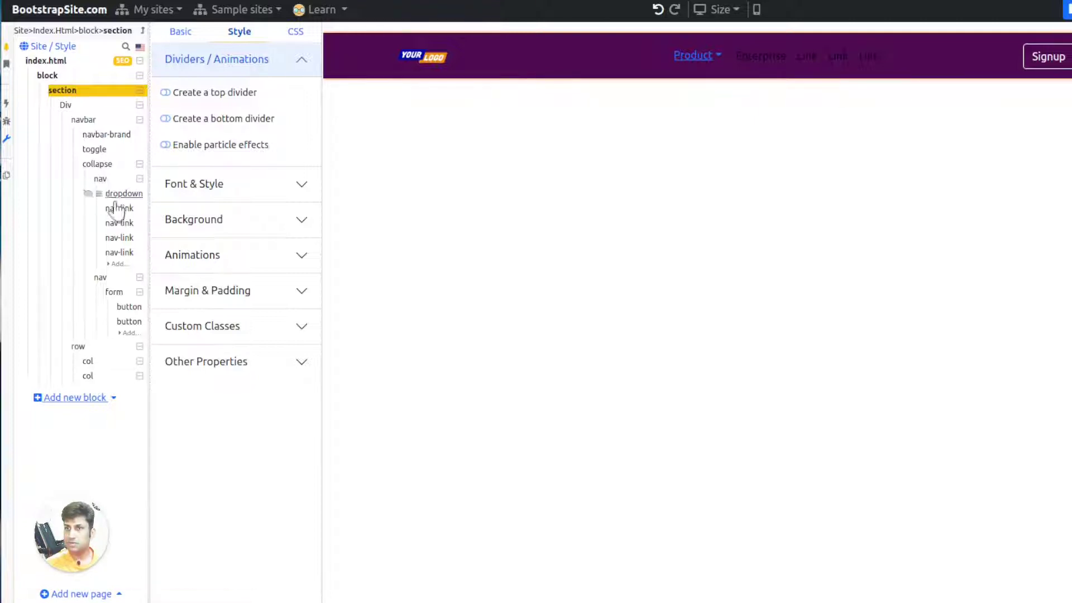
# Replace the navbar's navbar-light class with navbar-dark
pyautogui.click(84, 120)
pyautogui.click(293, 32)
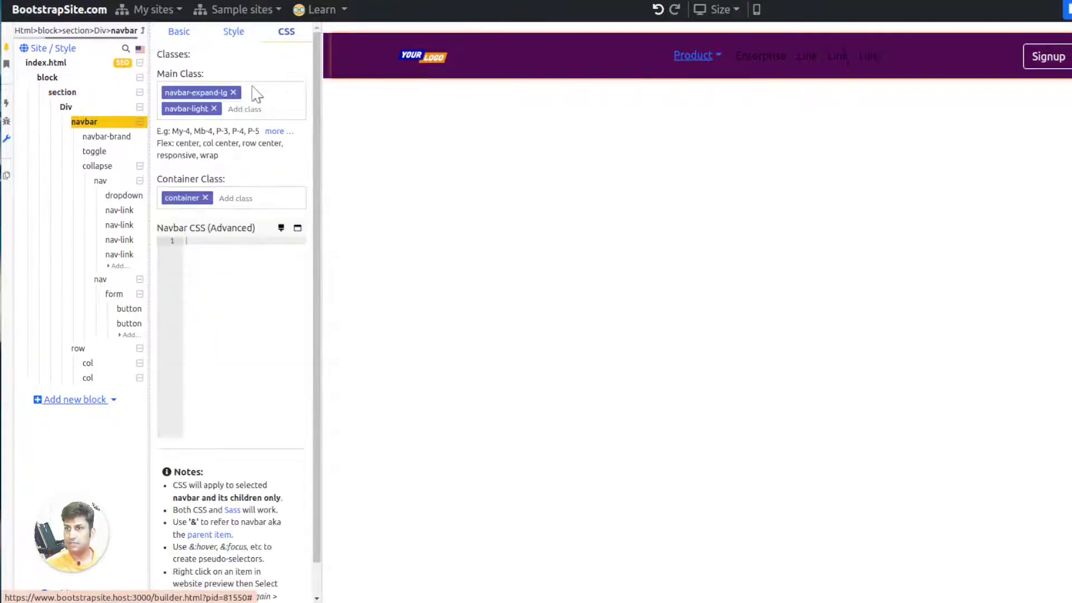
pyautogui.click(214, 110)
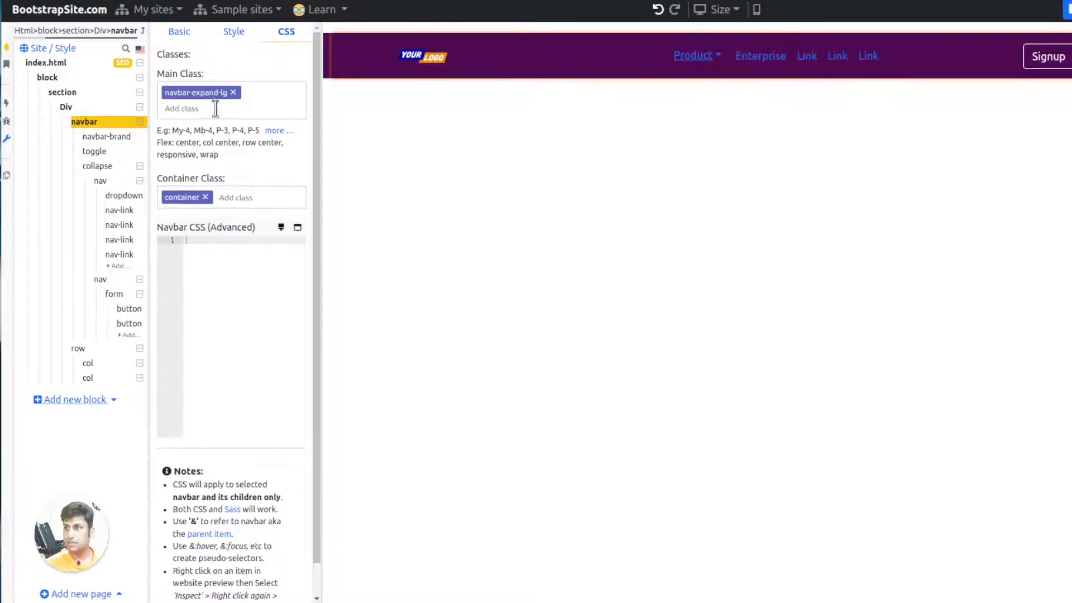
pyautogui.write('navbar-dark')
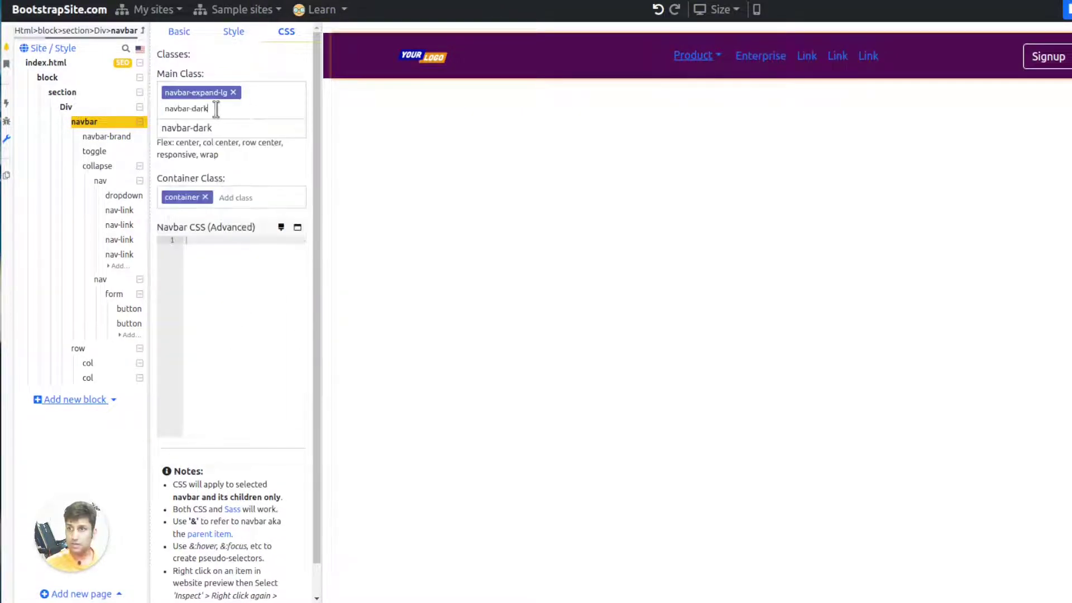
pyautogui.press('Return')
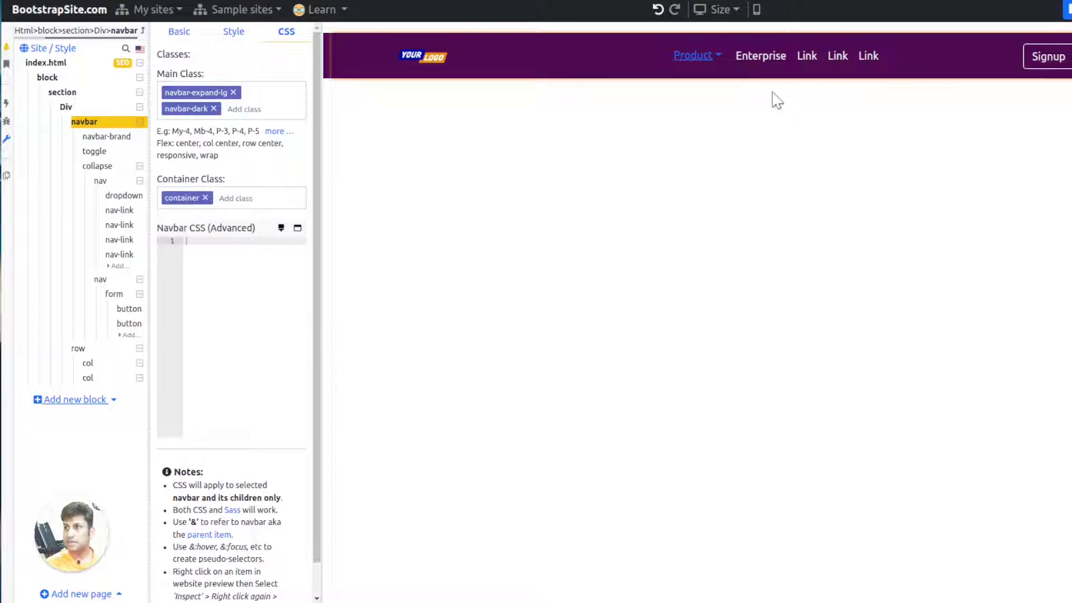
# Add the text-light class to the Product dropdown's button classes
pyautogui.click(718, 72)
pyautogui.click(203, 196)
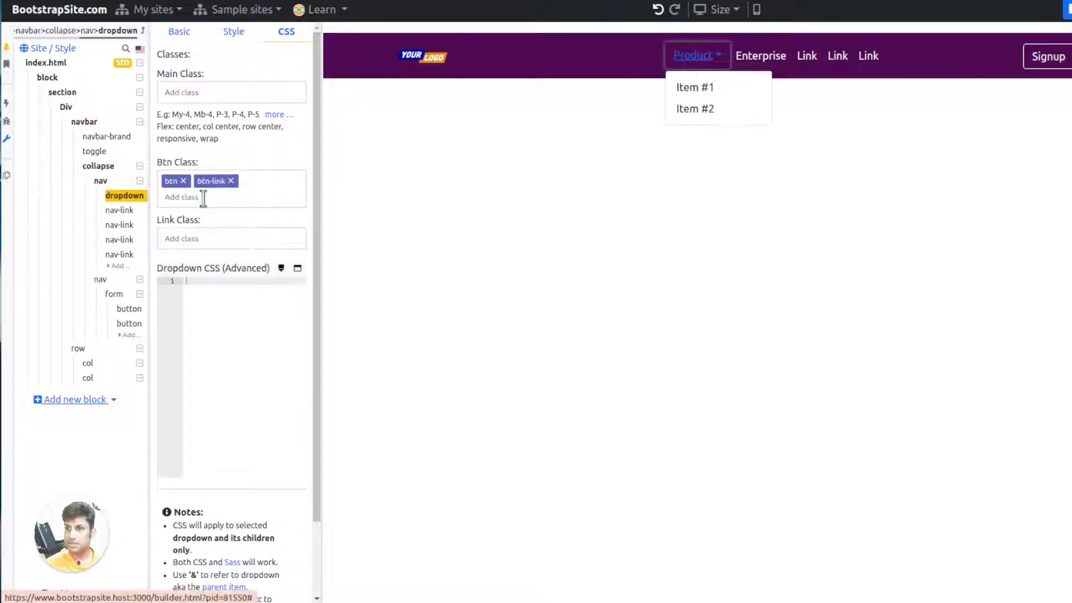
pyautogui.write('text-light')
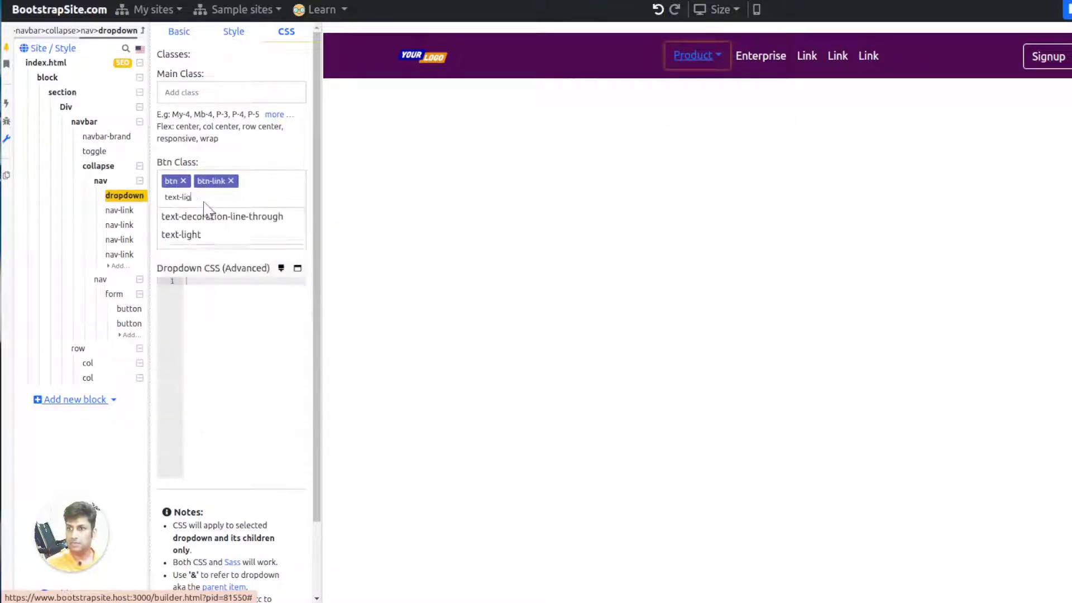
pyautogui.press('Return')
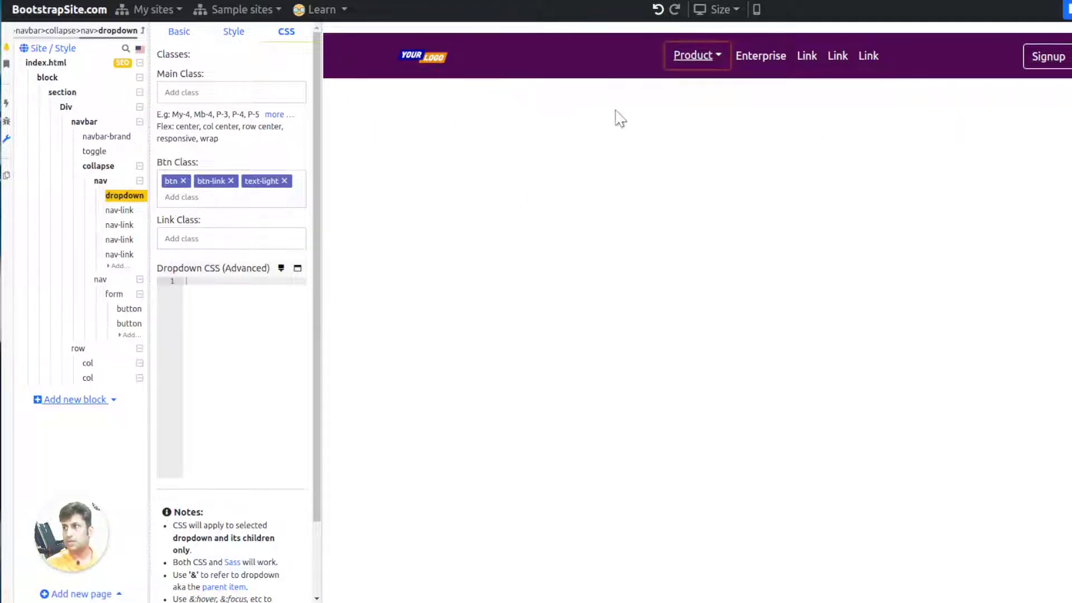
# Add the mx-2 class to the first Signup button and move the last nav-link into the second nav, above the form
pyautogui.click(1052, 59)
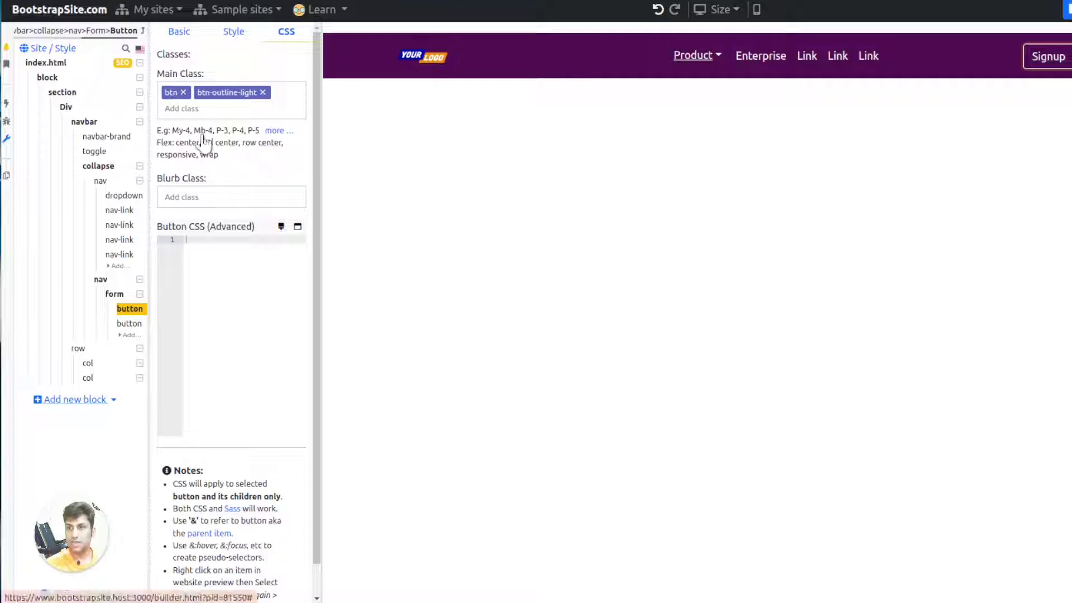
pyautogui.click(206, 109)
pyautogui.write('mx-1')
pyautogui.press('Return')
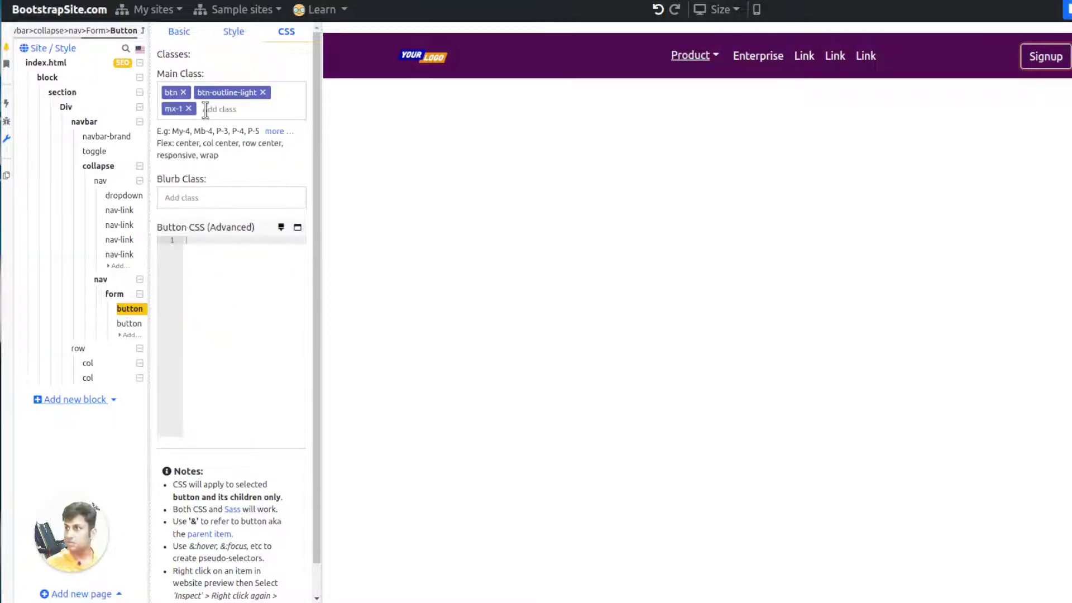
pyautogui.press('BackSpace')
pyautogui.write('mx-2')
pyautogui.press('Return')
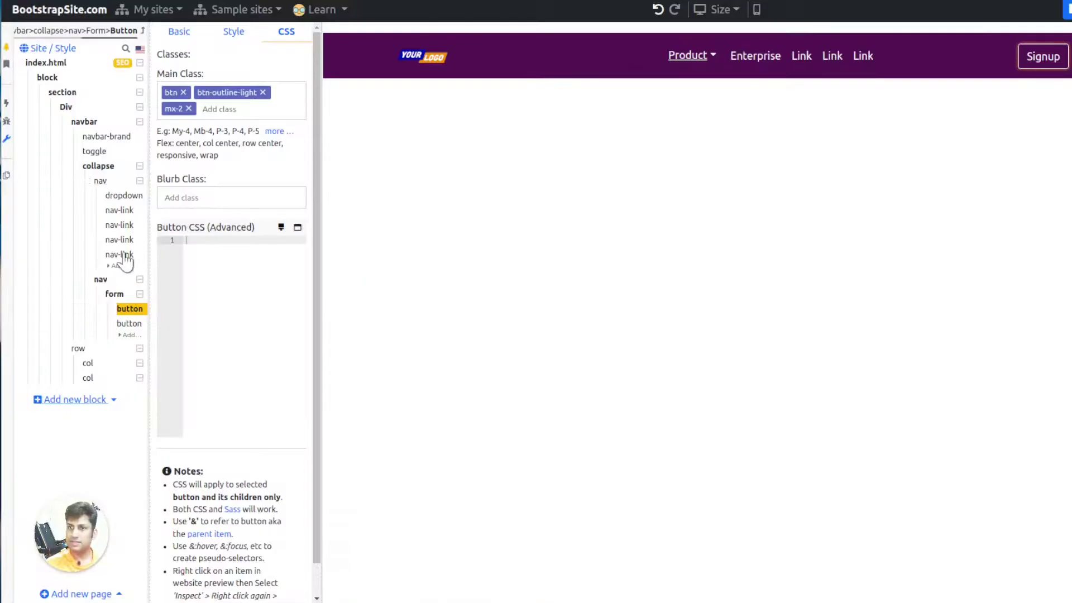
pyautogui.moveTo(122, 256); pyautogui.dragTo(128, 284)
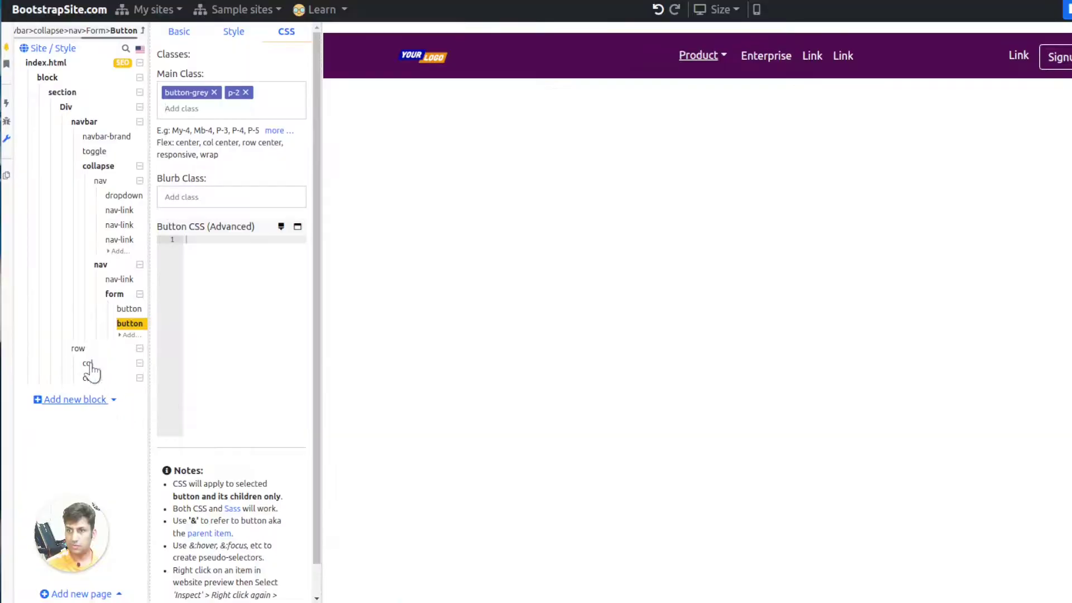
# Insert a Heading element into the row's first column
pyautogui.click(90, 364)
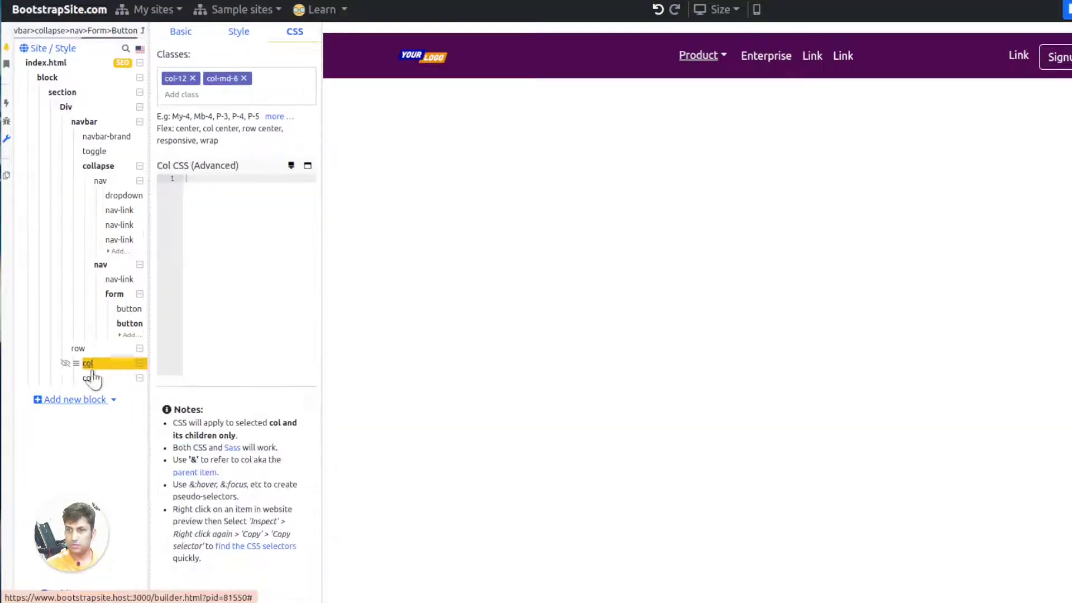
pyautogui.click(179, 33)
pyautogui.click(213, 78)
pyautogui.write('he')
pyautogui.click(223, 108)
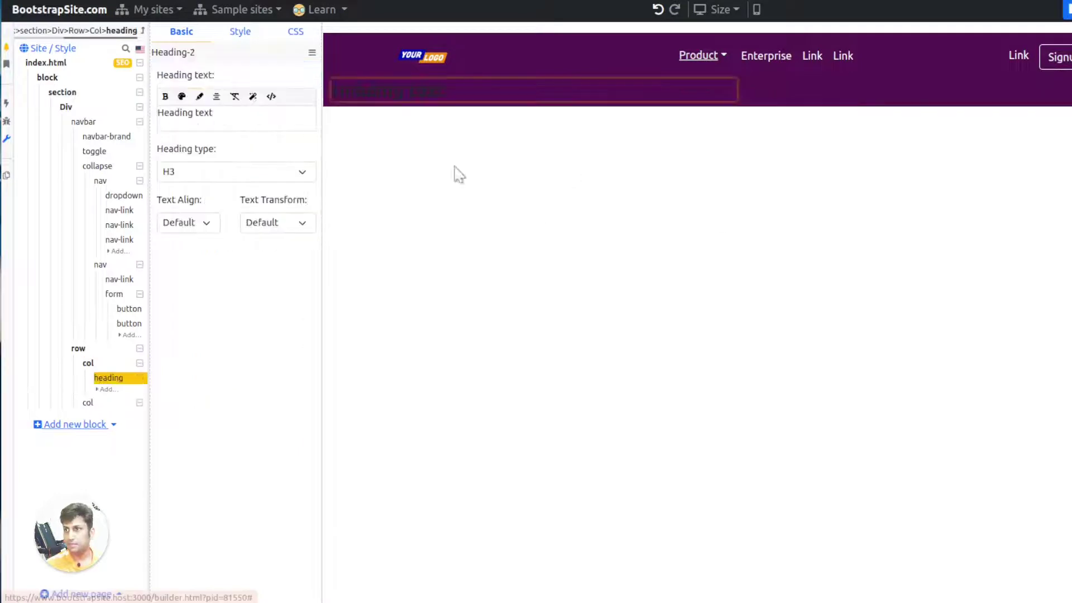
pyautogui.click(81, 348)
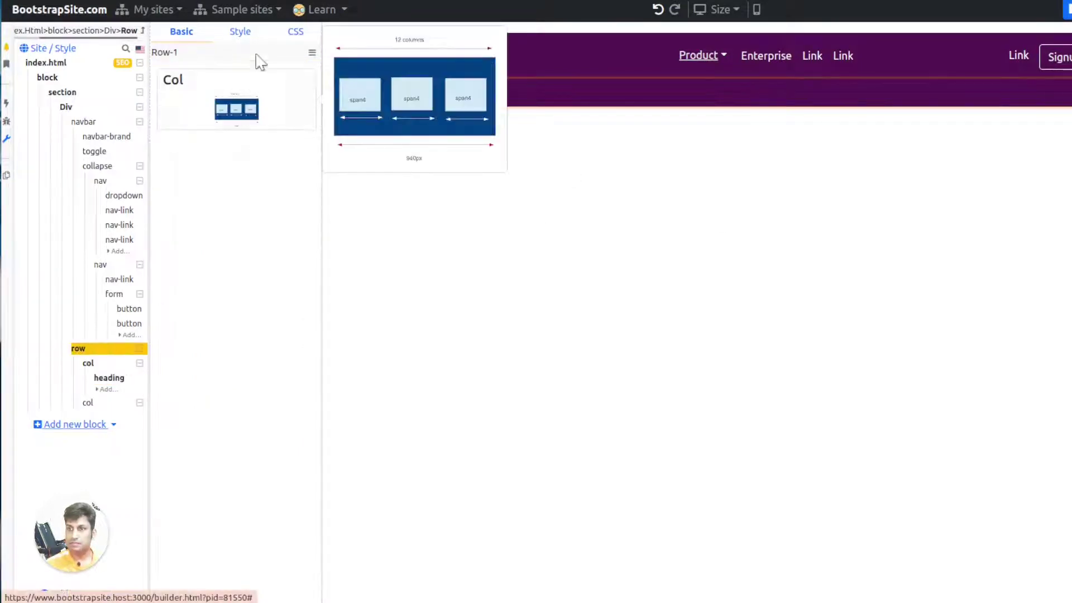
pyautogui.click(295, 32)
pyautogui.click(249, 76)
pyautogui.write('text-li')
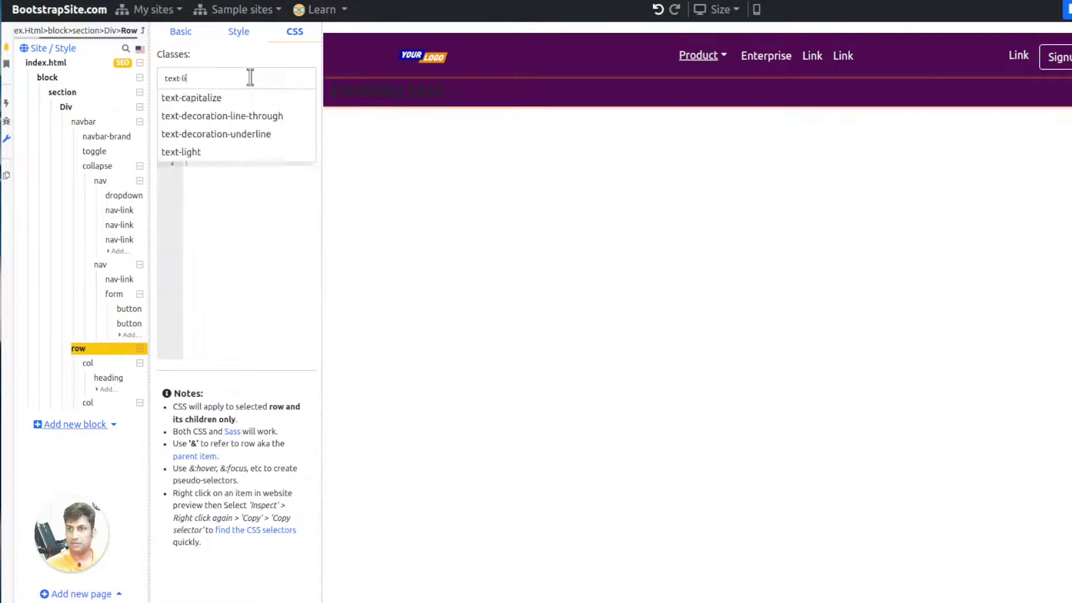
pyautogui.write('gh')
pyautogui.press('BackSpace')
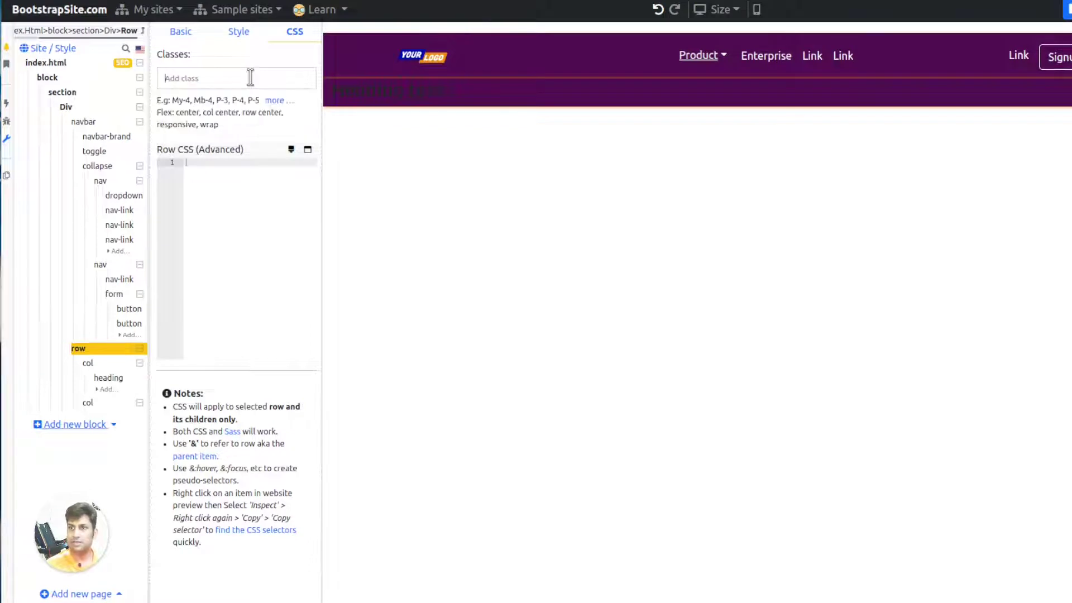
# Add the text-light class to the section
pyautogui.click(62, 92)
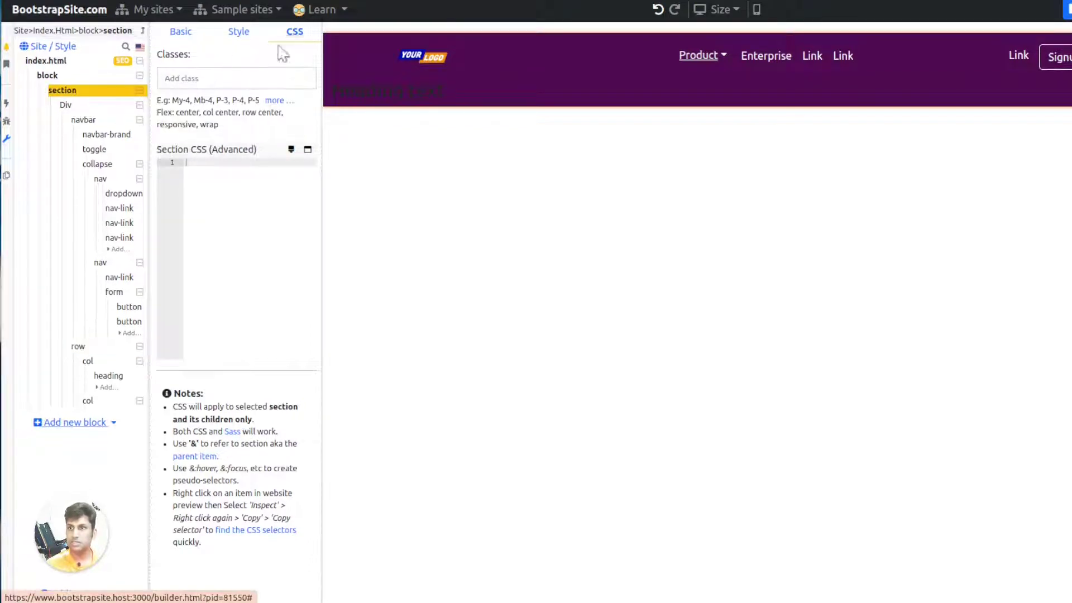
pyautogui.click(247, 76)
pyautogui.write('text-')
pyautogui.write('light')
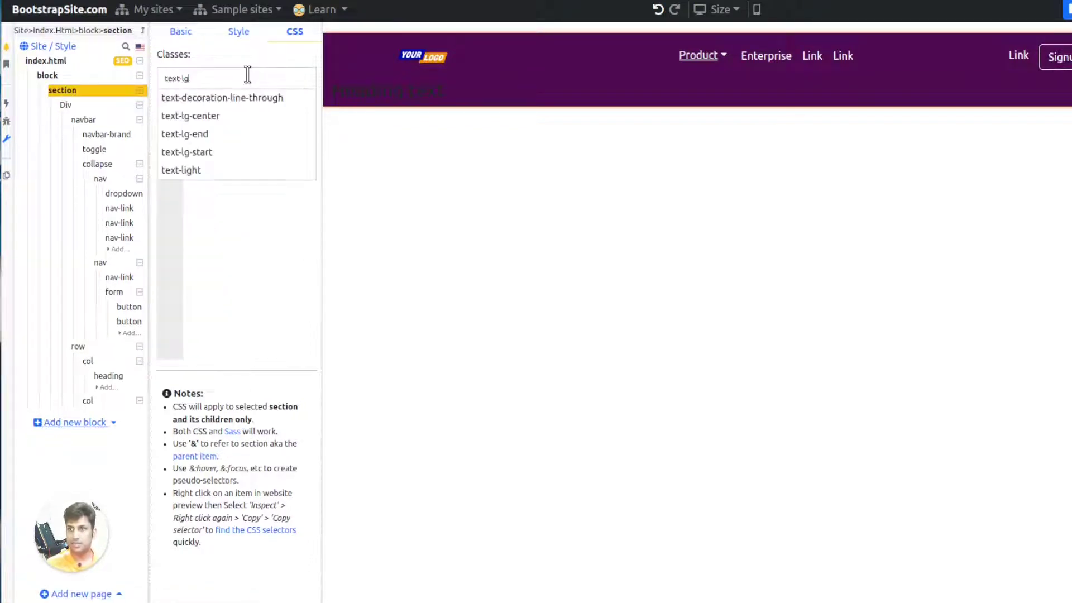
pyautogui.press('Return')
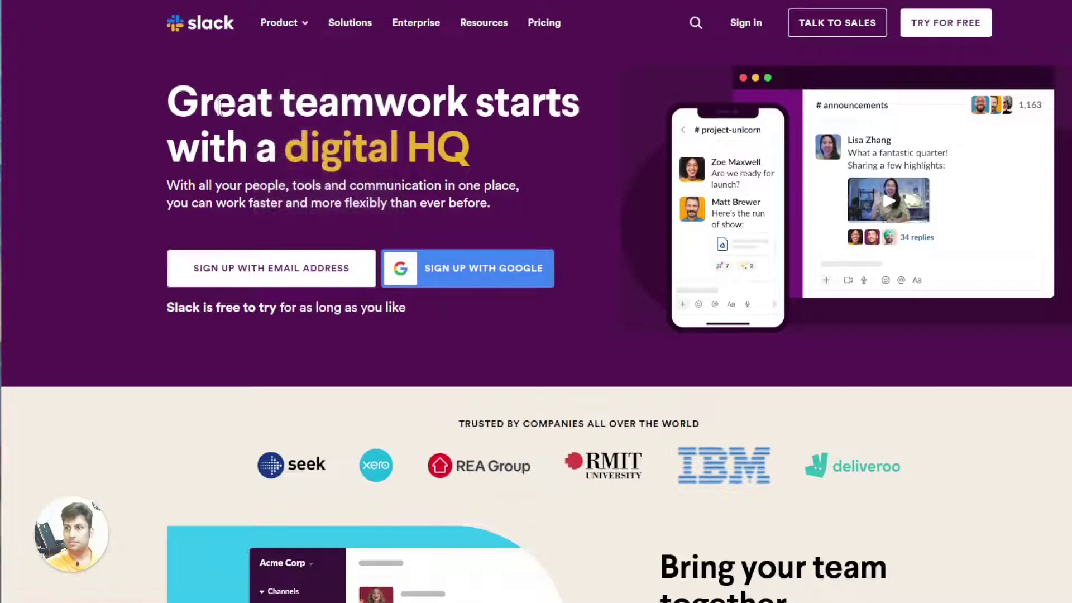
# Copy the Slack hero headline and replace the placeholder heading with "Great teamwork starts with a digital HQ"
pyautogui.tripleClick(220, 106)
pyautogui.hotkey('ctrl', 'c')
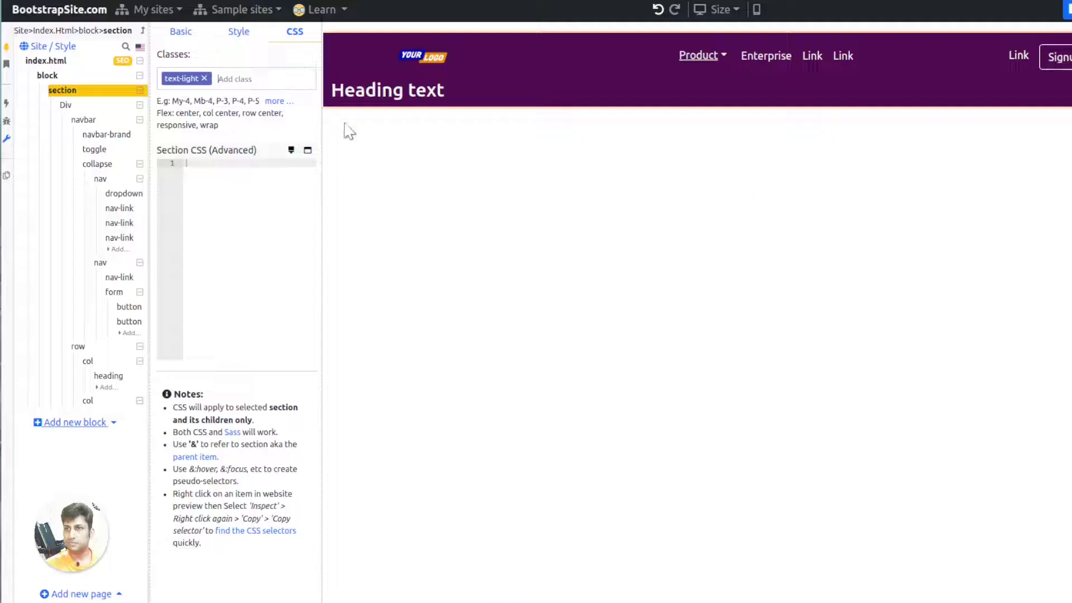
pyautogui.tripleClick(365, 89)
pyautogui.hotkey('ctrl', 'v')
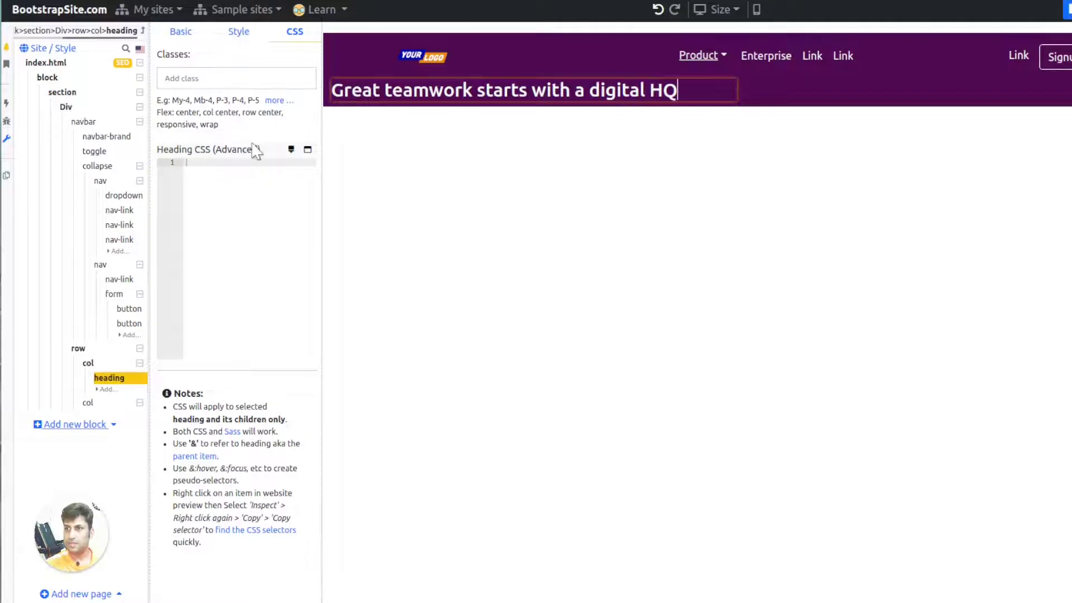
# Apply the heading-highlight ready-made style to the hero heading
pyautogui.click(239, 31)
pyautogui.scroll(-5, 245, 185)
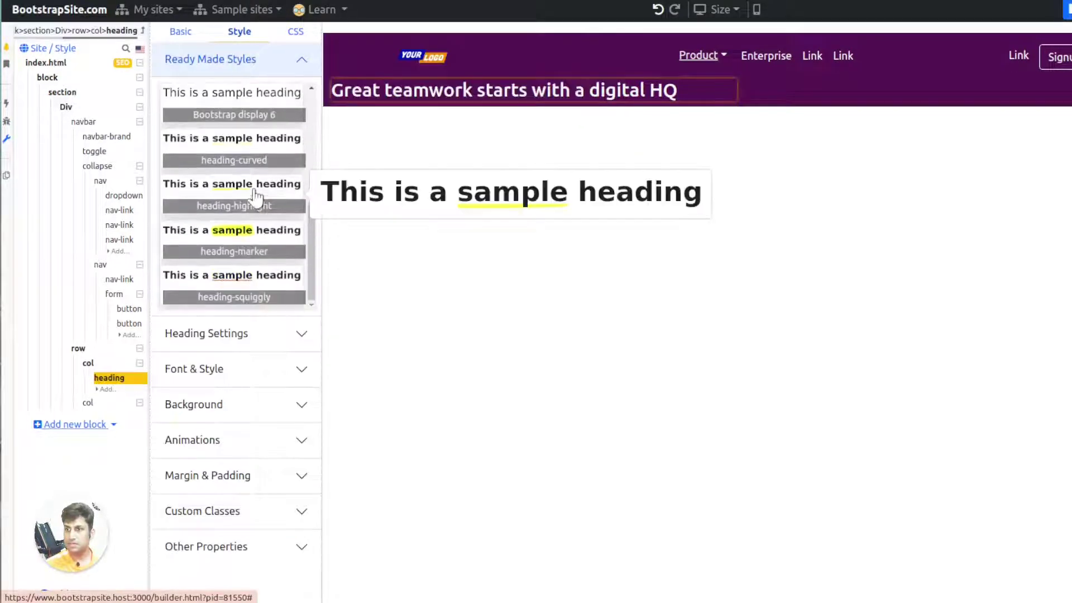
pyautogui.click(252, 193)
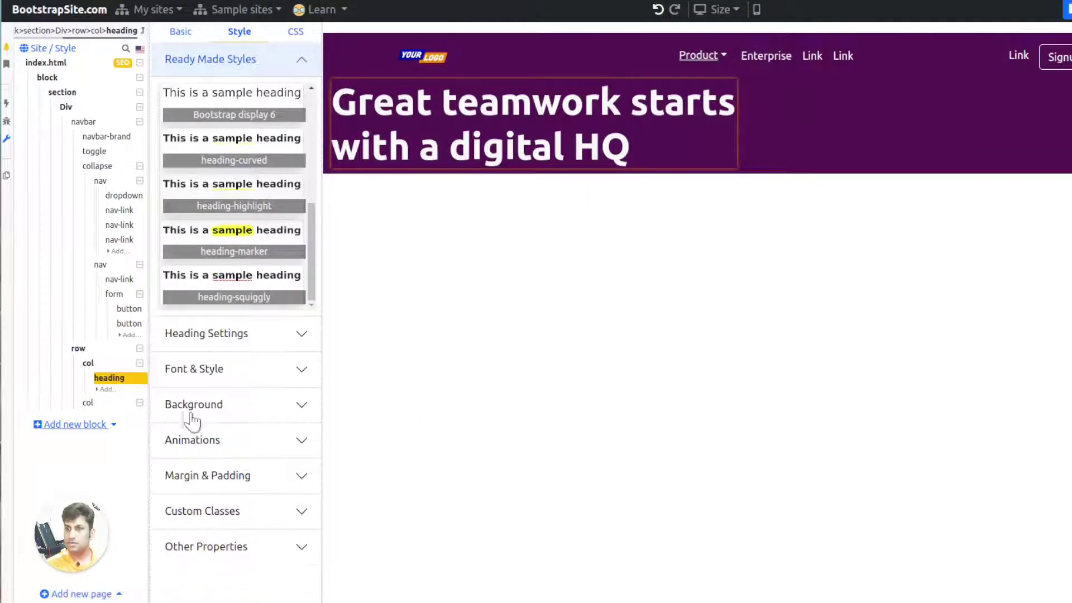
# Add the my-4 class to the row containing the hero heading
pyautogui.click(83, 352)
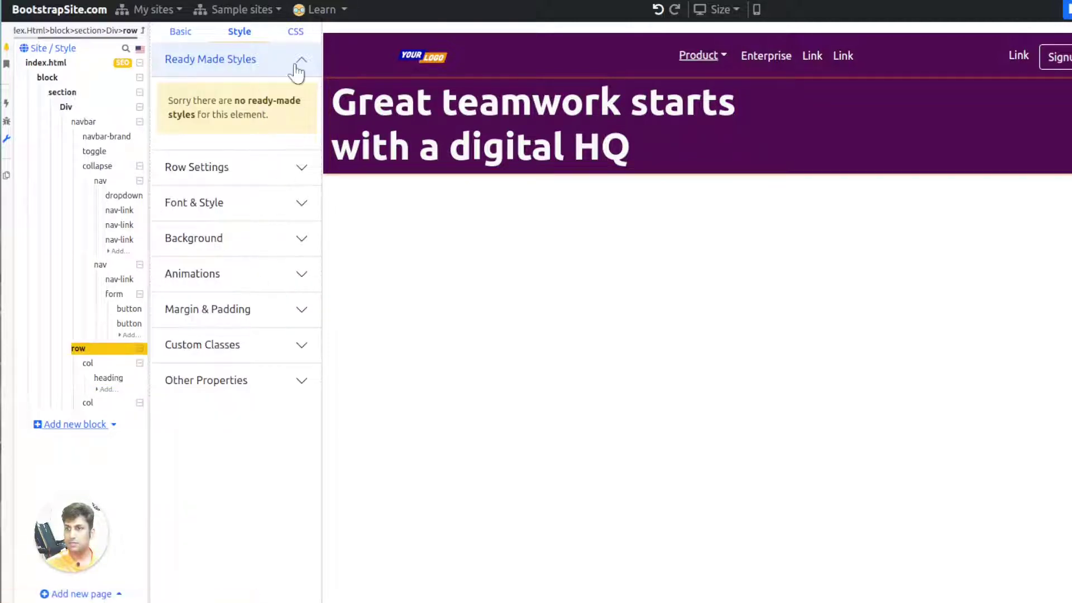
pyautogui.click(295, 32)
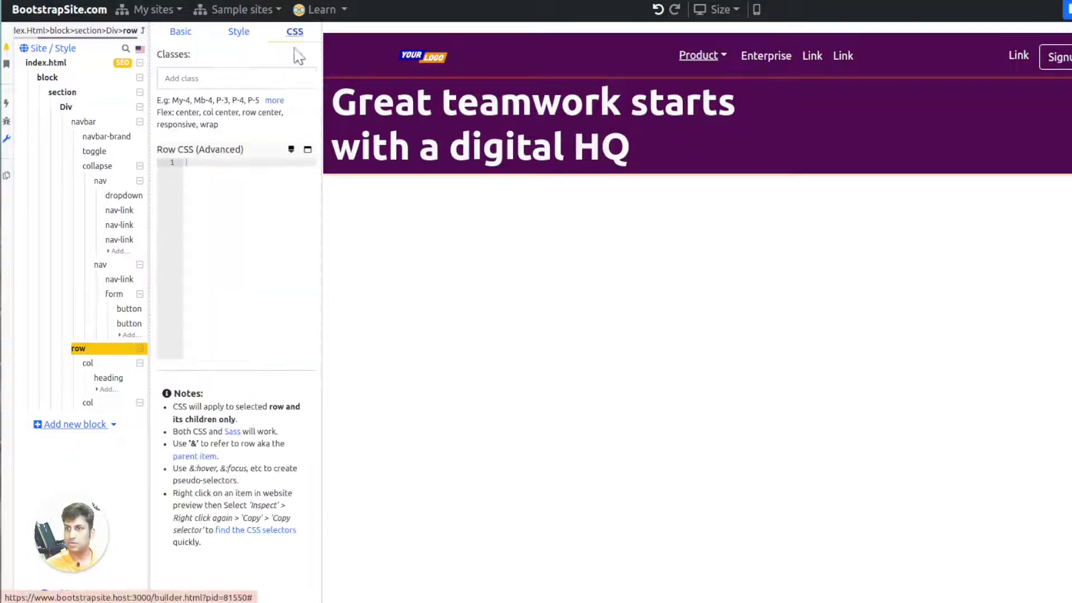
pyautogui.click(196, 77)
pyautogui.write('my-4')
pyautogui.press('Return')
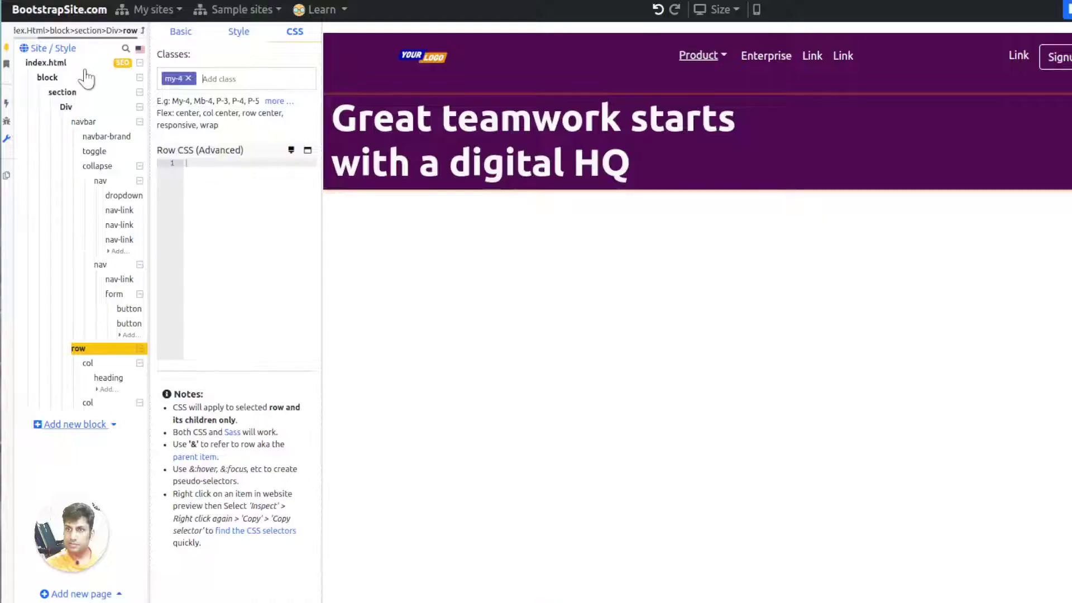
# Insert a Paragraph element into the row's first column, below the heading
pyautogui.click(73, 107)
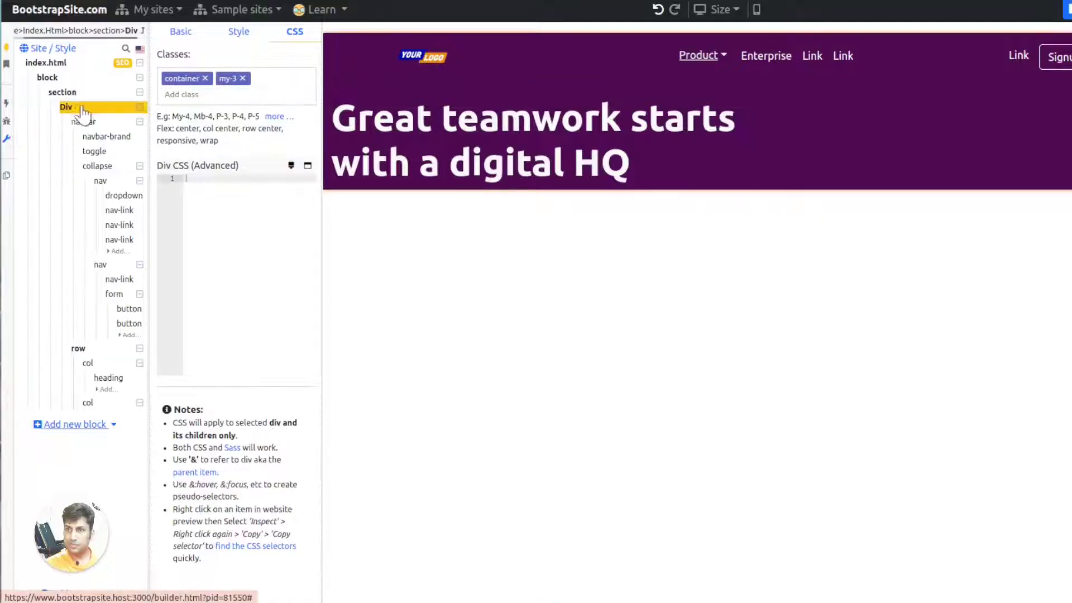
pyautogui.click(106, 378)
pyautogui.click(90, 363)
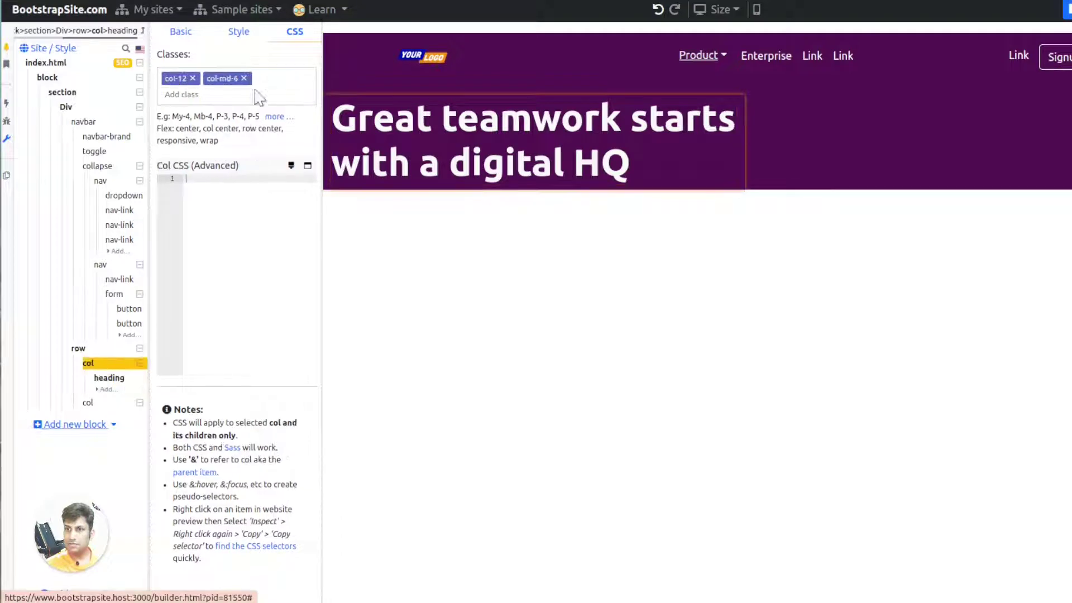
pyautogui.click(179, 32)
pyautogui.write('para')
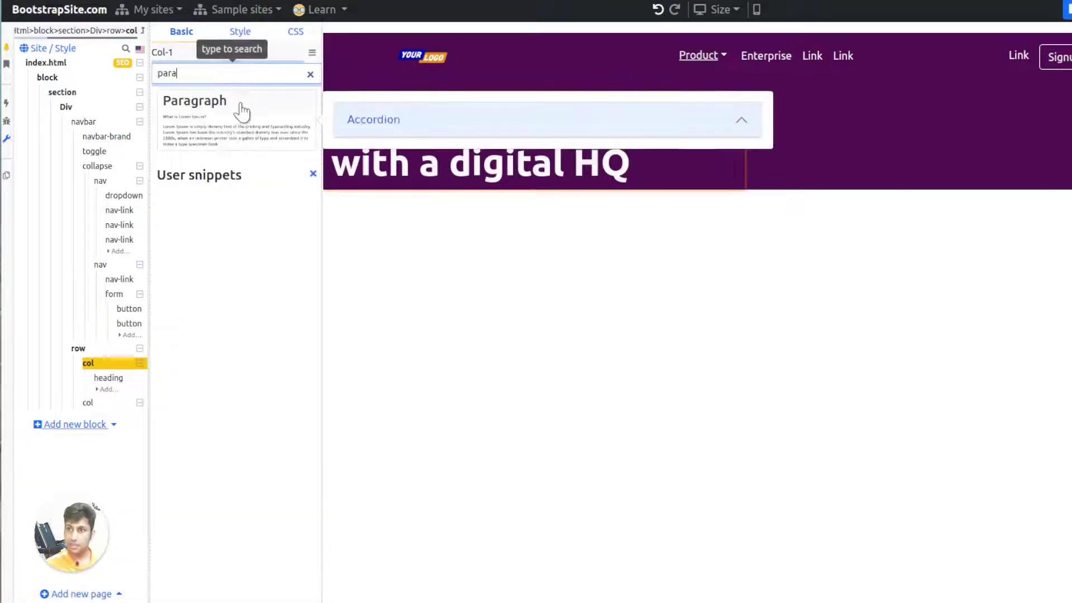
pyautogui.click(241, 110)
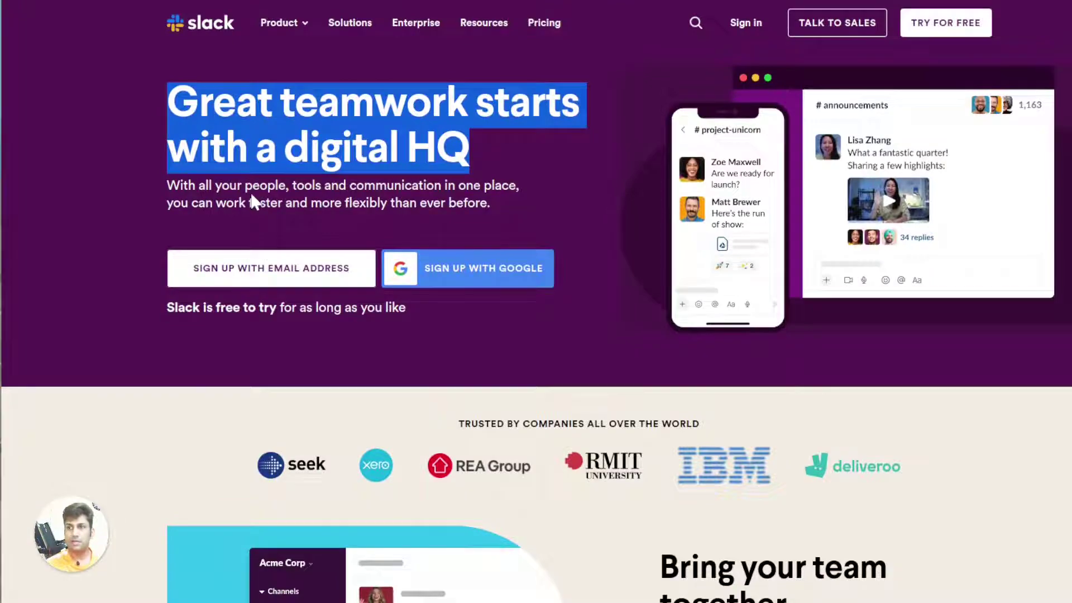
# Copy the Slack hero subtext "With all your people, tools and communication in one place..." and replace the placeholder paragraph with it
pyautogui.tripleClick(253, 201)
pyautogui.hotkey('ctrl', 'c')
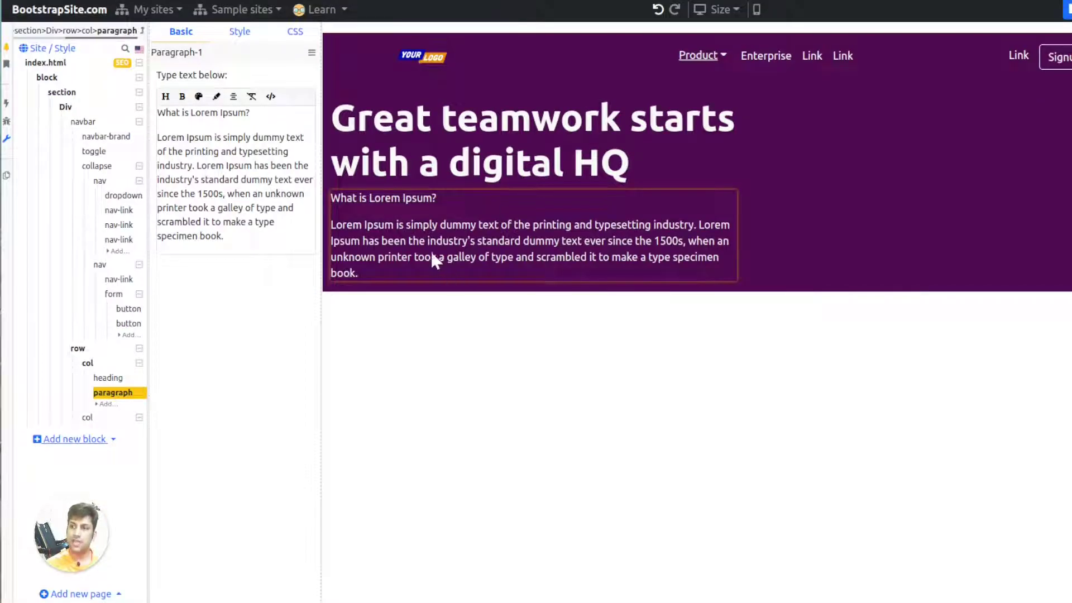
pyautogui.tripleClick(274, 208)
pyautogui.hotkey('ctrl', 'a')
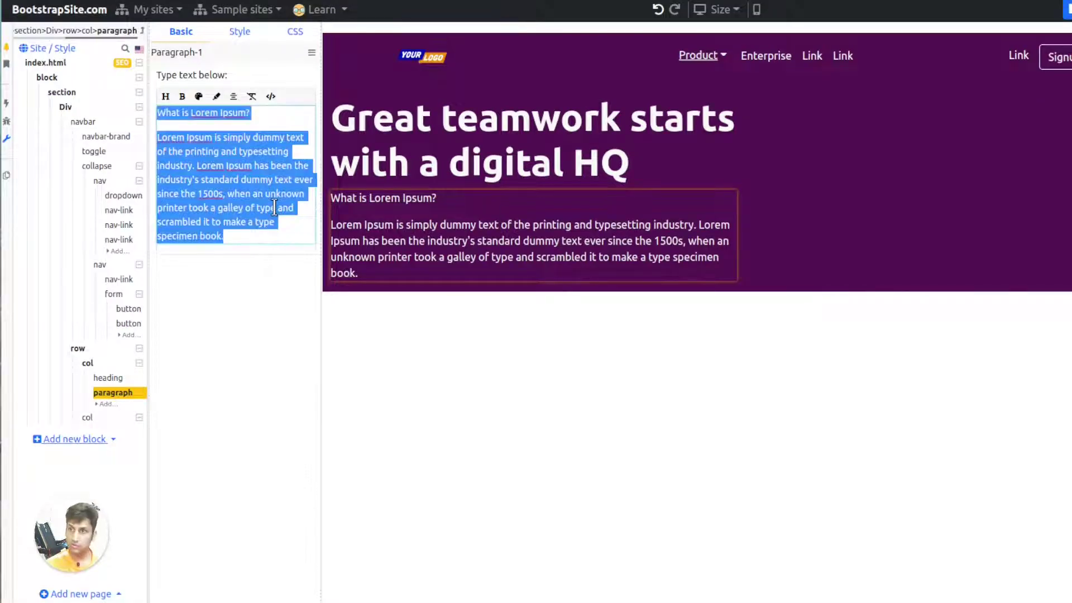
pyautogui.hotkey('ctrl', 'v')
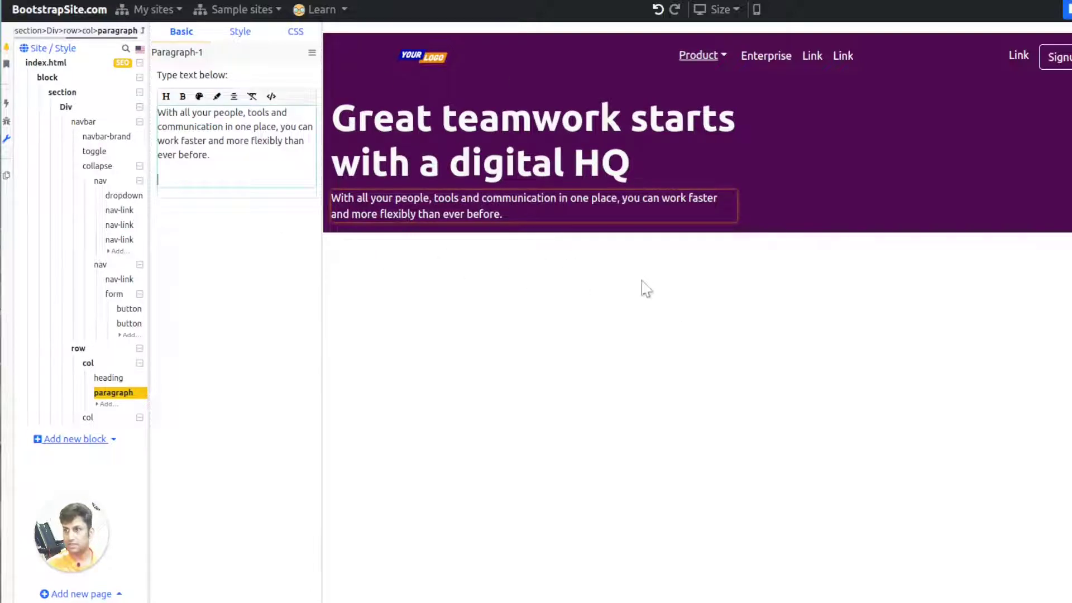
# Inspect the yellow "digital HQ" text on the Slack page and copy its color value #ecb22e
pyautogui.hotkey('ctrl', 'Tab')
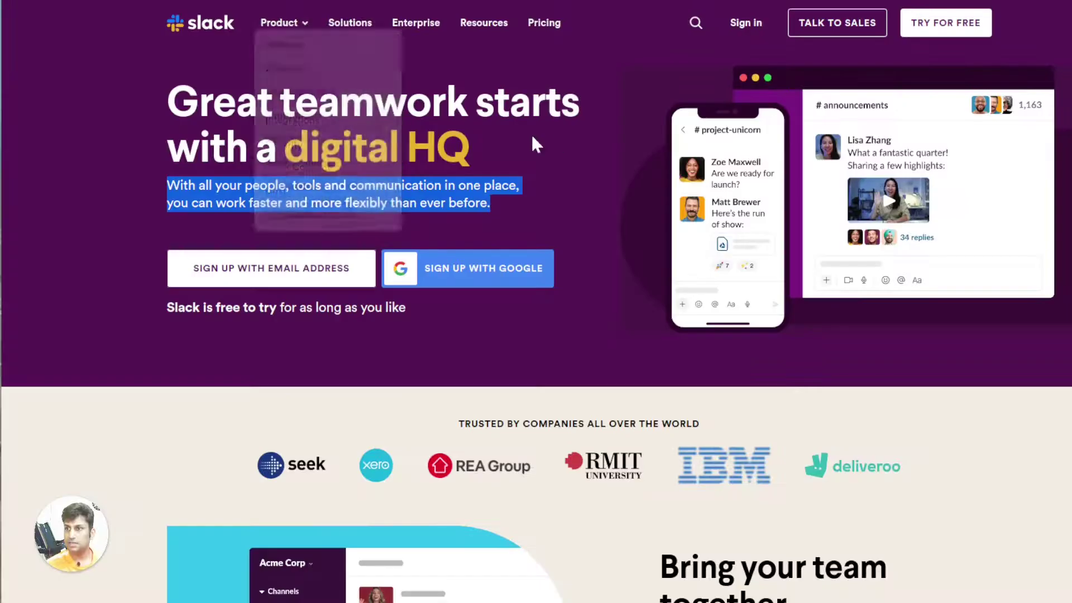
pyautogui.moveTo(469, 146); pyautogui.dragTo(284, 146)
pyautogui.rightClick(299, 156)
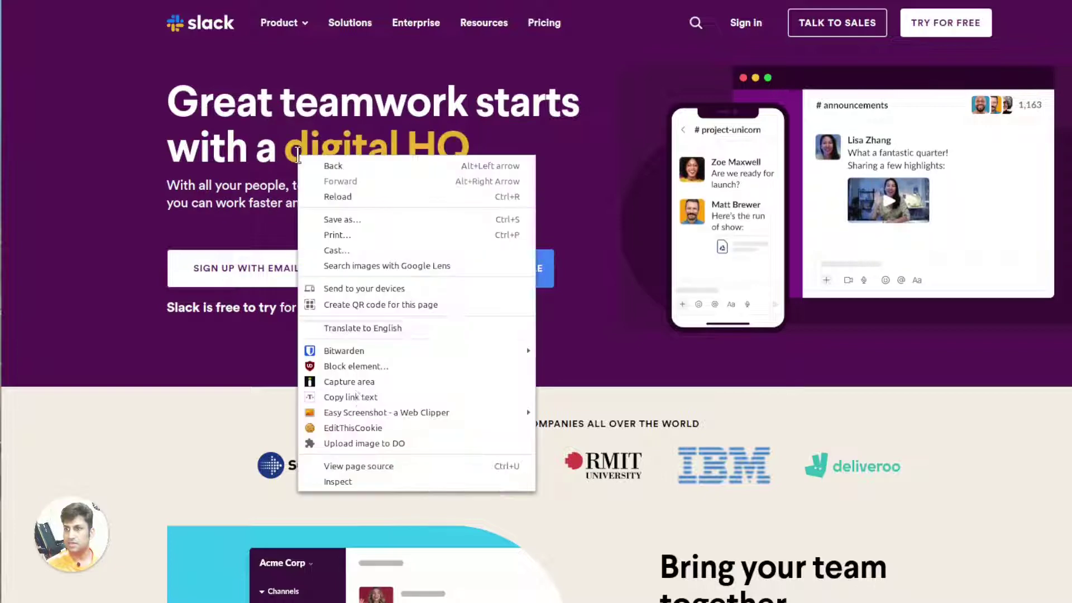
pyautogui.click(338, 481)
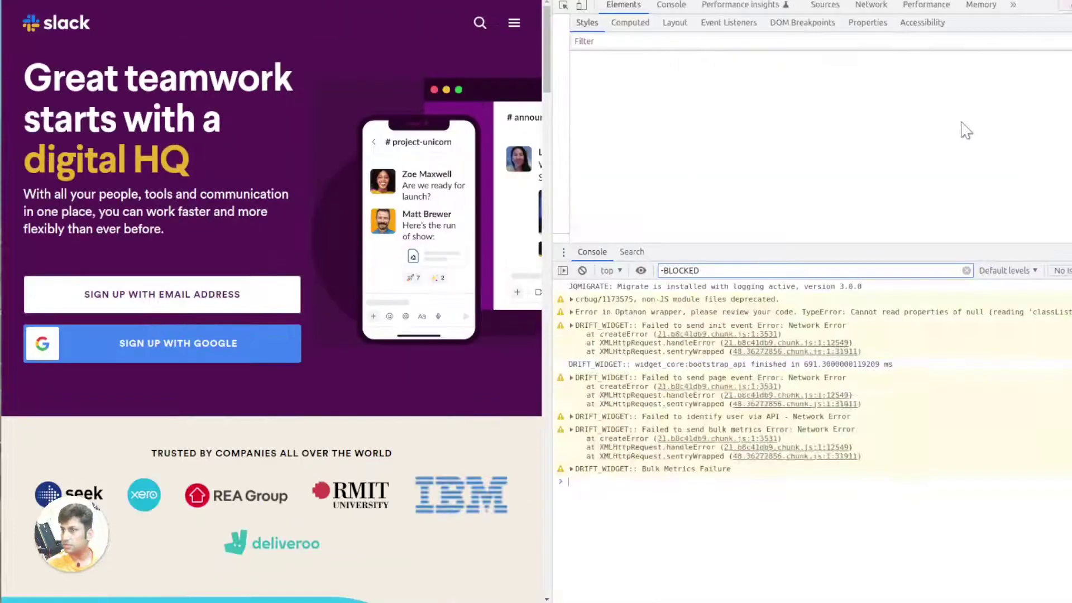
pyautogui.doubleClick(634, 90)
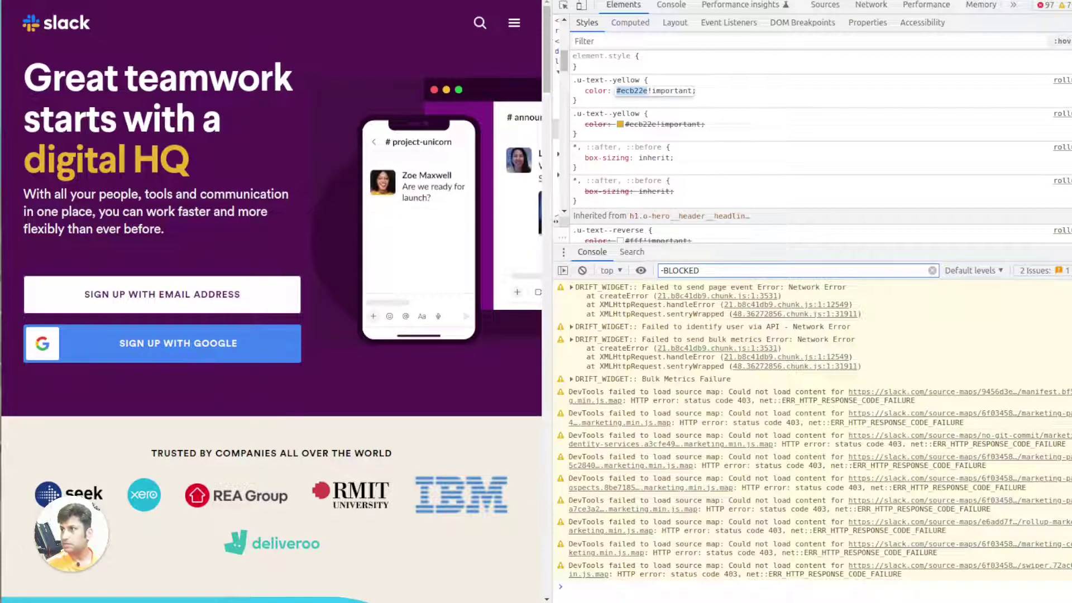
pyautogui.hotkey('ctrl', 'Tab')
# Set the text color of "digital HQ" in the hero heading to #ecb22e
pyautogui.moveTo(283, 118); pyautogui.dragTo(286, 125)
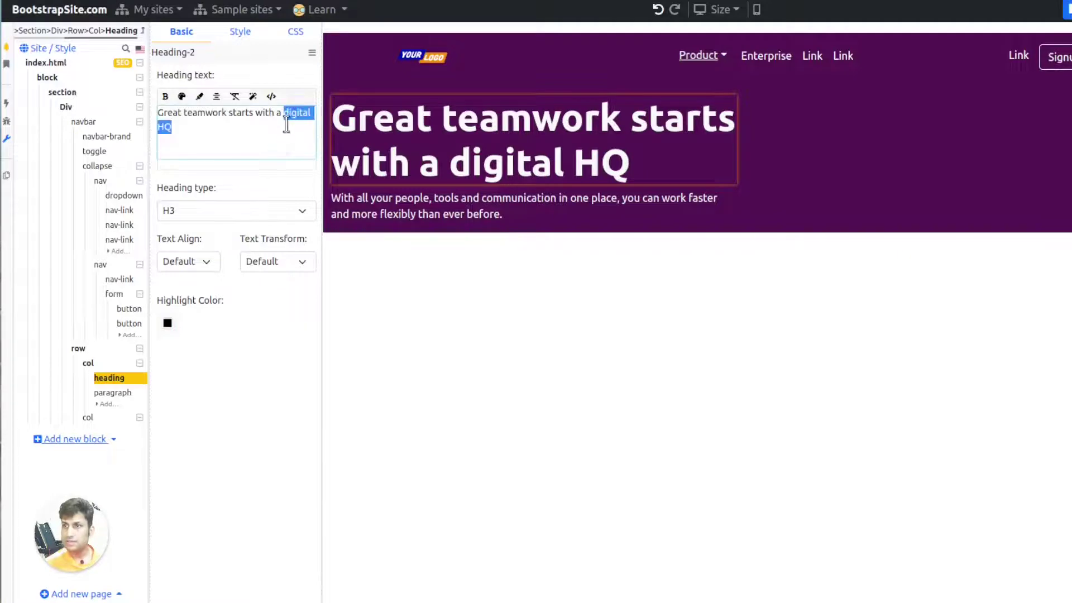
pyautogui.click(182, 97)
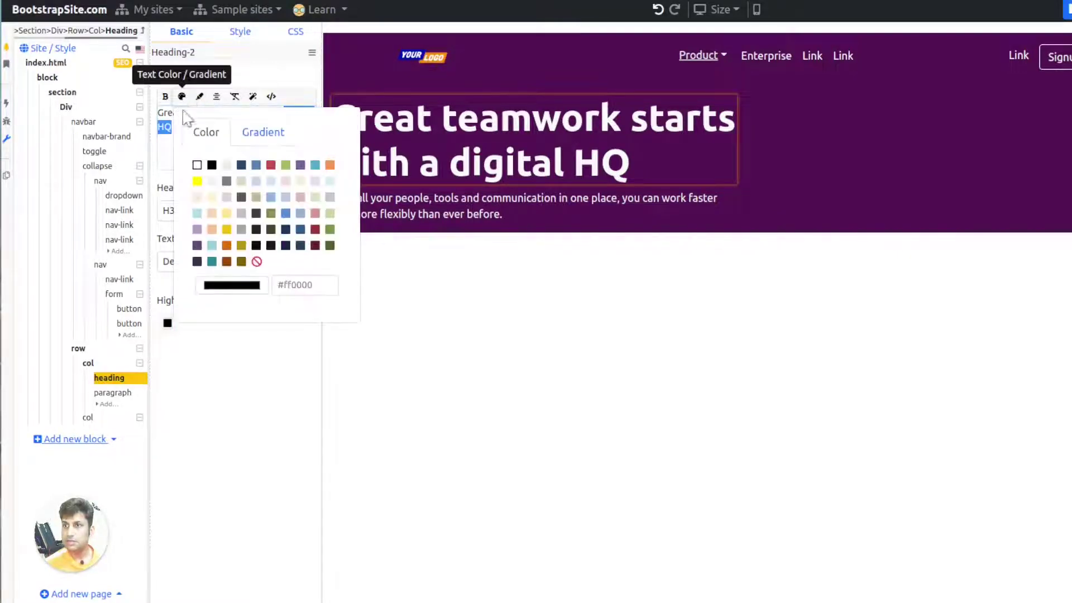
pyautogui.click(292, 283)
pyautogui.write('Great teamwork starts with a digital HQ')
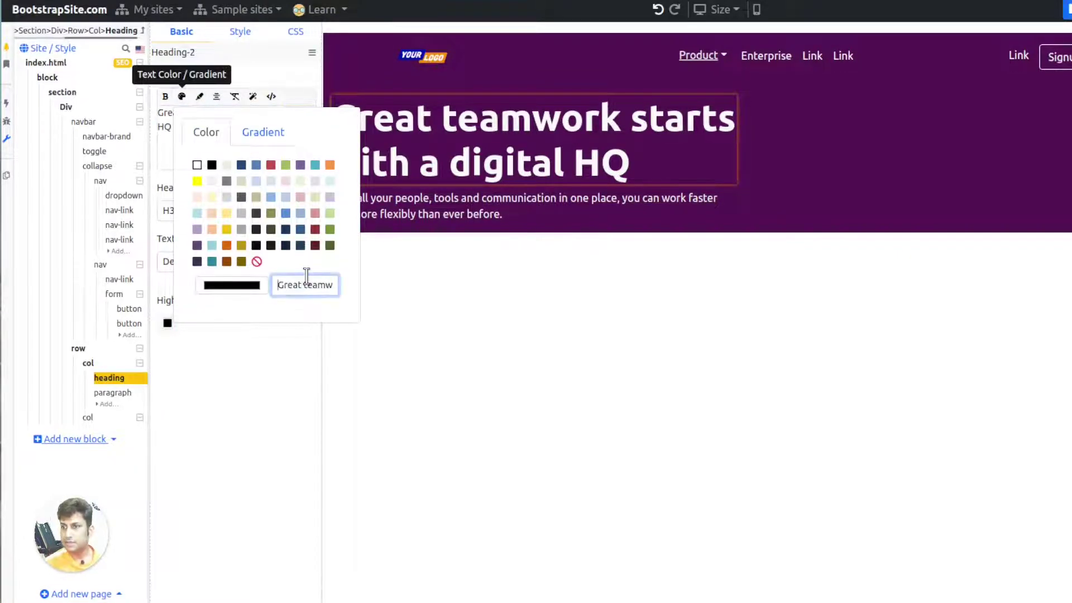
pyautogui.hotkey('ctrl', 'a')
pyautogui.rightClick(306, 276)
pyautogui.click(369, 333)
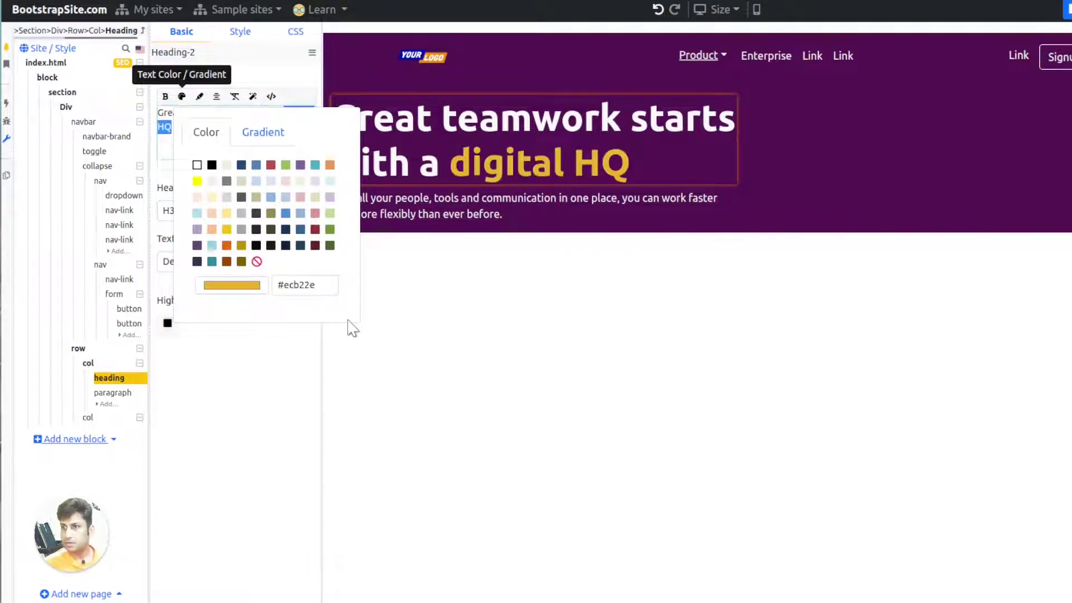
# Apply the yellow-orange "Sunny" gradient to "digital HQ" and close the developer tools on the Slack page
pyautogui.click(269, 139)
pyautogui.scroll(-5, 285, 184)
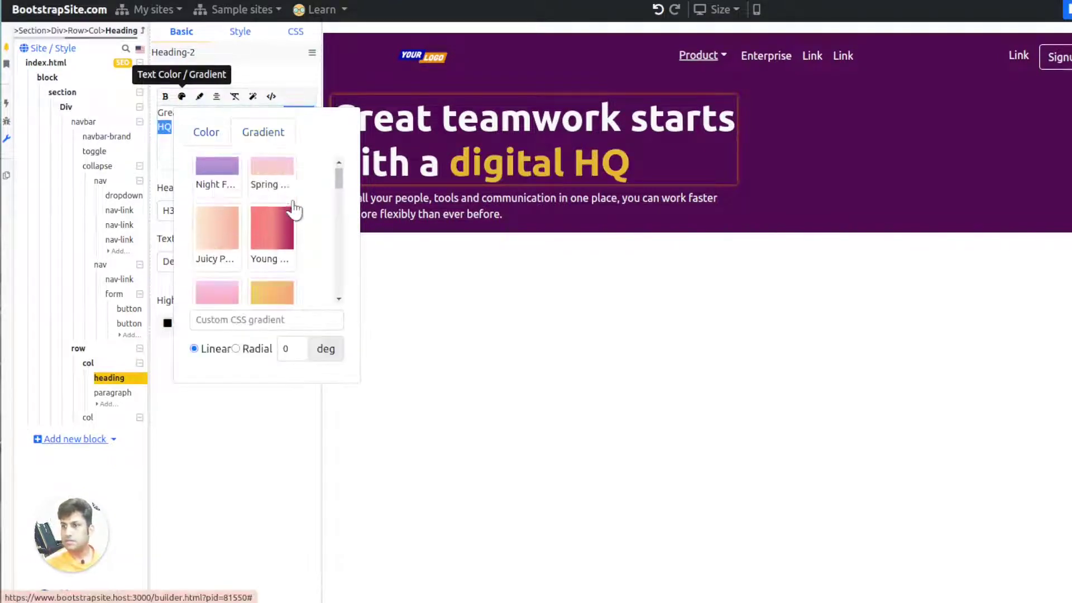
pyautogui.click(294, 211)
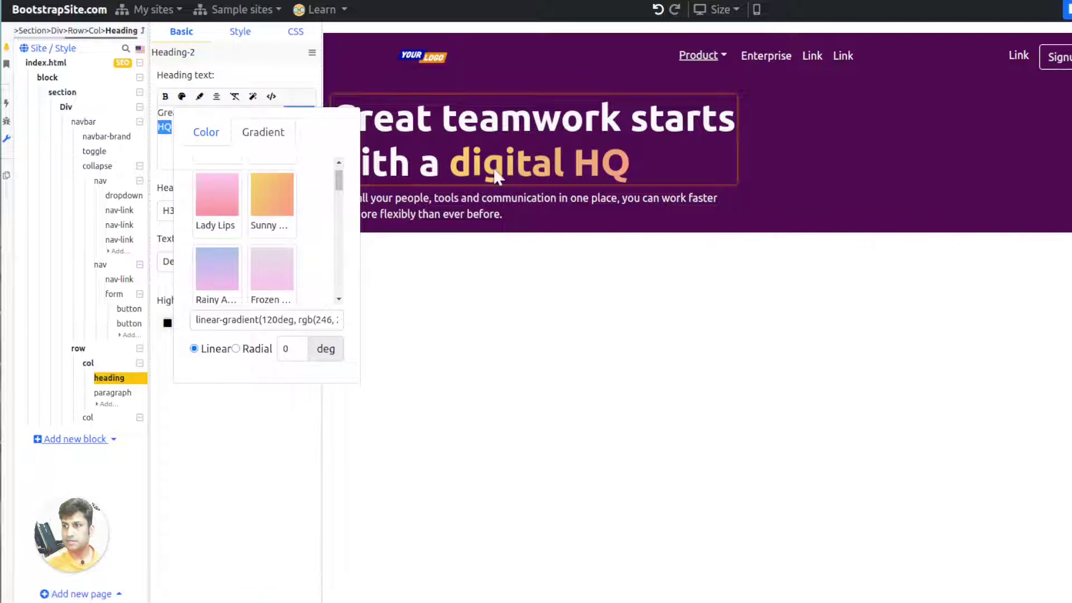
pyautogui.click(447, 293)
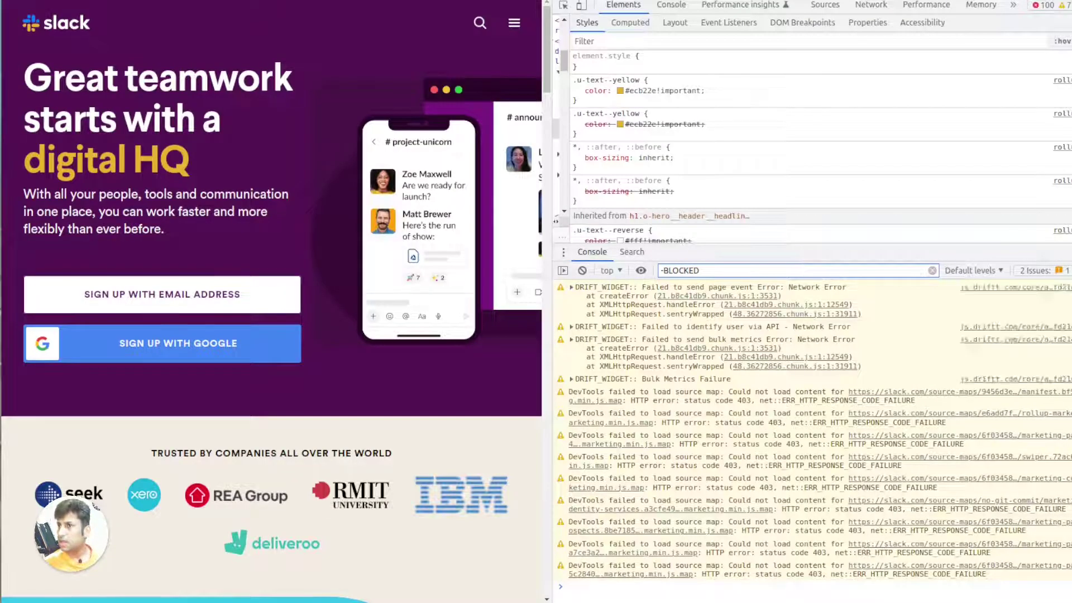
pyautogui.press('F12')
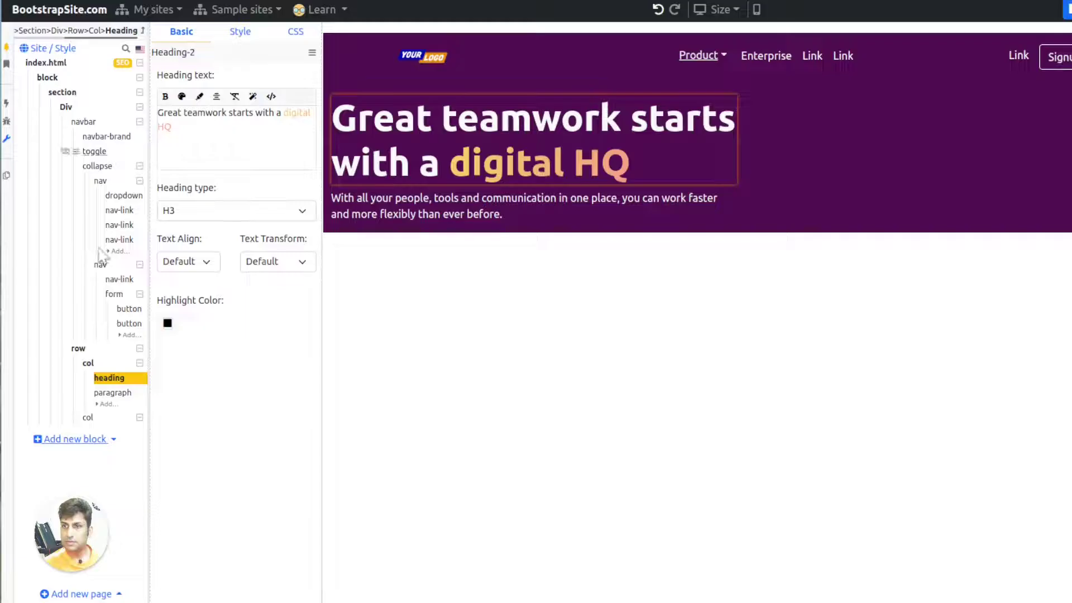
# Insert two Button elements into the first column, below the paragraph
pyautogui.click(106, 404)
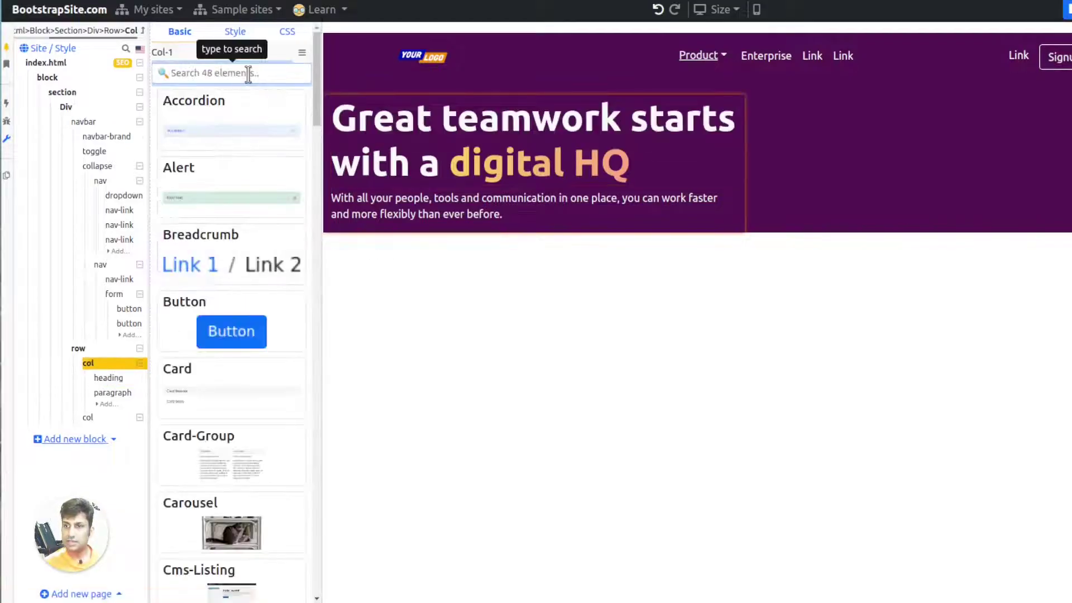
pyautogui.click(242, 325)
pyautogui.click(114, 370)
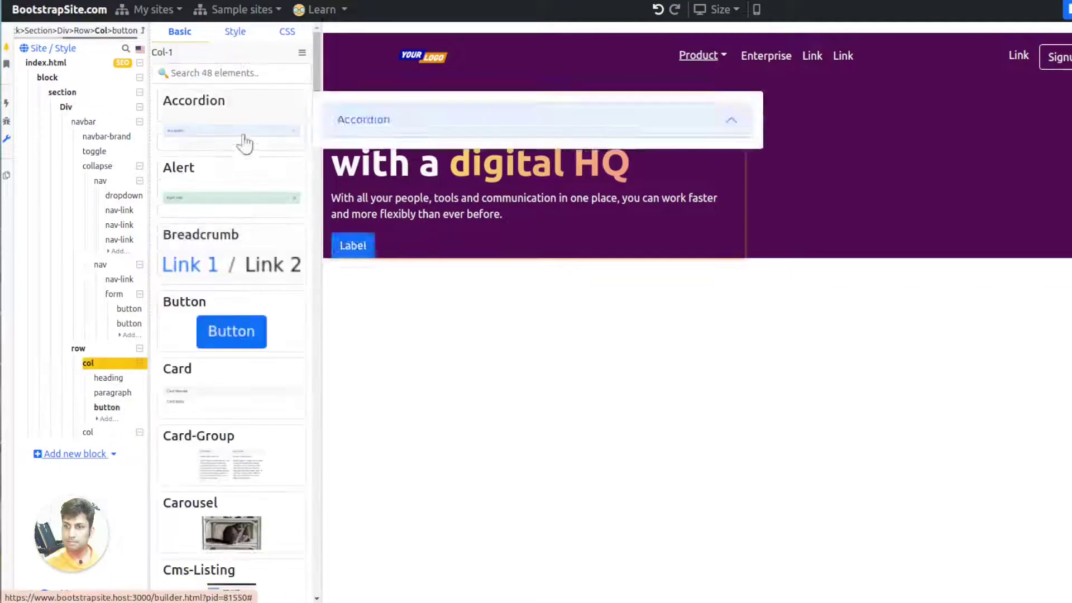
pyautogui.click(227, 330)
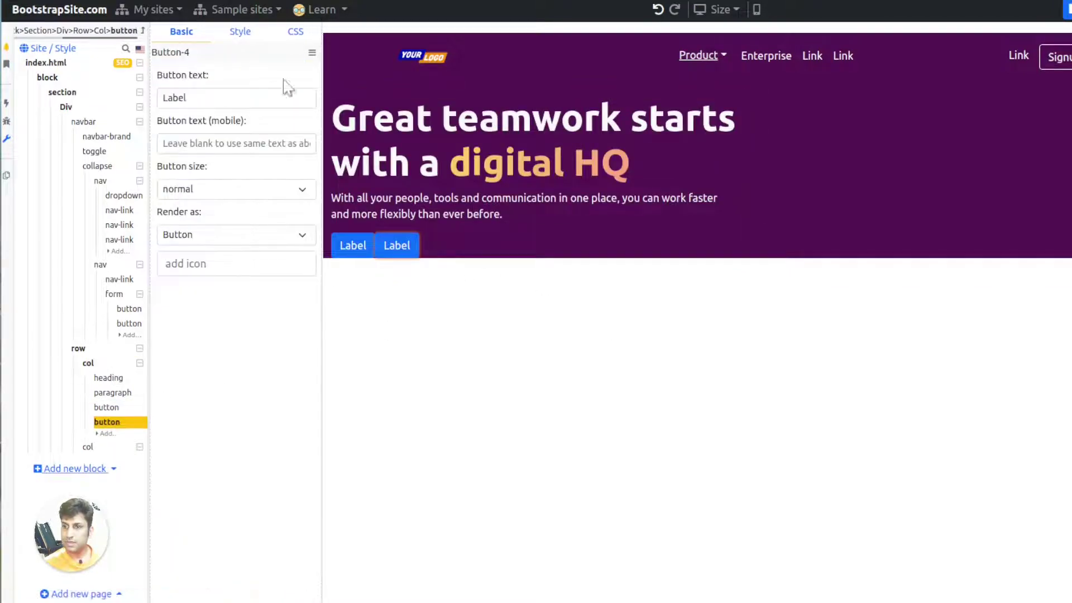
# Add the me-3 class to the first hero button
pyautogui.click(117, 407)
pyautogui.click(296, 32)
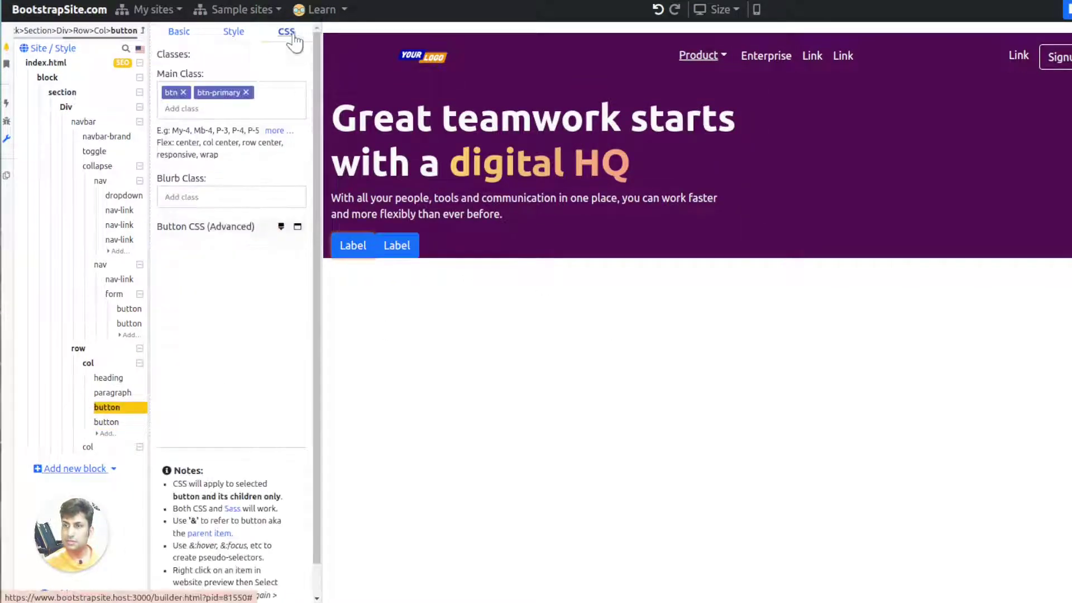
pyautogui.click(198, 111)
pyautogui.write('me-3')
pyautogui.press('Return')
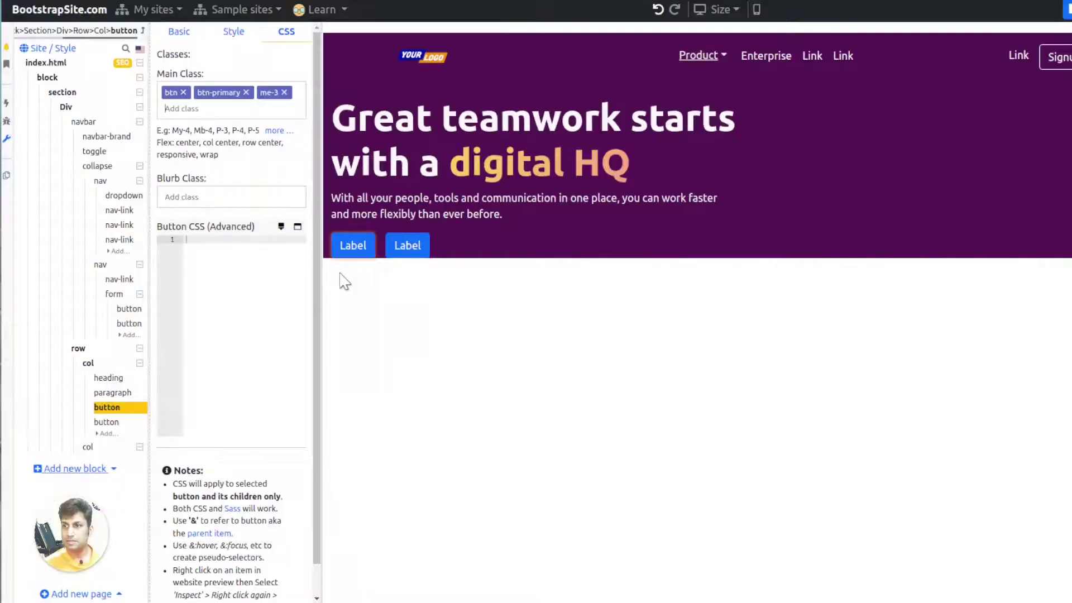
# Change the first hero button's label to "Signup with email"
pyautogui.doubleClick(349, 254)
pyautogui.write('Signup with')
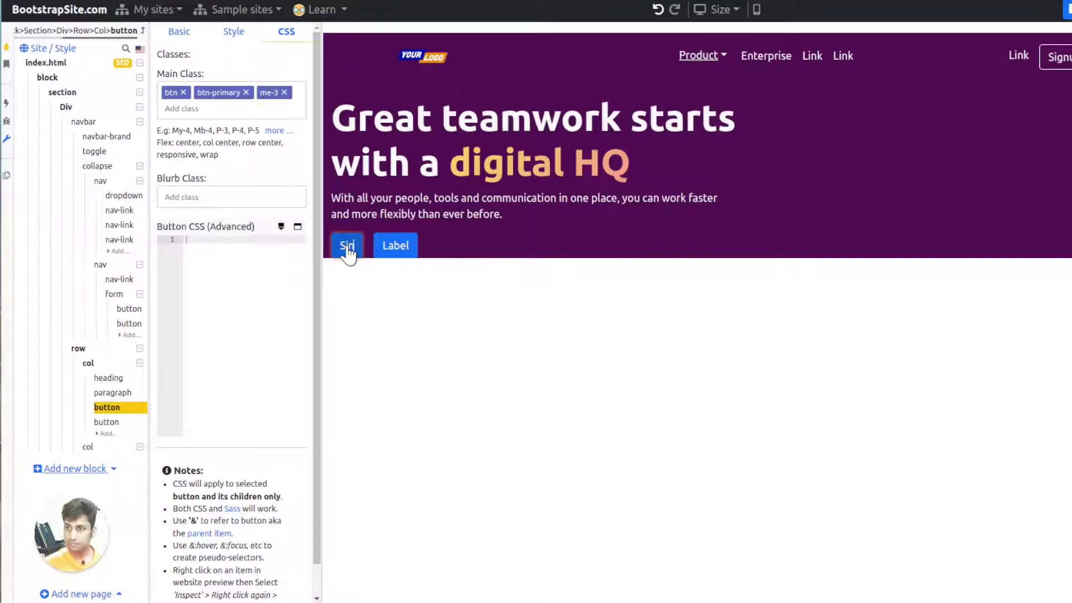
pyautogui.write(' email')
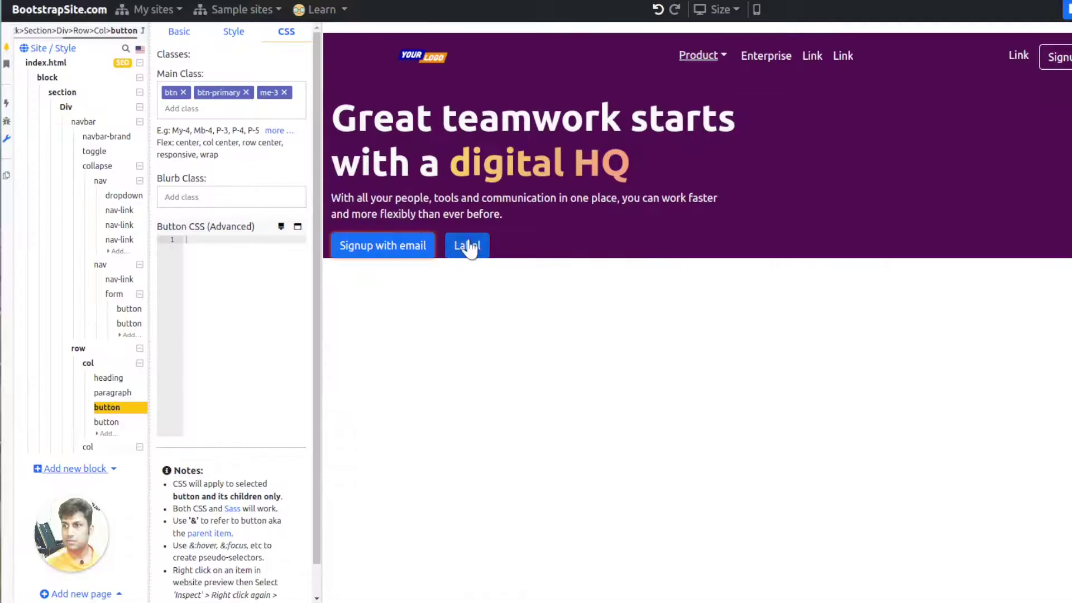
# Set the second hero button's text to "Signup with Google"
pyautogui.click(468, 246)
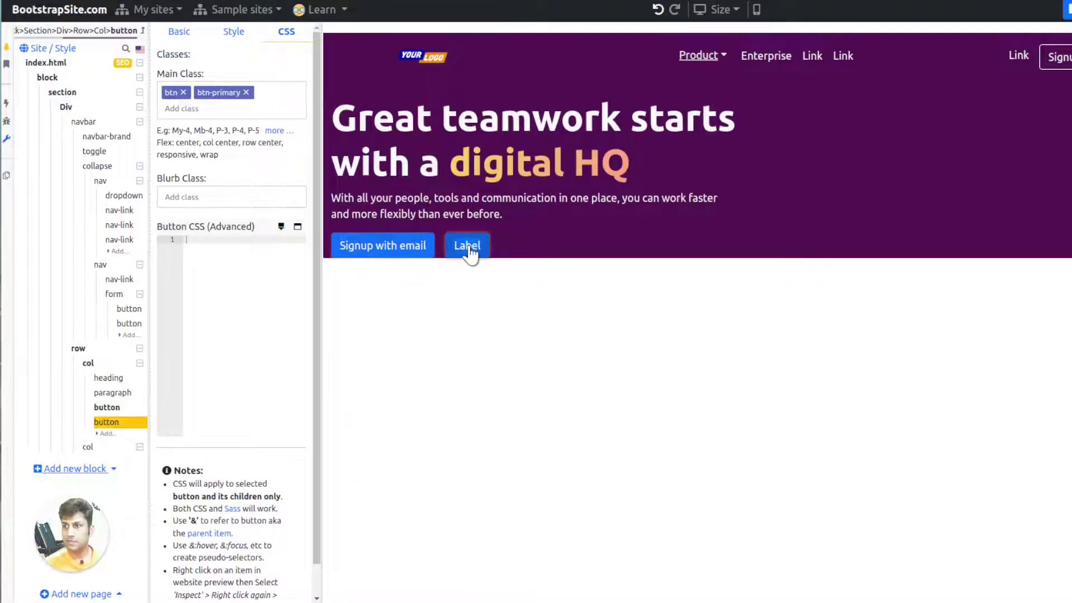
pyautogui.click(177, 31)
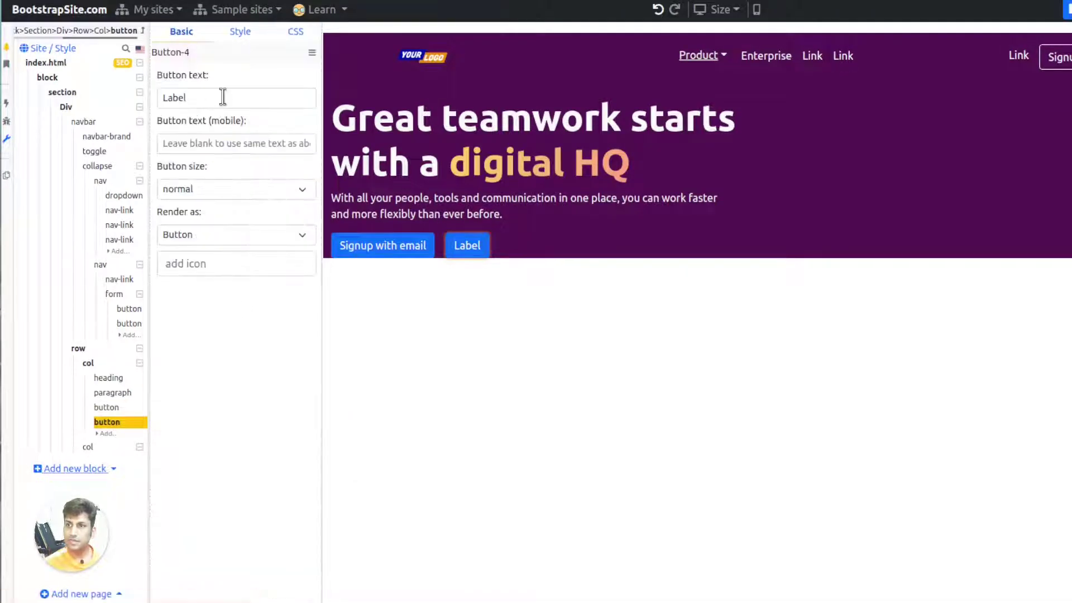
pyautogui.doubleClick(222, 98)
pyautogui.write('/S')
pyautogui.press('BackSpace')
pyautogui.press('BackSpace')
pyautogui.write('Si')
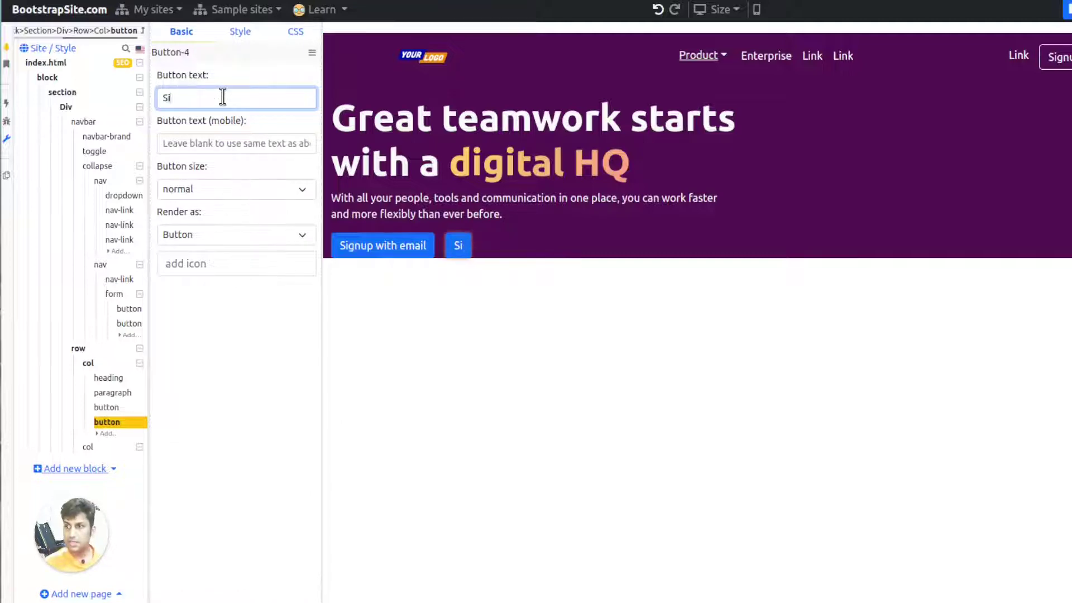
pyautogui.write('gnup with Google')
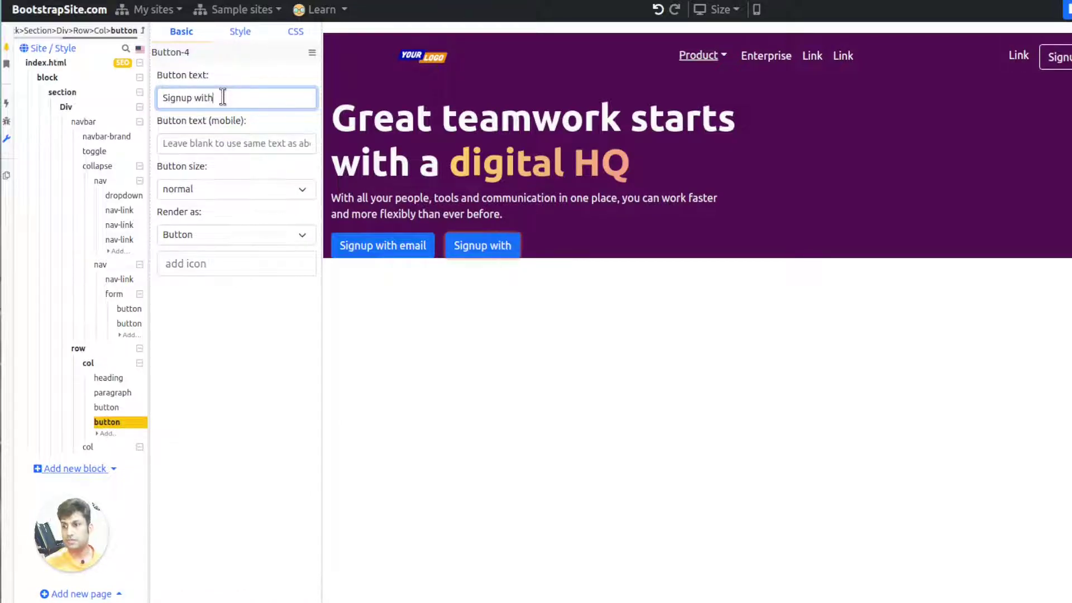
# Add the Google Logo icon to the "Signup with Google" button and place it on the left of the label
pyautogui.click(178, 265)
pyautogui.write('goog')
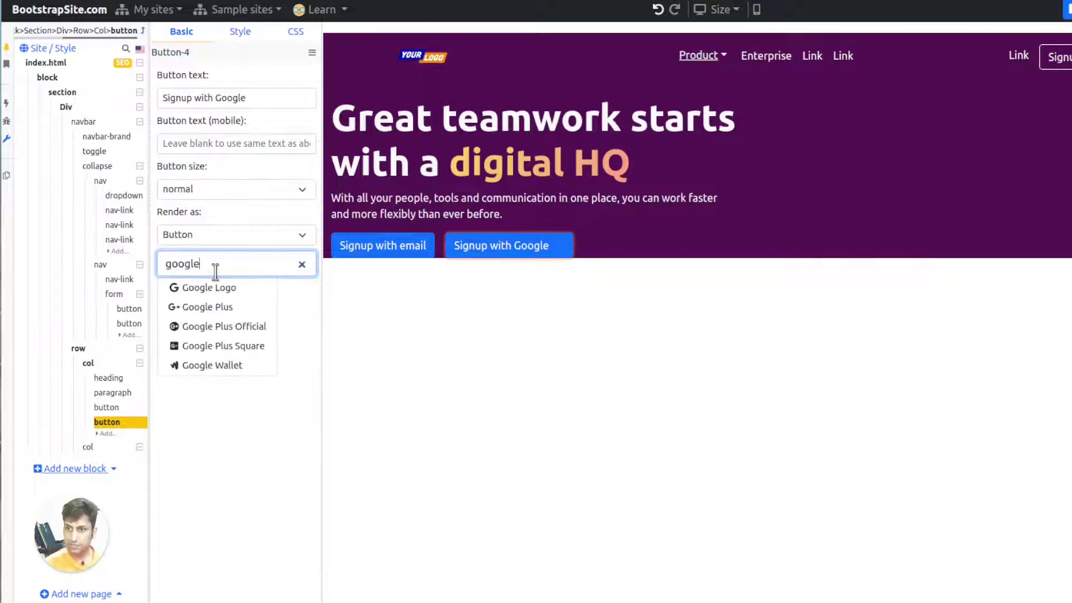
pyautogui.write('le')
pyautogui.click(208, 289)
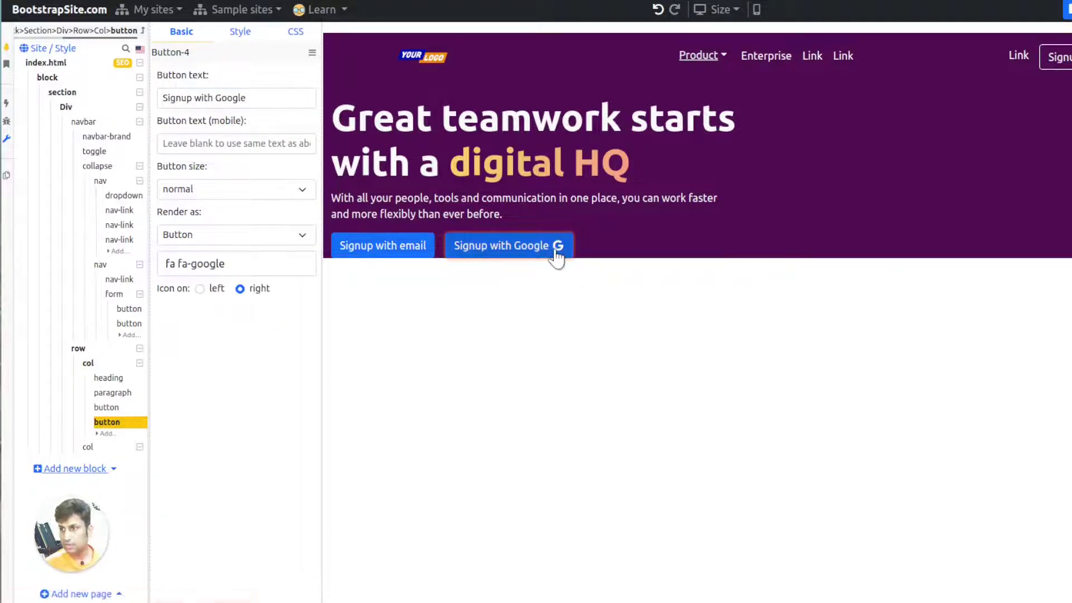
pyautogui.click(200, 289)
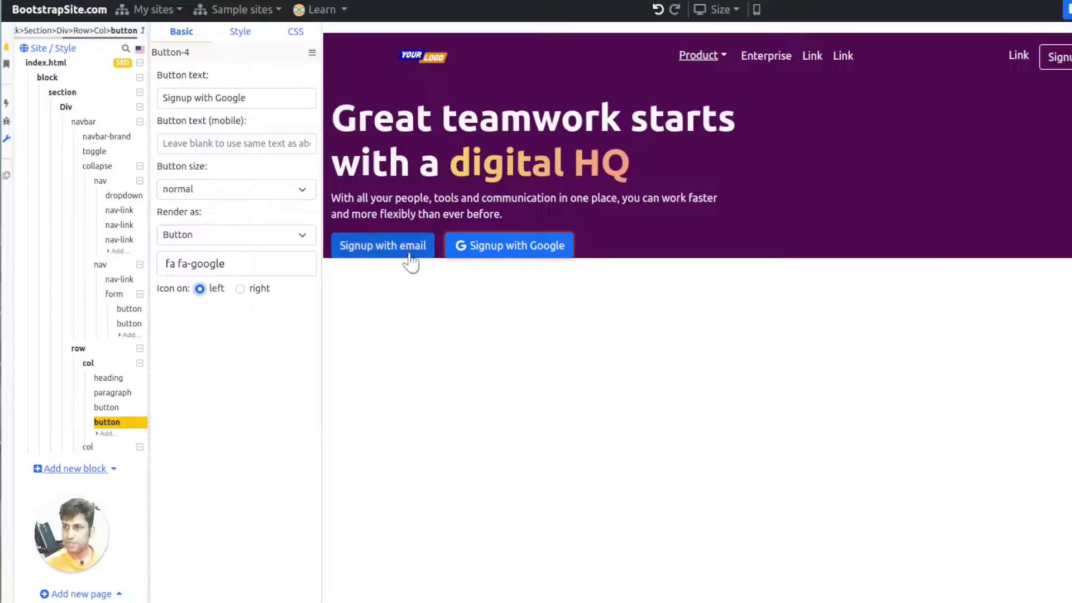
# Apply the ready-made button-grey style to the "Signup with email" button
pyautogui.click(409, 254)
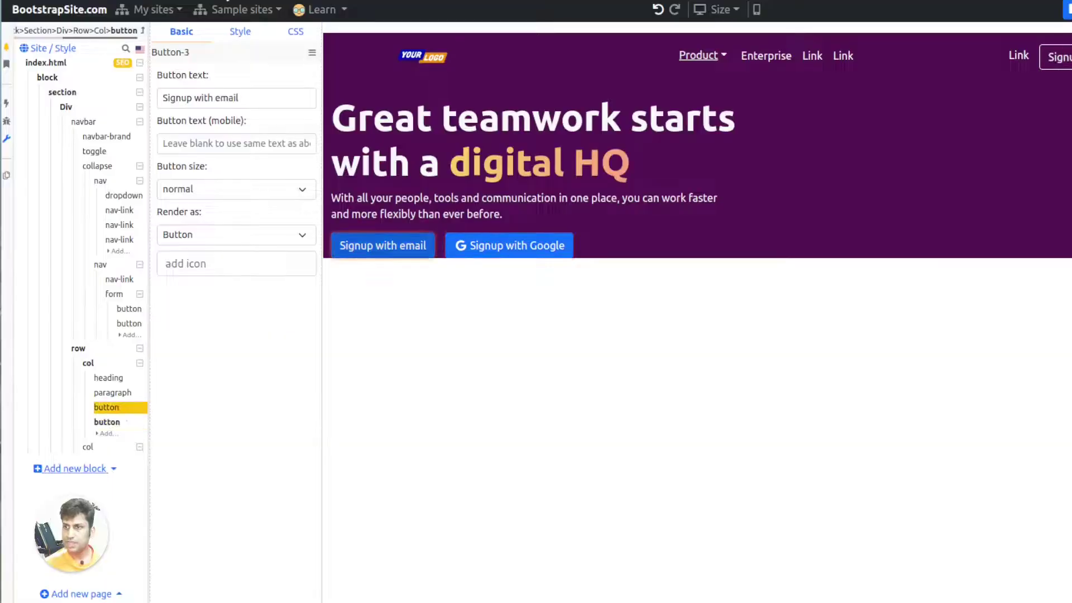
pyautogui.click(240, 32)
pyautogui.scroll(-8, 258, 144)
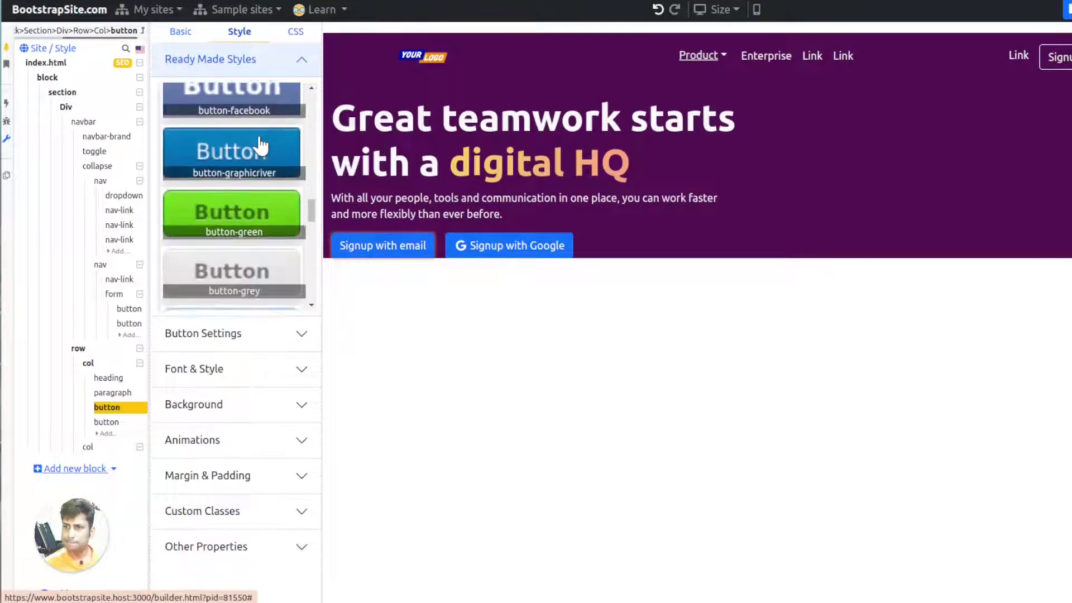
pyautogui.click(256, 153)
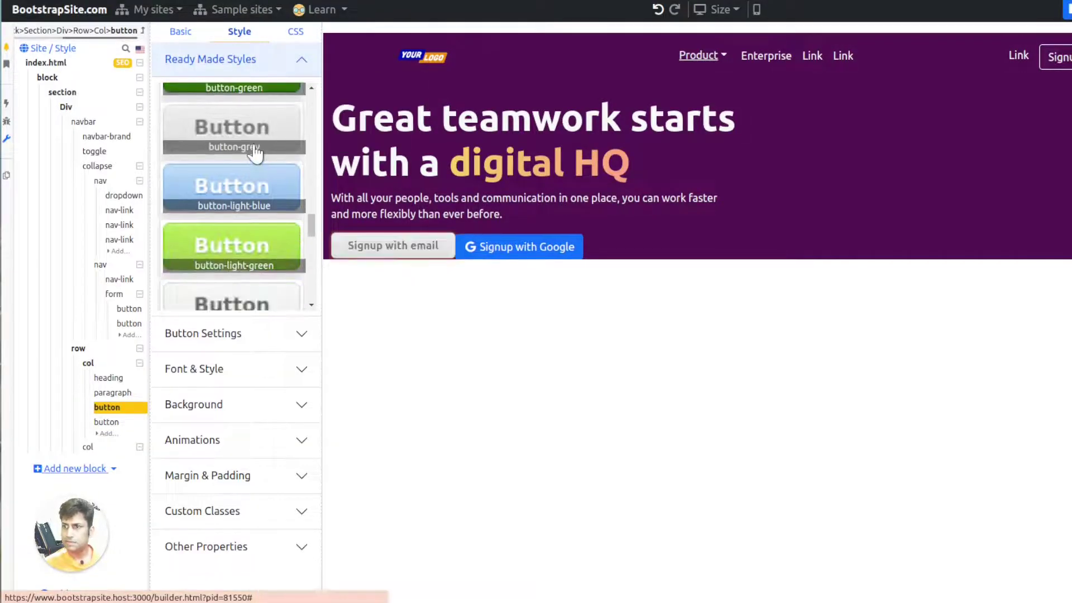
# Add the me-3 class to the "Signup with email" button's main class
pyautogui.click(295, 32)
pyautogui.click(242, 94)
pyautogui.write('me-3')
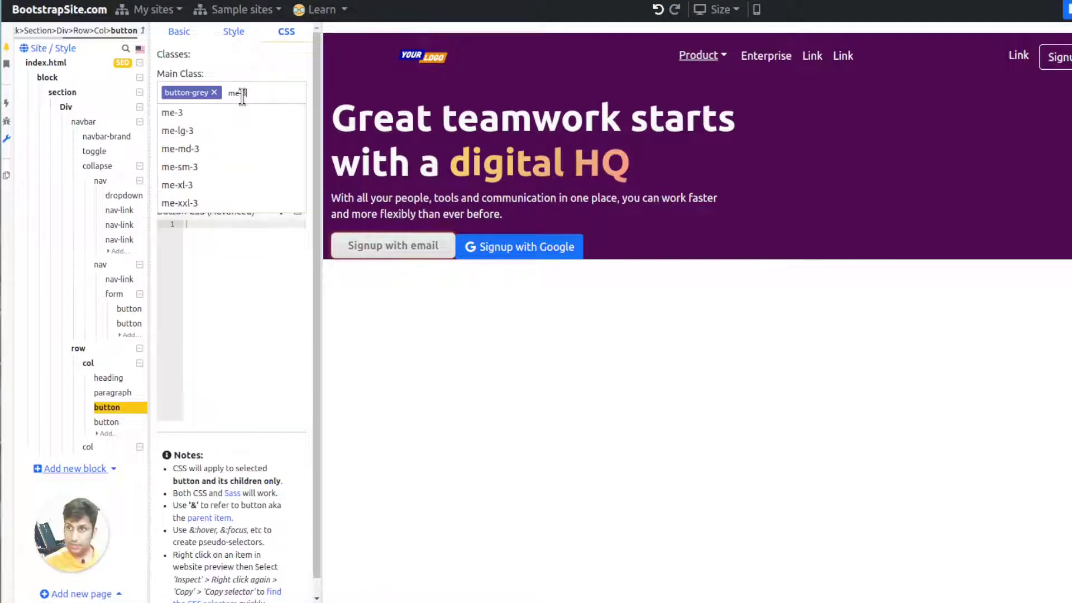
pyautogui.press('Return')
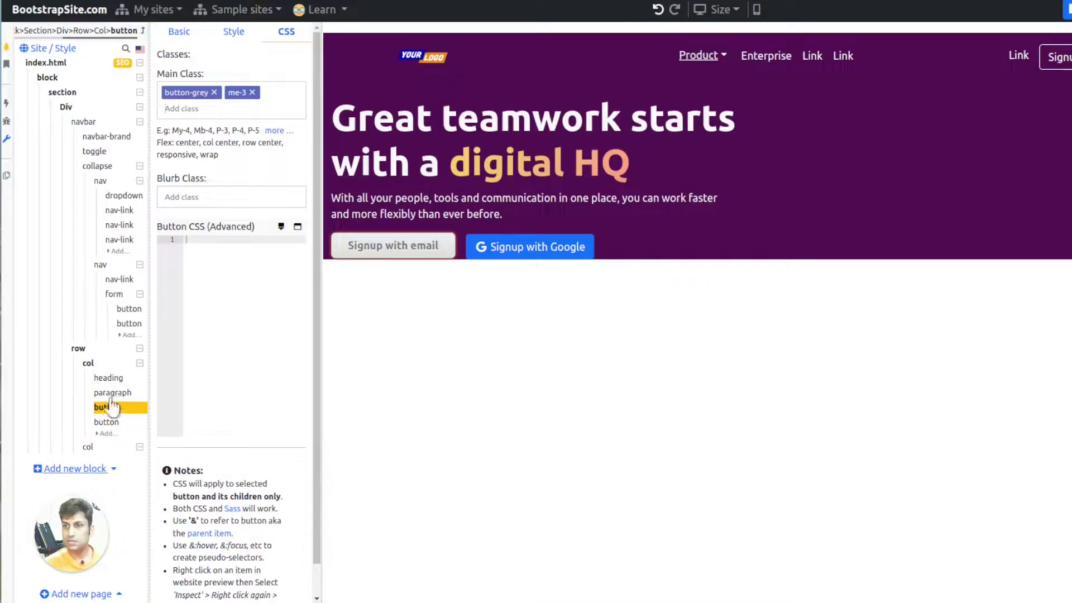
# Try the mb-4 class on the hero paragraph and replace it with mb-5
pyautogui.click(112, 392)
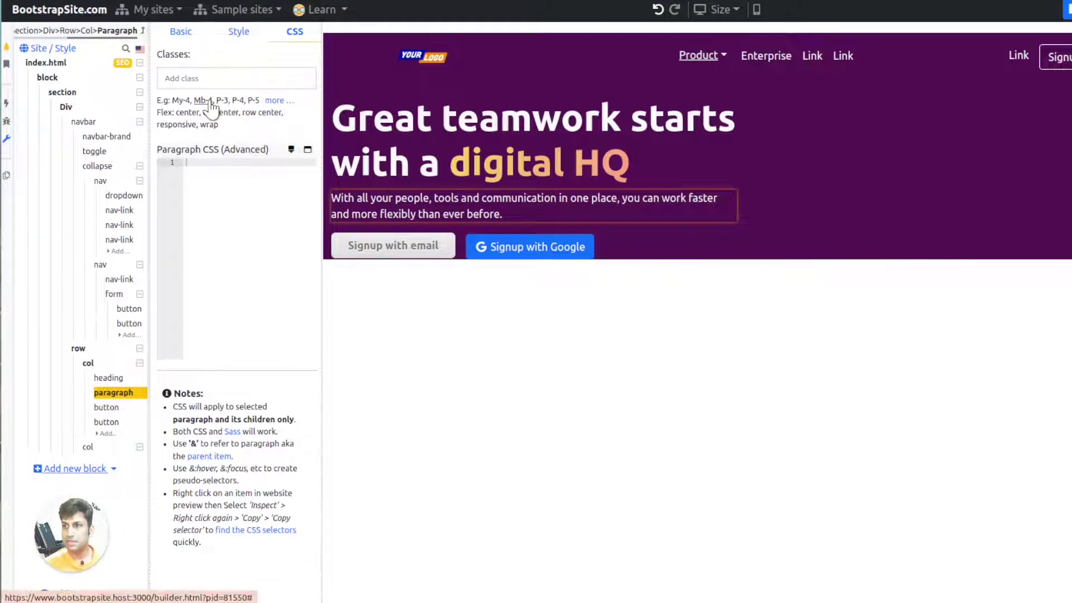
pyautogui.click(217, 74)
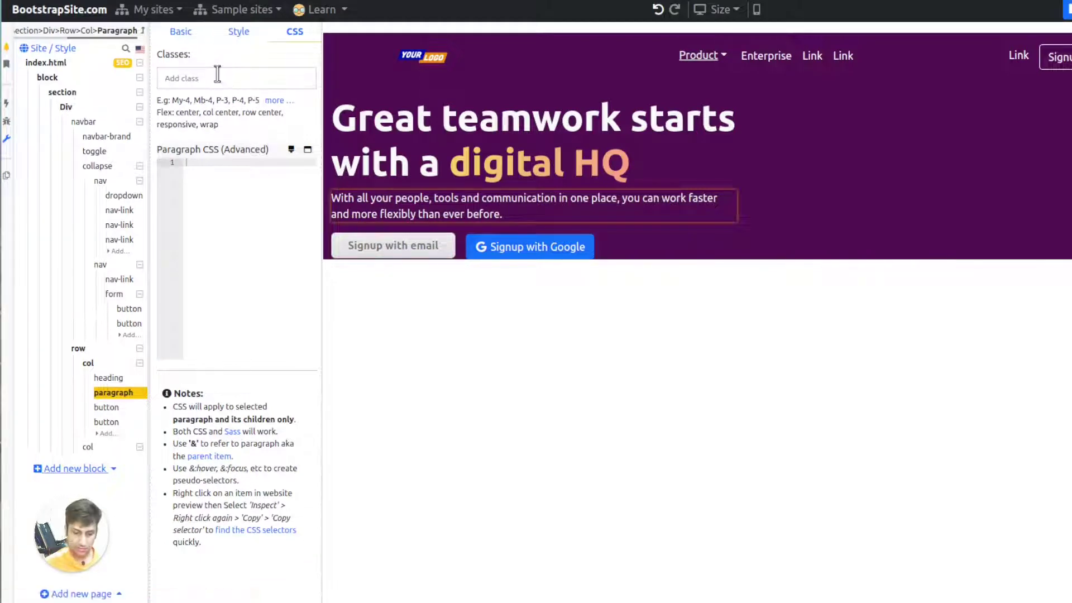
pyautogui.write('mb-4')
pyautogui.press('Return')
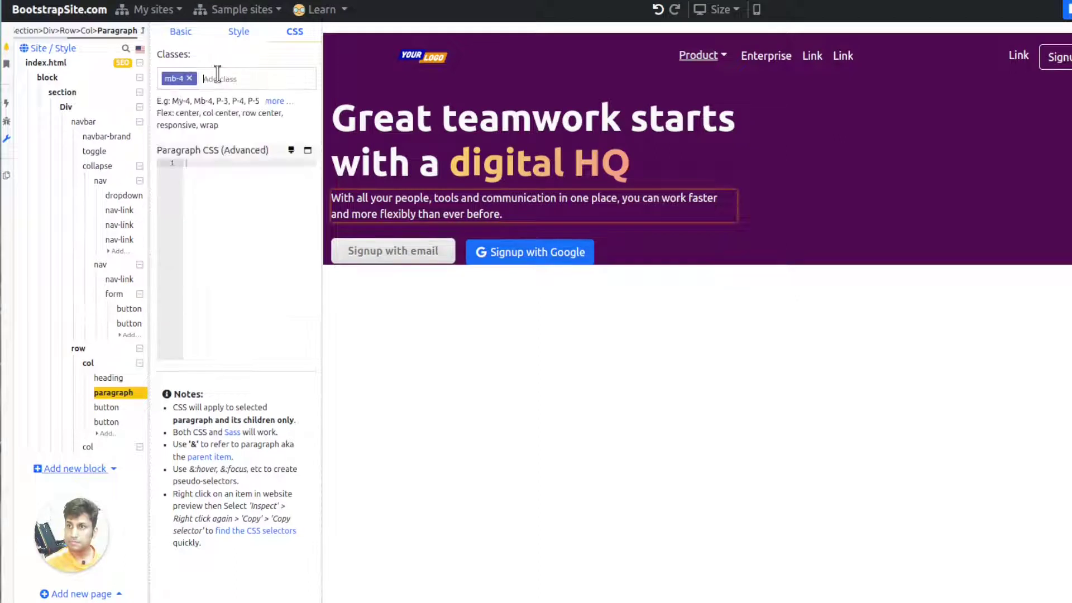
pyautogui.press('BackSpace')
pyautogui.write('mb-5')
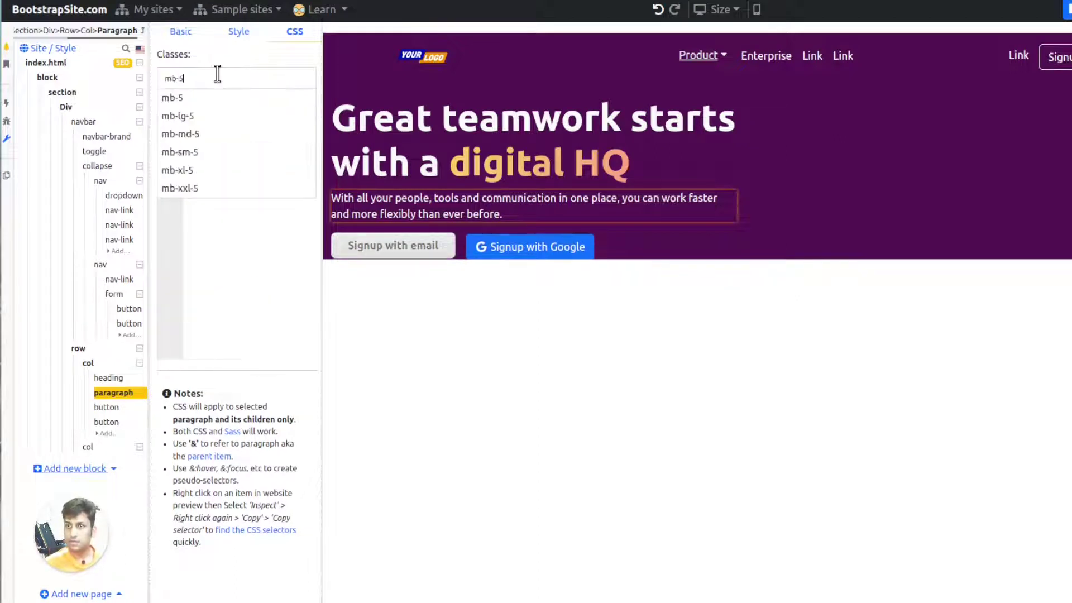
pyautogui.press('Return')
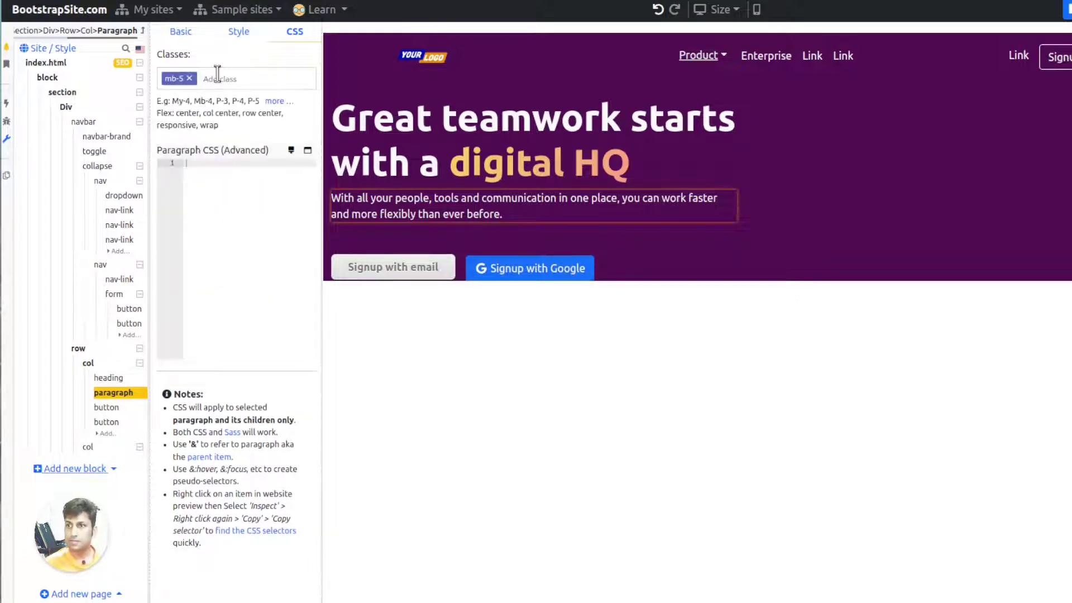
# Remove the mb-5 class from the hero paragraph
pyautogui.click(184, 81)
pyautogui.click(239, 31)
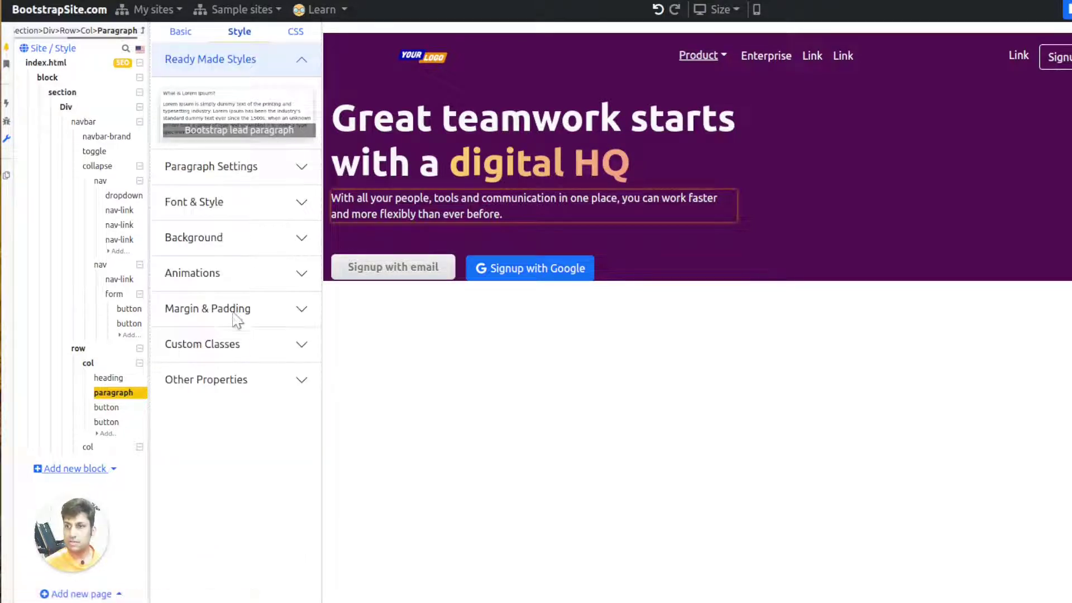
pyautogui.click(266, 311)
pyautogui.click(194, 288)
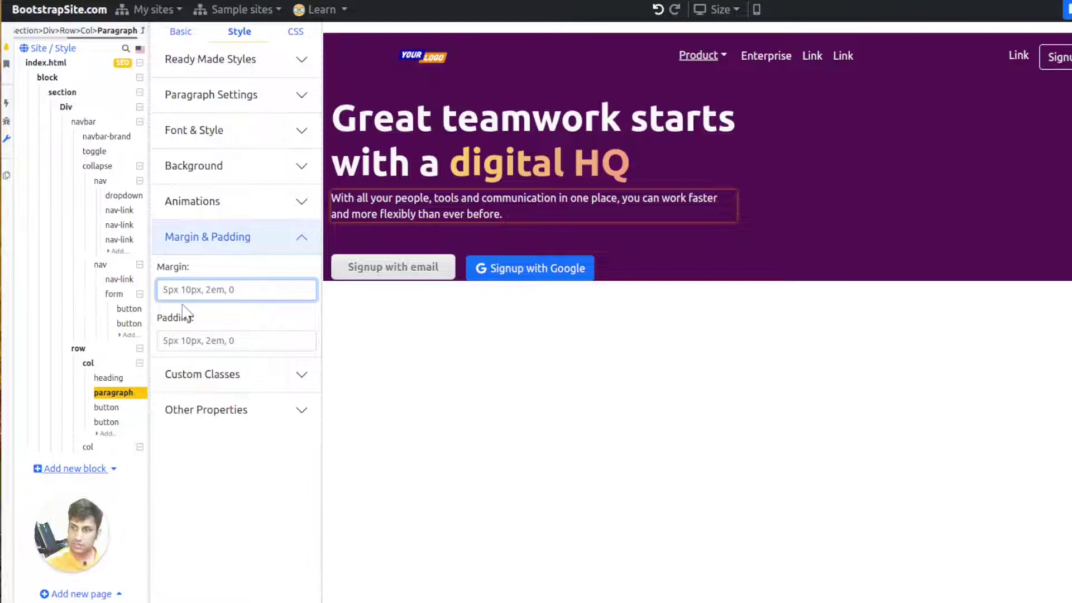
pyautogui.click(295, 31)
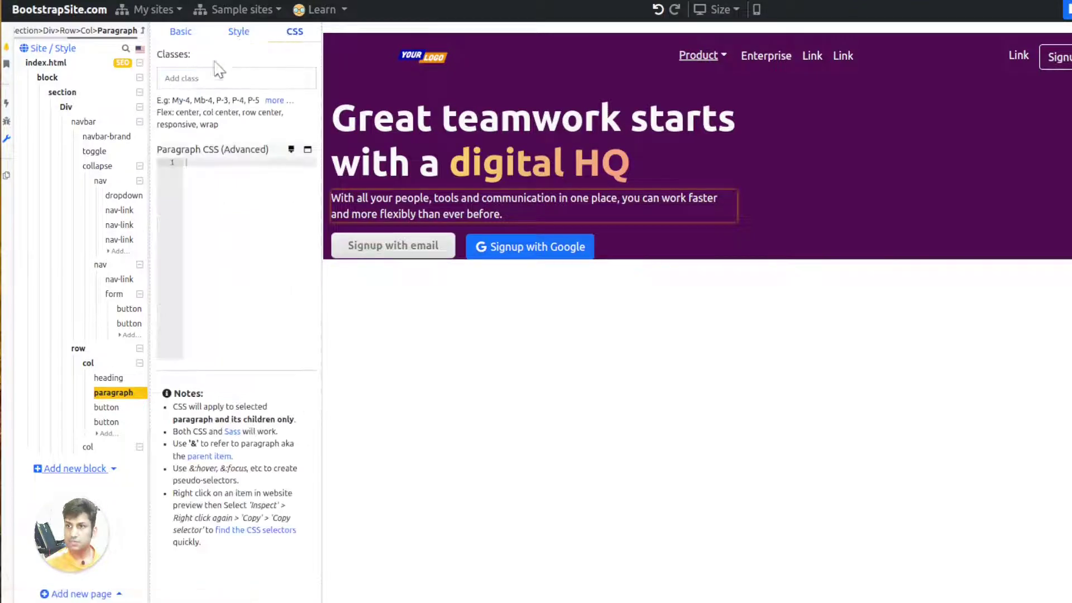
# Try margins of 100px and 0 0 100px 0 on the hero paragraph and clear the margin value
pyautogui.click(233, 33)
pyautogui.click(221, 309)
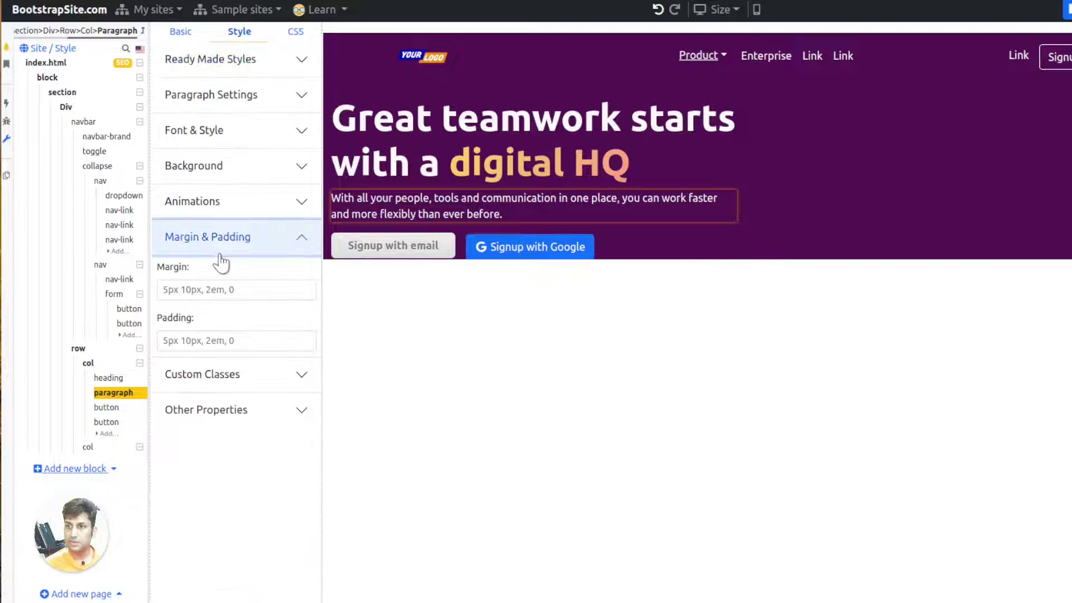
pyautogui.click(229, 291)
pyautogui.write('100')
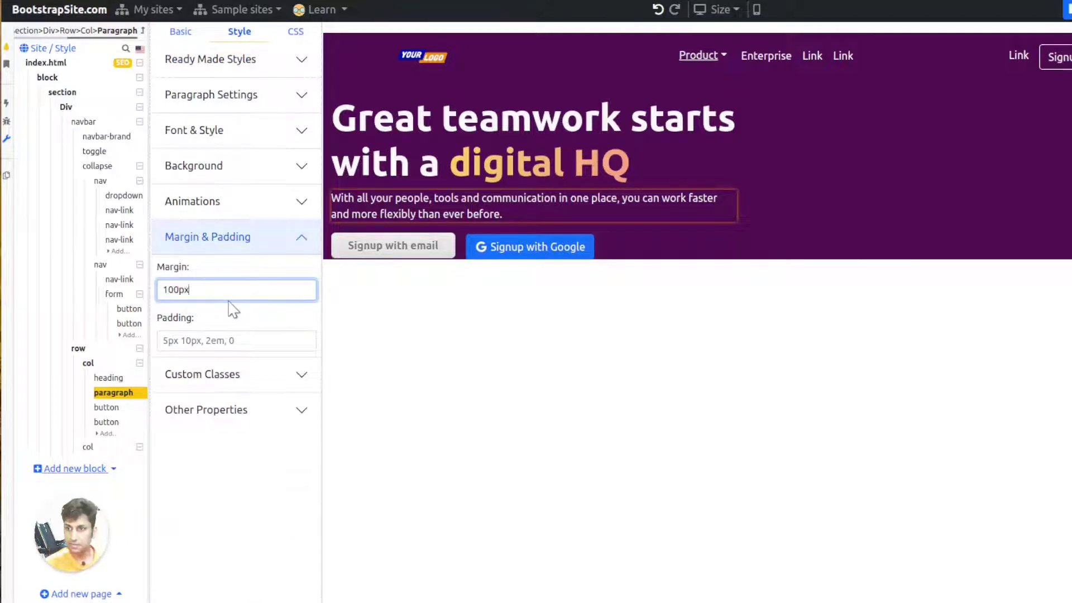
pyautogui.press('Return')
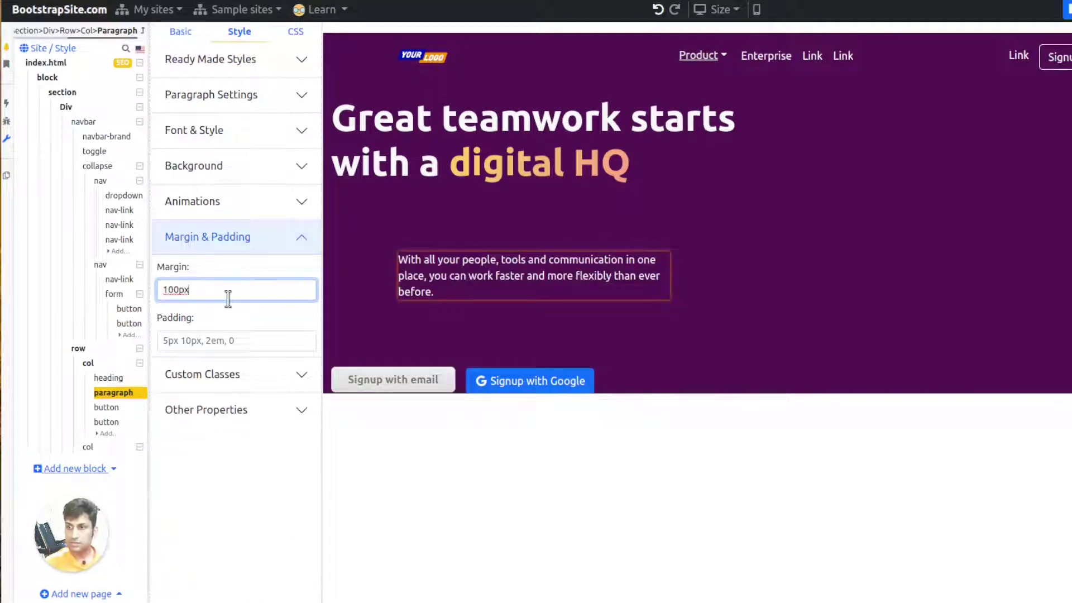
pyautogui.press('Return')
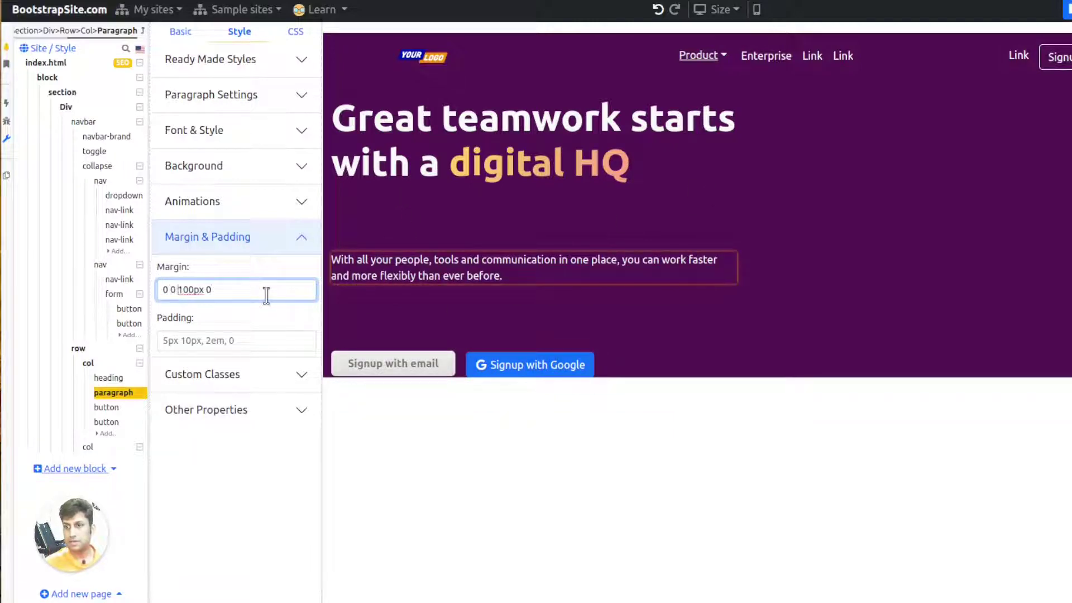
pyautogui.press('Return')
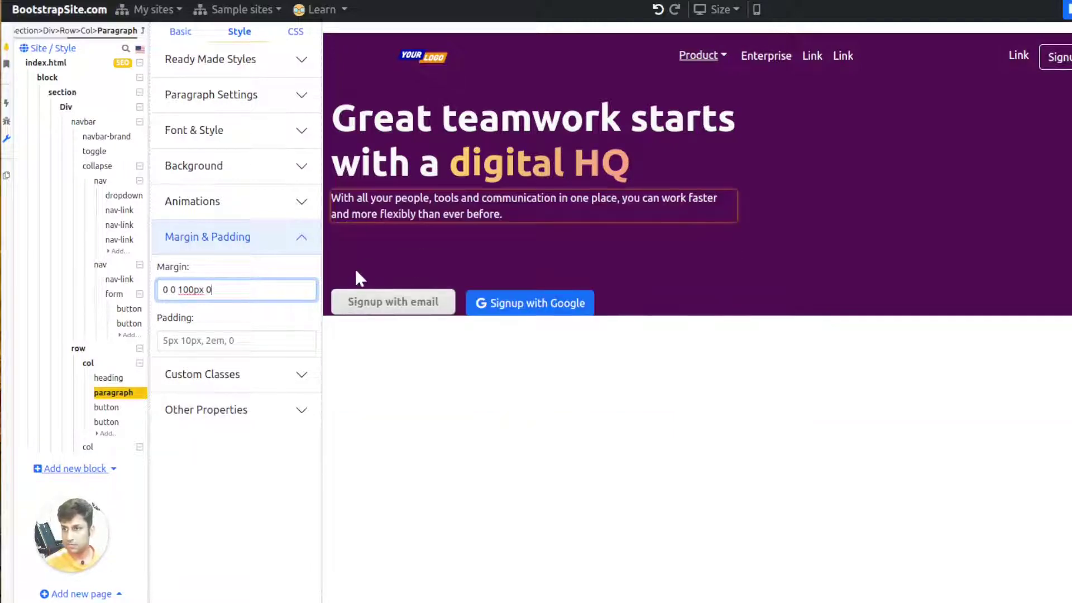
pyautogui.tripleClick(251, 288)
pyautogui.press('BackSpace')
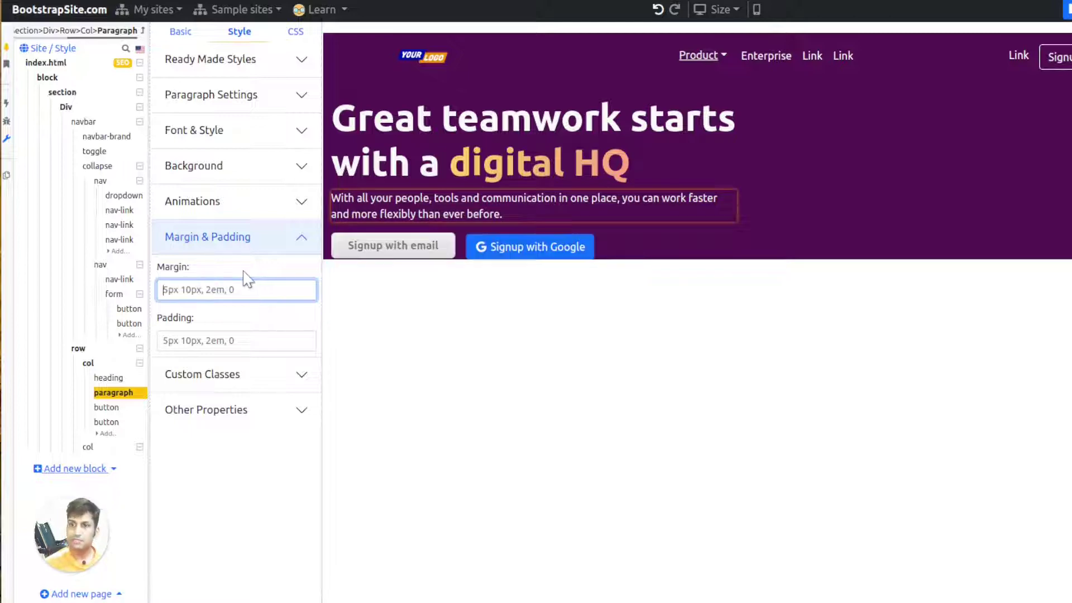
# Add the mb-5 class to the hero paragraph
pyautogui.click(295, 43)
pyautogui.click(207, 78)
pyautogui.write('m')
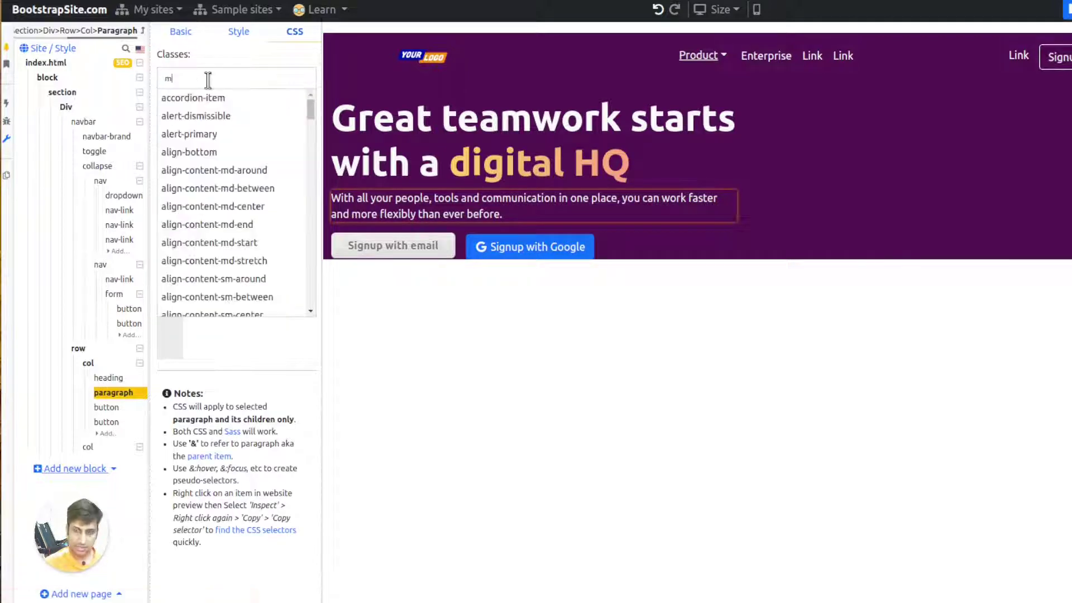
pyautogui.write('b-5')
pyautogui.press('Return')
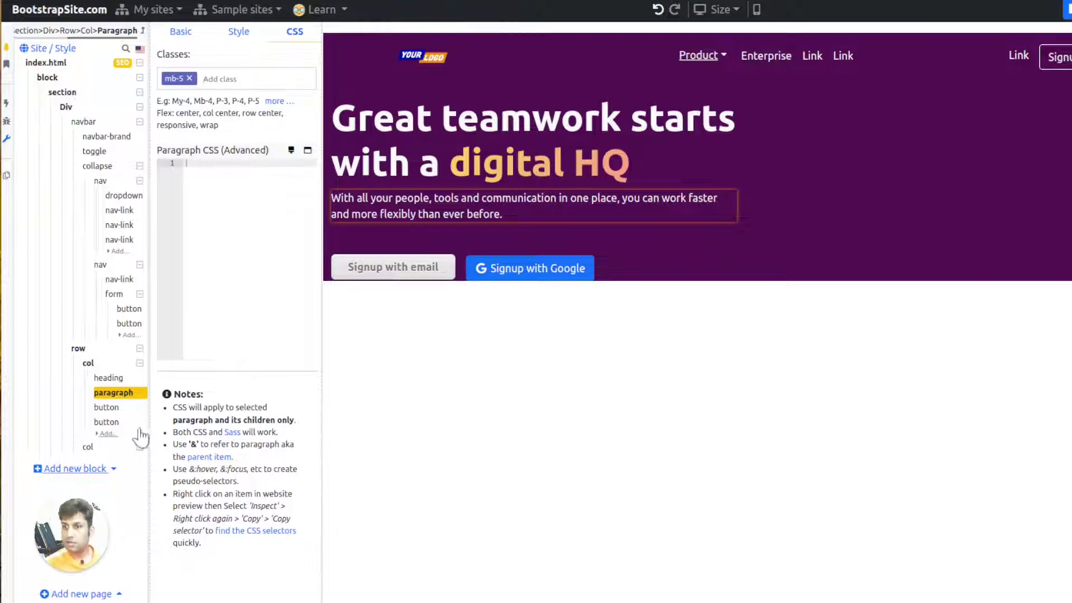
# Copy the line "Slack is free to try for as long as you like" from the Slack homepage
pyautogui.click(106, 409)
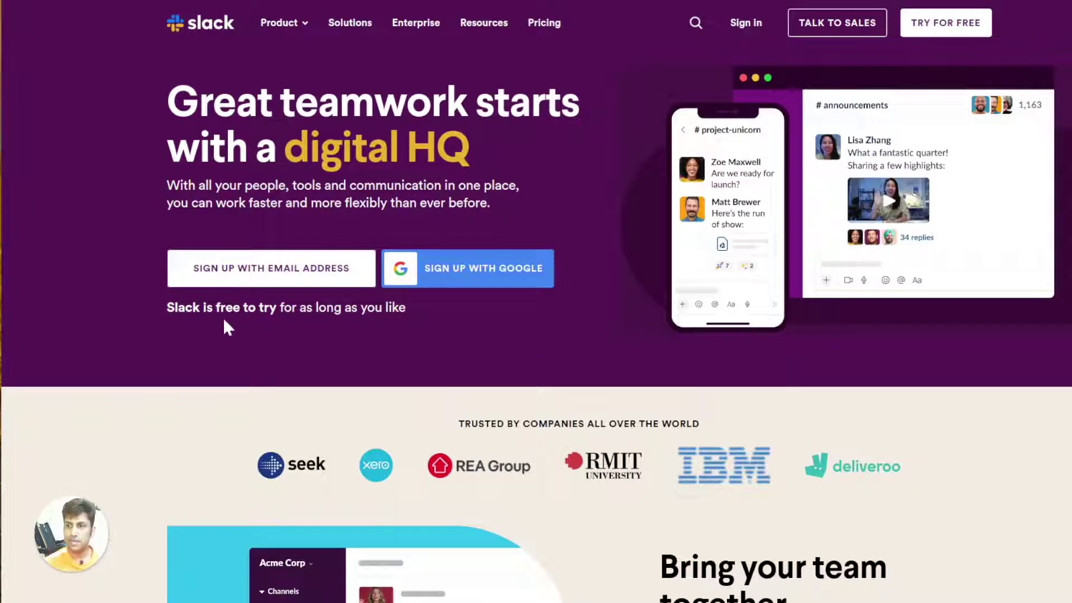
pyautogui.tripleClick(228, 308)
pyautogui.hotkey('ctrl', 'c')
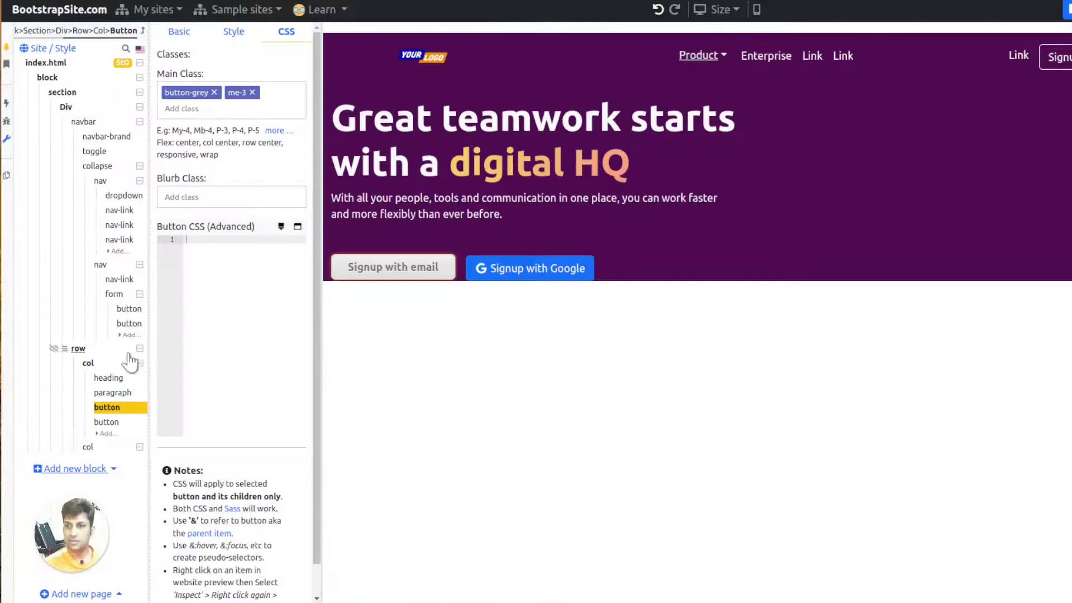
# Insert a Paragraph into the first hero column in BootstrapSite and replace its placeholder text with the copied "Slack is free to try for as long as you like"
pyautogui.click(108, 378)
pyautogui.click(88, 363)
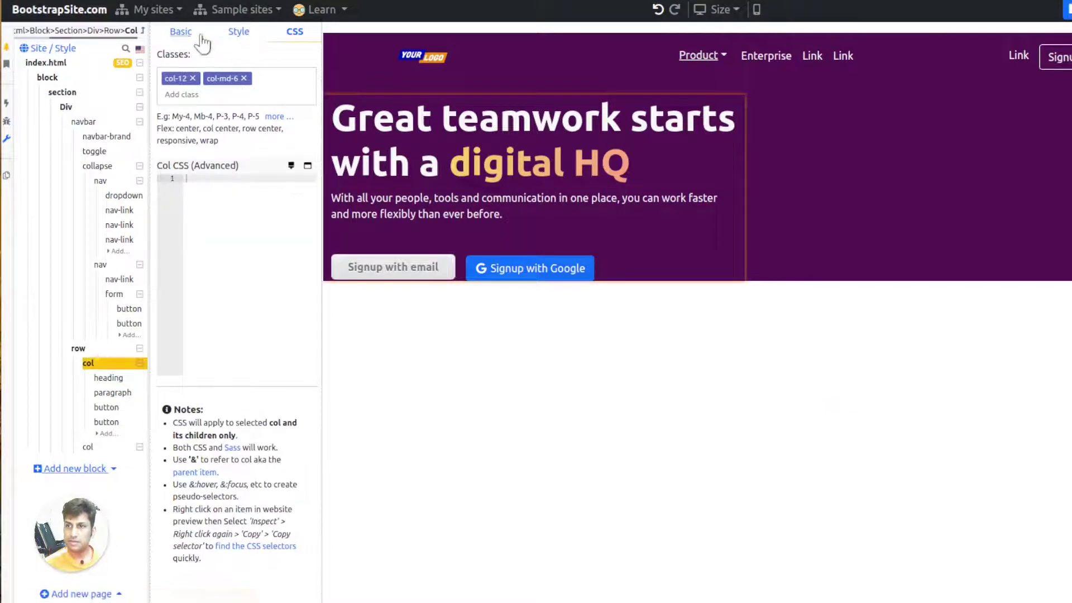
pyautogui.click(184, 32)
pyautogui.click(258, 72)
pyautogui.write('para')
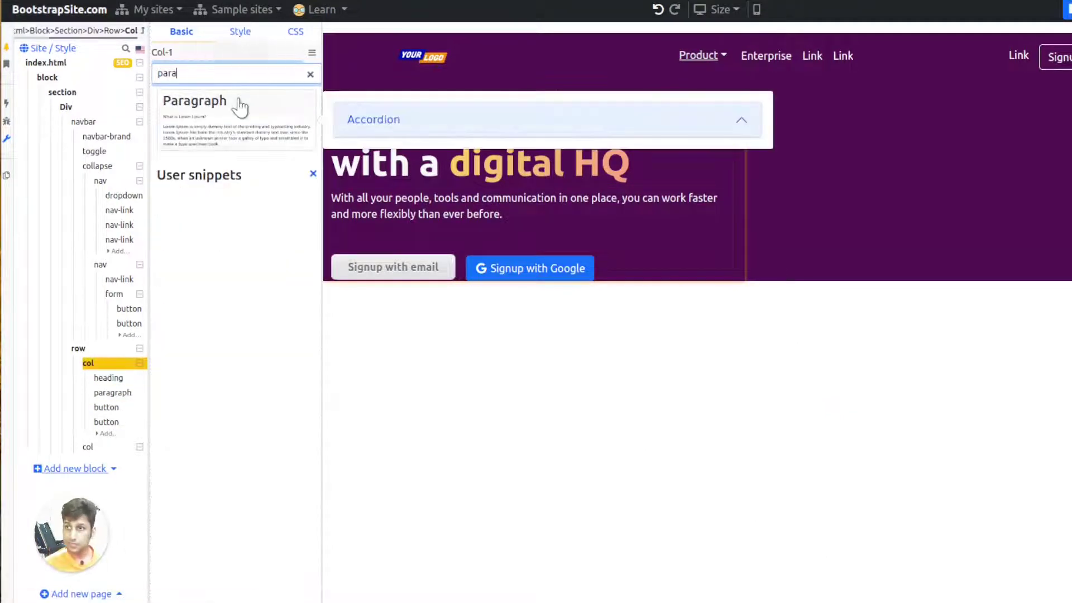
pyautogui.click(240, 106)
pyautogui.hotkey('ctrl', 'a')
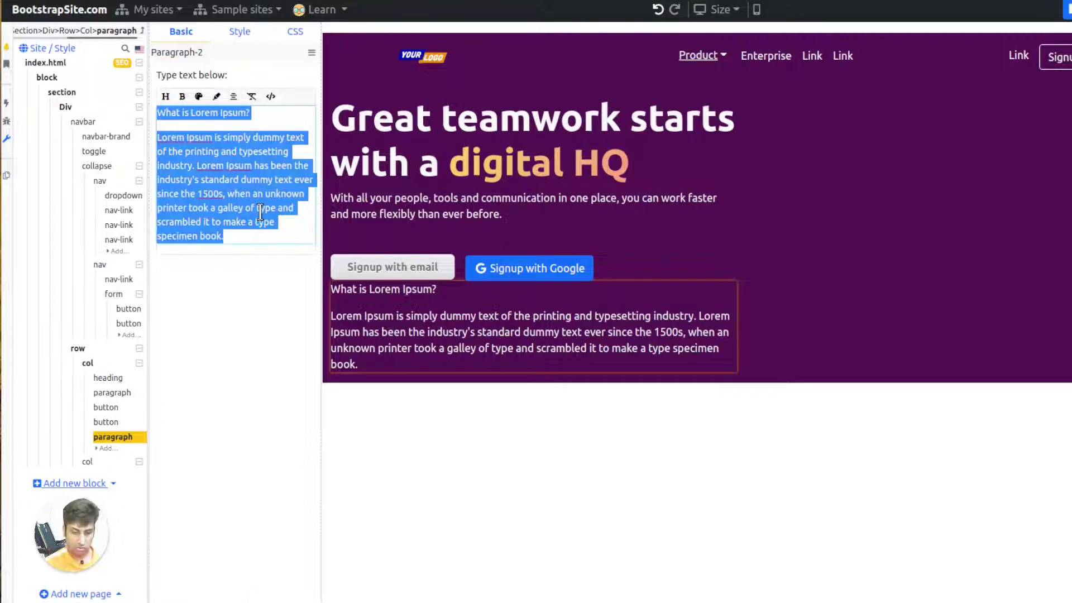
pyautogui.hotkey('ctrl', 'v')
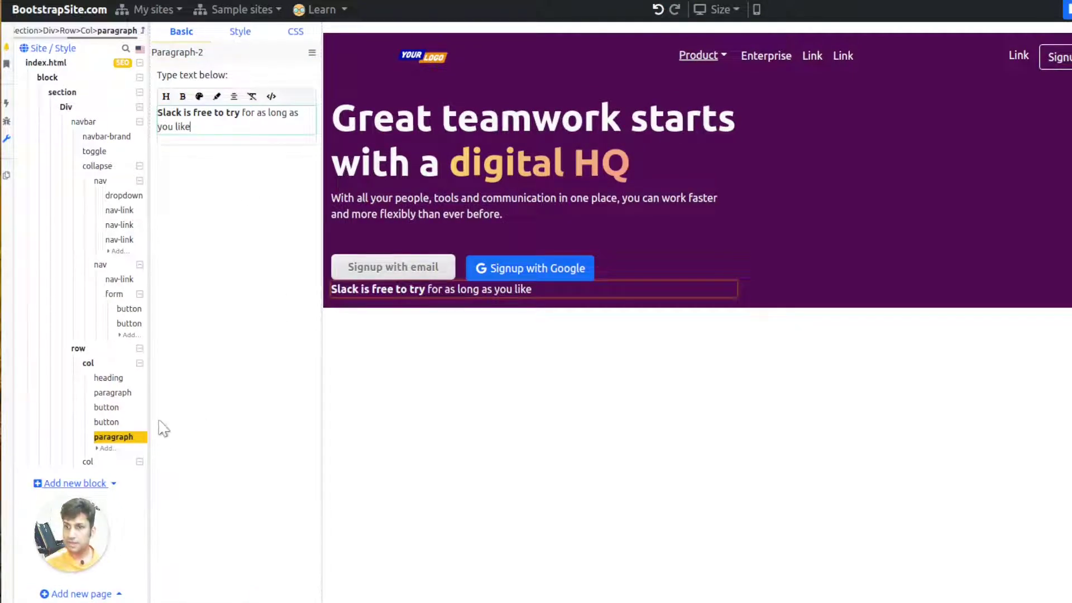
# Add the my-3 class to the paragraph below the signup buttons
pyautogui.click(292, 33)
pyautogui.write('my-3')
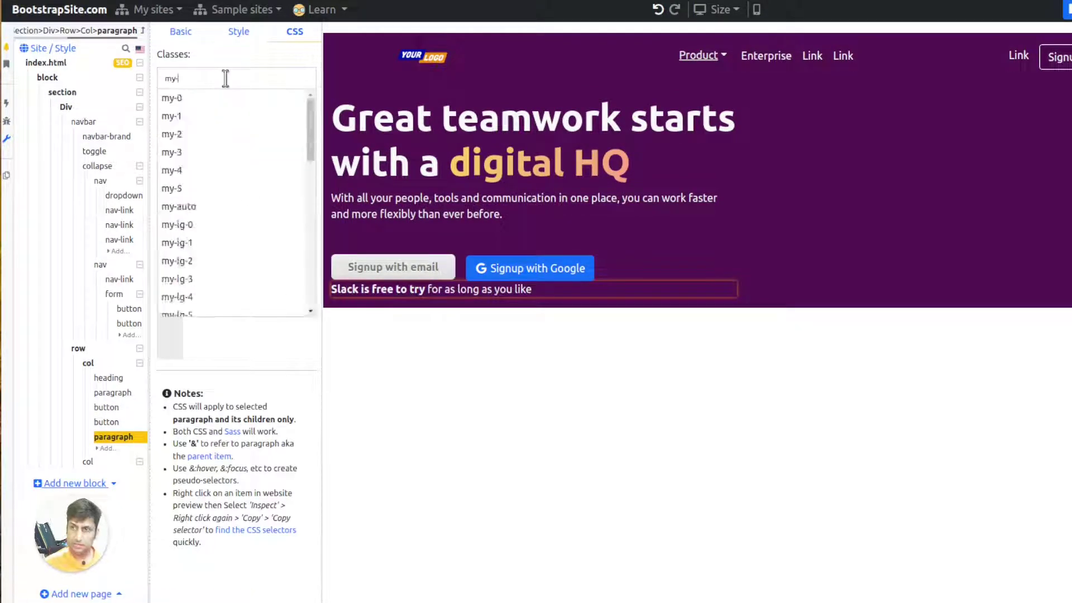
pyautogui.press('Return')
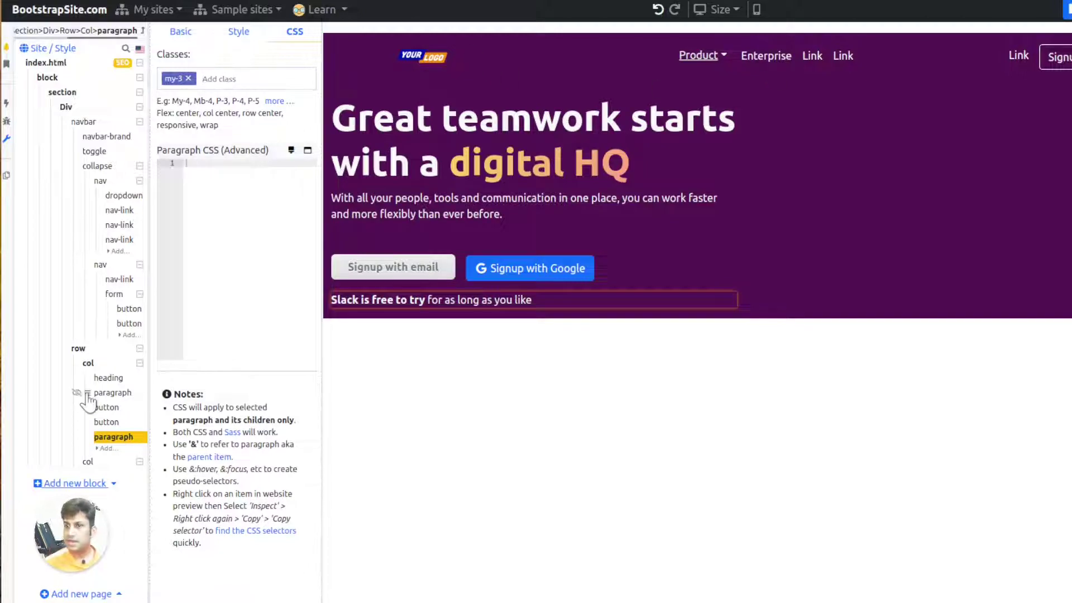
# Switch to the Slack homepage and copy the address of the hero video
pyautogui.hotkey('alt', 'Tab')
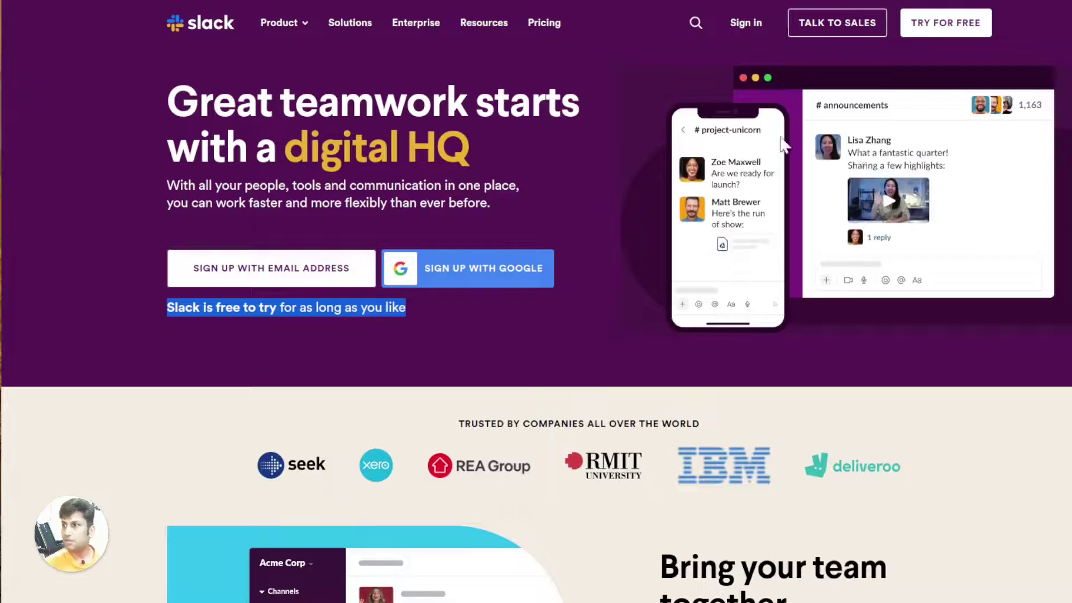
pyautogui.rightClick(777, 137)
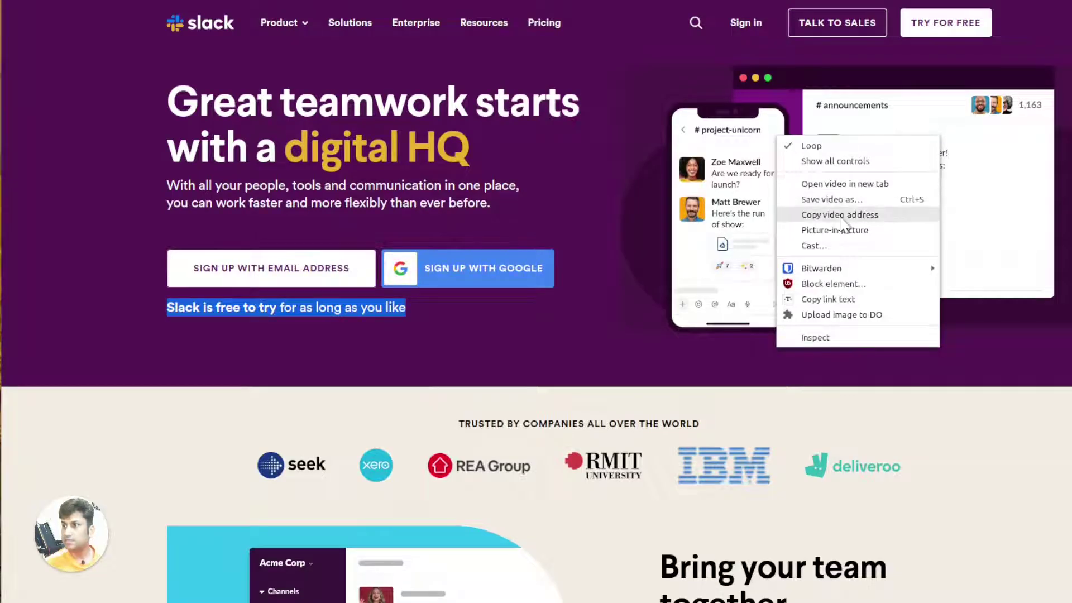
pyautogui.click(884, 215)
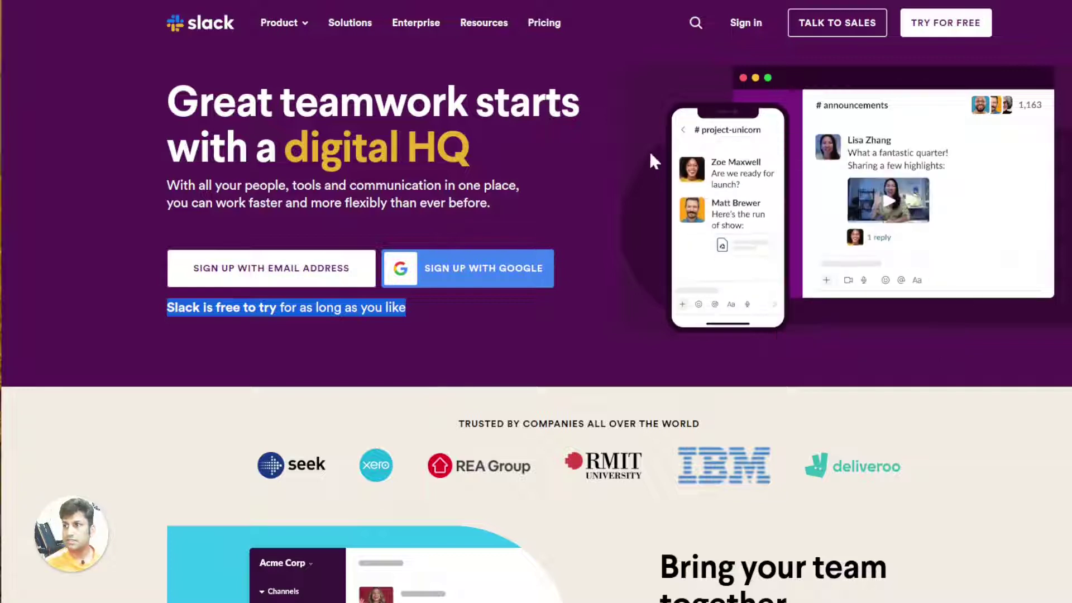
# Switch to BootstrapSite and insert a Video element into the second hero column
pyautogui.hotkey('alt', 'Tab')
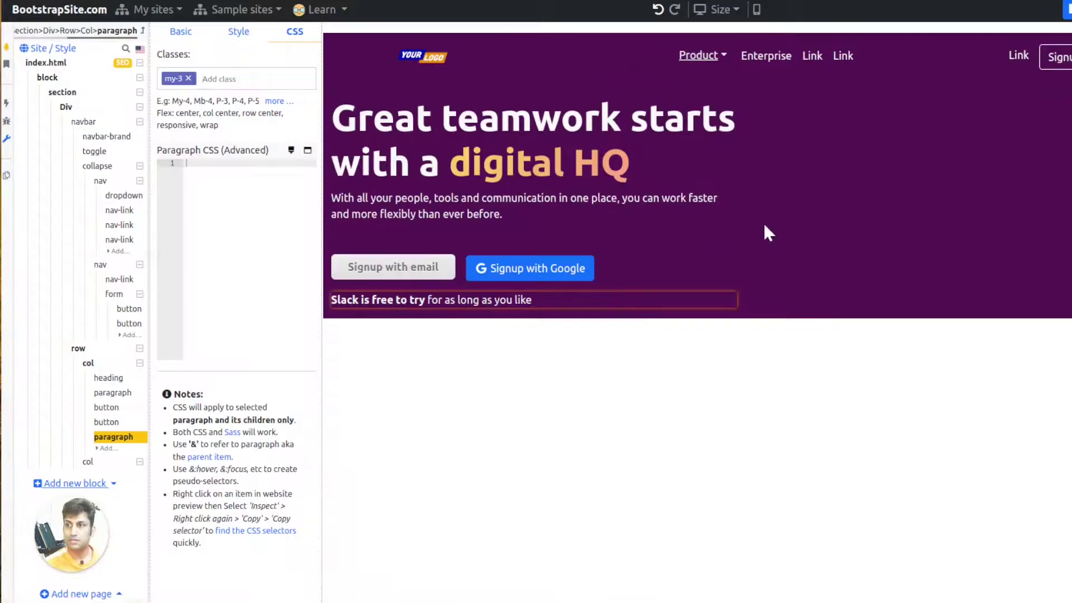
pyautogui.click(89, 462)
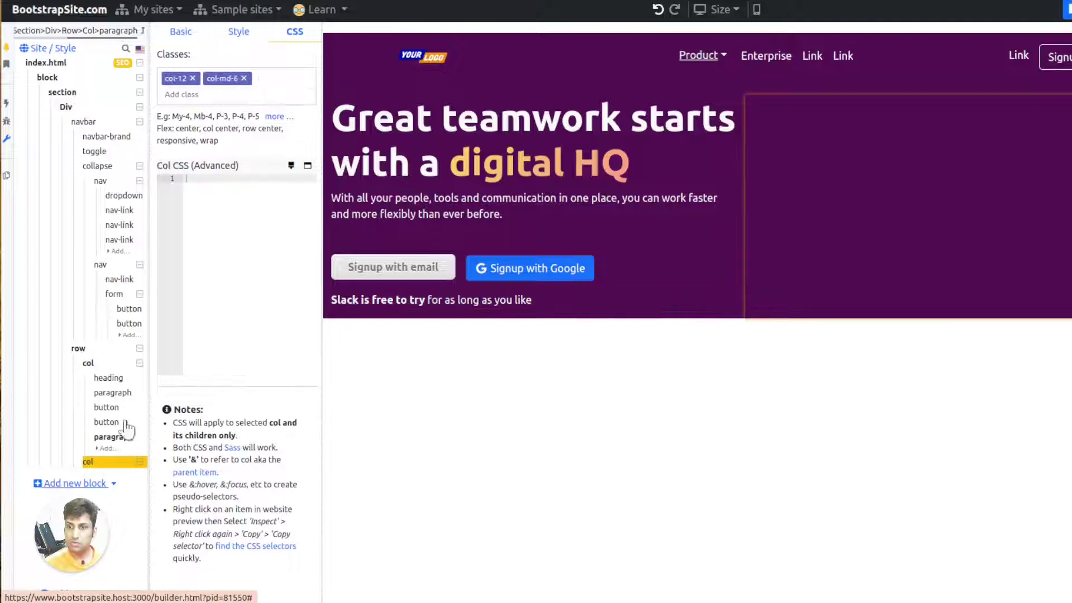
pyautogui.click(181, 32)
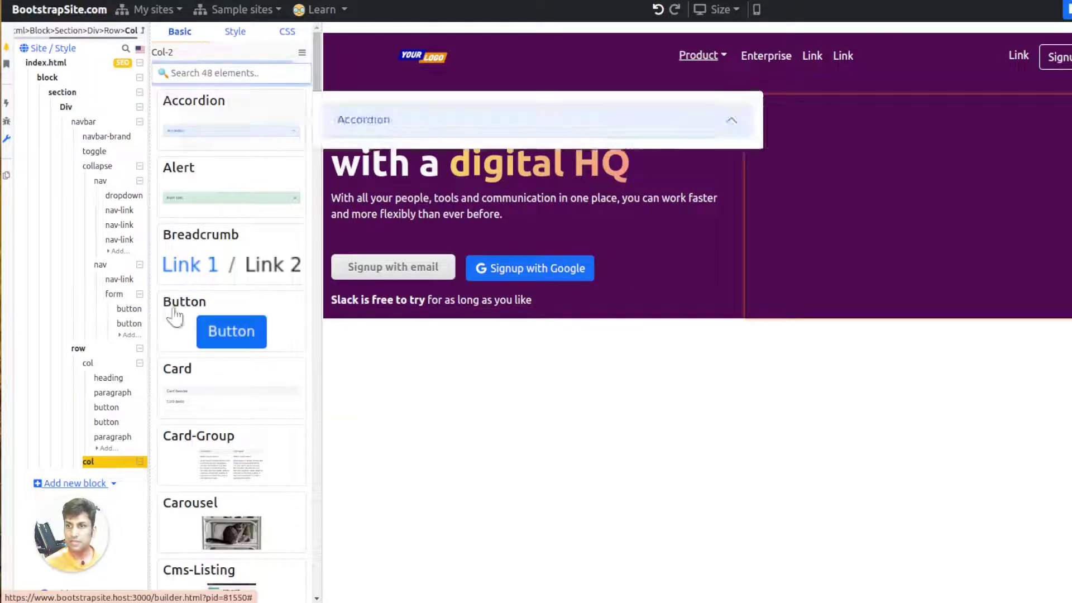
pyautogui.moveTo(316, 106); pyautogui.dragTo(321, 566)
pyautogui.moveTo(206, 390)
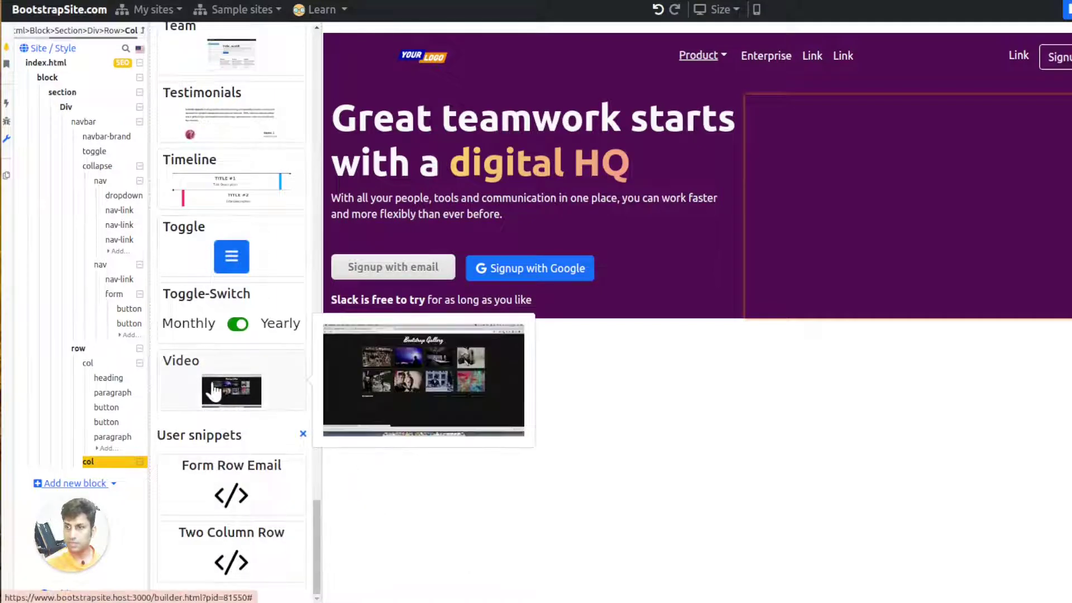
pyautogui.click(245, 385)
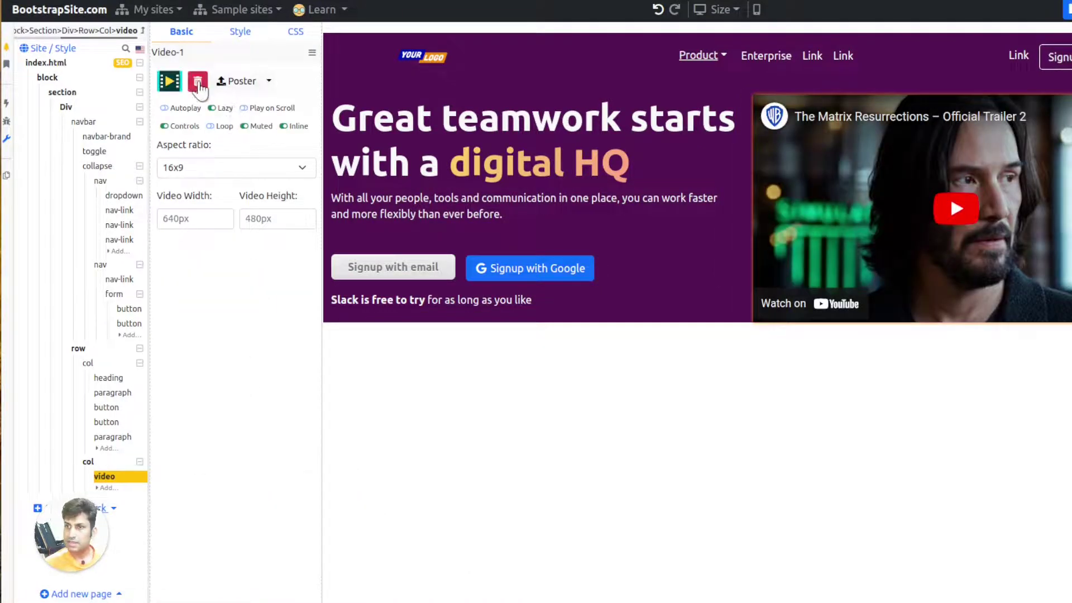
# Remove the sample clip from the video element and link it to the copied hero-product-ui.webm address
pyautogui.click(197, 83)
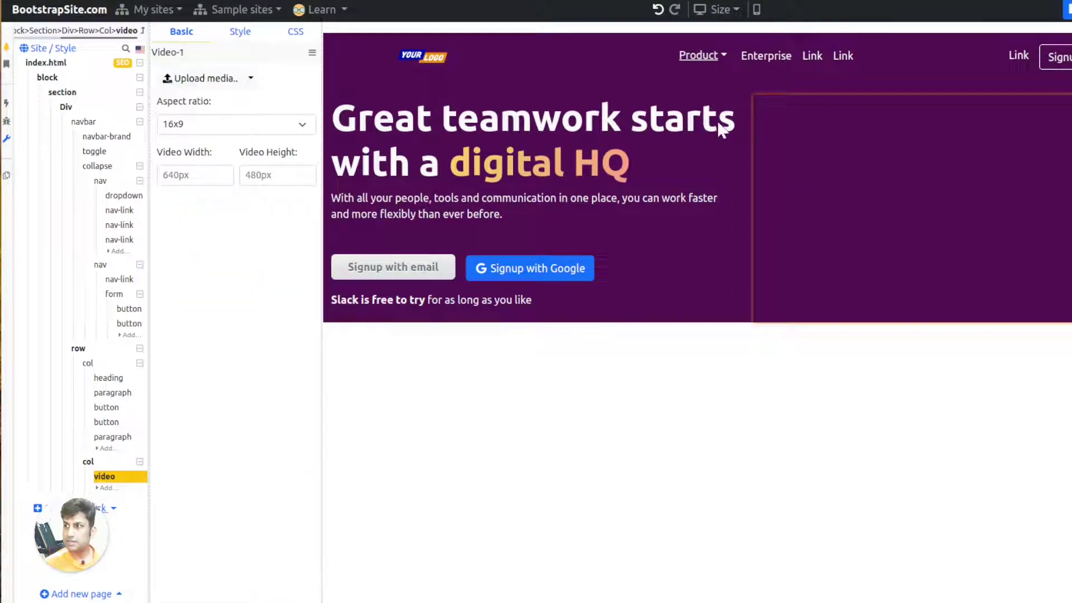
pyautogui.click(252, 81)
pyautogui.click(293, 114)
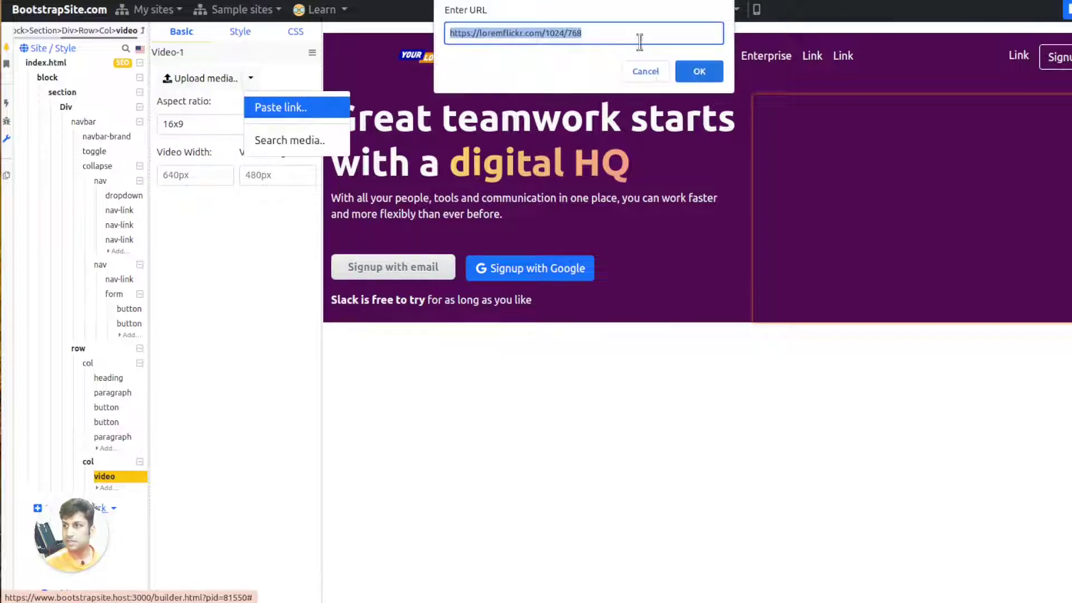
pyautogui.rightClick(571, 40)
pyautogui.click(609, 103)
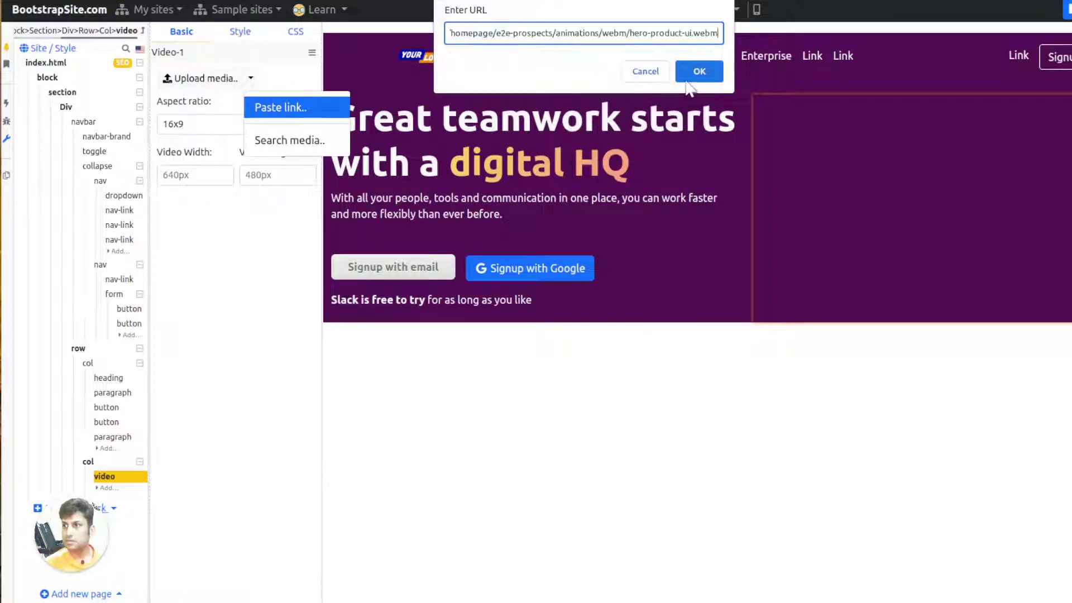
pyautogui.click(692, 73)
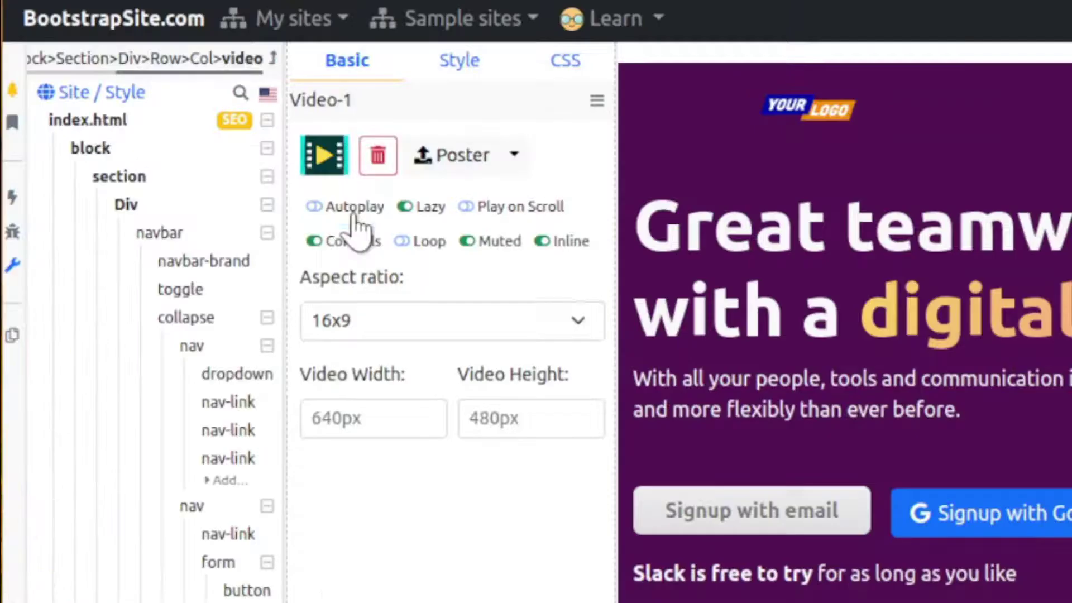
# Turn on Autoplay and turn off Controls for the hero video, keeping it Muted
pyautogui.click(354, 209)
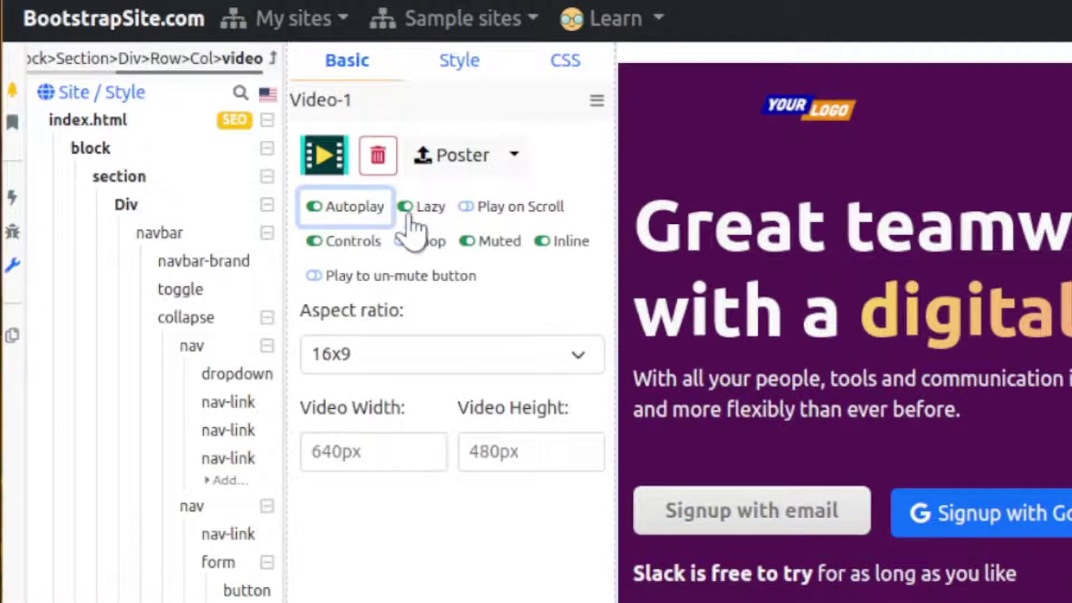
pyautogui.click(497, 246)
pyautogui.click(497, 246)
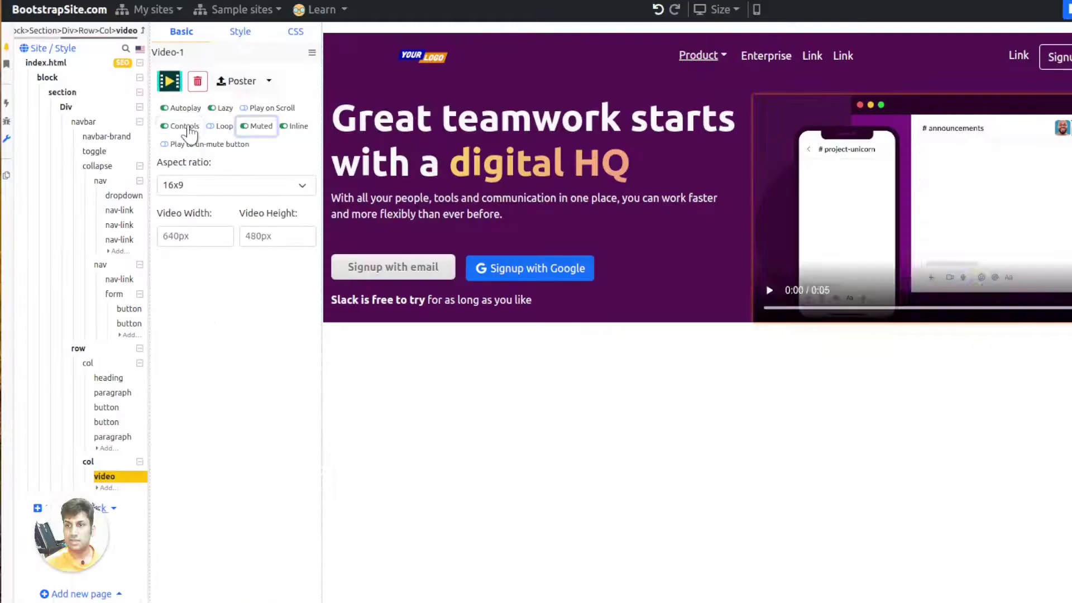
pyautogui.click(347, 241)
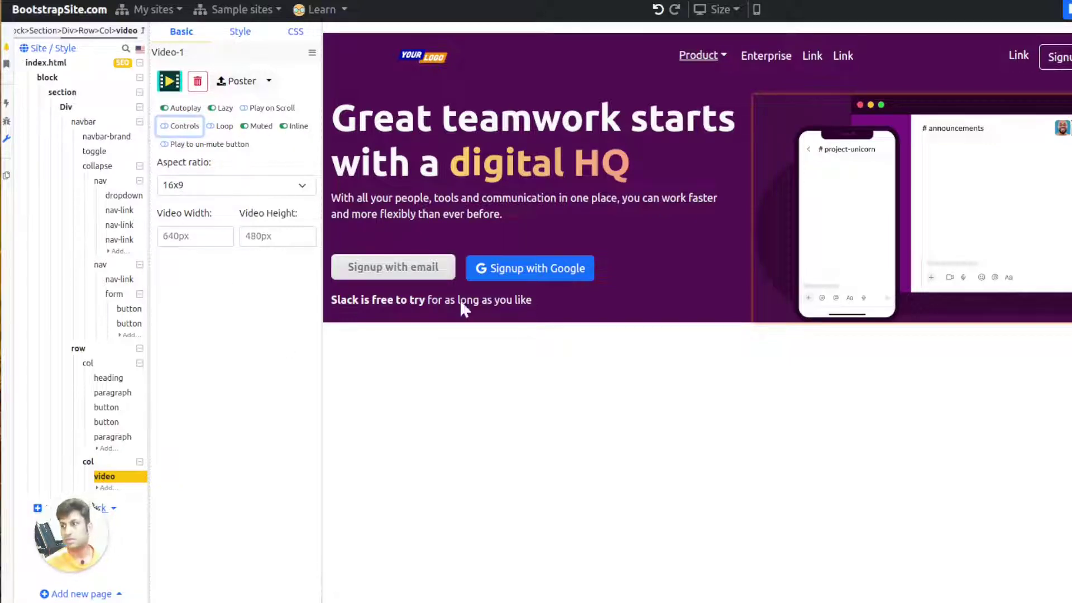
# Add the img-fluid class to the hero video
pyautogui.click(240, 35)
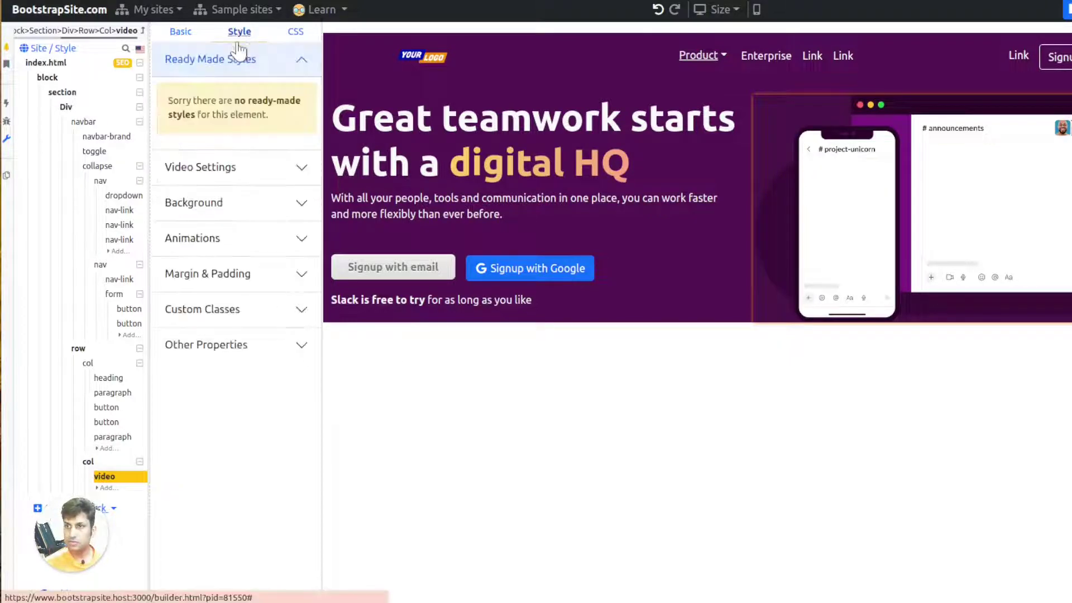
pyautogui.click(296, 33)
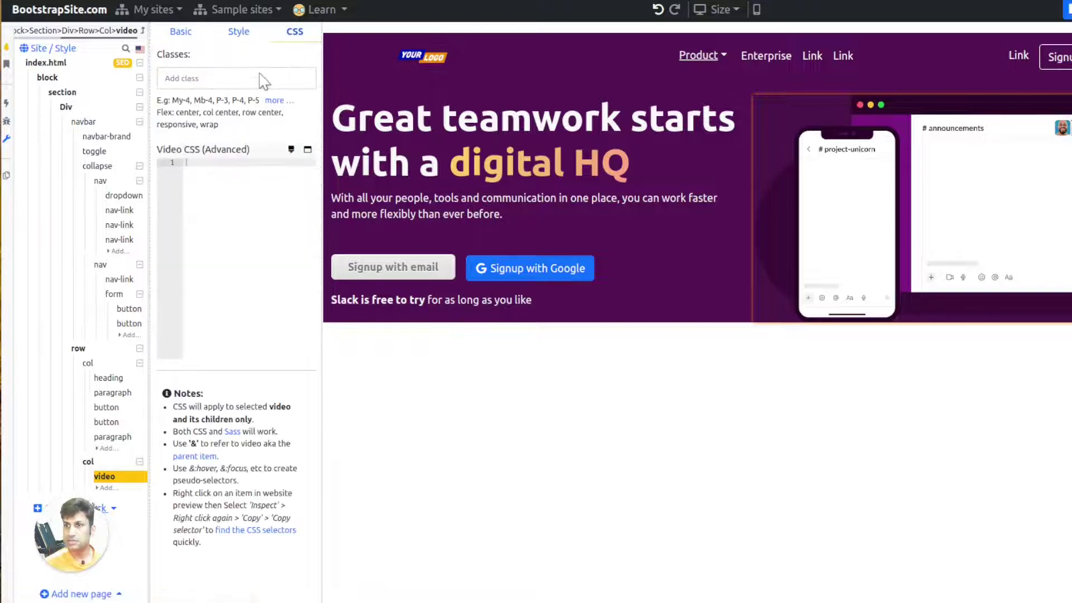
pyautogui.click(259, 76)
pyautogui.write('img-fl')
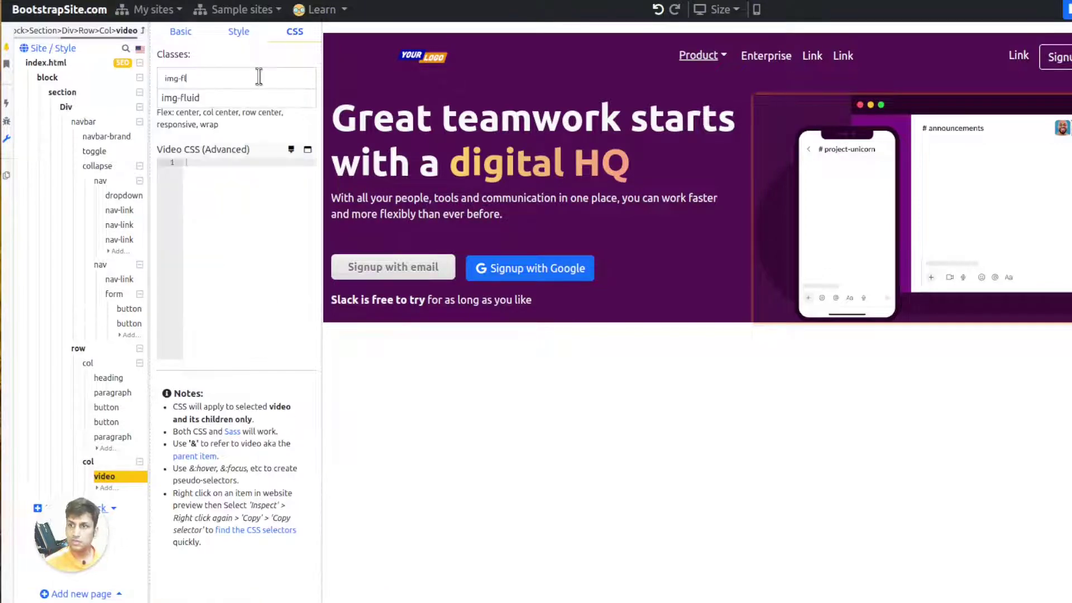
pyautogui.click(259, 97)
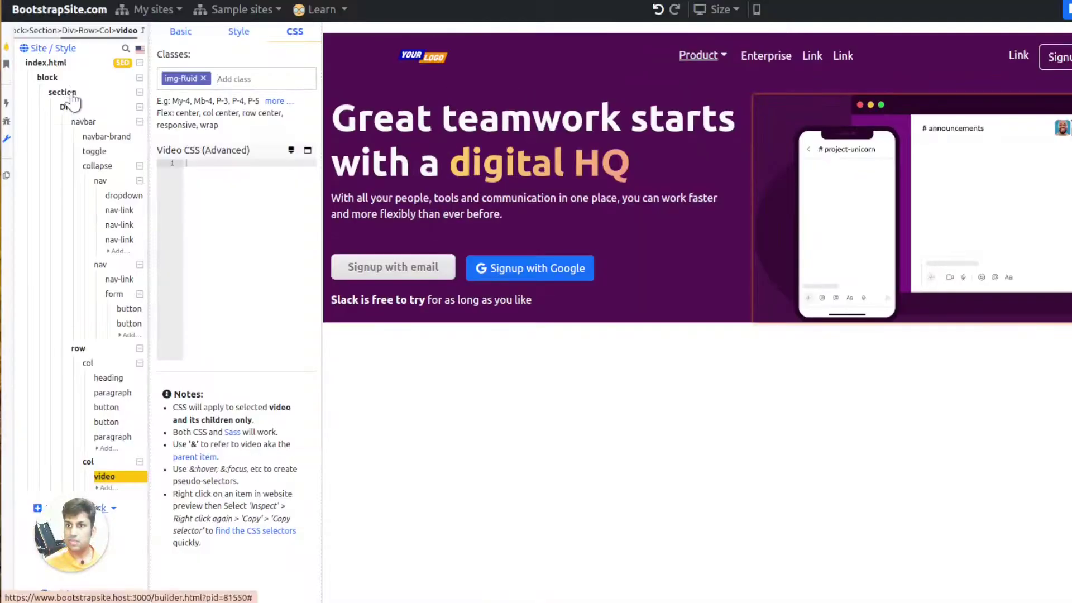
# Add the pb-5 class to the section that contains the navbar and hero row
pyautogui.click(68, 91)
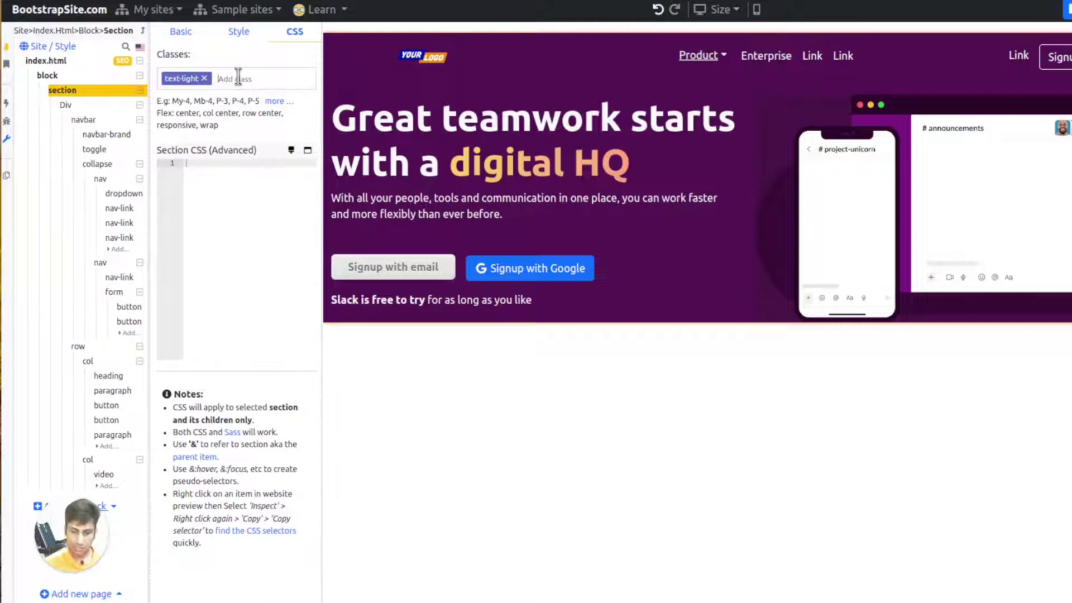
pyautogui.write('pb-5')
pyautogui.press('Return')
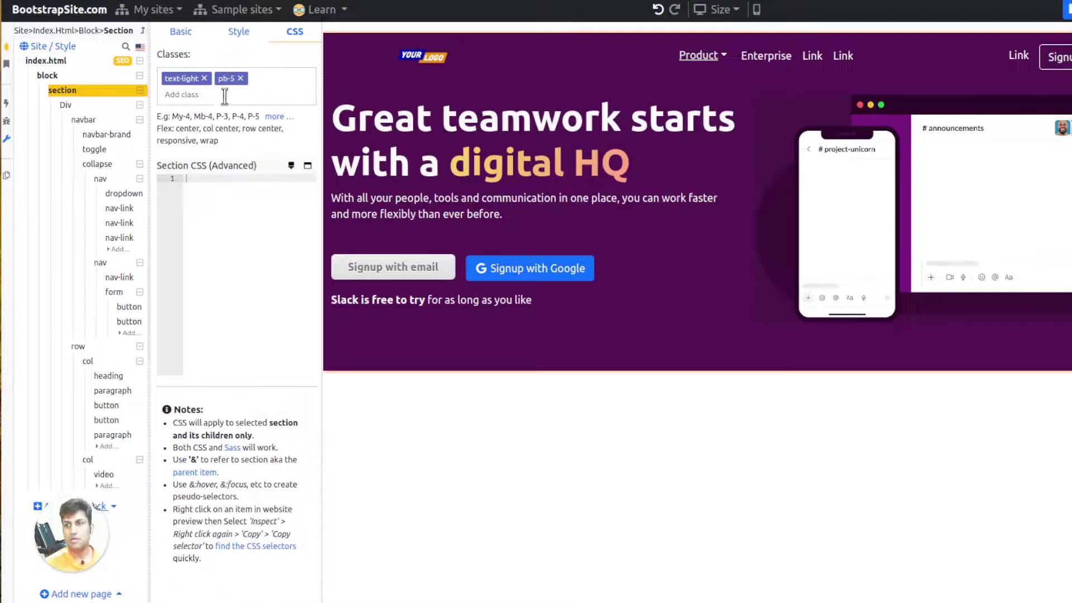
pyautogui.click(239, 33)
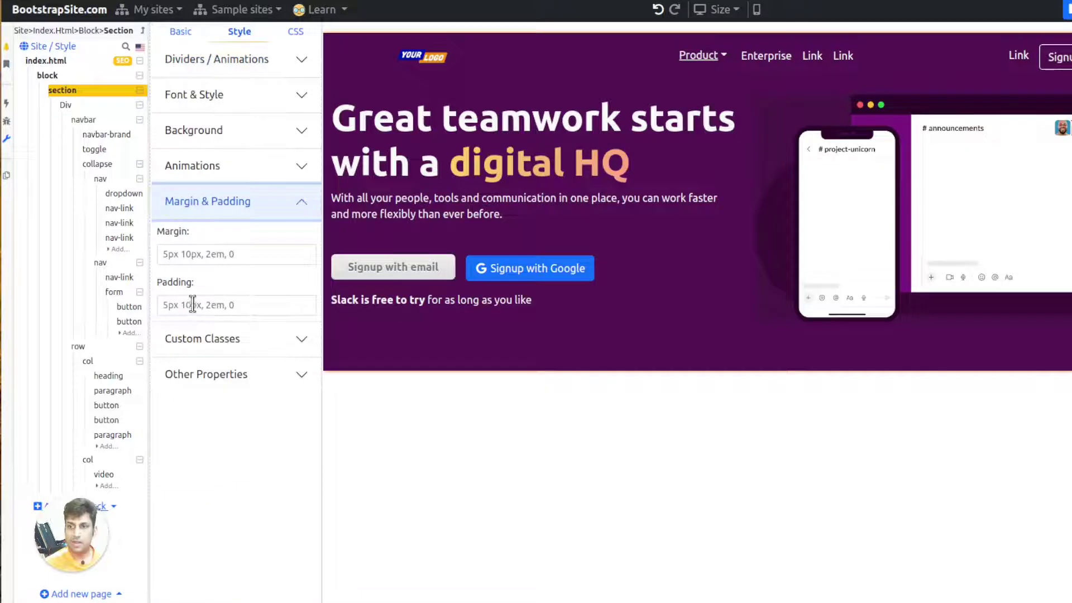
pyautogui.click(295, 32)
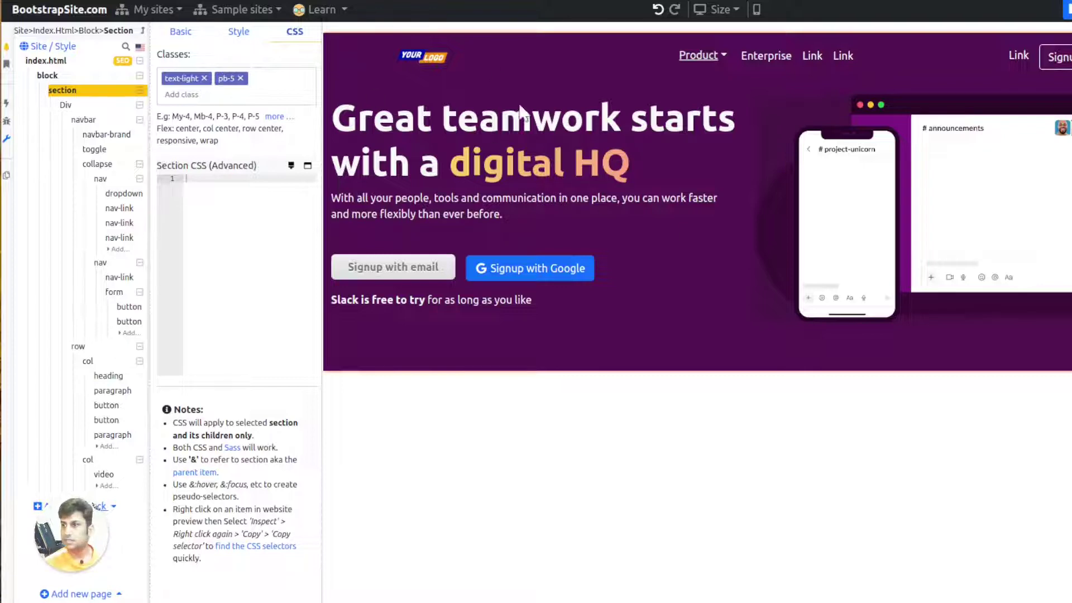
# Check the page in an enlarged mobile preview and add the mb-3 class to the "Signup with email" button
pyautogui.click(757, 9)
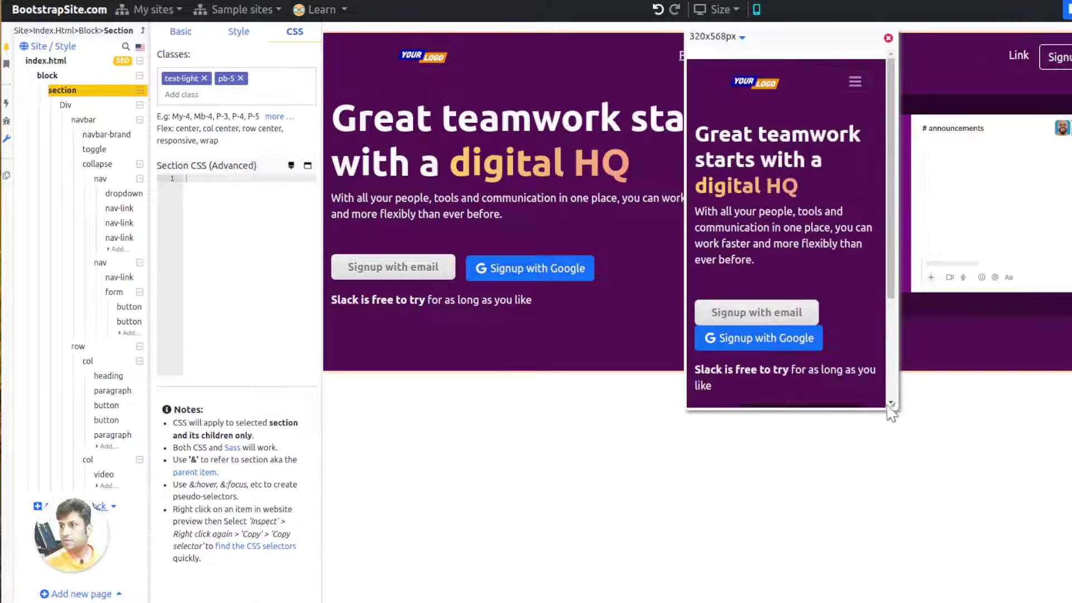
pyautogui.moveTo(894, 405); pyautogui.dragTo(960, 453)
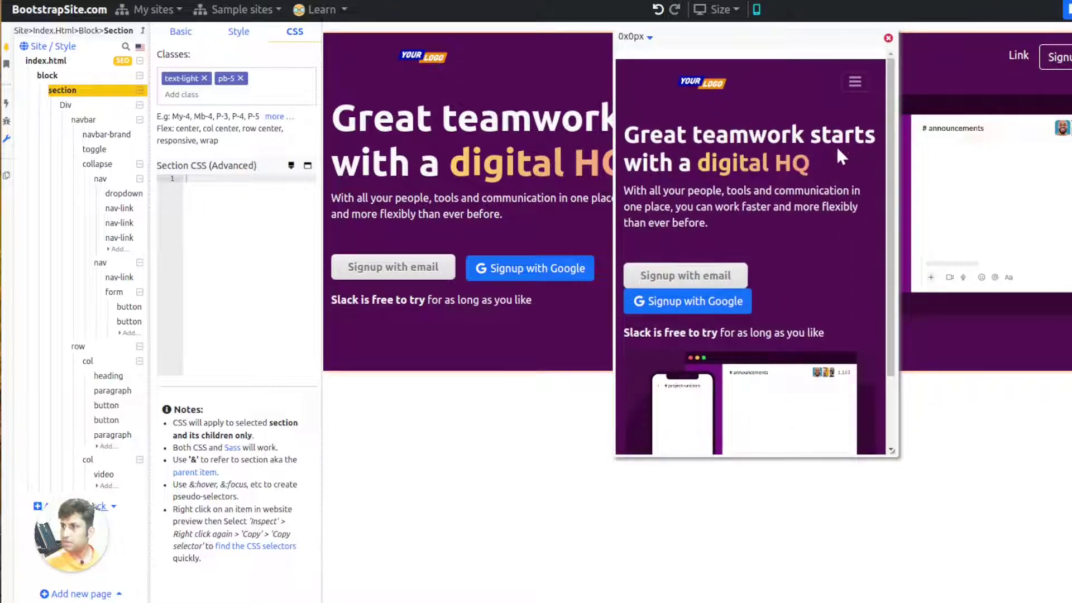
pyautogui.click(855, 82)
pyautogui.click(854, 82)
pyautogui.scroll(-2, 808, 202)
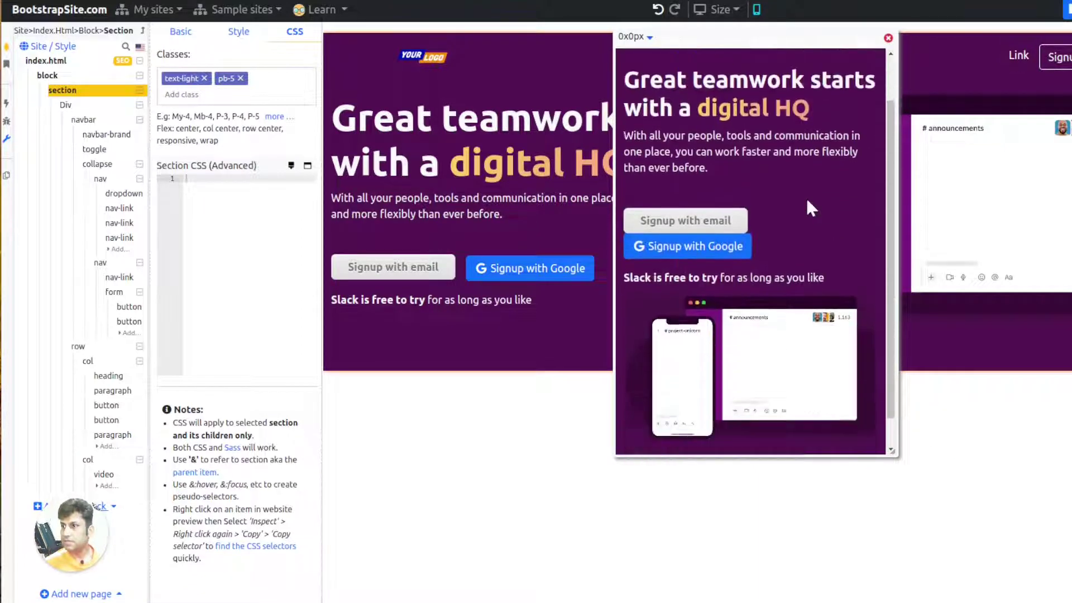
pyautogui.scroll(2, 811, 207)
pyautogui.click(393, 267)
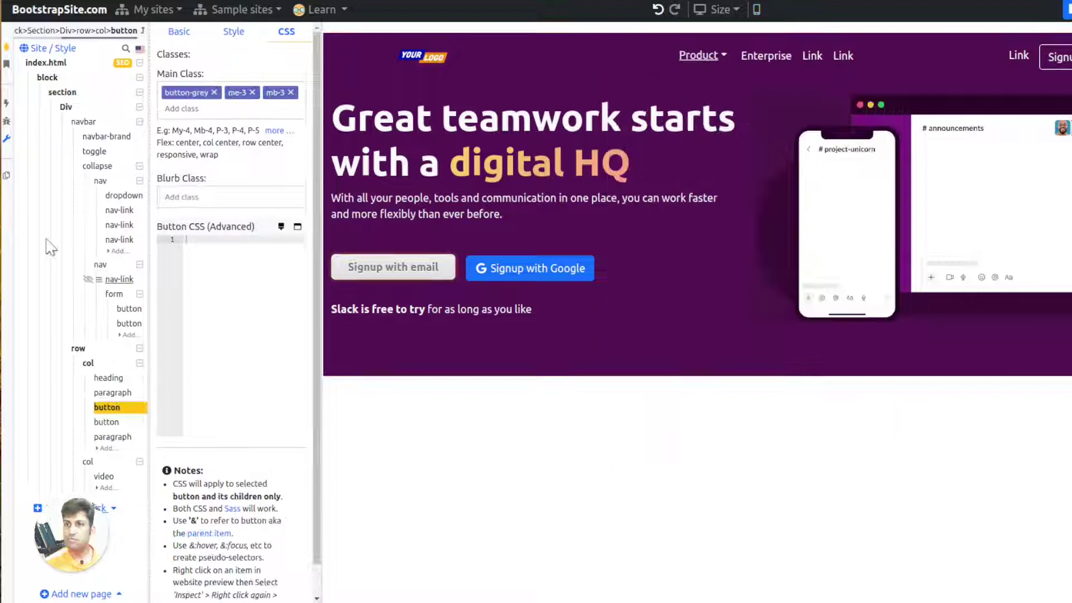
# Name the block "slack header" and set its category to Headers
pyautogui.click(56, 77)
pyautogui.click(249, 114)
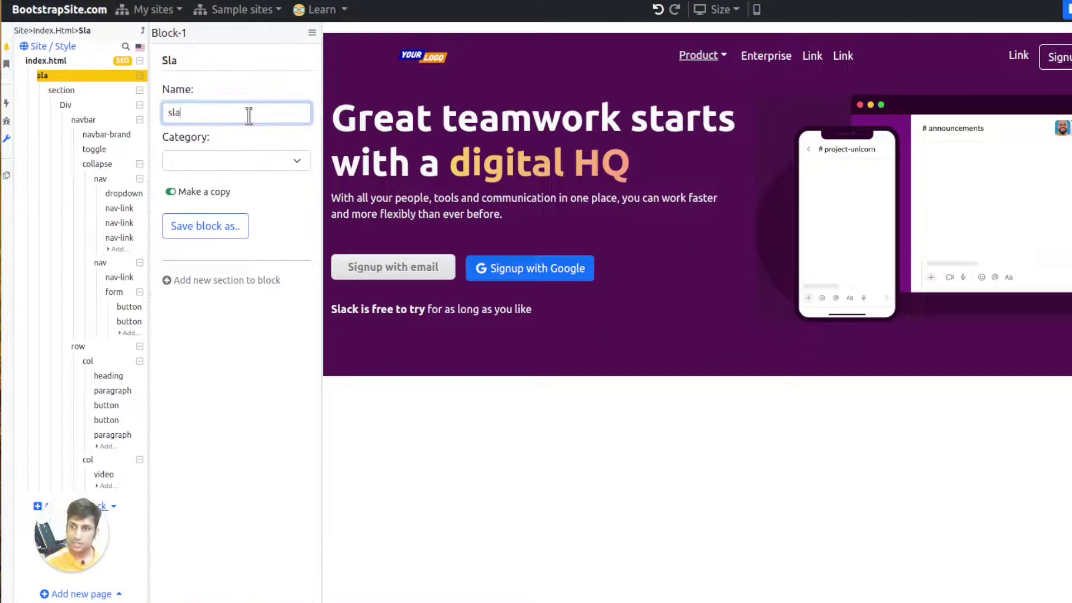
pyautogui.click(244, 162)
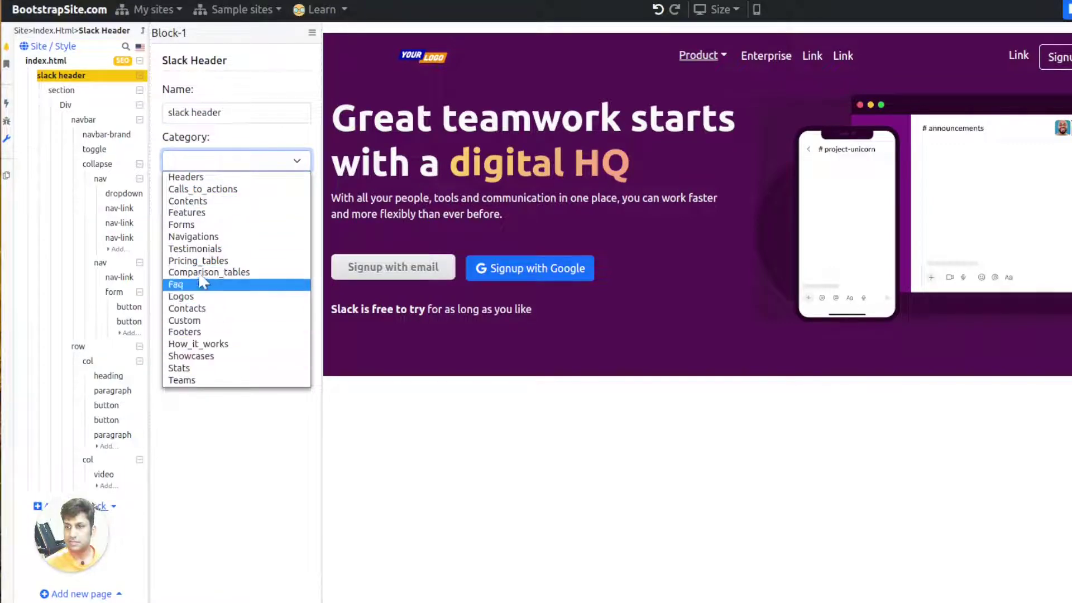
pyautogui.click(185, 177)
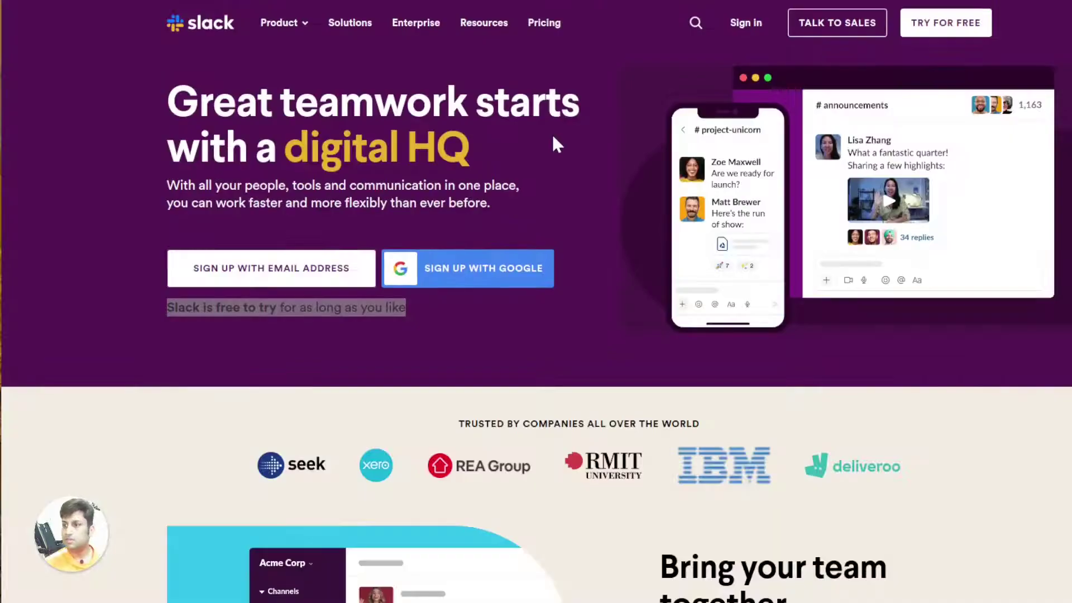
# Examine the trusted-by heading and logo row below the hero on the Slack homepage, and collapse the slack header block in BootstrapSite's outline
pyautogui.scroll(-2, 551, 133)
pyautogui.scroll(2, 755, 428)
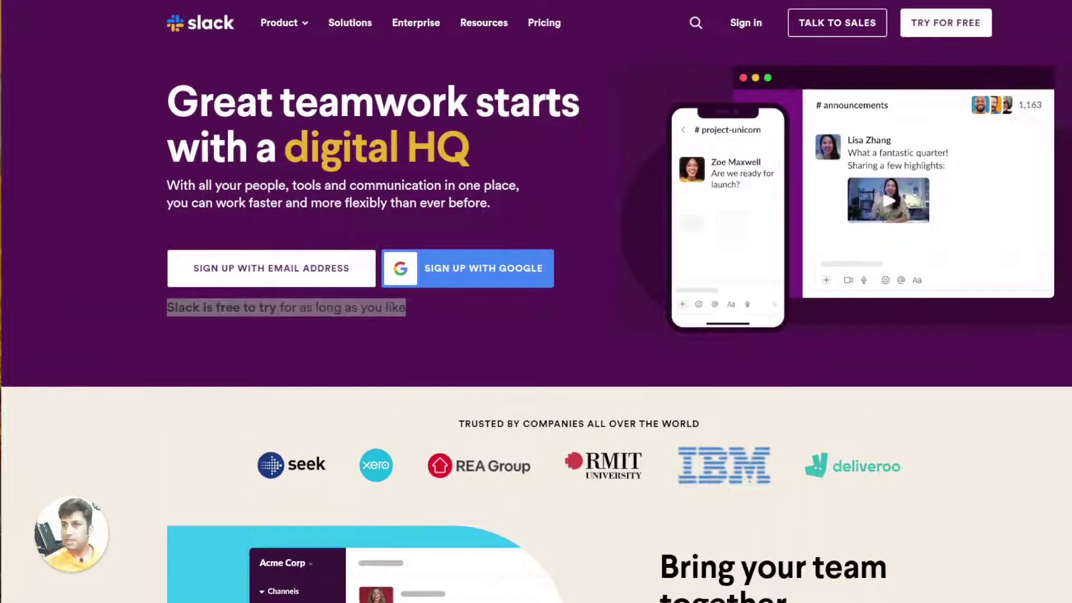
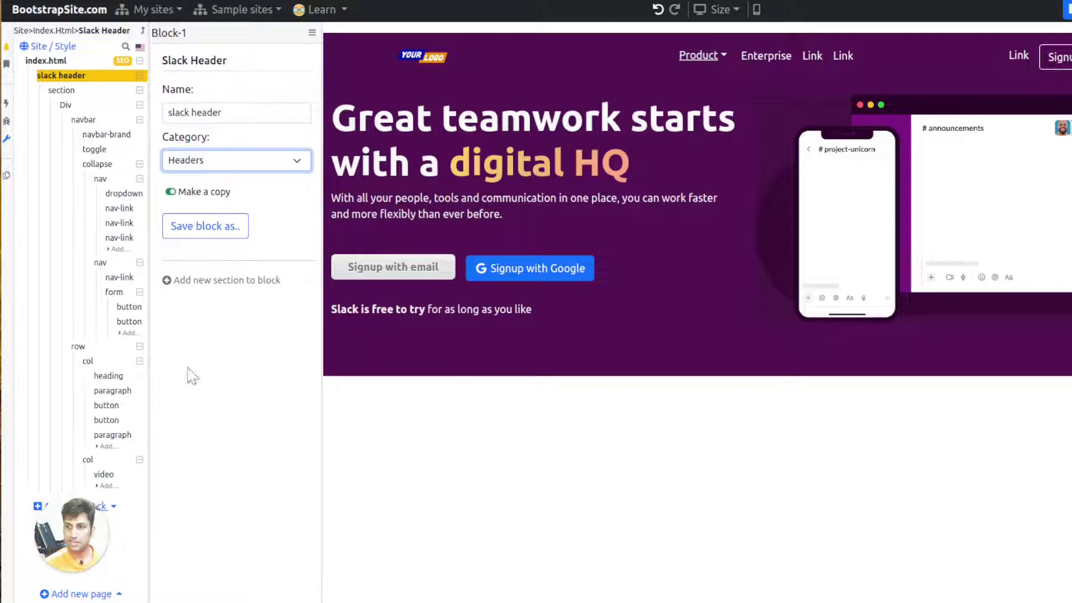
pyautogui.click(139, 76)
pyautogui.hotkey('alt', 'Tab')
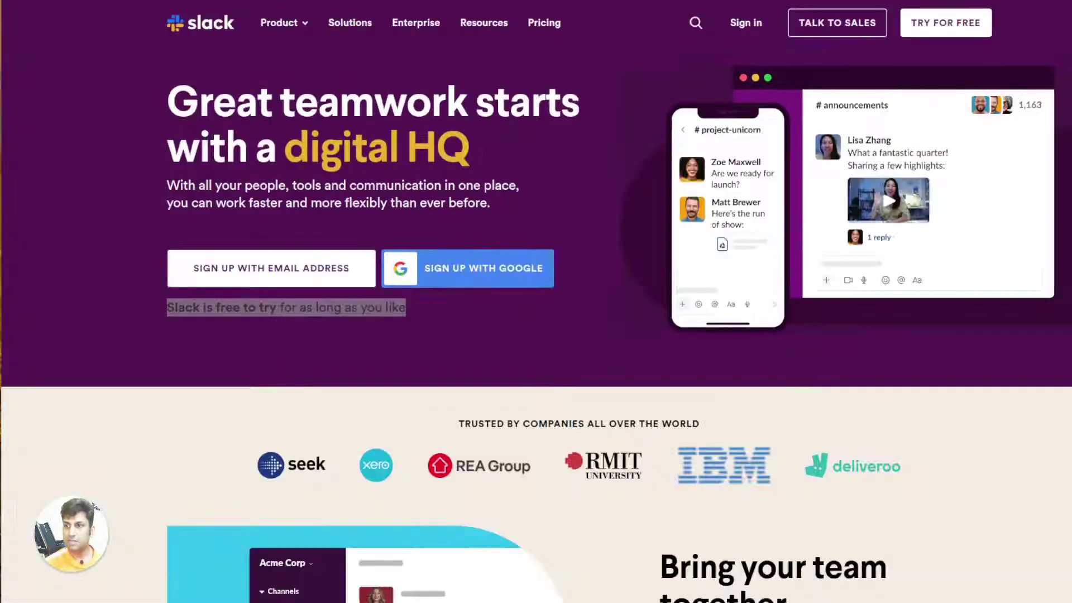
pyautogui.moveTo(436, 438); pyautogui.dragTo(560, 425)
pyautogui.click(283, 198)
pyautogui.hotkey('alt', 'Tab')
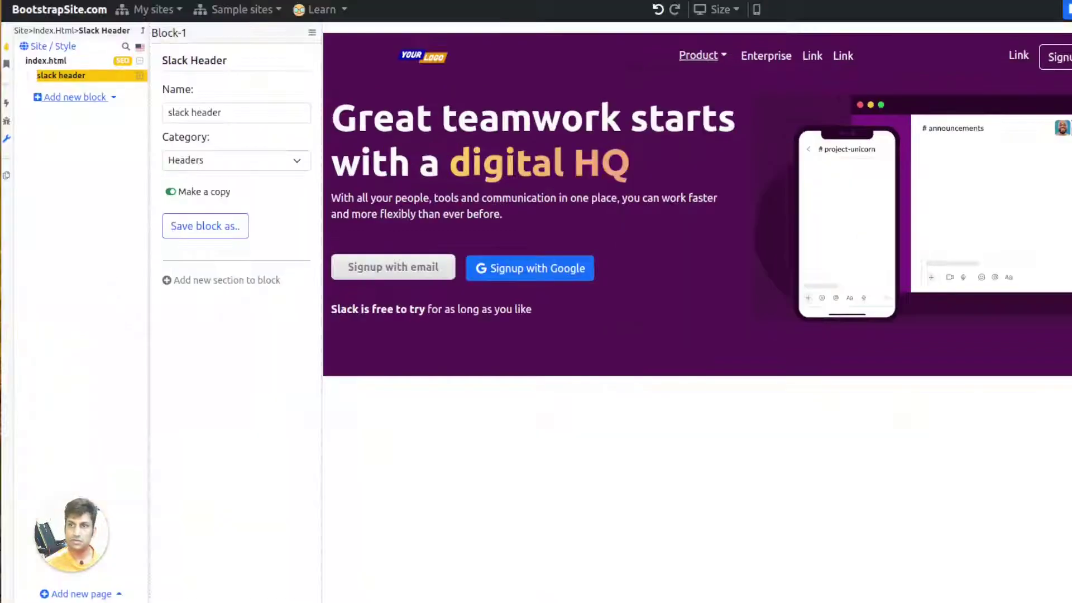
# Add the "mono logos" template block from the Logos category below the slack header block
pyautogui.click(66, 98)
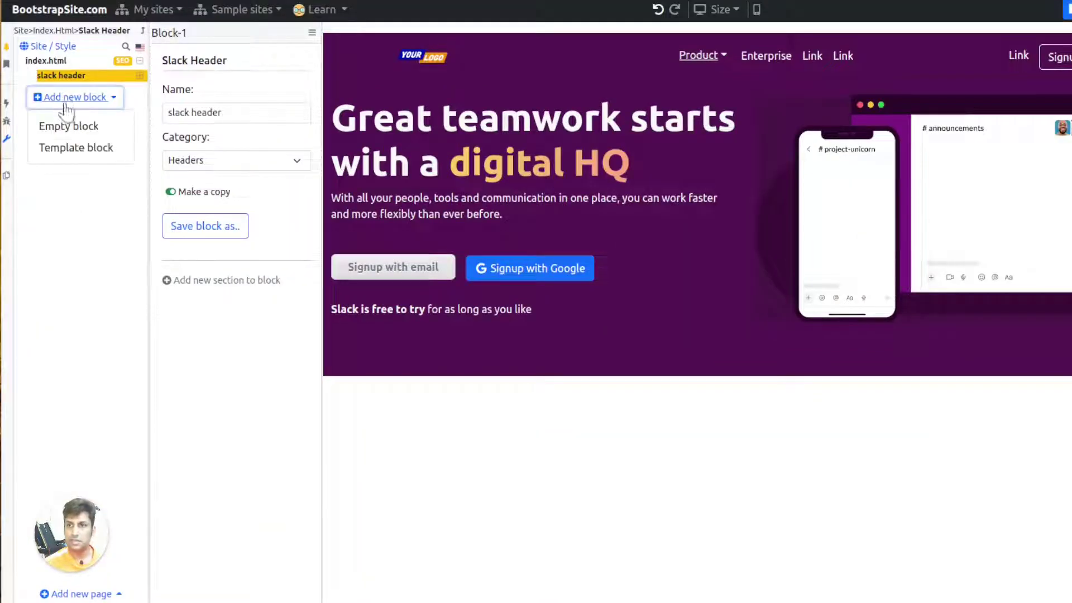
pyautogui.click(82, 149)
pyautogui.click(224, 342)
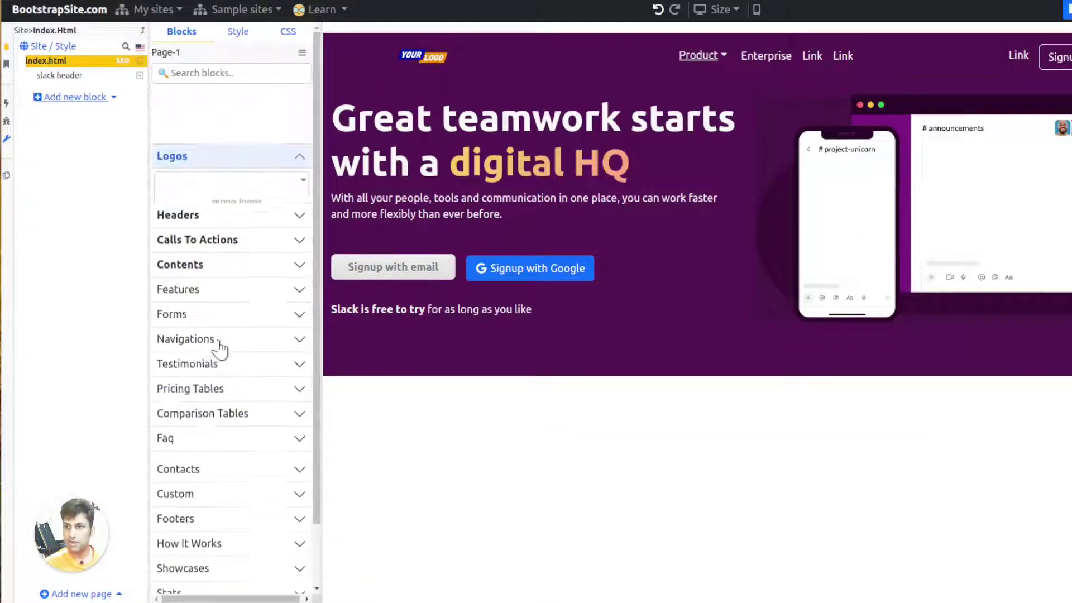
pyautogui.moveTo(245, 151)
pyautogui.moveTo(620, 227); pyautogui.dragTo(620, 335)
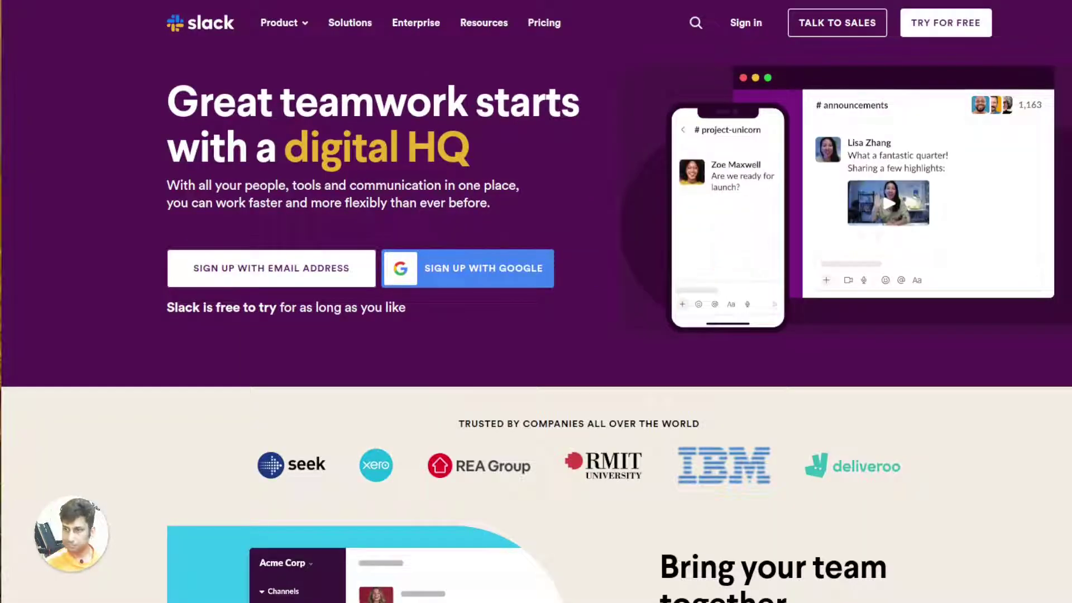
# Copy the heading "TRUSTED BY COMPANIES ALL OVER THE WORLD" from the Slack homepage and return to BootstrapSite
pyautogui.tripleClick(503, 425)
pyautogui.rightClick(501, 425)
pyautogui.click(525, 438)
pyautogui.hotkey('alt', 'Tab')
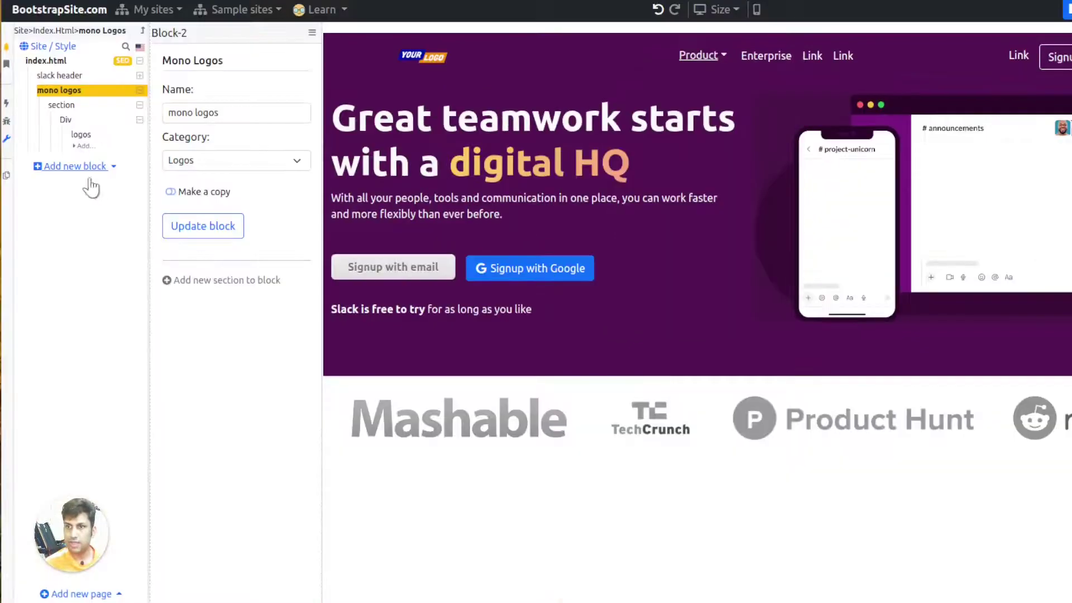
# Add a heading element to the mono logos block's Div and set its text to "TRUSTED BY COMPANIES ALL OVER THE WORLD"
pyautogui.click(67, 120)
pyautogui.write('he')
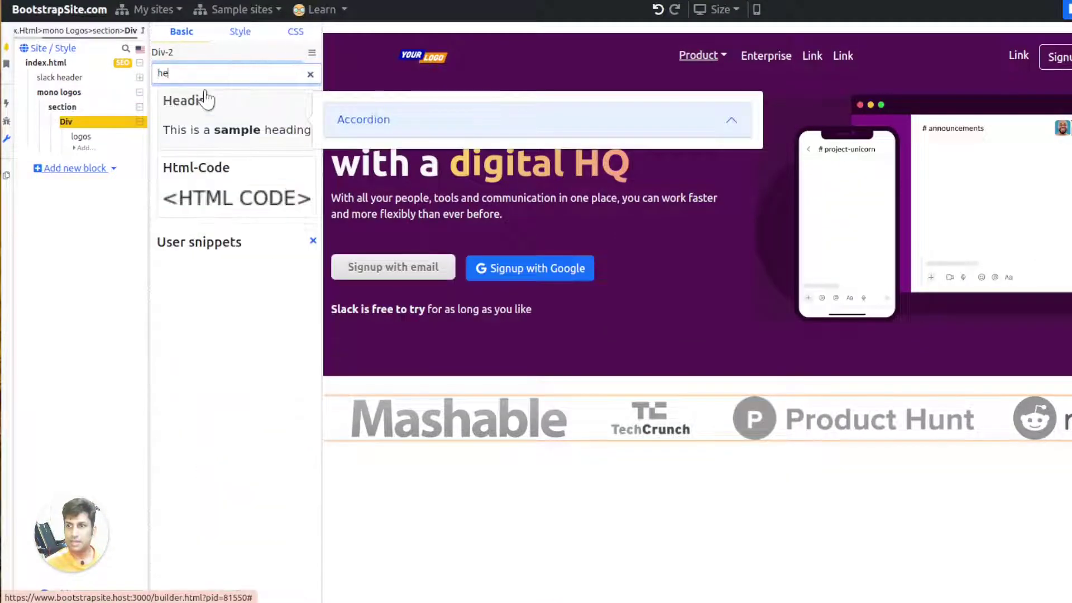
pyautogui.click(204, 114)
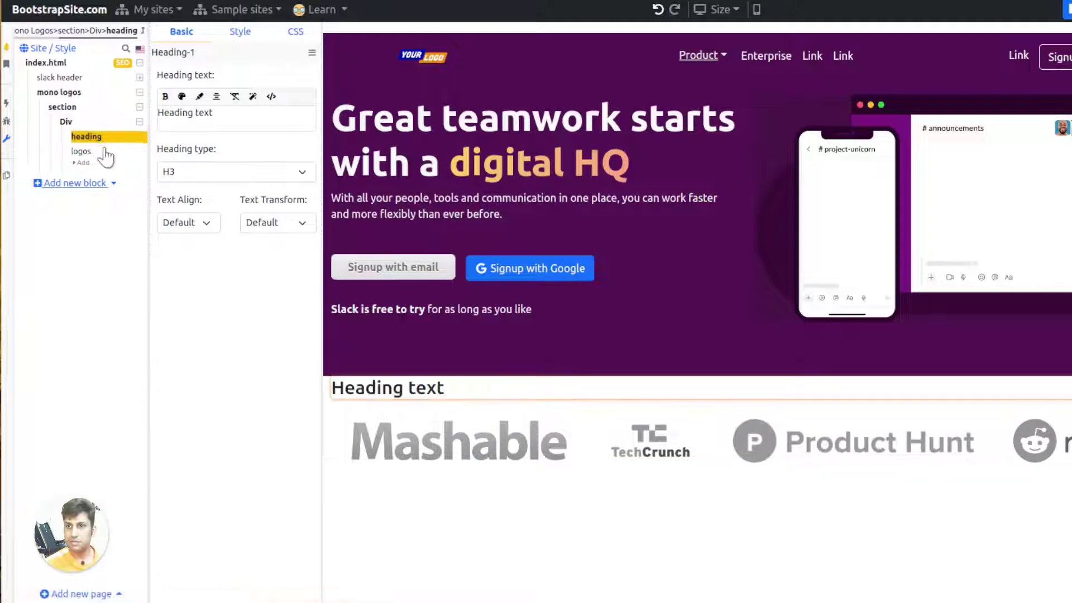
pyautogui.tripleClick(417, 386)
pyautogui.hotkey('ctrl', 'v')
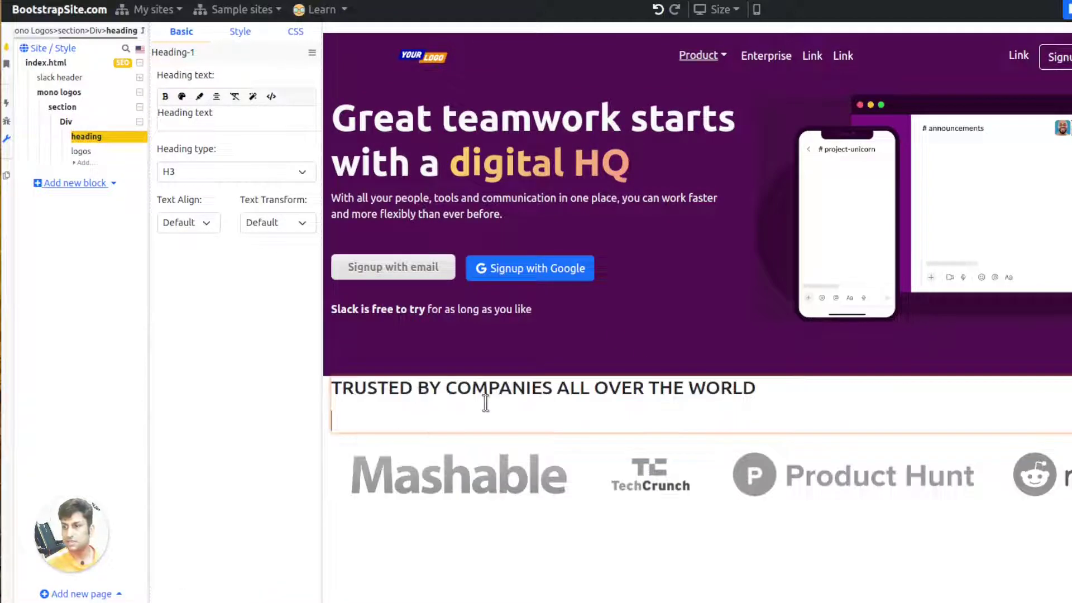
# Add the classes my-5 and text-center to the Div that holds the trusted-by heading and logos
pyautogui.click(66, 121)
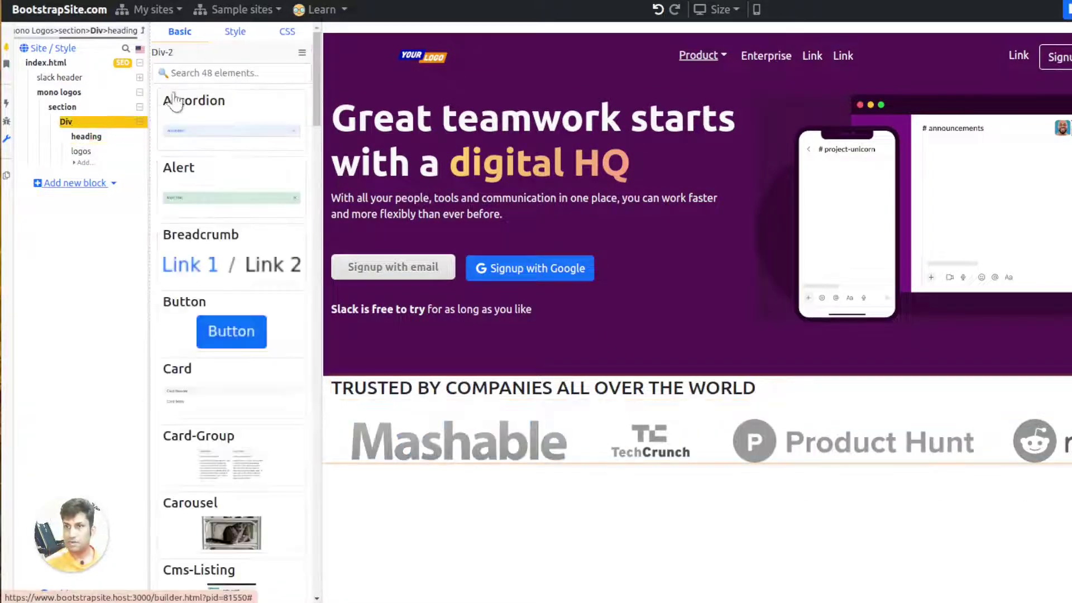
pyautogui.click(295, 32)
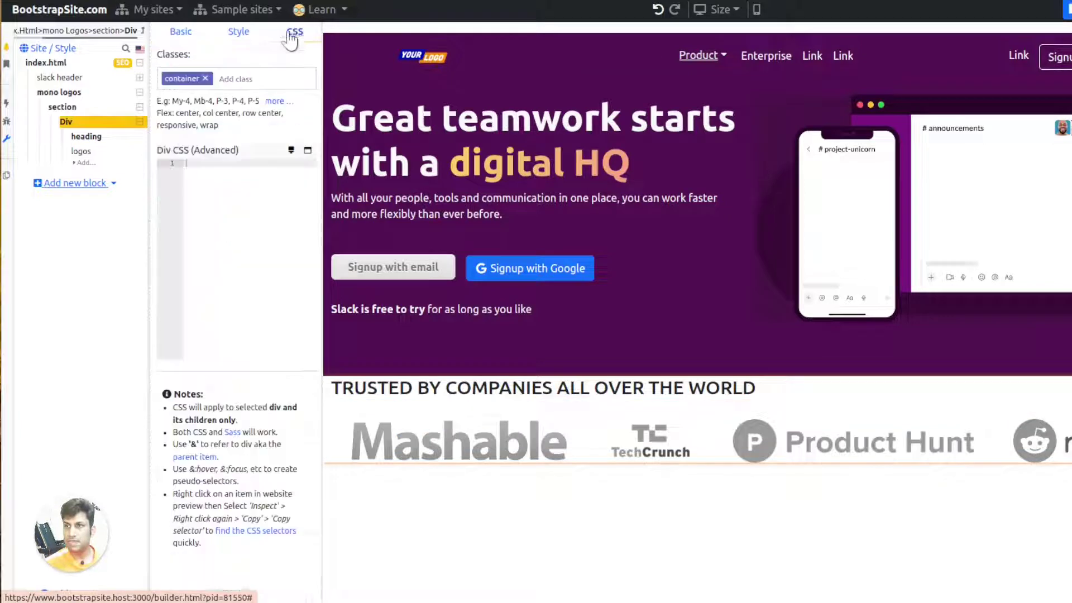
pyautogui.click(237, 80)
pyautogui.write('my-5')
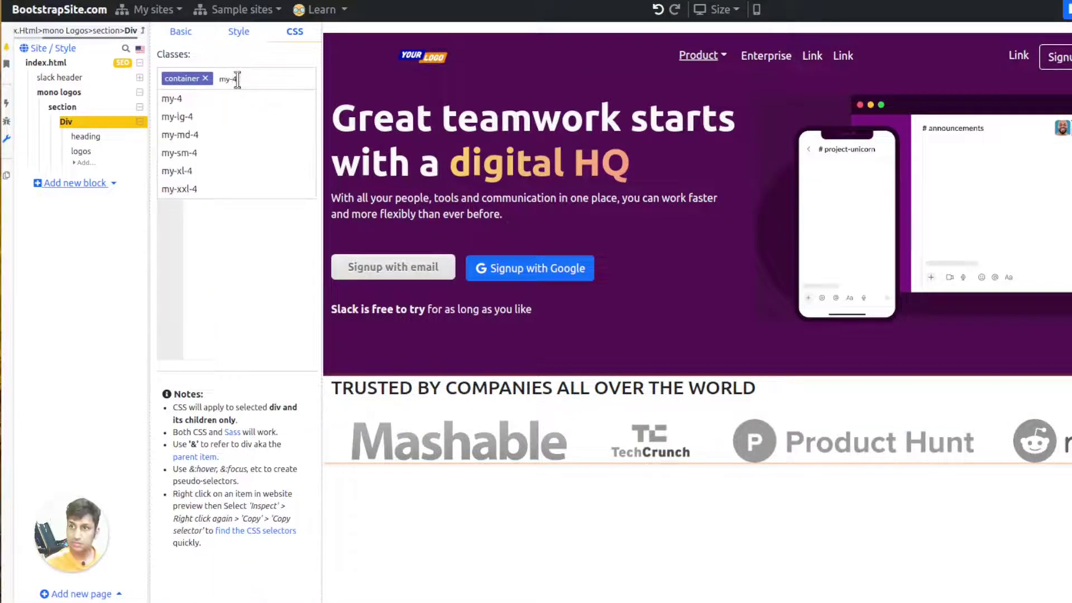
pyautogui.press('Return')
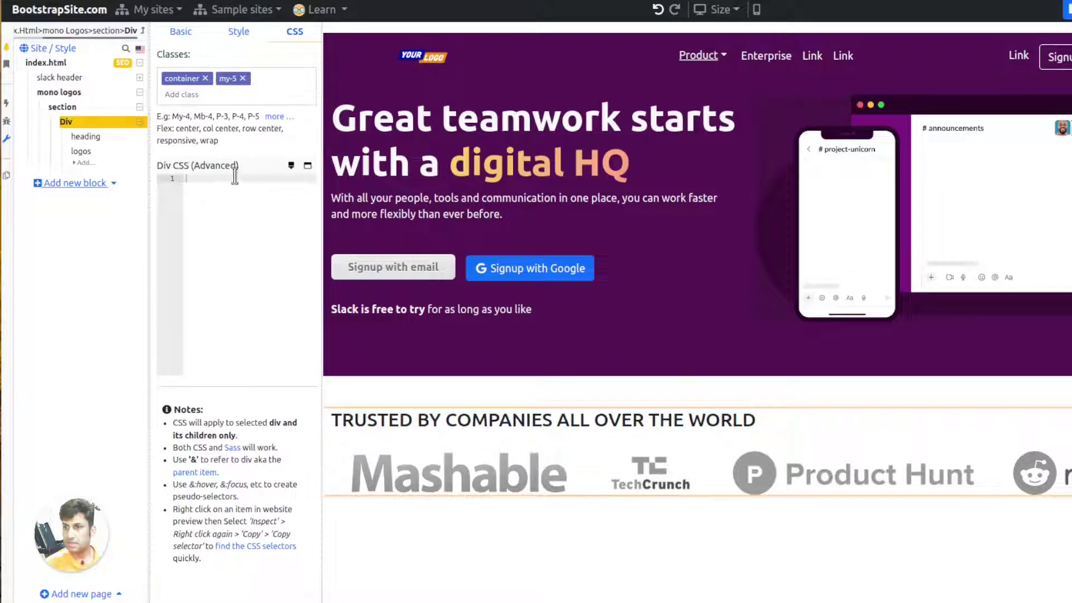
pyautogui.write('text-center')
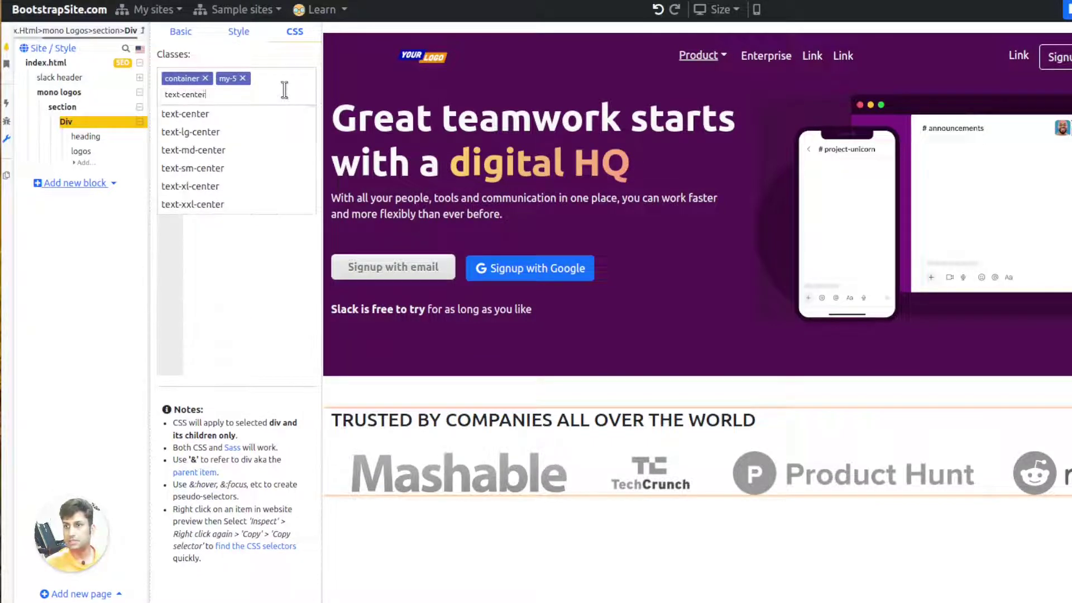
pyautogui.press('Return')
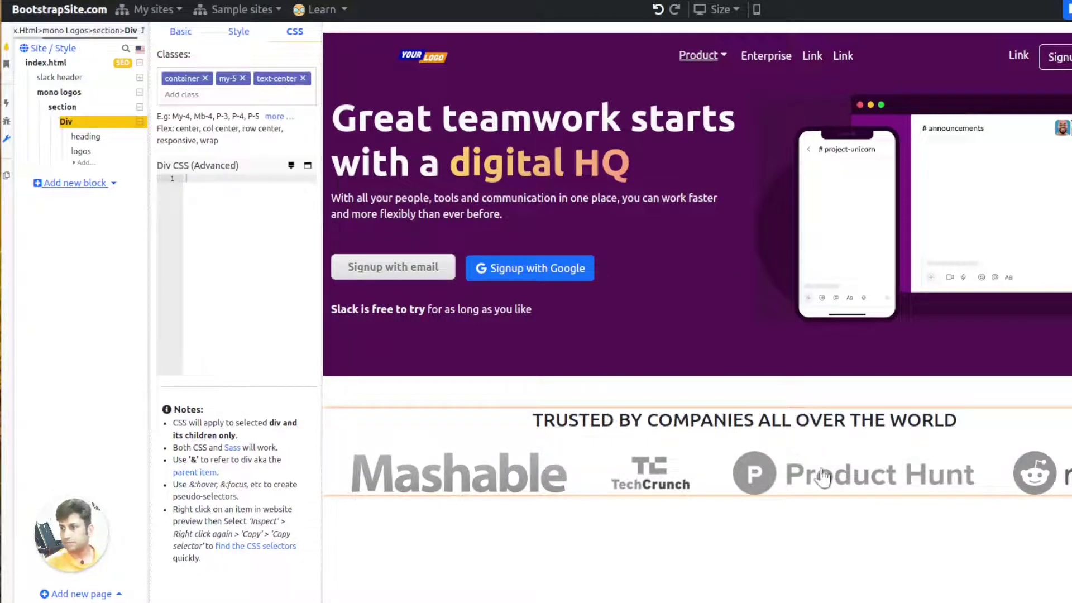
# Copy the seek logo's image address from the Slack homepage and return to BootstrapSite
pyautogui.hotkey('ctrl', 'Tab')
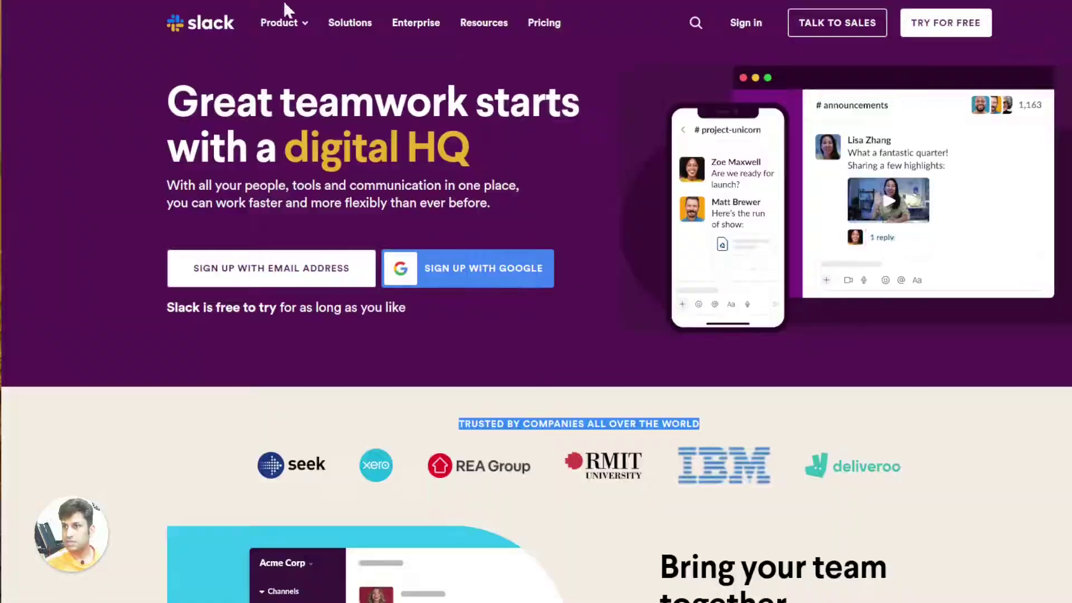
pyautogui.rightClick(300, 469)
pyautogui.click(335, 283)
pyautogui.hotkey('ctrl', 'Tab')
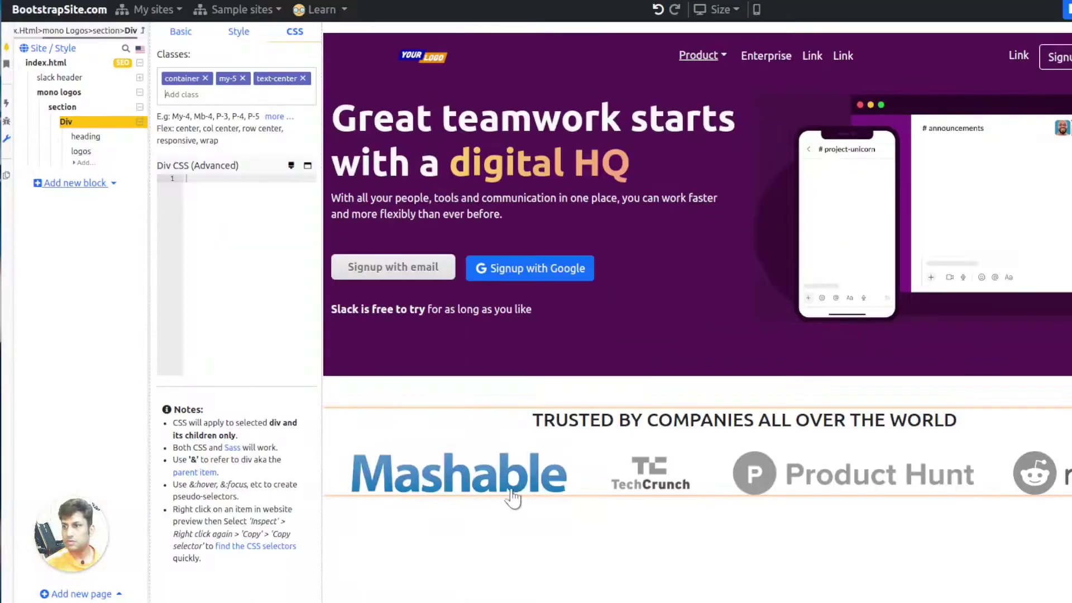
# Delete the Mashable logo, add the seek logo from the copied image link, and move it to the start of the logo list
pyautogui.click(505, 499)
pyautogui.click(180, 33)
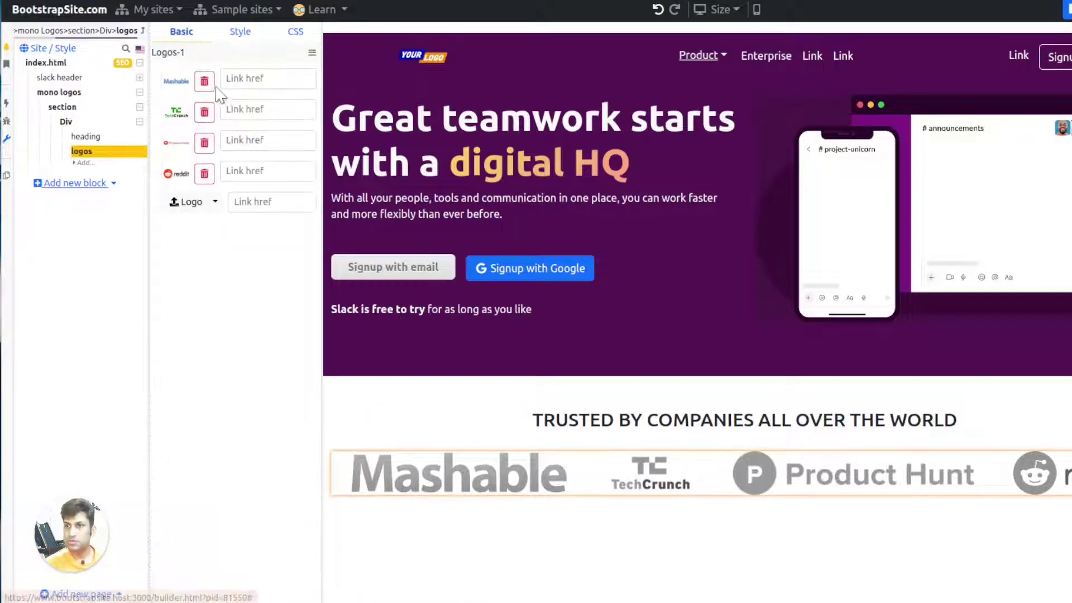
pyautogui.click(205, 82)
pyautogui.click(214, 171)
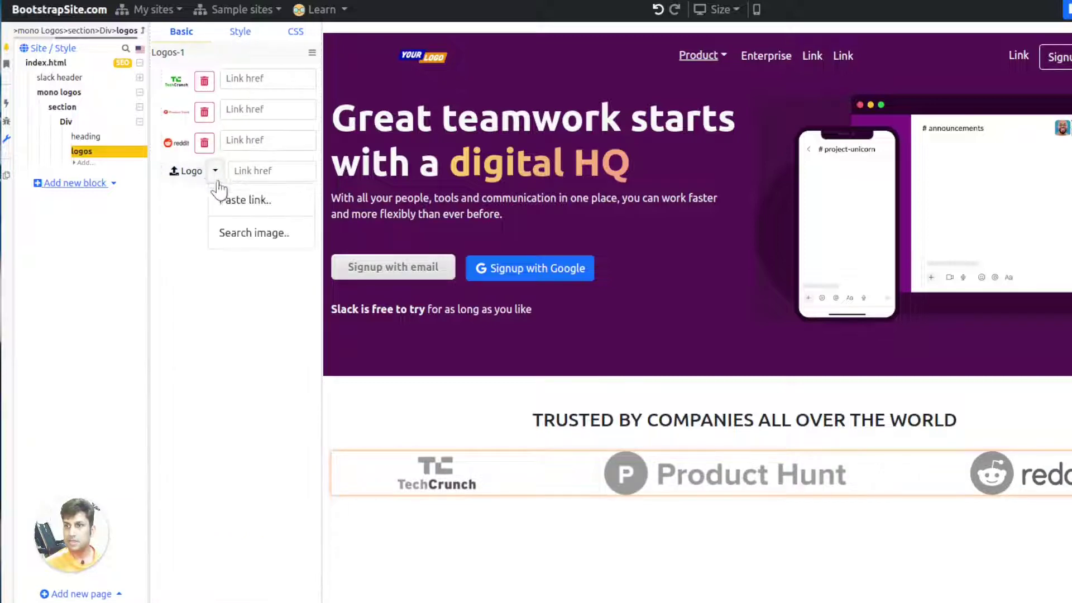
pyautogui.click(245, 199)
pyautogui.click(700, 72)
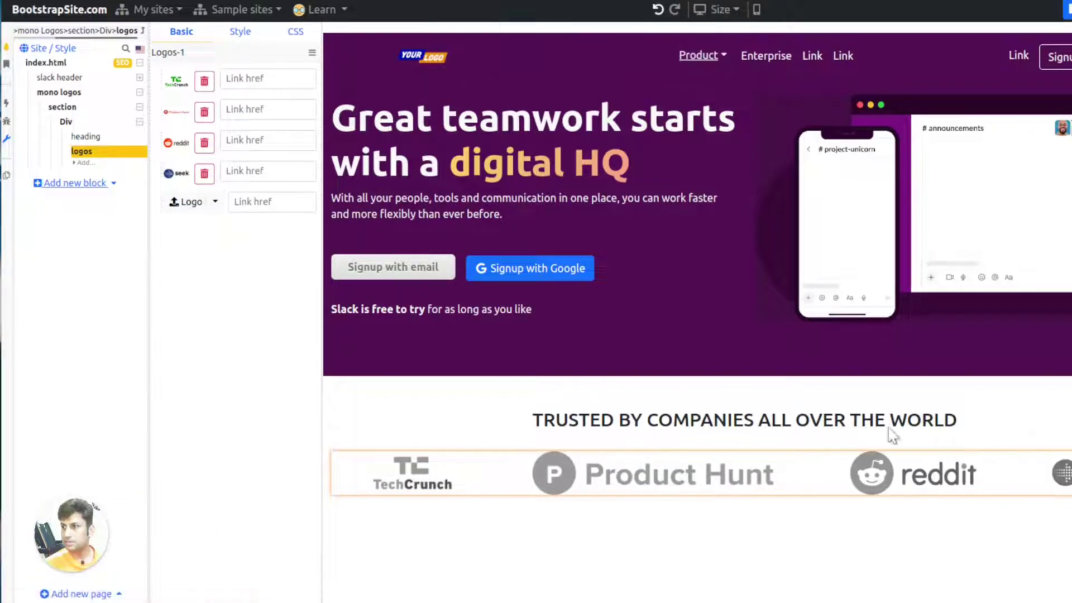
pyautogui.moveTo(161, 201); pyautogui.dragTo(178, 75)
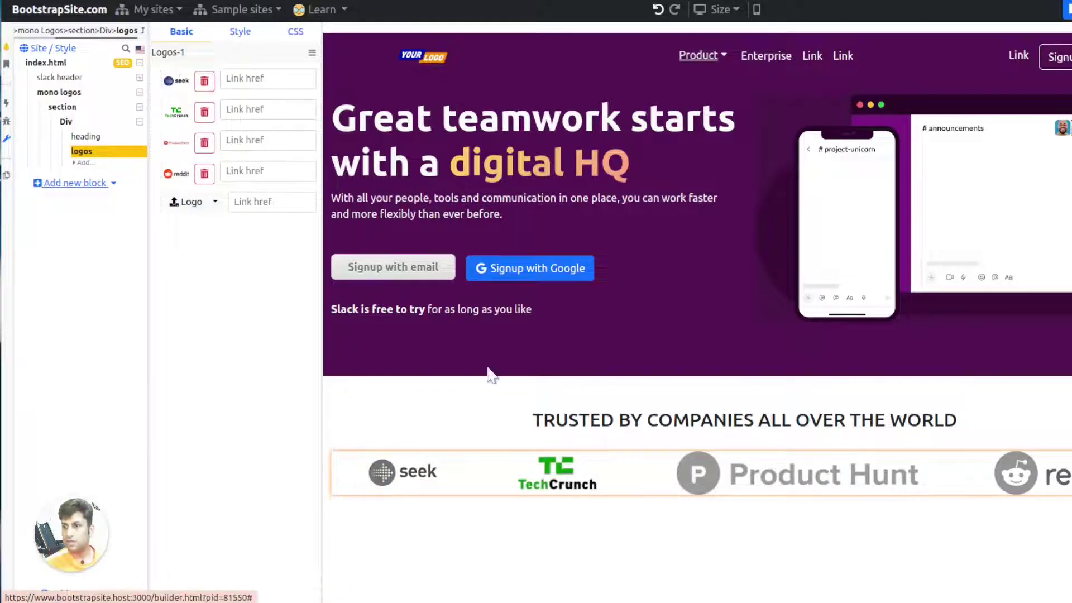
# Examine the alternating image-and-text feature sections below the logos on the Slack homepage
pyautogui.hotkey('alt', 'Tab')
pyautogui.scroll(-7, 355, 144)
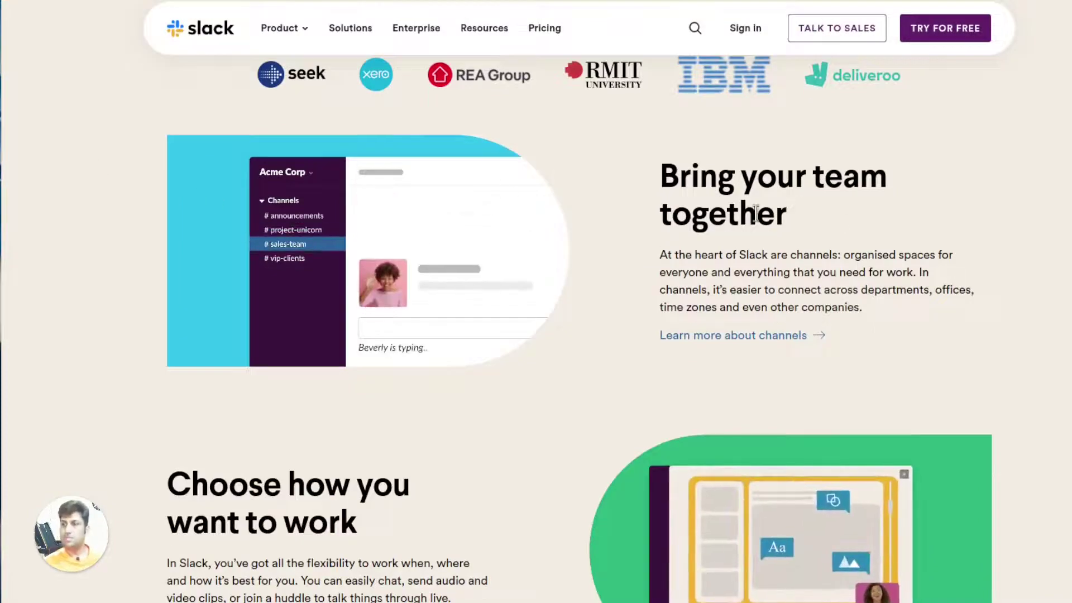
pyautogui.scroll(-1, 522, 413)
pyautogui.scroll(-3, 521, 413)
pyautogui.scroll(2, 525, 447)
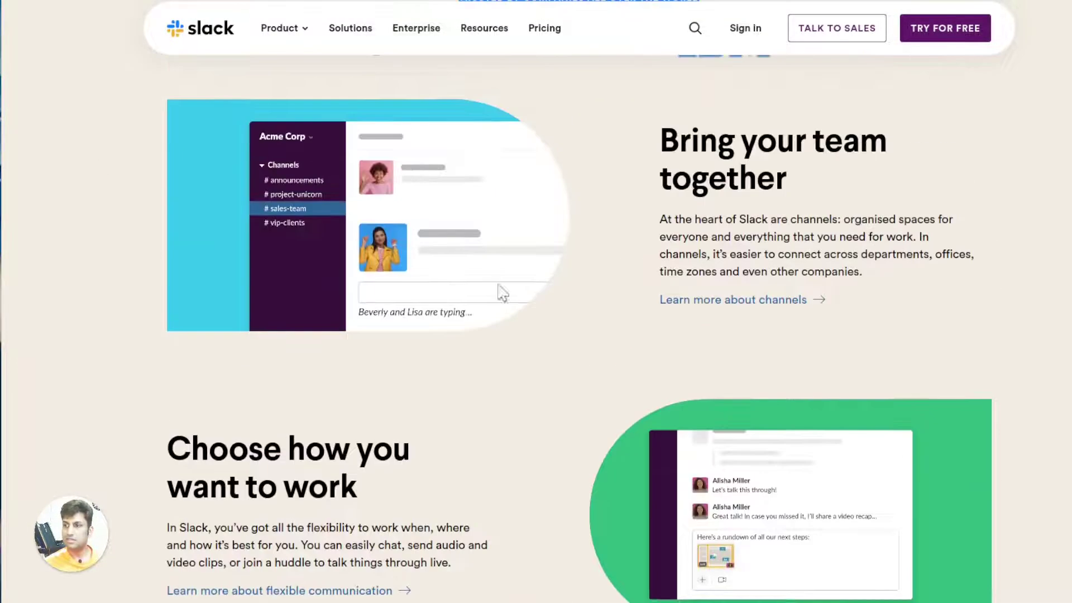
pyautogui.scroll(-3, 526, 519)
pyautogui.scroll(4, 663, 519)
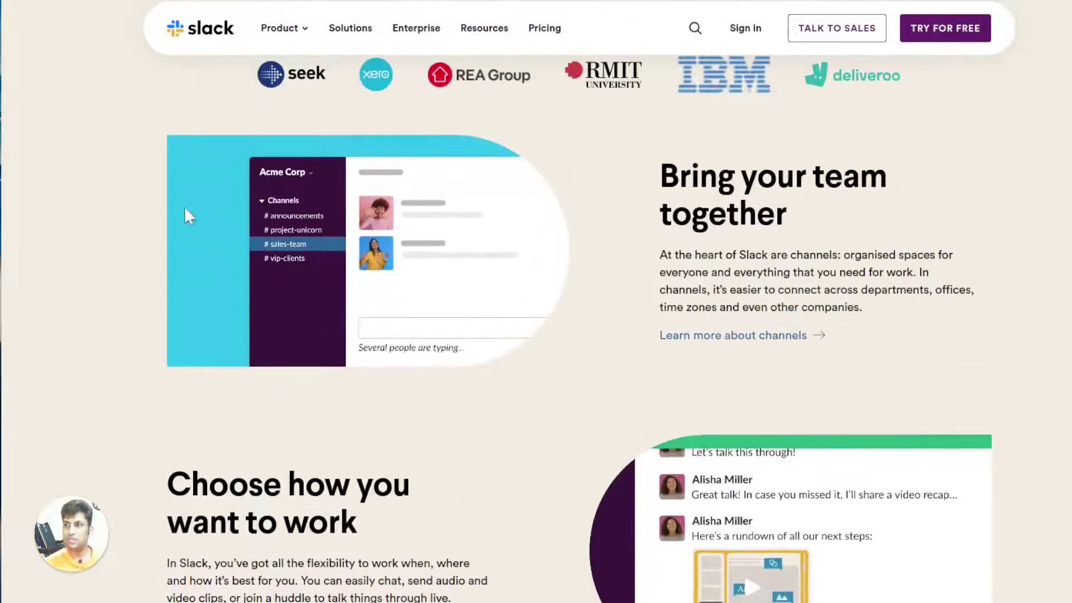
pyautogui.scroll(-1, 637, 503)
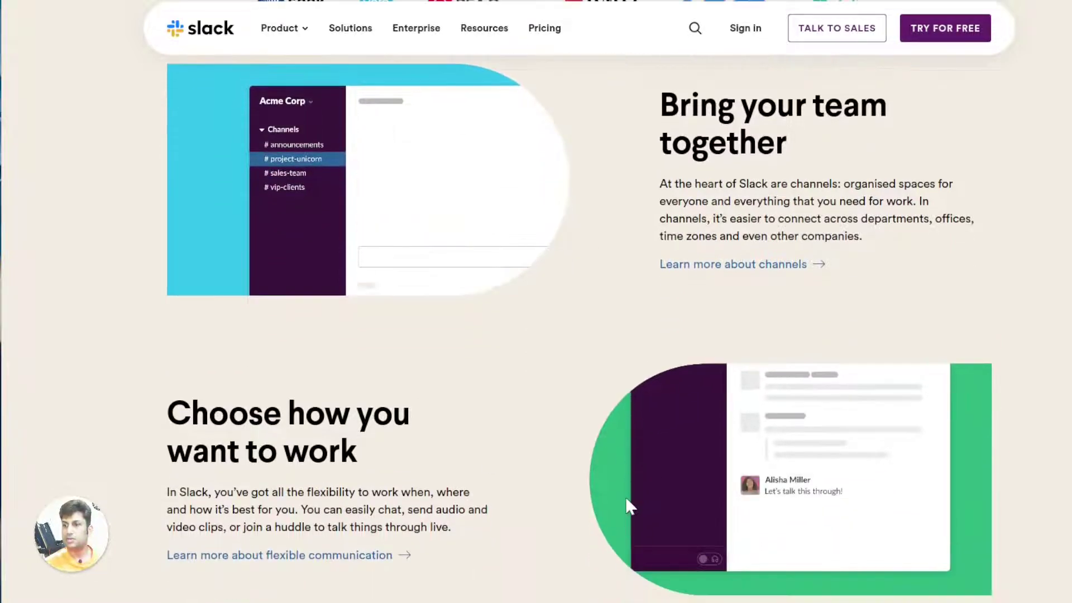
pyautogui.scroll(-3, 614, 435)
pyautogui.scroll(5, 598, 442)
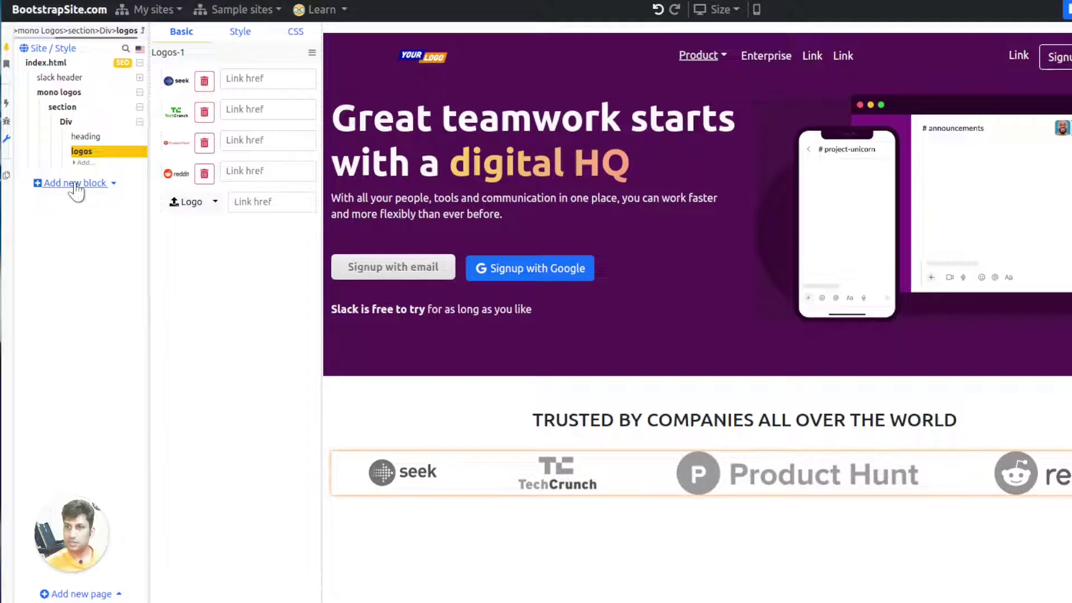
# Add the "Features Zigzag" template block from the Features category below the mono logos block
pyautogui.click(77, 183)
pyautogui.click(88, 233)
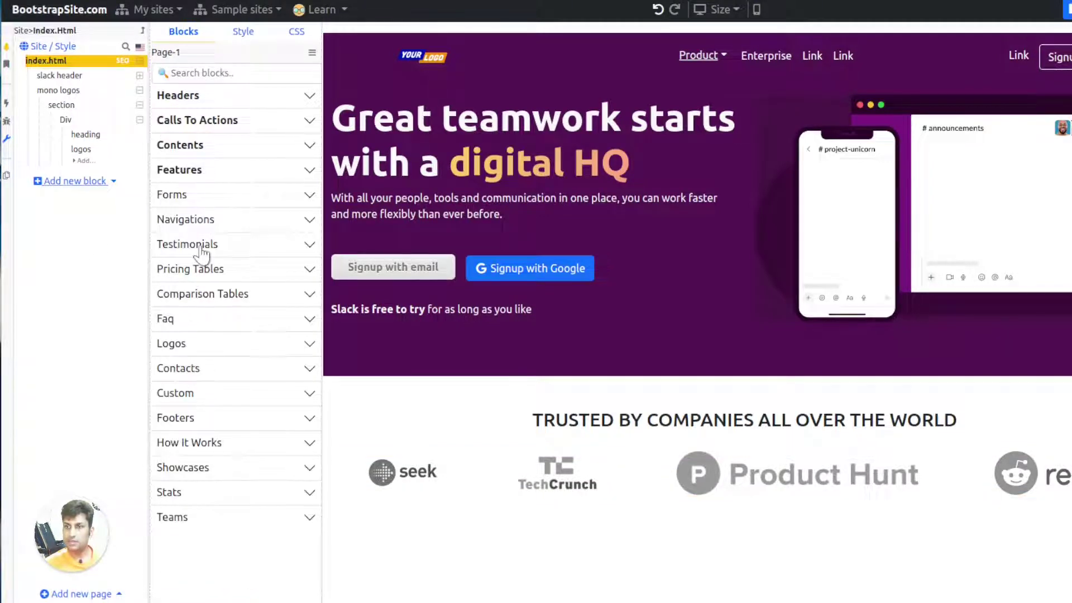
pyautogui.click(212, 180)
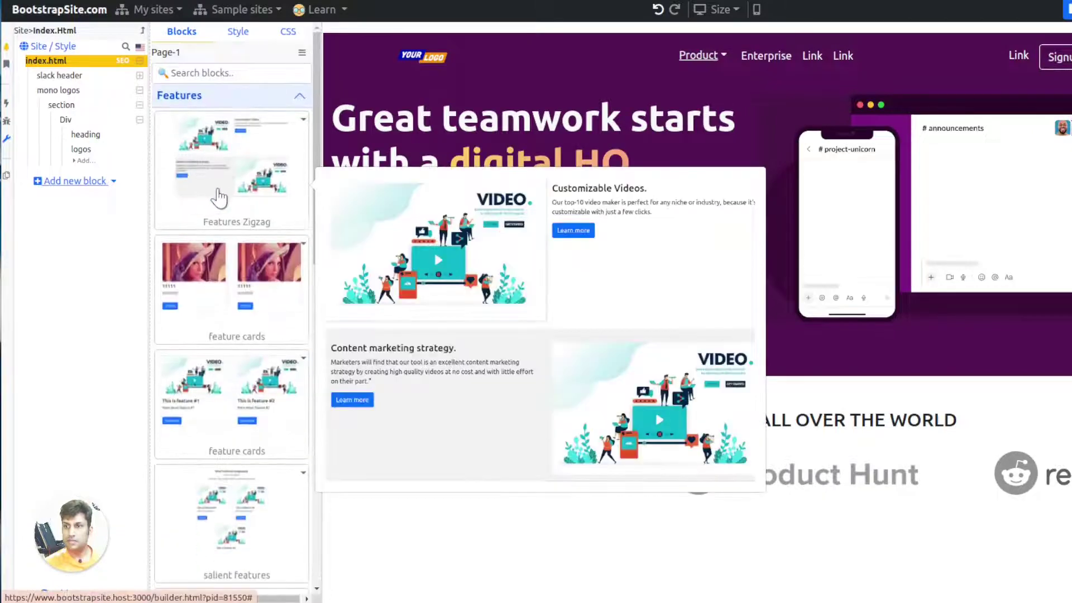
pyautogui.click(218, 196)
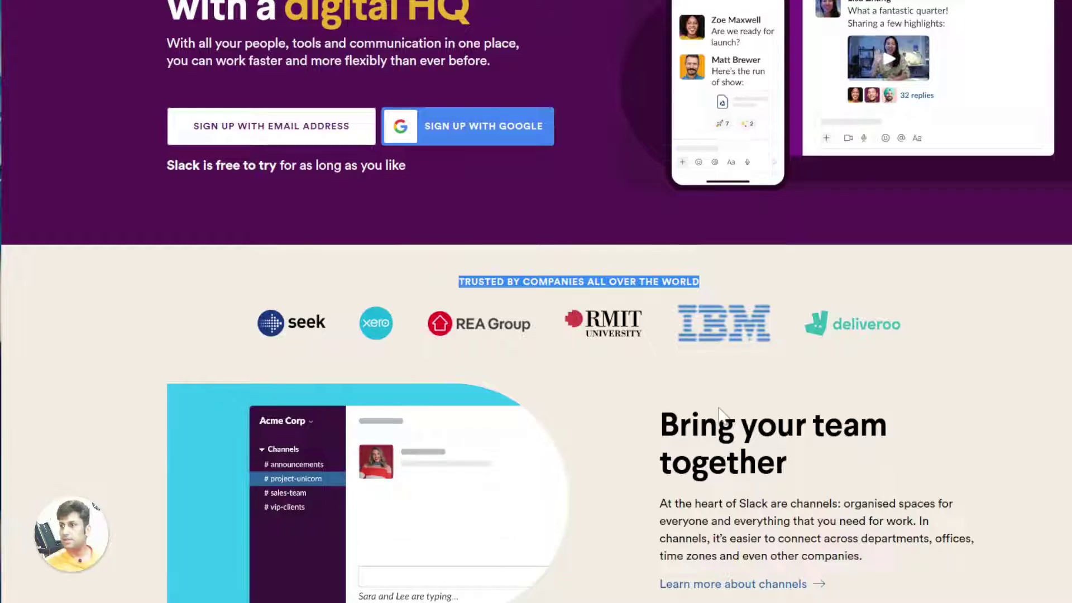
# Replace the first feature's title with "Bring your team together" copied from the Slack homepage
pyautogui.doubleClick(726, 427)
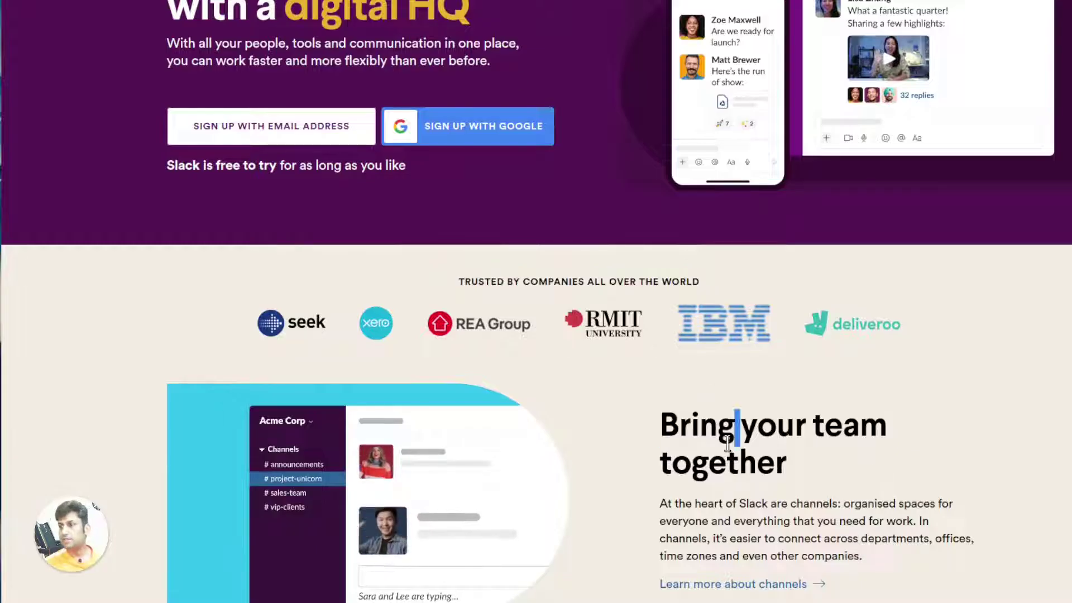
pyautogui.tripleClick(728, 441)
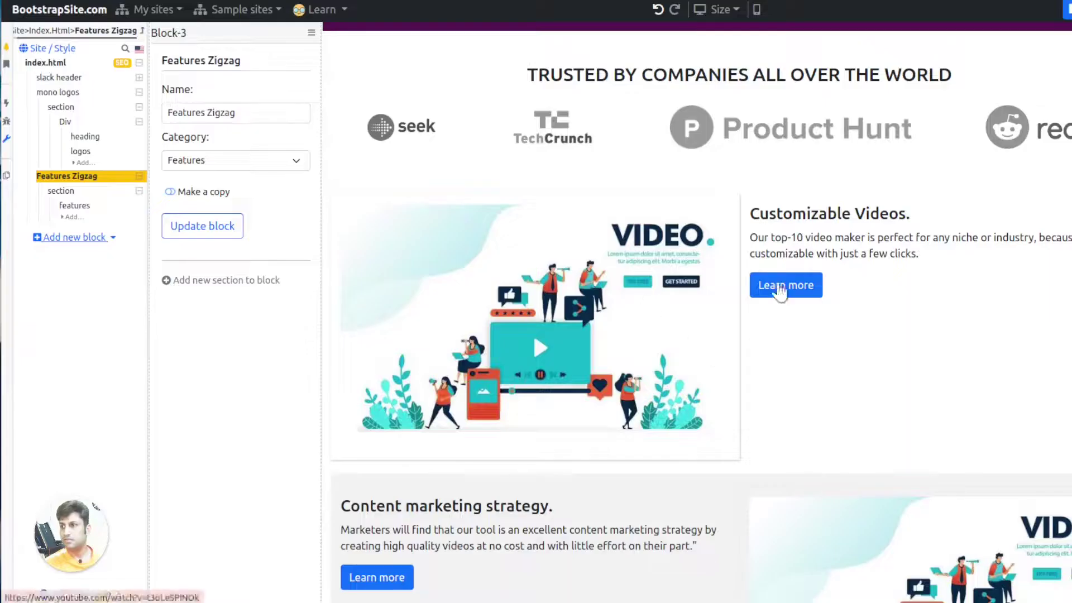
pyautogui.click(838, 215)
pyautogui.tripleClick(835, 213)
pyautogui.hotkey('ctrl', 'v')
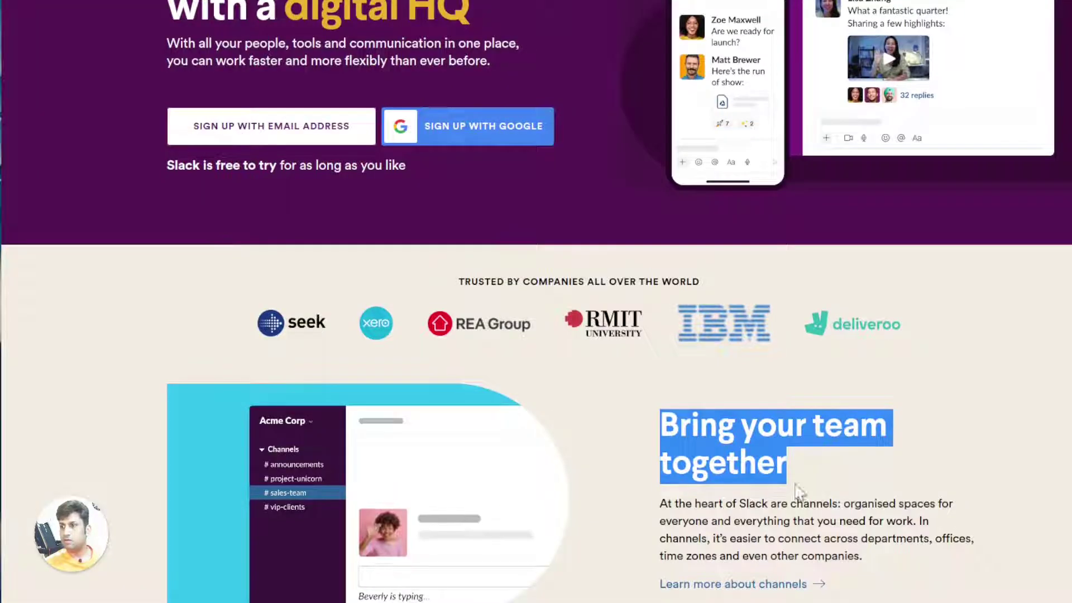
# Replace the first feature's description with the "At the heart of Slack are channels" paragraph copied from the Slack homepage
pyautogui.click(786, 505)
pyautogui.tripleClick(786, 507)
pyautogui.hotkey('ctrl', 'c')
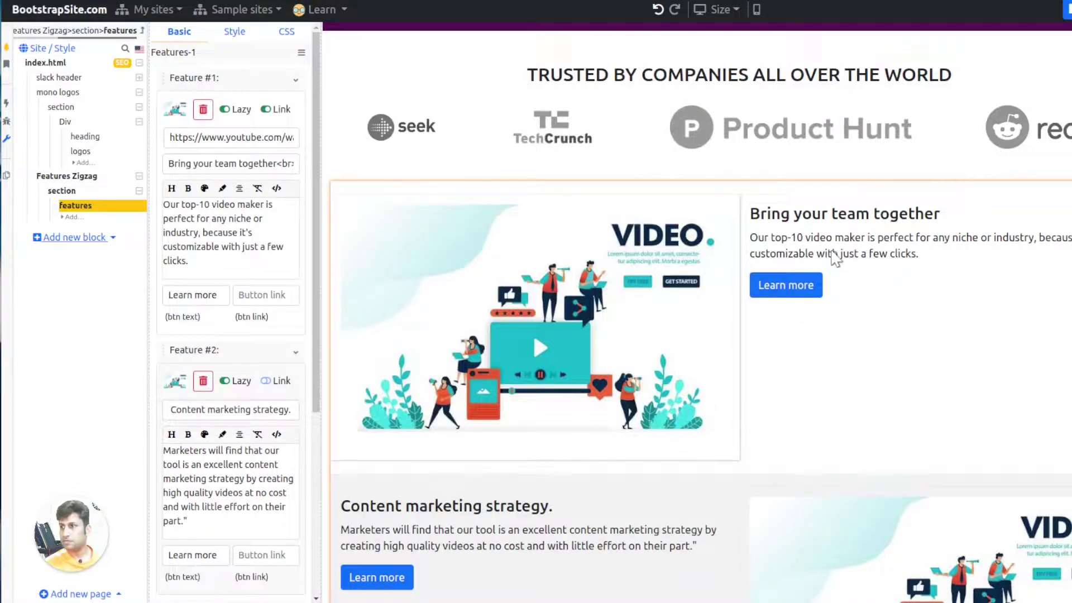
pyautogui.tripleClick(835, 257)
pyautogui.hotkey('ctrl', 'v')
pyautogui.click(871, 373)
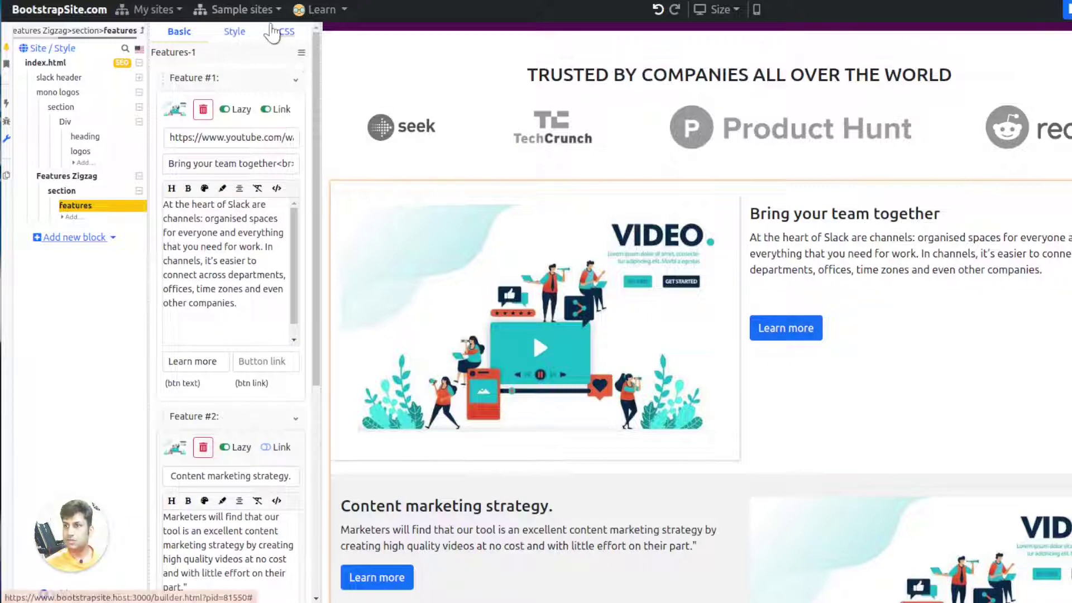
# Change the features' button class from btn-primary to btn-link and switch to the Slack homepage
pyautogui.click(286, 31)
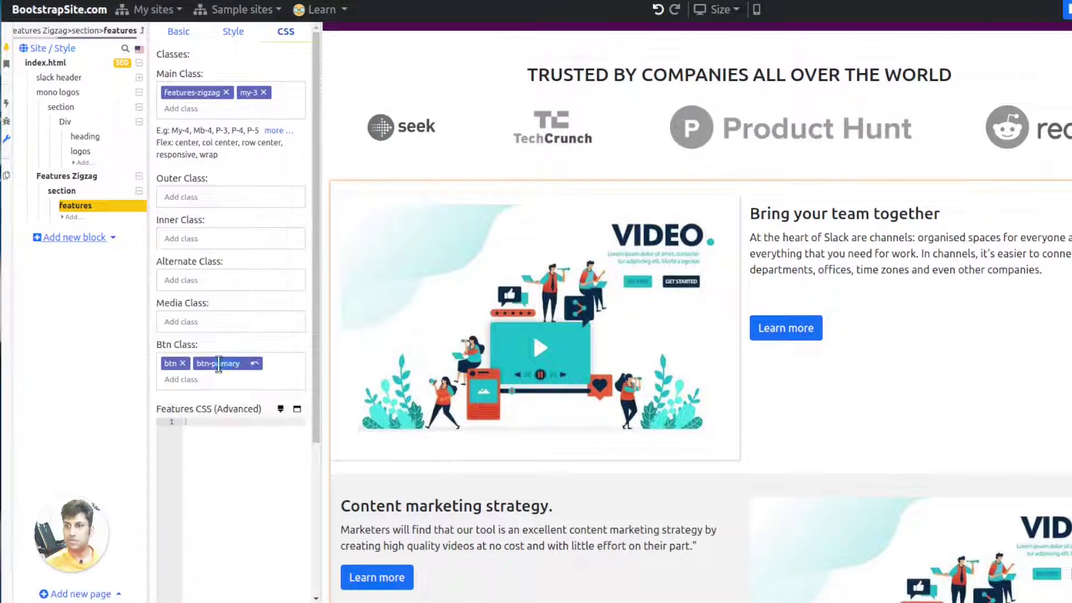
pyautogui.write('ink')
pyautogui.press('Return')
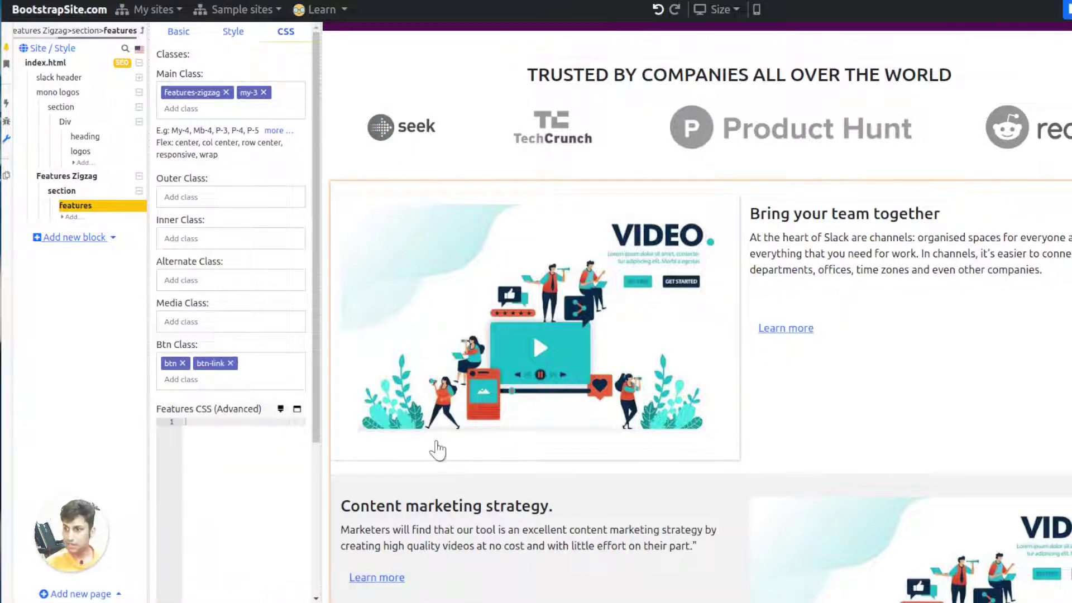
pyautogui.scroll(-1, 436, 447)
pyautogui.hotkey('alt', 'Tab')
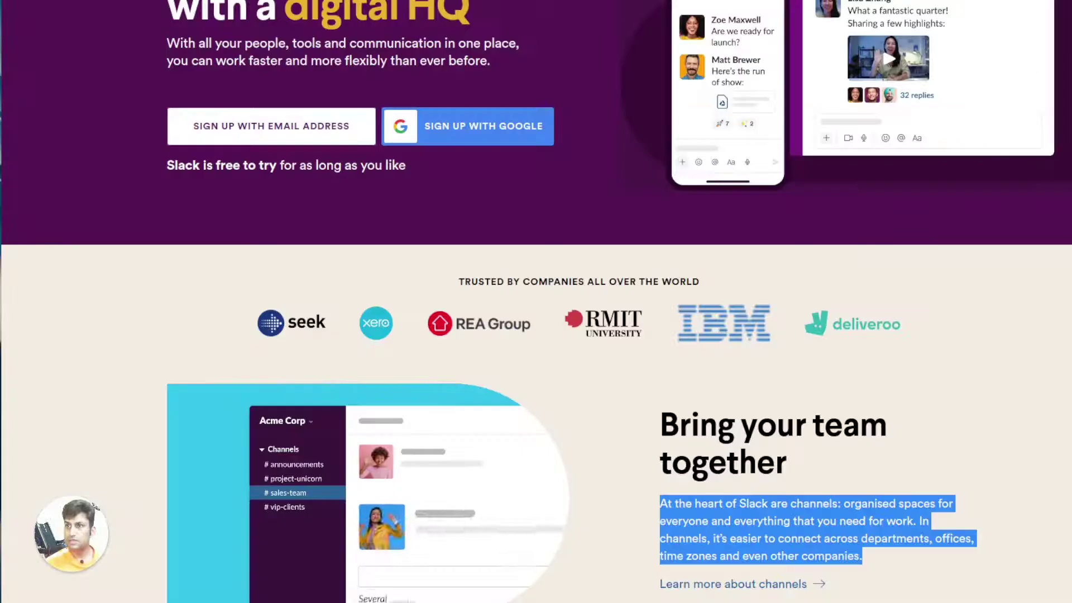
# Copy the address of the video beside "Bring your team together" on the Slack page
pyautogui.scroll(-3, 774, 414)
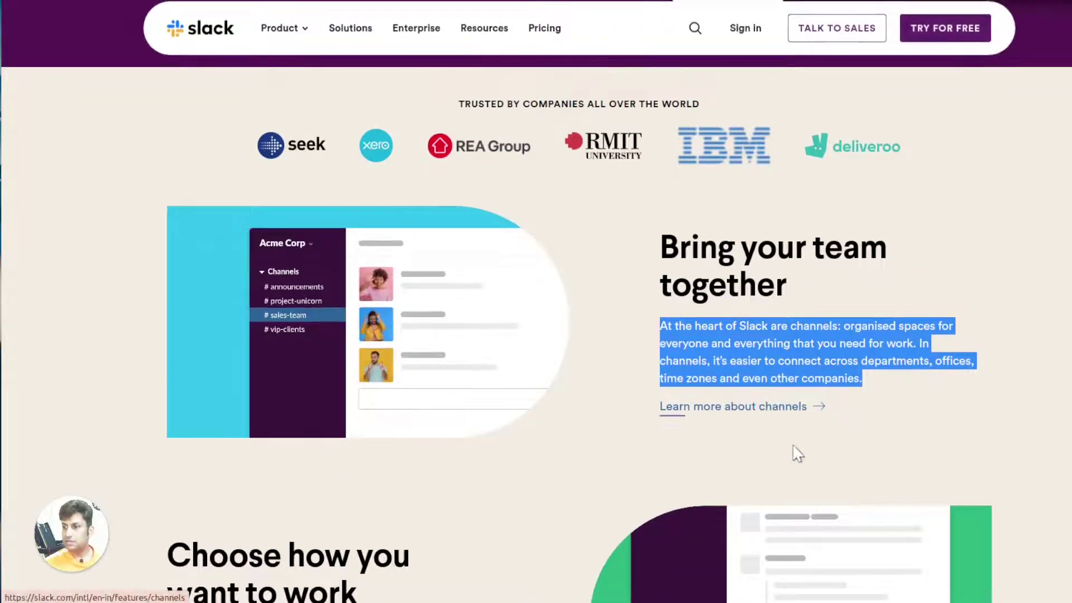
pyautogui.rightClick(331, 281)
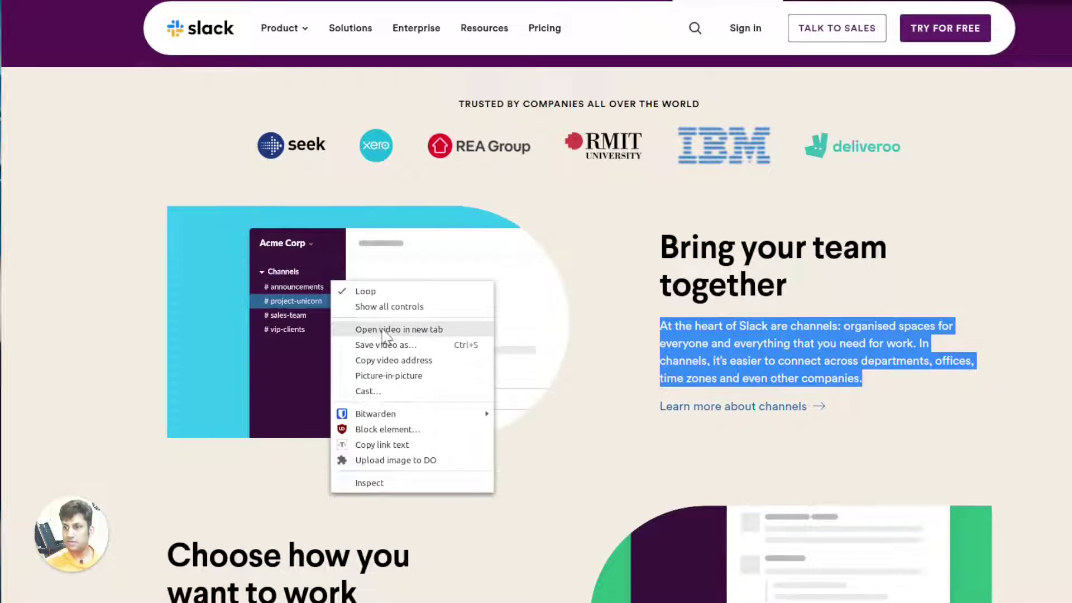
pyautogui.click(395, 361)
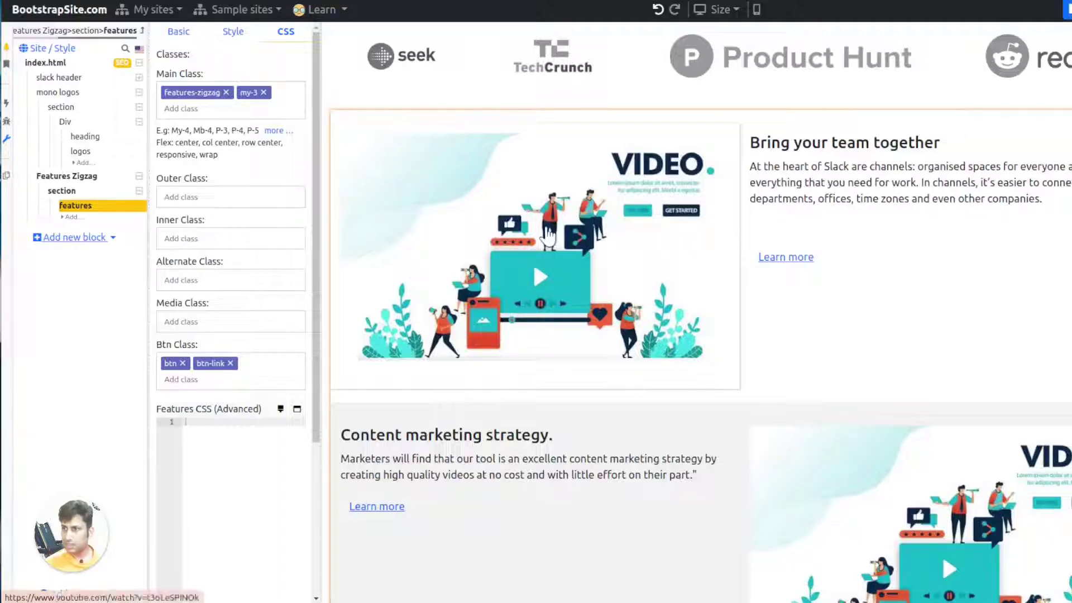
# Replace the media of Feature #1 in the Features Zigzag block with the video from the copied address
pyautogui.click(180, 31)
pyautogui.click(202, 106)
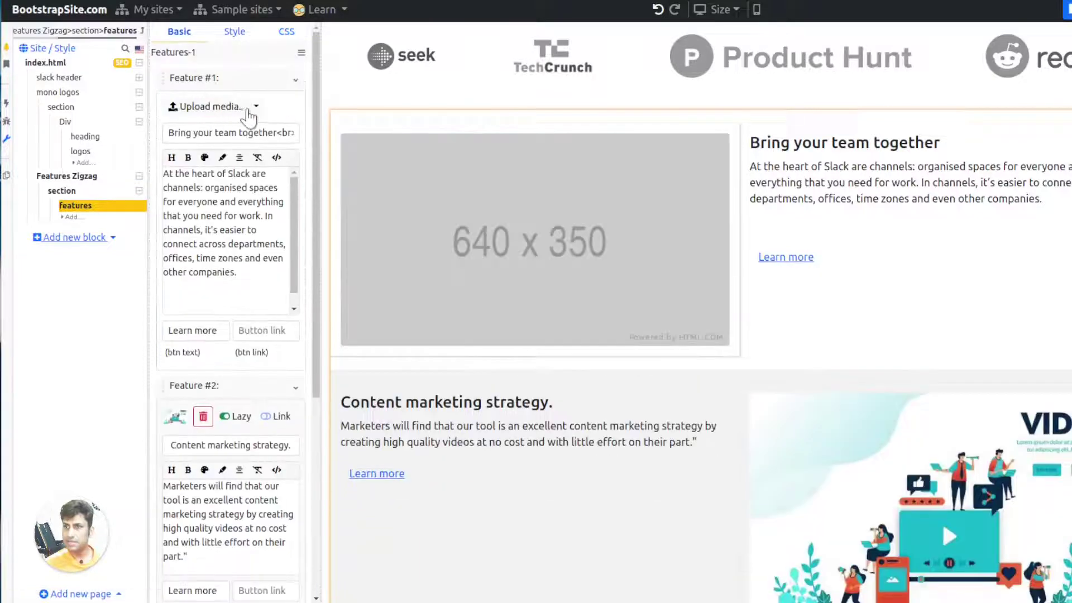
pyautogui.click(256, 106)
pyautogui.click(286, 135)
pyautogui.hotkey('ctrl', 'v')
pyautogui.click(697, 72)
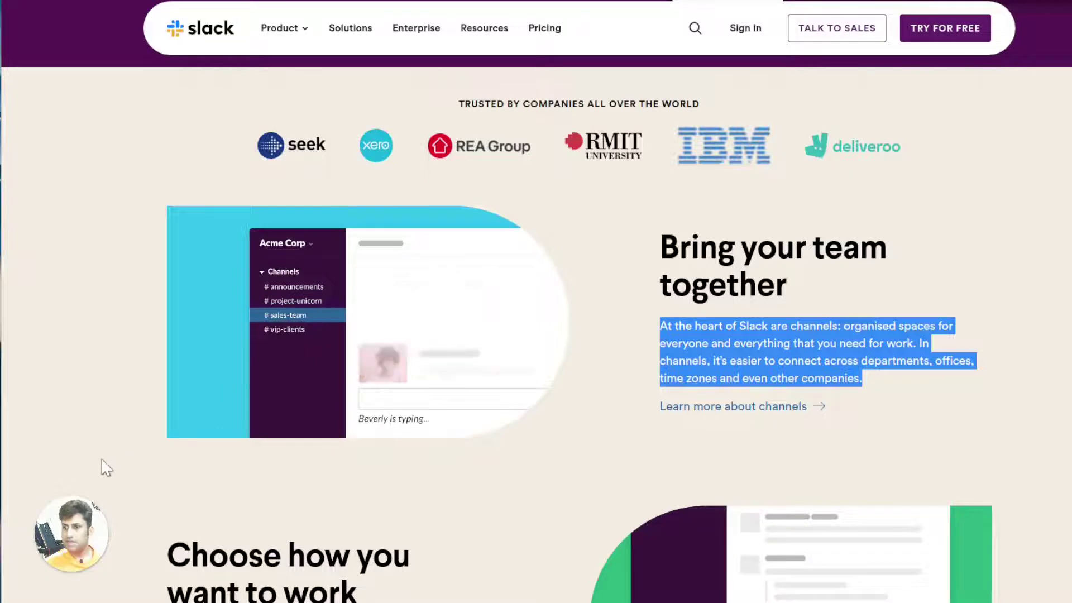
# Sample the beige page background on the Slack site with the colour picker and copy its hex code F4EDE4
pyautogui.rightClick(100, 463)
pyautogui.click(770, 101)
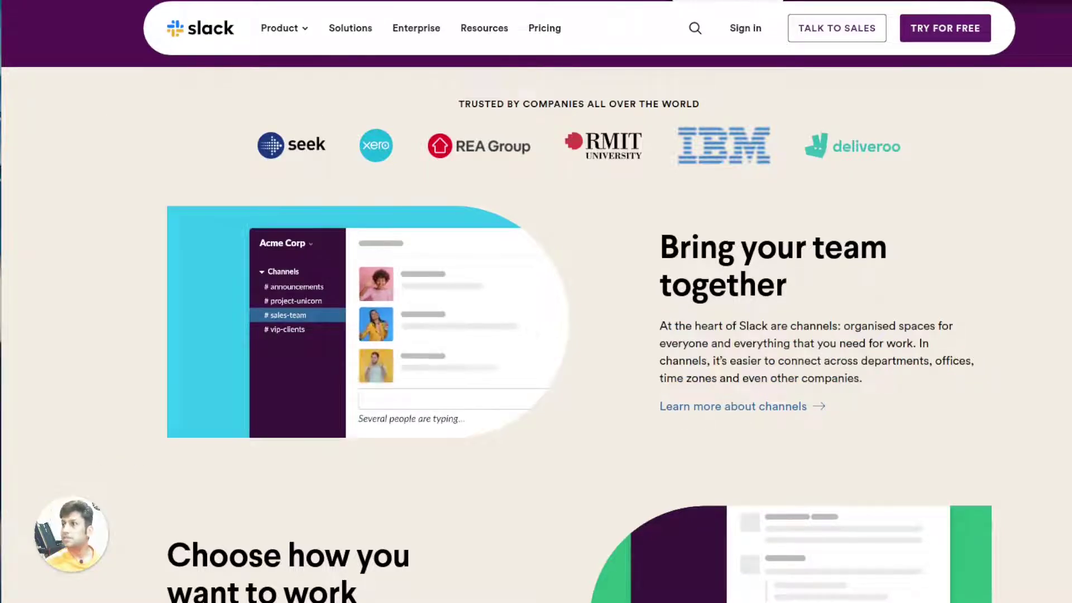
pyautogui.click(614, 203)
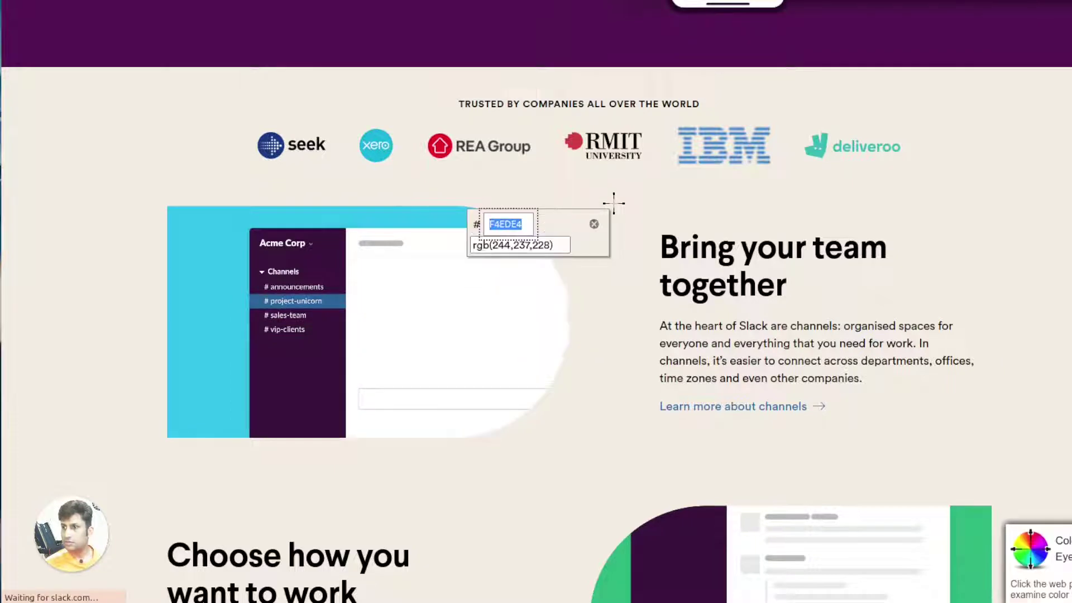
pyautogui.rightClick(513, 224)
pyautogui.click(551, 235)
pyautogui.hotkey('alt', 'Tab')
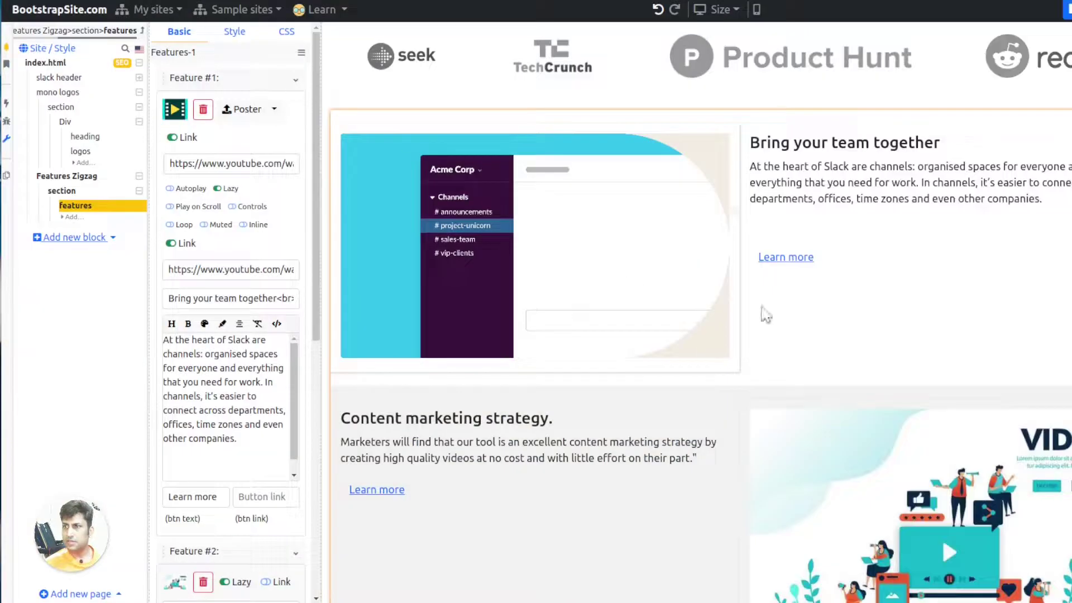
# Give the Features Zigzag section a Color background of #F4EDE4 in the site builder
pyautogui.click(63, 190)
pyautogui.click(234, 32)
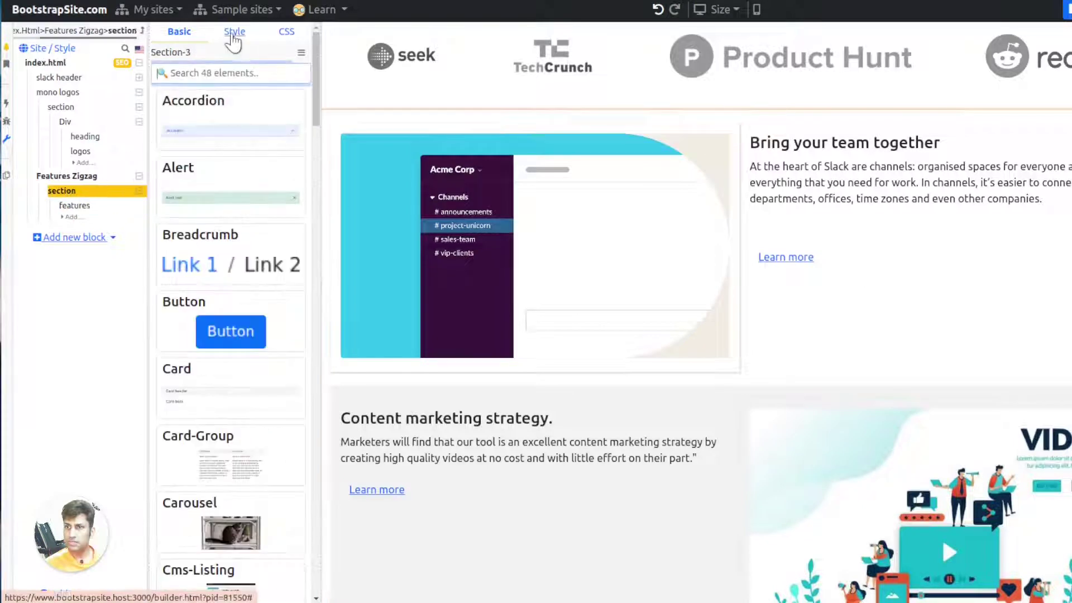
pyautogui.click(231, 219)
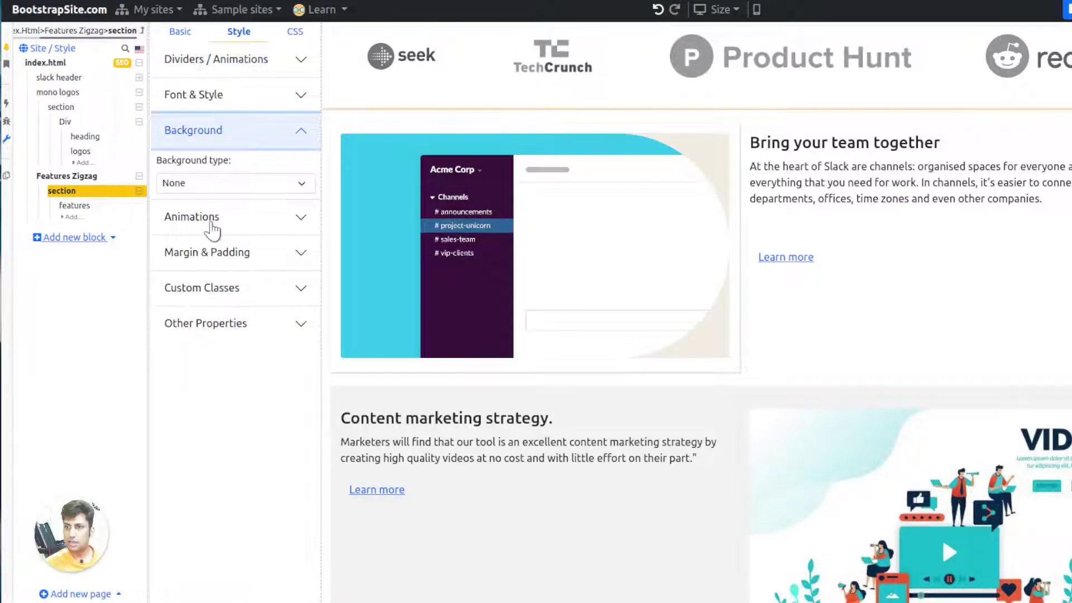
pyautogui.click(214, 183)
pyautogui.click(204, 223)
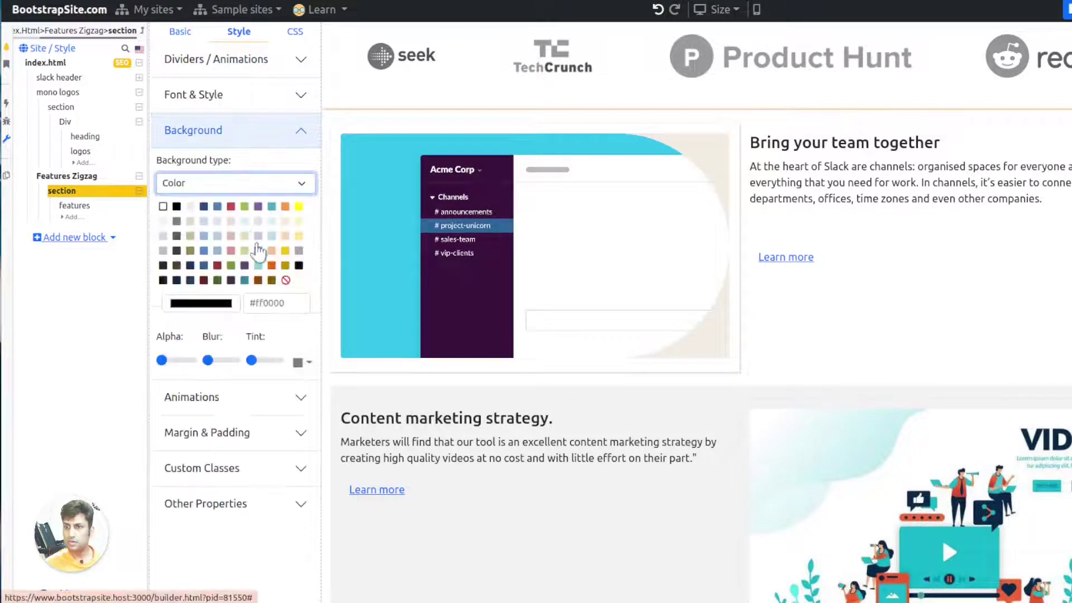
pyautogui.hotkey('ctrl', 'v')
pyautogui.press('Home')
pyautogui.write('#')
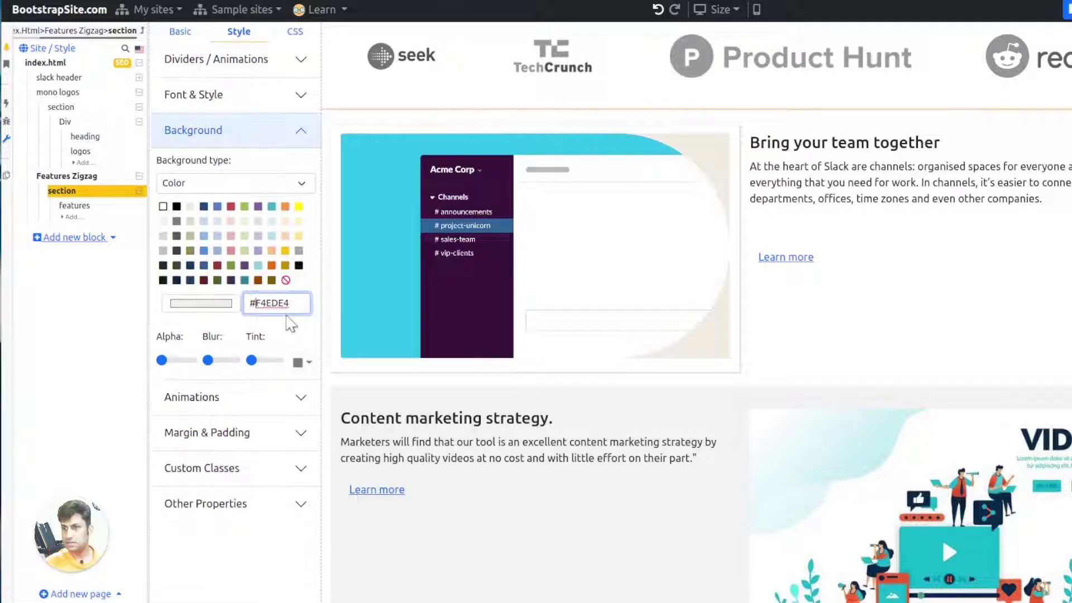
# Give the mono logos section a Color background of #F4EDE4
pyautogui.scroll(3, 475, 55)
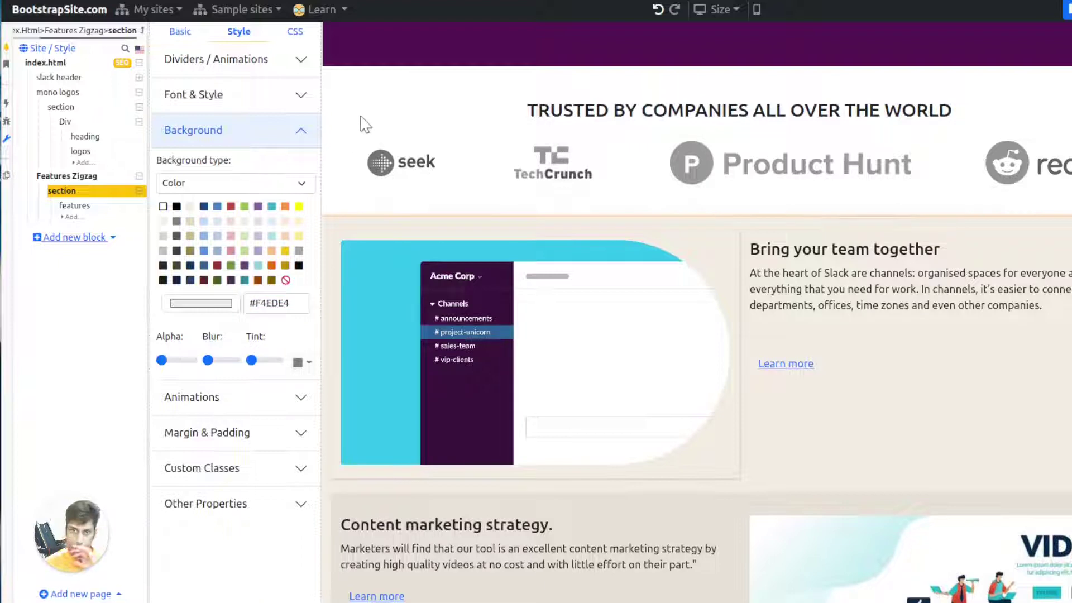
pyautogui.click(63, 108)
pyautogui.click(209, 220)
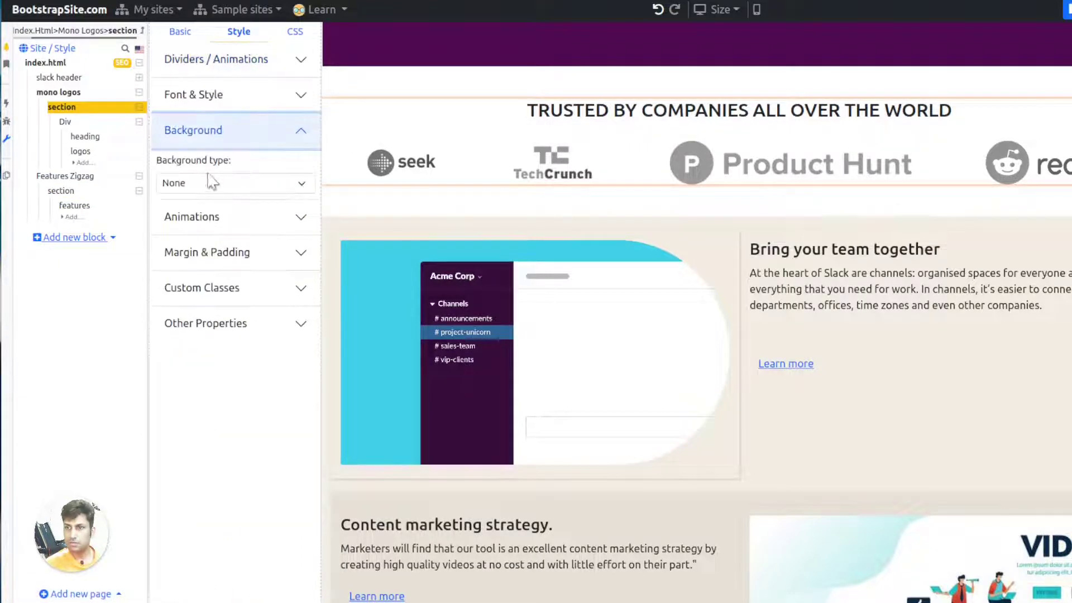
pyautogui.click(208, 185)
pyautogui.click(206, 223)
pyautogui.click(263, 303)
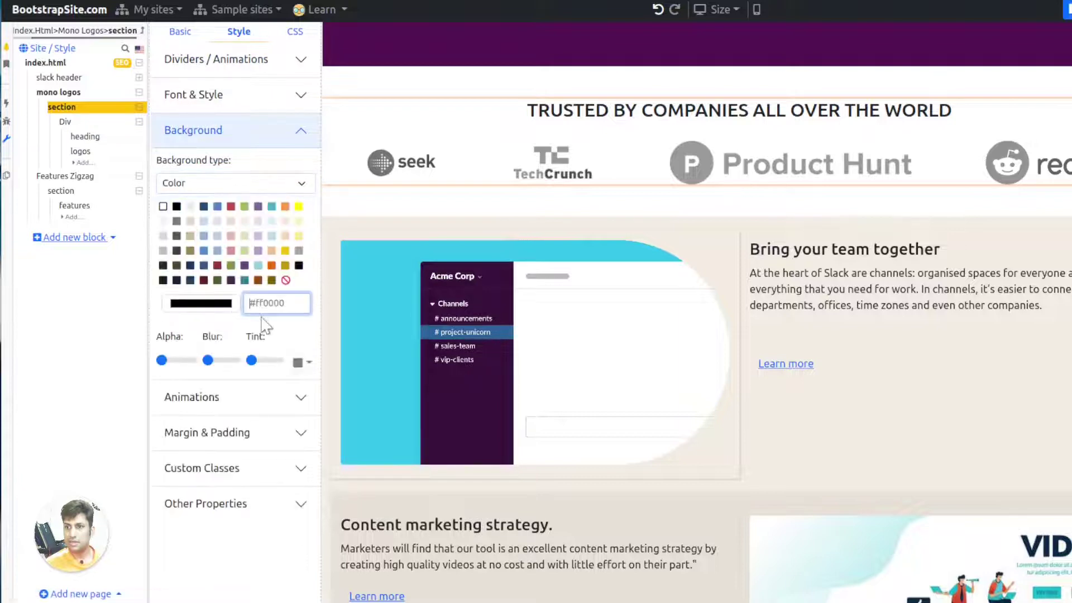
pyautogui.hotkey('ctrl', 'v')
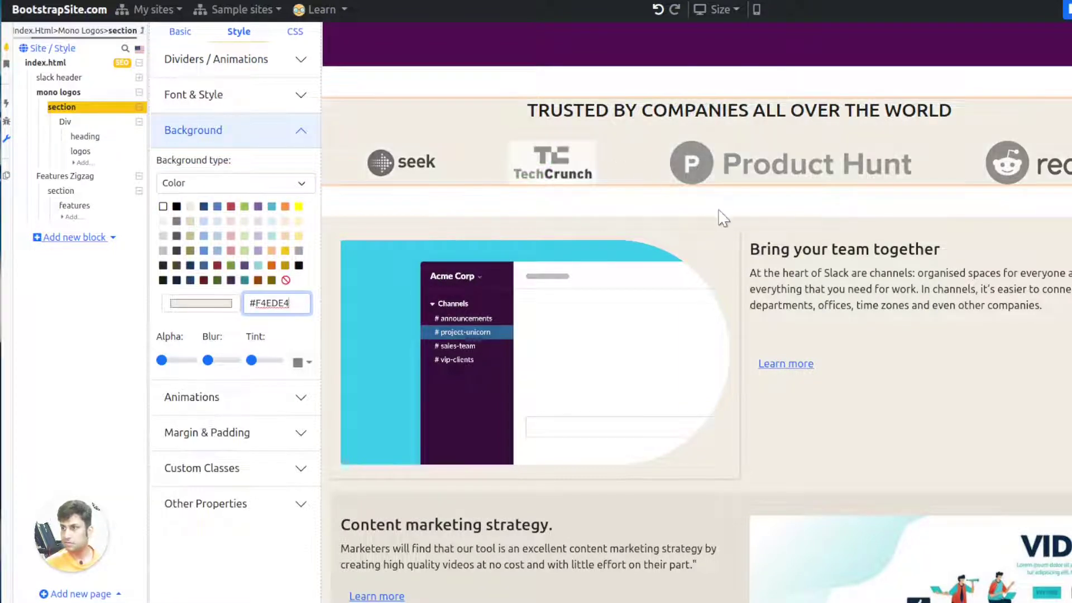
# Remove the my-5 class from the mono logos Div and the my-3 main class from the features element
pyautogui.click(718, 211)
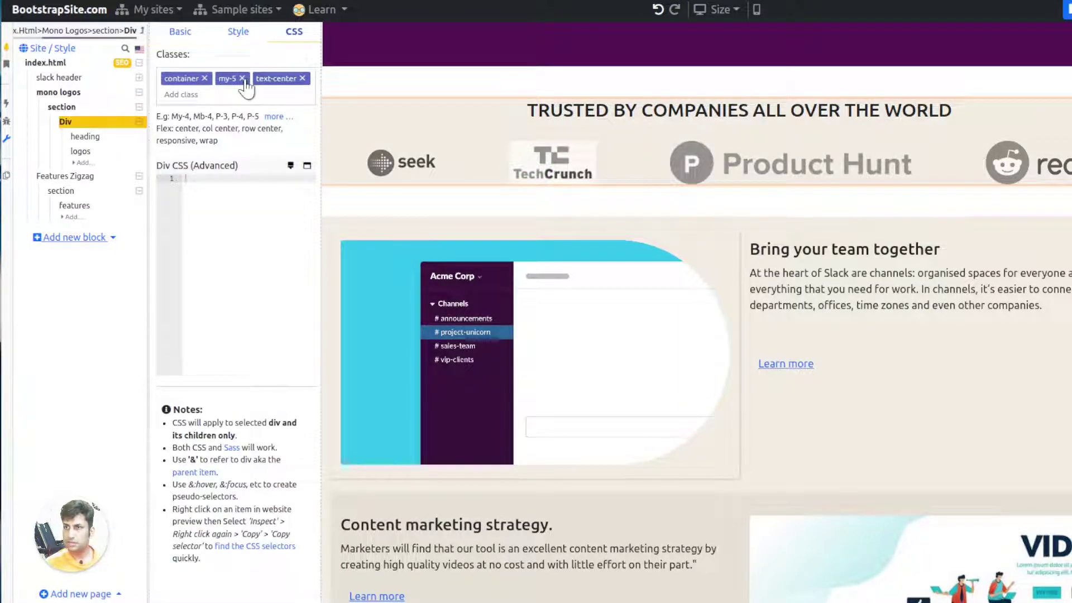
pyautogui.click(243, 79)
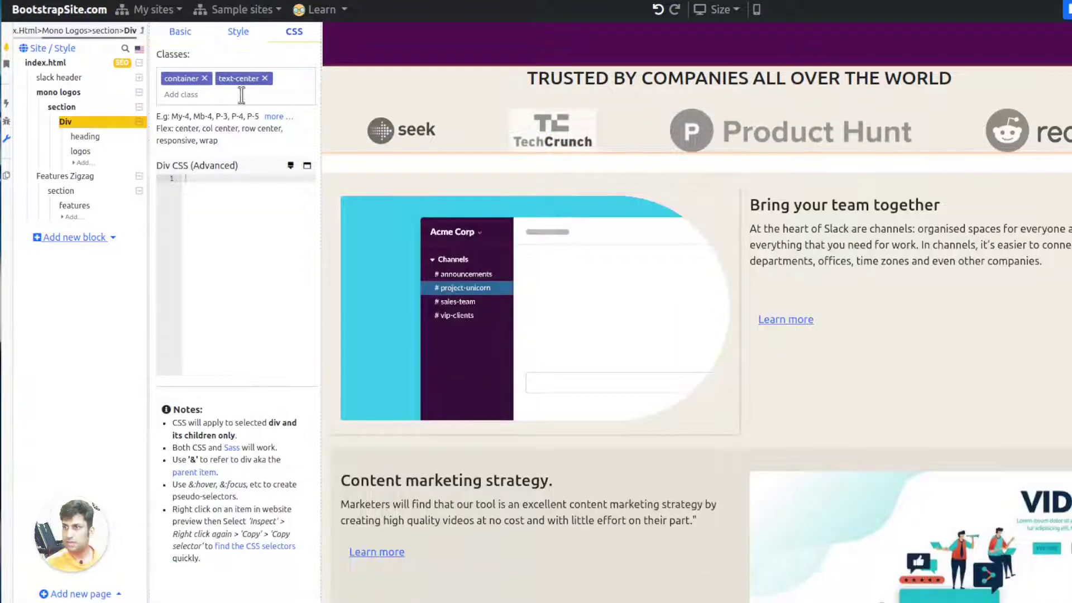
pyautogui.click(849, 204)
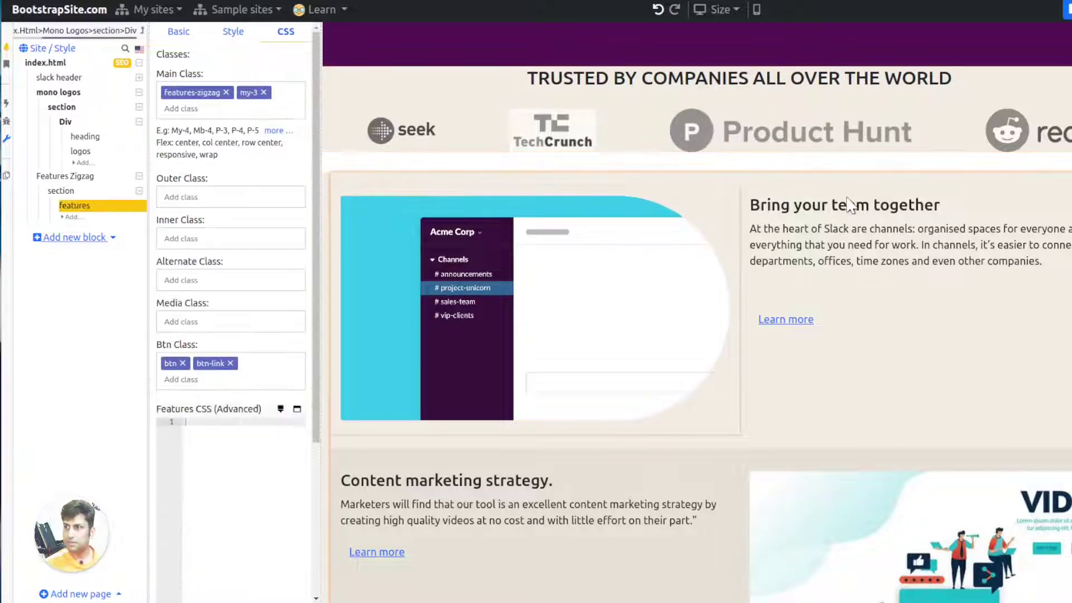
pyautogui.click(61, 192)
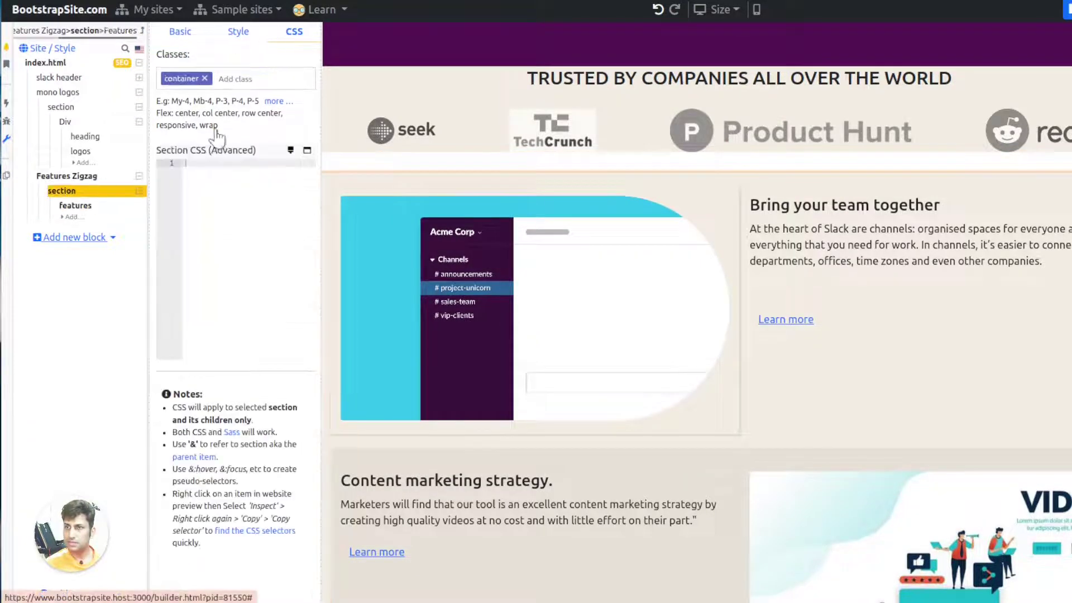
pyautogui.click(75, 206)
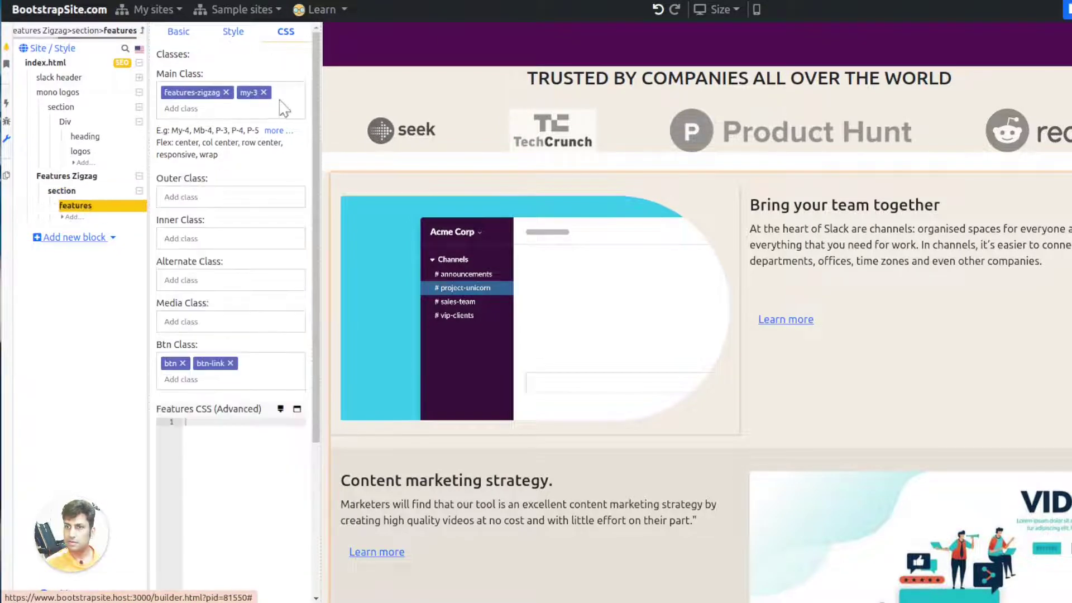
pyautogui.click(246, 92)
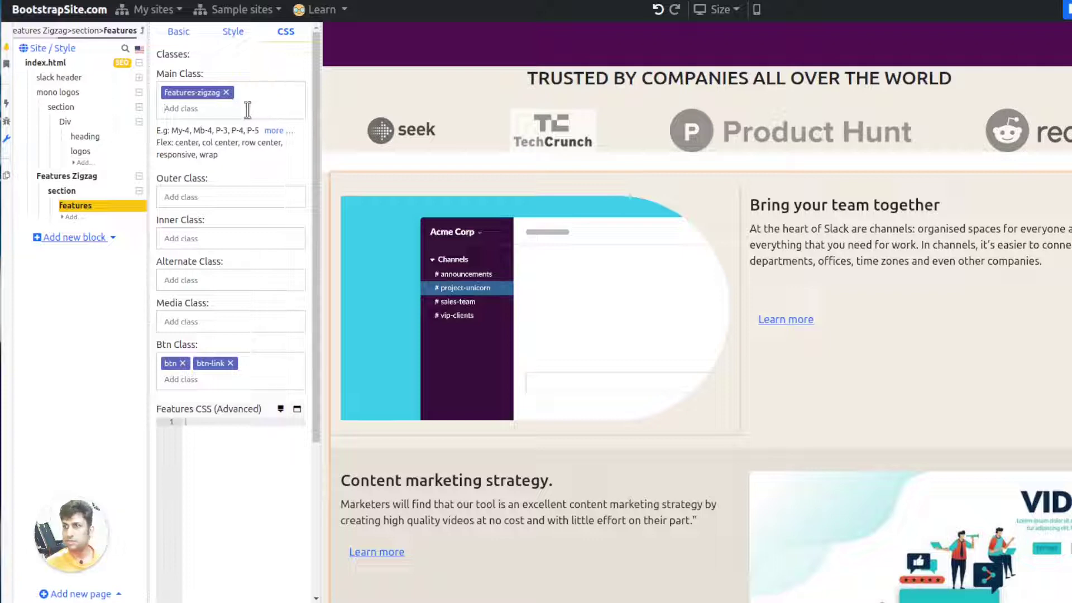
pyautogui.click(957, 233)
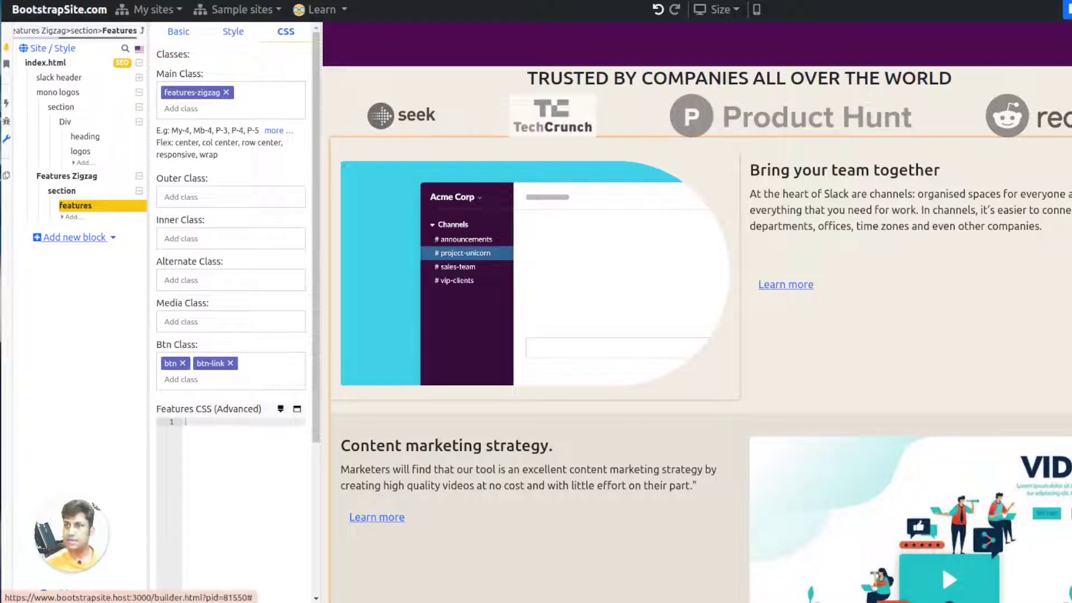
# Add the py-5 class to the mono logos section
pyautogui.click(61, 106)
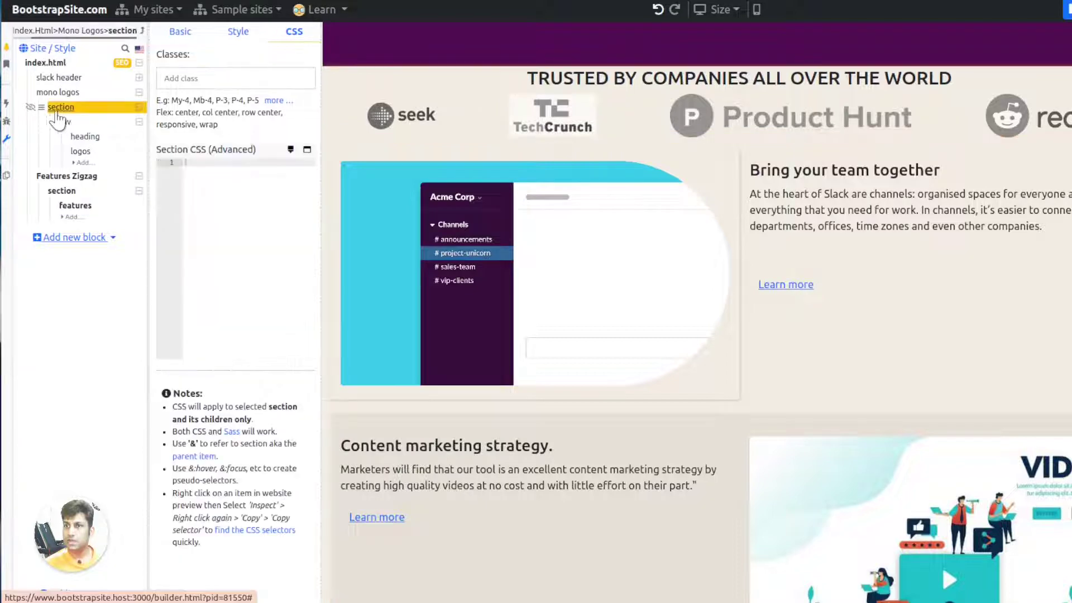
pyautogui.write('py-5')
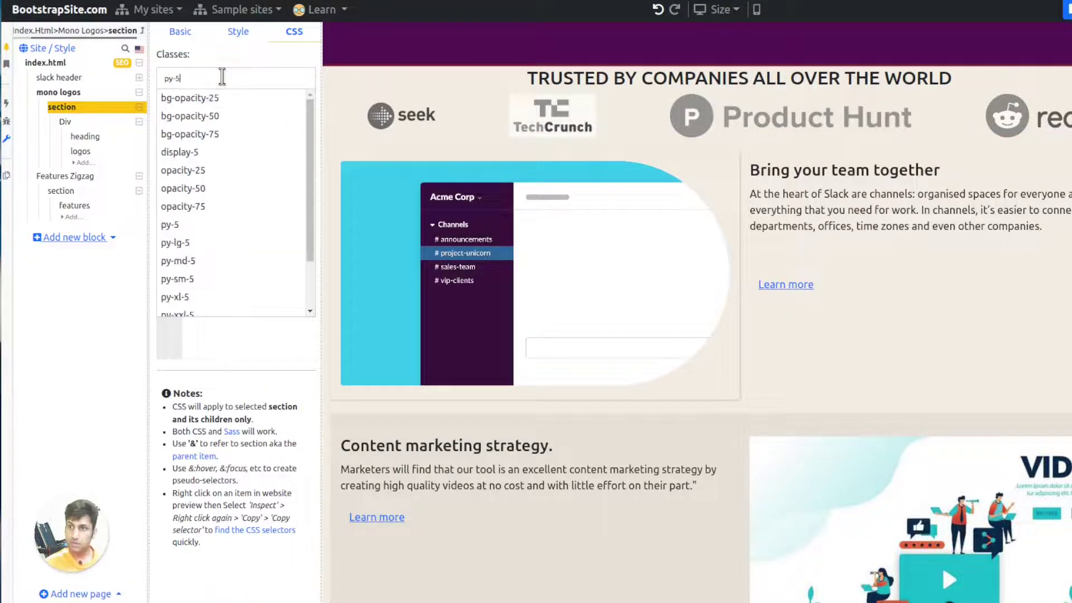
pyautogui.press('Return')
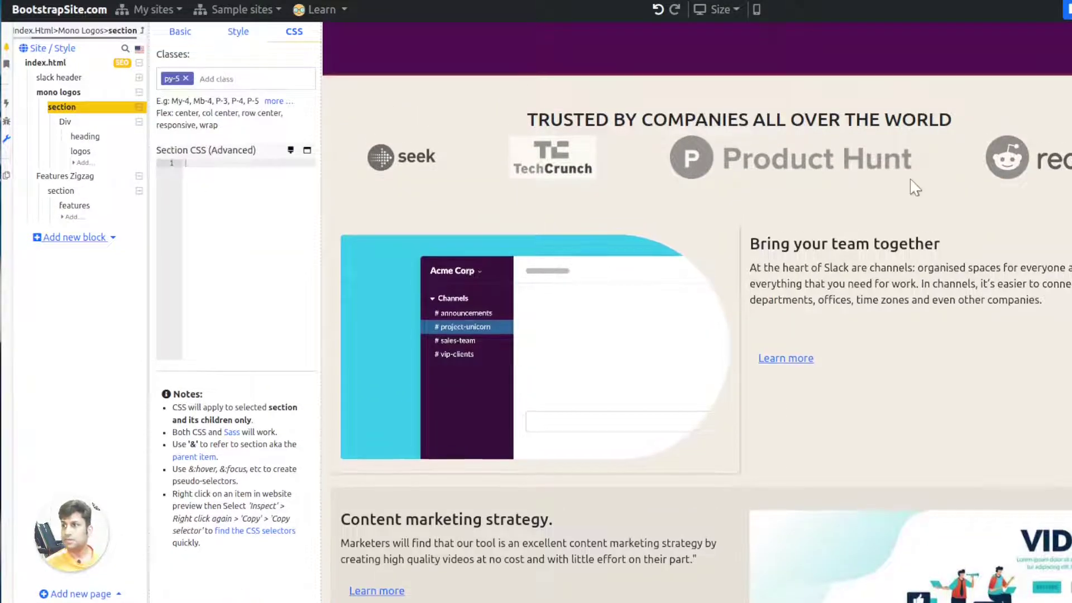
pyautogui.scroll(2, 807, 219)
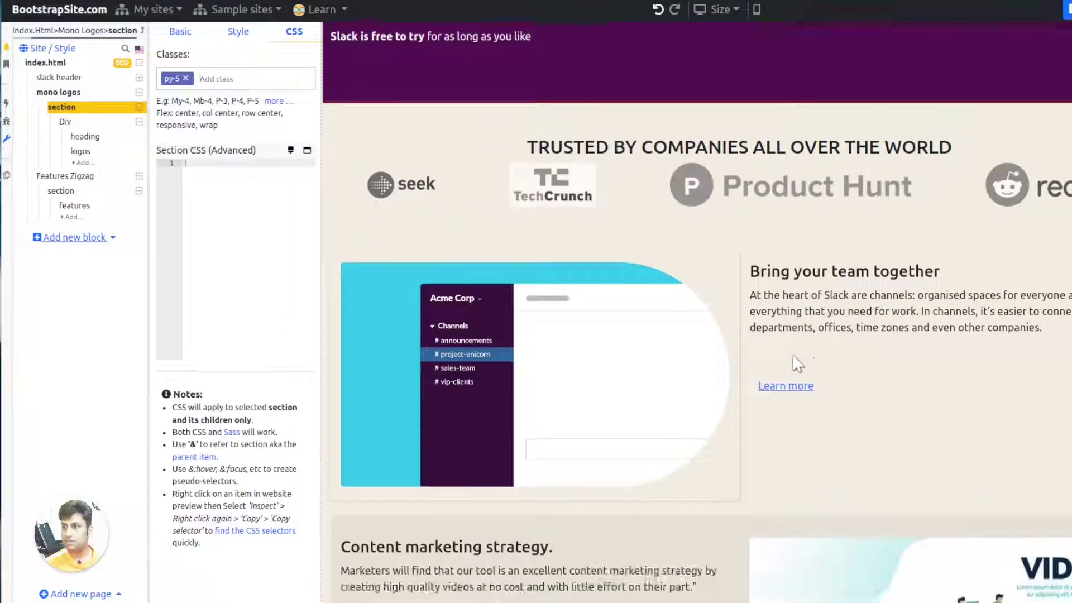
# Replace the second feature's heading with "Choose how you want to work", copied from the Slack page
pyautogui.scroll(-5, 796, 359)
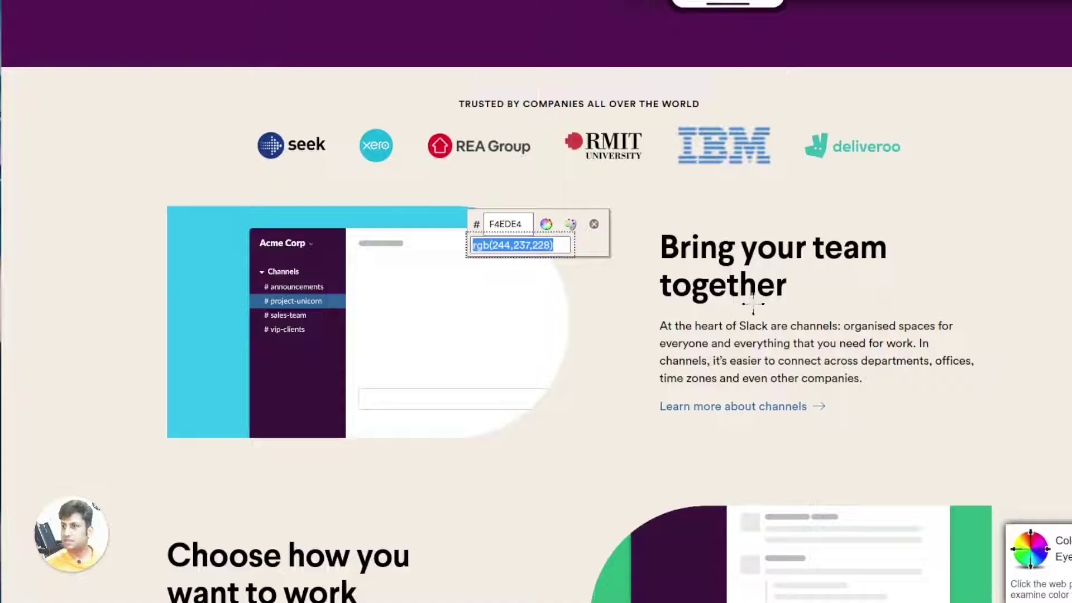
pyautogui.scroll(-3, 321, 344)
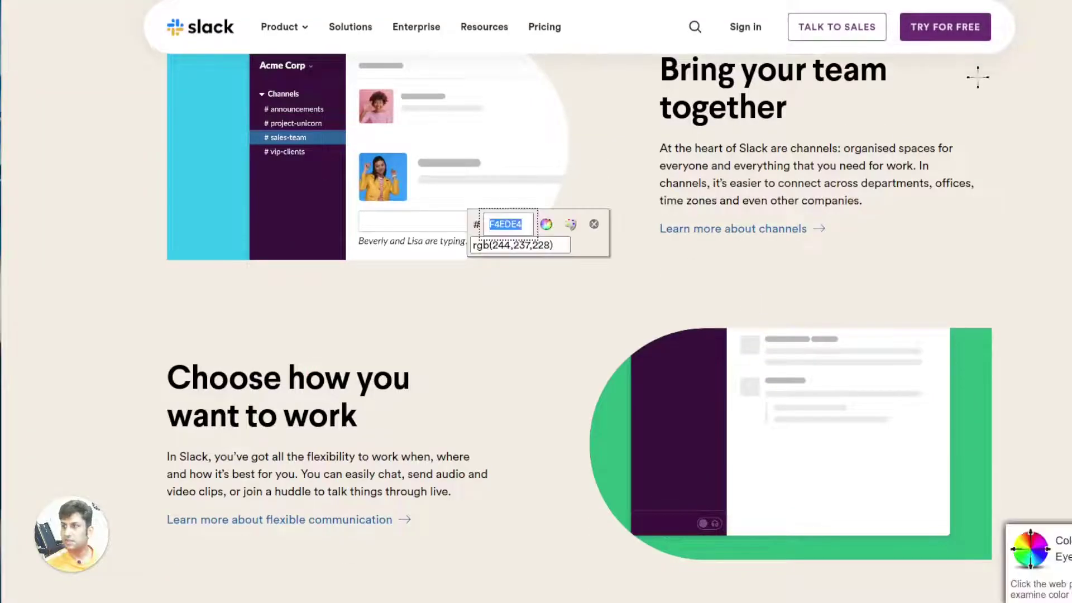
pyautogui.press('Escape')
pyautogui.scroll(-3, 234, 240)
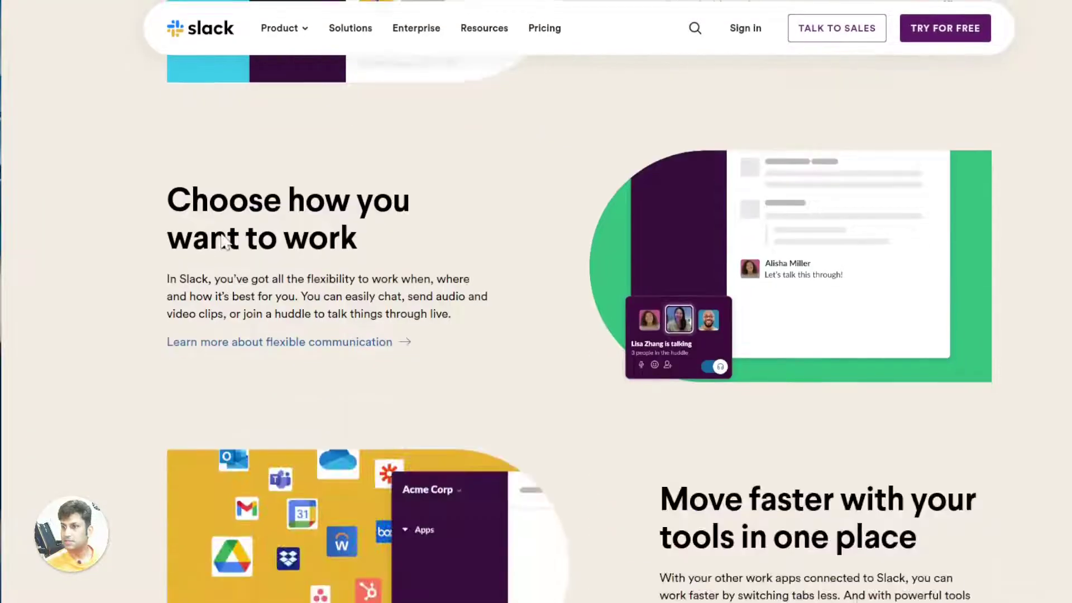
pyautogui.tripleClick(271, 228)
pyautogui.hotkey('ctrl', 'c')
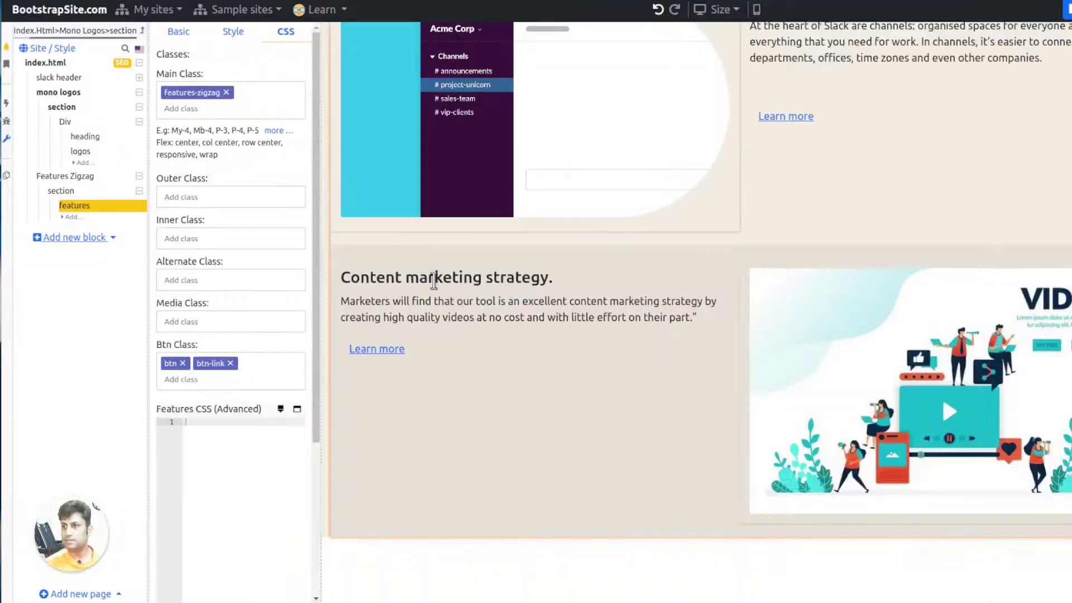
pyautogui.tripleClick(434, 281)
pyautogui.hotkey('ctrl', 'v')
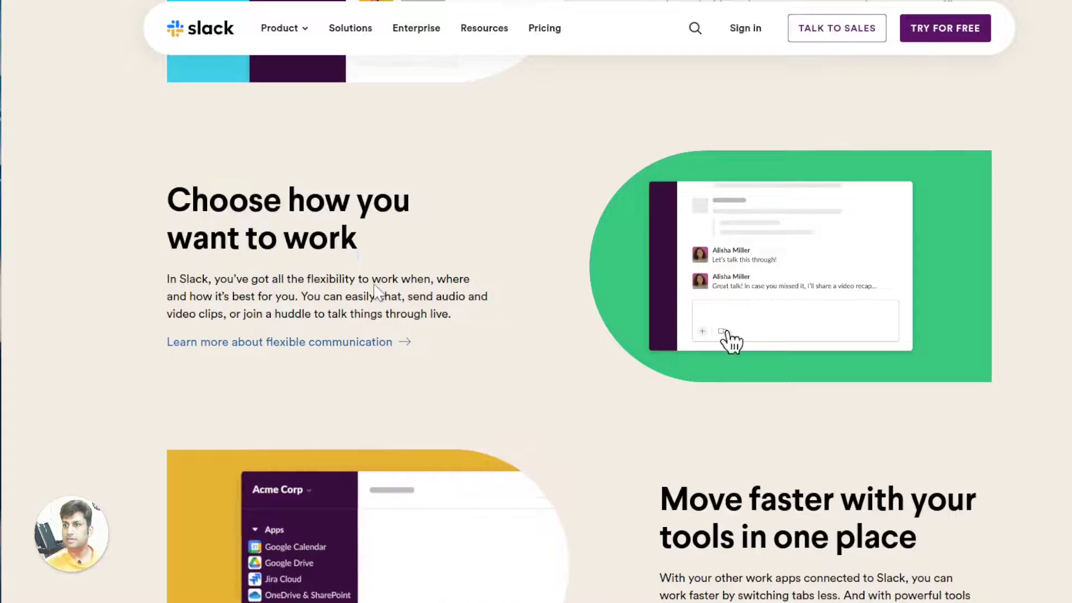
# Replace the second feature's description with the Slack page paragraph beginning "In Slack, you’ve got all the flexibility to work when, where"
pyautogui.tripleClick(335, 301)
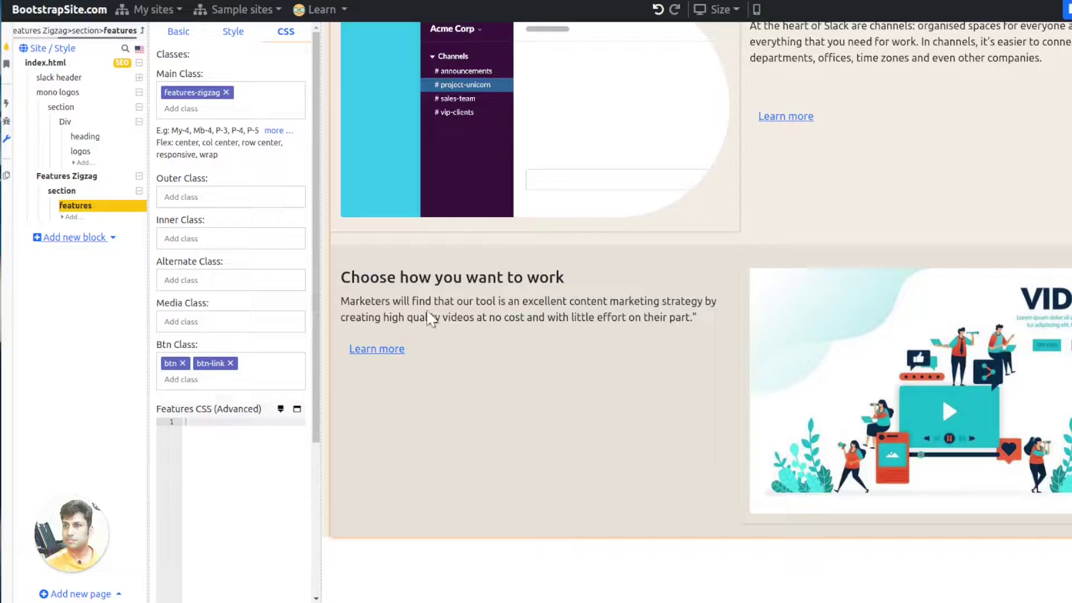
pyautogui.tripleClick(430, 317)
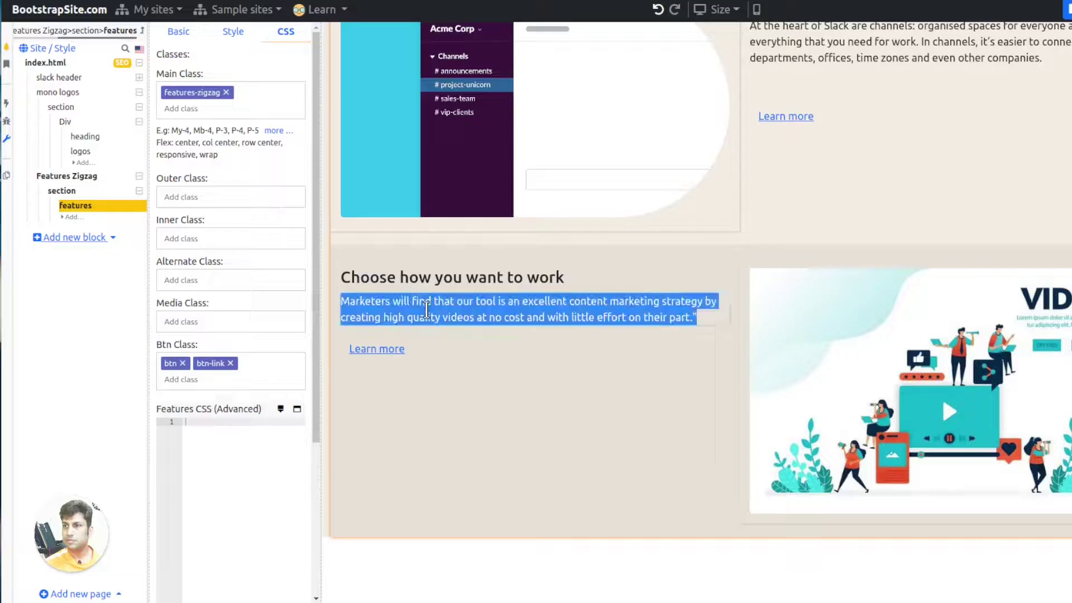
pyautogui.write('In Slack, you’ve got all the flexibility to work when, where and how it’s best for you. You can easily chat, send audio and video clips, or join a huddle to talk things through live.')
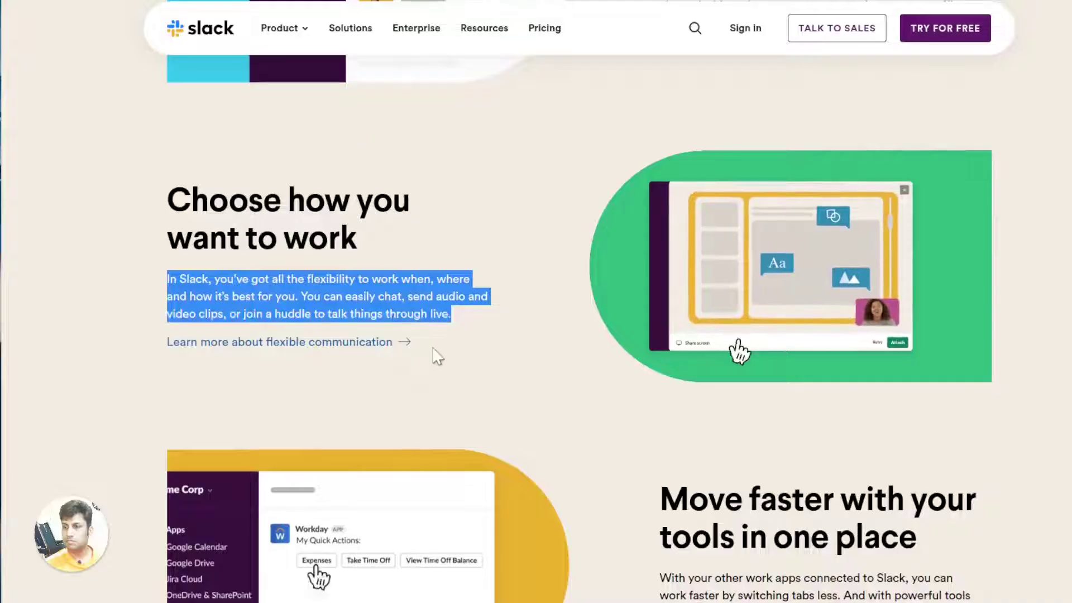
# Replace the second feature's button text with "Learn more about flexible communication", copied from the Slack page
pyautogui.moveTo(438, 357); pyautogui.dragTo(167, 352)
pyautogui.hotkey('ctrl', 'c')
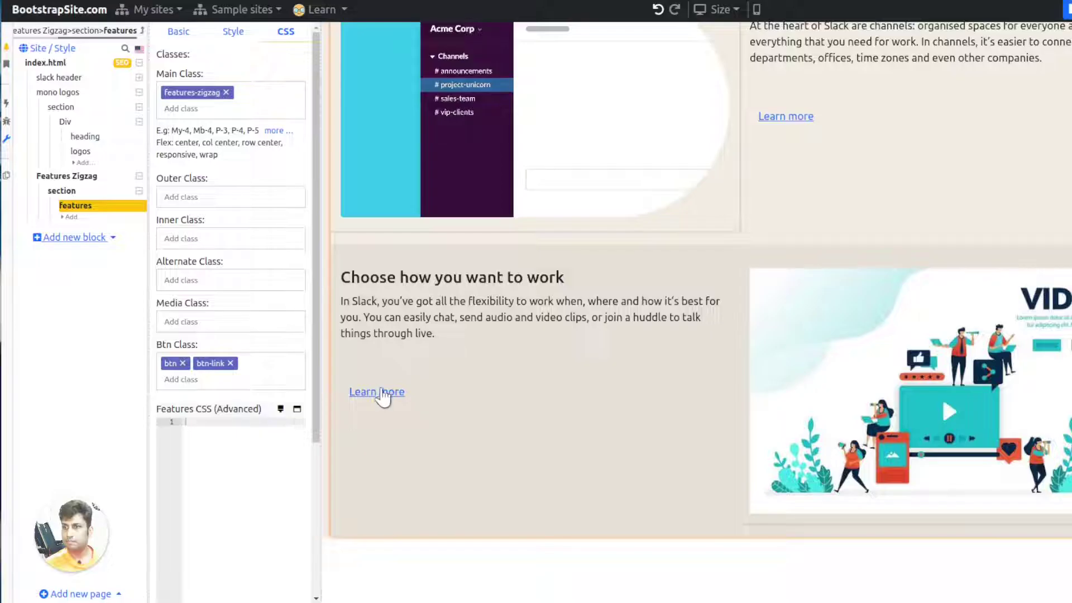
pyautogui.tripleClick(378, 393)
pyautogui.hotkey('ctrl', 'v')
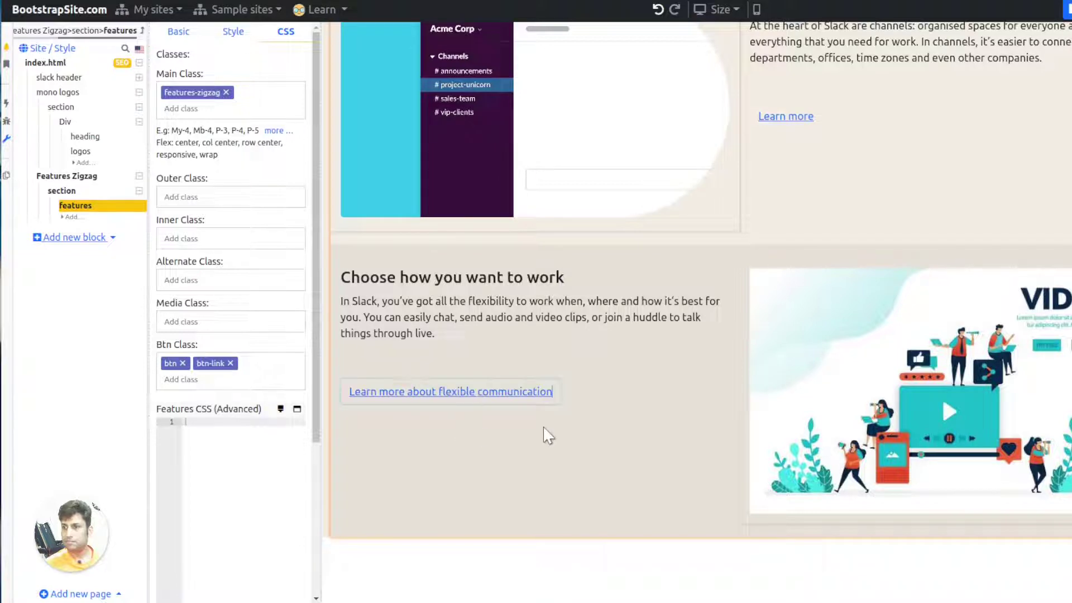
# Replace the second feature's image with the linked video from the Slack page's "Choose how you want to work" section
pyautogui.click(181, 31)
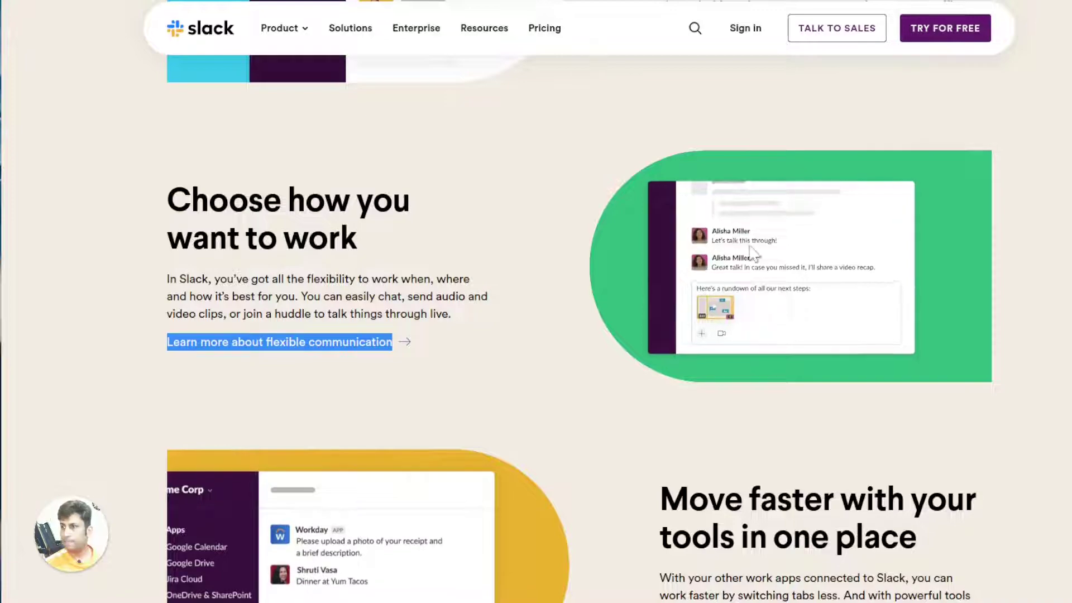
pyautogui.rightClick(730, 243)
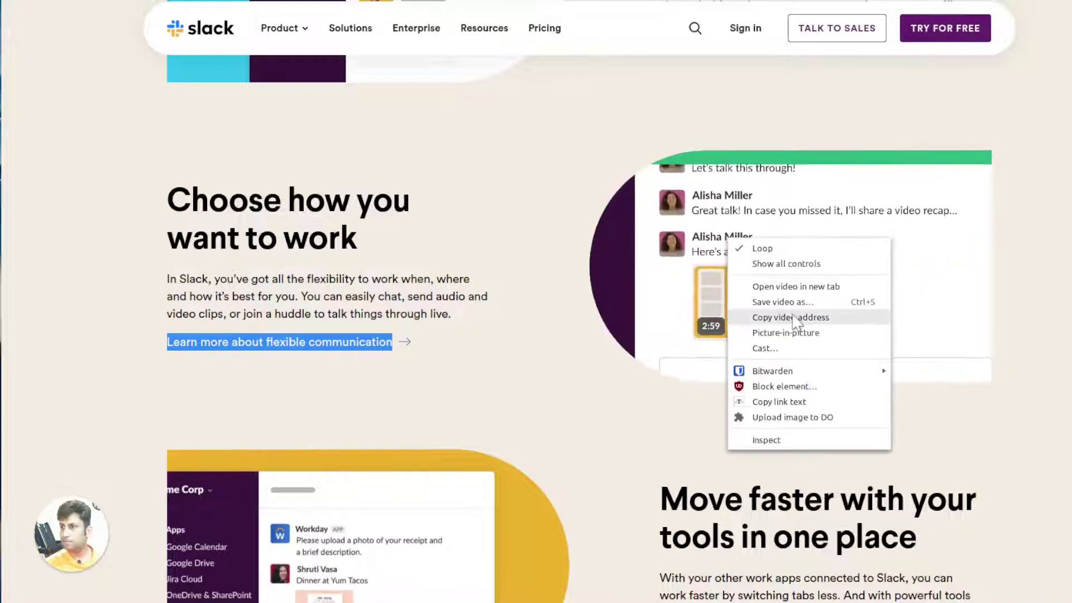
pyautogui.click(734, 317)
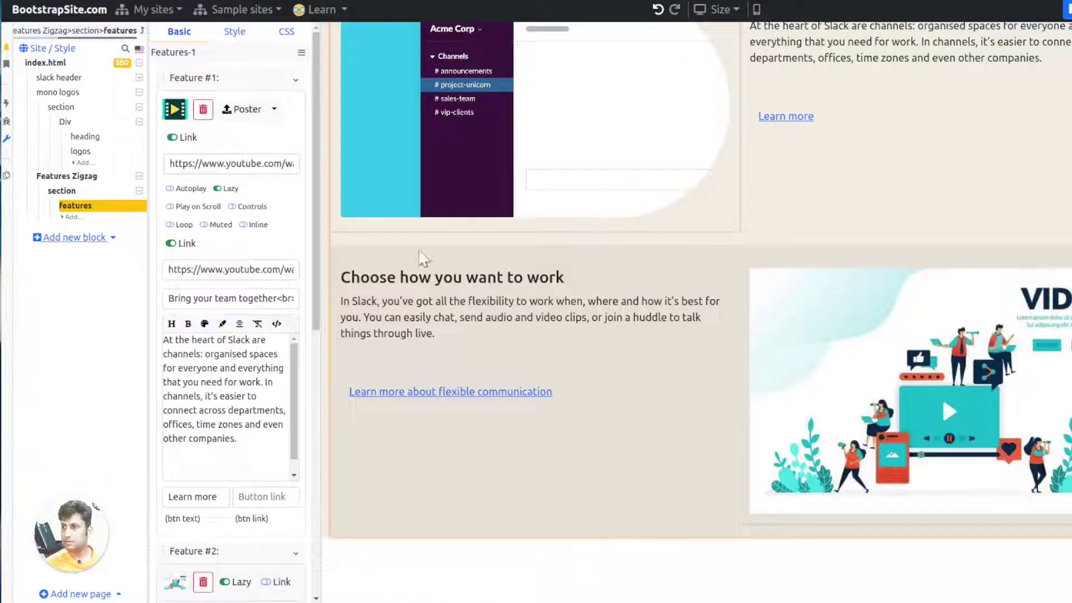
pyautogui.scroll(-4, 193, 139)
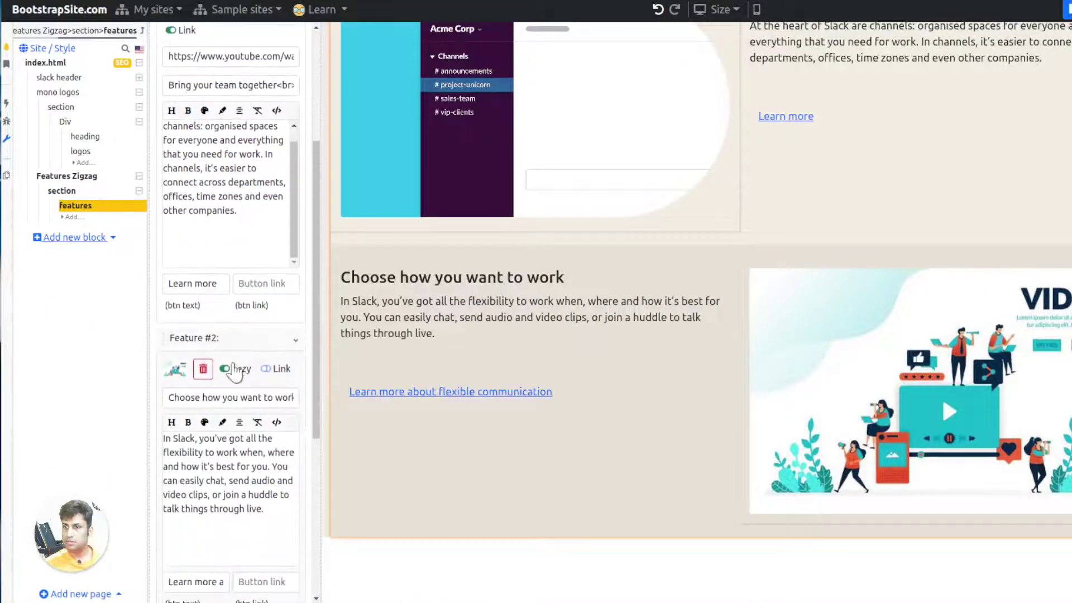
pyautogui.click(210, 369)
pyautogui.click(256, 370)
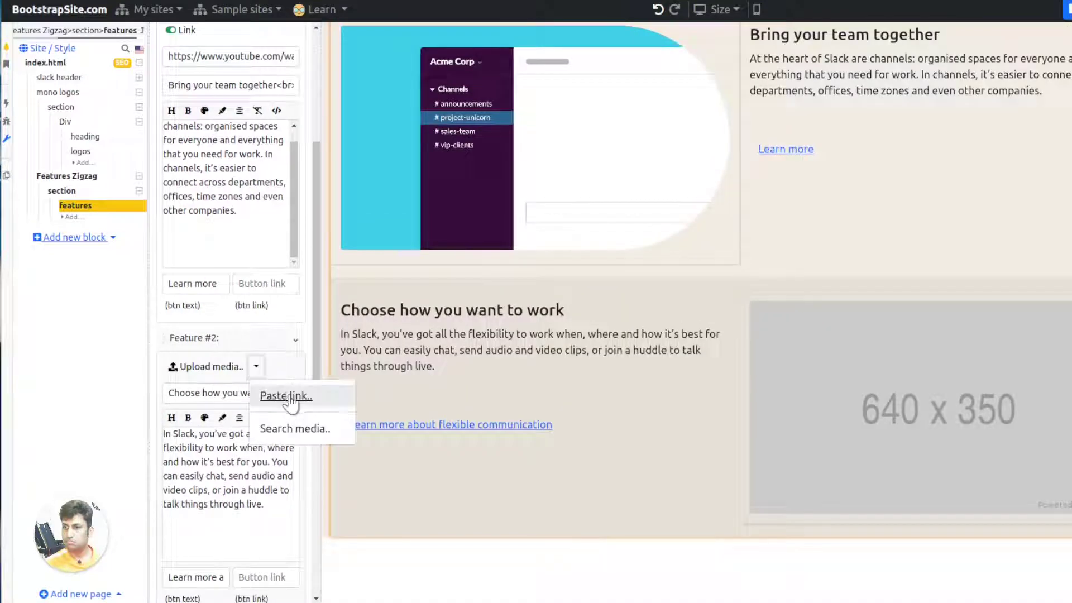
pyautogui.click(282, 395)
pyautogui.click(696, 69)
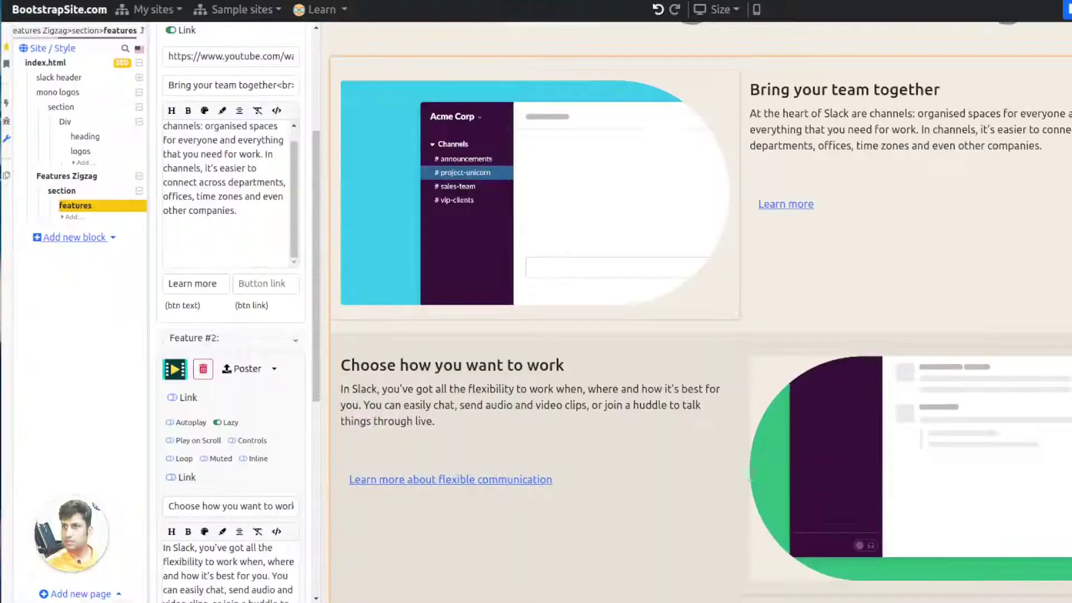
# Set the features element's even row colour to #F4EDE4
pyautogui.scroll(-1, 660, 377)
pyautogui.scroll(-3, 240, 334)
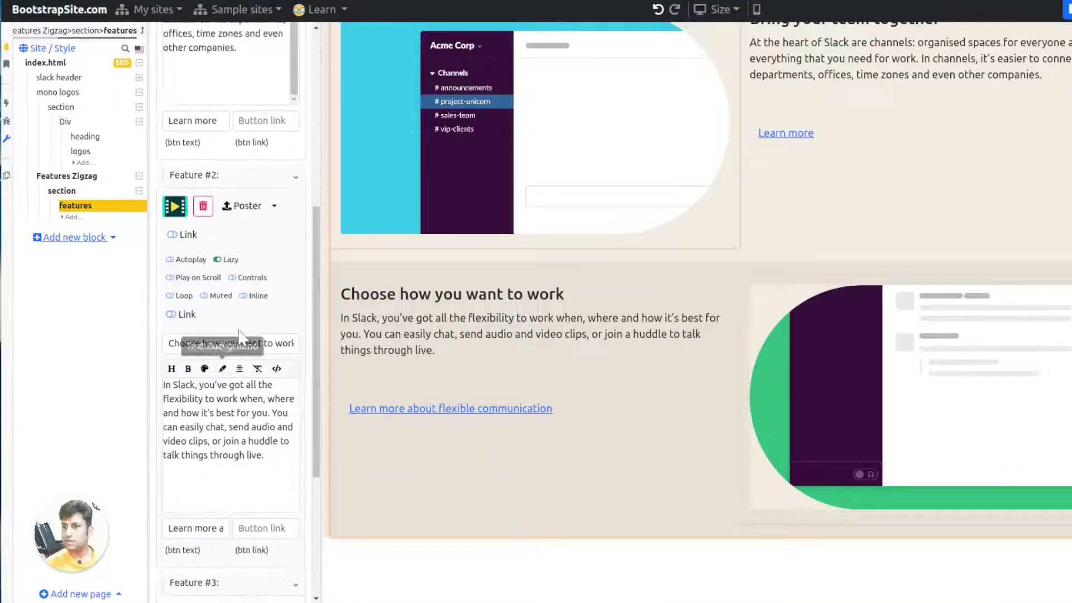
pyautogui.scroll(4, 238, 334)
pyautogui.scroll(-4, 231, 335)
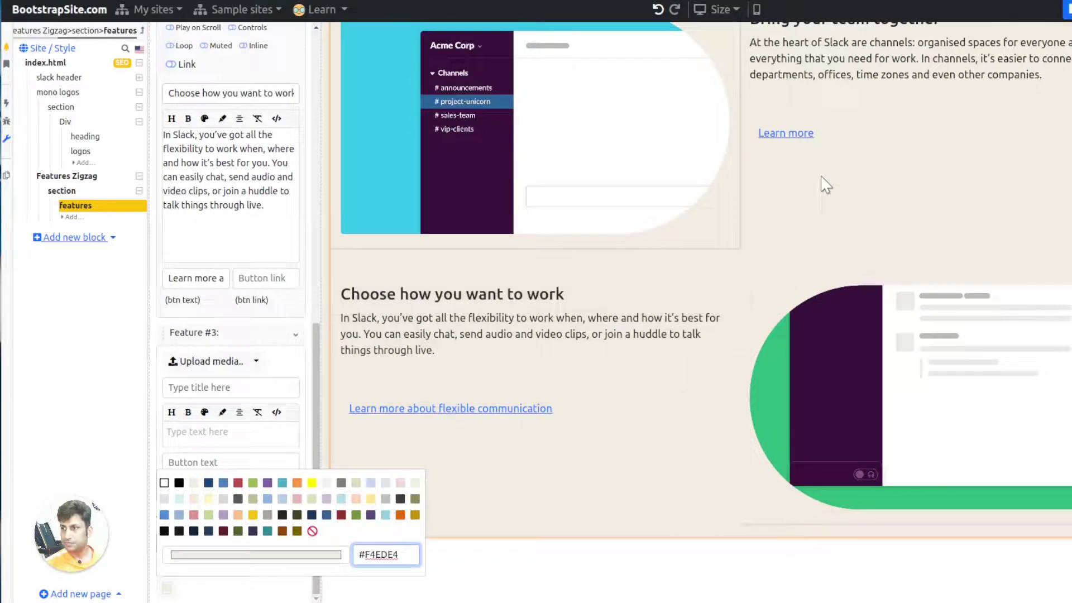
pyautogui.click(821, 177)
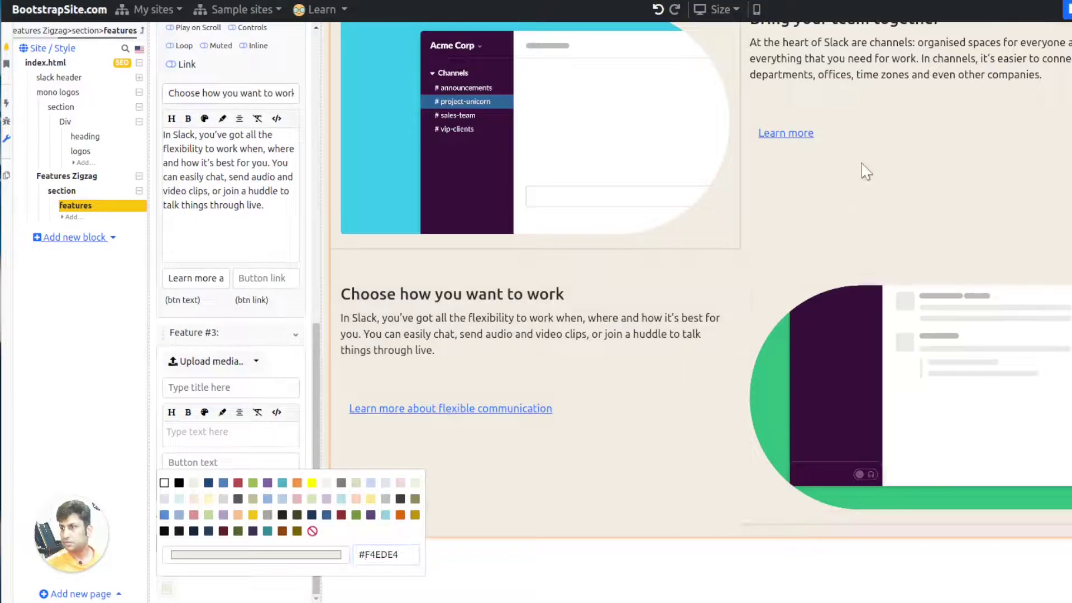
pyautogui.scroll(3, 953, 175)
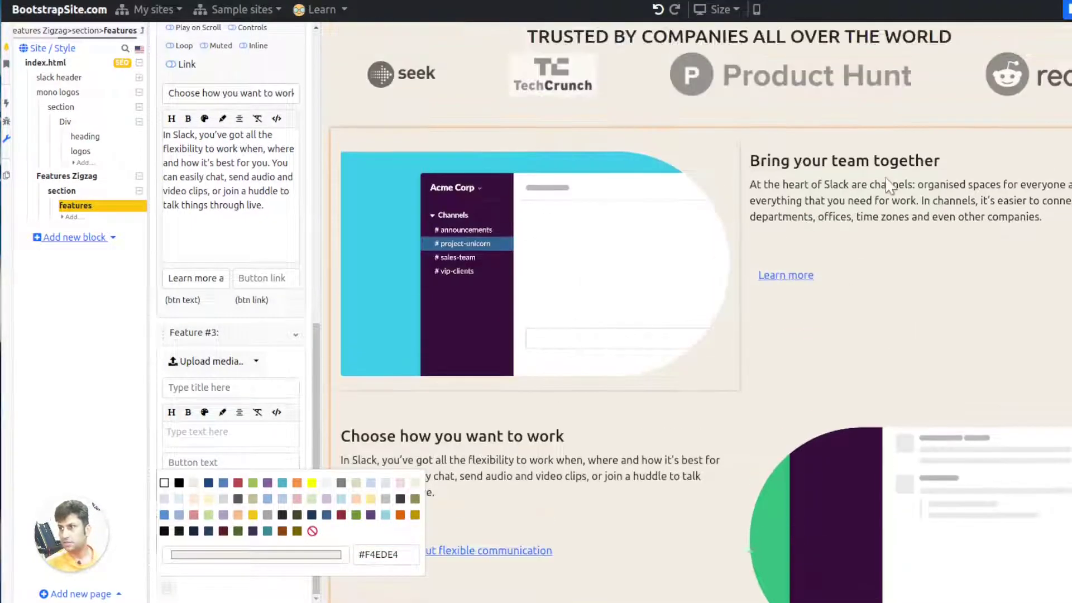
pyautogui.click(773, 182)
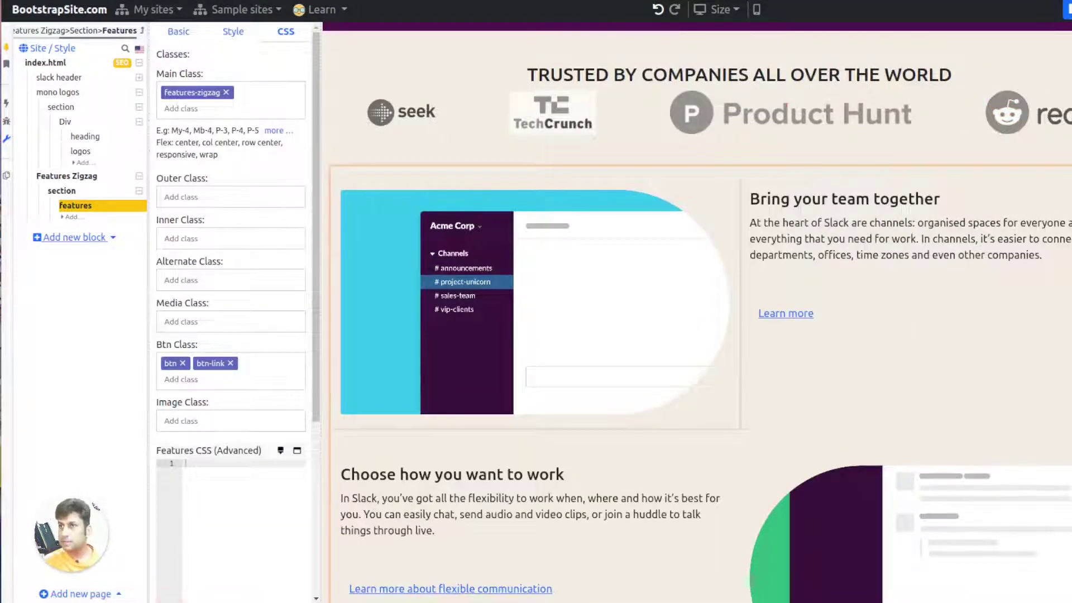
# Give the third feature the title "Move faster with your tools in one place", copied from the Slack page
pyautogui.scroll(-4, 806, 273)
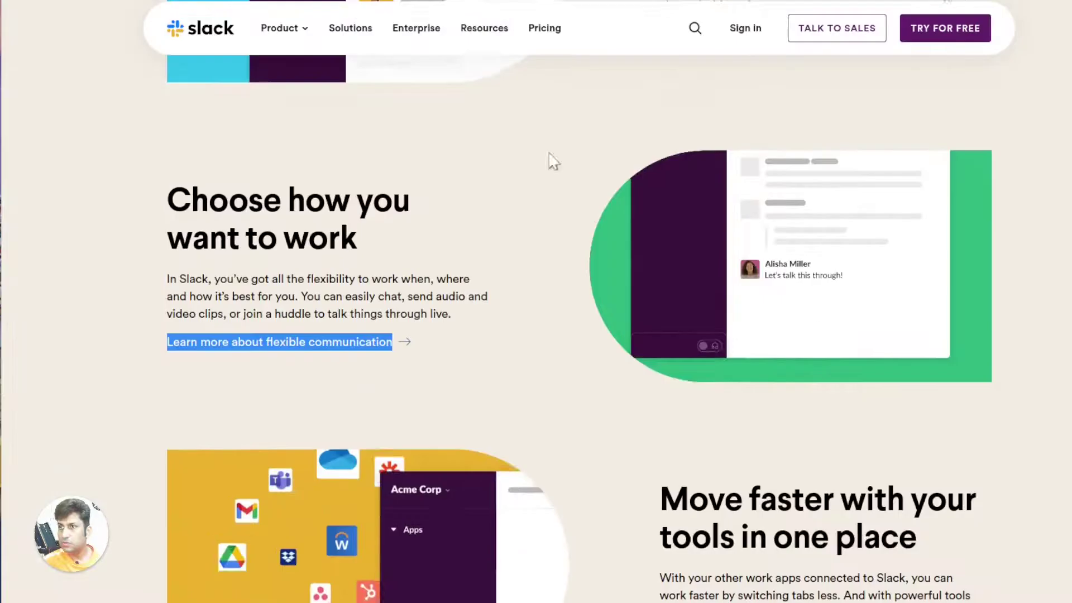
pyautogui.scroll(-6, 550, 163)
pyautogui.scroll(1, 754, 198)
pyautogui.tripleClick(754, 198)
pyautogui.hotkey('ctrl', 'c')
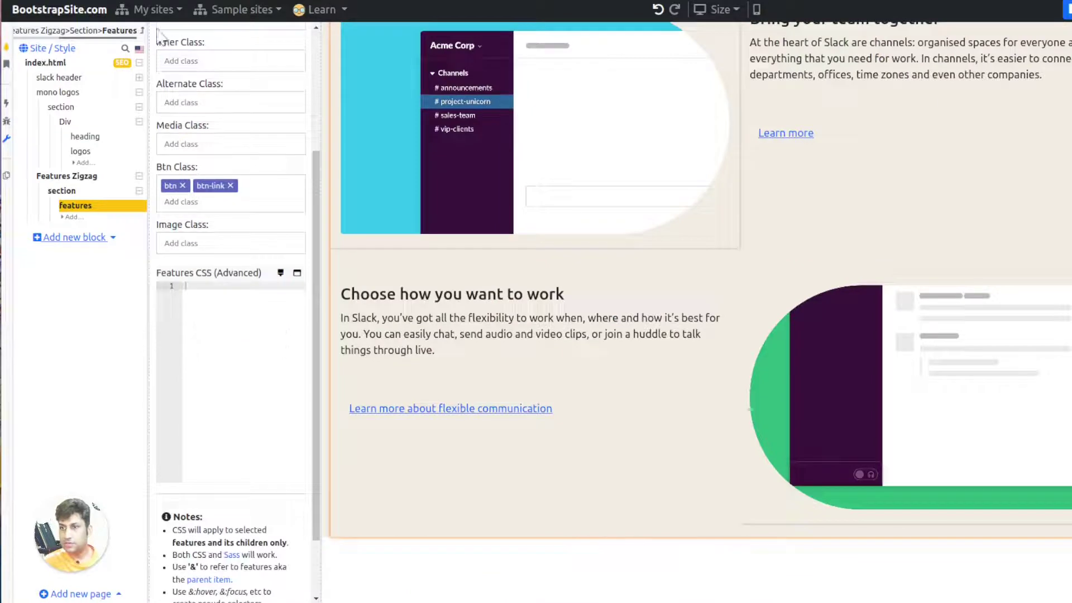
pyautogui.scroll(5, 282, 335)
pyautogui.click(179, 31)
pyautogui.scroll(-10, 234, 362)
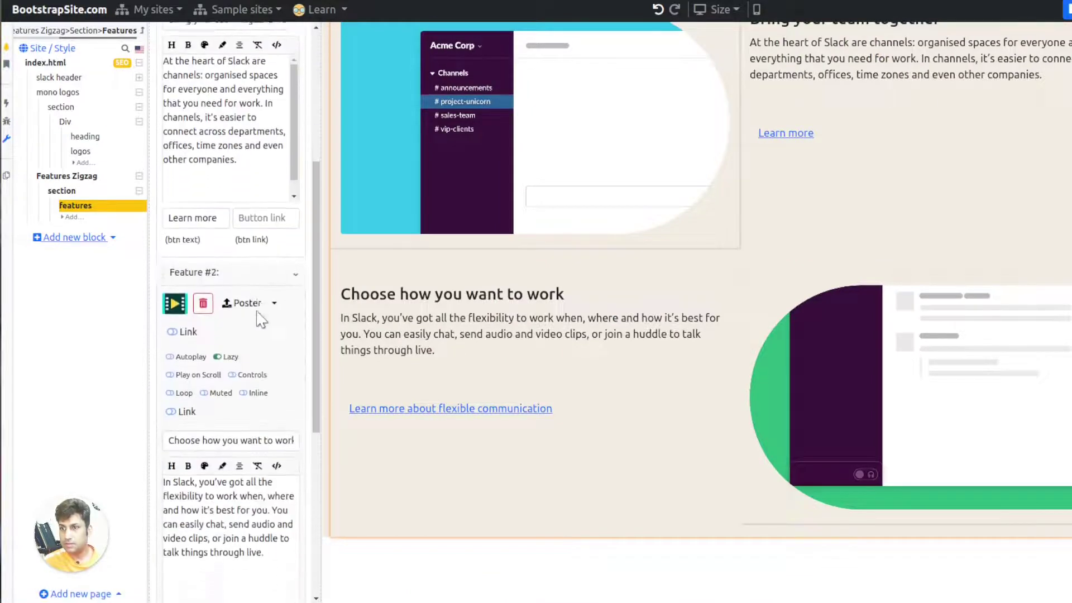
pyautogui.click(224, 410)
pyautogui.hotkey('ctrl', 'v')
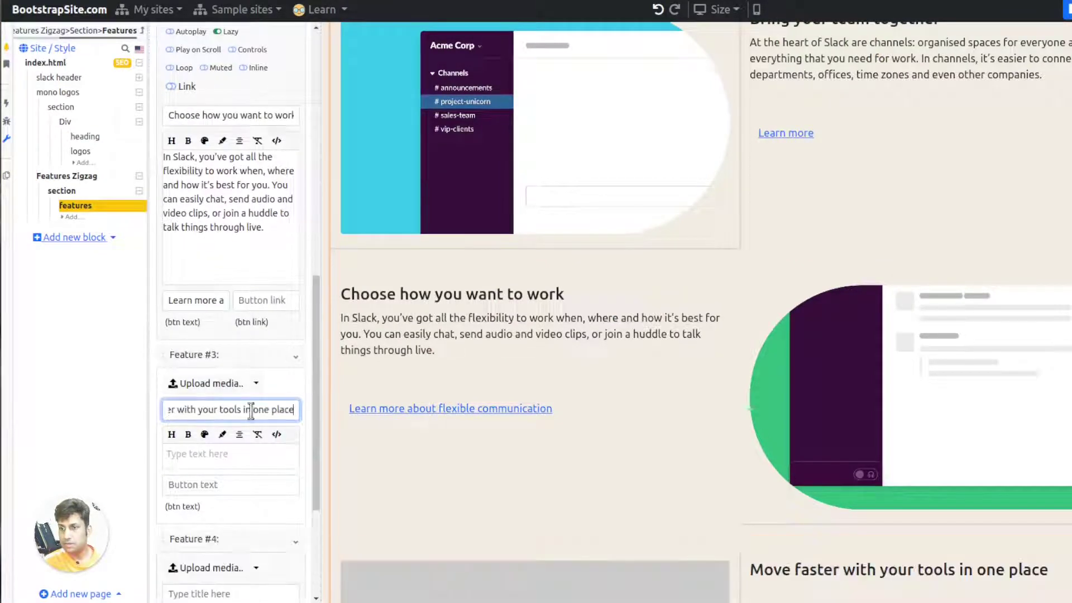
# Fill the third feature's description with the Slack page paragraph beginning "With your other work apps connected to Slack"
pyautogui.hotkey('alt', 'Tab')
pyautogui.tripleClick(773, 259)
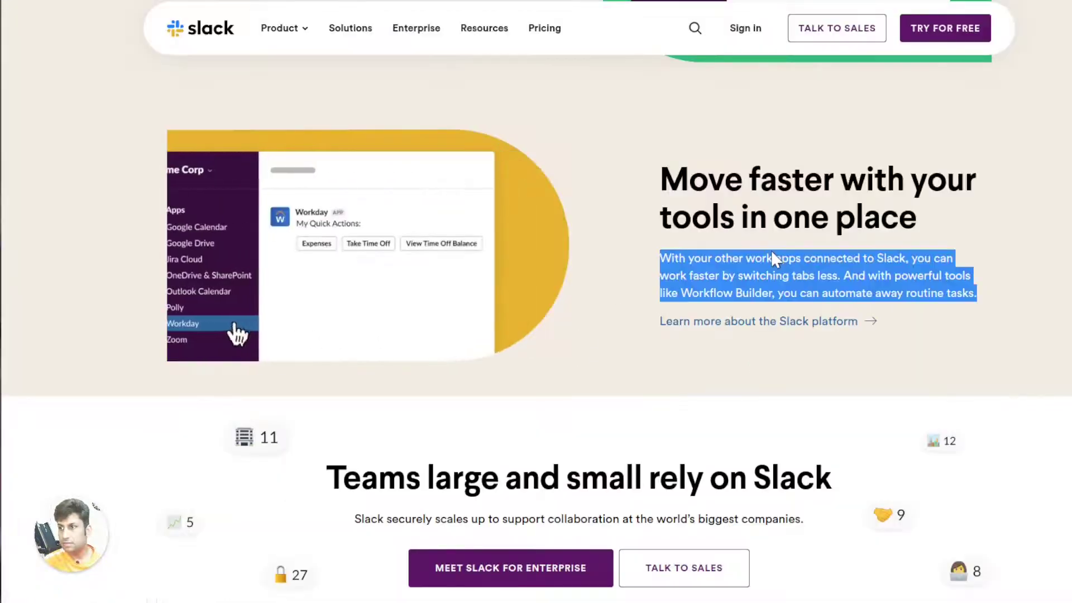
pyautogui.hotkey('alt', 'Tab')
pyautogui.scroll(-5, 229, 291)
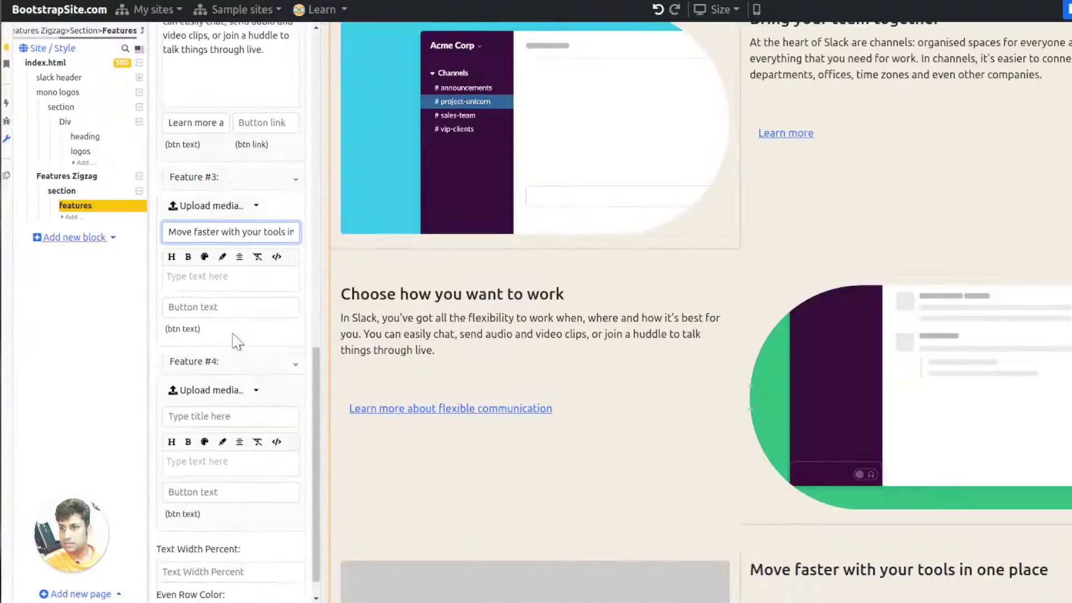
pyautogui.click(220, 275)
pyautogui.write('With your other work apps connected to Slack, you can work faster by switching tabs less. And with powerful tools like Workflow Builder, you can automate away routine tasks.')
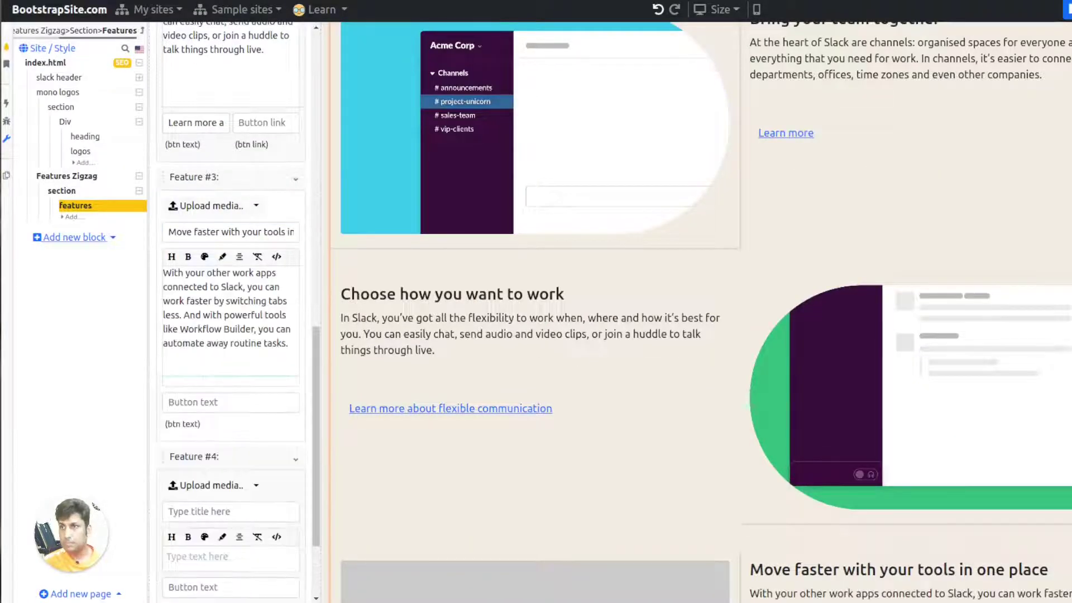
# Add the Slack page's "Move faster with your tools in one place" video to the third feature by its link
pyautogui.hotkey('alt', 'Tab')
pyautogui.rightClick(299, 217)
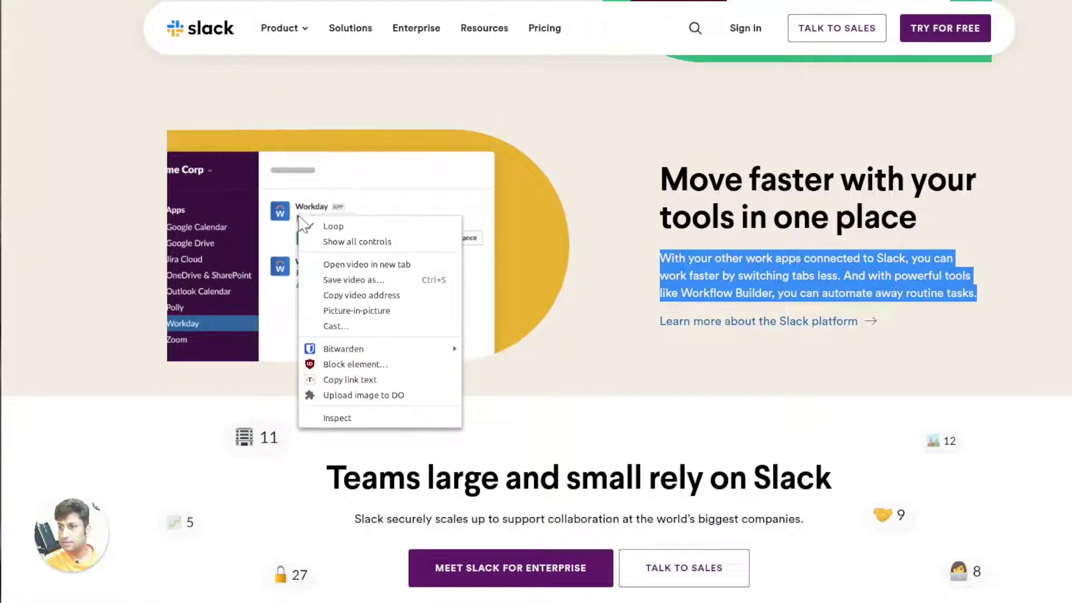
pyautogui.click(380, 294)
pyautogui.hotkey('alt', 'Tab')
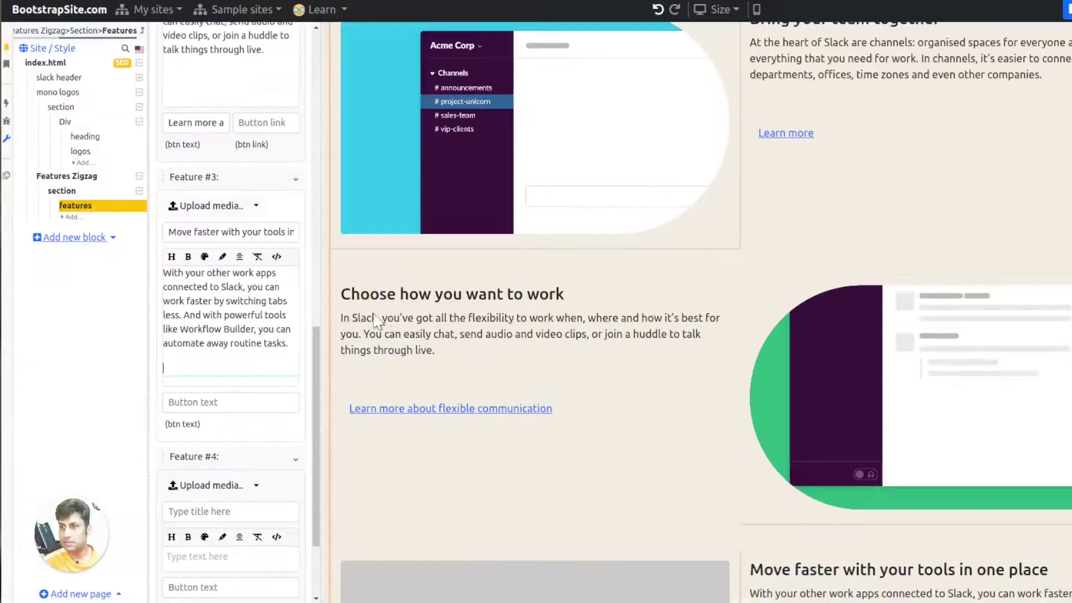
pyautogui.click(256, 207)
pyautogui.click(281, 233)
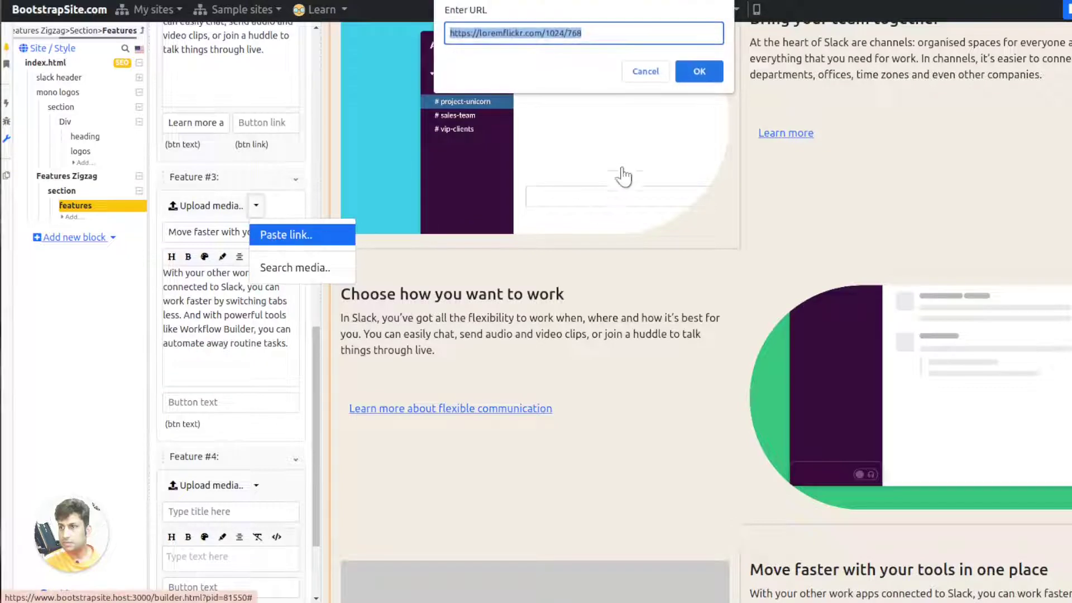
pyautogui.hotkey('ctrl', 'v')
pyautogui.click(696, 70)
pyautogui.scroll(-5, 743, 366)
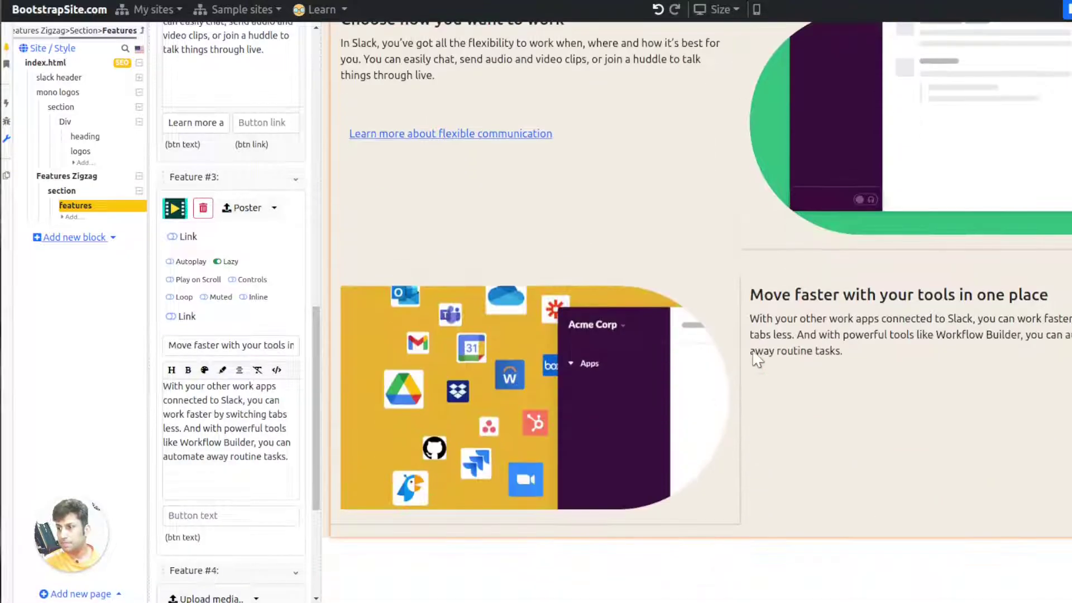
# Add the shadow-none image class to the features element
pyautogui.scroll(8, 886, 400)
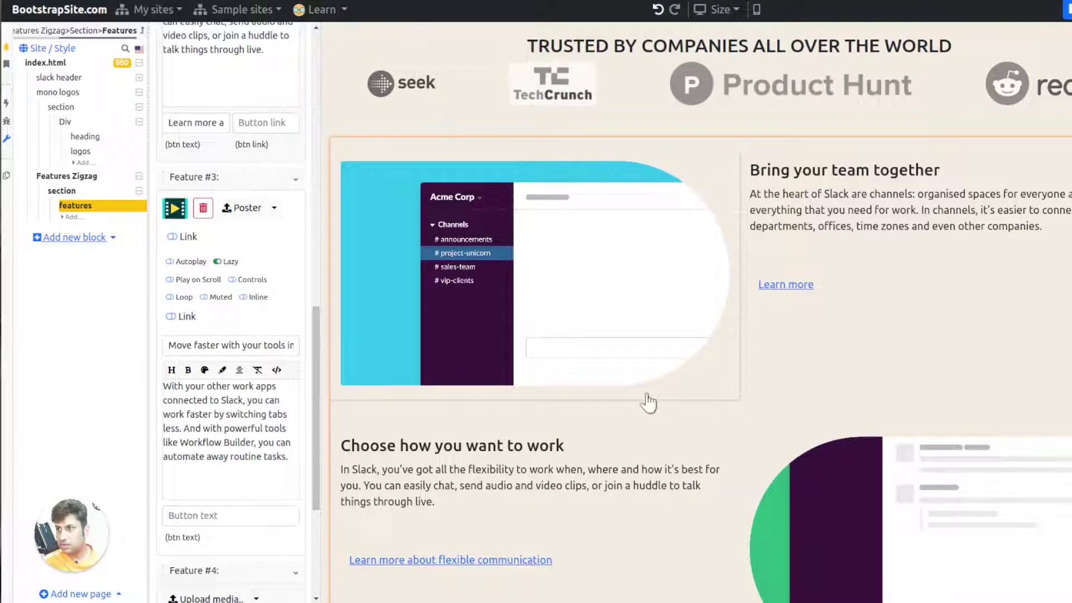
pyautogui.scroll(15, 274, 84)
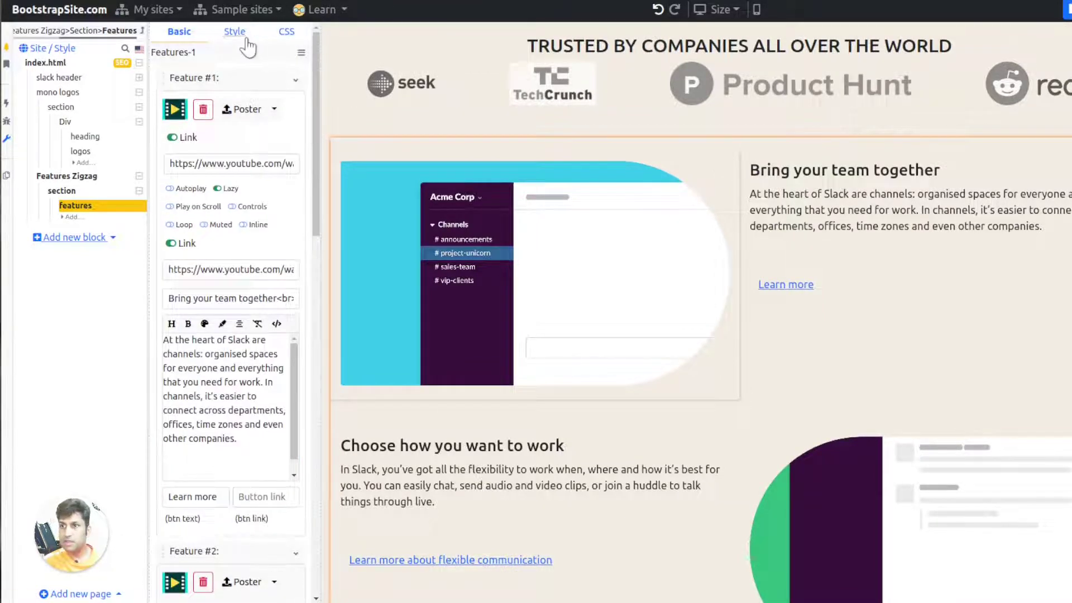
pyautogui.click(237, 32)
pyautogui.moveTo(264, 126)
pyautogui.scroll(-4, 262, 227)
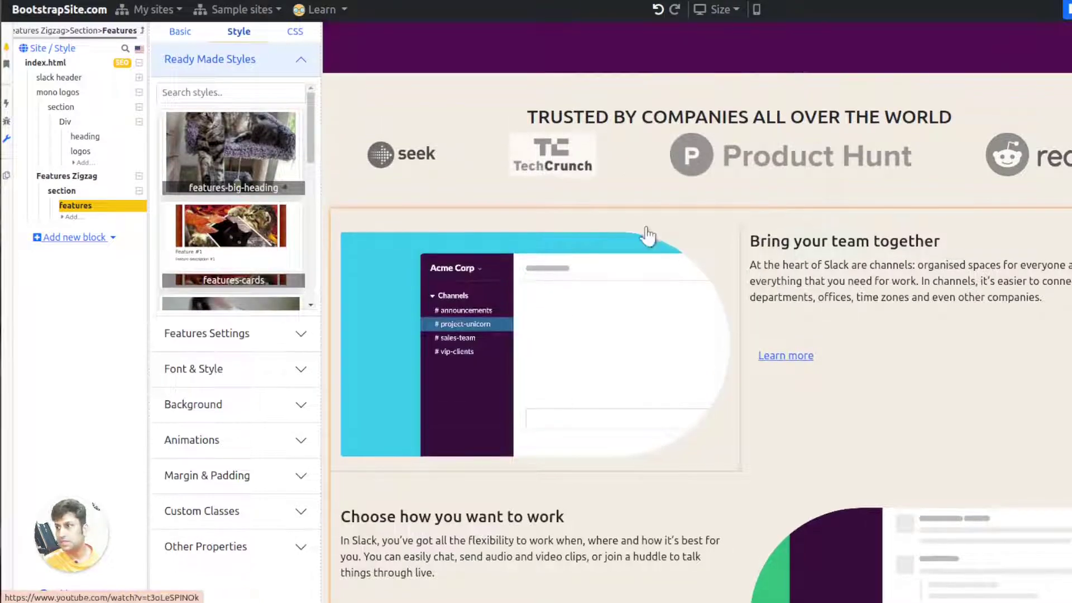
pyautogui.click(286, 32)
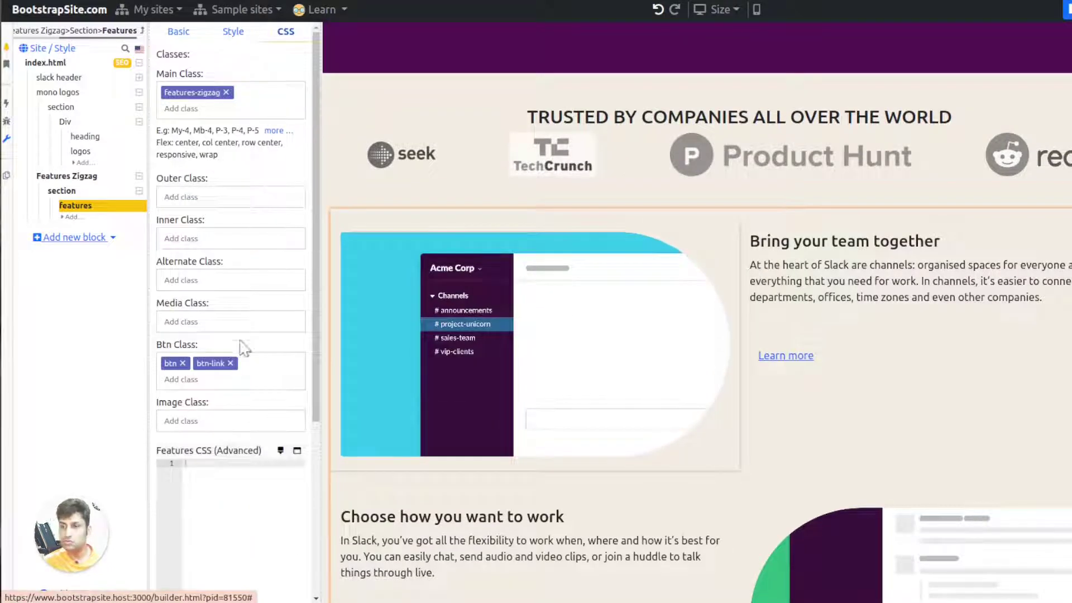
pyautogui.click(215, 421)
pyautogui.write('shad')
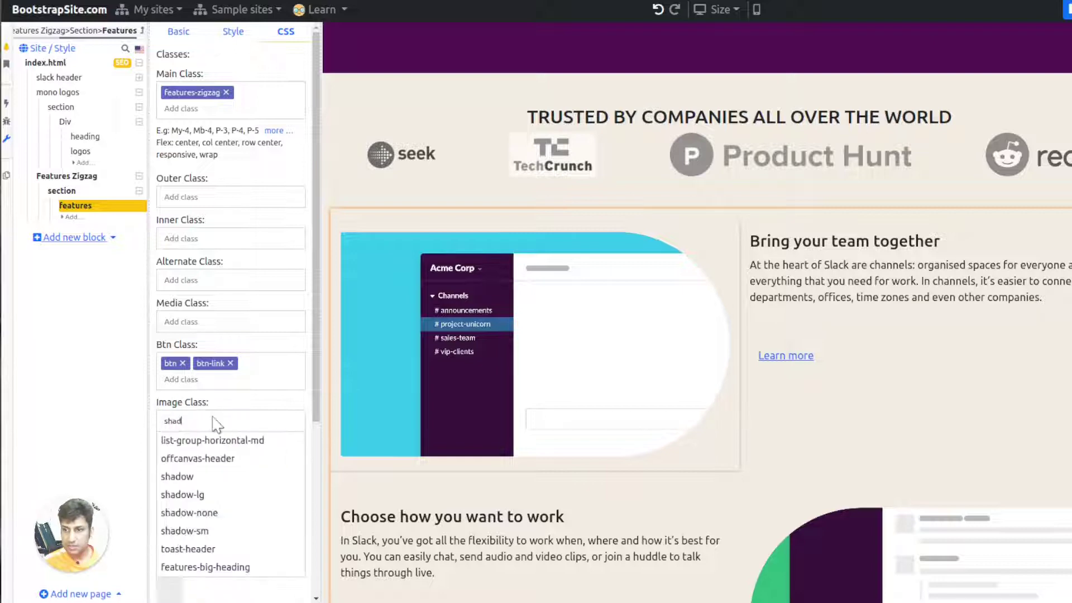
pyautogui.click(228, 512)
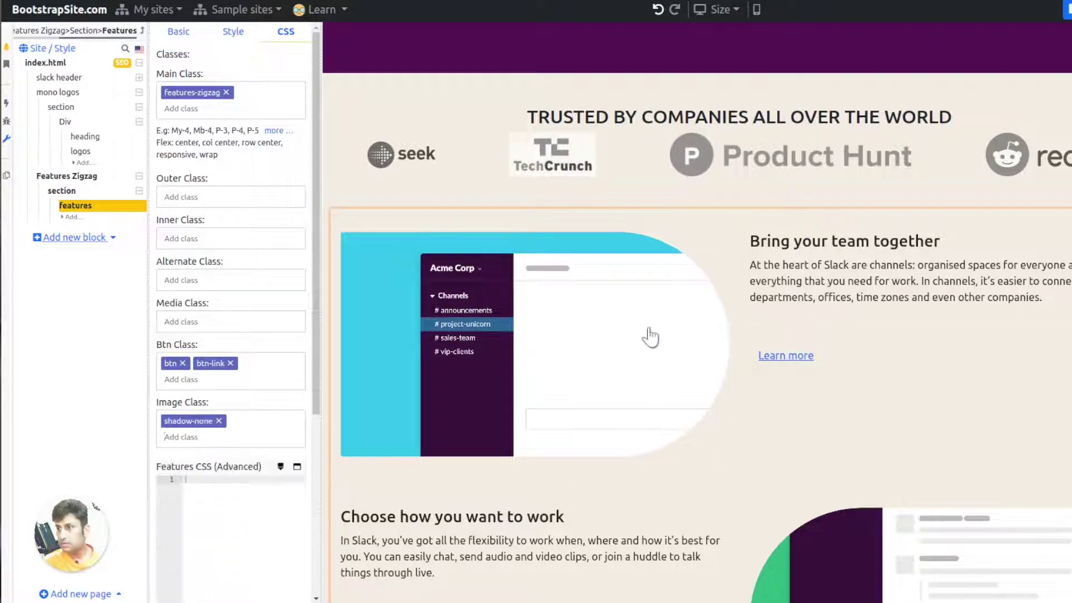
# Examine the Slack page's "Teams large and small rely on Slack" section and the emoji badges around its heading
pyautogui.scroll(-9, 649, 337)
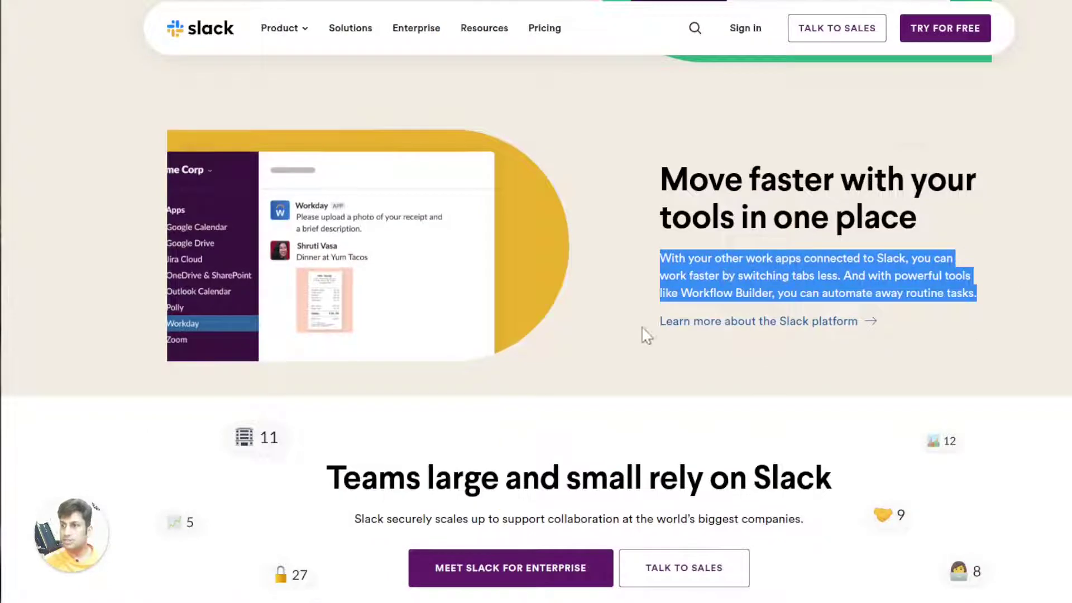
pyautogui.scroll(-5, 639, 315)
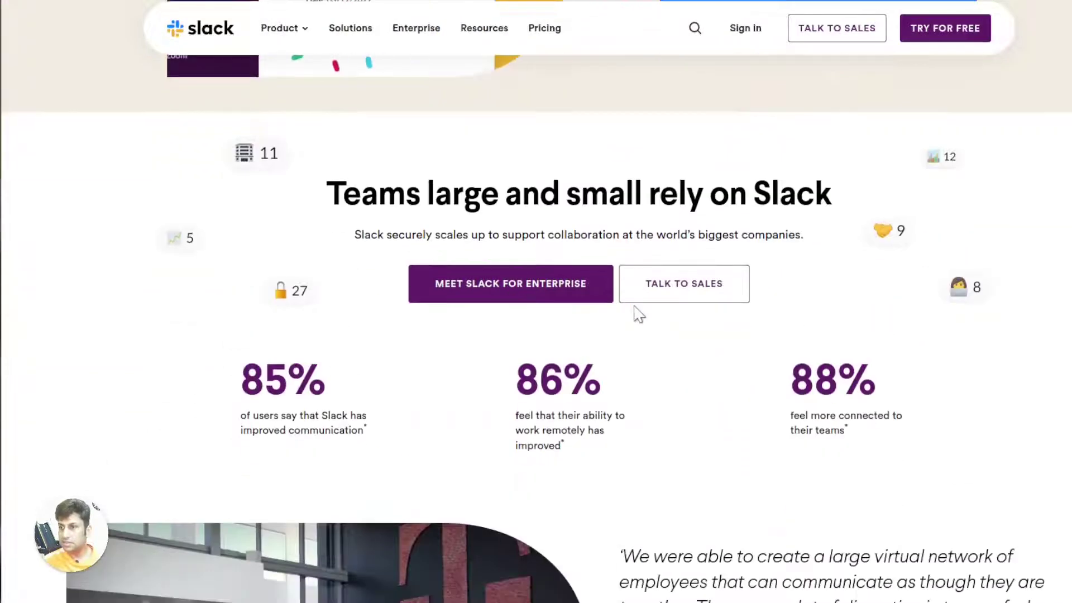
pyautogui.moveTo(66, 177); pyautogui.dragTo(193, 155)
pyautogui.click(134, 142)
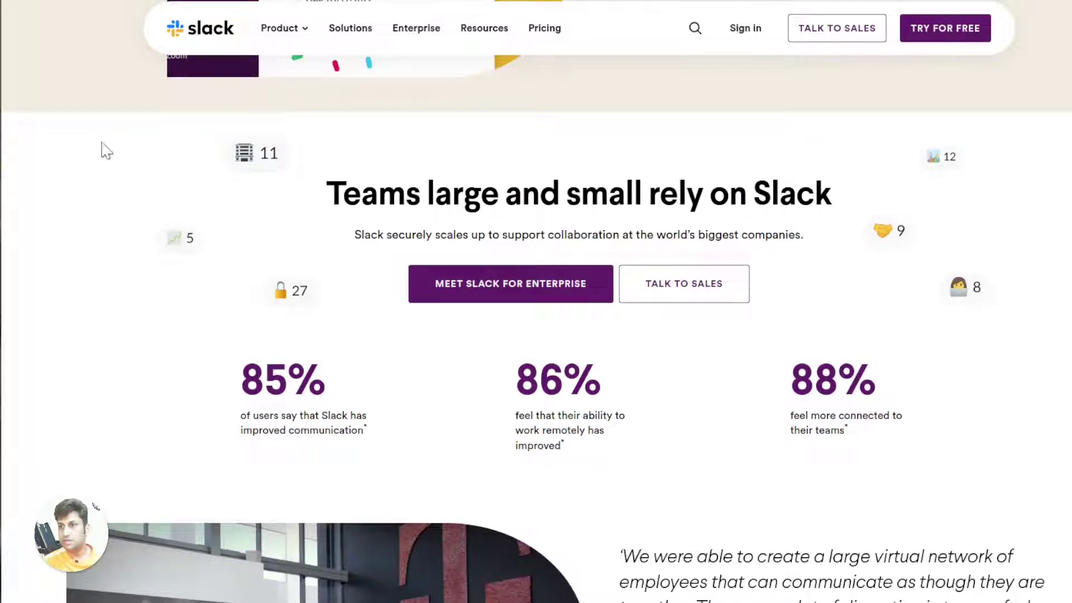
pyautogui.rightClick(272, 156)
pyautogui.click(228, 194)
pyautogui.rightClick(260, 156)
pyautogui.click(251, 173)
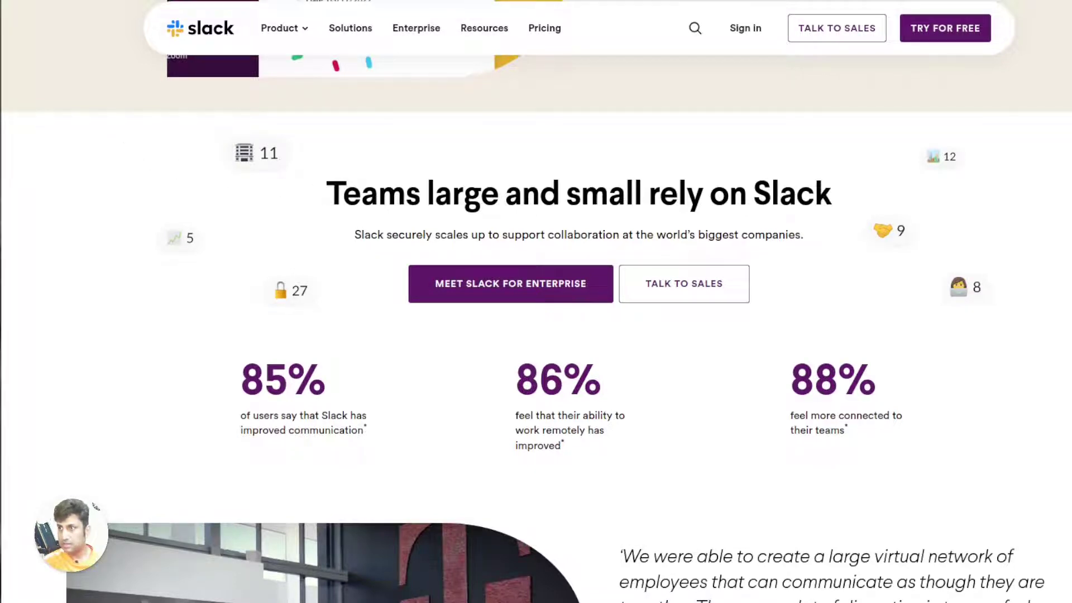
# Capture a screenshot of the "Teams large and small rely on Slack" banner, including its surrounding emoji badges, with the Easy Screenshot web clipper
pyautogui.rightClick(282, 157)
pyautogui.moveTo(400, 419)
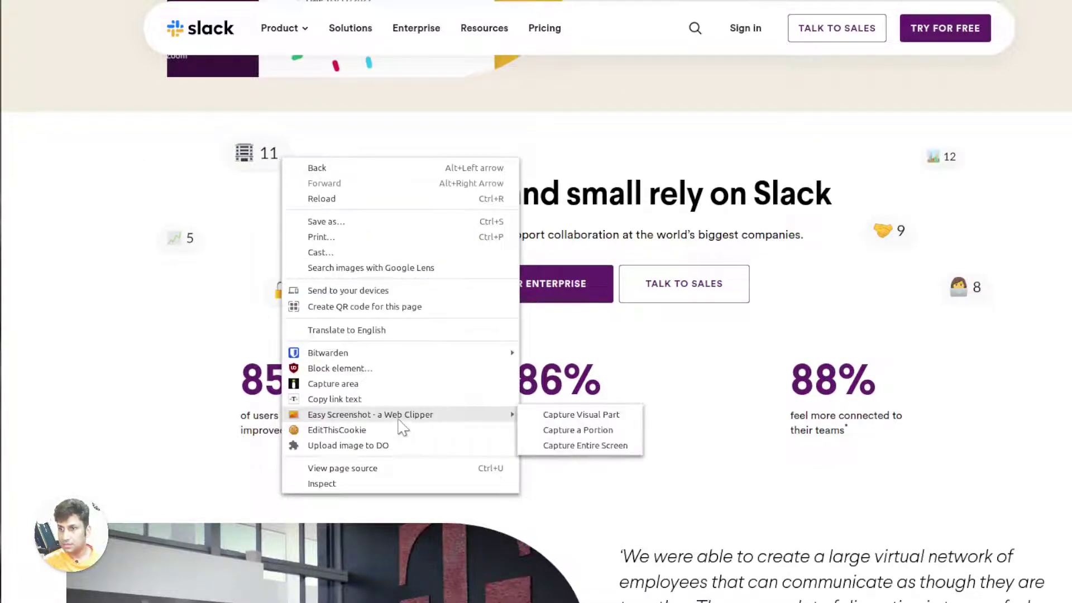
pyautogui.click(574, 434)
pyautogui.moveTo(98, 121); pyautogui.dragTo(1071, 362)
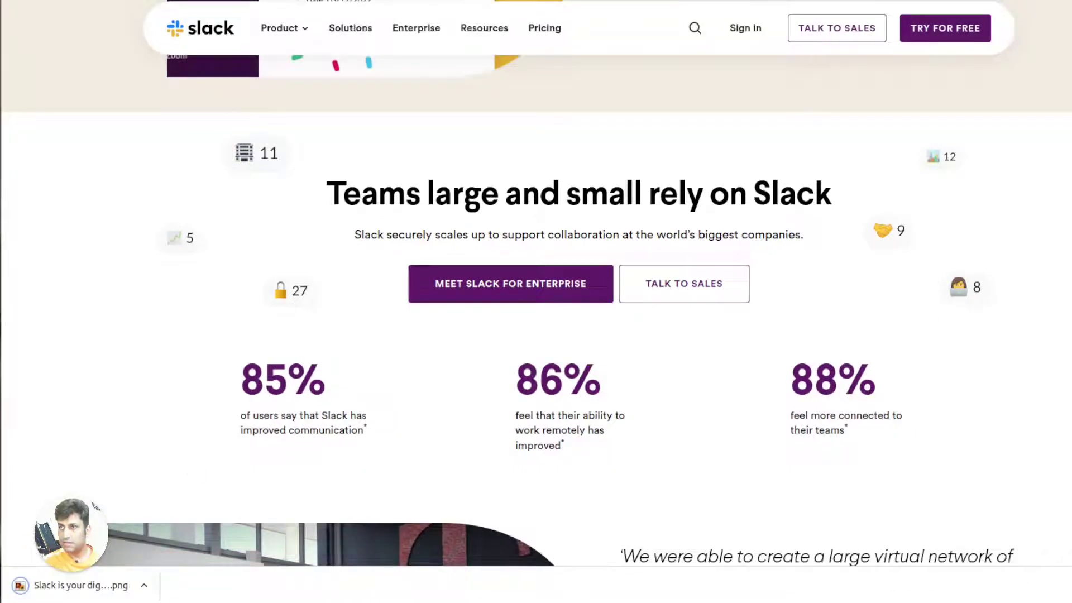
# Switch to the Photopea image editor and open the downloaded banner screenshot in it
pyautogui.hotkey('ctrl', 't')
pyautogui.write('photo')
pyautogui.press('Escape')
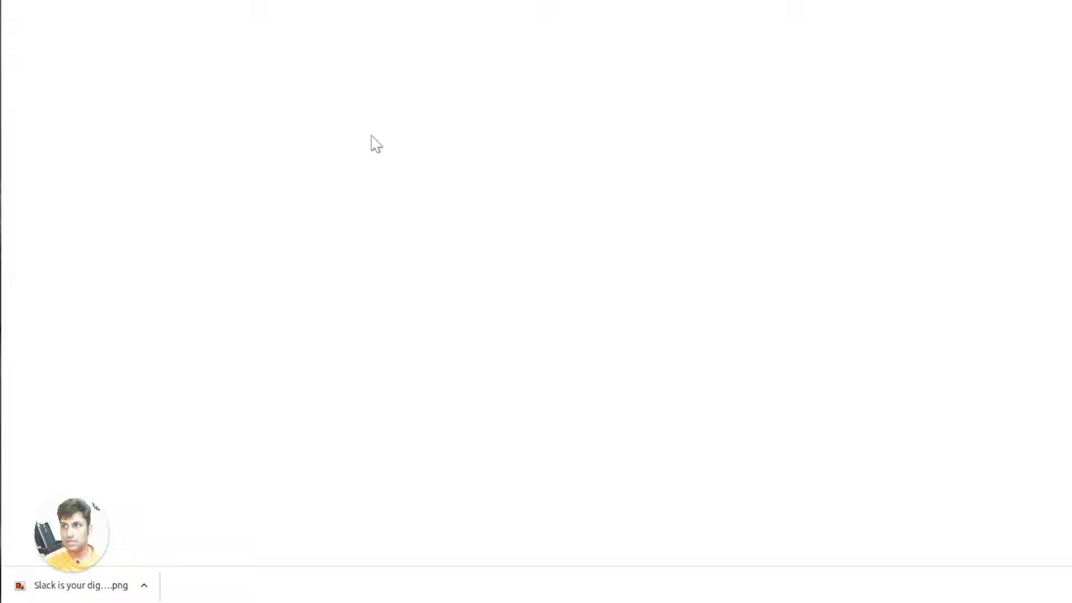
pyautogui.moveTo(81, 585); pyautogui.dragTo(406, 362)
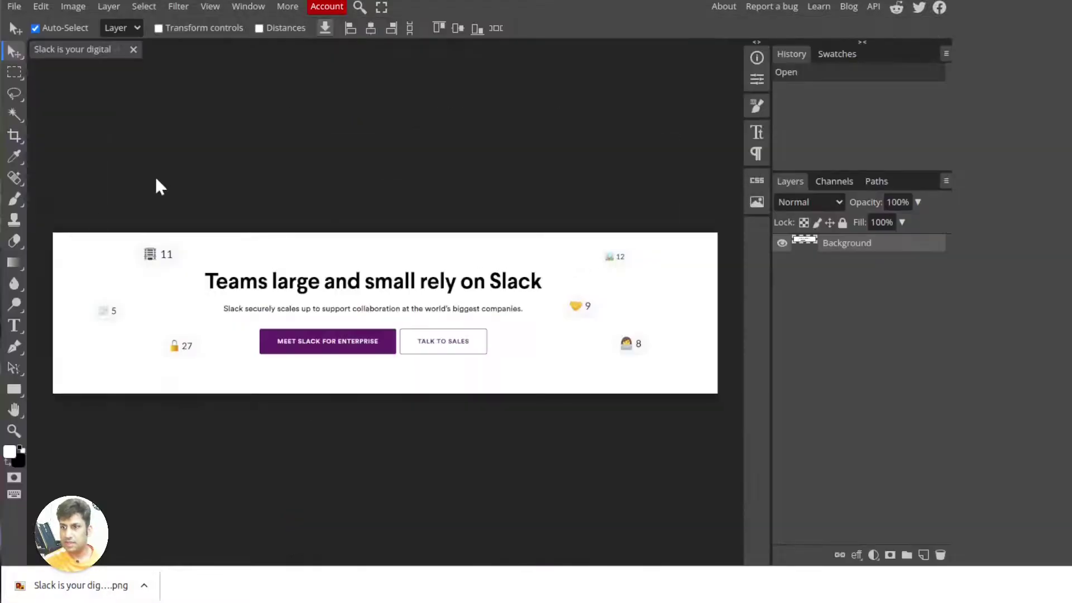
# Clear the lassoed heading, text and buttons from the middle of the screenshot and fill the gap with white using the Paint Bucket
pyautogui.press('m')
pyautogui.click(14, 96)
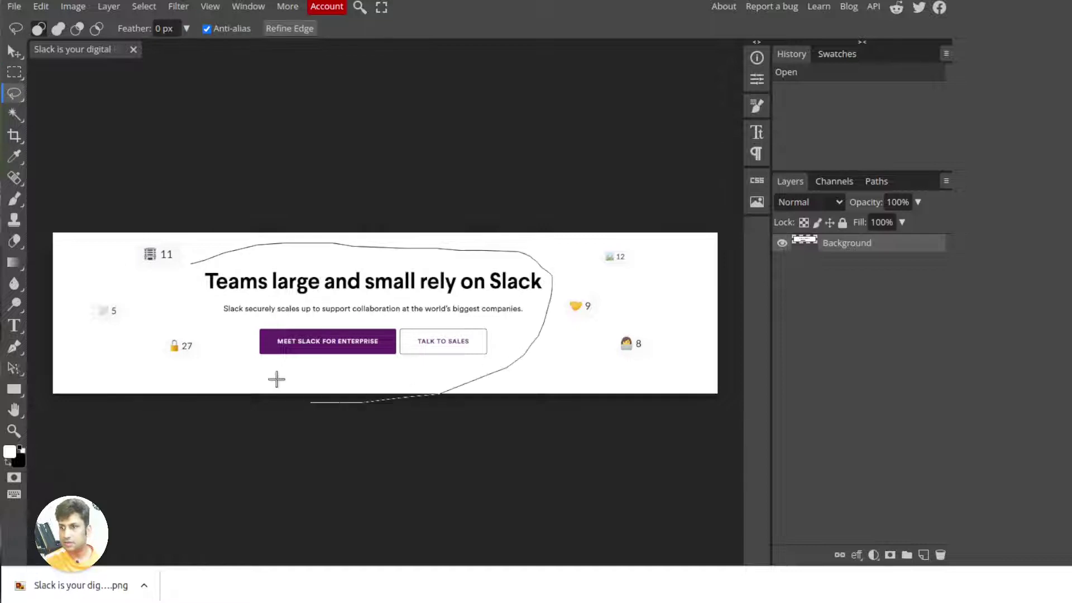
pyautogui.moveTo(194, 266); pyautogui.dragTo(192, 264)
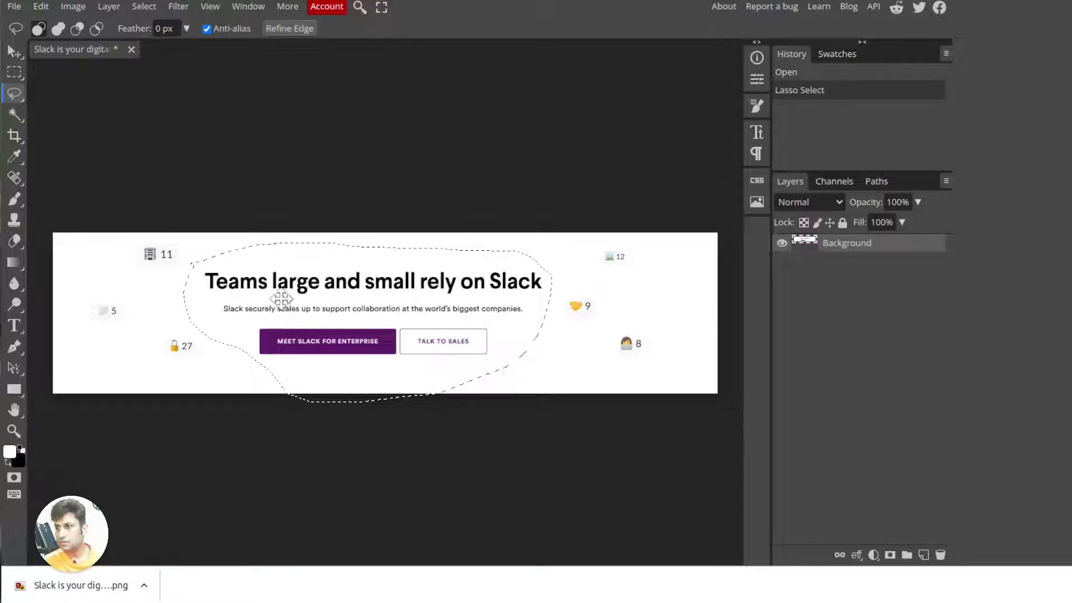
pyautogui.press('Delete')
pyautogui.rightClick(15, 264)
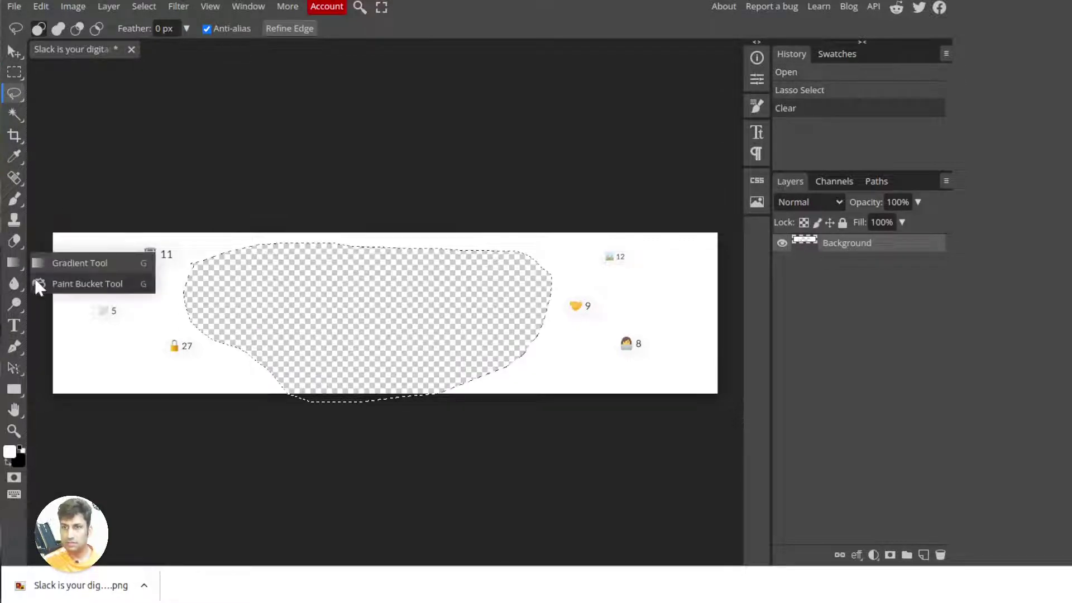
pyautogui.click(39, 284)
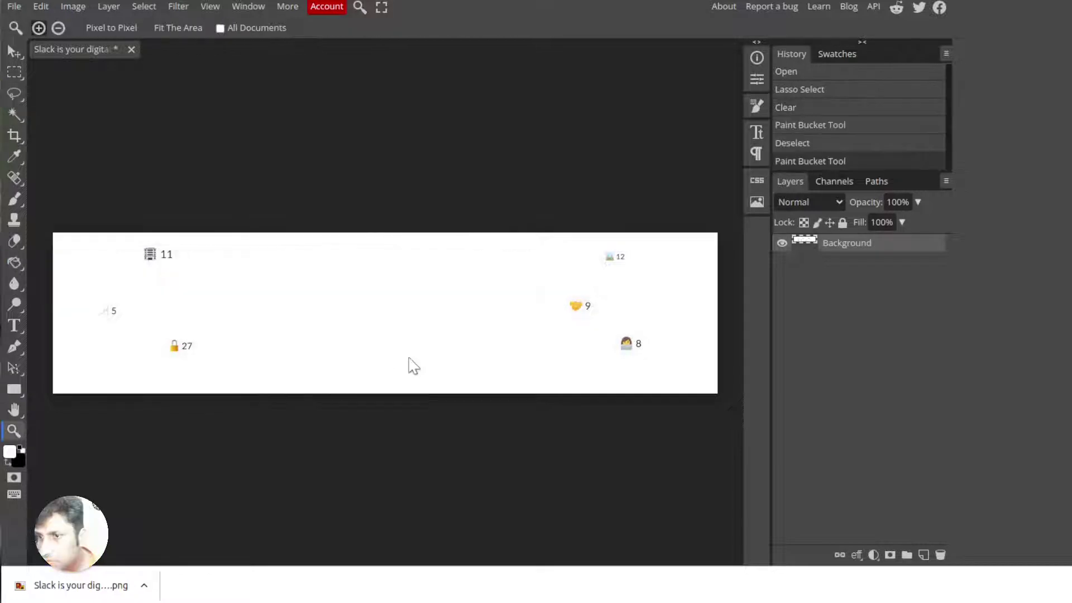
# Export the cleaned banner image, with only the emoji badges left, as a PNG file
pyautogui.click(72, 7)
pyautogui.click(14, 6)
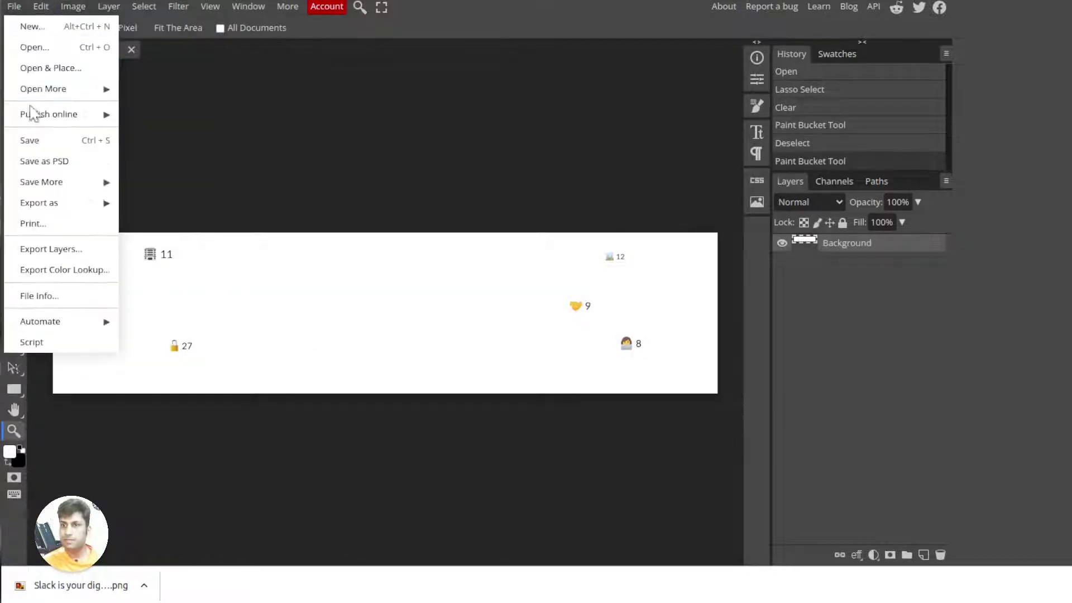
pyautogui.moveTo(63, 208)
pyautogui.click(144, 210)
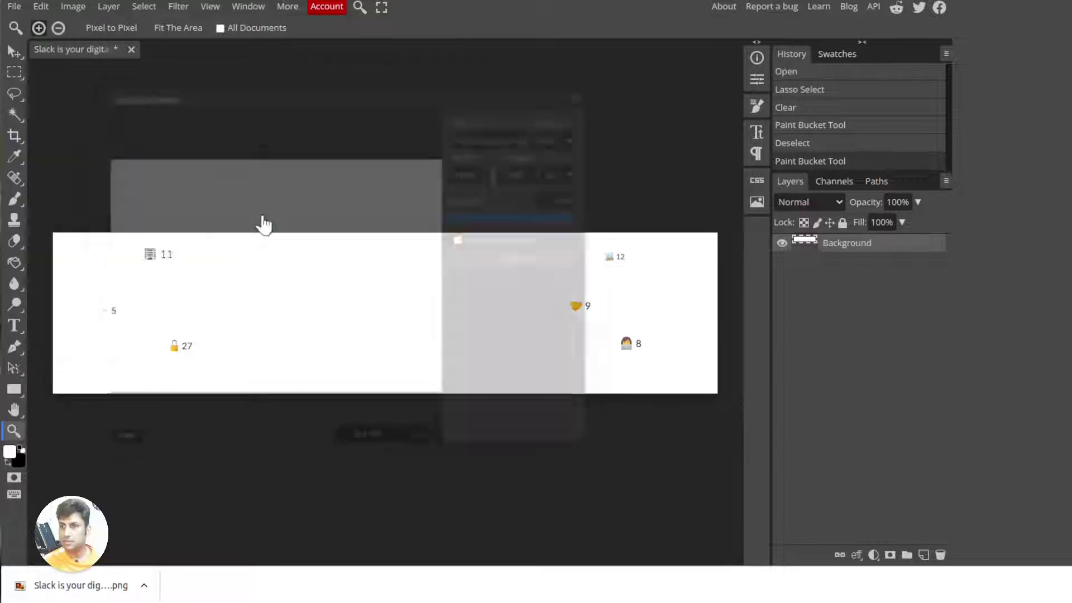
pyautogui.click(483, 259)
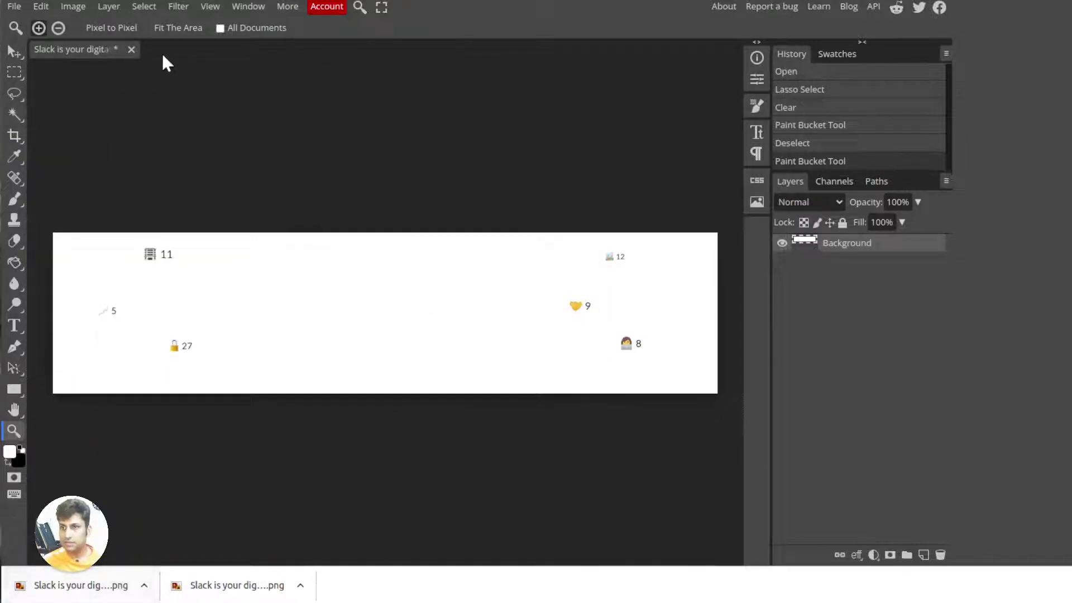
# Switch back to BootstrapSite and add a new block with a heading below the Features Zigzag block
pyautogui.hotkey('alt', 'Tab')
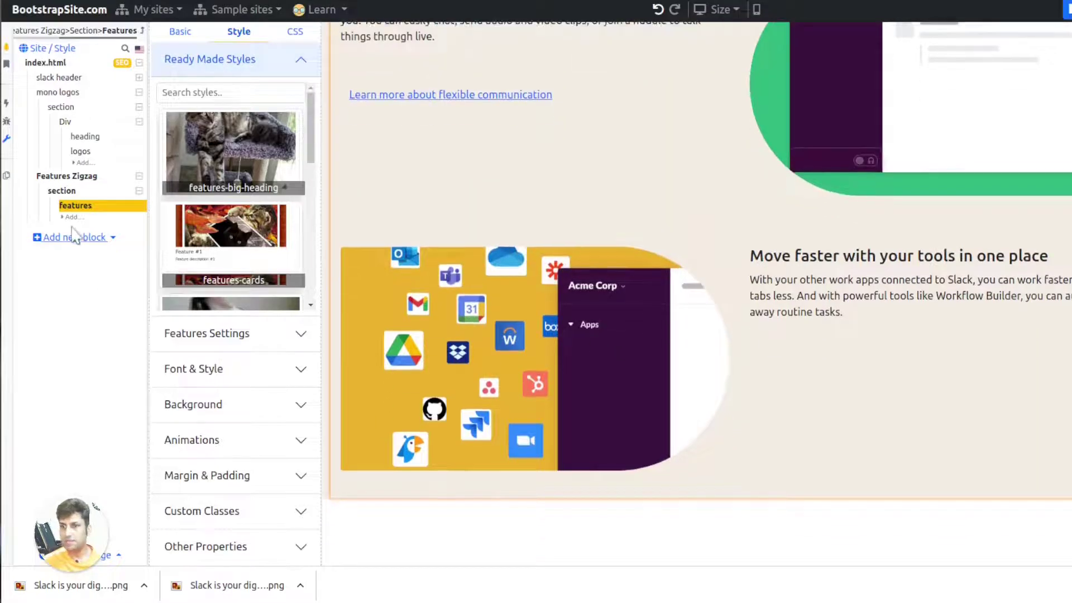
pyautogui.click(83, 237)
pyautogui.click(84, 262)
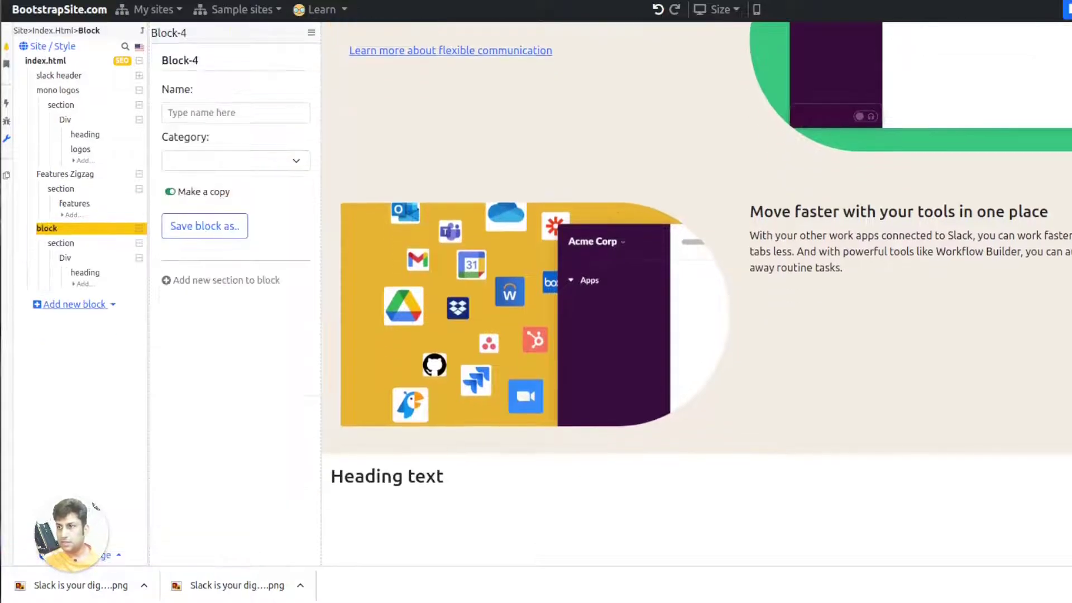
# Replace the new block's heading text with "Teams large and small rely on Slack", copied from the Slack page
pyautogui.hotkey('ctrl', 'Tab')
pyautogui.tripleClick(368, 193)
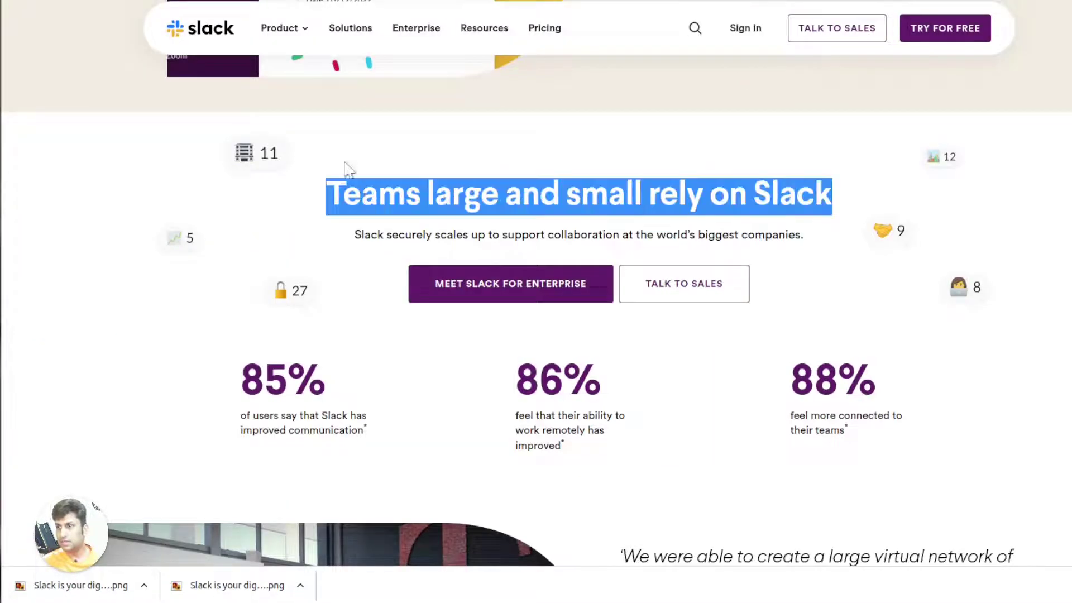
pyautogui.hotkey('ctrl', 'c')
pyautogui.hotkey('ctrl', 'Tab')
pyautogui.click(391, 474)
pyautogui.hotkey('ctrl', 'a')
pyautogui.hotkey('ctrl', 'v')
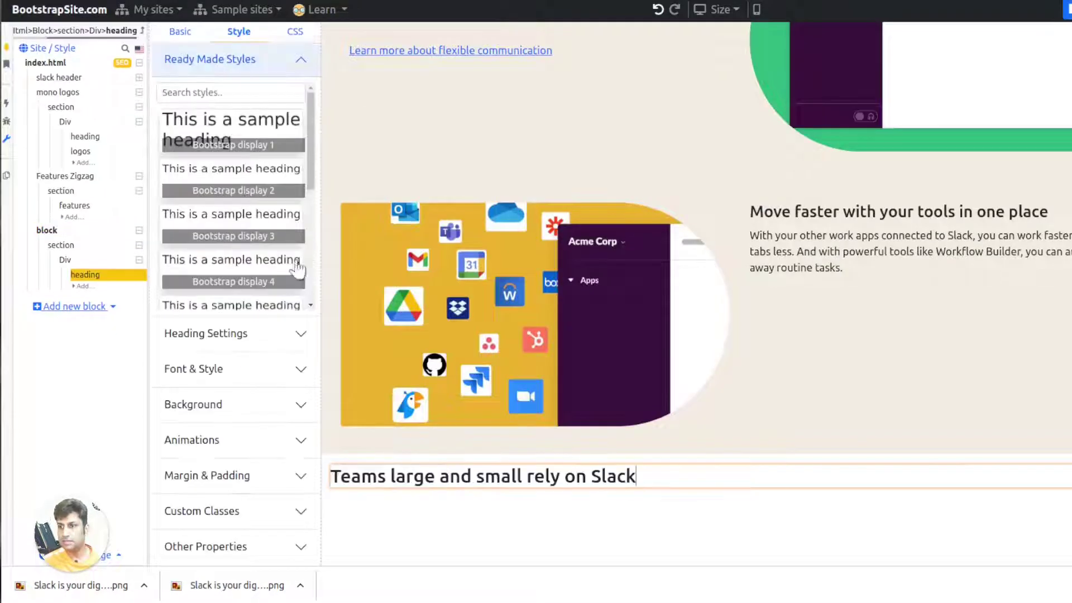
# Apply a large bold ready-made heading style to the "Teams large and small rely on Slack" heading
pyautogui.click(193, 37)
pyautogui.click(222, 187)
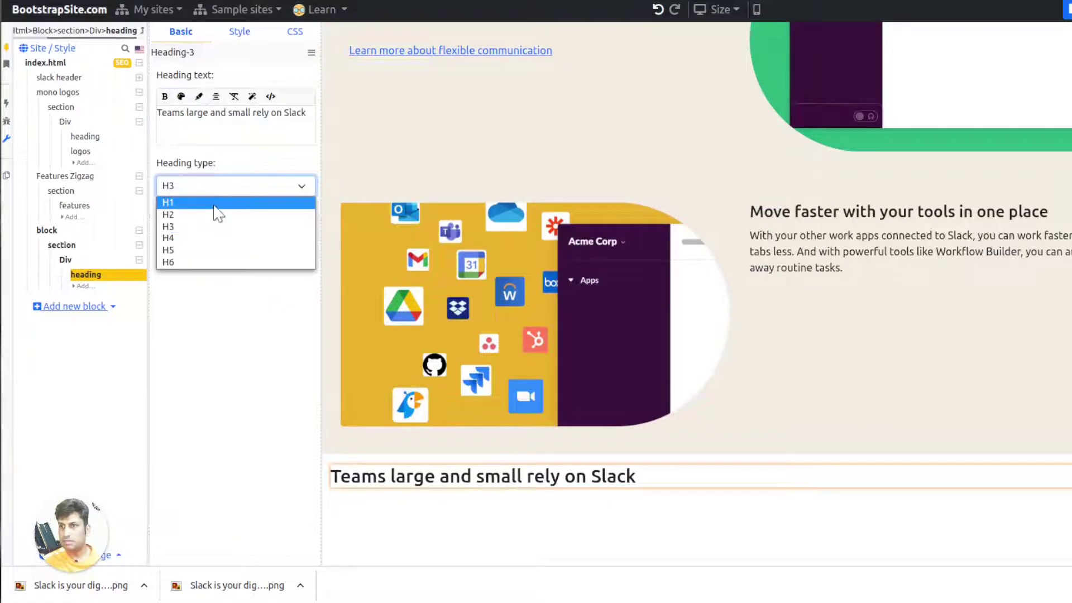
pyautogui.click(238, 34)
pyautogui.scroll(-1, 239, 202)
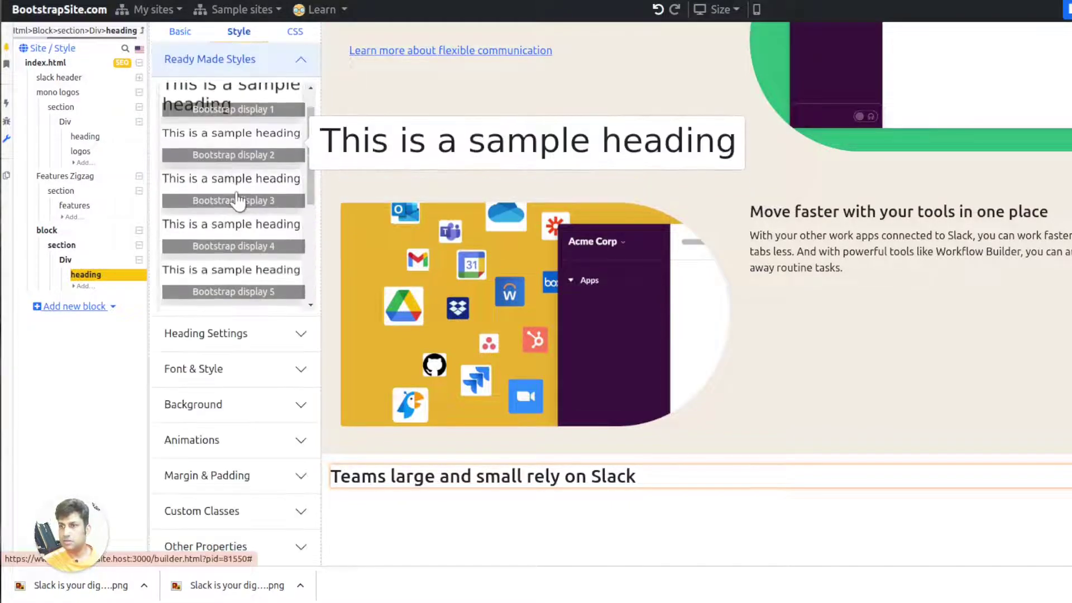
pyautogui.click(237, 200)
pyautogui.click(239, 237)
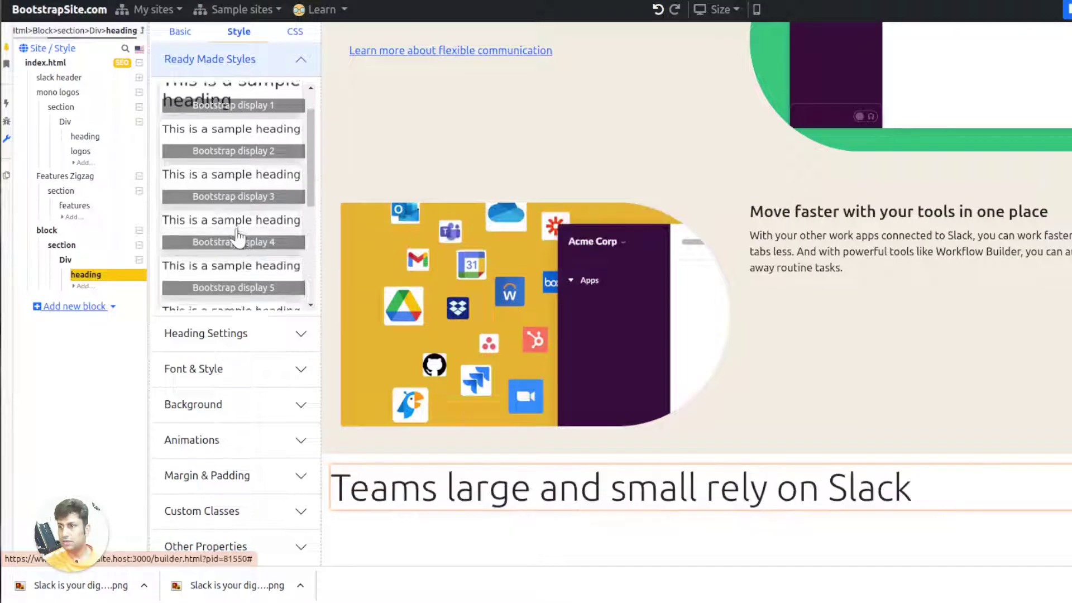
pyautogui.scroll(-3, 240, 239)
pyautogui.click(251, 289)
# Copy the sentence beneath the Slack page's heading and add a paragraph element to the new block's Div
pyautogui.hotkey('ctrl', 'Tab')
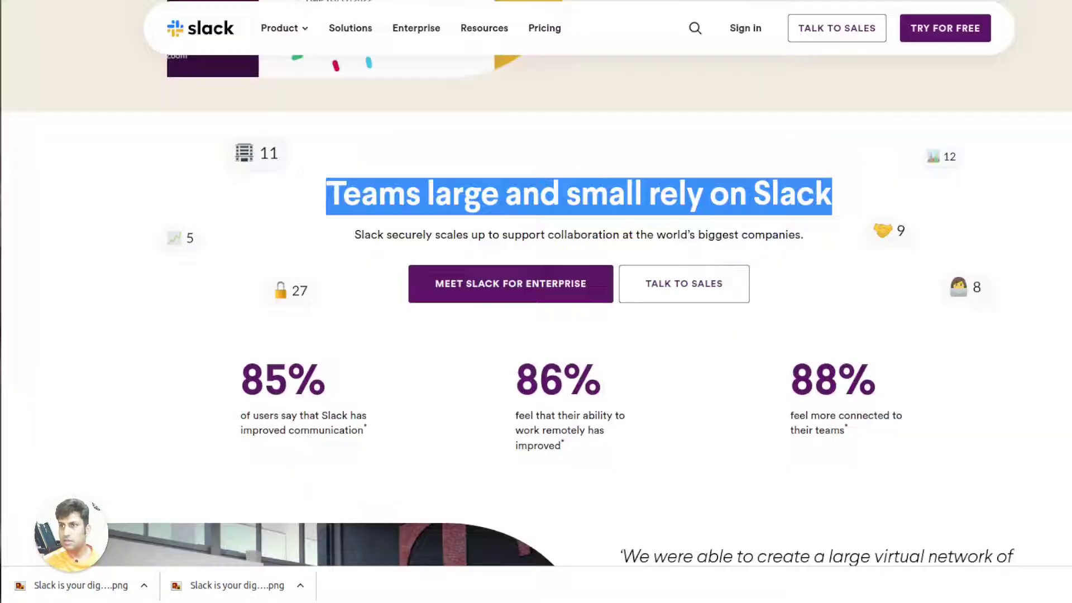
pyautogui.tripleClick(419, 242)
pyautogui.hotkey('ctrl', 'Tab')
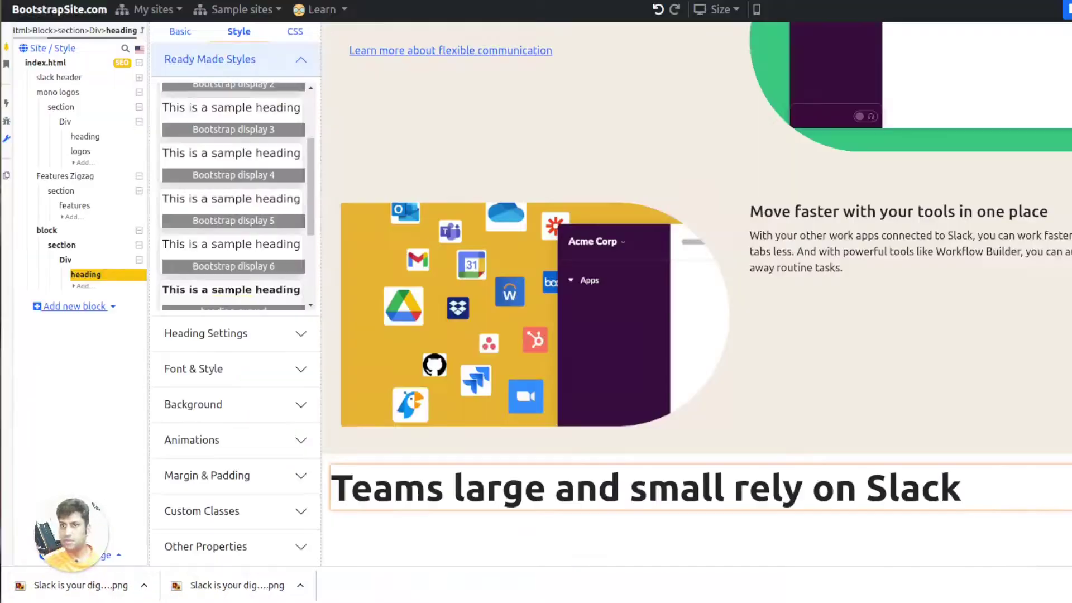
pyautogui.click(89, 260)
pyautogui.click(239, 89)
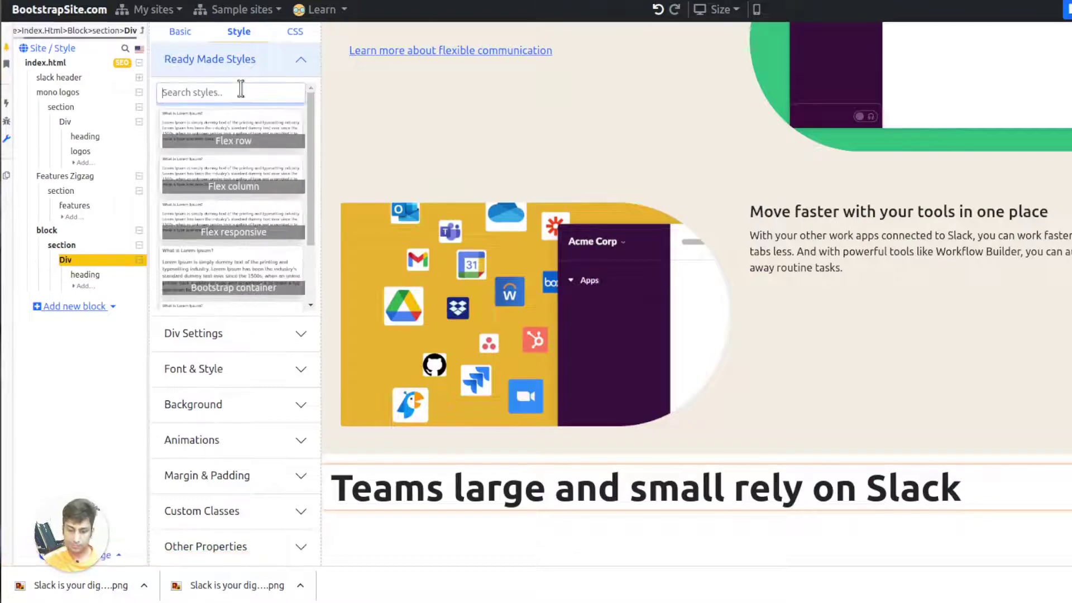
pyautogui.write('para')
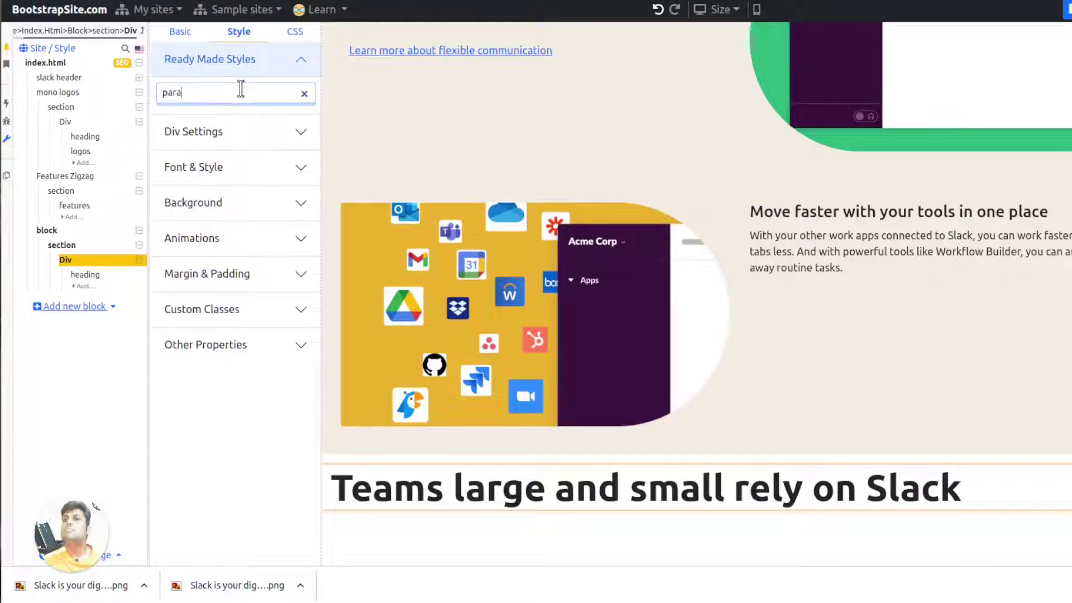
pyautogui.click(180, 32)
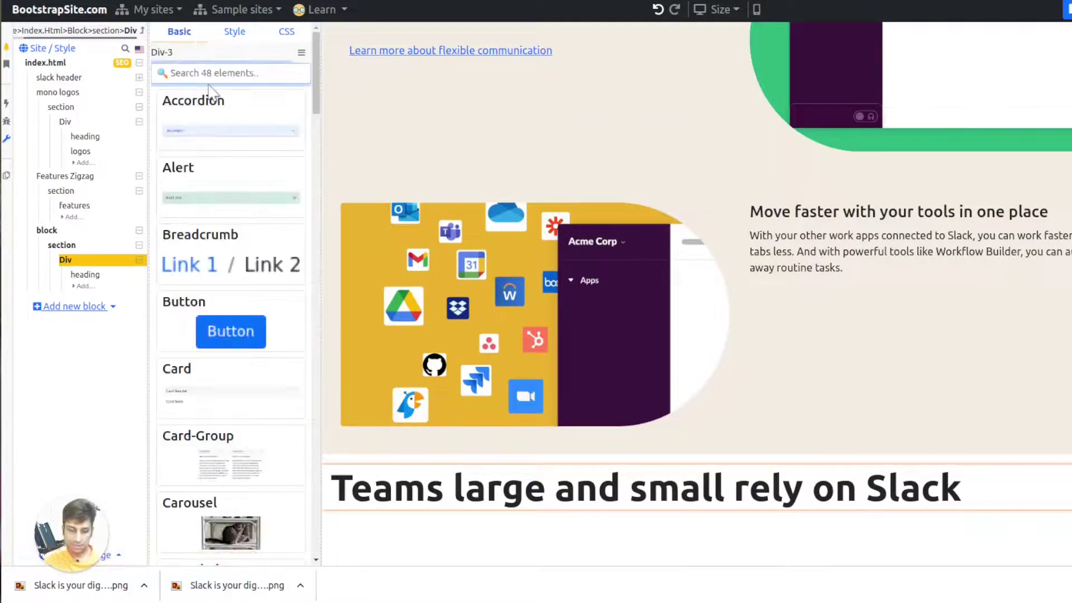
pyautogui.write('para')
pyautogui.click(234, 111)
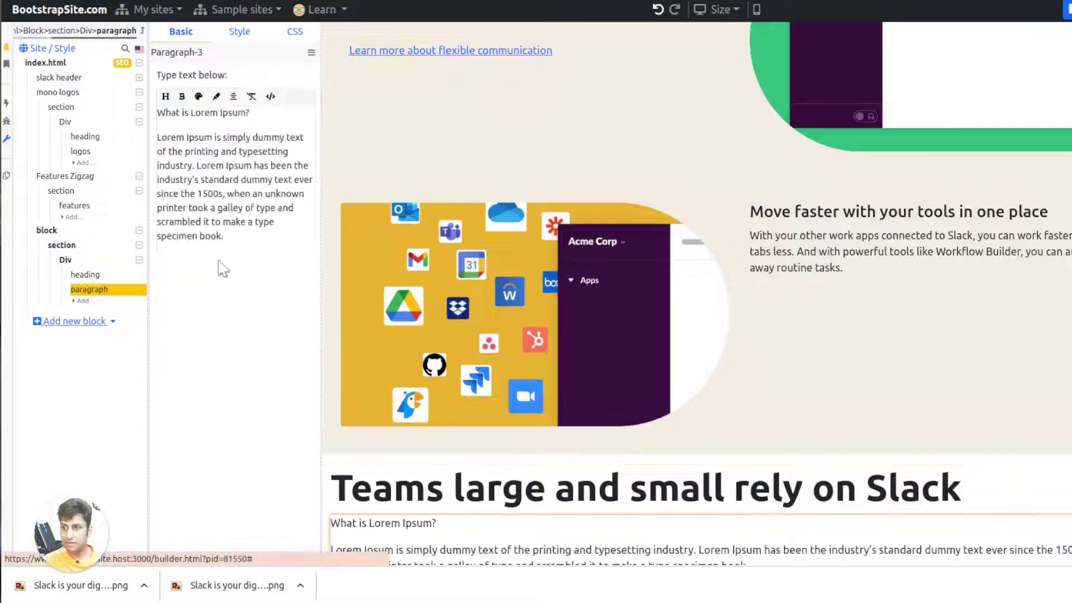
# Replace the placeholder paragraph with "Slack securely scales up to support collaboration at the world's biggest companies."
pyautogui.tripleClick(197, 215)
pyautogui.hotkey('ctrl', 'a')
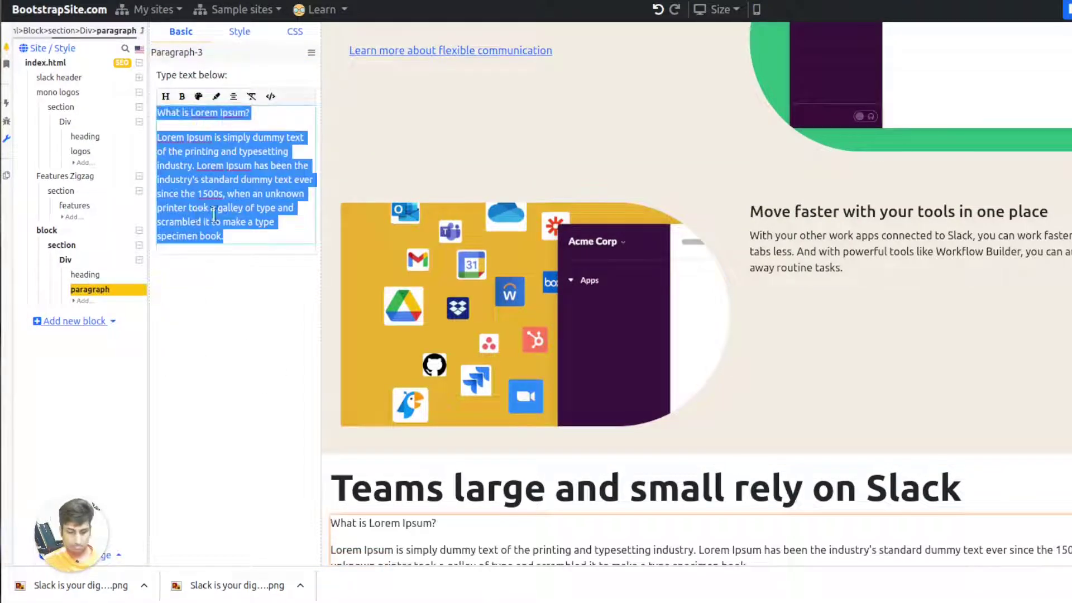
pyautogui.hotkey('ctrl', 'v')
# Examine the layout of the three percentage statistics below the buttons on the Slack page
pyautogui.click(297, 0)
pyautogui.scroll(-2, 504, 271)
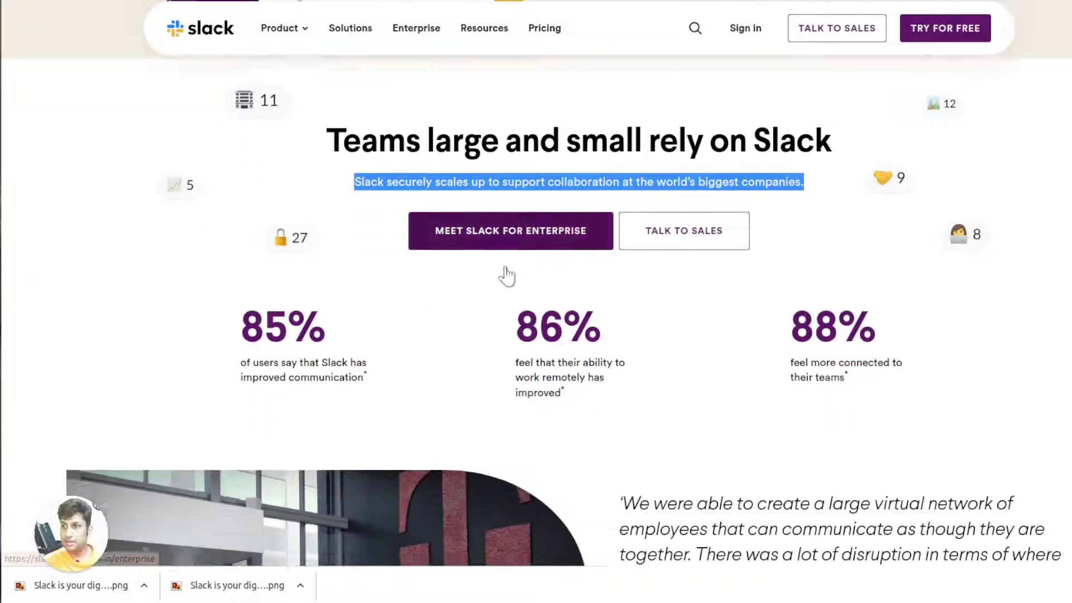
pyautogui.moveTo(199, 263); pyautogui.dragTo(992, 354)
pyautogui.click(993, 354)
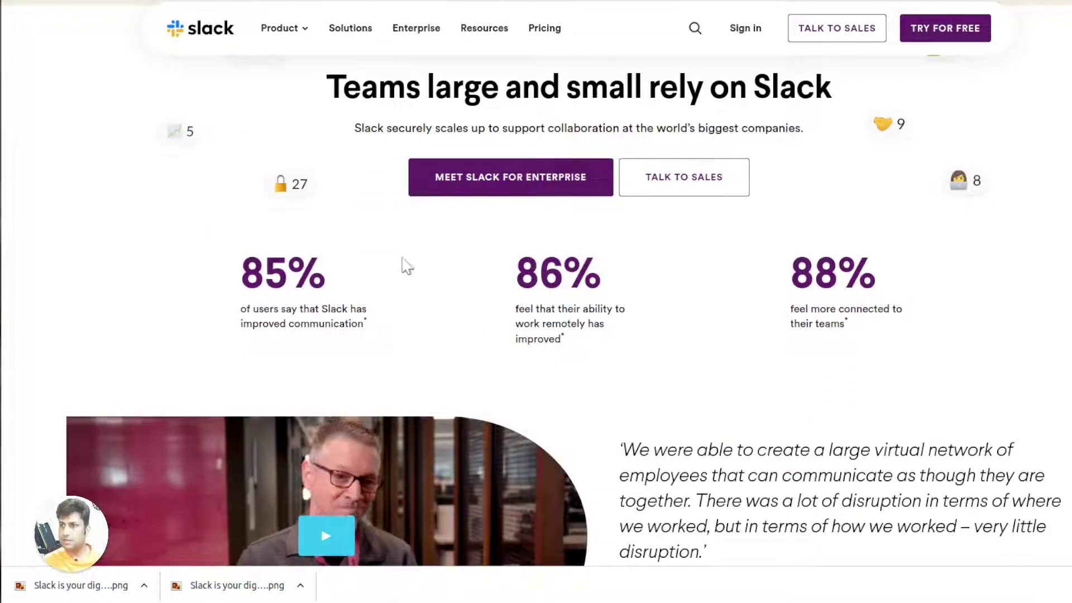
pyautogui.hotkey('ctrl', 'Tab')
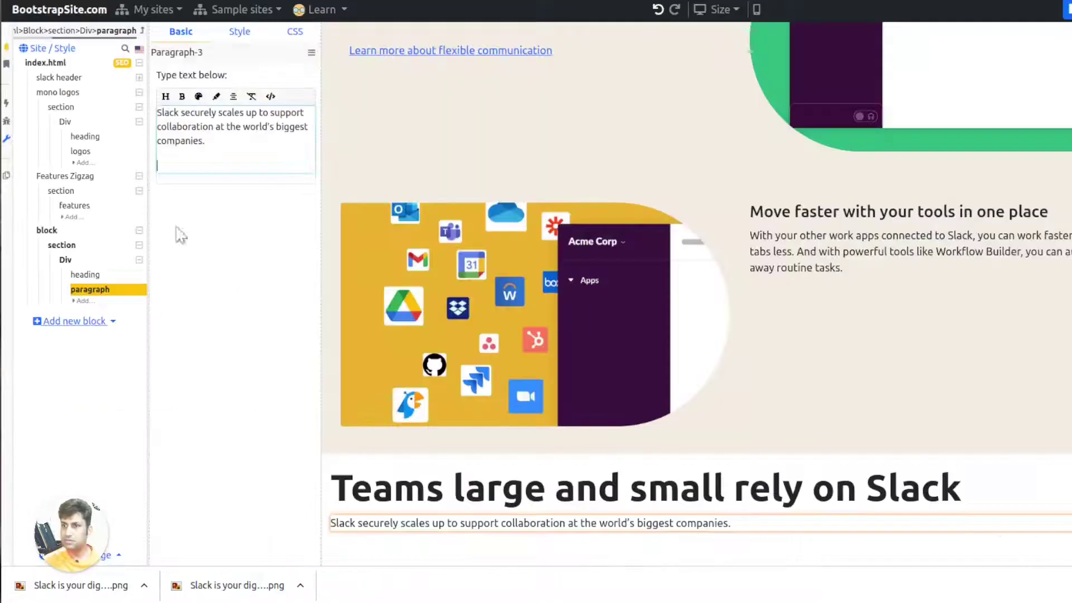
# Set the text alignment of the Div holding the new heading and paragraph to Center
pyautogui.click(65, 260)
pyautogui.click(229, 34)
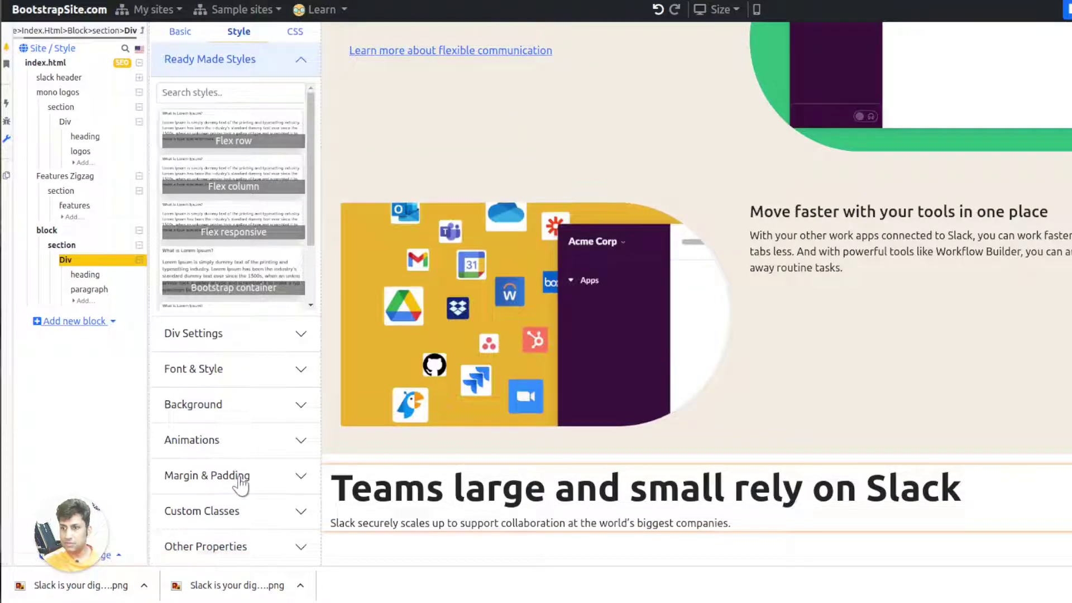
pyautogui.click(222, 370)
pyautogui.click(215, 349)
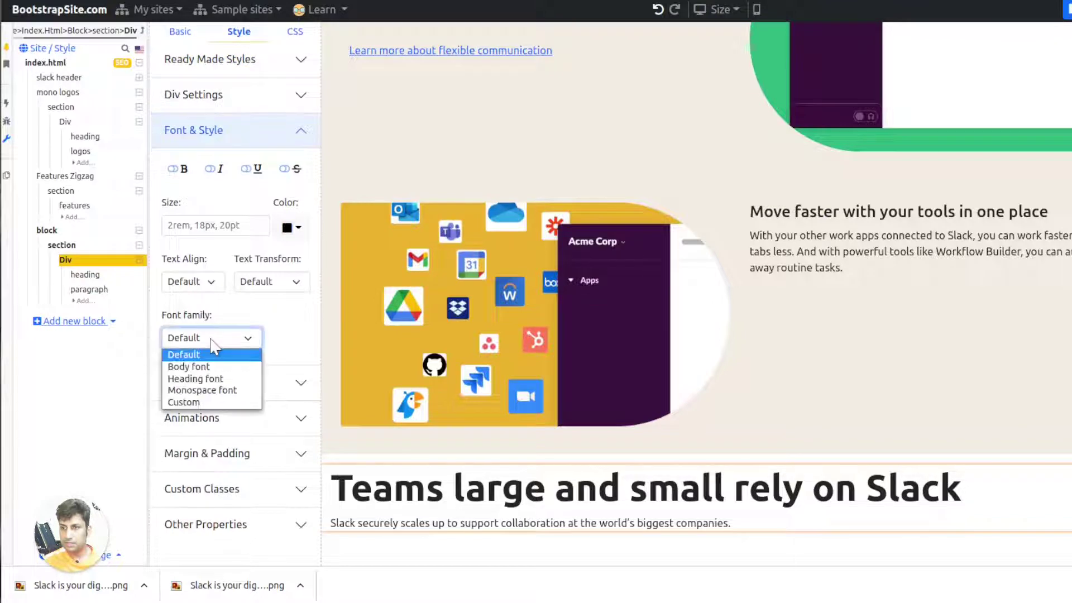
pyautogui.click(202, 310)
pyautogui.click(198, 285)
pyautogui.click(192, 323)
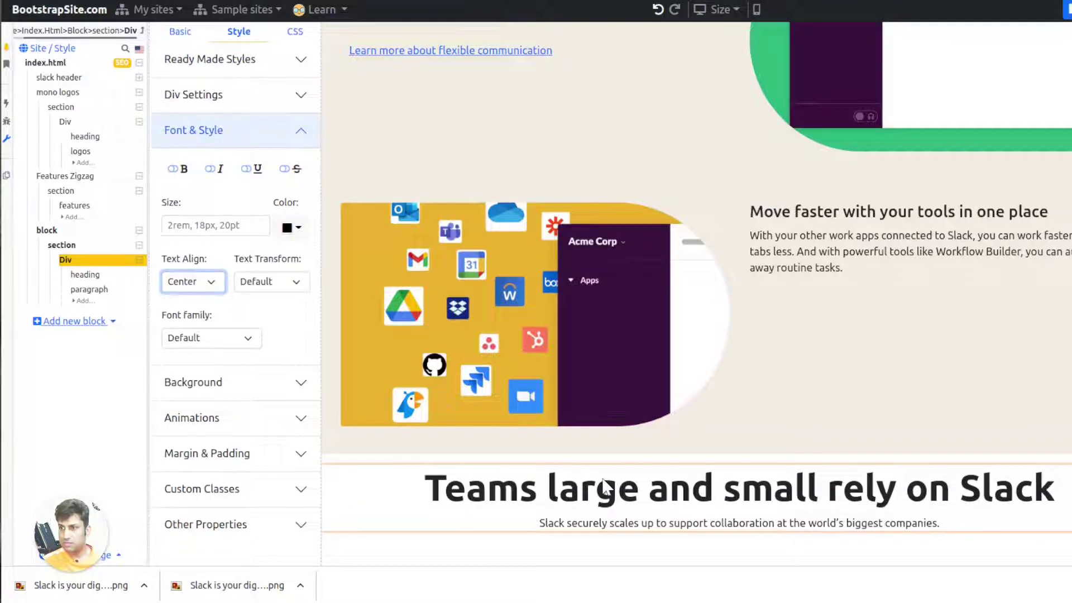
# Add the class pb-4 to the "Teams large and small rely on Slack" heading
pyautogui.click(329, 1)
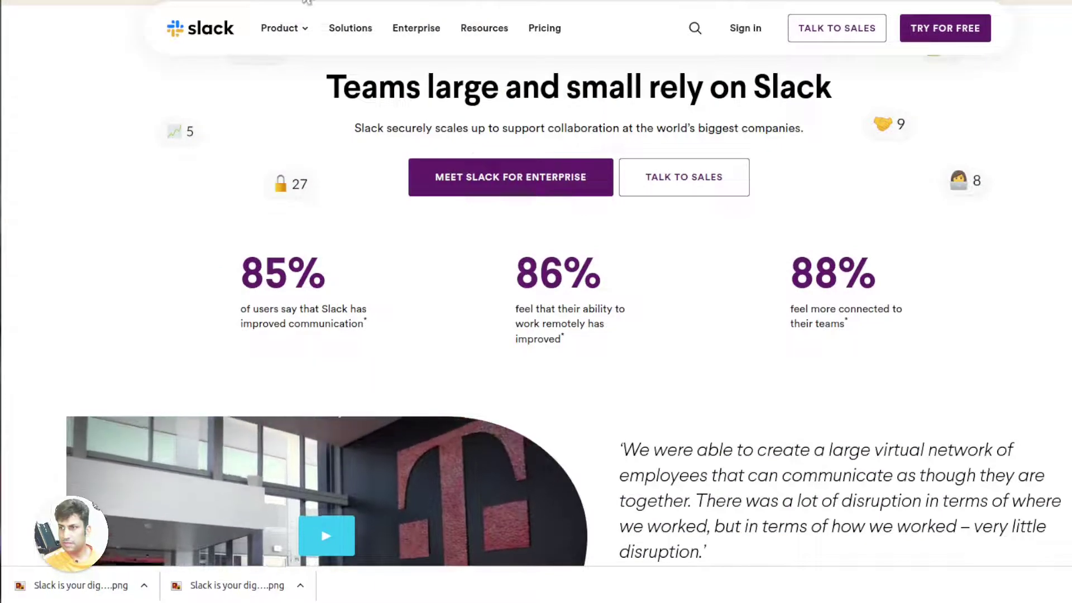
pyautogui.click(185, 1)
pyautogui.click(614, 487)
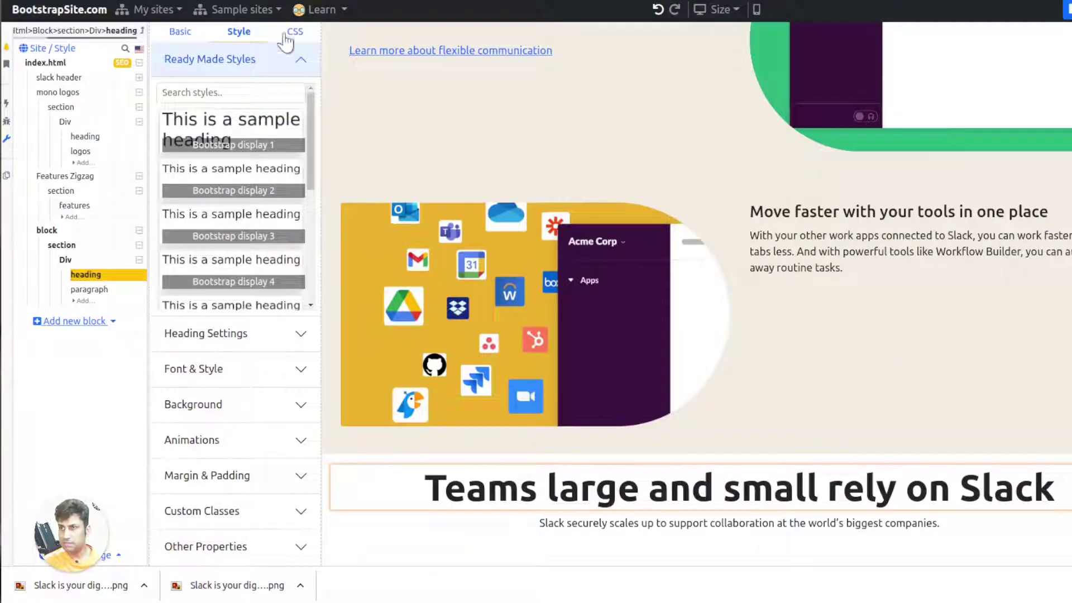
pyautogui.click(285, 35)
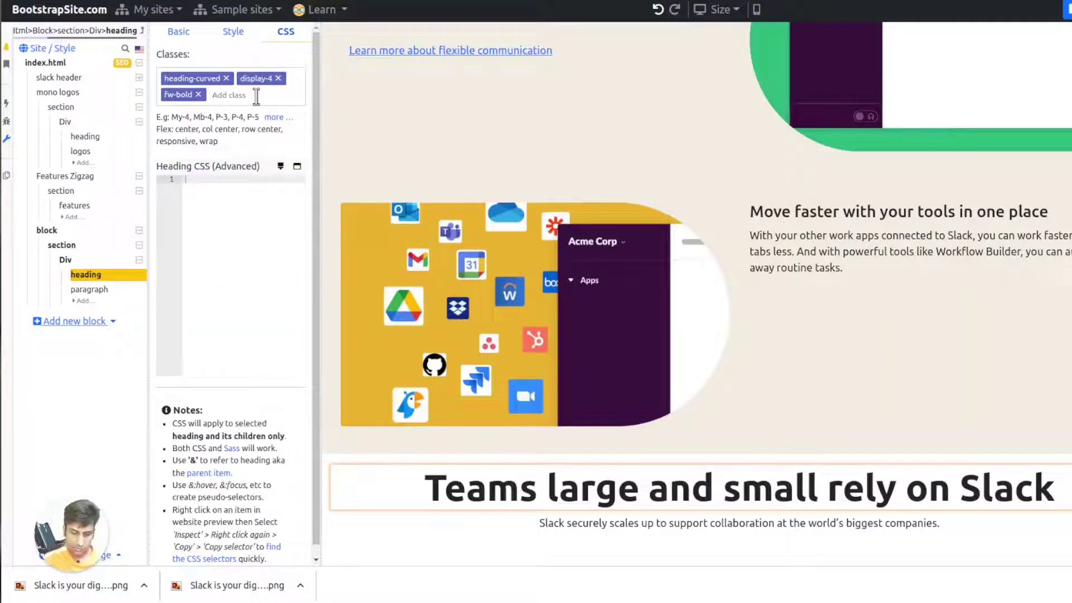
pyautogui.click(256, 96)
pyautogui.write('pb-4')
pyautogui.press('Return')
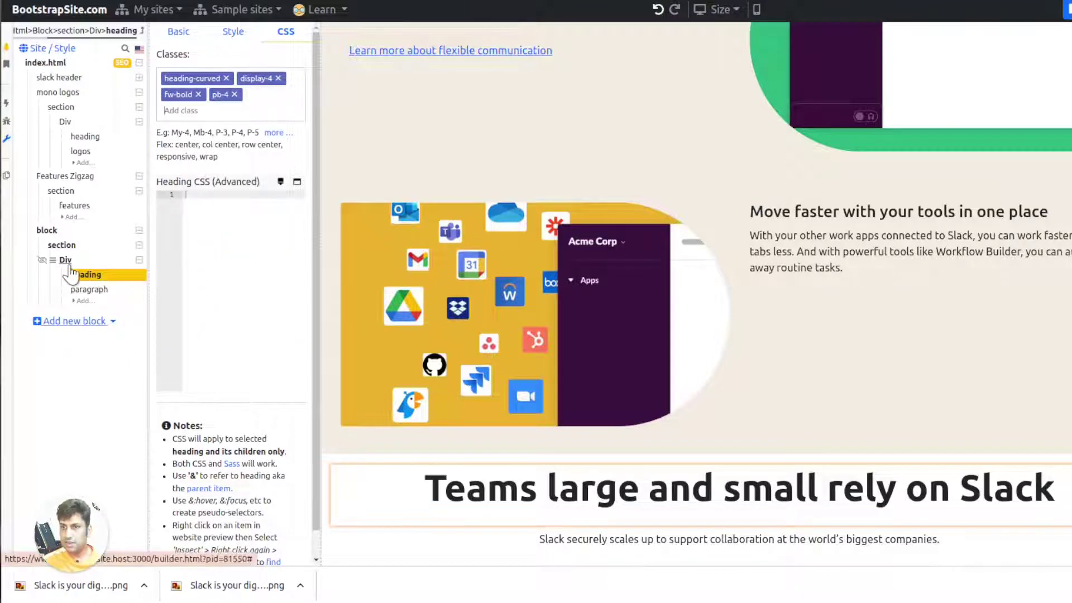
# Add the class p-5 to the section that contains the "Teams large and small rely on Slack" heading
pyautogui.click(63, 245)
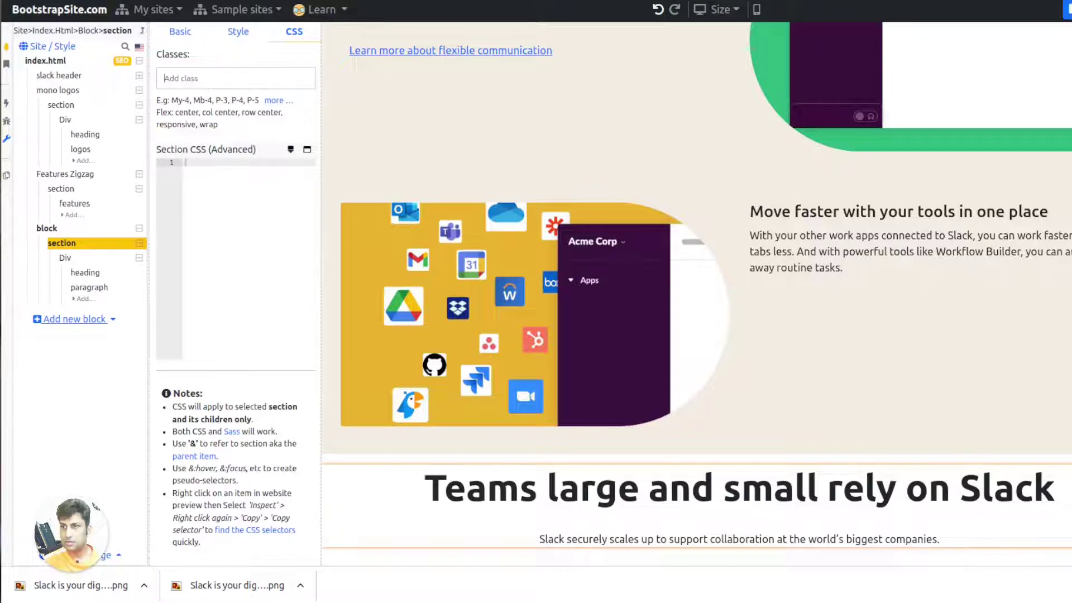
pyautogui.hotkey('ctrl', 'Tab')
pyautogui.scroll(2, 856, 201)
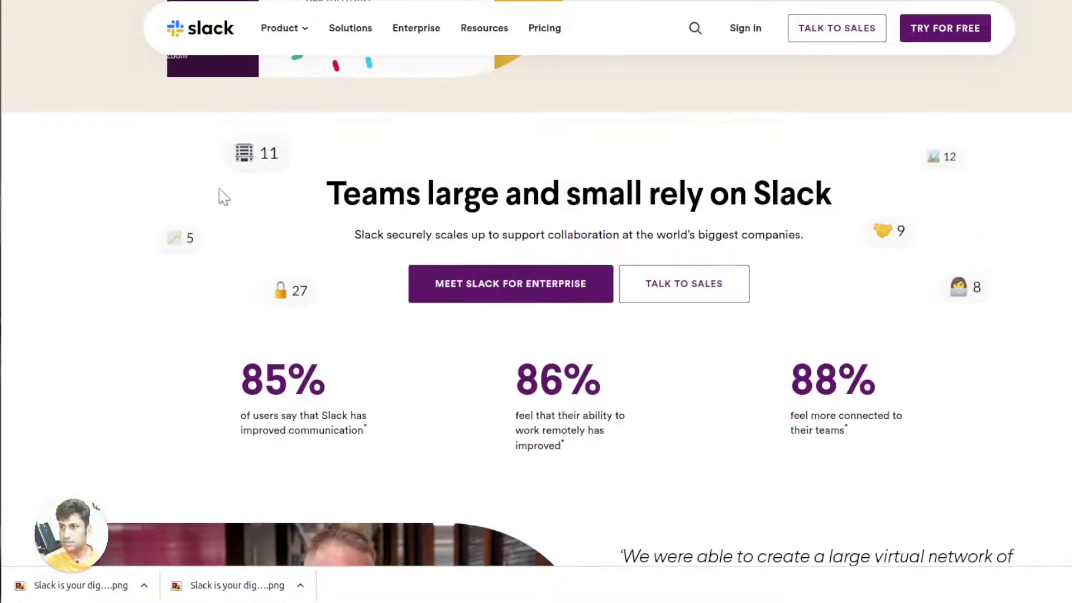
pyautogui.hotkey('ctrl', 'Tab')
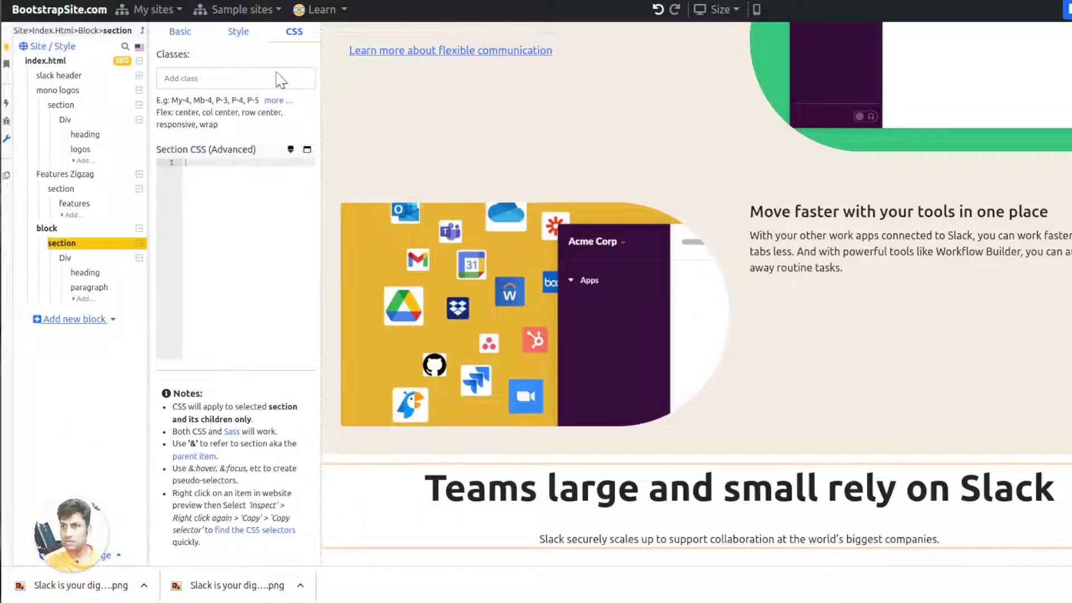
pyautogui.write('p-5')
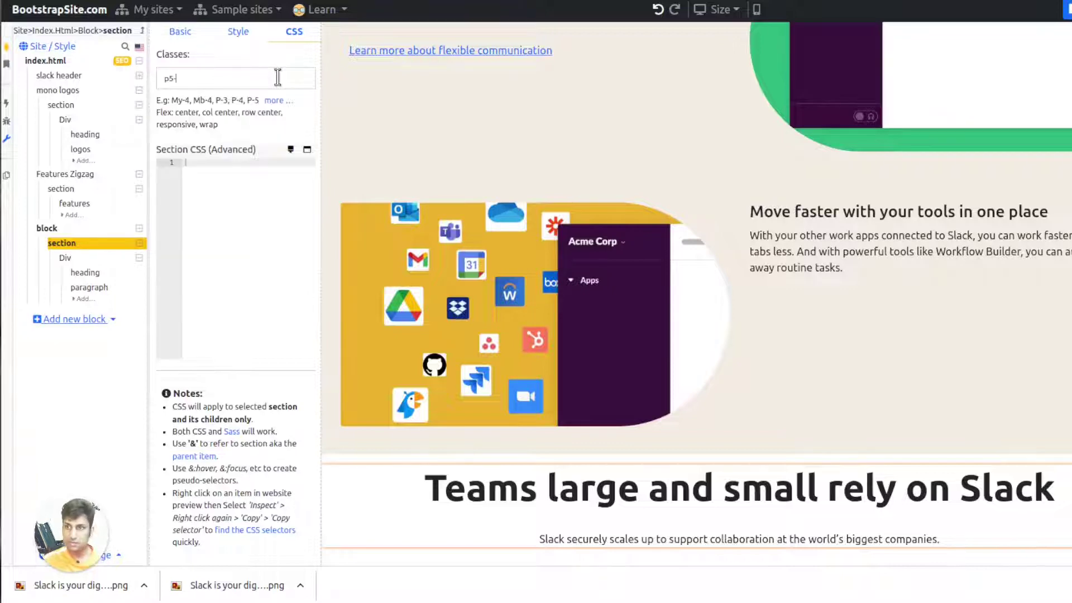
pyautogui.press('Return')
pyautogui.scroll(-2, 813, 354)
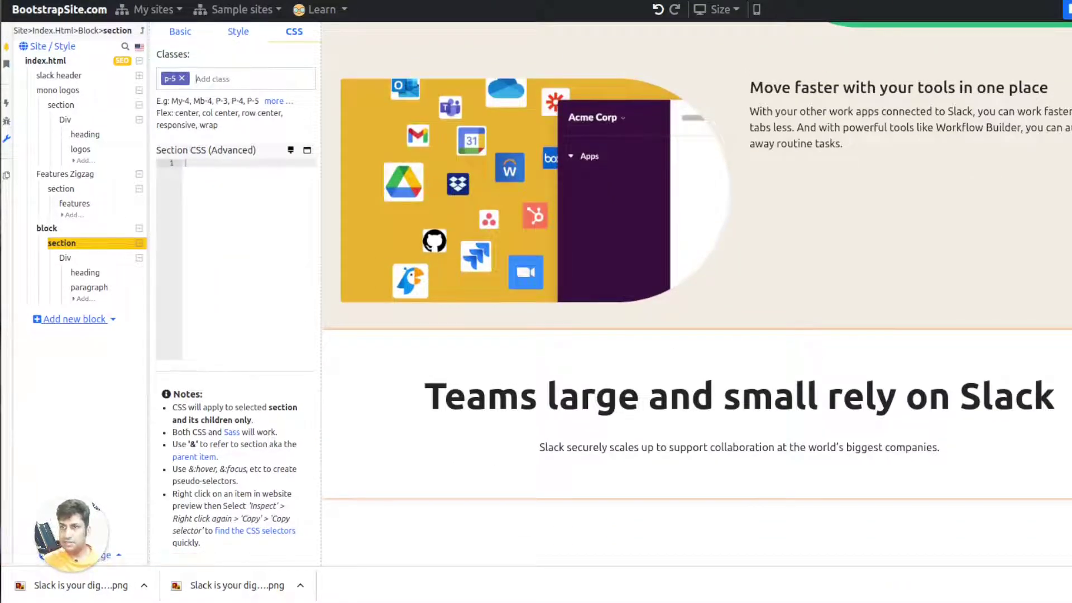
# Set the background type of the Div holding the heading and paragraph to Image
pyautogui.hotkey('ctrl', 'Tab')
pyautogui.moveTo(141, 159); pyautogui.dragTo(897, 335)
pyautogui.click(856, 298)
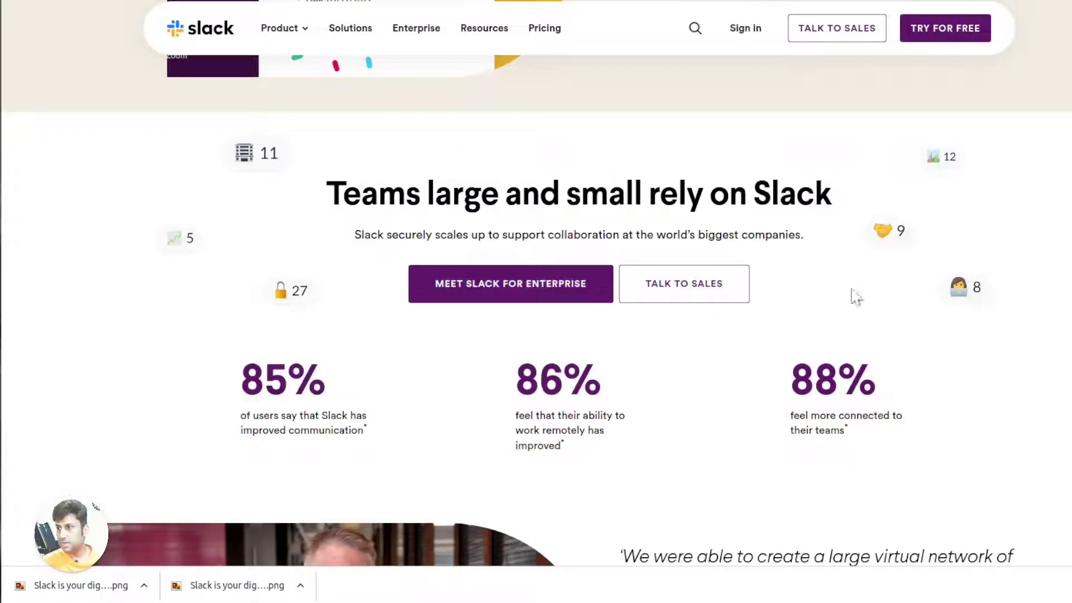
pyautogui.hotkey('ctrl', 'Tab')
pyautogui.click(66, 260)
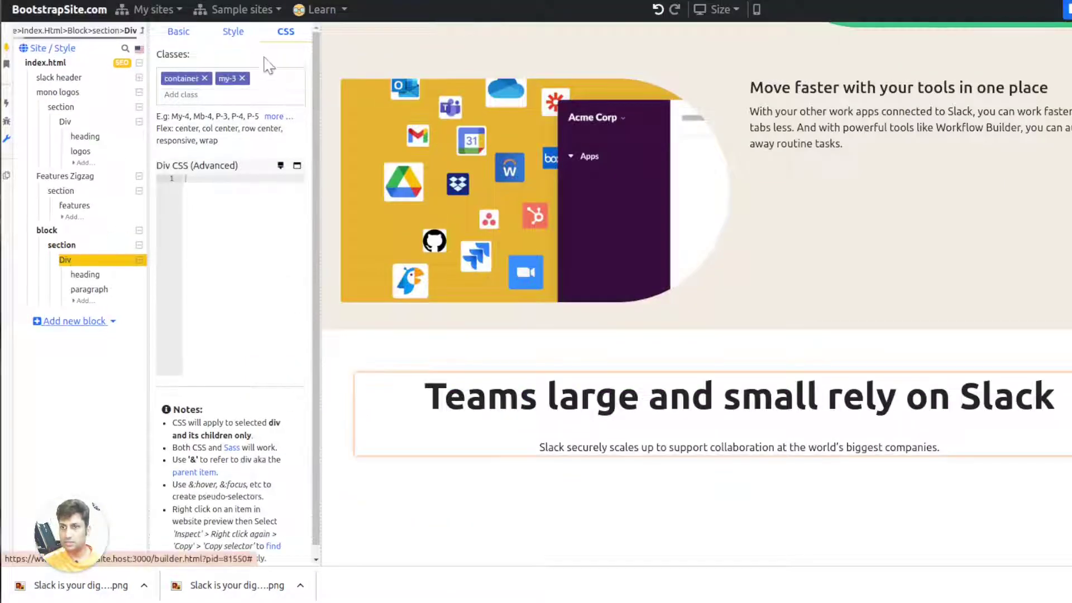
pyautogui.click(239, 32)
pyautogui.click(227, 405)
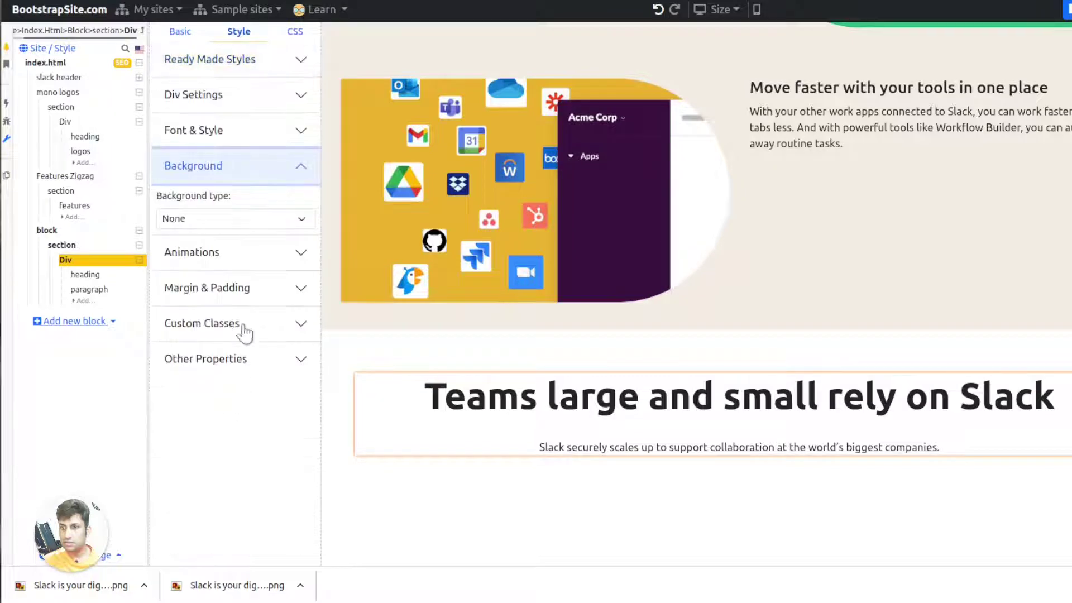
pyautogui.click(233, 222)
pyautogui.click(180, 283)
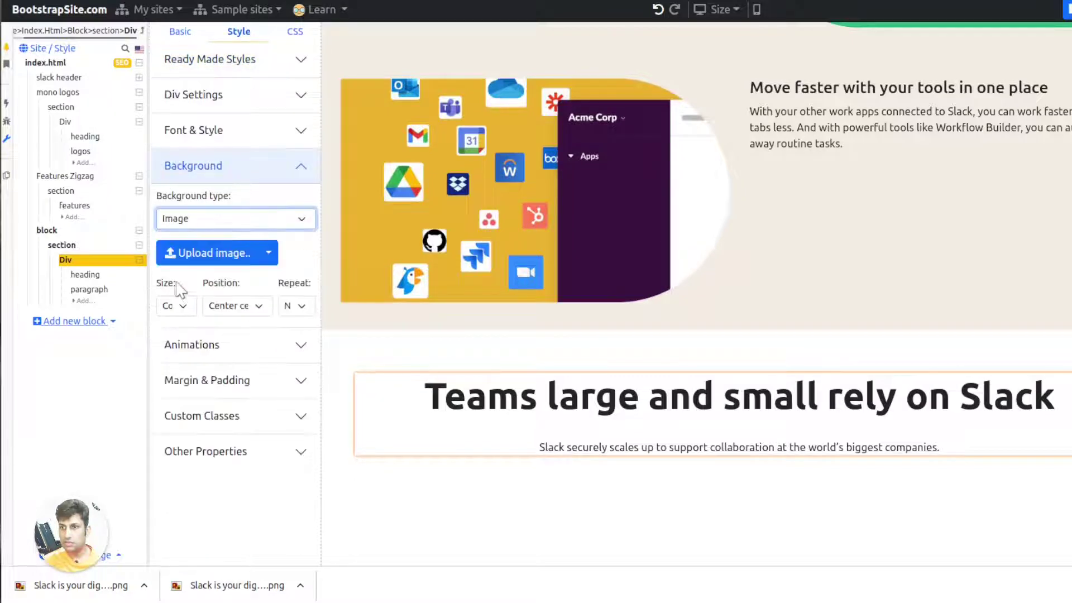
# Upload the first downloaded Slack PNG as the Div's background image
pyautogui.click(238, 263)
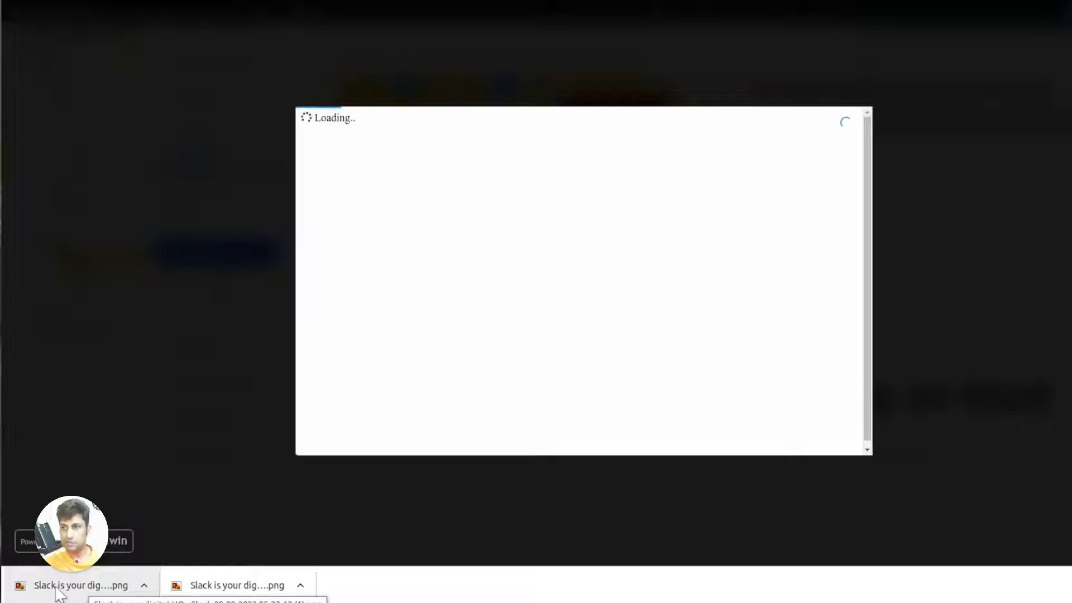
pyautogui.moveTo(59, 592); pyautogui.dragTo(698, 296)
pyautogui.click(843, 134)
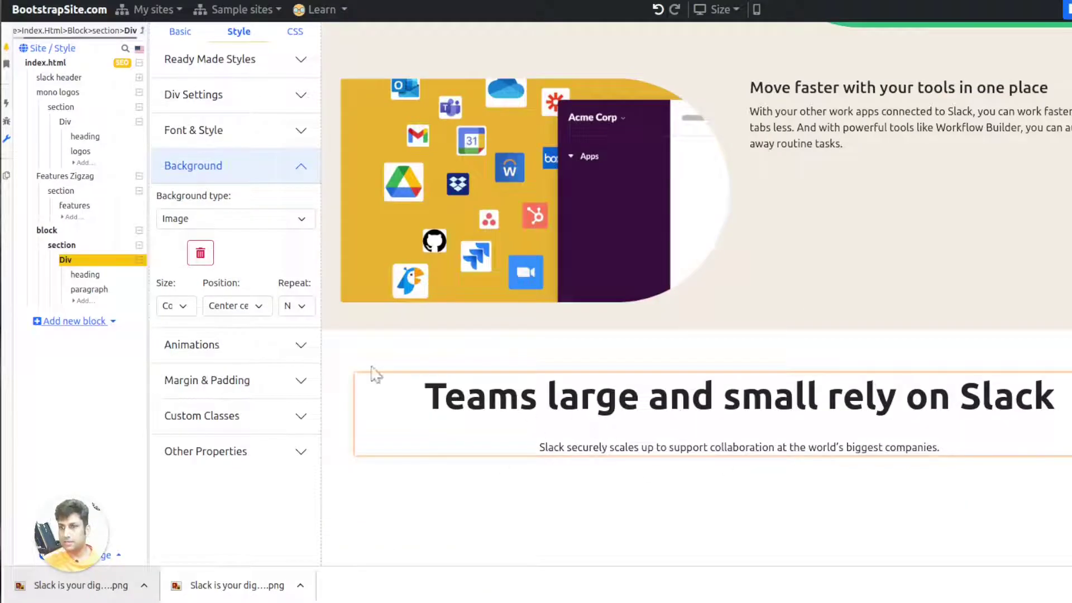
# Remove the p-5 class from the section and add p-5 to its Div instead
pyautogui.click(62, 246)
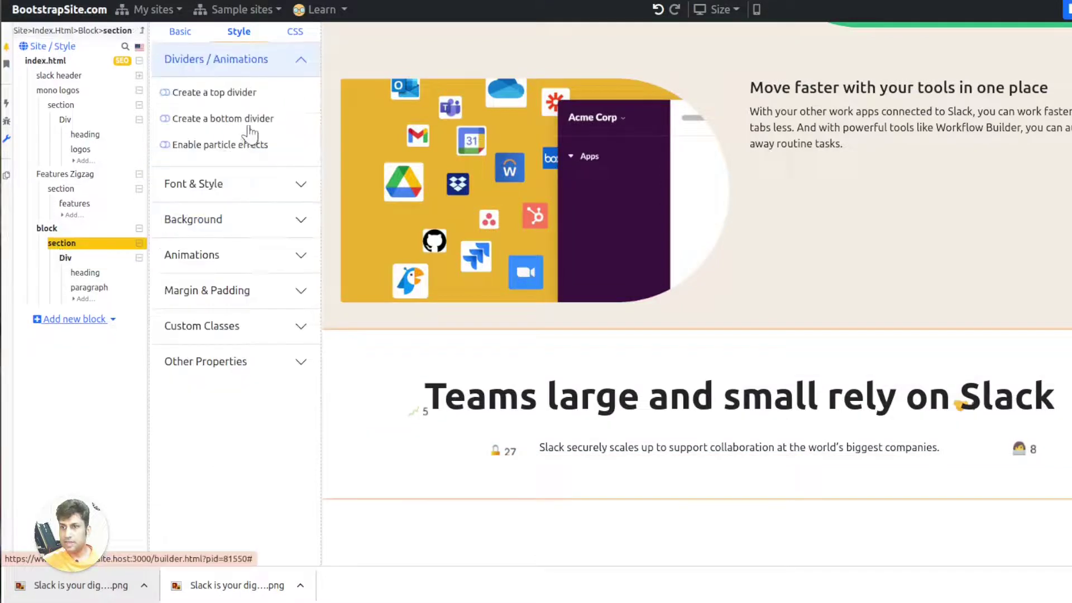
pyautogui.click(292, 32)
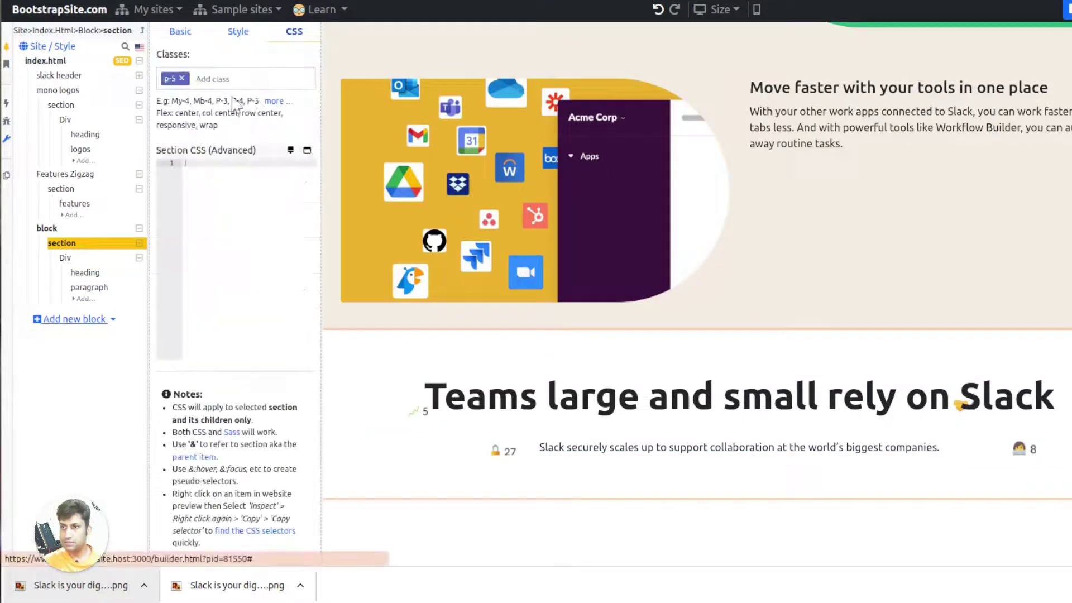
pyautogui.click(76, 259)
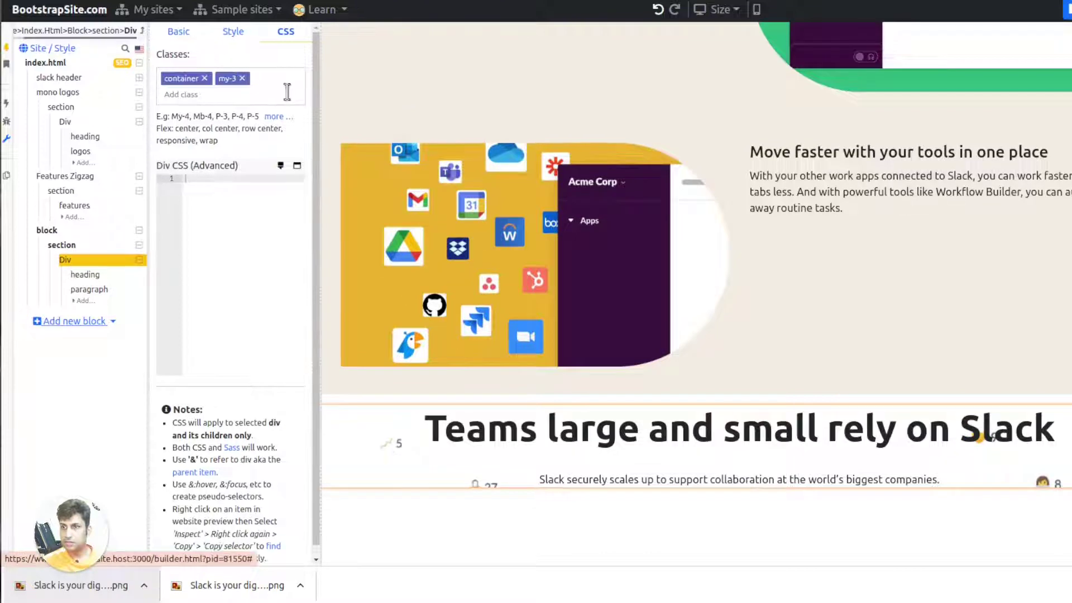
pyautogui.click(270, 97)
pyautogui.write('p-5')
pyautogui.press('Return')
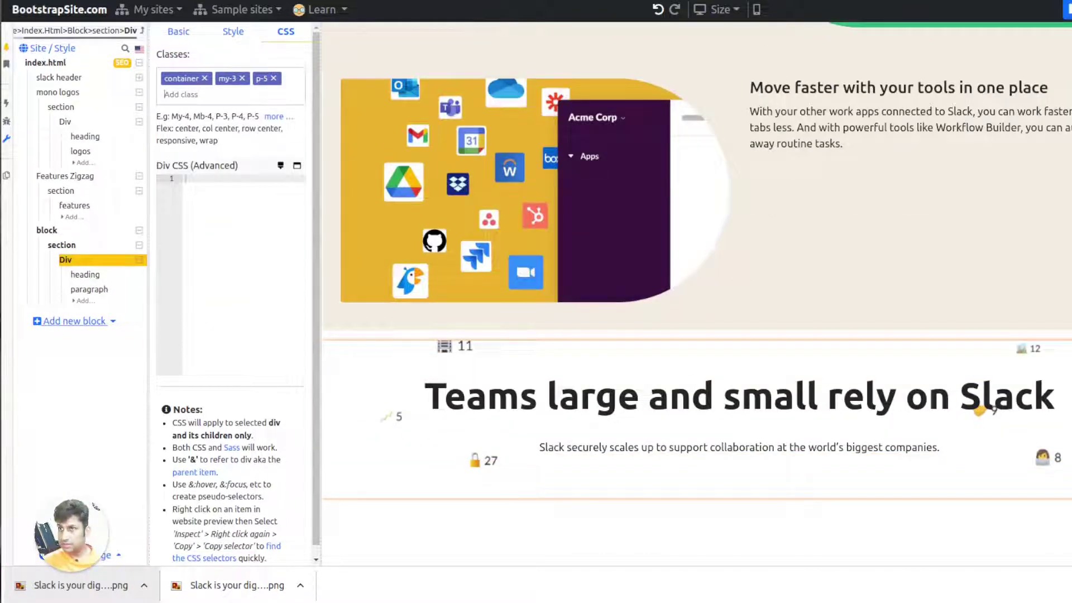
# Remove the pb-4 class from the "Teams large and small rely on Slack" heading and set its font size to 2.5em
pyautogui.hotkey('ctrl', 'Tab')
pyautogui.hotkey('ctrl', 'Tab')
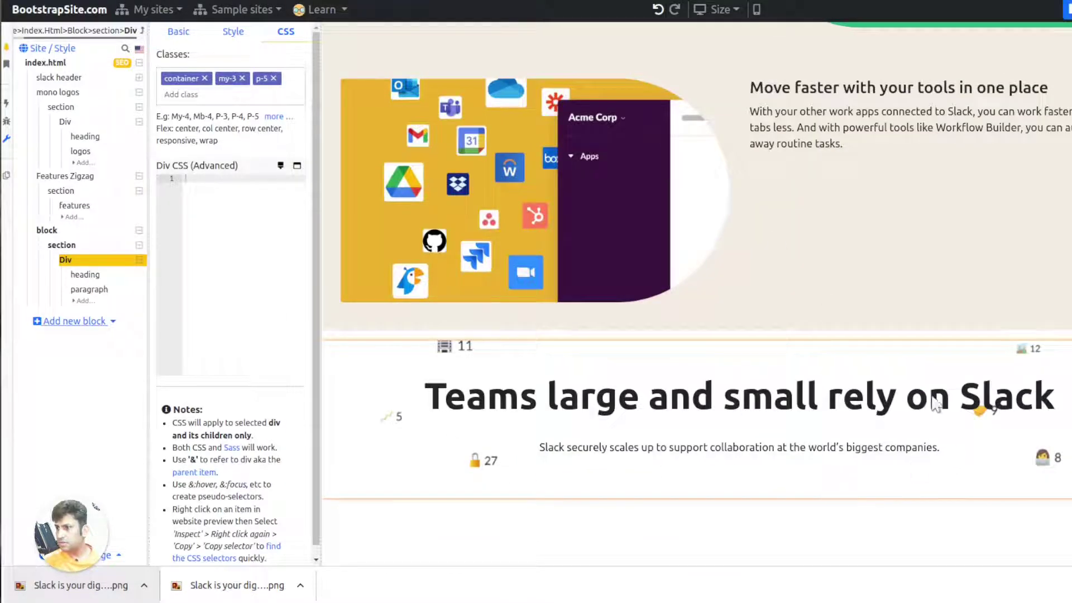
pyautogui.hotkey('ctrl', 'Tab')
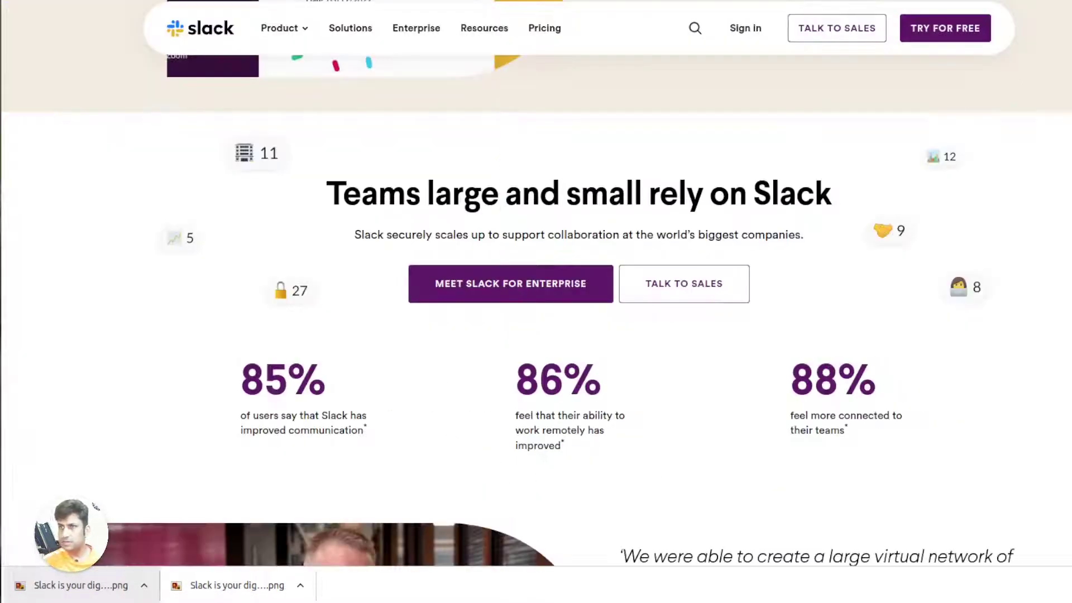
pyautogui.hotkey('ctrl', 'Tab')
pyautogui.click(760, 425)
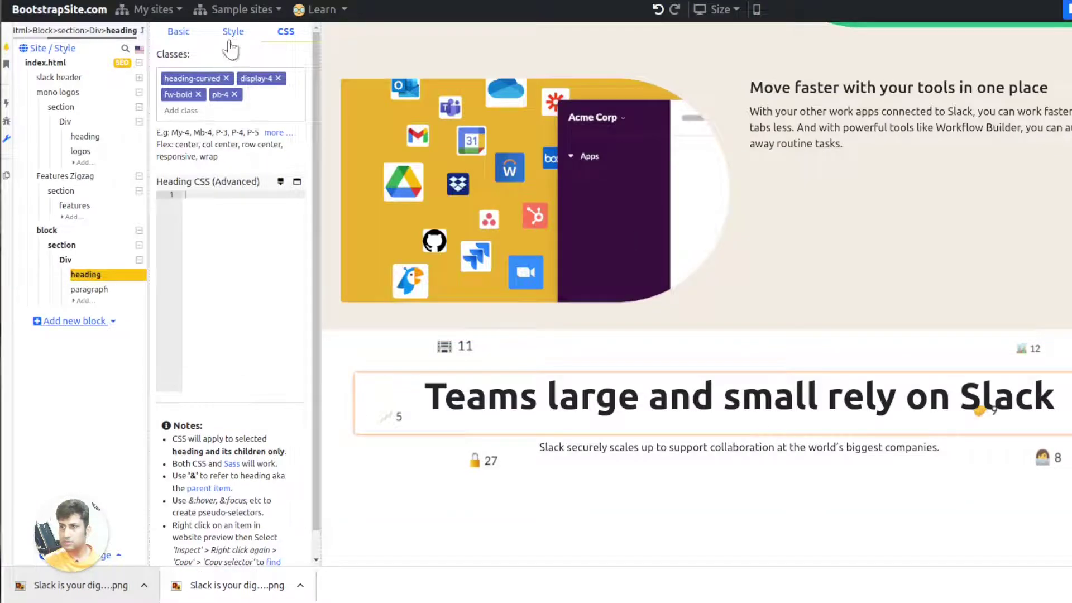
pyautogui.click(234, 31)
pyautogui.scroll(-1, 239, 279)
pyautogui.click(246, 373)
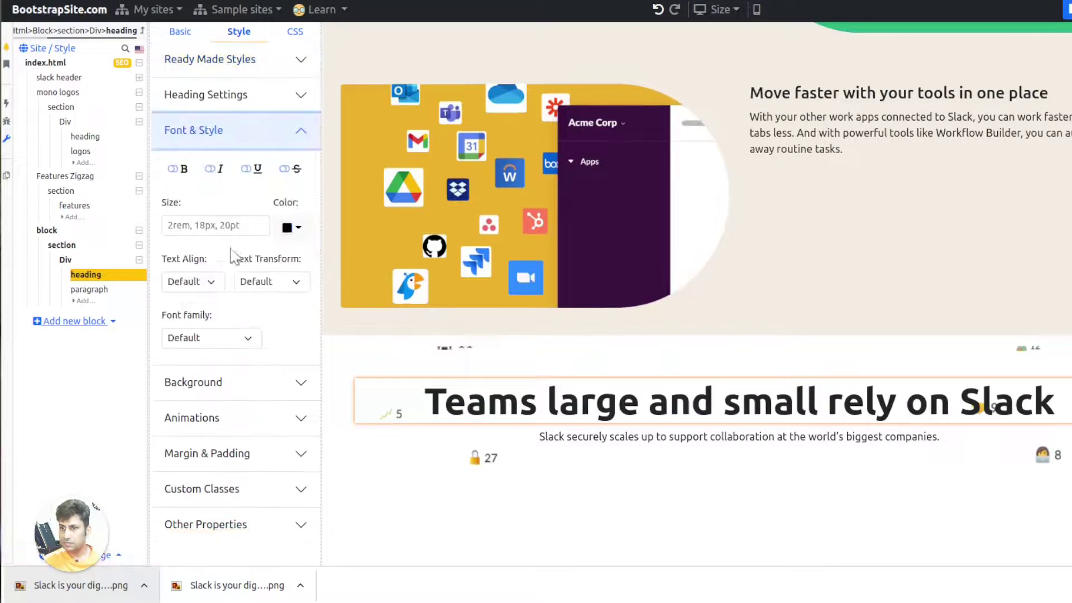
pyautogui.click(226, 226)
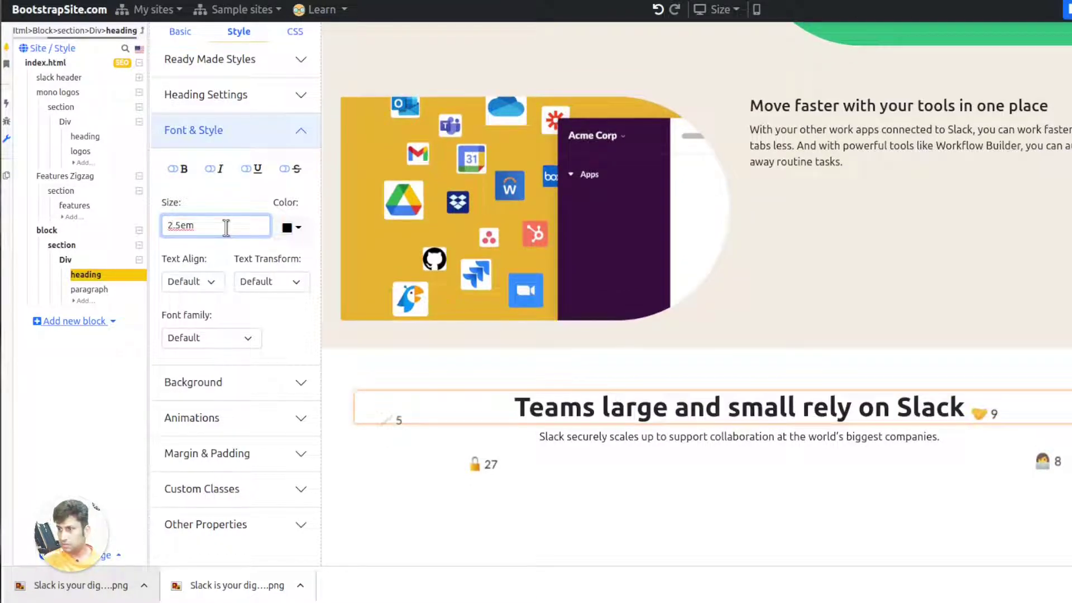
# Remove the p-5 class from the Div with the badge background and set its padding to 100px
pyautogui.click(493, 401)
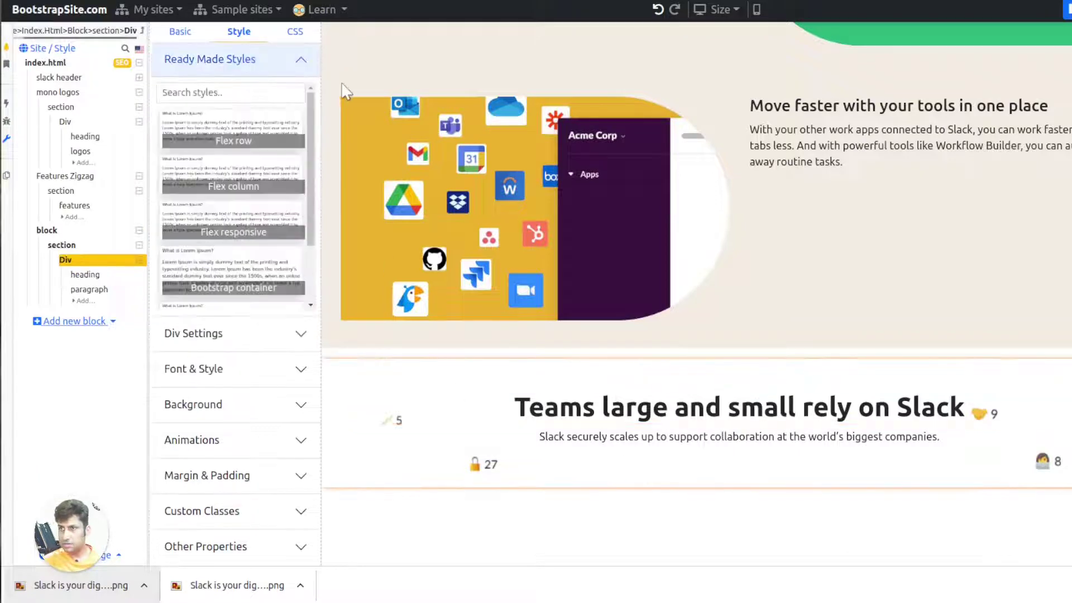
pyautogui.click(296, 33)
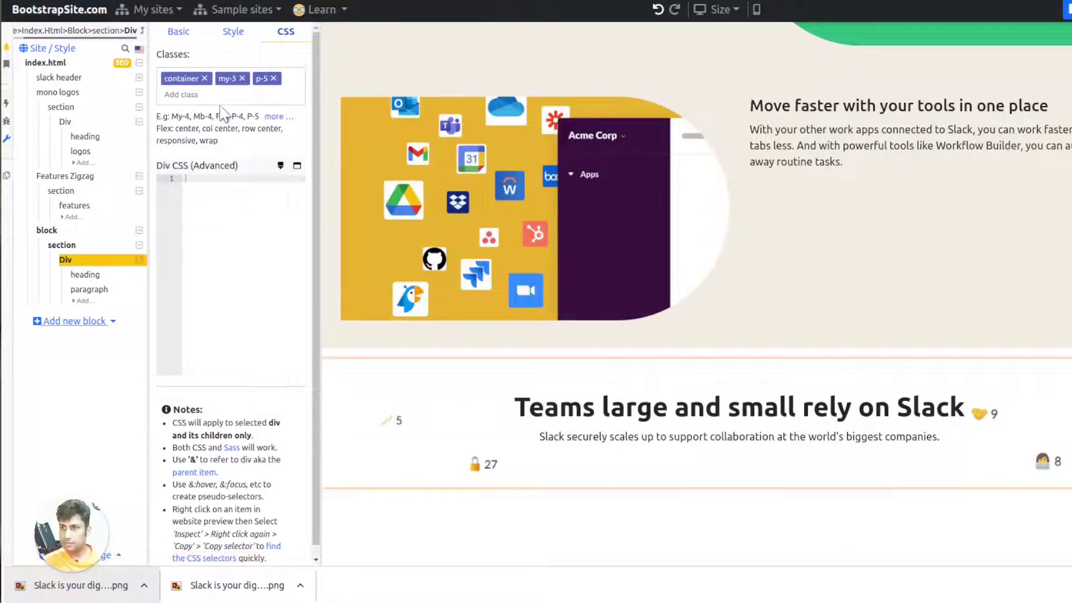
pyautogui.click(273, 78)
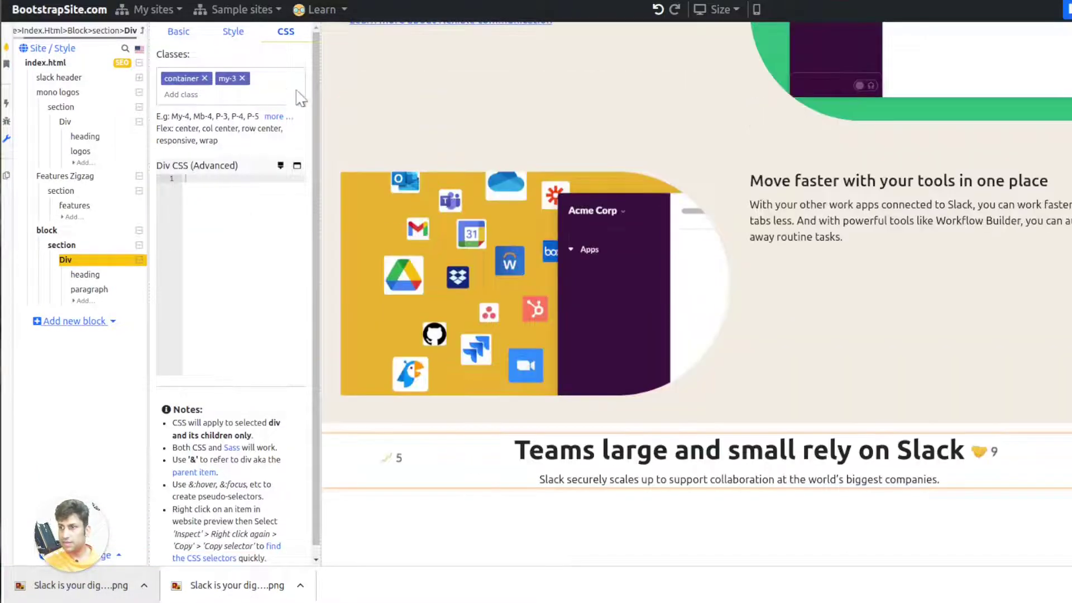
pyautogui.click(233, 32)
pyautogui.click(226, 474)
pyautogui.click(211, 342)
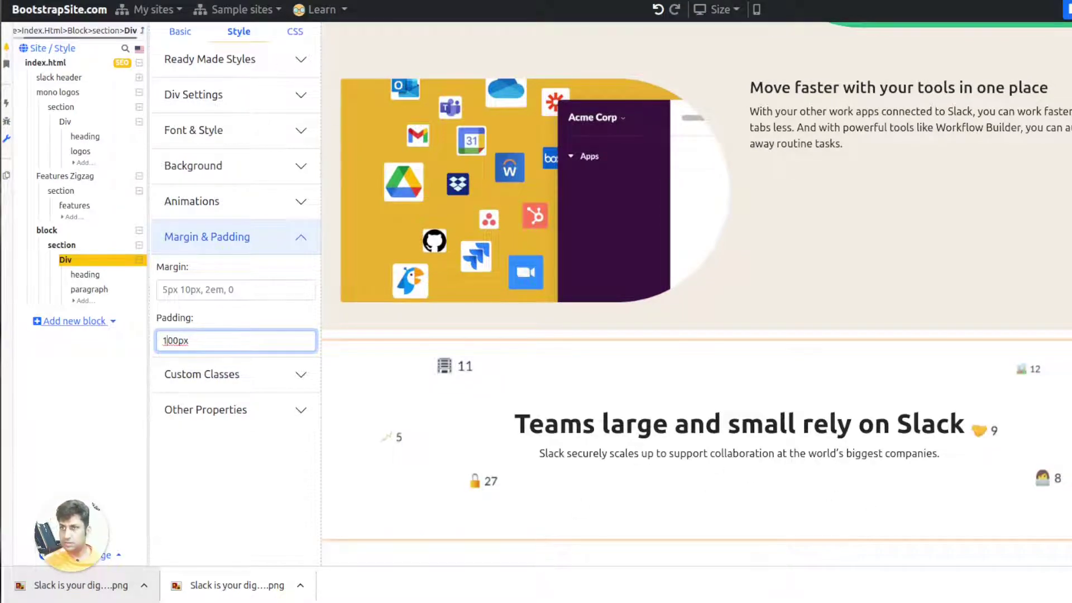
# Add a new empty block below the "Teams large and small rely on Slack" block
pyautogui.hotkey('ctrl', 'Tab')
pyautogui.hotkey('ctrl', 'shift', 'Tab')
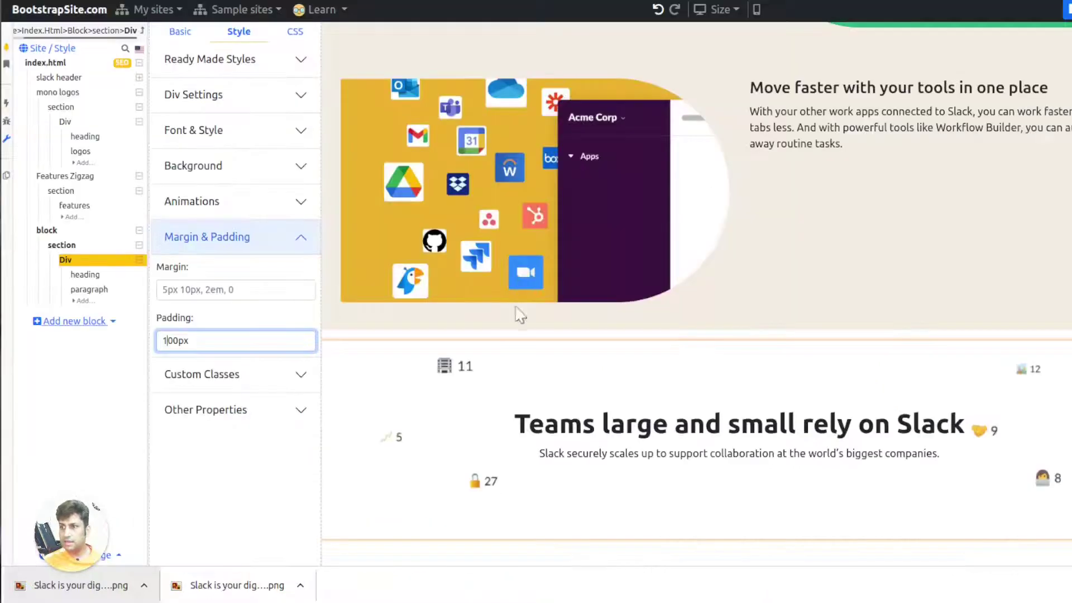
pyautogui.click(90, 322)
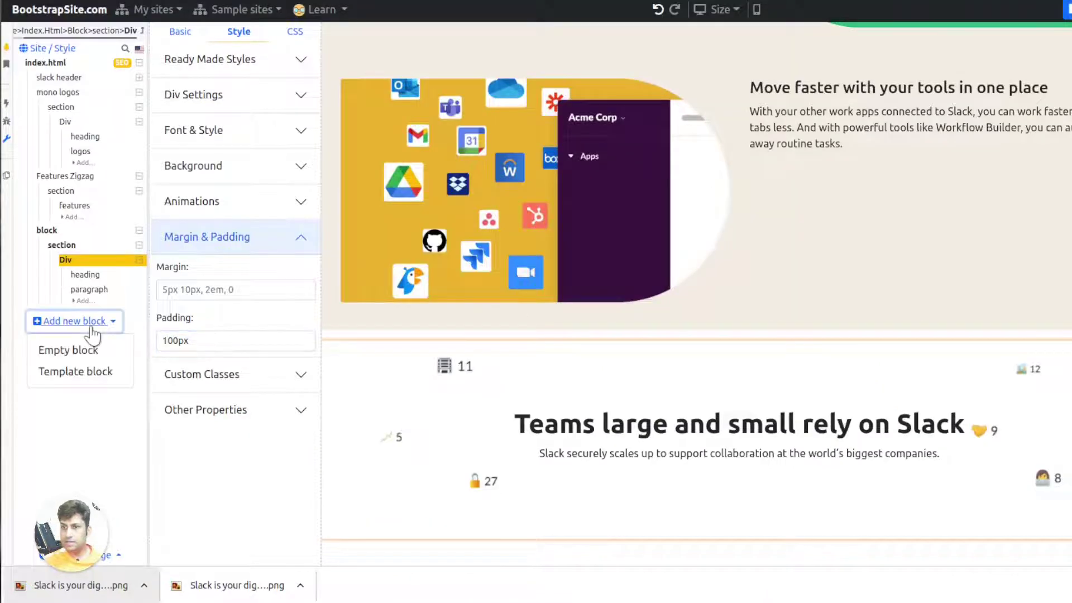
pyautogui.click(96, 357)
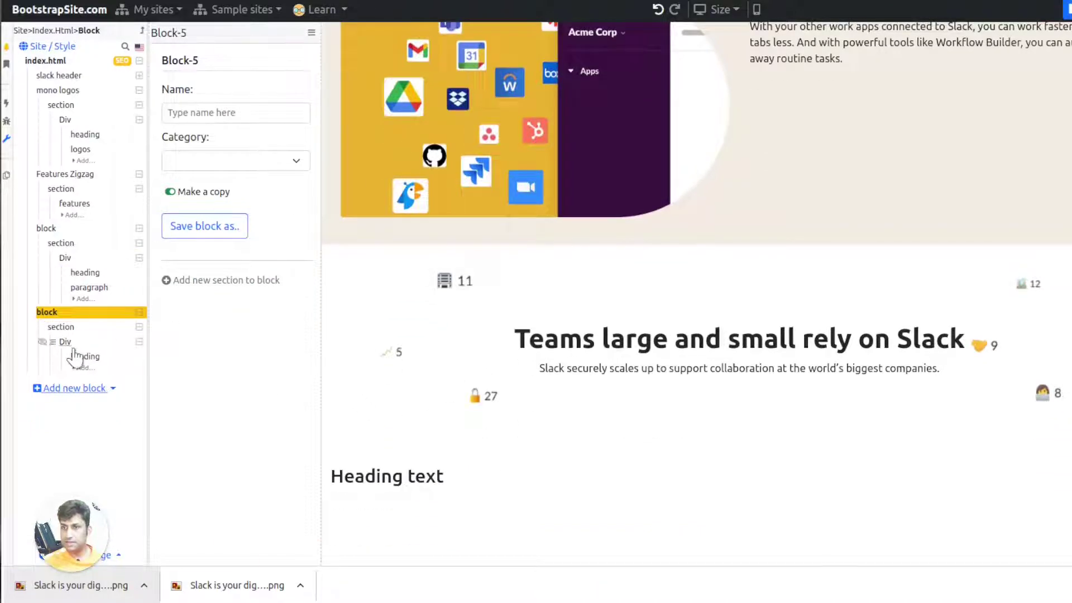
# Check the Slack page's row of percentage statistics and delete the placeholder heading from the new block's Div
pyautogui.hotkey('ctrl', 'Tab')
pyautogui.moveTo(241, 379); pyautogui.dragTo(945, 412)
pyautogui.click(865, 443)
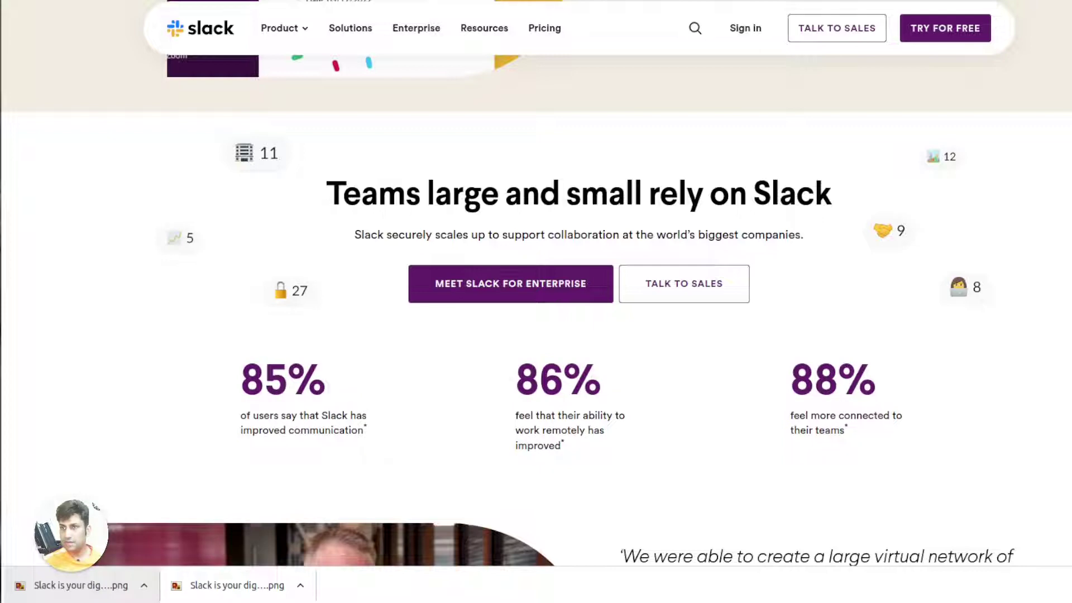
pyautogui.hotkey('ctrl', 'Tab')
pyautogui.click(86, 358)
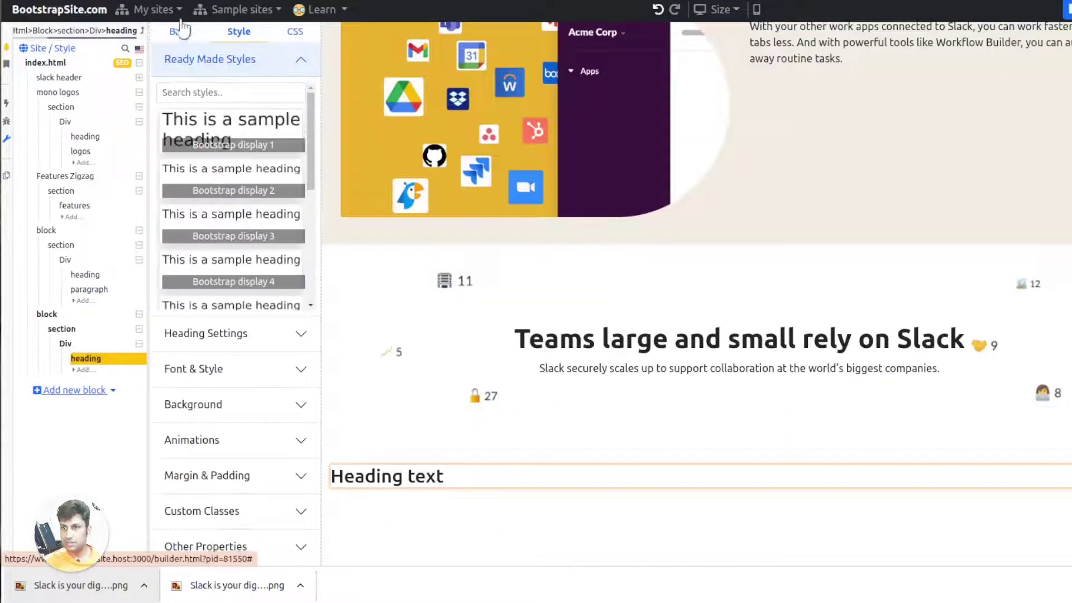
pyautogui.rightClick(73, 362)
pyautogui.click(84, 335)
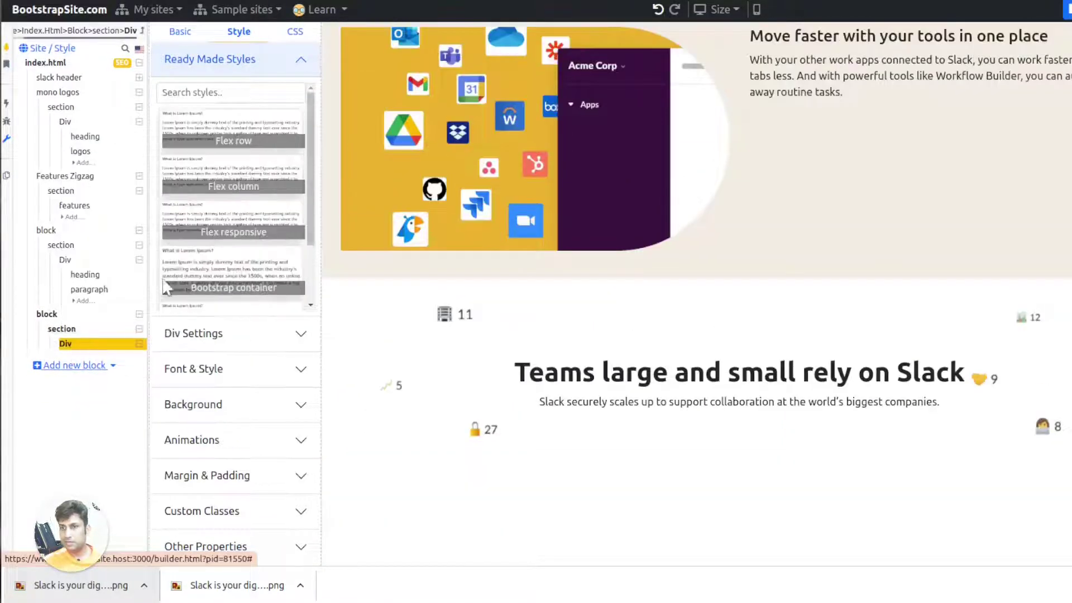
# Add a Row element inside the empty Div of the new block
pyautogui.click(169, 92)
pyautogui.write('row')
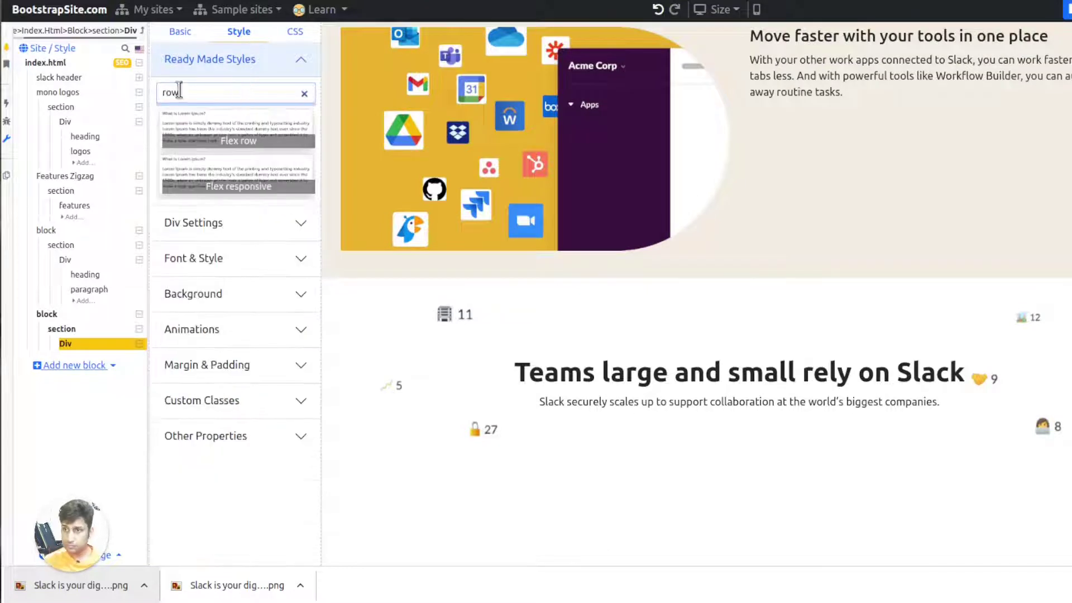
pyautogui.click(187, 33)
pyautogui.click(209, 75)
pyautogui.write('row')
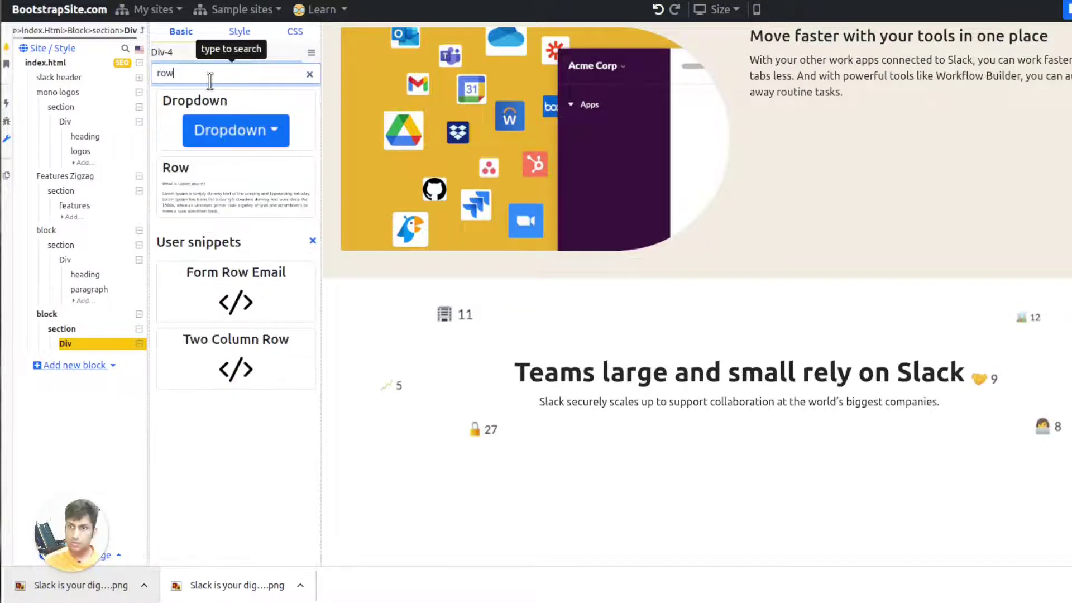
pyautogui.click(232, 196)
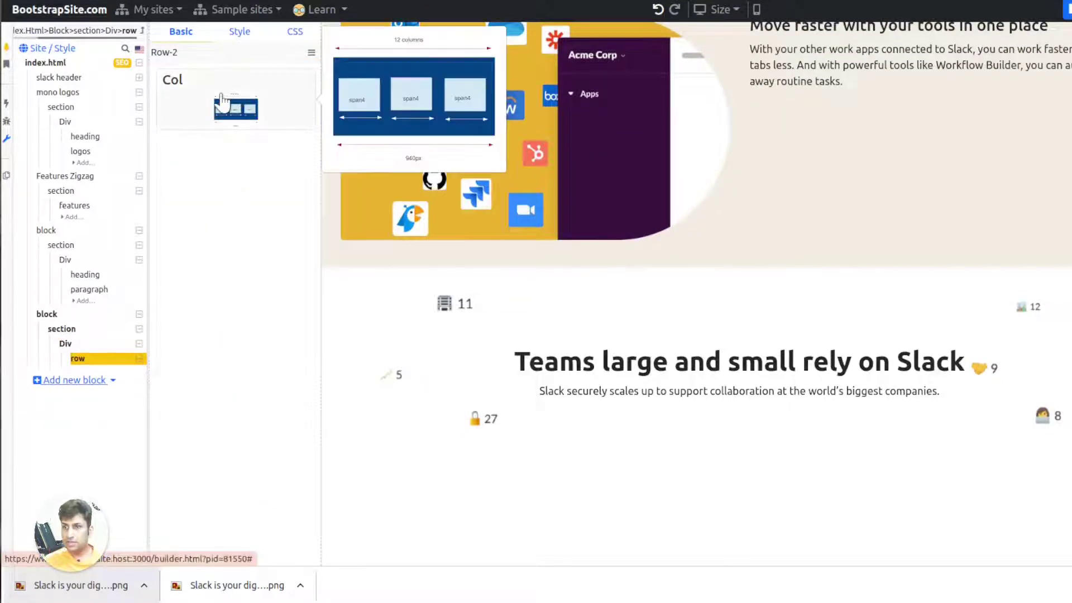
# Add three Col elements to the new row
pyautogui.click(223, 102)
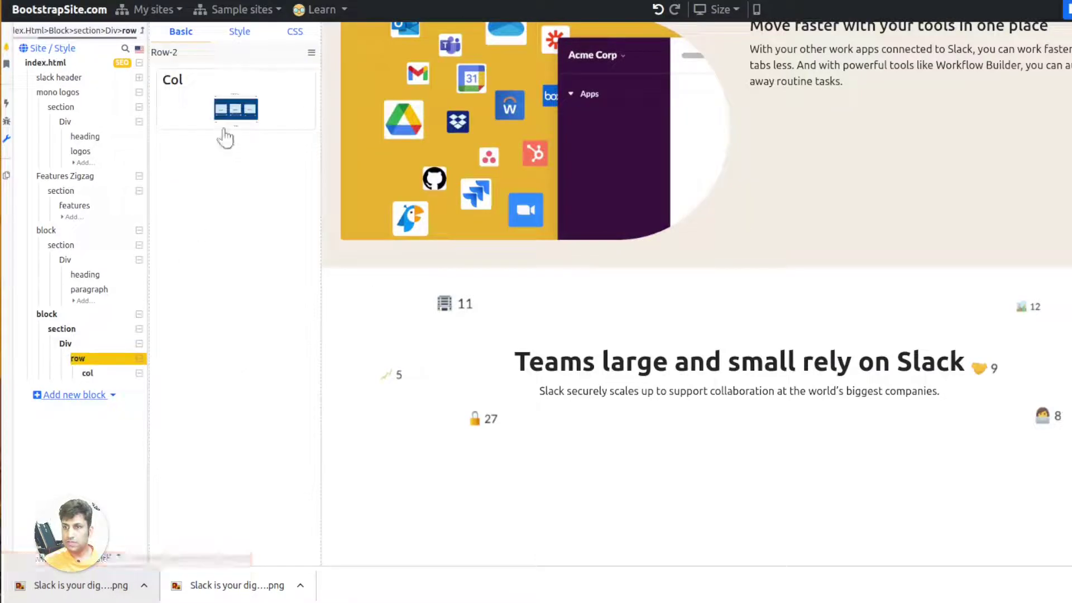
pyautogui.click(225, 137)
pyautogui.click(210, 136)
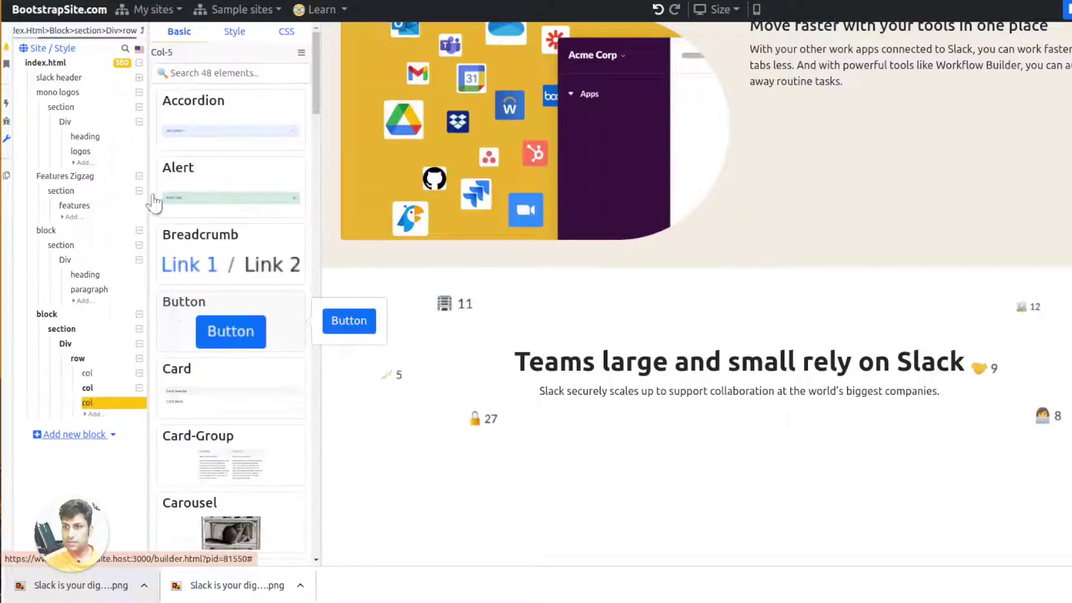
# Check the three statistics on the Slack page and set the first column's md width to 4
pyautogui.click(346, 0)
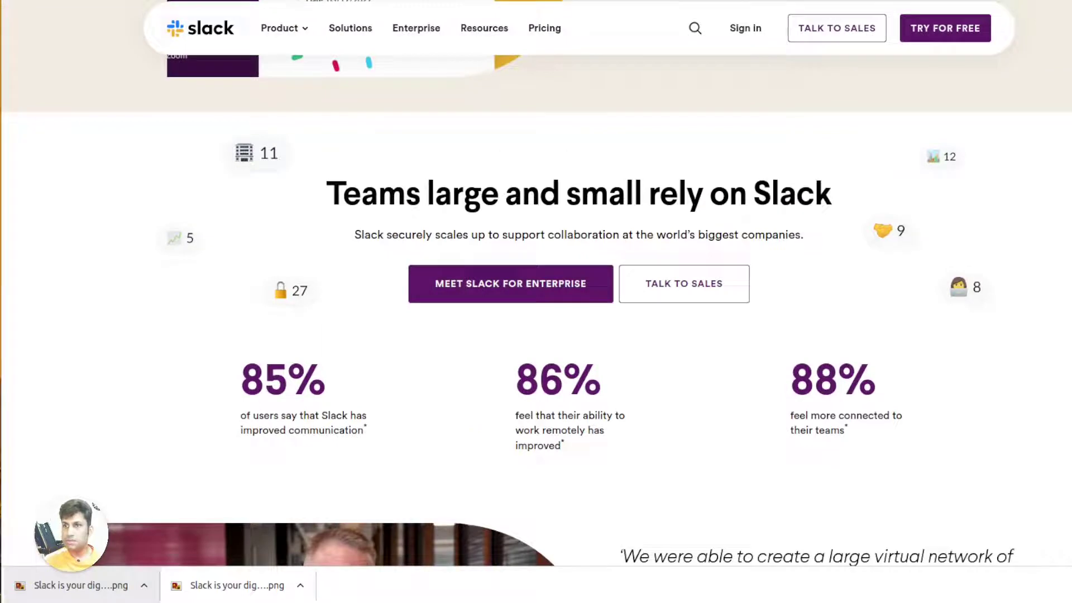
pyautogui.hotkey('alt', 'Tab')
pyautogui.click(87, 373)
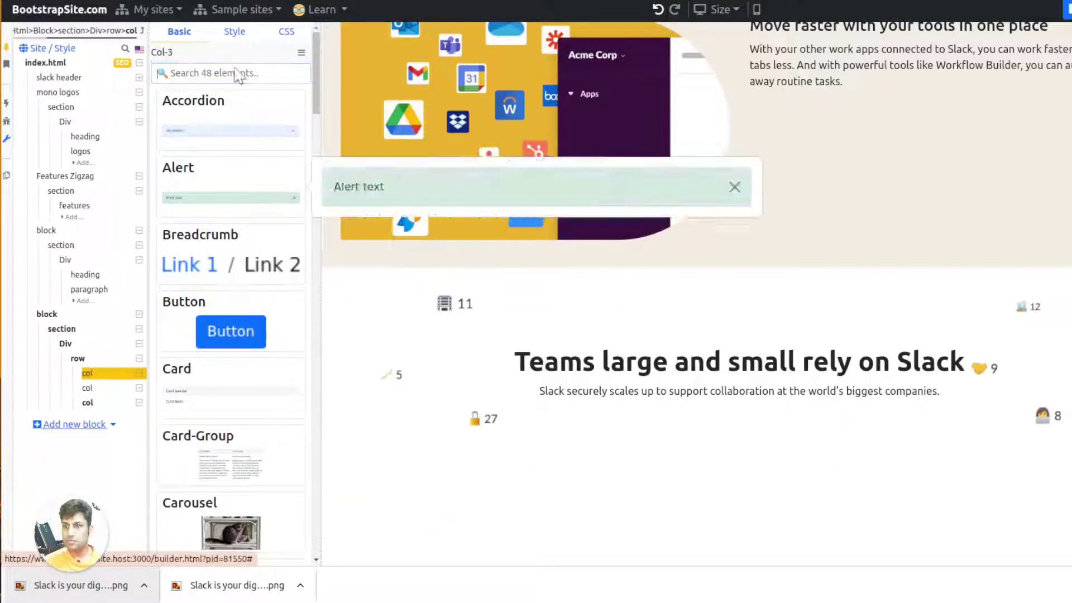
pyautogui.click(241, 40)
pyautogui.click(223, 167)
pyautogui.click(231, 203)
pyautogui.press('BackSpace')
pyautogui.write('4')
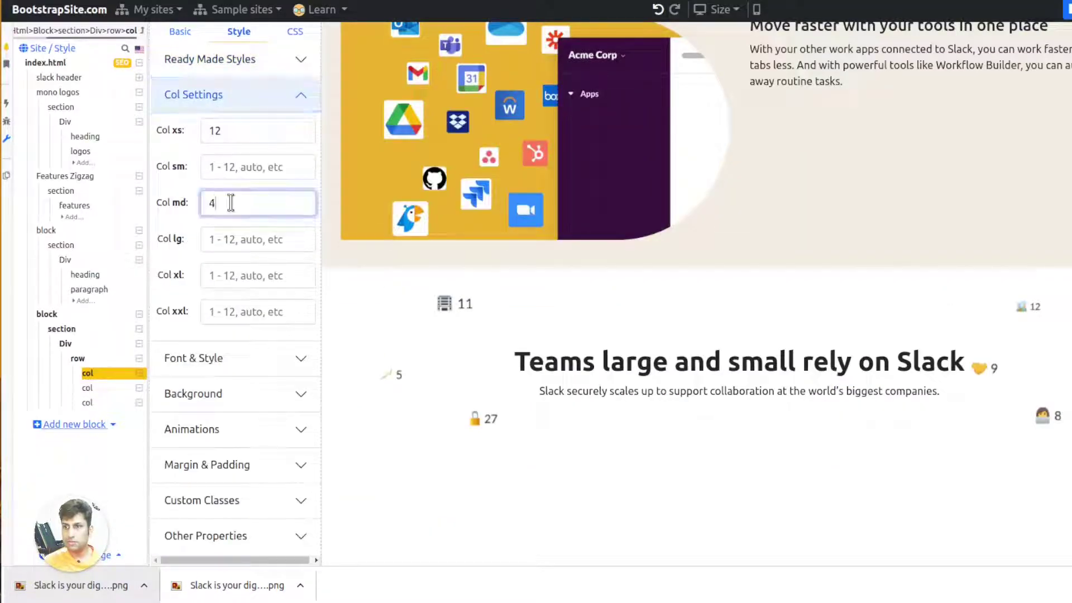
# Set the md width of the second and third columns to 4
pyautogui.click(111, 389)
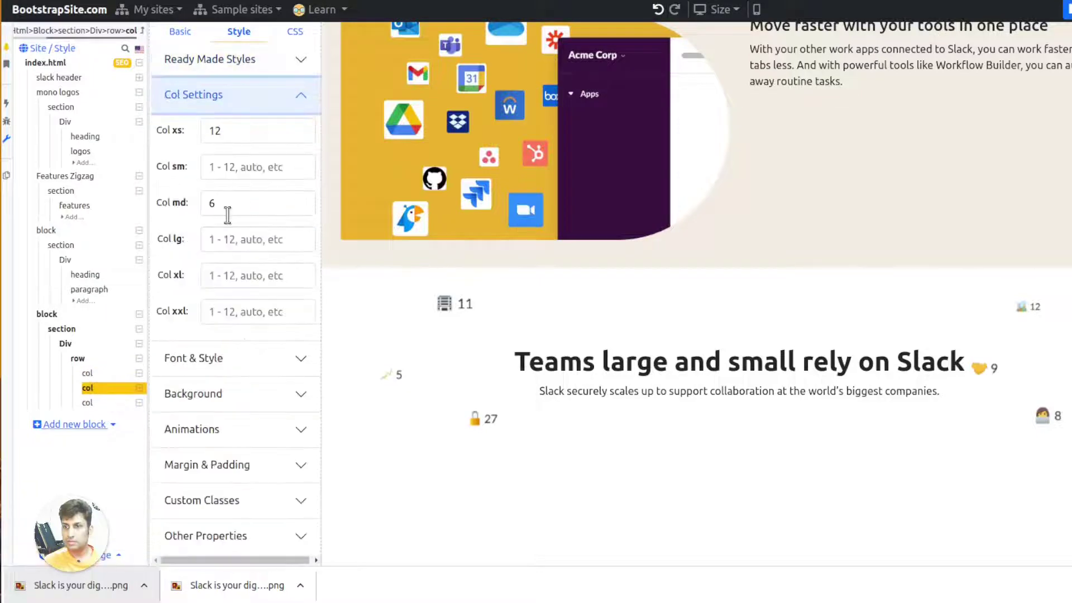
pyautogui.doubleClick(228, 204)
pyautogui.write('4')
pyautogui.click(112, 403)
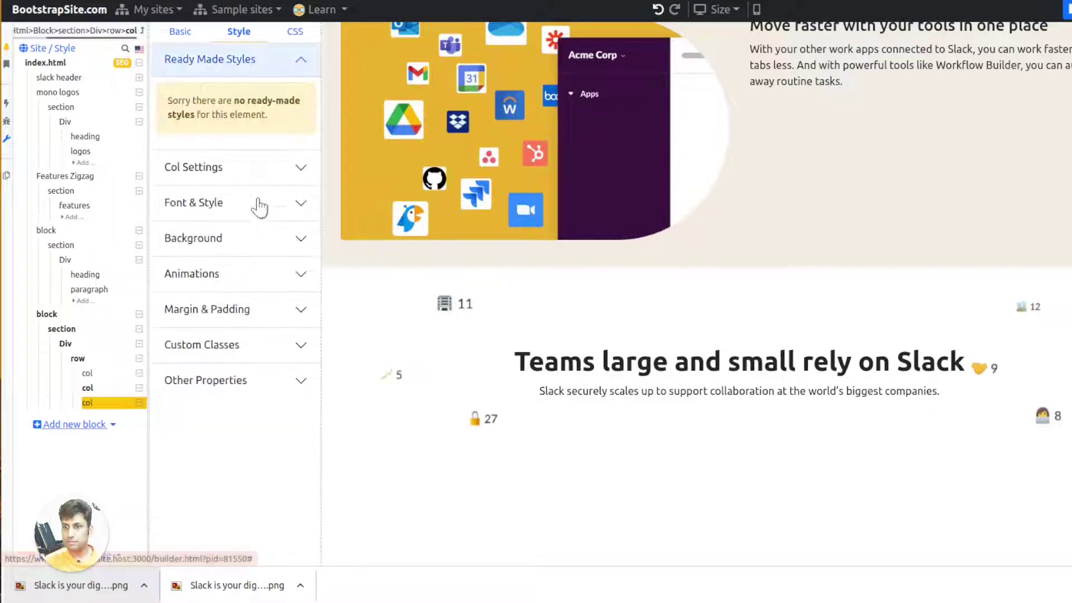
pyautogui.click(239, 175)
pyautogui.doubleClick(215, 203)
pyautogui.write('4')
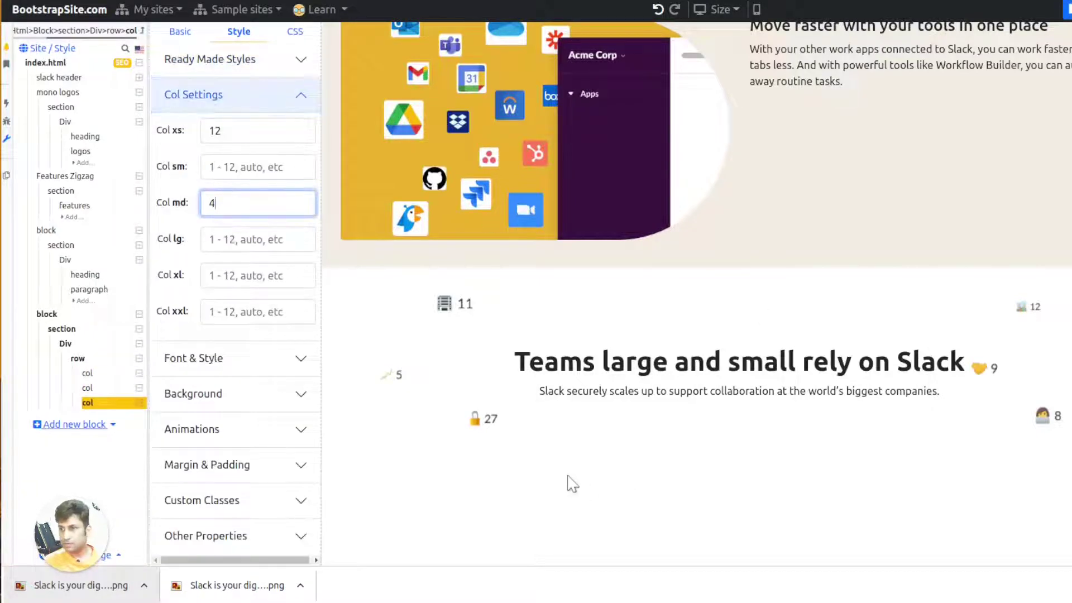
# Select the row's first column and copy the "85%" figure from the Slack page
pyautogui.click(98, 373)
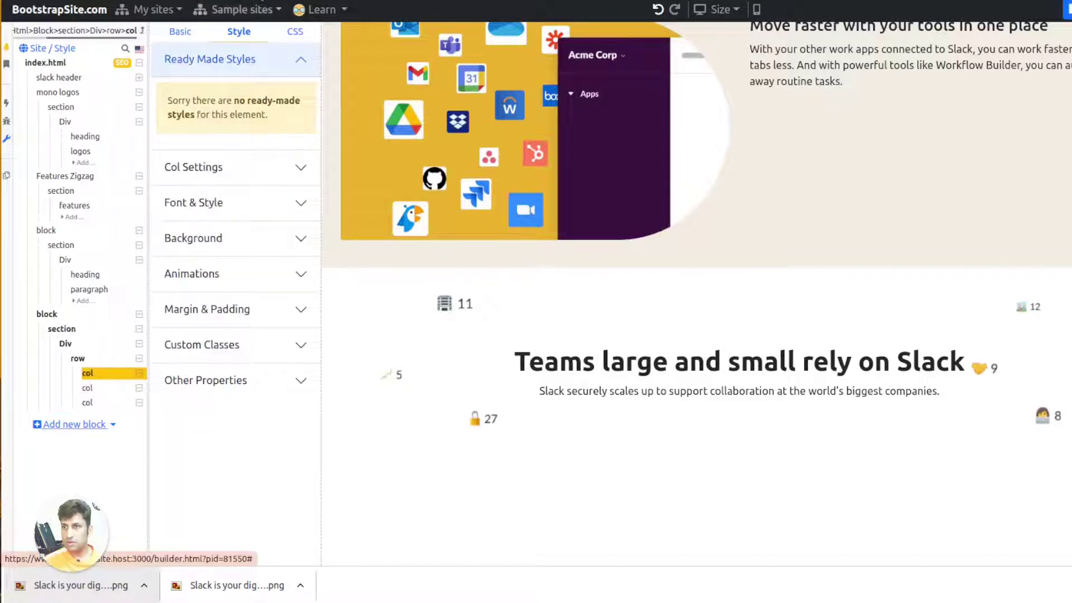
pyautogui.hotkey('ctrl', 'Tab')
pyautogui.moveTo(252, 363); pyautogui.dragTo(329, 385)
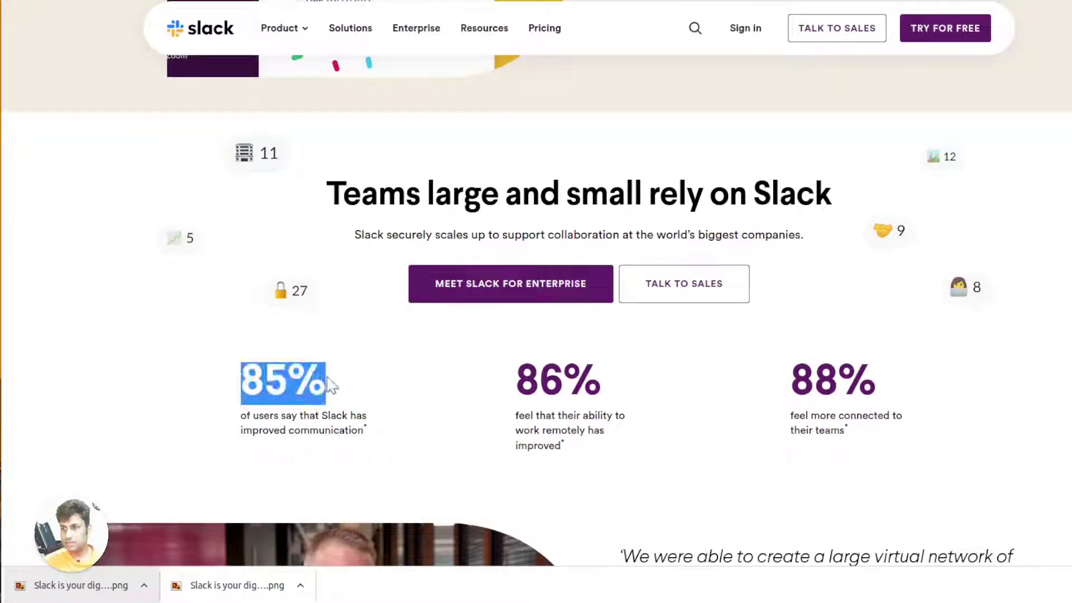
pyautogui.moveTo(243, 418); pyautogui.dragTo(369, 444)
pyautogui.moveTo(254, 385); pyautogui.dragTo(311, 385)
pyautogui.rightClick(284, 365)
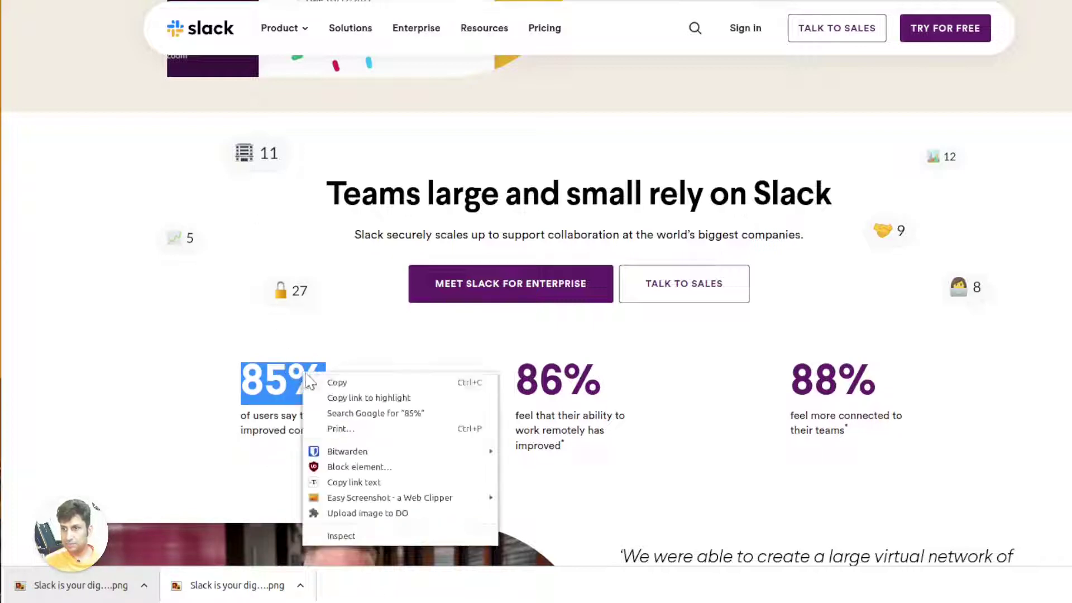
pyautogui.click(302, 384)
pyautogui.click(192, 0)
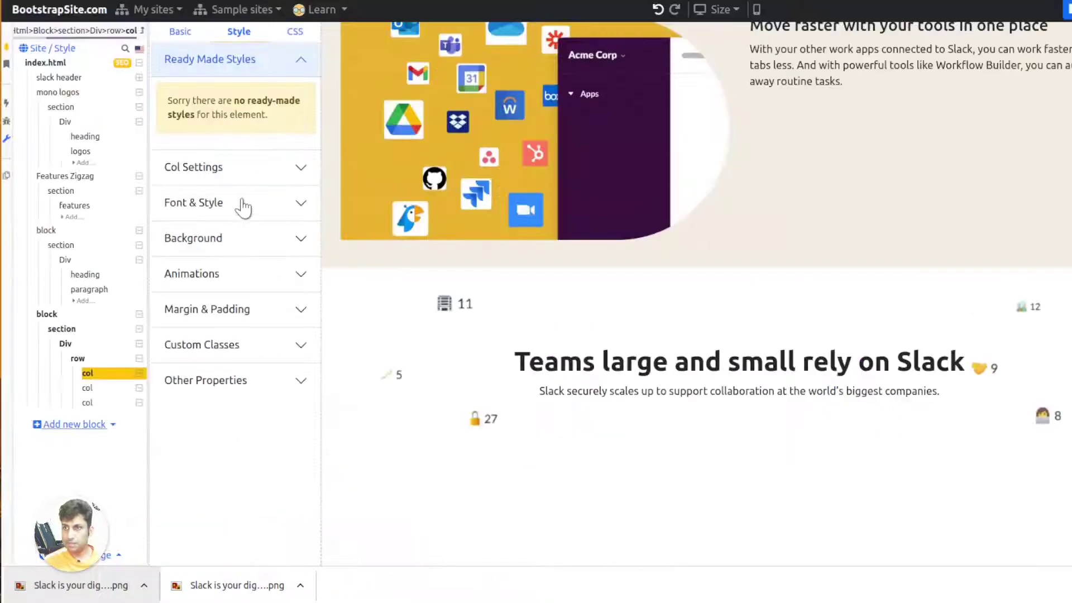
# Add a Heading element to the first column and replace its text with "85%"
pyautogui.click(188, 34)
pyautogui.click(203, 72)
pyautogui.write('he')
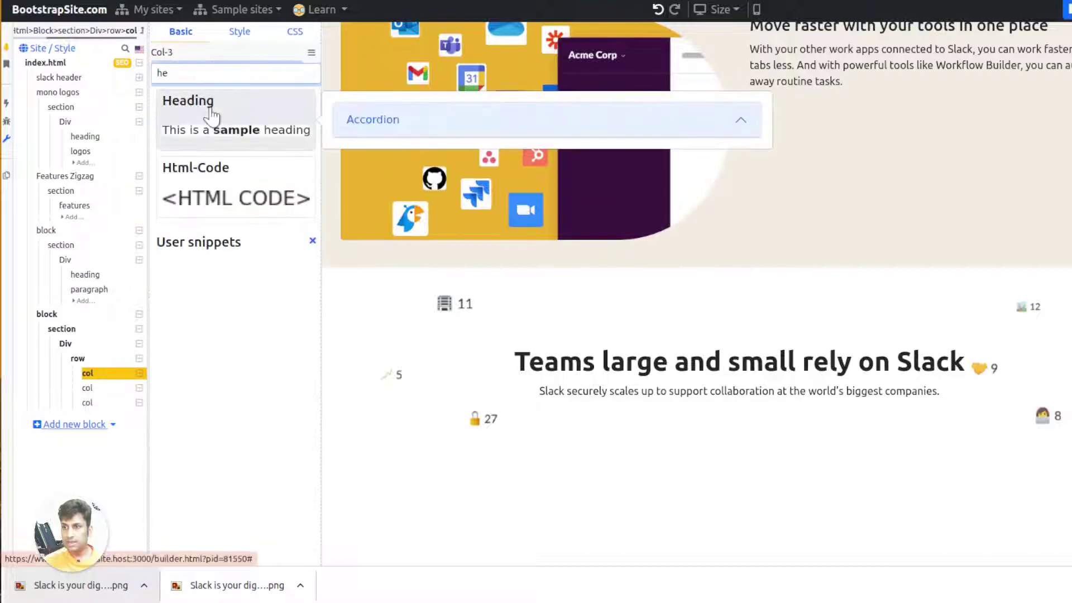
pyautogui.click(229, 109)
pyautogui.click(205, 116)
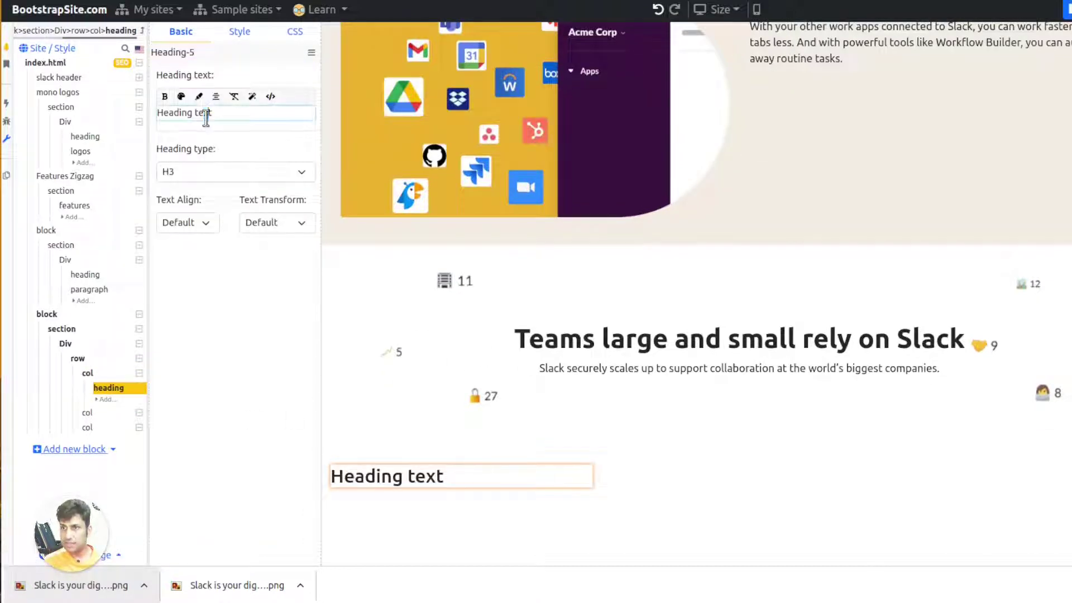
pyautogui.tripleClick(205, 116)
pyautogui.click(205, 116)
pyautogui.tripleClick(208, 113)
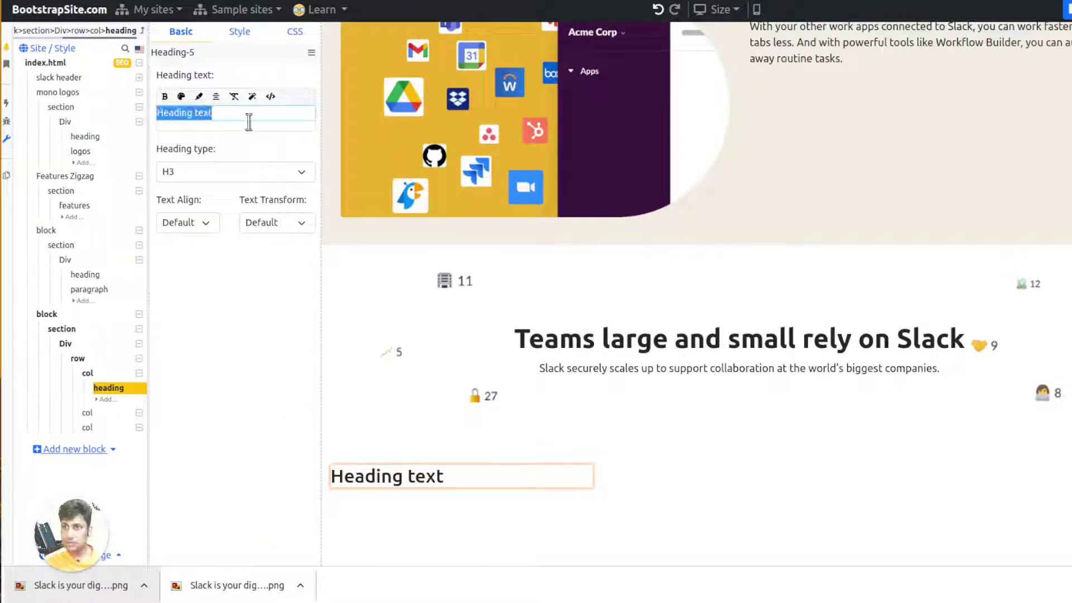
pyautogui.write('85%')
# Apply the ready-made heading-marker style to the 85% heading and center its text
pyautogui.click(251, 42)
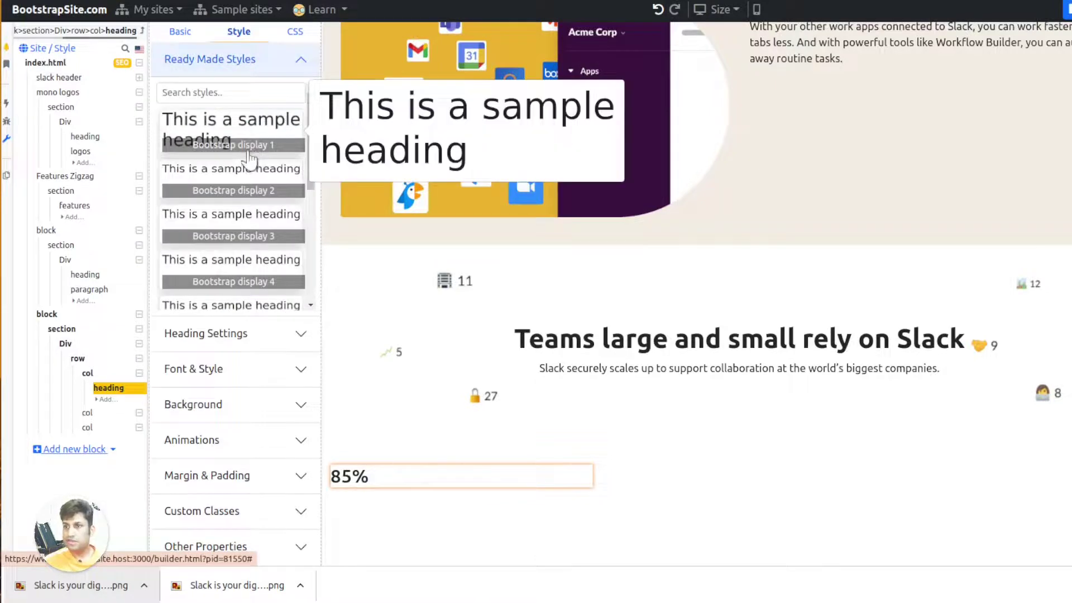
pyautogui.scroll(-3, 257, 201)
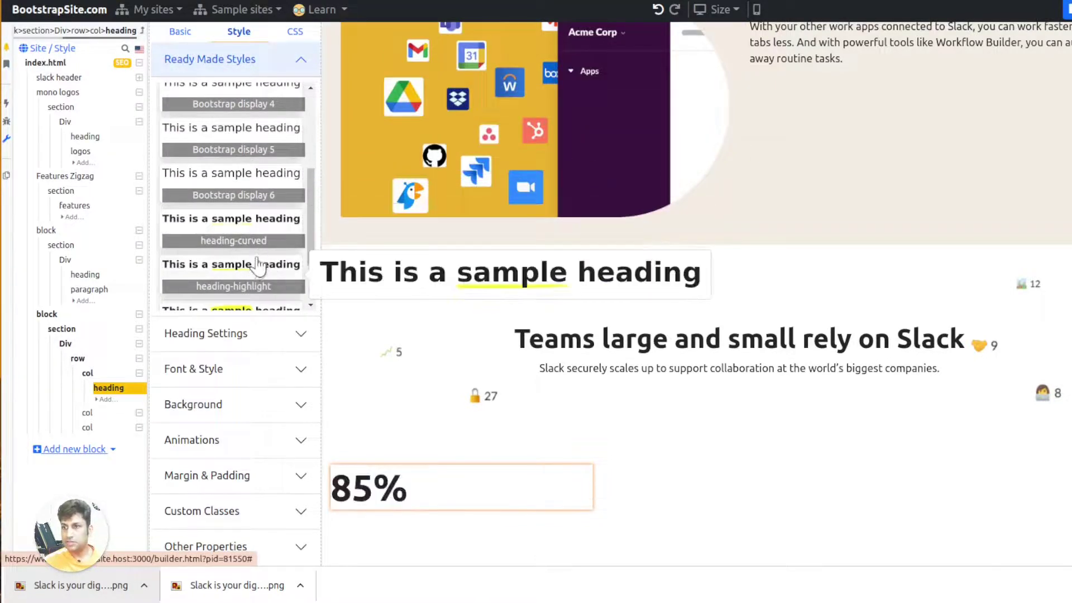
pyautogui.scroll(-3, 254, 267)
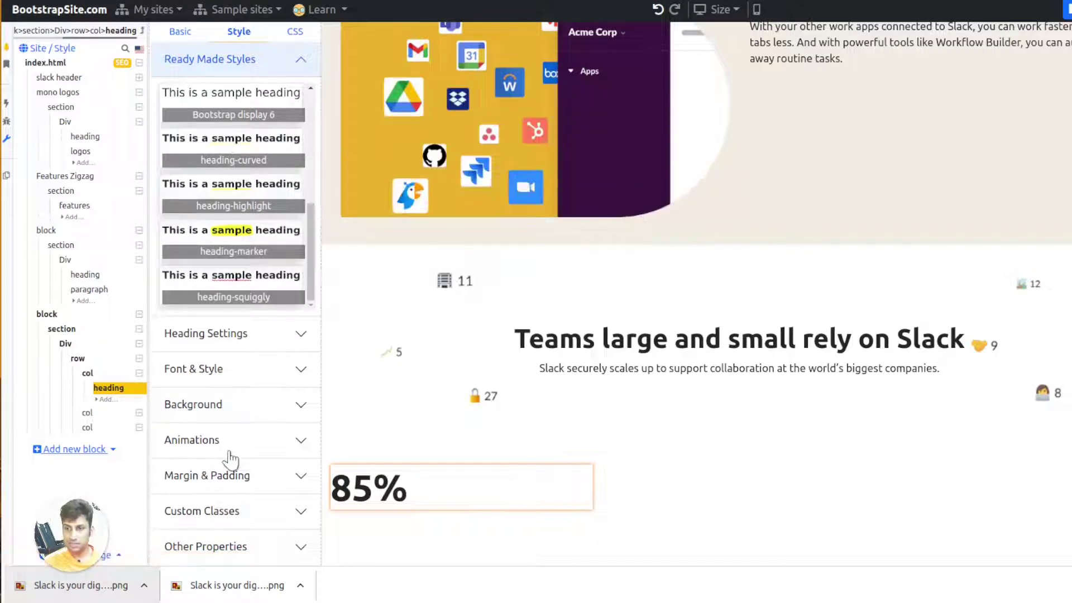
pyautogui.click(240, 511)
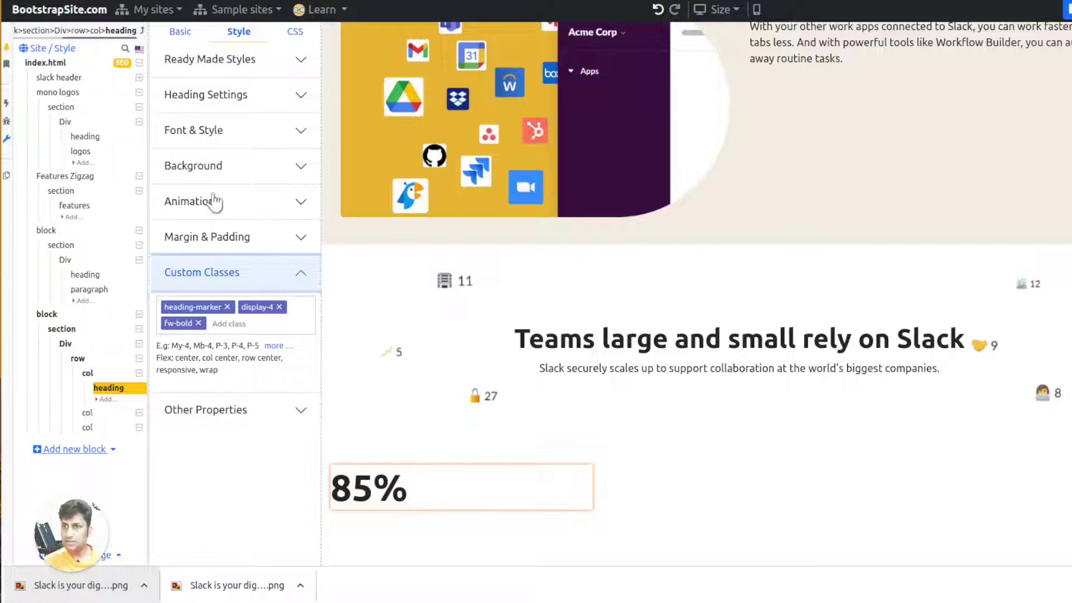
pyautogui.click(224, 134)
pyautogui.click(192, 281)
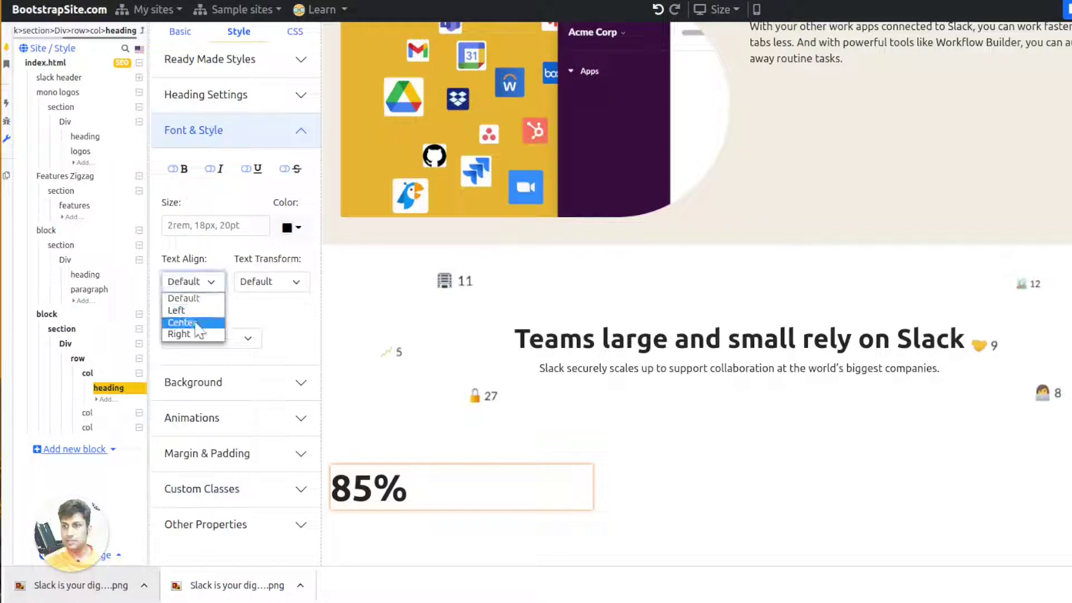
pyautogui.click(180, 321)
# Add the Counter effect to the number in the 85% heading, set its end count to 85 and preview the animation
pyautogui.click(180, 32)
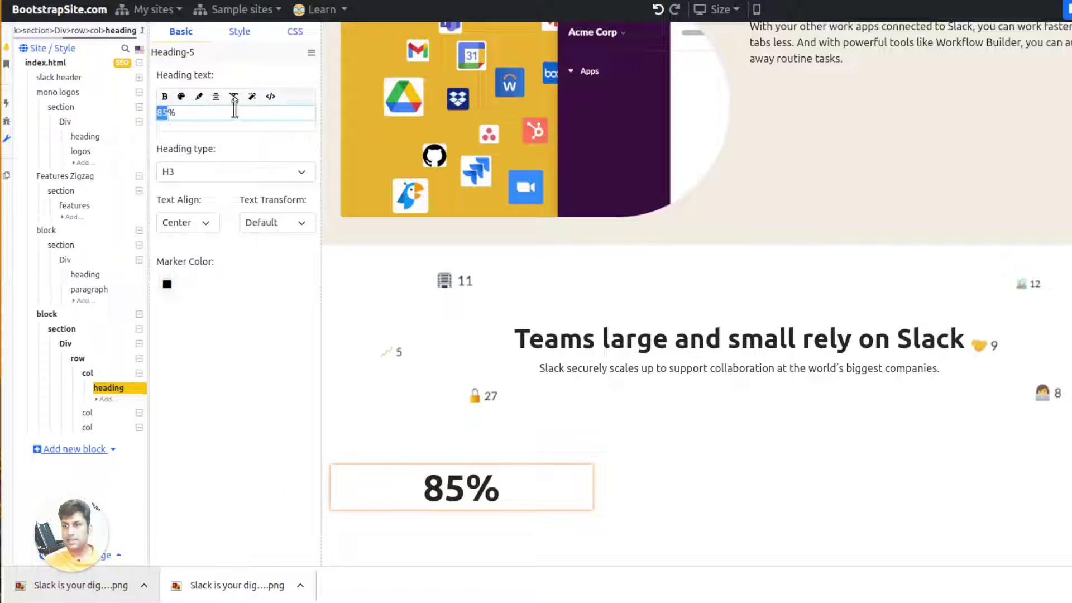
pyautogui.click(251, 96)
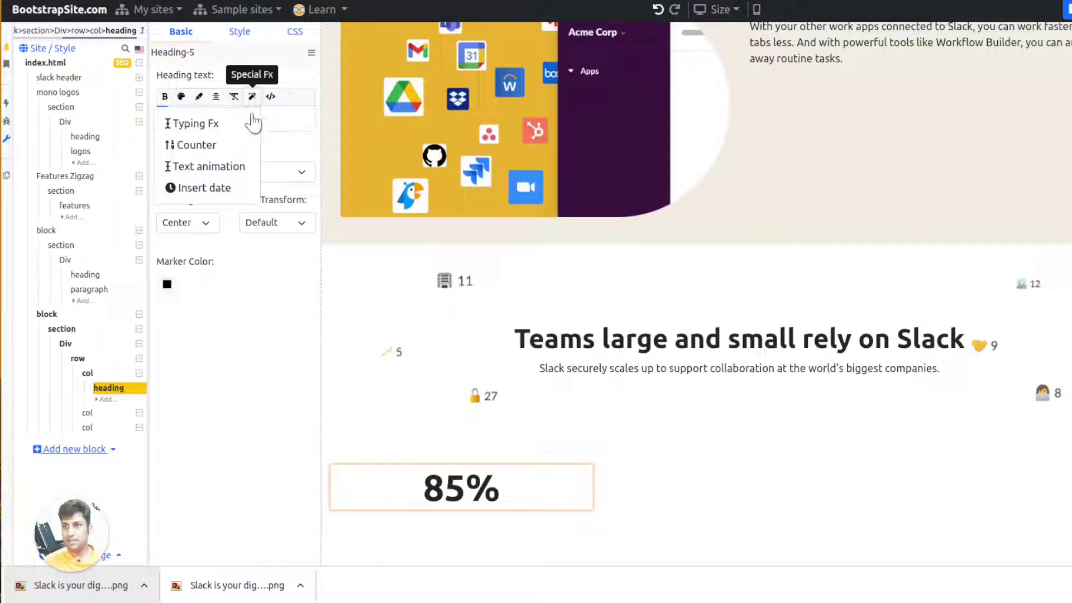
pyautogui.click(203, 146)
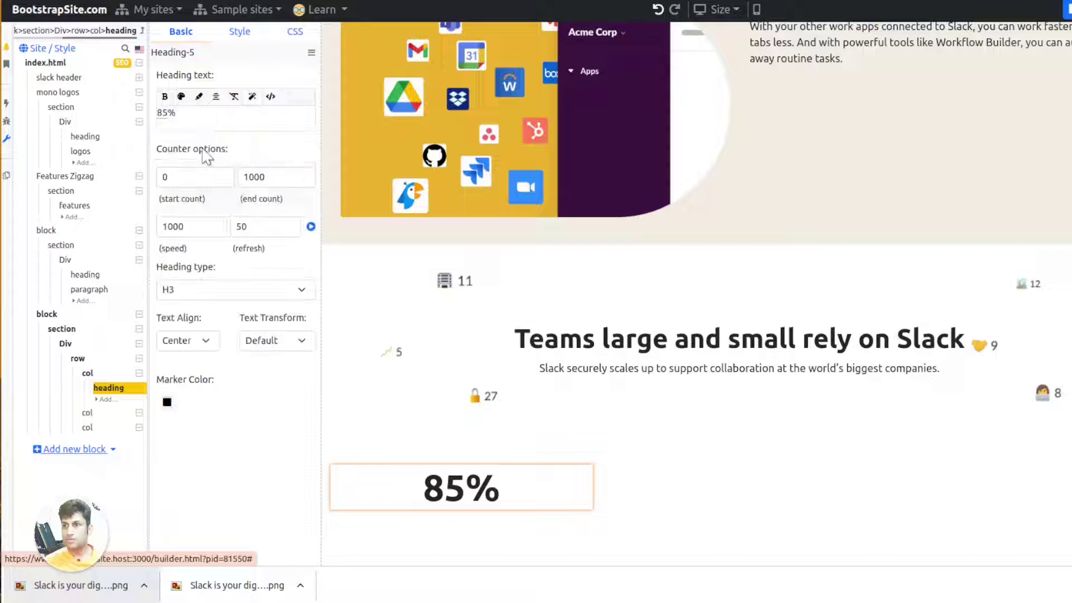
pyautogui.click(202, 226)
pyautogui.click(187, 177)
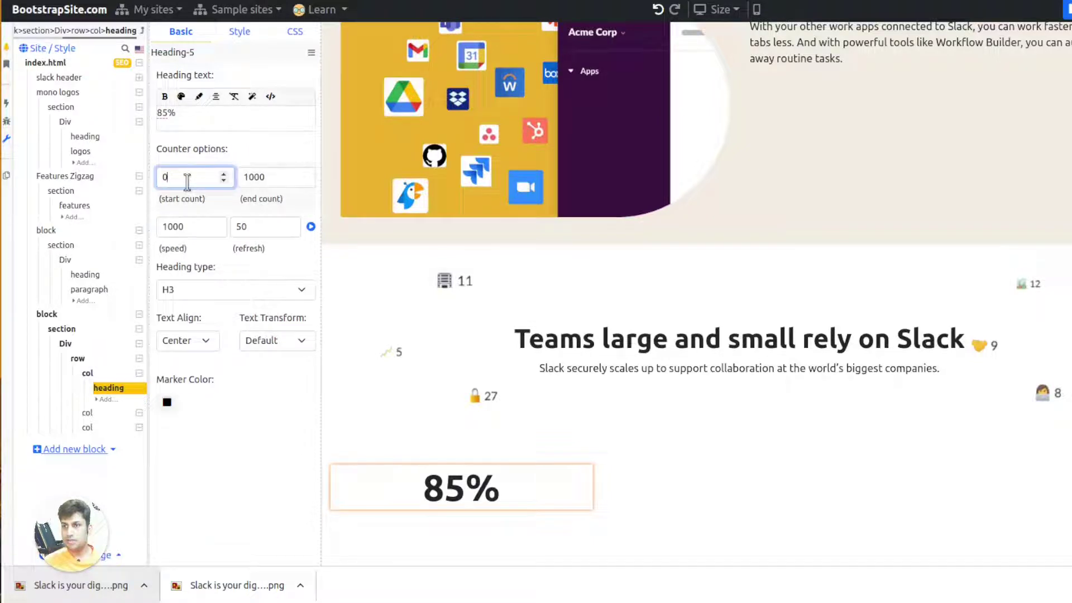
pyautogui.press('Tab')
pyautogui.click(268, 184)
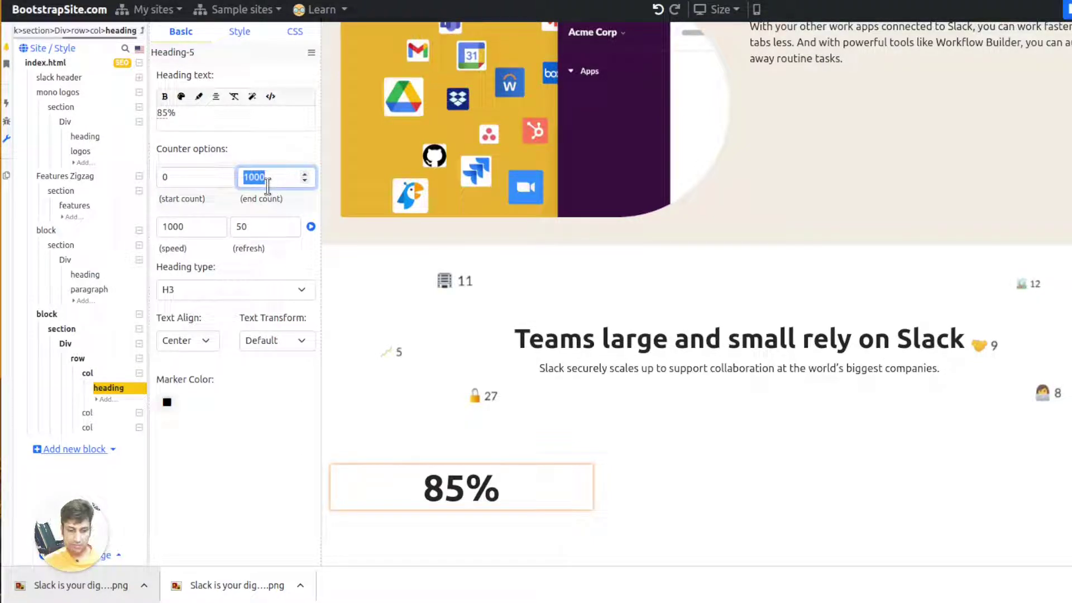
pyautogui.click(311, 226)
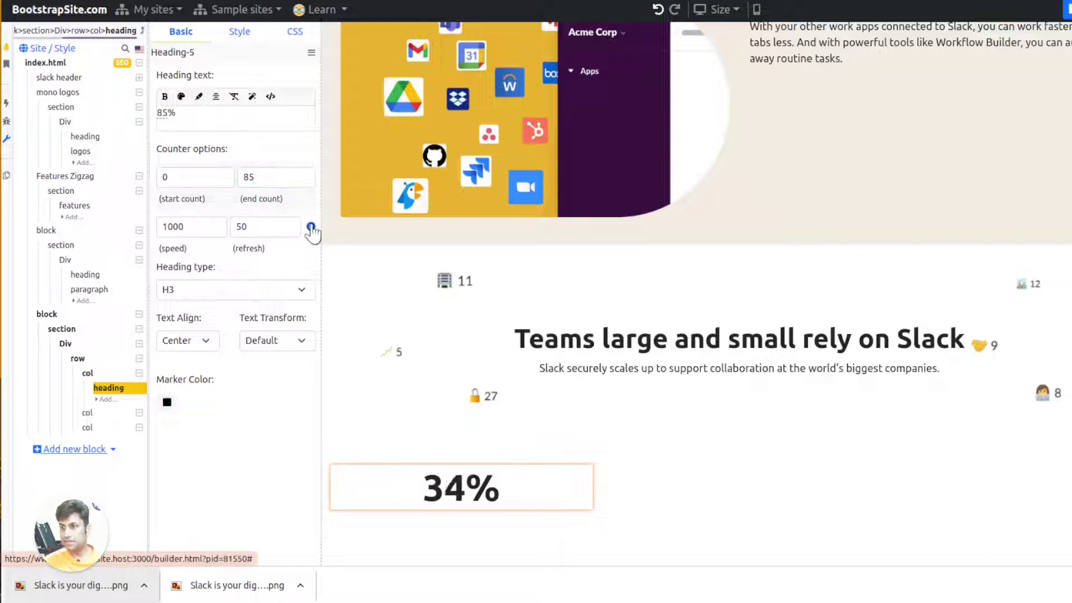
pyautogui.scroll(-1, 451, 413)
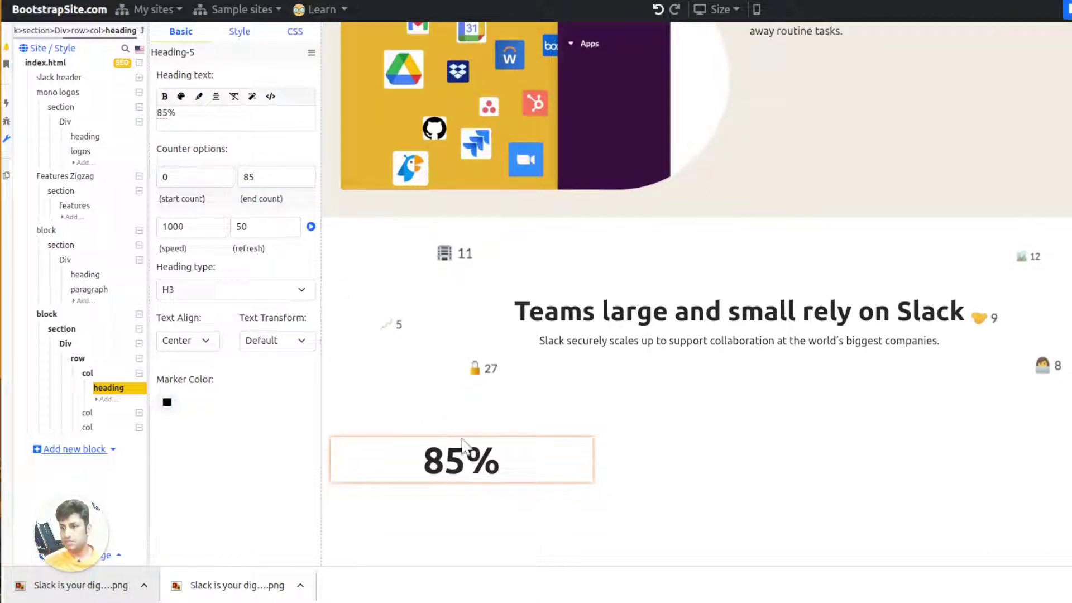
pyautogui.click(311, 228)
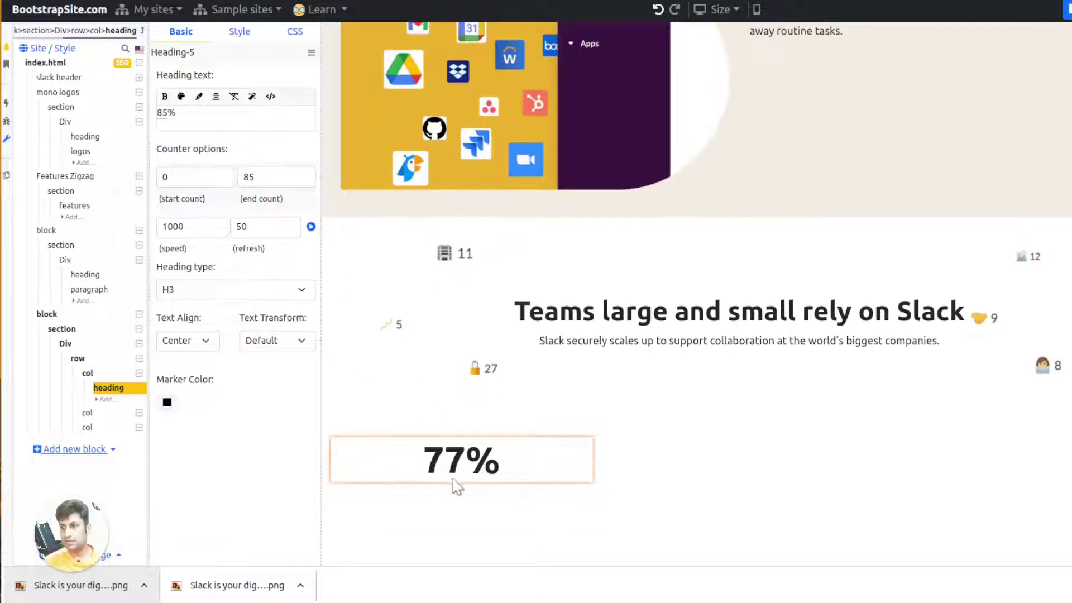
# Copy the description under 85% on the Slack page and add a Paragraph element below the heading in the first column
pyautogui.hotkey('ctrl', 'Tab')
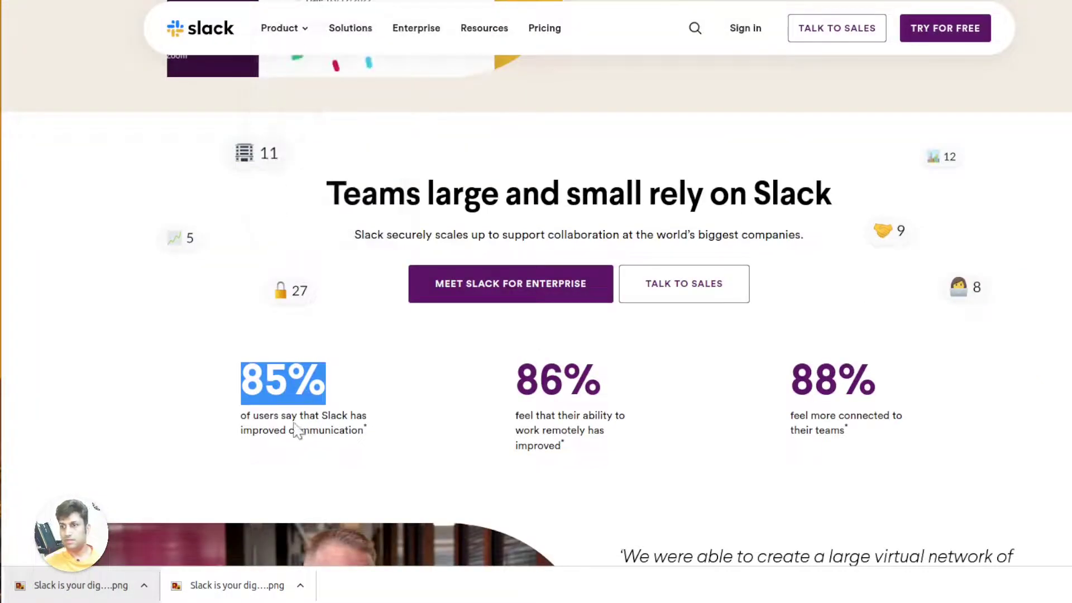
pyautogui.tripleClick(299, 430)
pyautogui.hotkey('ctrl', 'c')
pyautogui.hotkey('ctrl', 'shift', 'Tab')
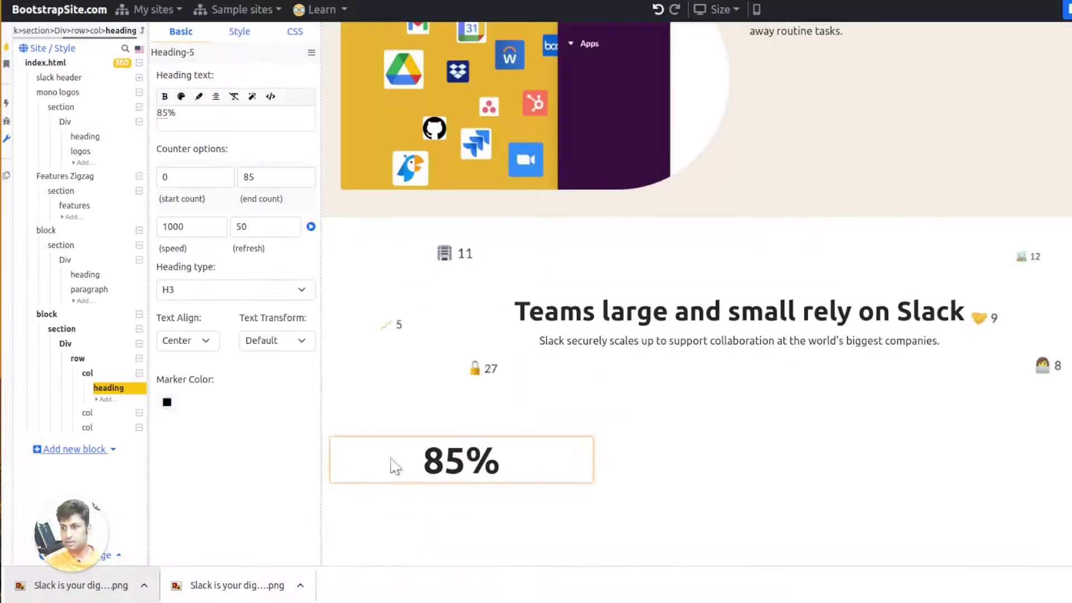
pyautogui.click(106, 401)
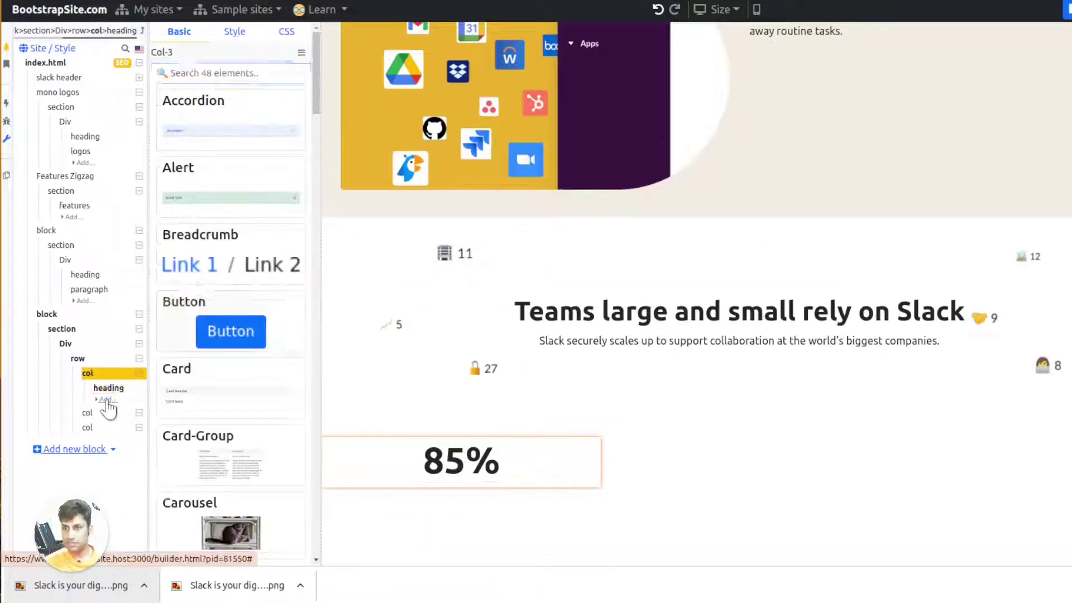
pyautogui.write('para')
pyautogui.click(223, 144)
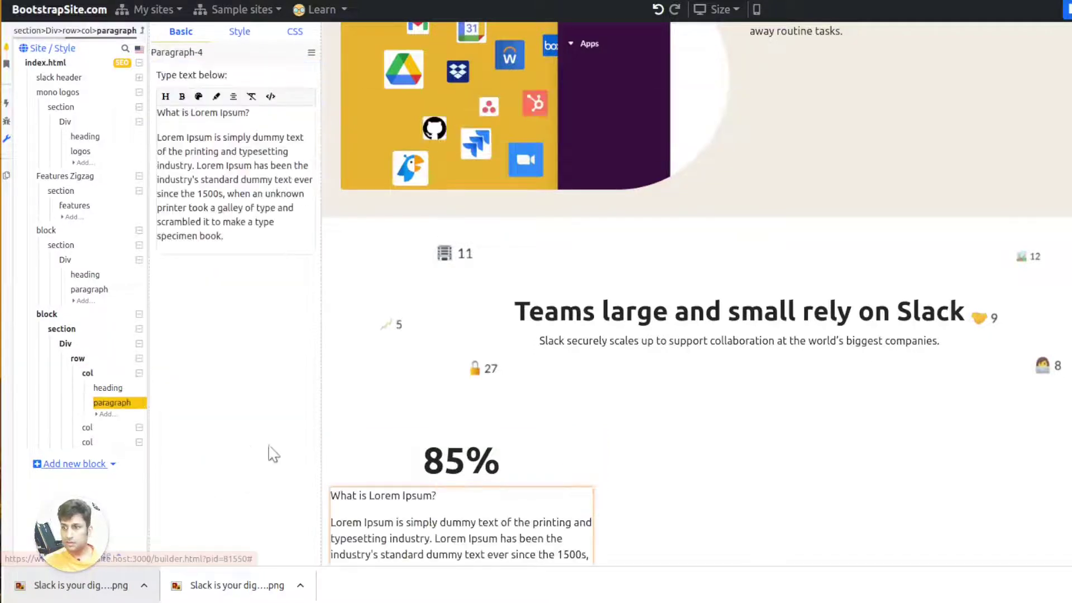
# Replace the first column's placeholder paragraph with the copied "of users say that Slack has improved communication*" as plain text and center it
pyautogui.tripleClick(259, 182)
pyautogui.hotkey('ctrl', 'a')
pyautogui.hotkey('ctrl', 'v')
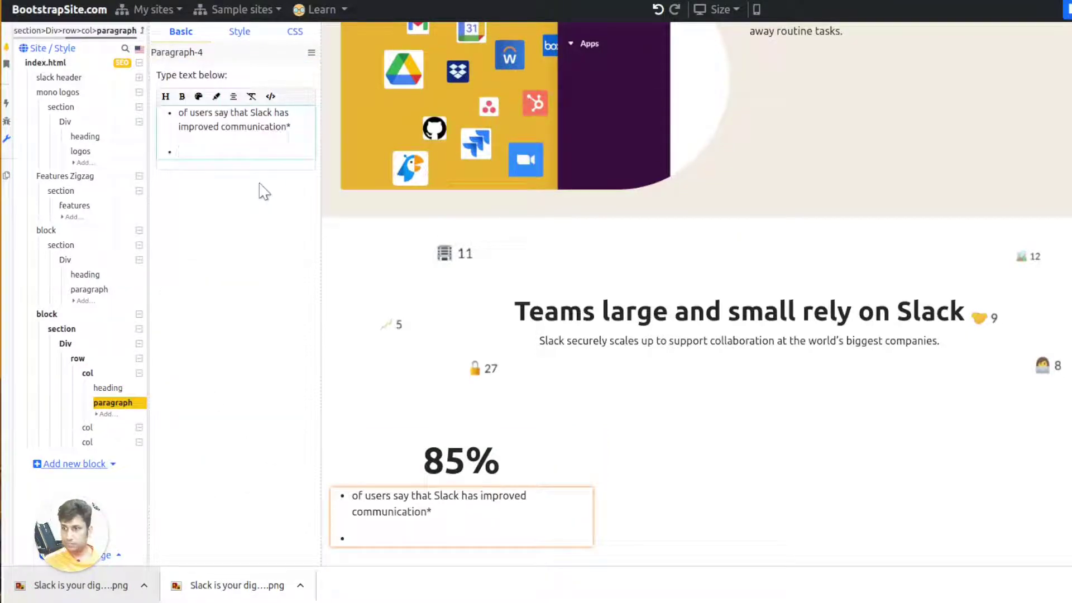
pyautogui.hotkey('ctrl', 'z')
pyautogui.hotkey('ctrl', 'shift', 'v')
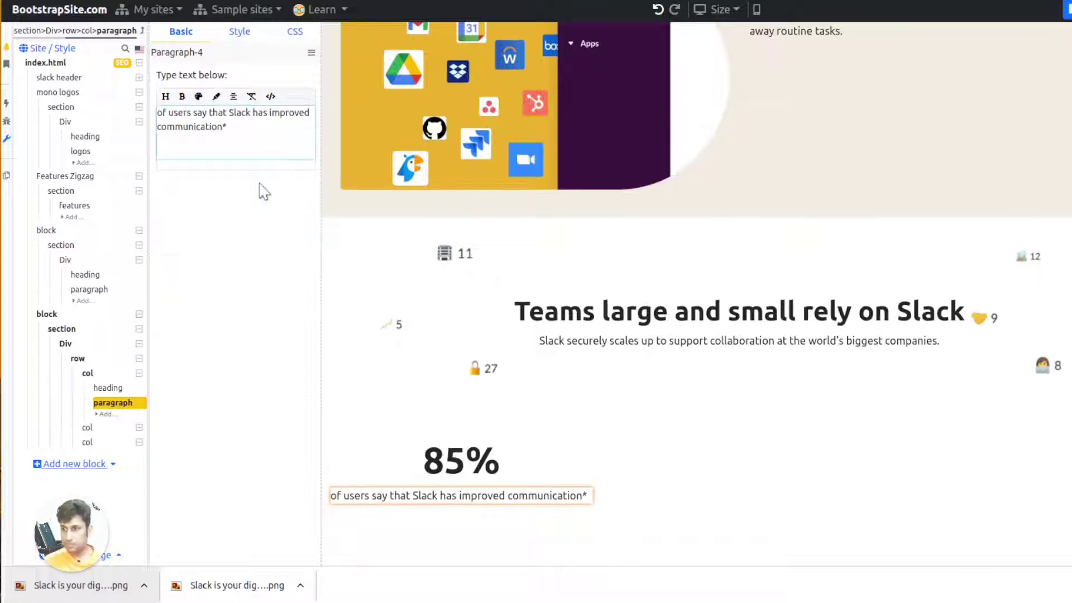
pyautogui.tripleClick(232, 115)
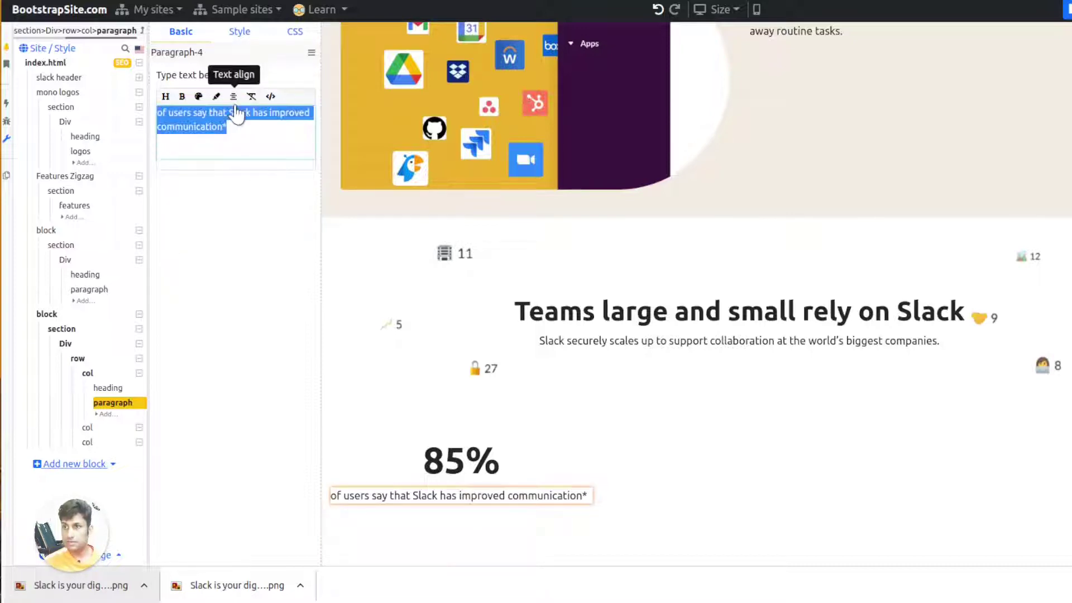
pyautogui.click(234, 96)
pyautogui.click(272, 146)
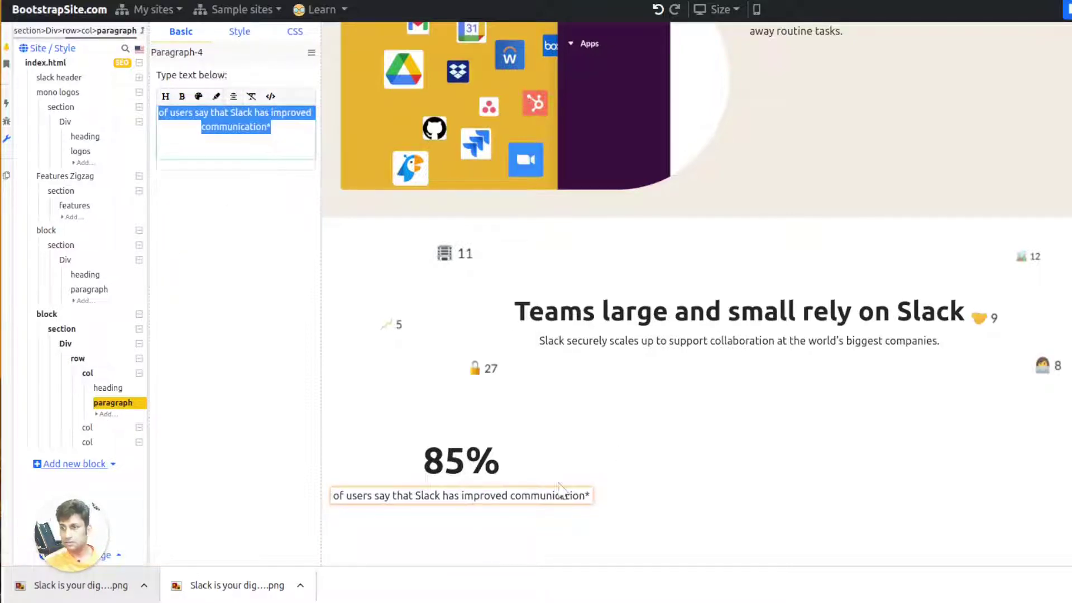
# Compare with the Slack page and break the description under 85% into two lines before "improved communication*"
pyautogui.click(162, 1)
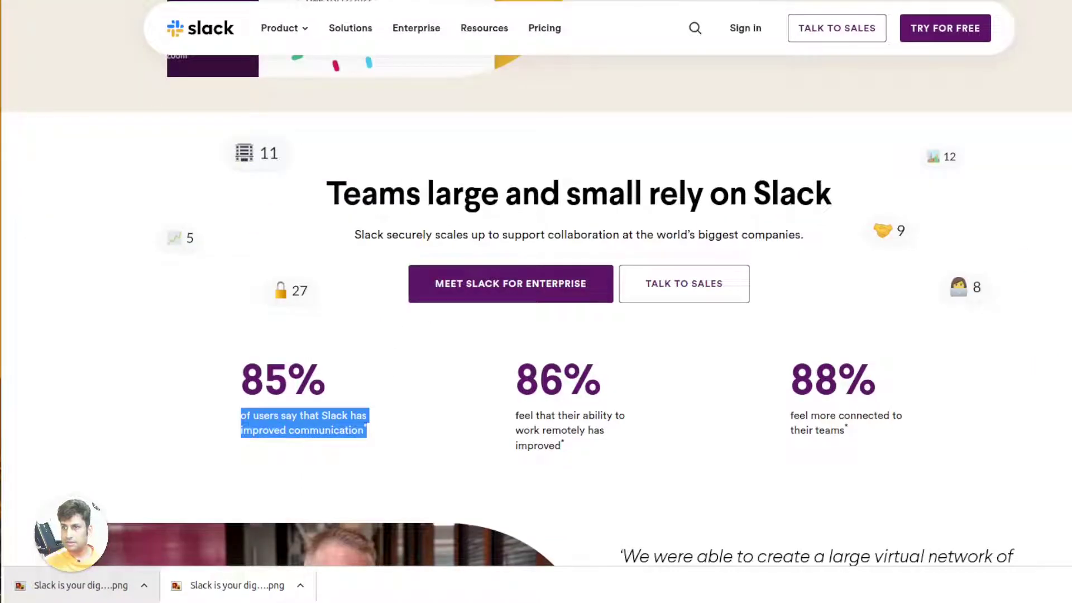
pyautogui.hotkey('ctrl', 'Tab')
pyautogui.click(262, 101)
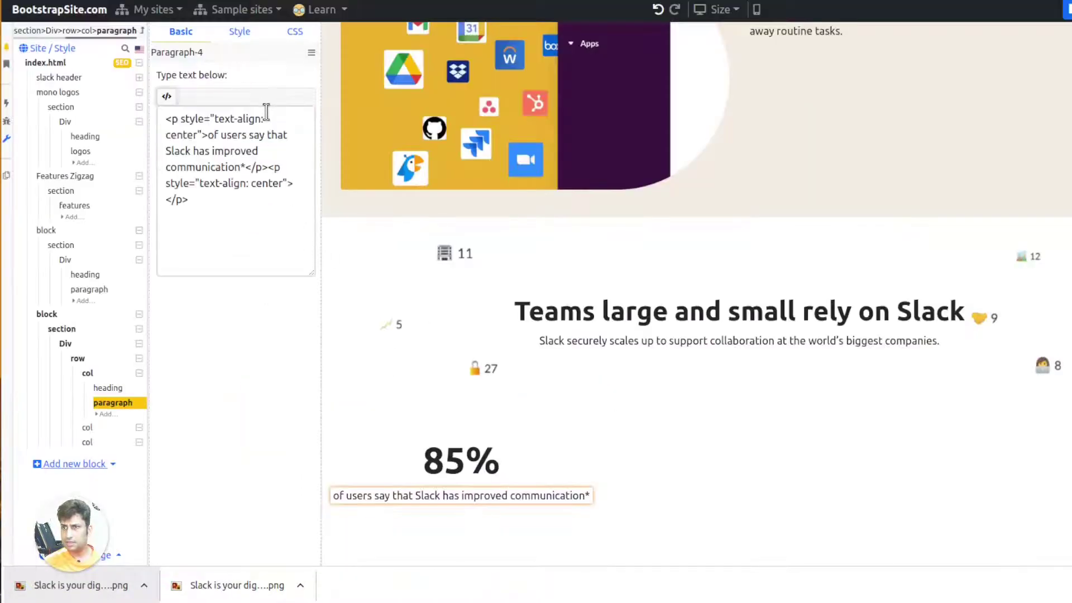
pyautogui.click(166, 98)
pyautogui.click(272, 112)
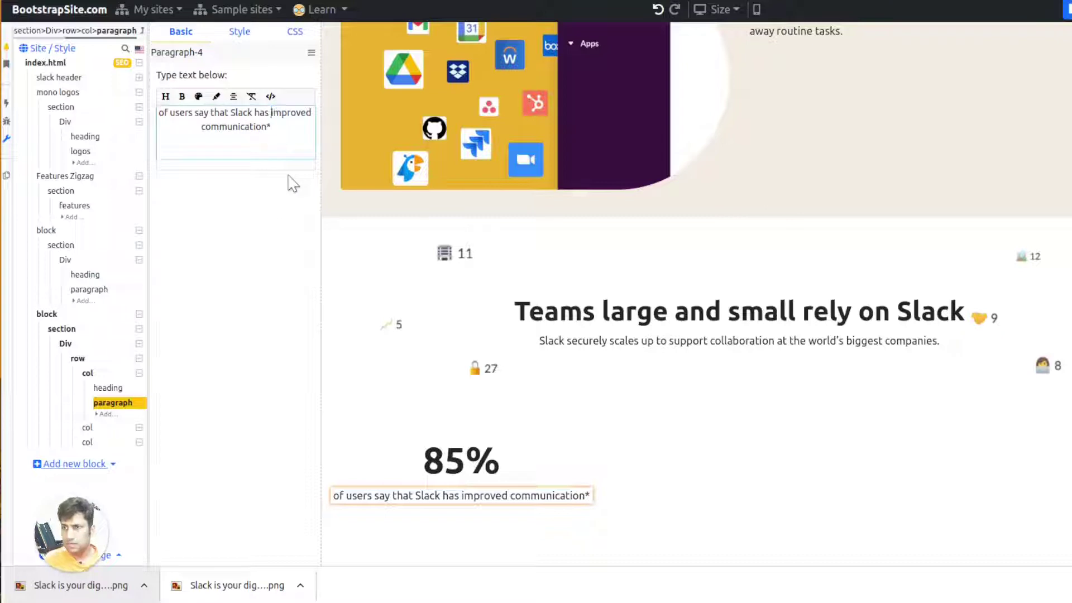
pyautogui.press('Return')
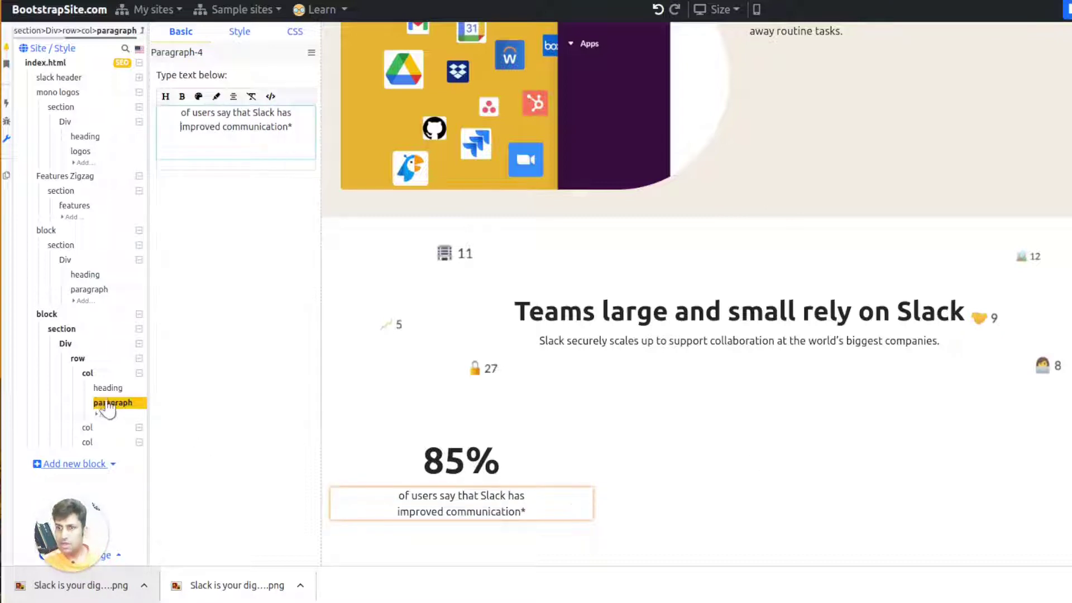
# Delete the two empty columns from the statistics row
pyautogui.rightClick(85, 429)
pyautogui.click(190, 404)
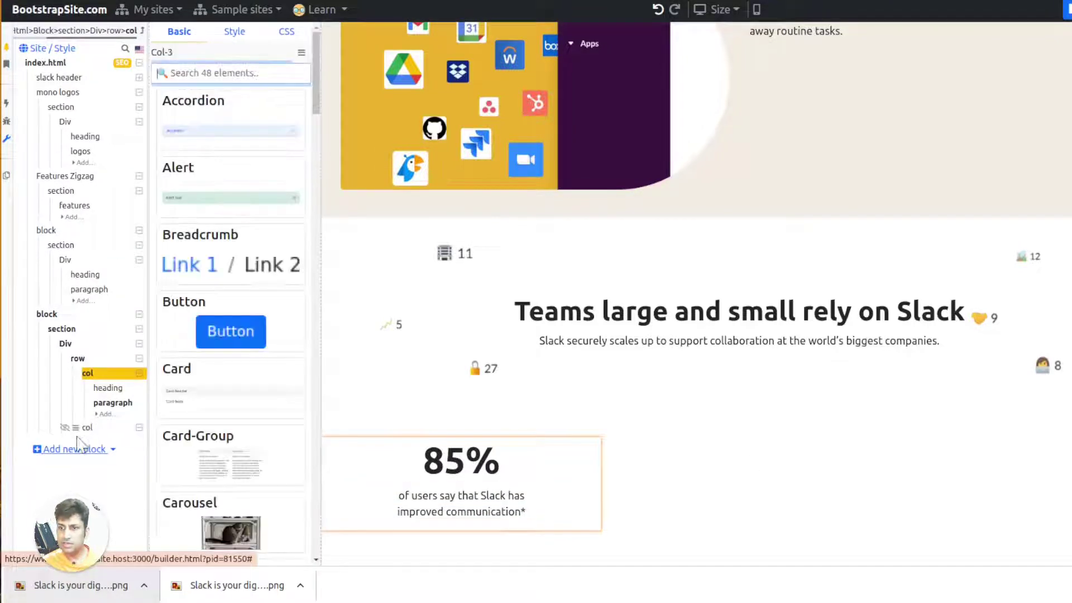
pyautogui.rightClick(85, 427)
pyautogui.click(92, 407)
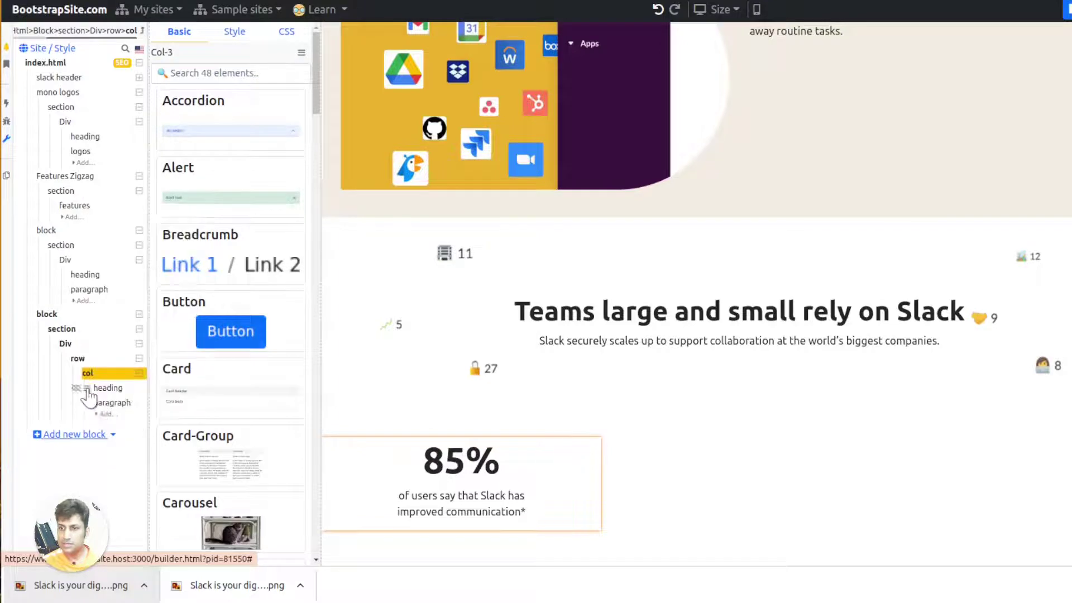
# Duplicate the finished 85% column twice to fill the three-column row
pyautogui.rightClick(78, 396)
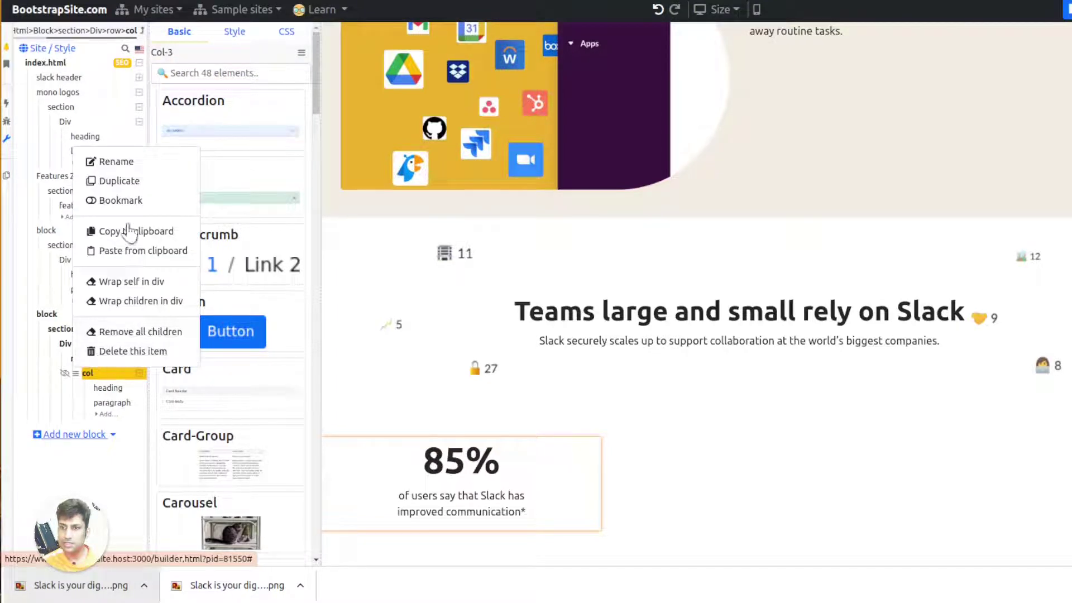
pyautogui.click(111, 181)
pyautogui.click(76, 428)
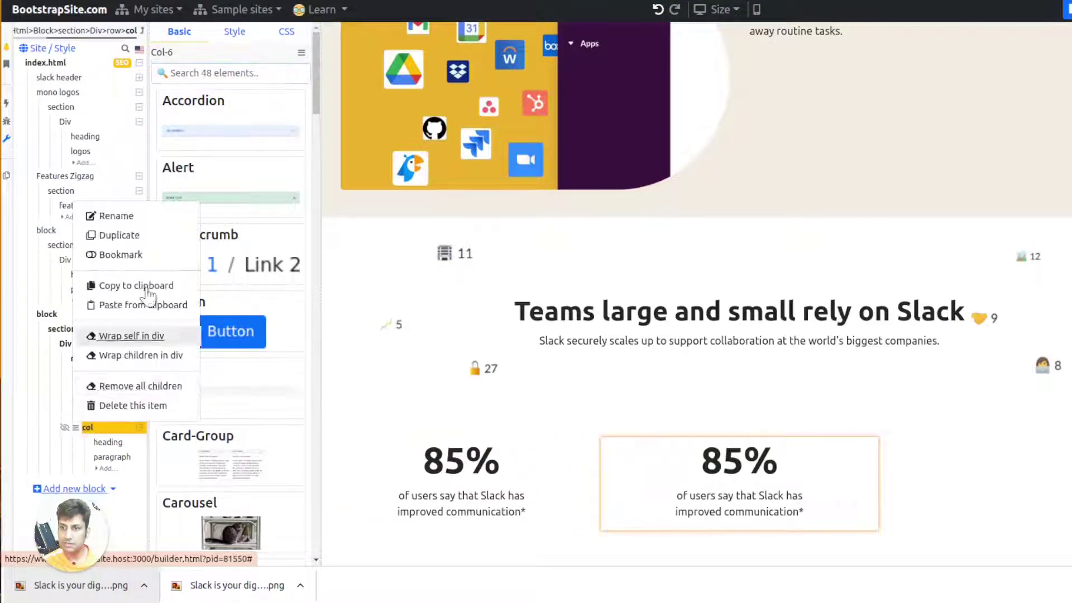
pyautogui.click(167, 235)
# Sample the purple of the 86% figure on the Slack page with the color picker and return to the site builder
pyautogui.hotkey('ctrl', 'Tab')
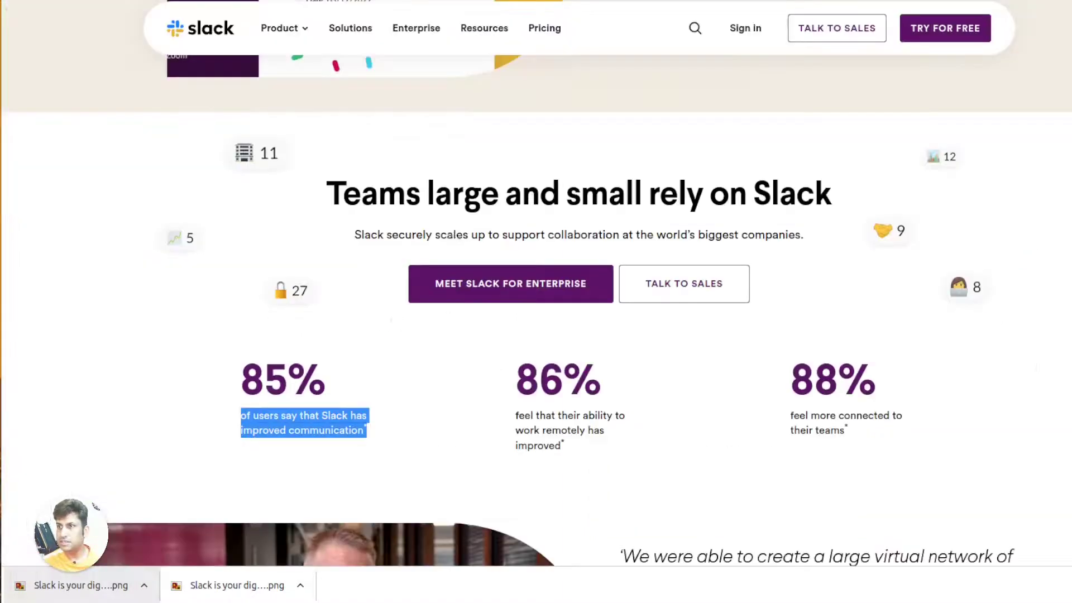
pyautogui.doubleClick(547, 384)
pyautogui.click(548, 384)
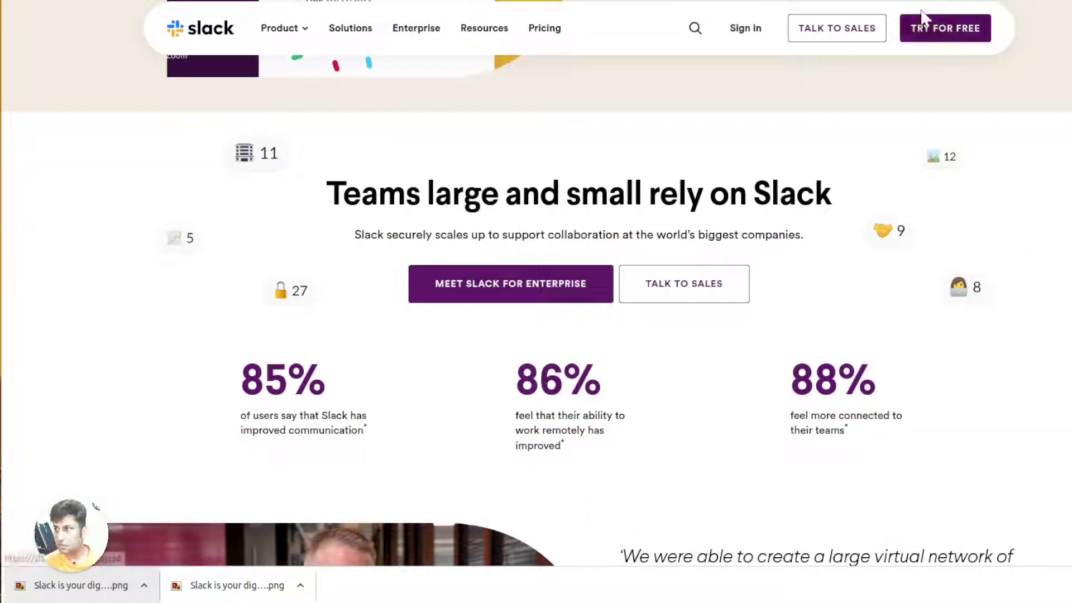
pyautogui.hotkey('alt', 'p')
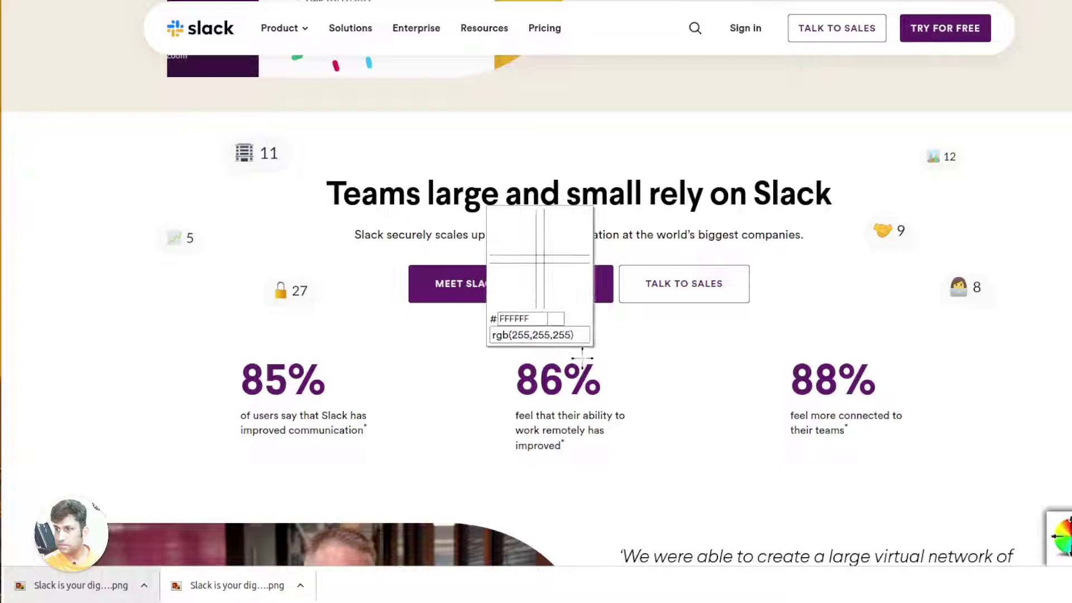
pyautogui.click(546, 378)
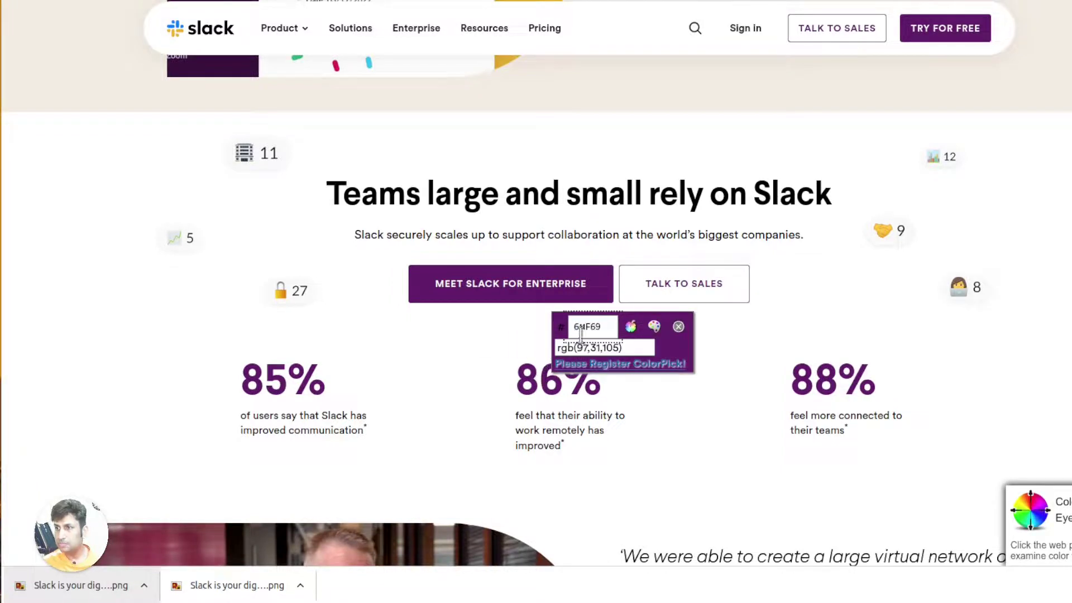
pyautogui.hotkey('ctrl', 'Tab')
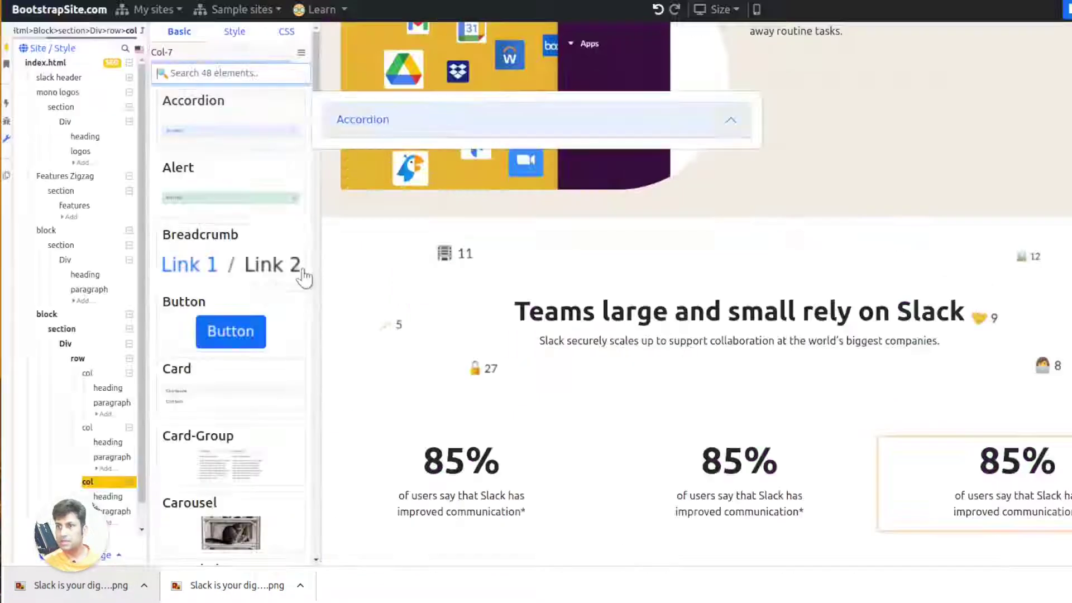
# Set the font color of the first column's 85% heading to the sampled purple #611F69
pyautogui.click(471, 470)
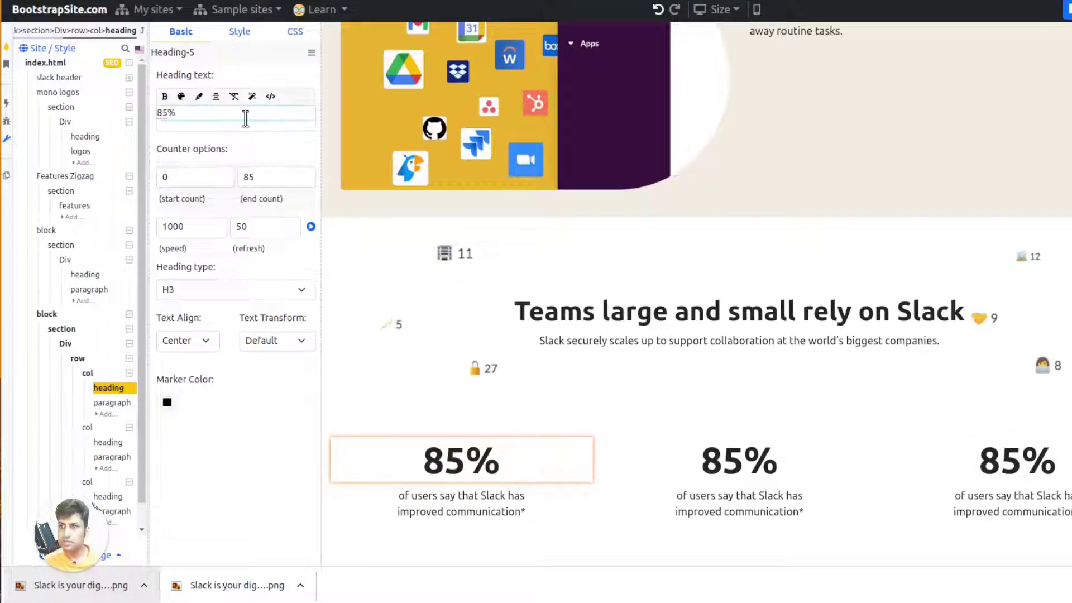
pyautogui.click(240, 31)
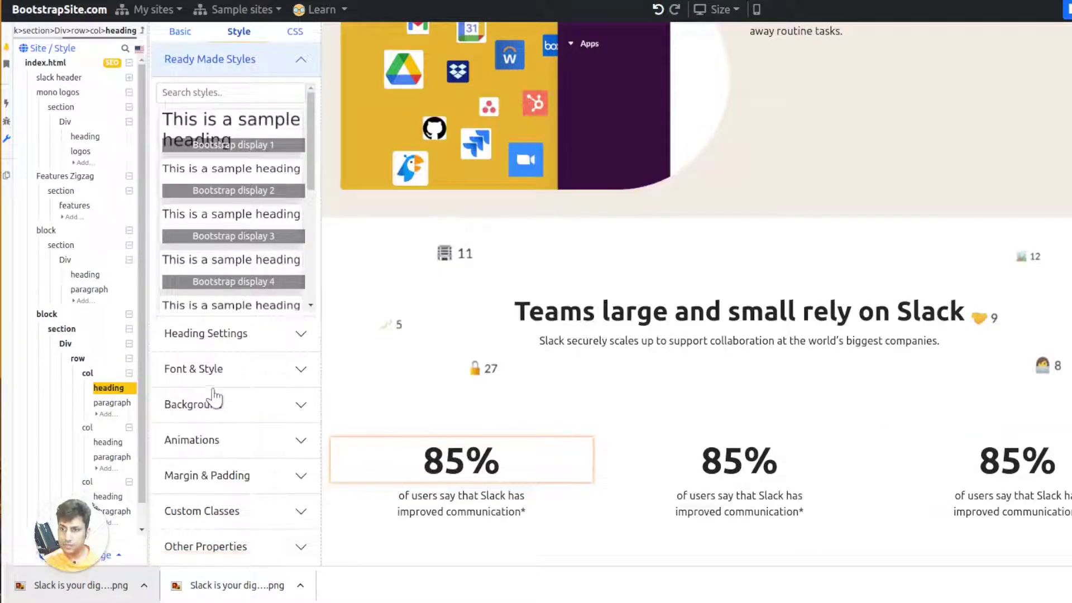
pyautogui.click(216, 370)
pyautogui.click(289, 227)
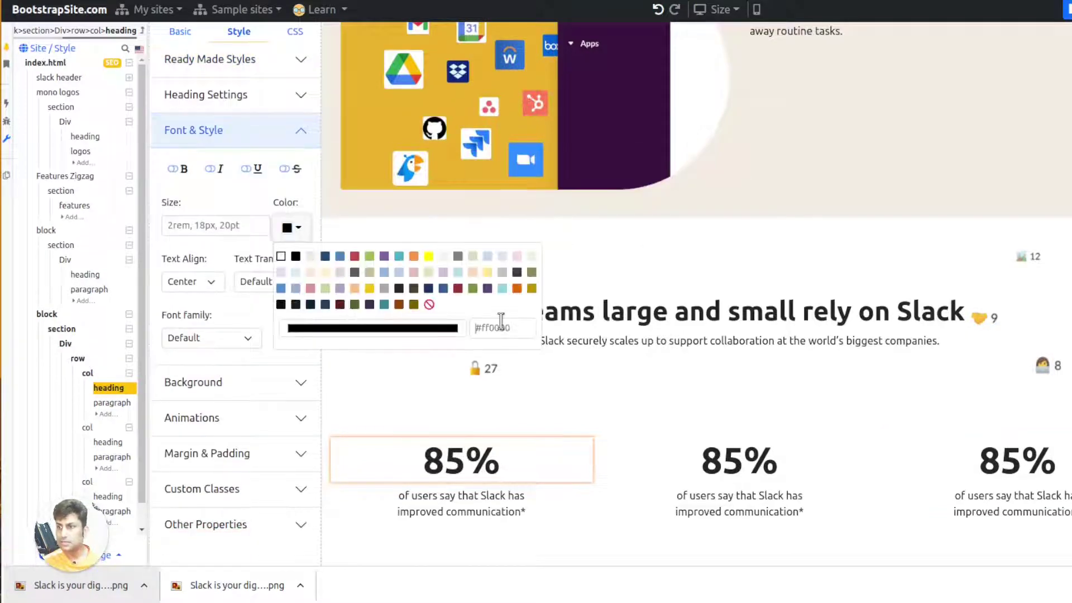
pyautogui.click(551, 393)
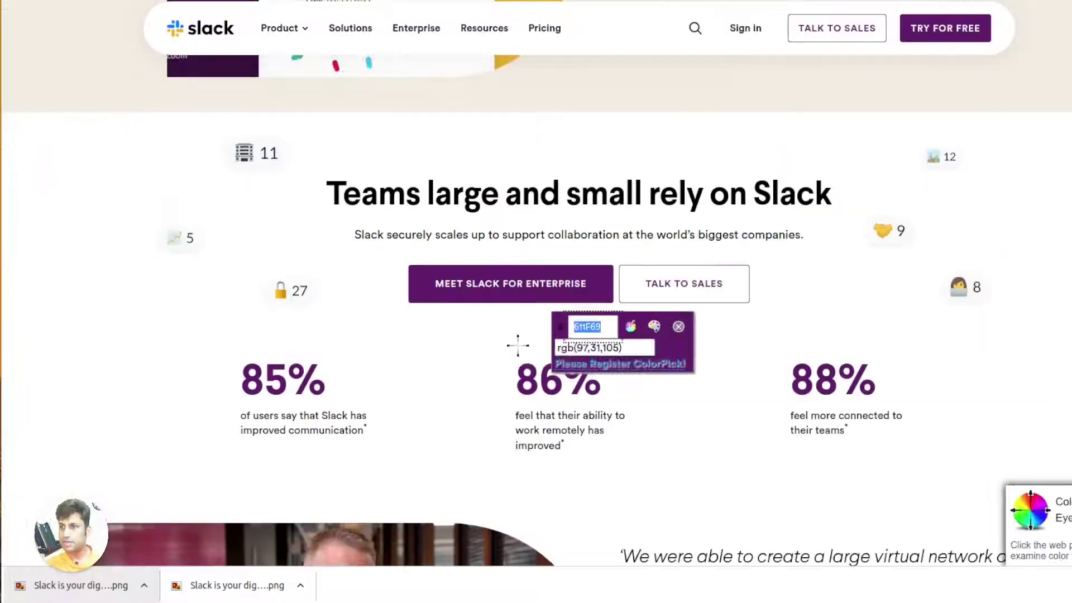
# Examine the customer story section below the statistics on the Slack page, close the color picker and return to the site builder
pyautogui.scroll(-4, 517, 347)
pyautogui.scroll(-2, 911, 323)
pyautogui.scroll(-1, 841, 363)
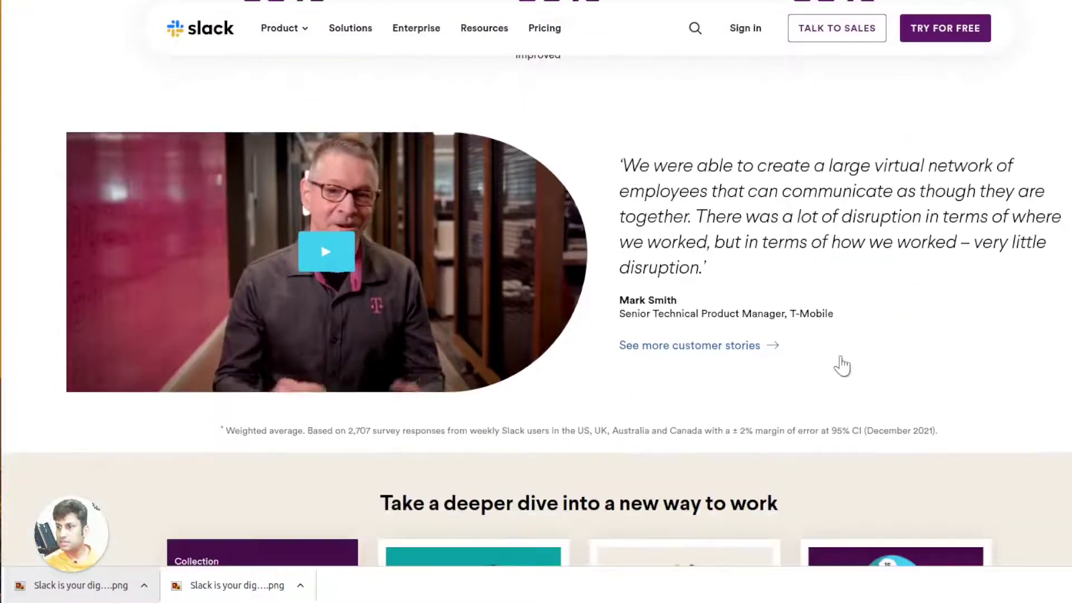
pyautogui.scroll(1, 691, 314)
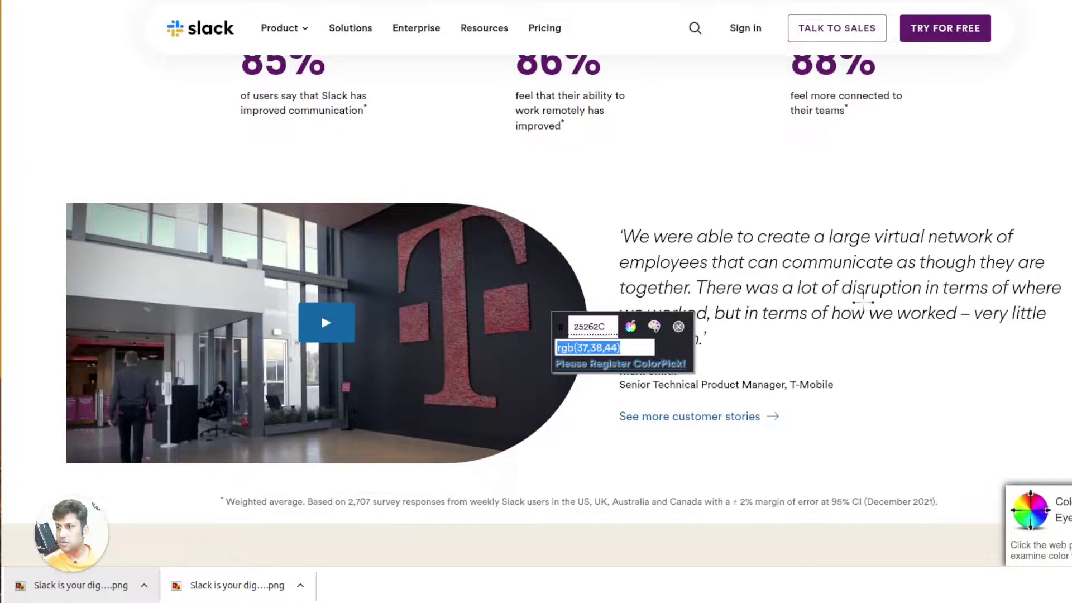
pyautogui.scroll(10, 320, 312)
pyautogui.scroll(-10, 510, 272)
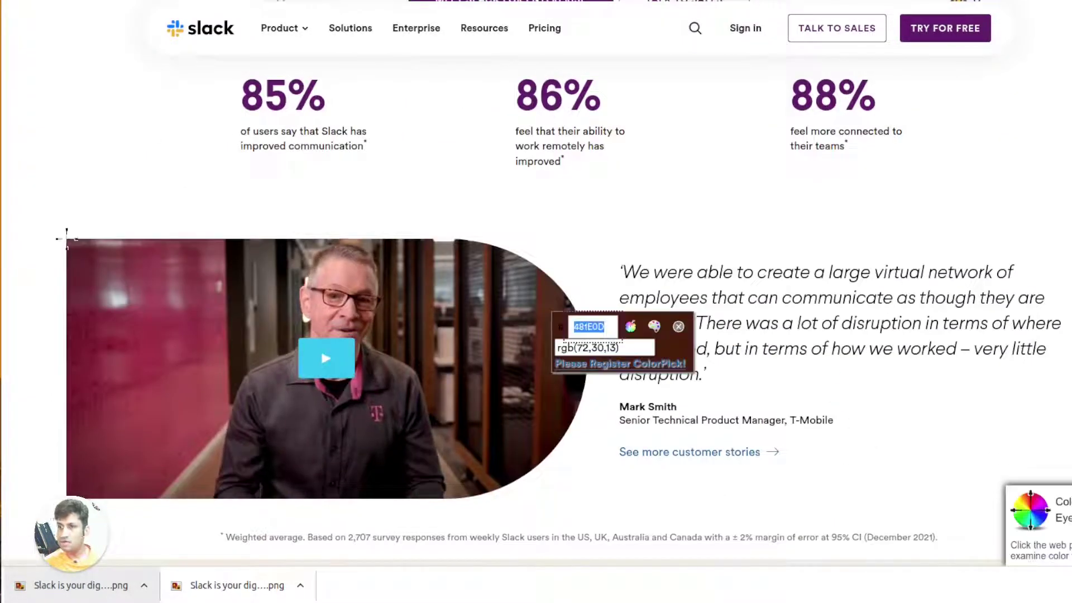
pyautogui.press('Escape')
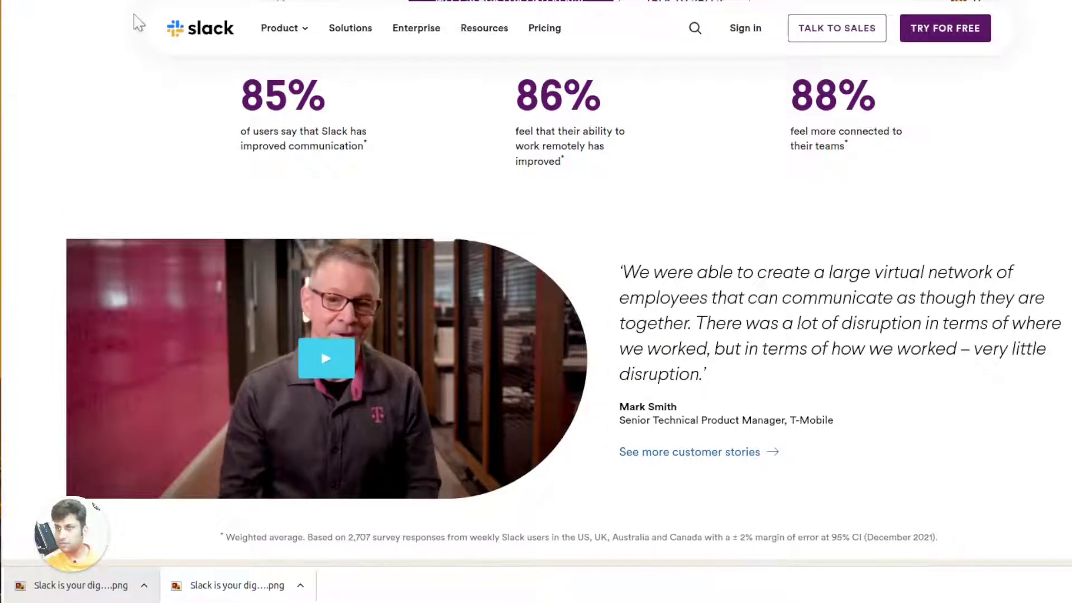
pyautogui.hotkey('alt', 'Tab')
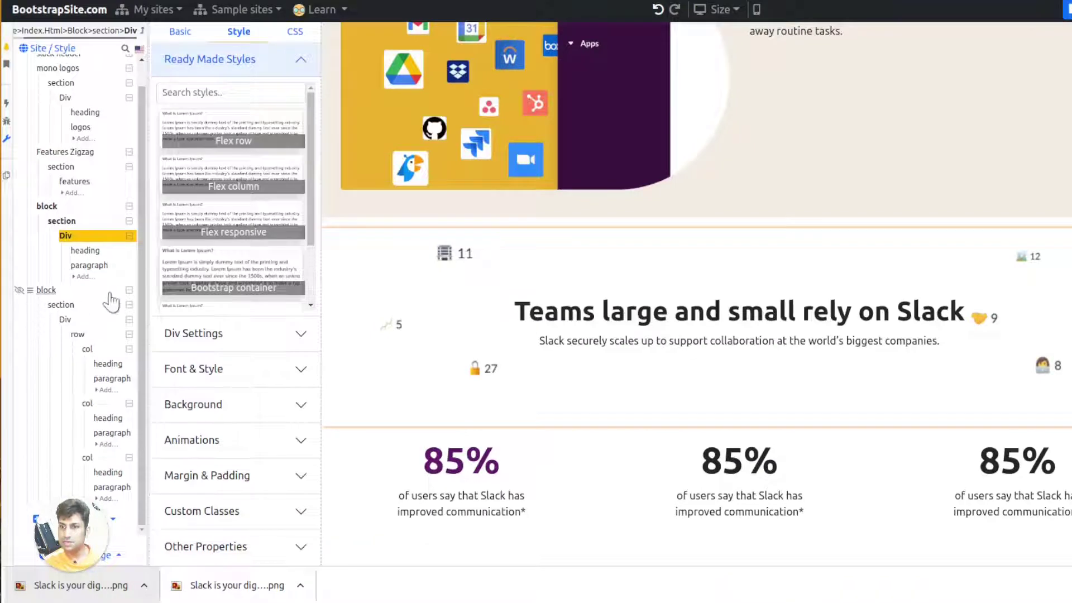
# Collapse the mono logos and Features Zigzag blocks in the page structure
pyautogui.scroll(2, 106, 304)
pyautogui.click(129, 93)
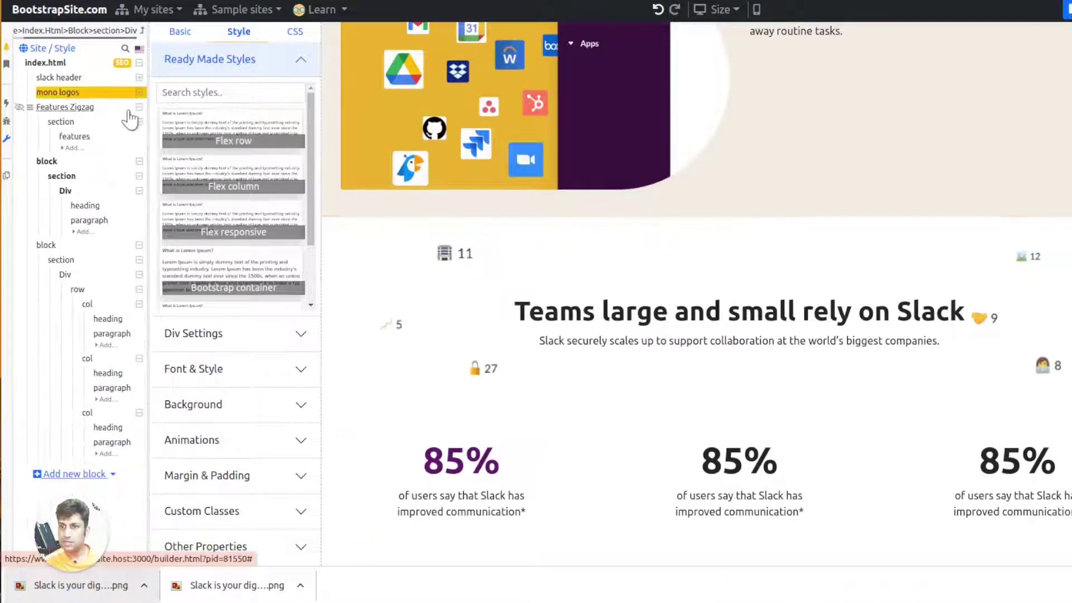
pyautogui.click(135, 107)
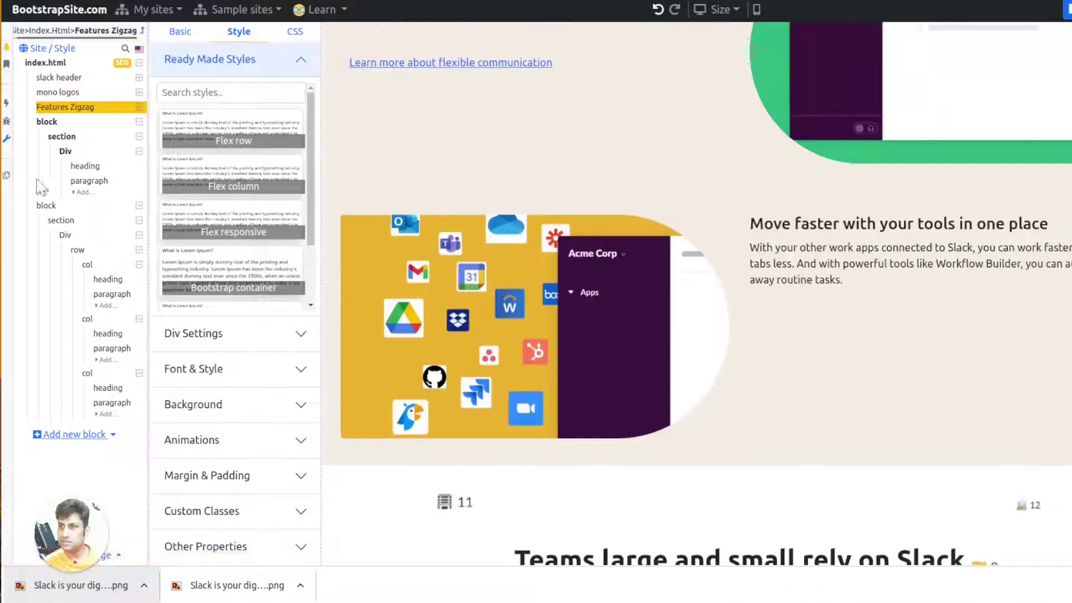
# Rename the "Teams large and small" block to "teams" and the three-column block to "stats", collapsing both
pyautogui.click(83, 181)
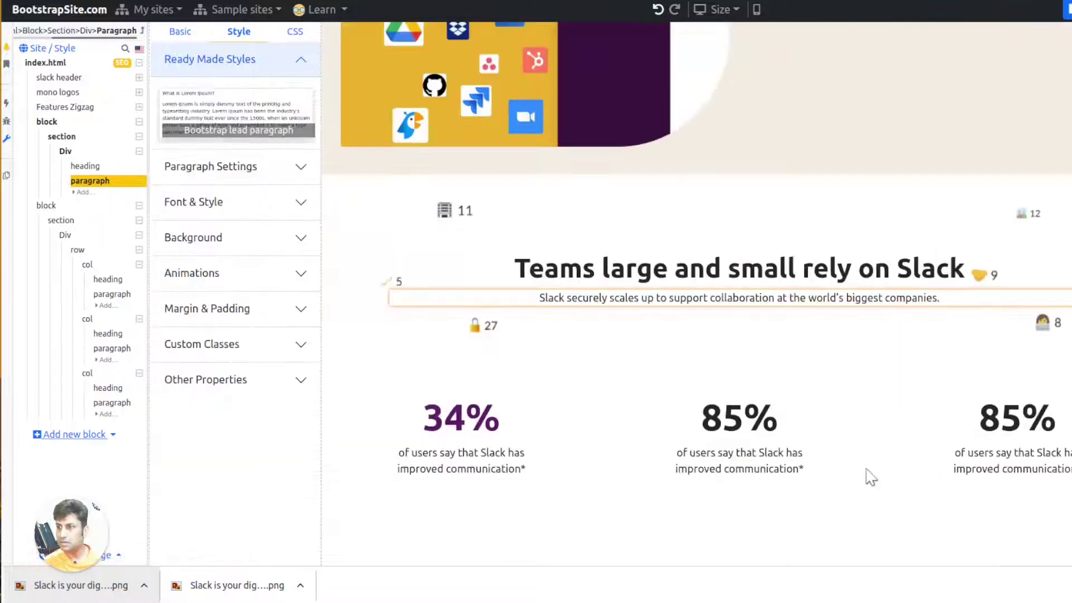
pyautogui.doubleClick(41, 121)
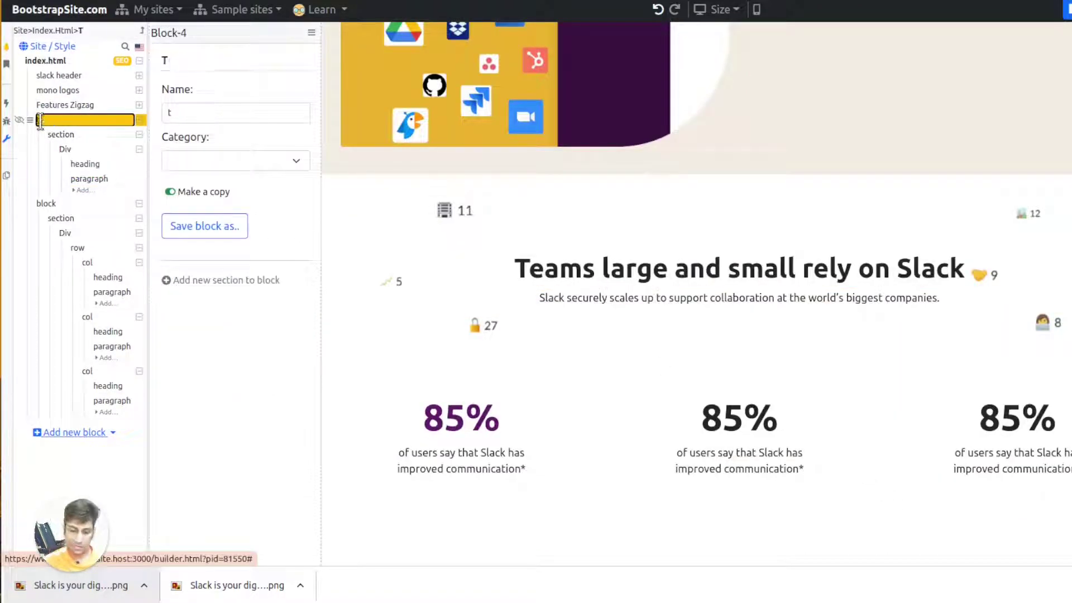
pyautogui.click(141, 120)
pyautogui.doubleClick(47, 134)
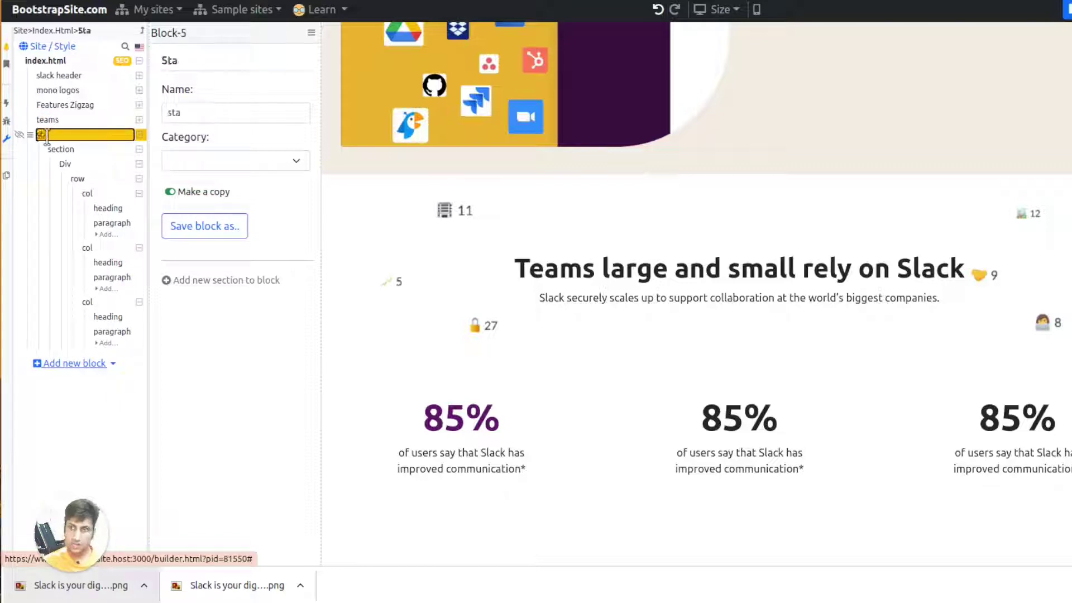
pyautogui.click(139, 136)
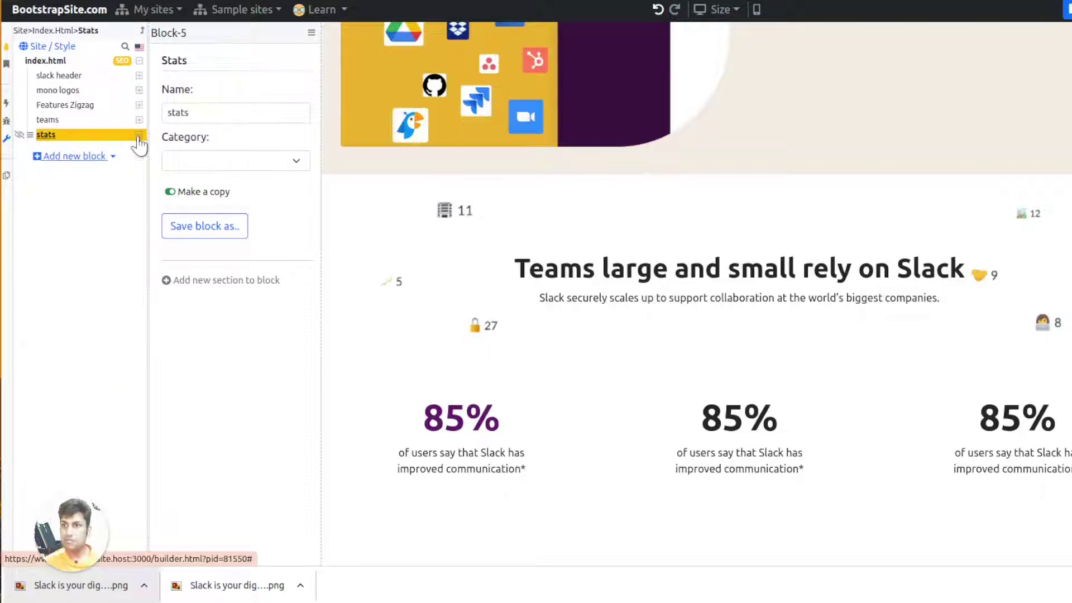
# Add a new block with a heading below the stats block and check the customer story layout on the Slack page
pyautogui.click(78, 156)
pyautogui.click(81, 182)
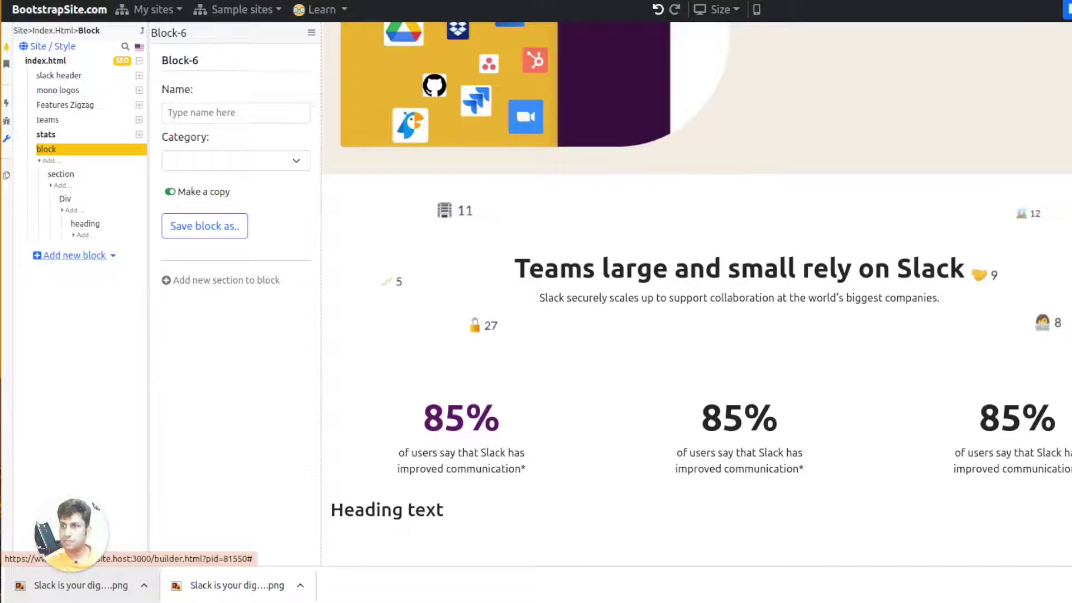
pyautogui.hotkey('ctrl', 'Tab')
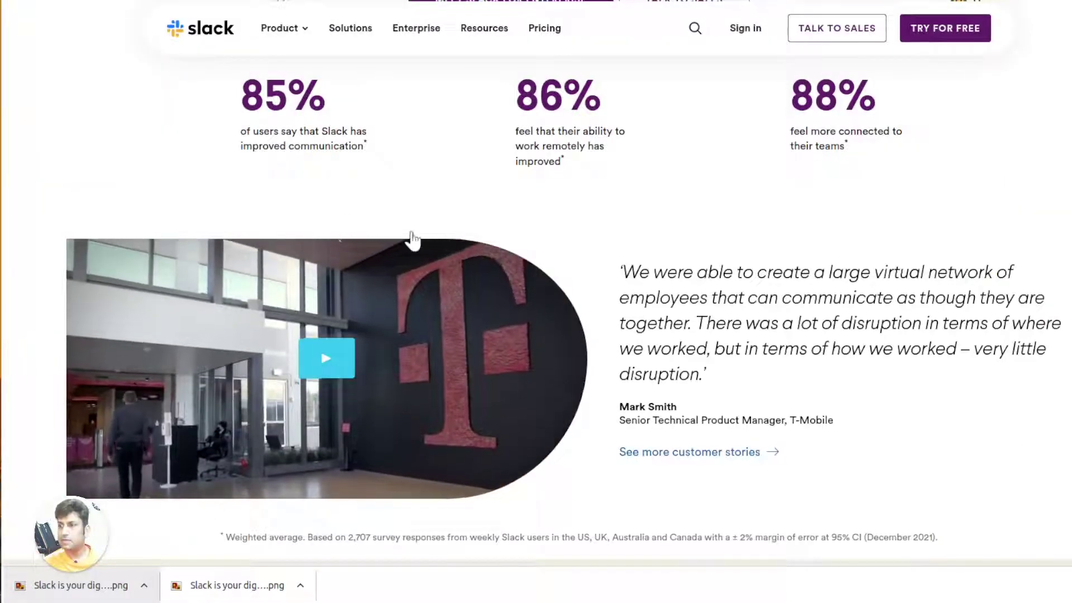
pyautogui.hotkey('ctrl', 'Tab')
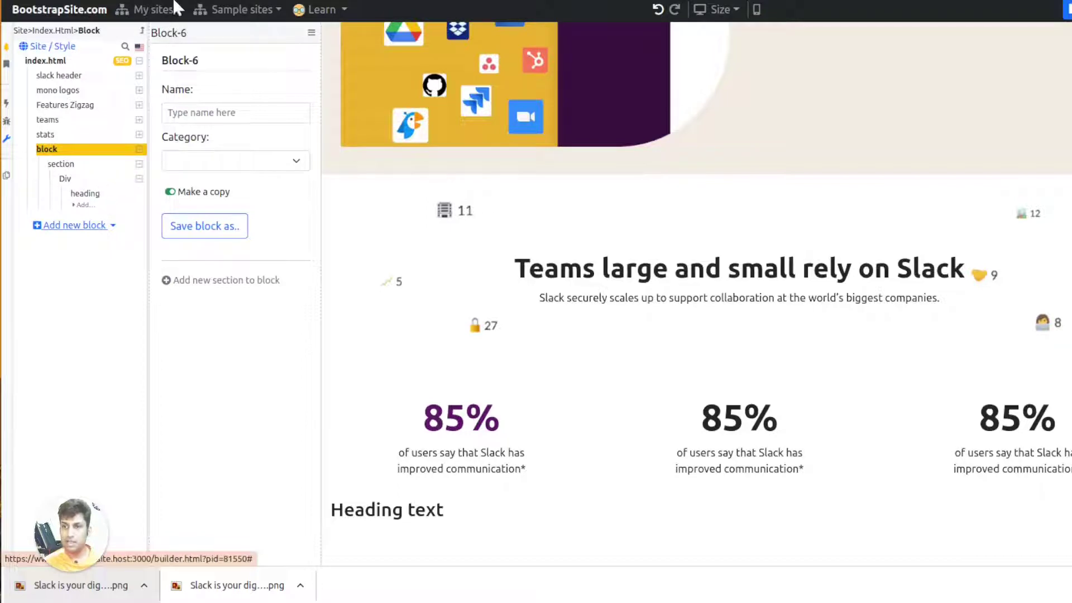
# Delete the heading from the new block's div and insert the Two Column Row snippet there instead
pyautogui.hotkey('ctrl', 'Tab')
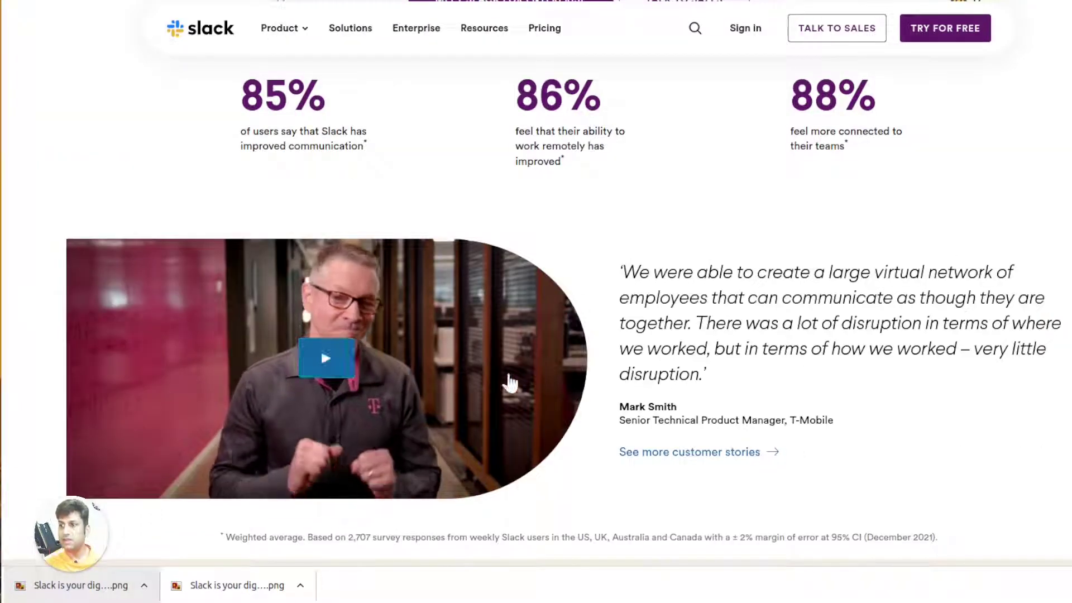
pyautogui.hotkey('ctrl', 'Tab')
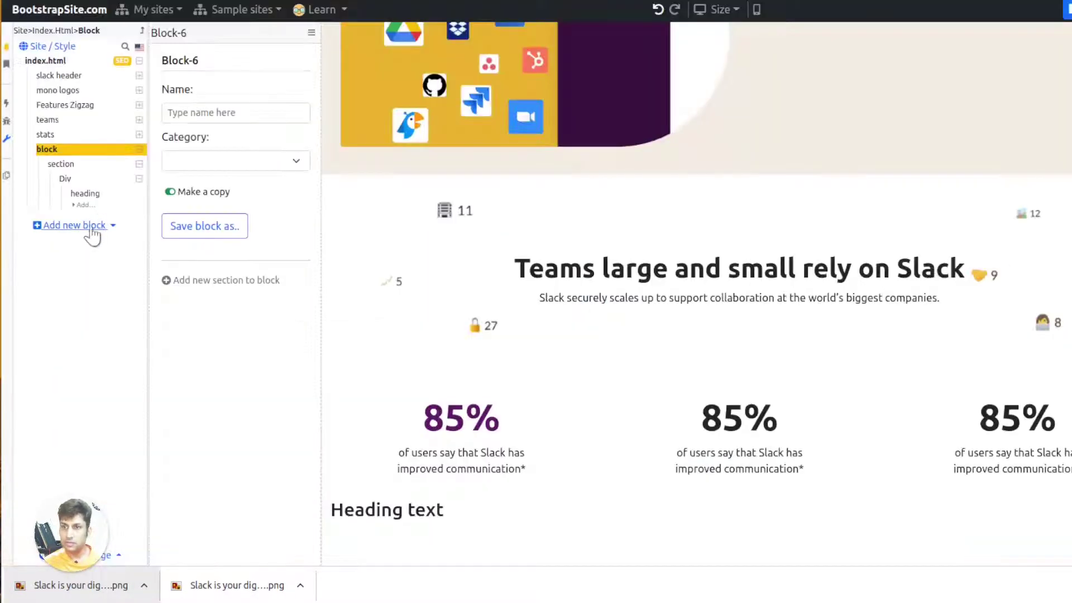
pyautogui.click(83, 193)
pyautogui.rightClick(80, 195)
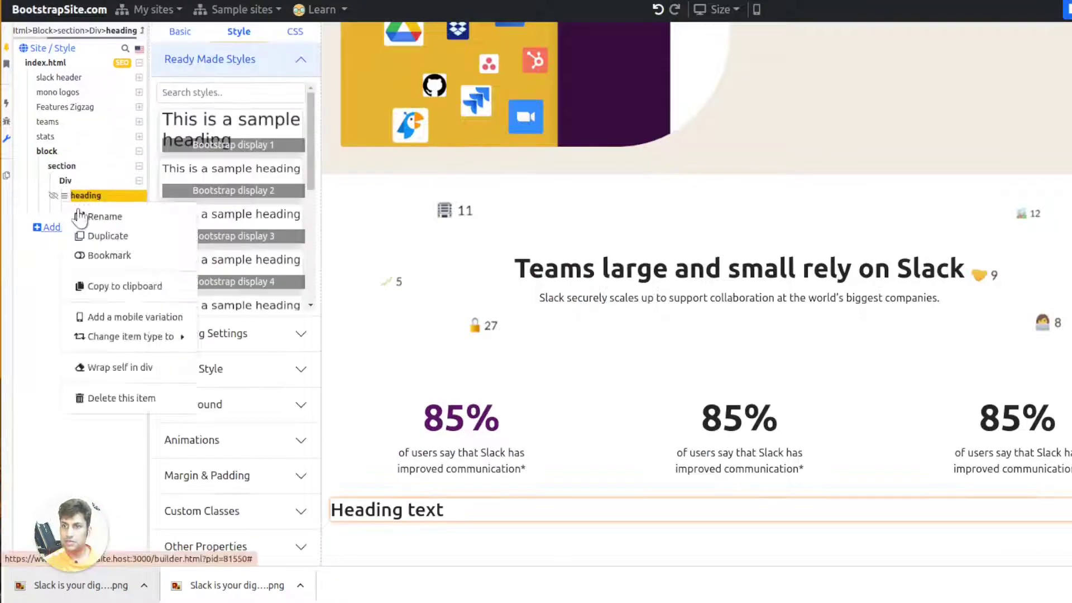
pyautogui.click(144, 411)
pyautogui.click(186, 31)
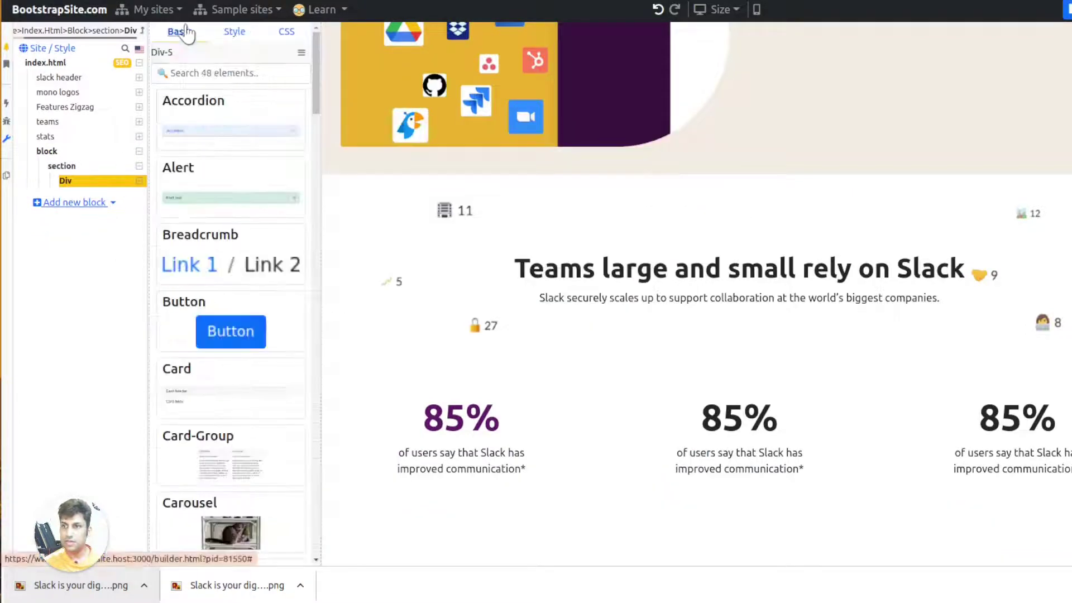
pyautogui.moveTo(318, 72); pyautogui.dragTo(338, 543)
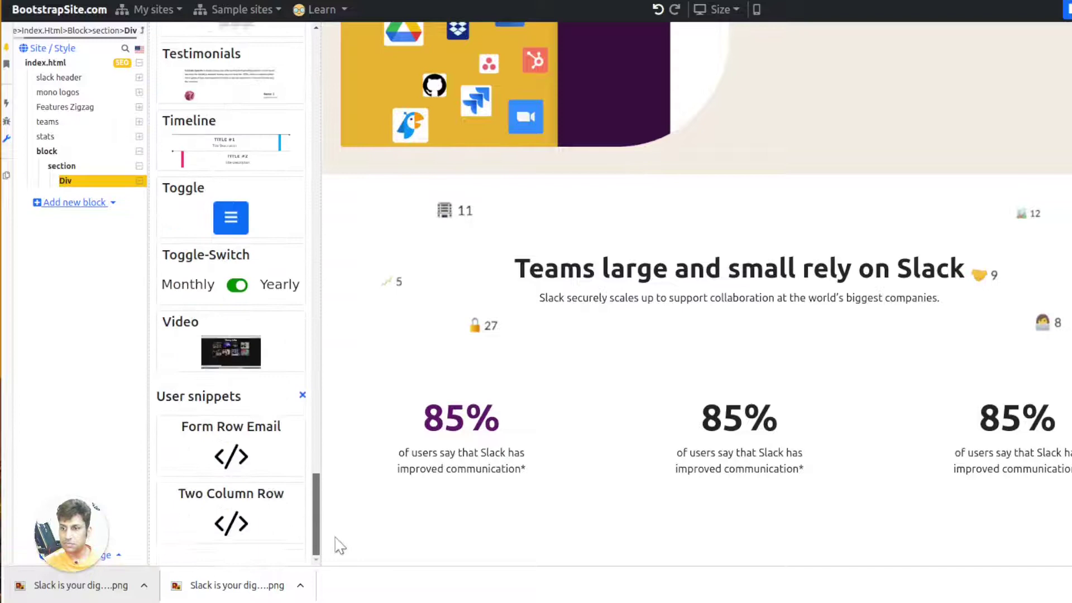
pyautogui.click(254, 526)
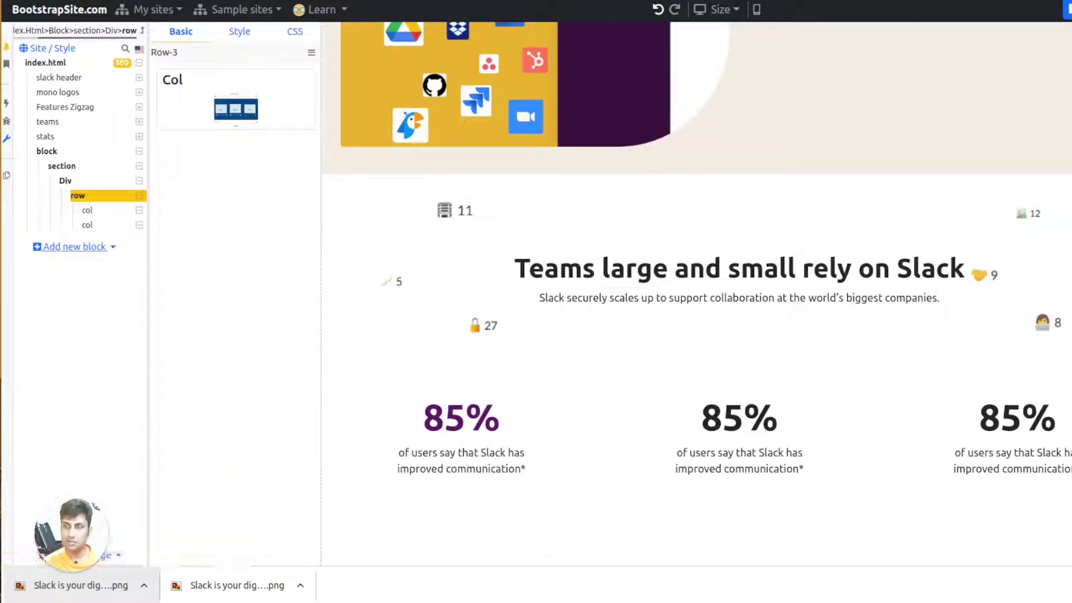
# Add a Video element to the first column of the new row
pyautogui.click(99, 223)
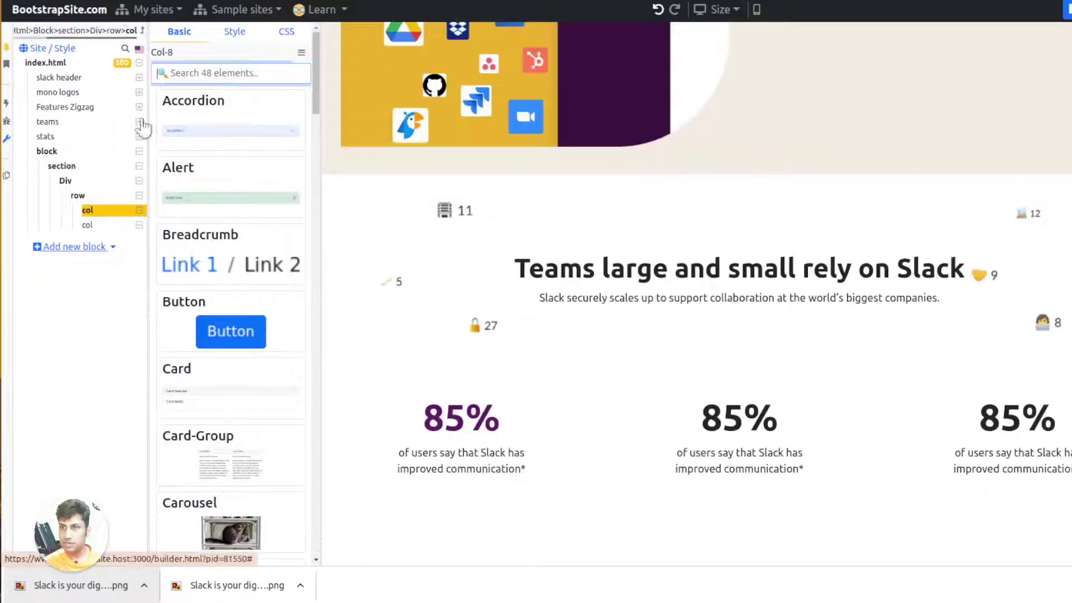
pyautogui.moveTo(317, 69); pyautogui.dragTo(275, 519)
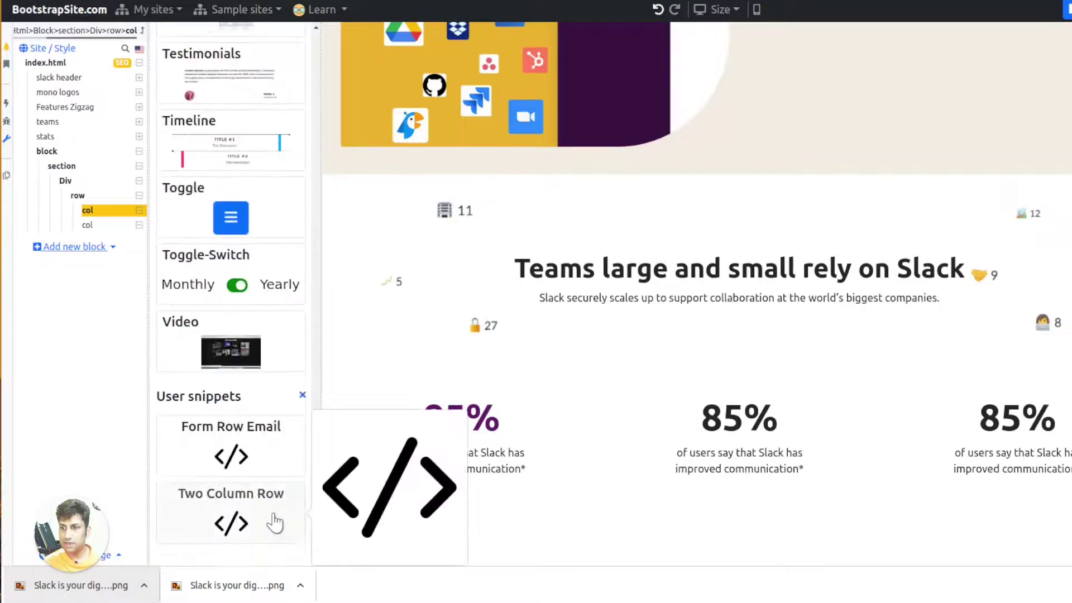
pyautogui.click(234, 354)
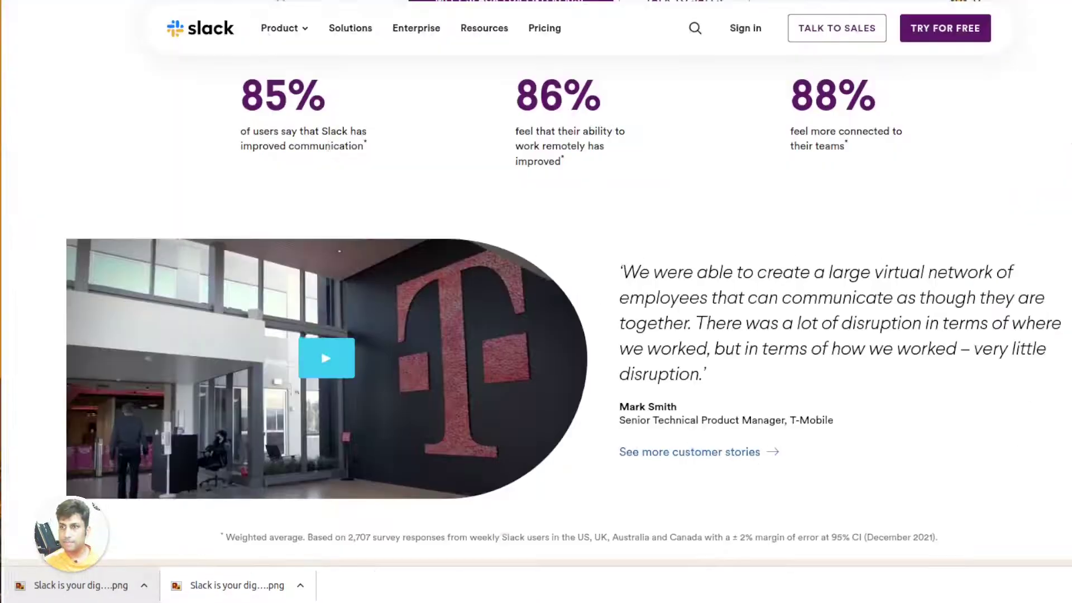
# Copy the customer story video's address from the Slack page and replace the sample video with that link
pyautogui.rightClick(364, 398)
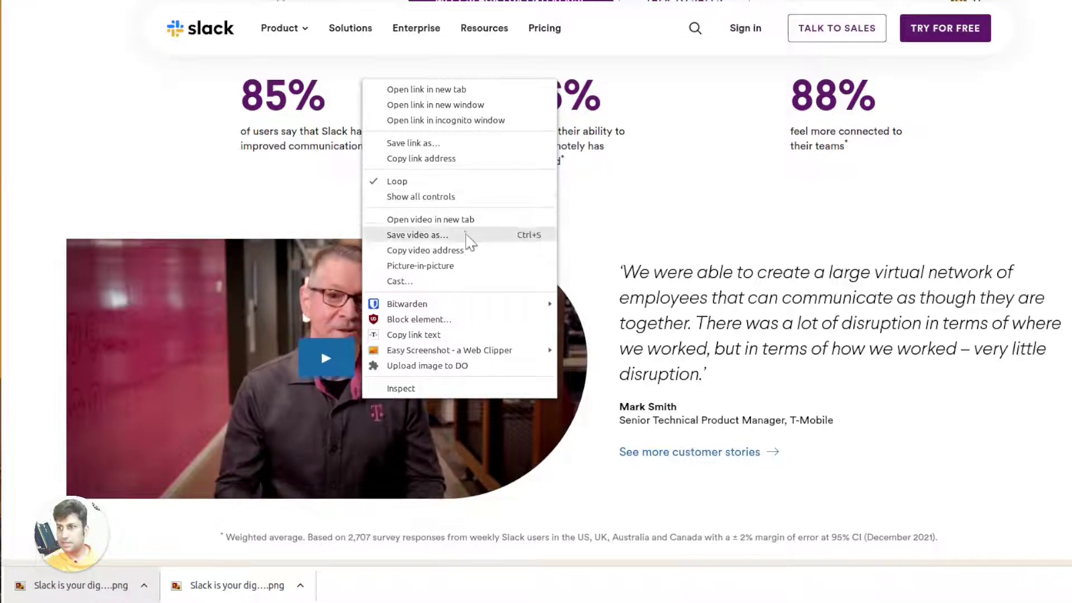
pyautogui.click(229, 90)
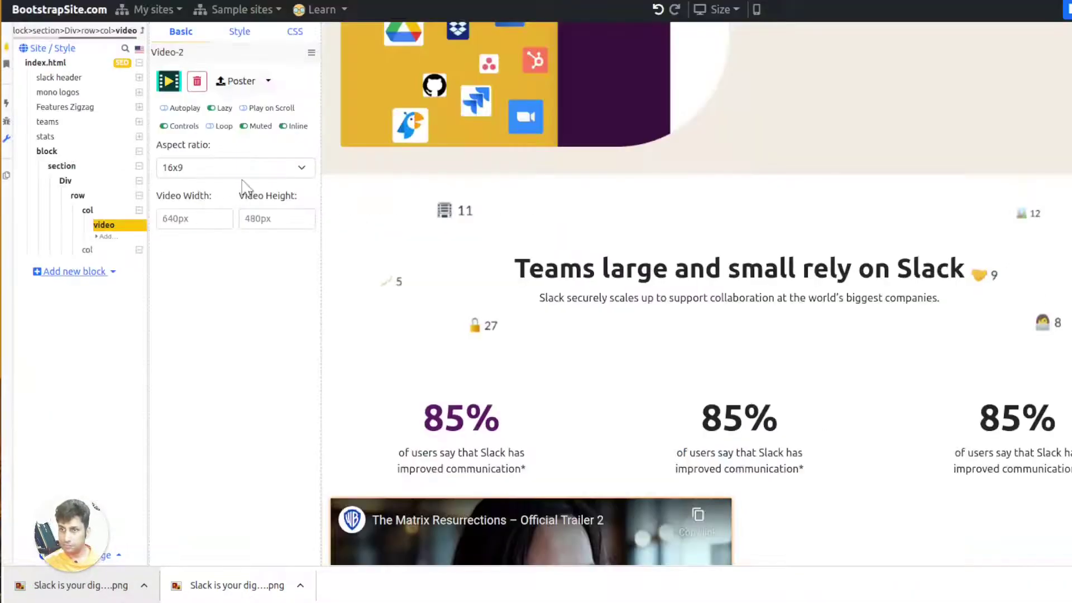
pyautogui.click(189, 110)
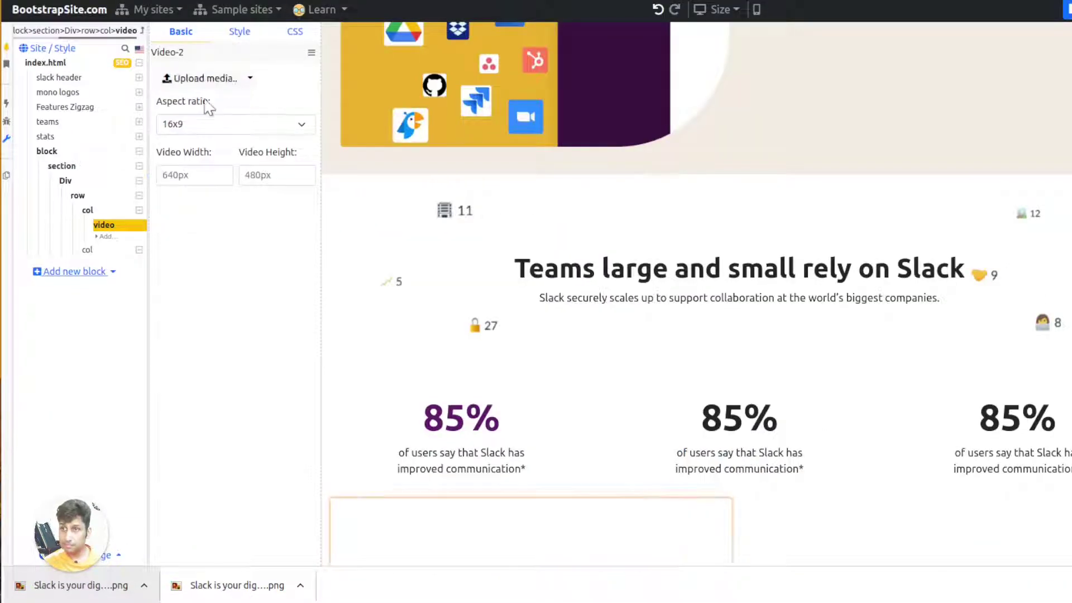
pyautogui.click(250, 78)
pyautogui.click(283, 112)
pyautogui.click(700, 69)
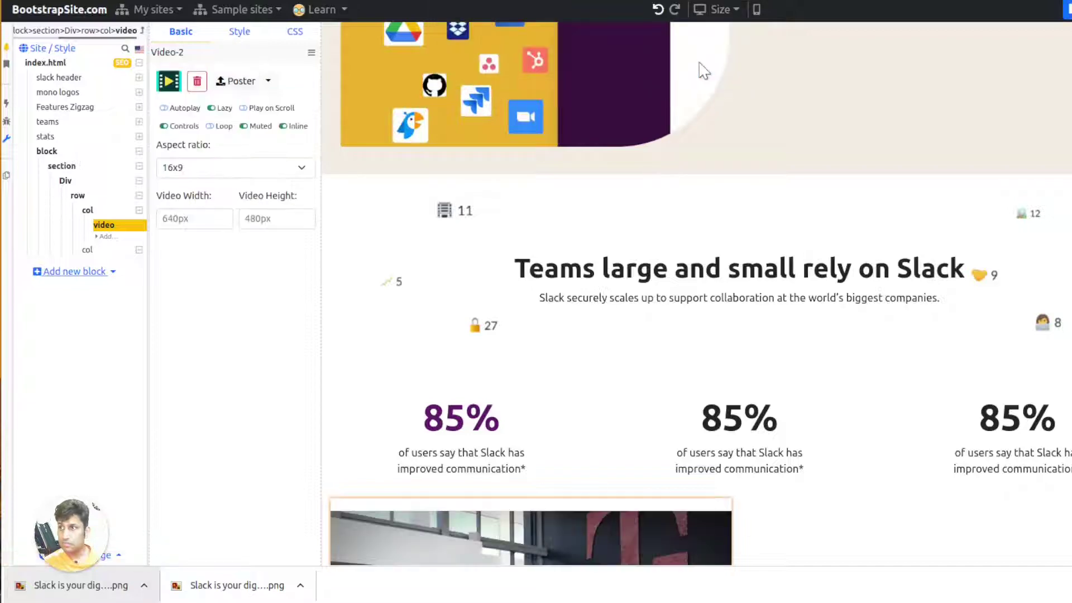
pyautogui.scroll(-3, 524, 284)
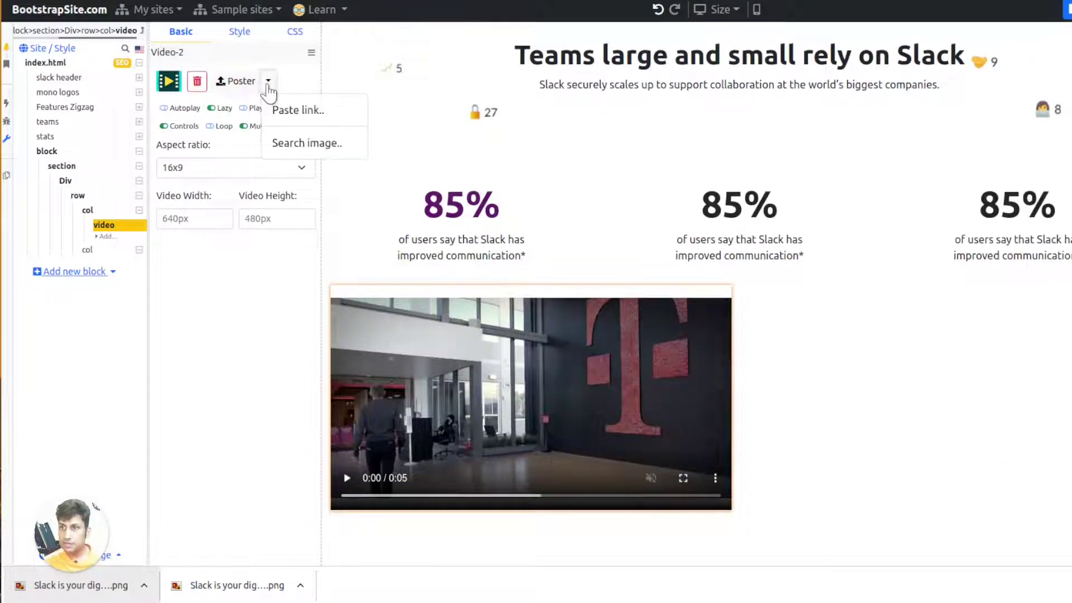
# Check the quote text on the Slack page and add a Paragraph element to the row's second column
pyautogui.hotkey('ctrl', 'Tab')
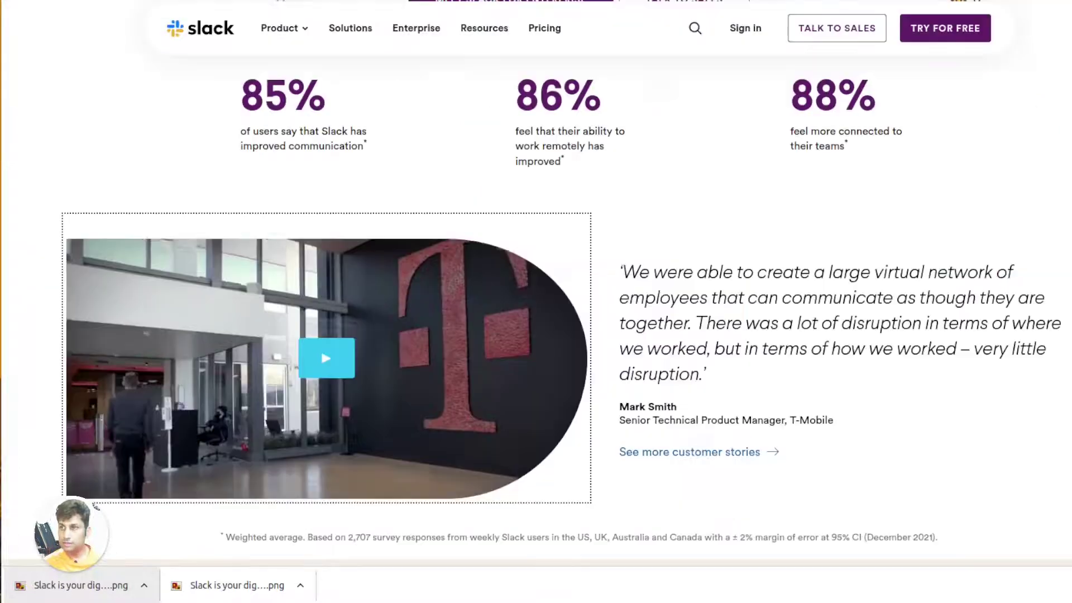
pyautogui.moveTo(621, 272); pyautogui.dragTo(833, 420)
pyautogui.click(781, 303)
pyautogui.hotkey('ctrl', 'Tab')
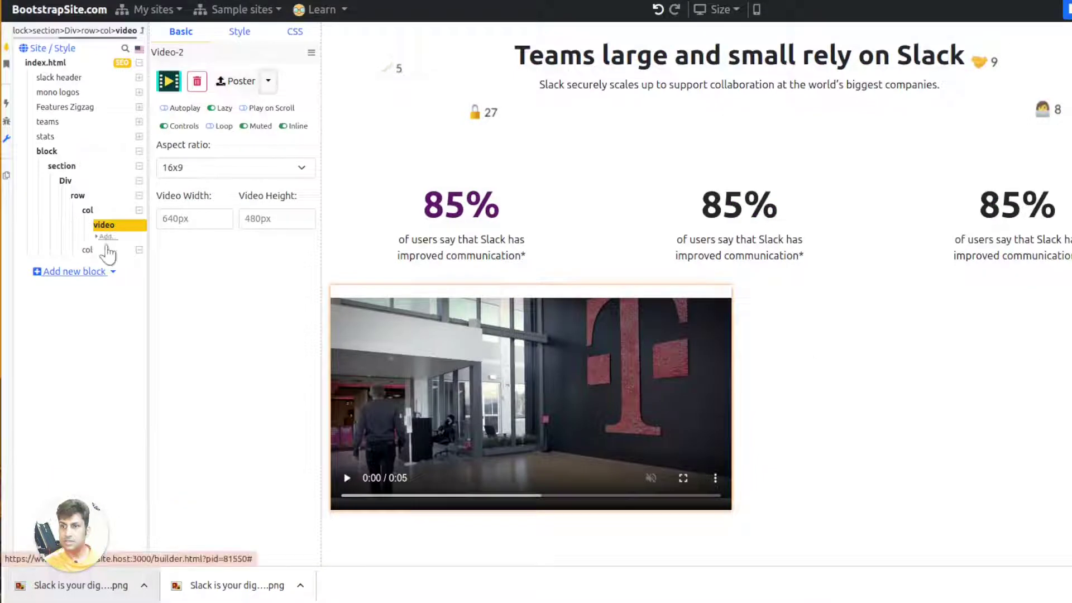
pyautogui.click(87, 249)
pyautogui.write('para')
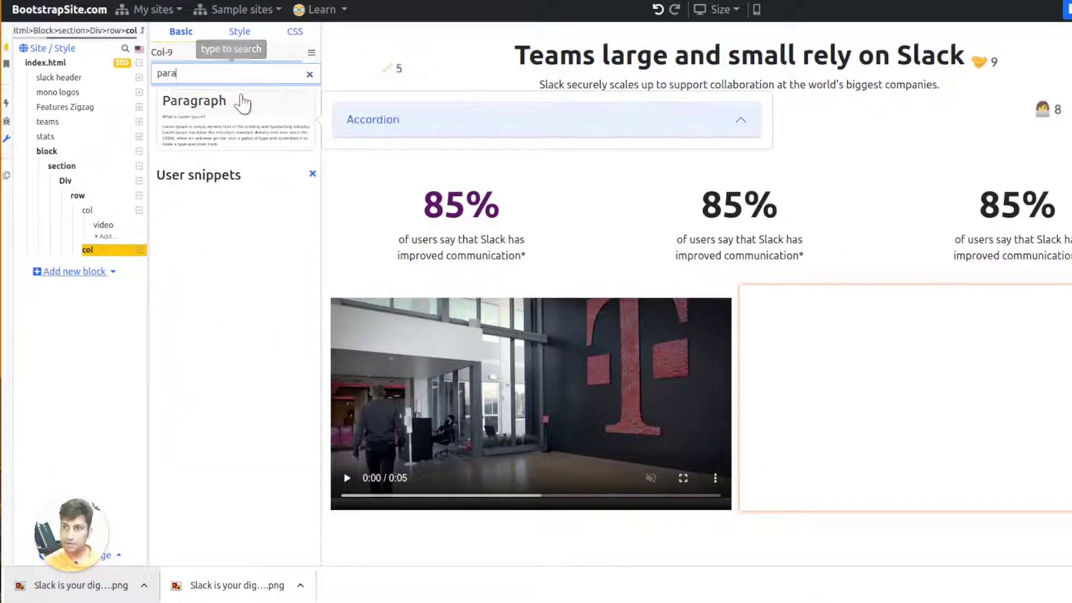
pyautogui.click(241, 103)
# Replace the paragraph's placeholder text with the customer quote copied from the Slack page and clear its formatting
pyautogui.hotkey('ctrl', 'Tab')
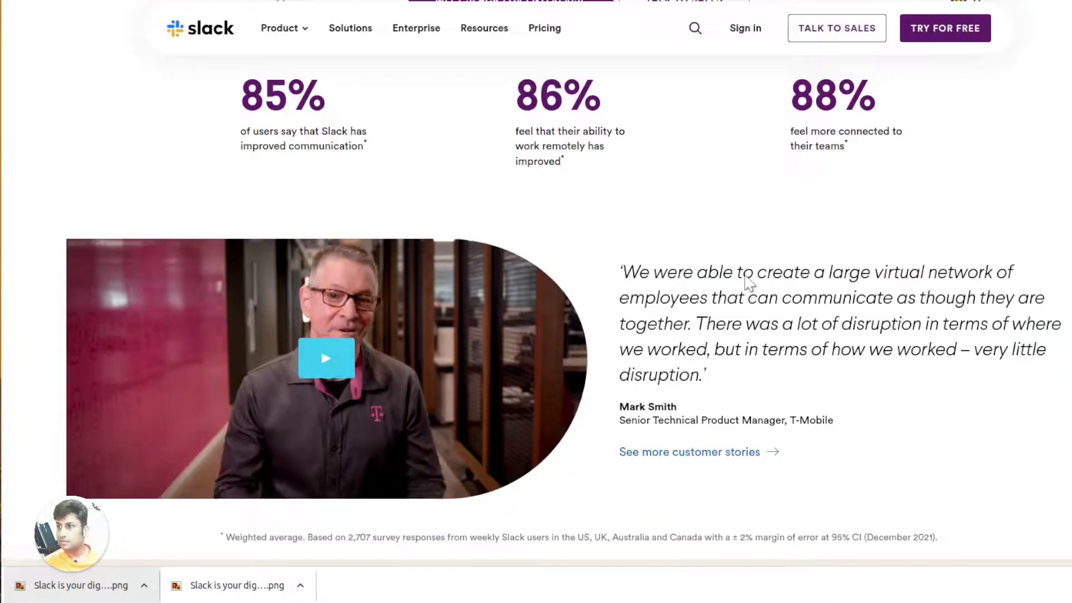
pyautogui.moveTo(620, 270); pyautogui.dragTo(705, 376)
pyautogui.hotkey('ctrl', 'Tab')
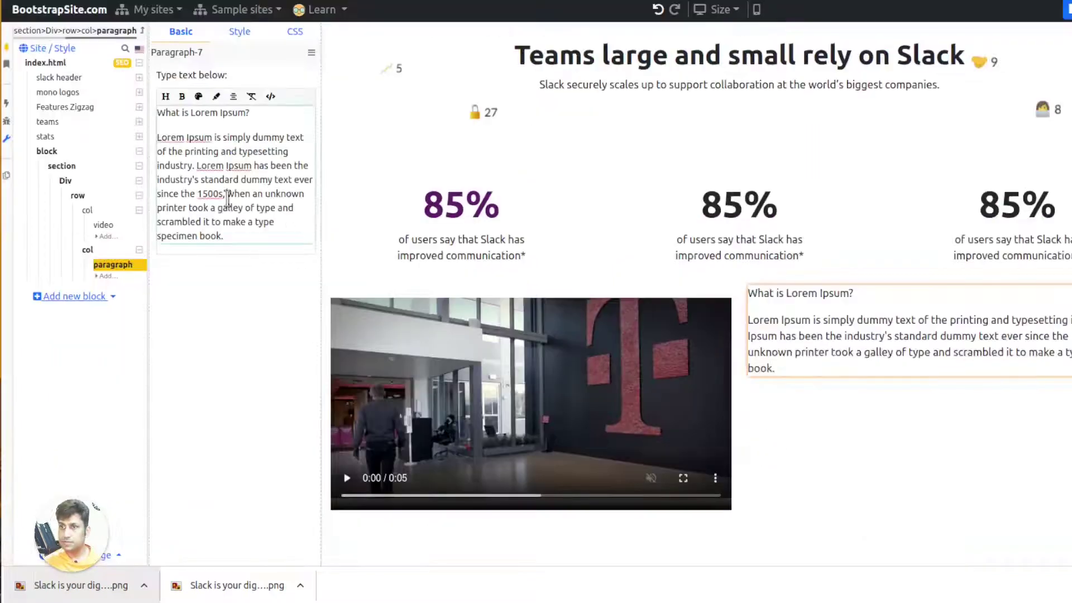
pyautogui.hotkey('ctrl', 'a')
pyautogui.write('‘We were able to create a large virtual network of employees that can communicate as though they are together. There was a lot of disruption in terms of where we worked, but in terms of how we worked – very little disruption.’')
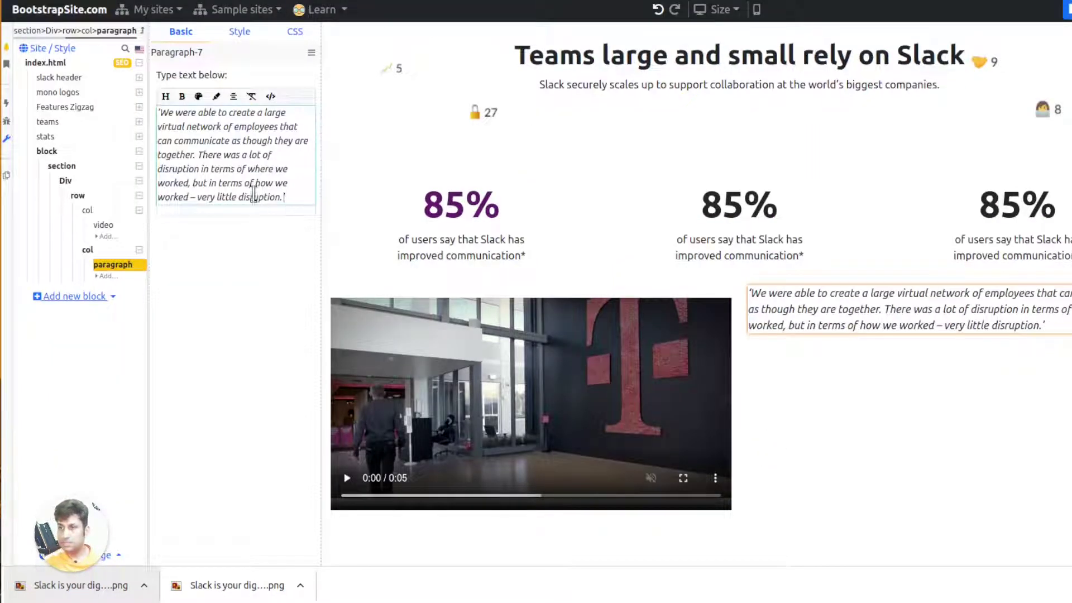
pyautogui.hotkey('ctrl', 'a')
pyautogui.click(251, 96)
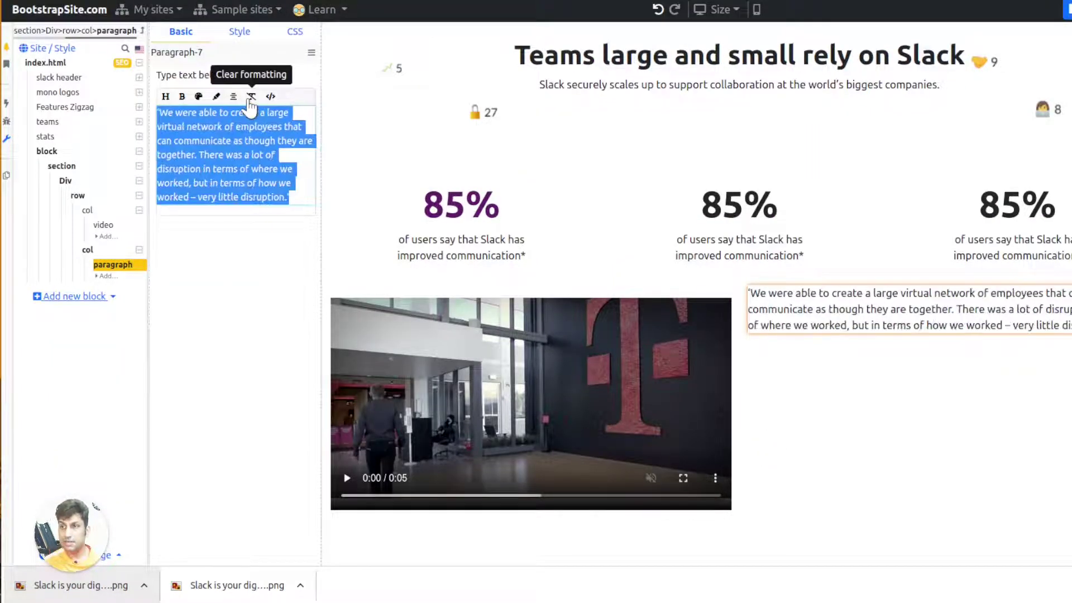
# Apply the ready-made Bootstrap lead paragraph style to the quote paragraph
pyautogui.click(238, 33)
pyautogui.click(193, 201)
pyautogui.click(211, 228)
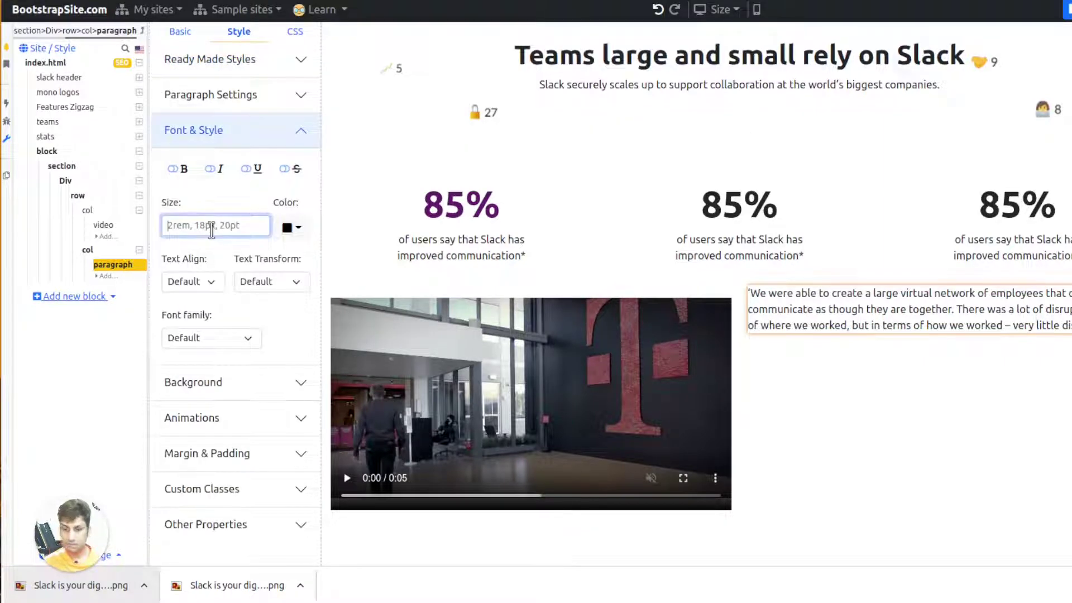
pyautogui.click(200, 62)
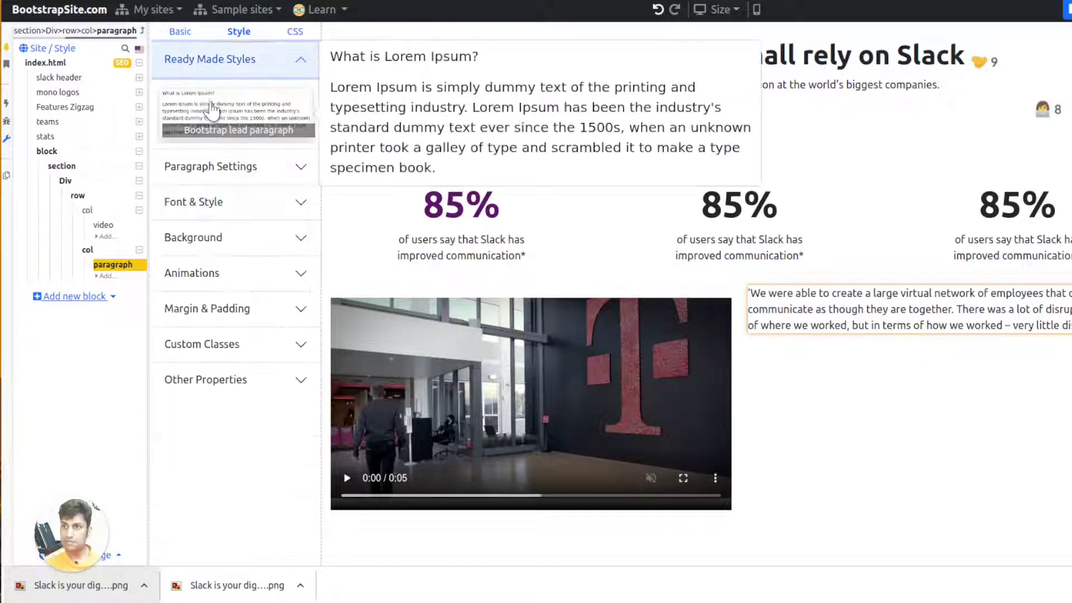
pyautogui.click(223, 114)
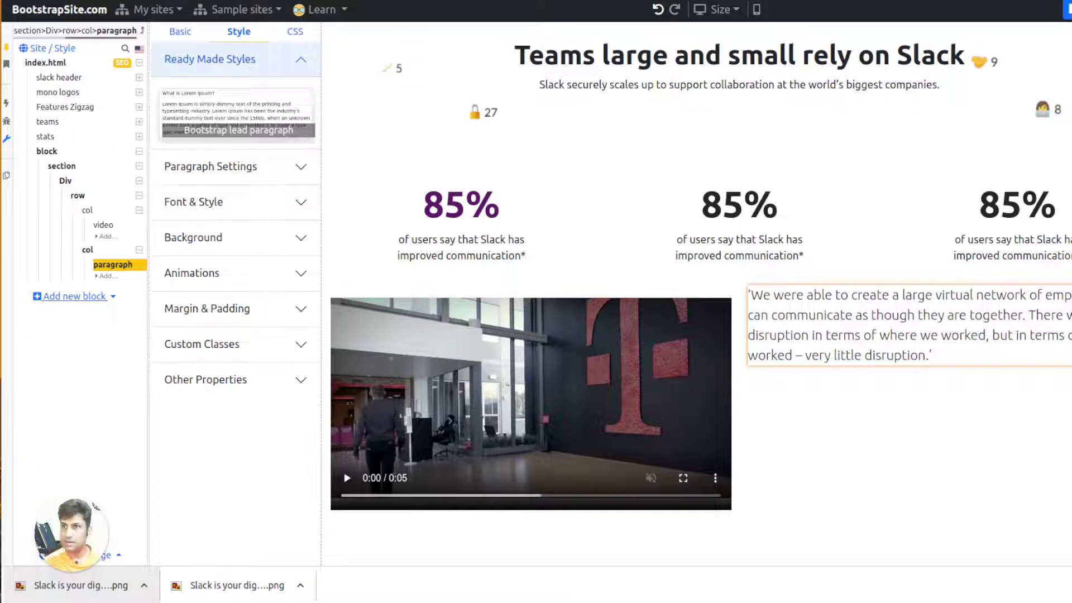
# Copy the speaker's name and title "Senior Technical Product Manager, T-Mobile" from the Slack page and append them below the quote
pyautogui.hotkey('alt', 'Tab')
pyautogui.tripleClick(645, 409)
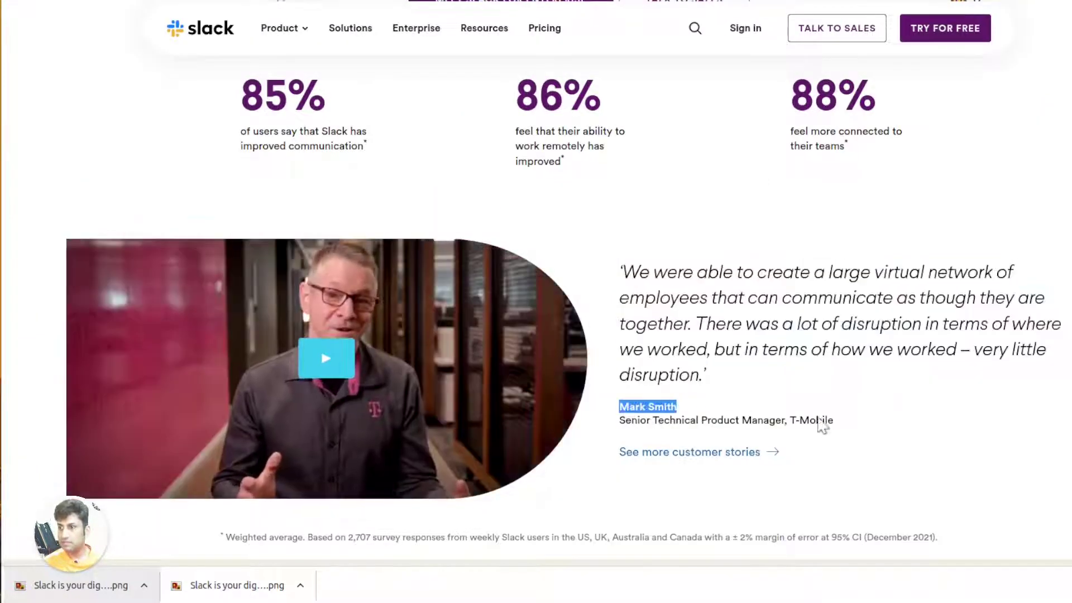
pyautogui.moveTo(822, 425); pyautogui.dragTo(838, 426)
pyautogui.hotkey('alt', 'Tab')
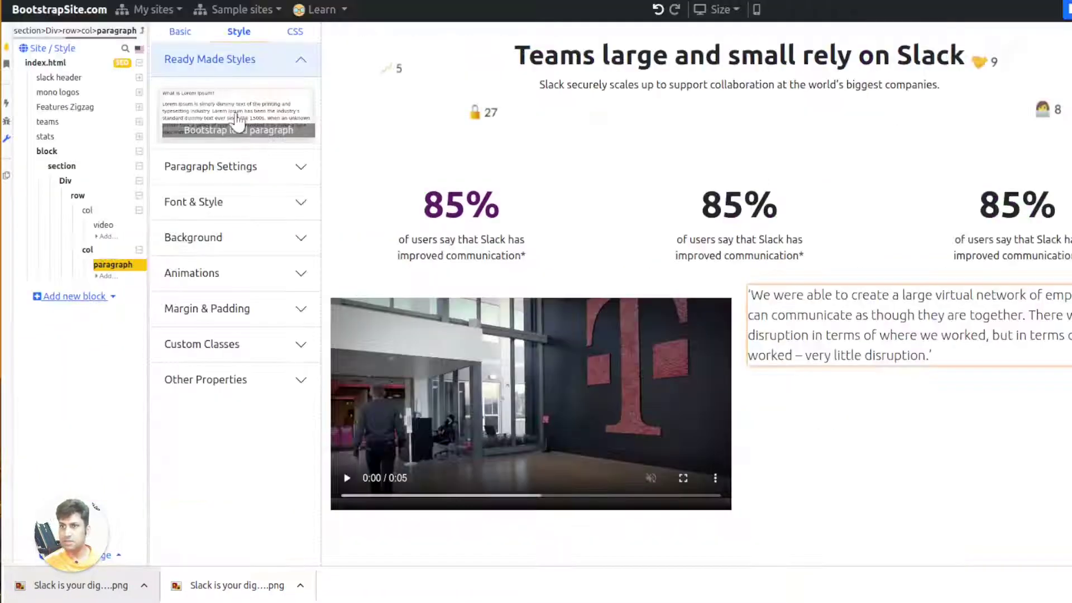
pyautogui.click(178, 32)
pyautogui.click(301, 200)
pyautogui.write('Mark SmithSenior Technical Product Manager, T-Mobile')
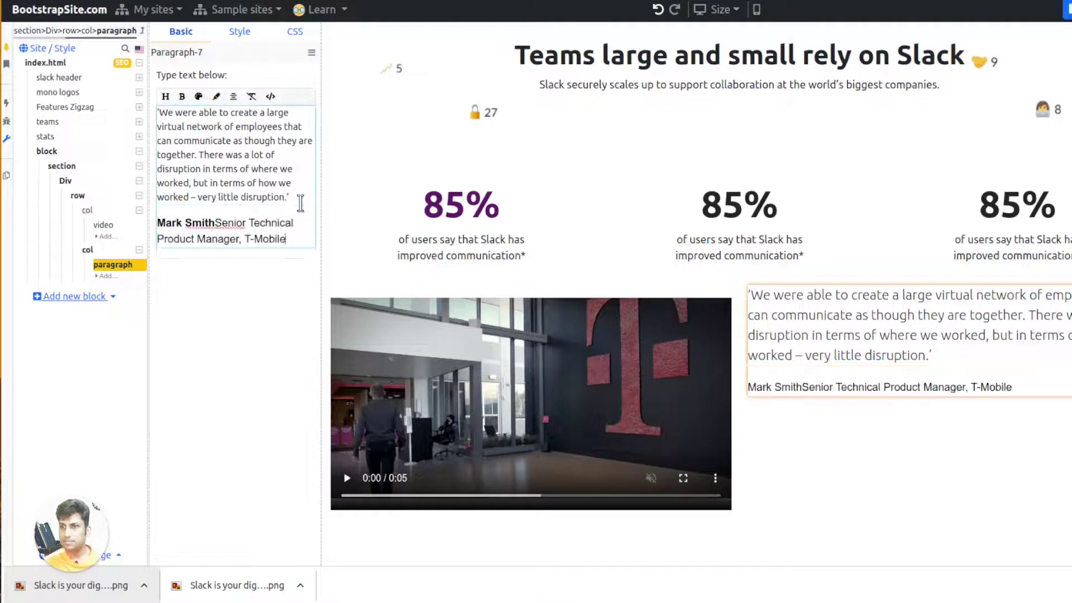
pyautogui.hotkey('alt', 'Tab')
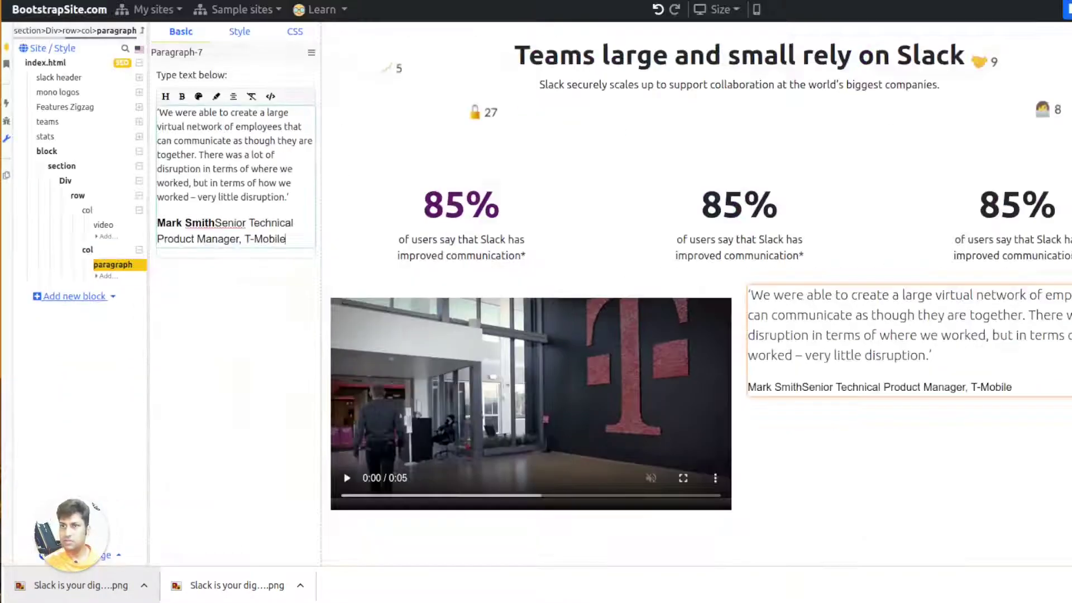
pyautogui.hotkey('alt', 'Tab')
# Add a Link element below the quote paragraph in the second column
pyautogui.click(106, 277)
pyautogui.click(220, 73)
pyautogui.write('li')
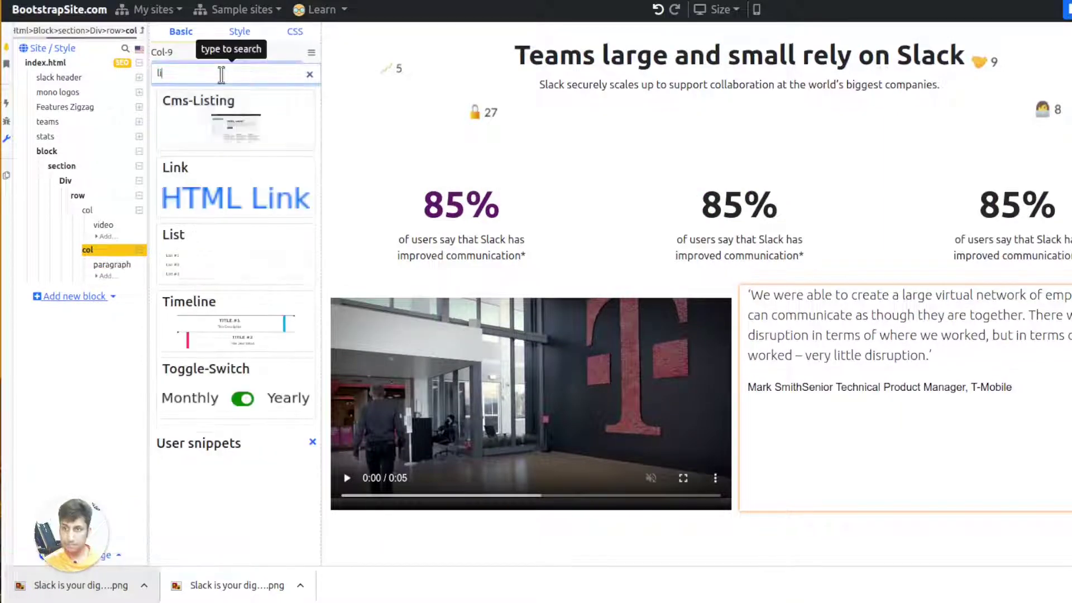
pyautogui.click(228, 184)
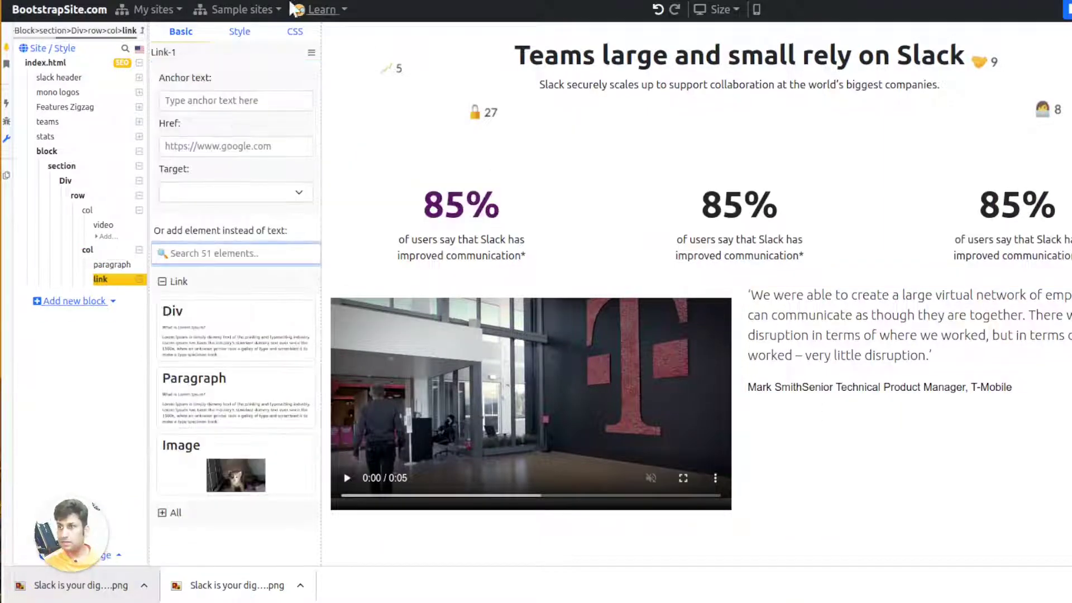
# Copy "See more customer stories" from the Slack page and set it as the link's anchor text
pyautogui.hotkey('alt', 'Tab')
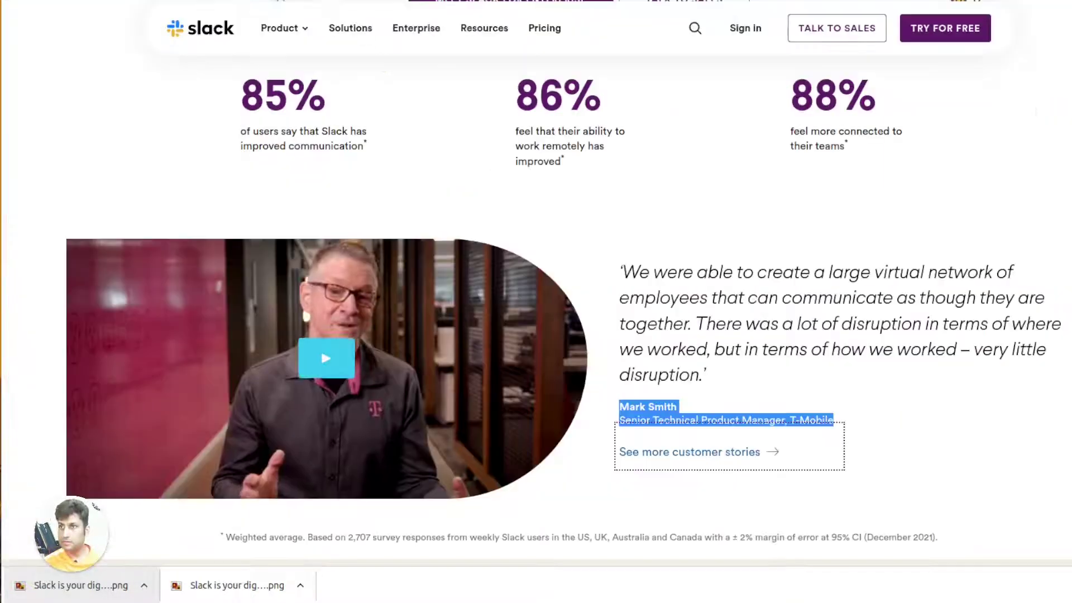
pyautogui.click(815, 505)
pyautogui.moveTo(761, 454); pyautogui.dragTo(619, 452)
pyautogui.hotkey('ctrl', 'c')
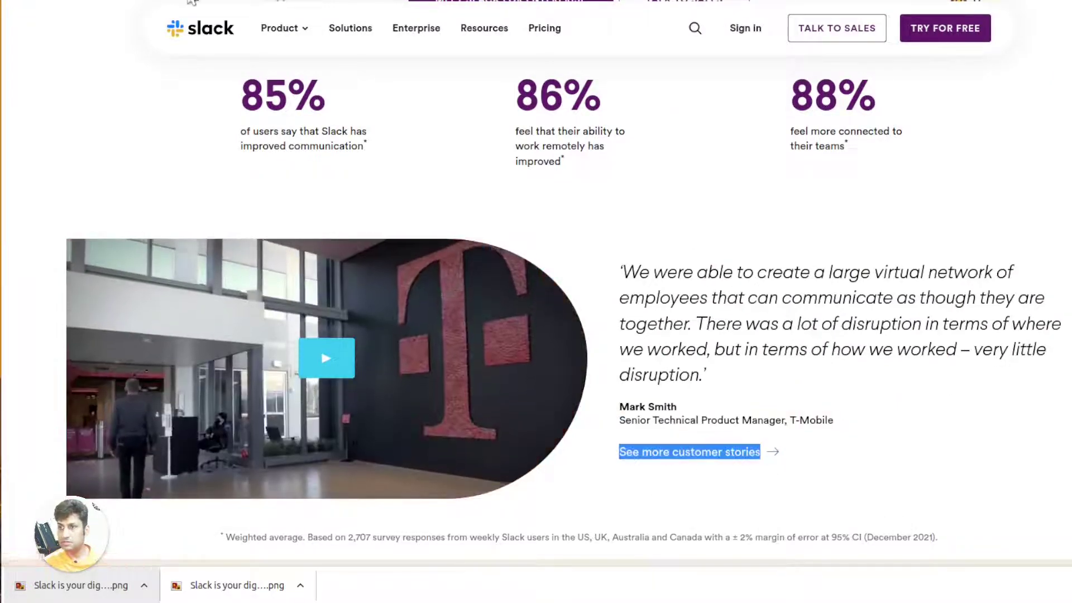
pyautogui.hotkey('alt', 'Tab')
pyautogui.click(236, 106)
pyautogui.hotkey('ctrl', 'v')
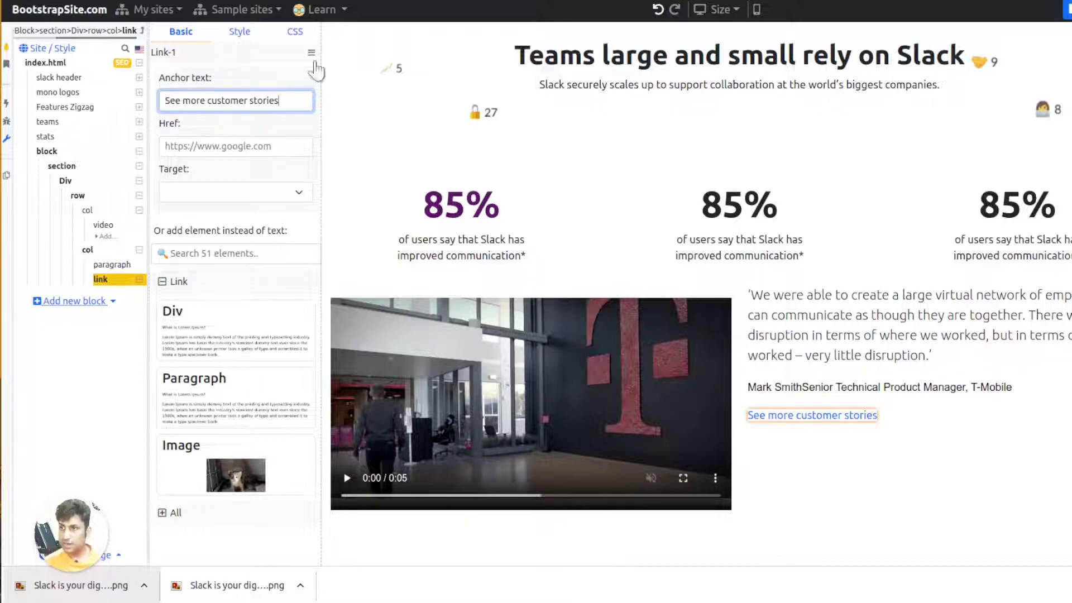
# Compare the section with the Slack page's customer story and play the video in the site builder preview
pyautogui.hotkey('alt', 'Tab')
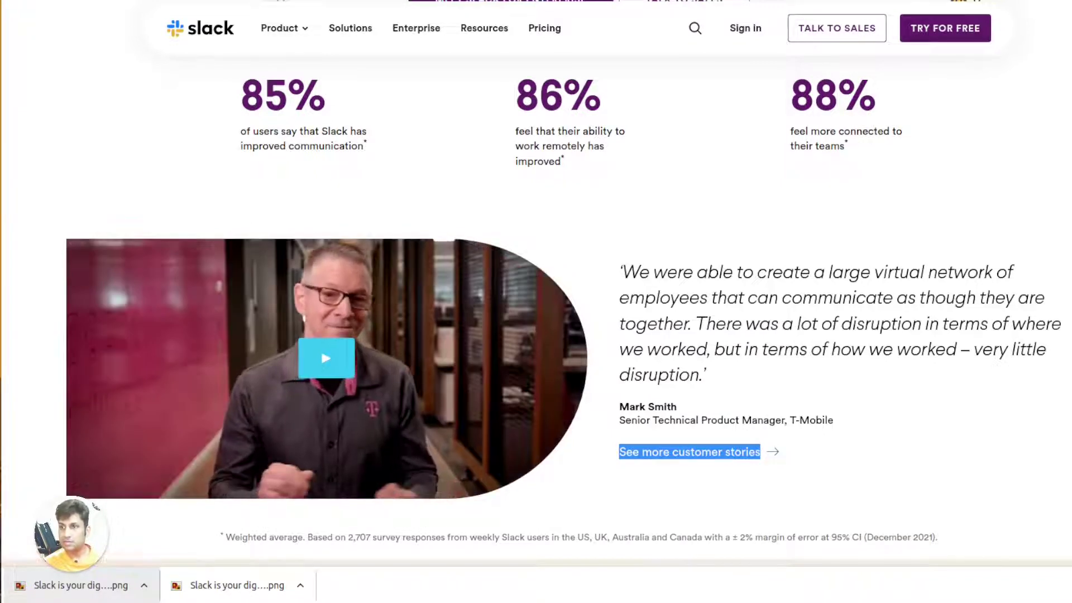
pyautogui.hotkey('alt', 'Tab')
pyautogui.click(347, 479)
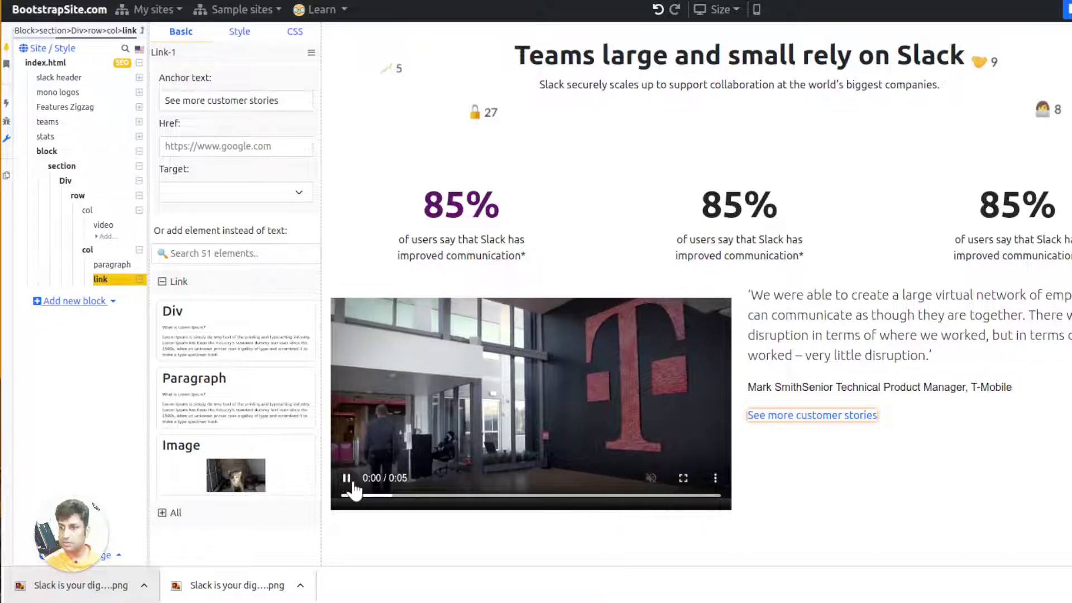
# Pause the preview video and give the "See more customer stories" link a custom CSS rule of border-radius: 100px
pyautogui.click(349, 481)
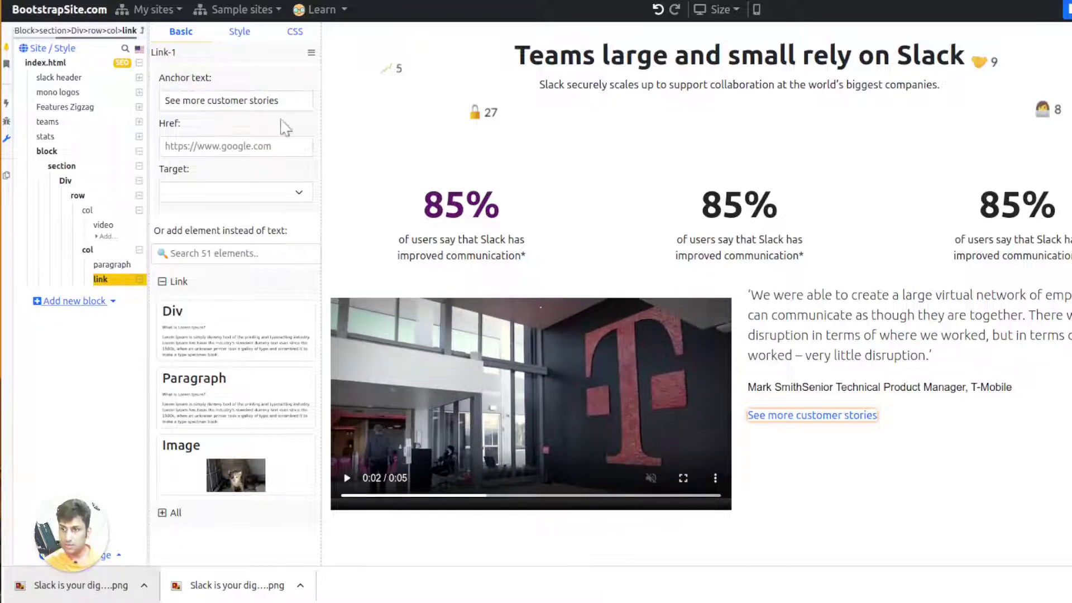
pyautogui.click(287, 47)
pyautogui.write('border-rad')
pyautogui.click(250, 218)
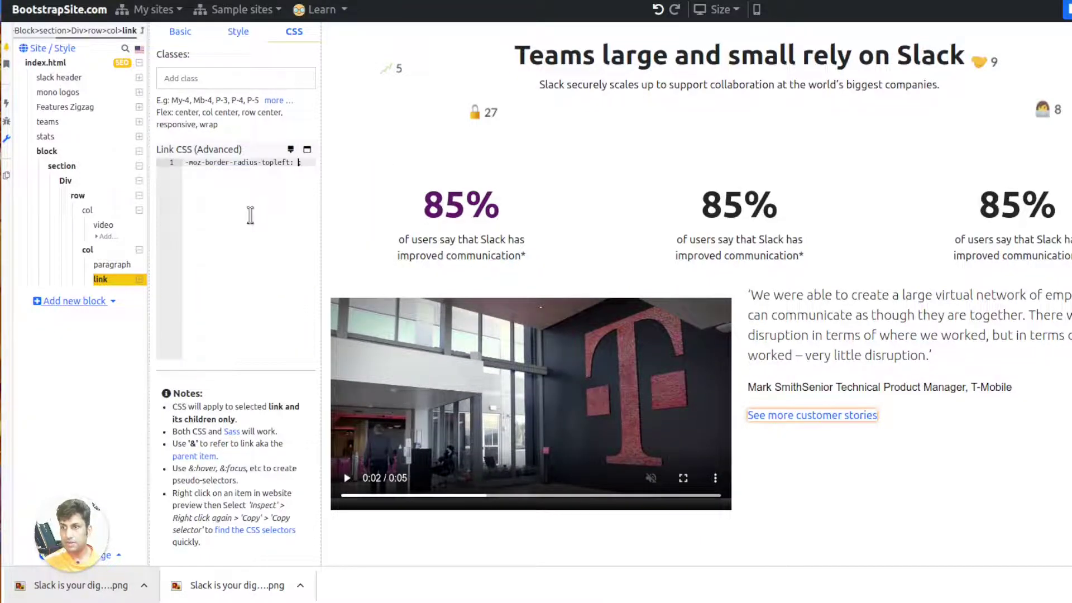
pyautogui.write('100px;')
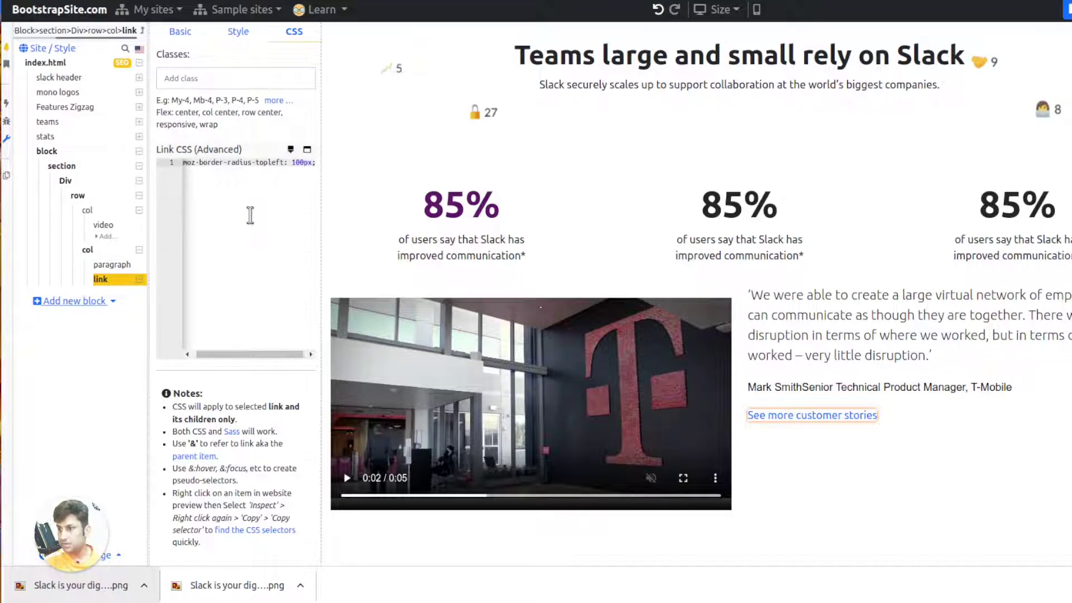
pyautogui.hotkey('ctrl', 'a')
pyautogui.write('bo')
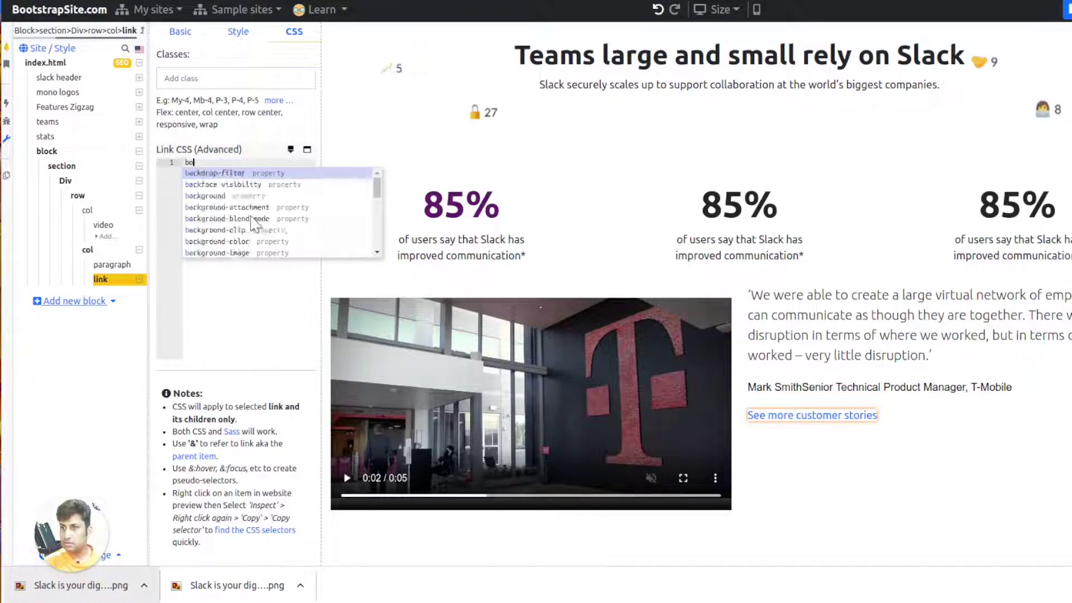
pyautogui.write('rder-radius')
pyautogui.press('Return')
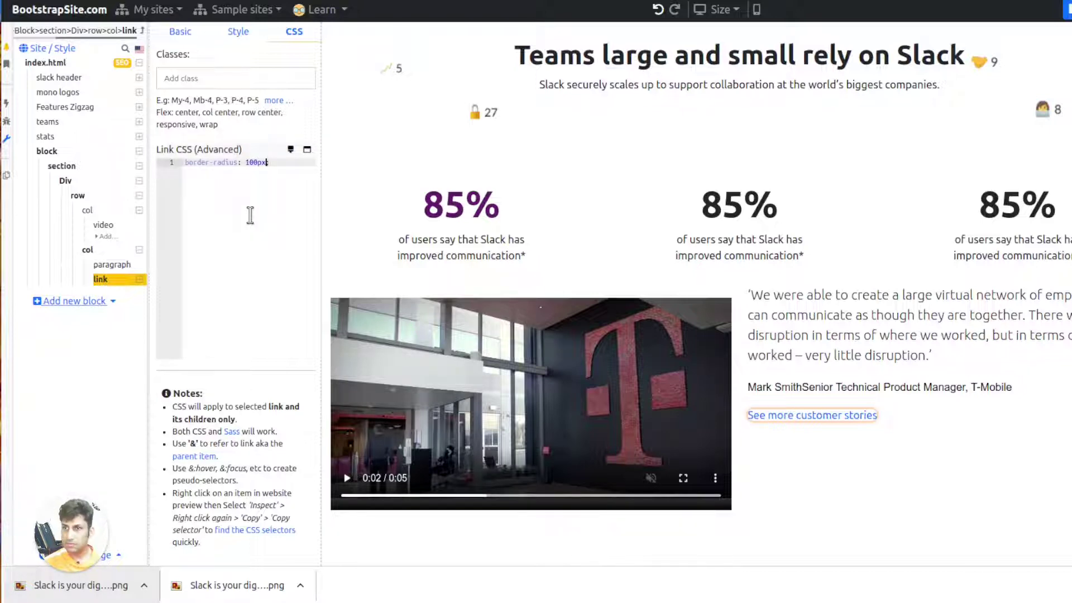
# Check the rounded video shape on the Slack page and set the video element's custom CSS to border-radius: 100px
pyautogui.click(123, 225)
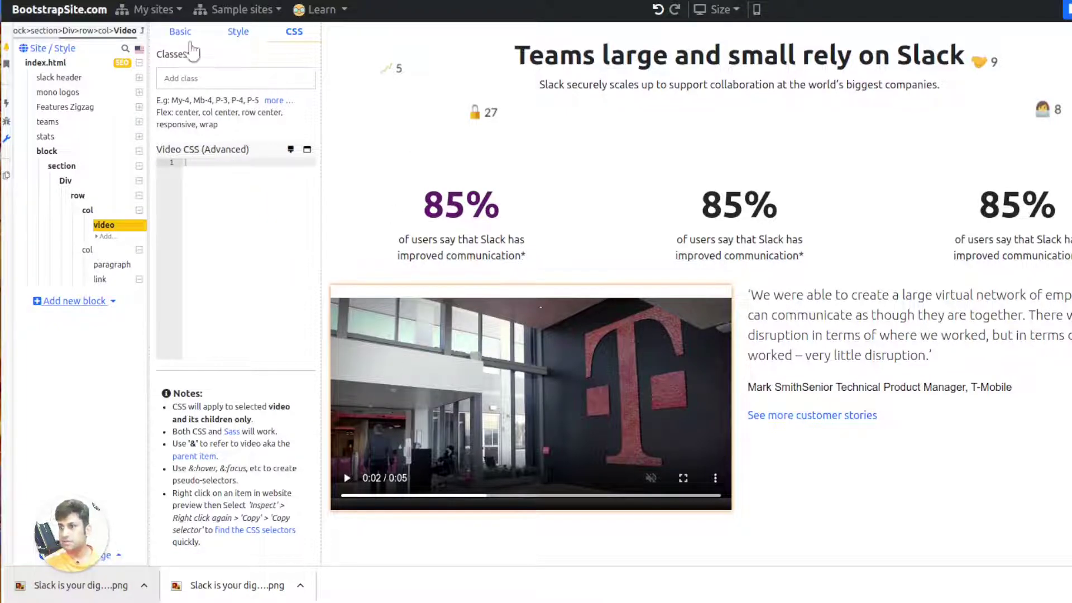
pyautogui.hotkey('ctrl', 'Tab')
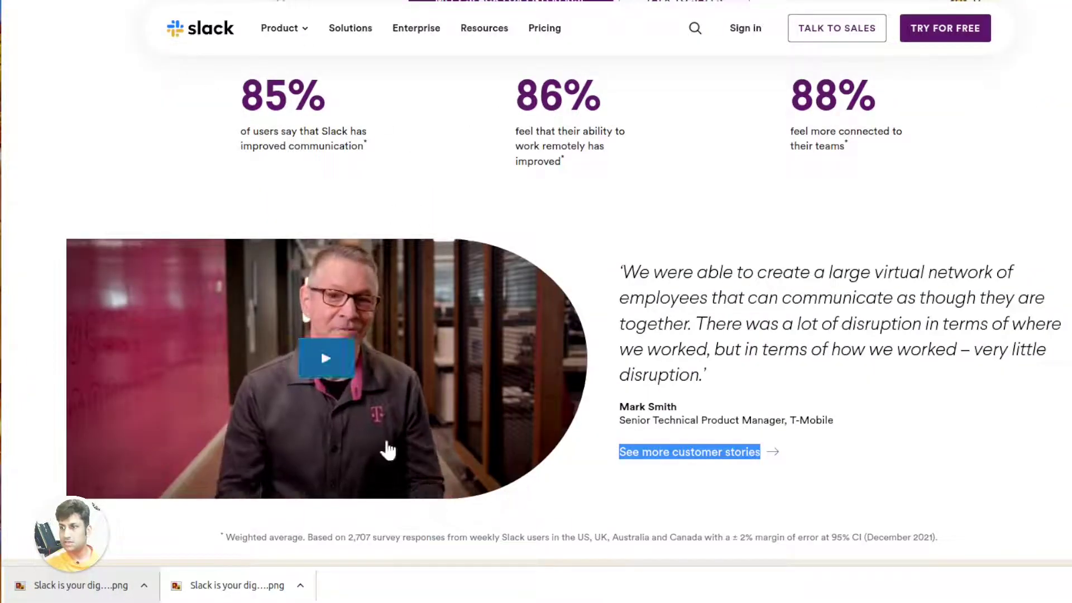
pyautogui.hotkey('ctrl', 'Tab')
pyautogui.click(177, 164)
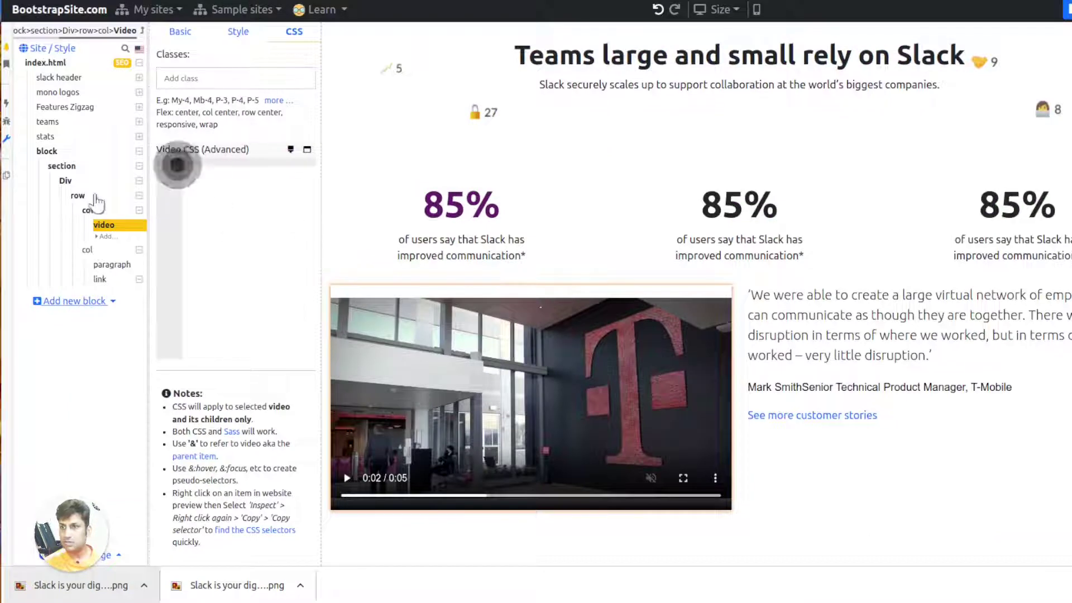
pyautogui.click(91, 211)
pyautogui.click(106, 226)
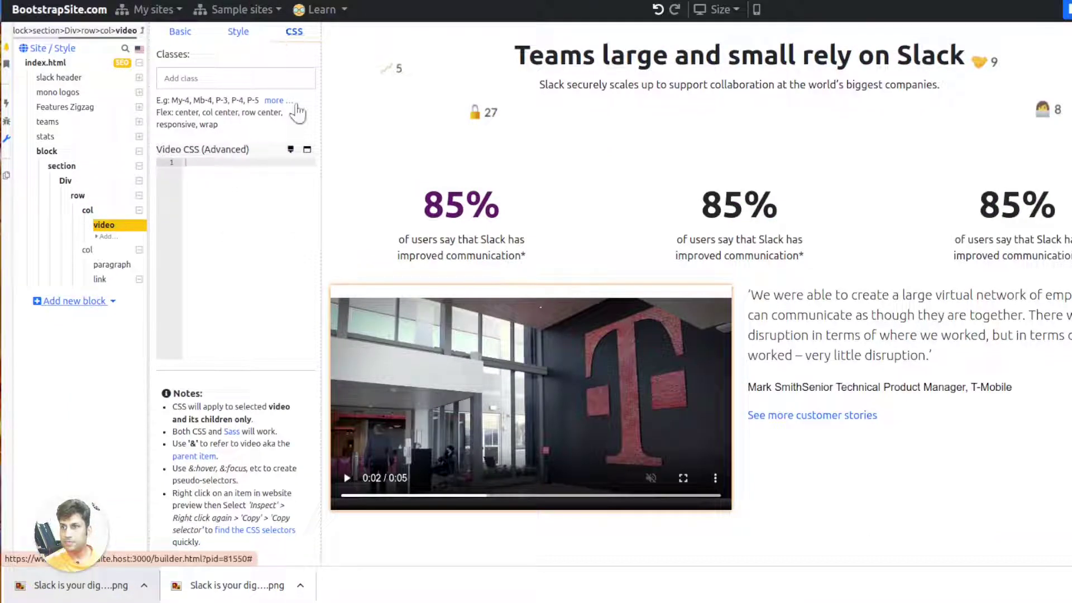
pyautogui.write('border-radius: 100px;')
pyautogui.click(271, 250)
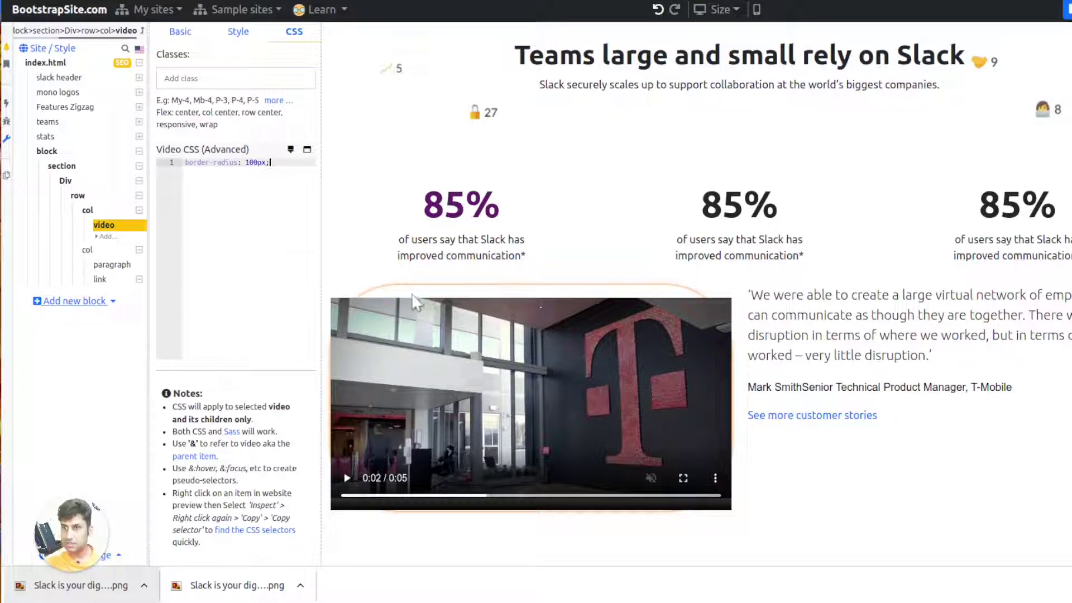
# Wrap the video element's border-radius declaration in a video { } selector
pyautogui.write('video {')
pyautogui.press('Return')
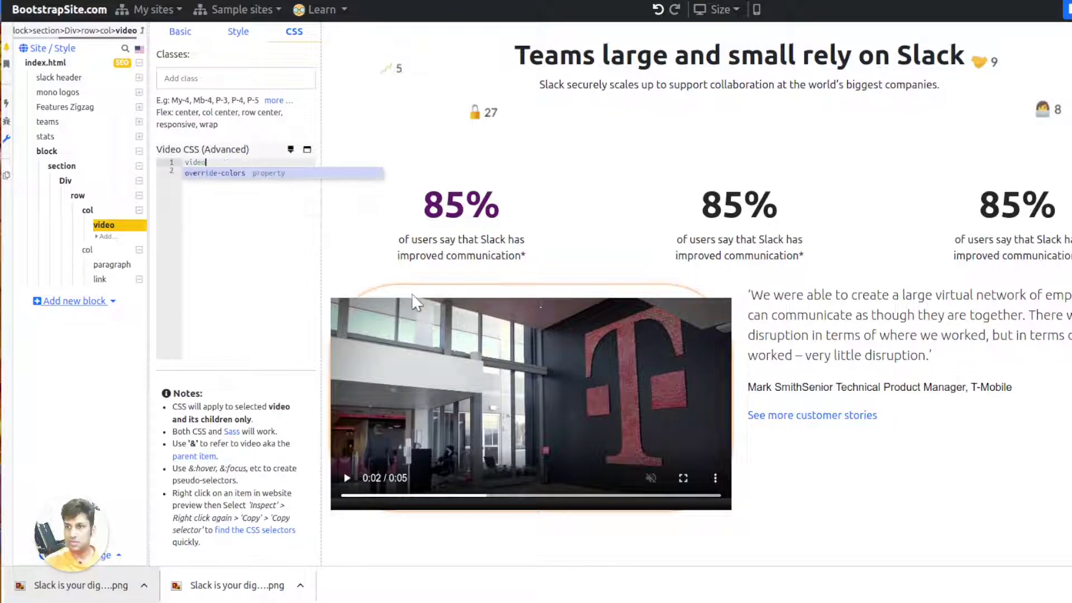
pyautogui.press('End')
pyautogui.press('Return')
pyautogui.write('}')
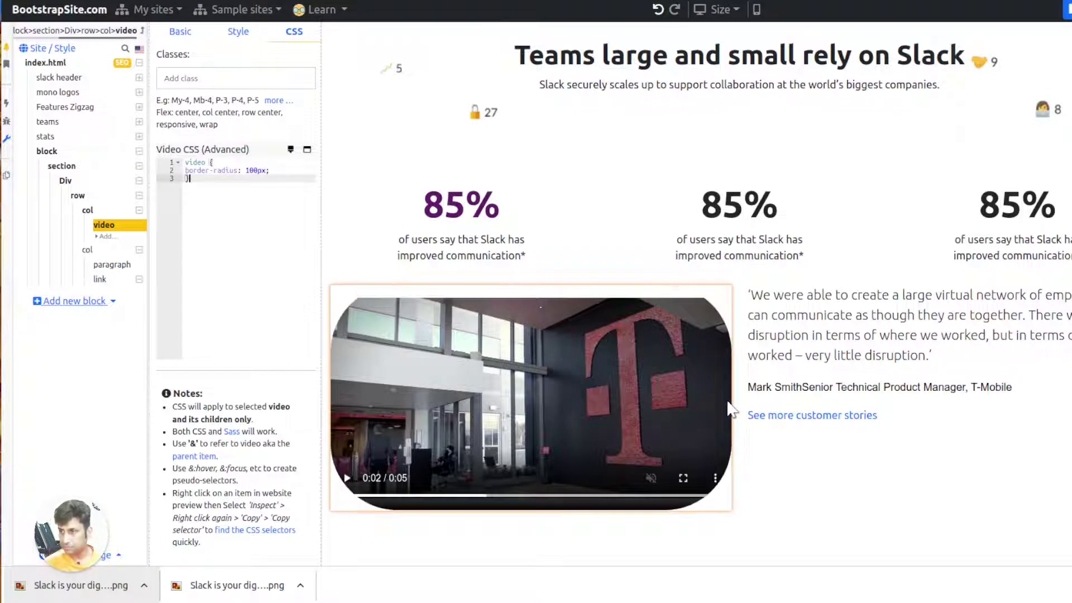
# Add object-fit: cover to the video rule below the border-radius declaration
pyautogui.click(217, 173)
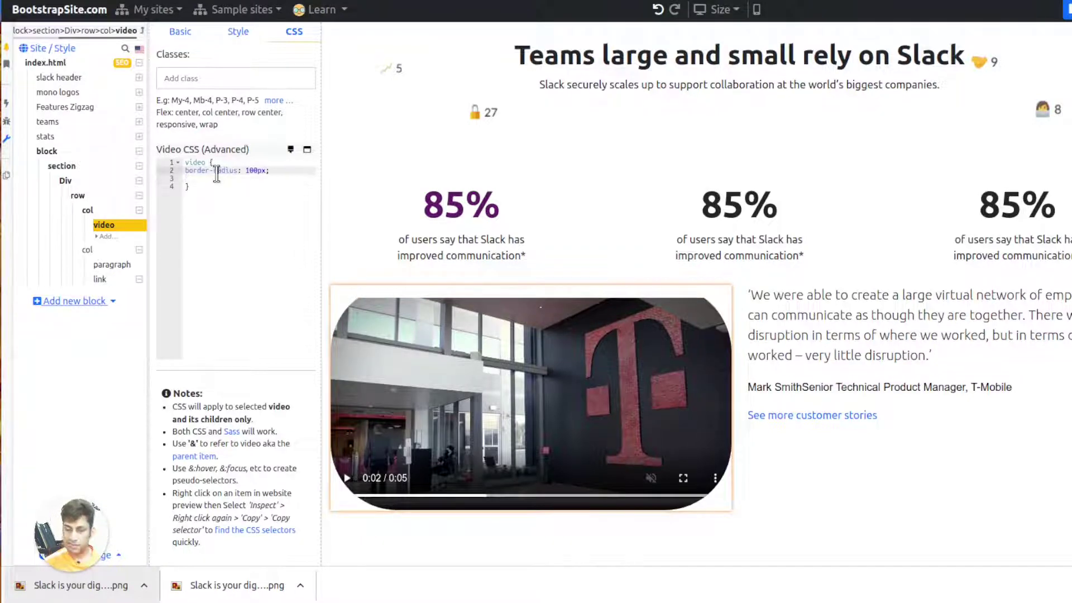
pyautogui.press('Down')
pyautogui.write('object-fit: cover')
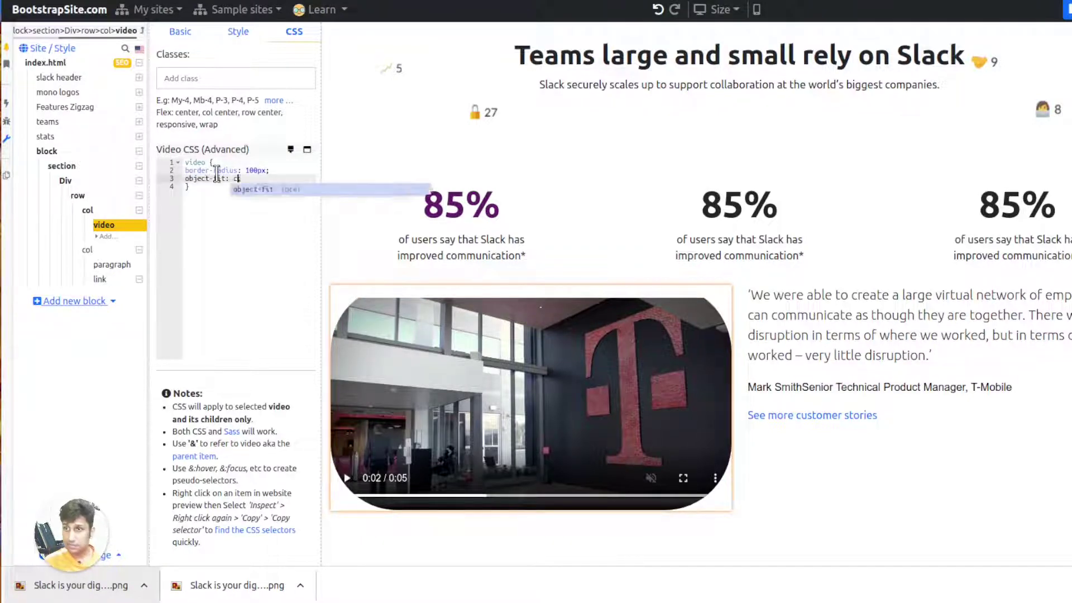
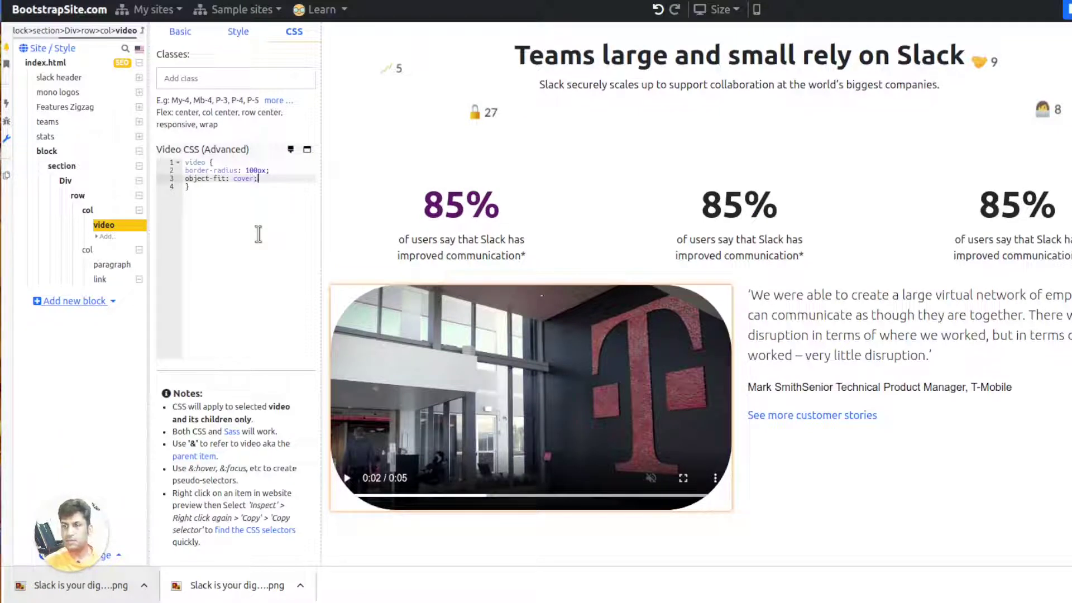
# Try adding a border-left: 0 declaration to the video rule, start changing it to a radius property, and remove the line
pyautogui.press('Return')
pyautogui.write('border-lef')
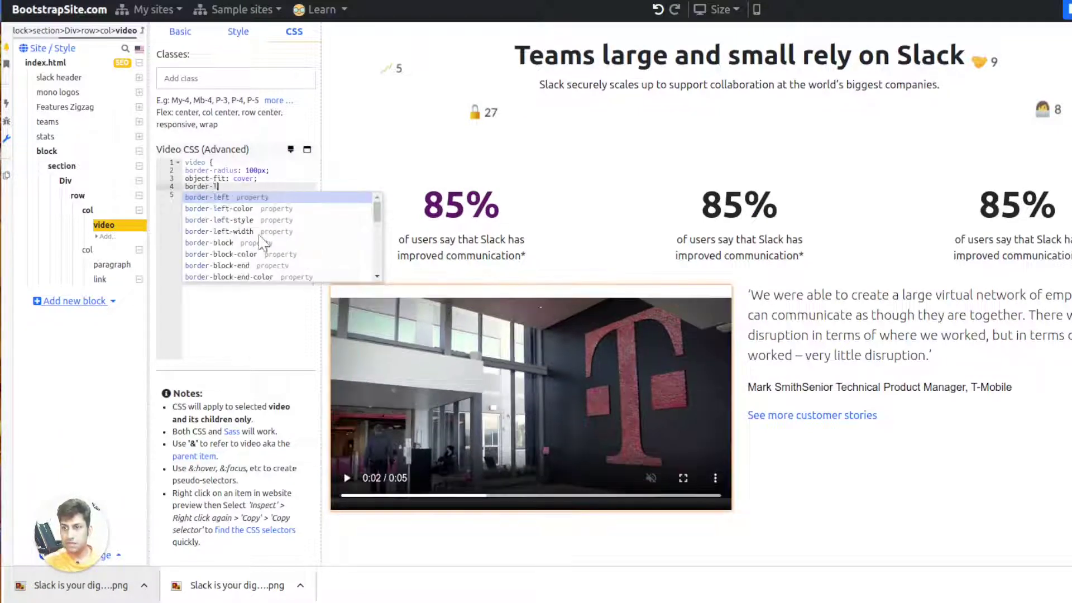
pyautogui.write('t:')
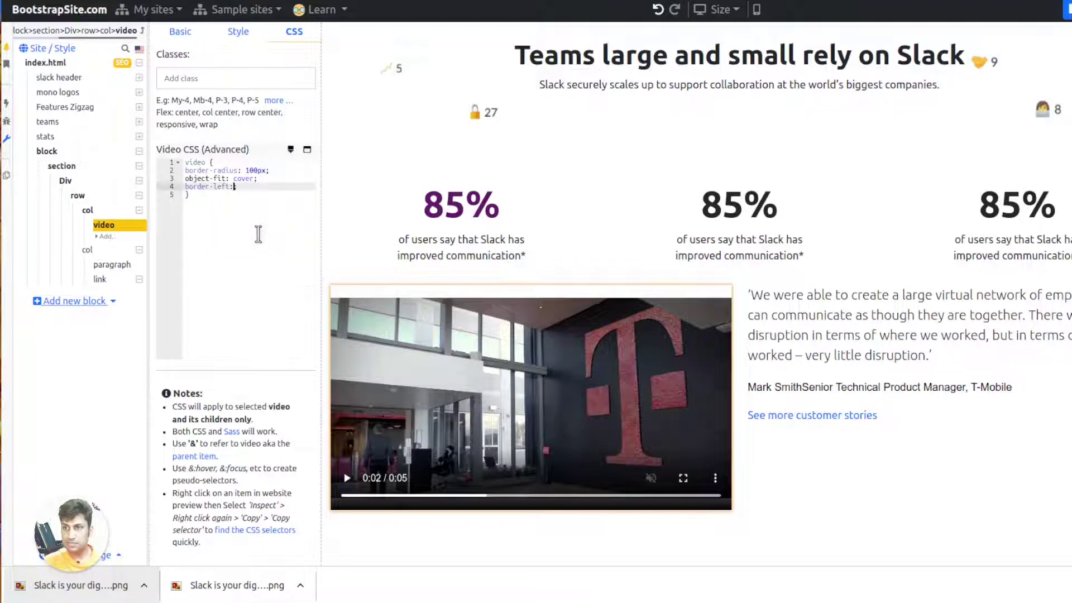
pyautogui.write('1')
pyautogui.write(';')
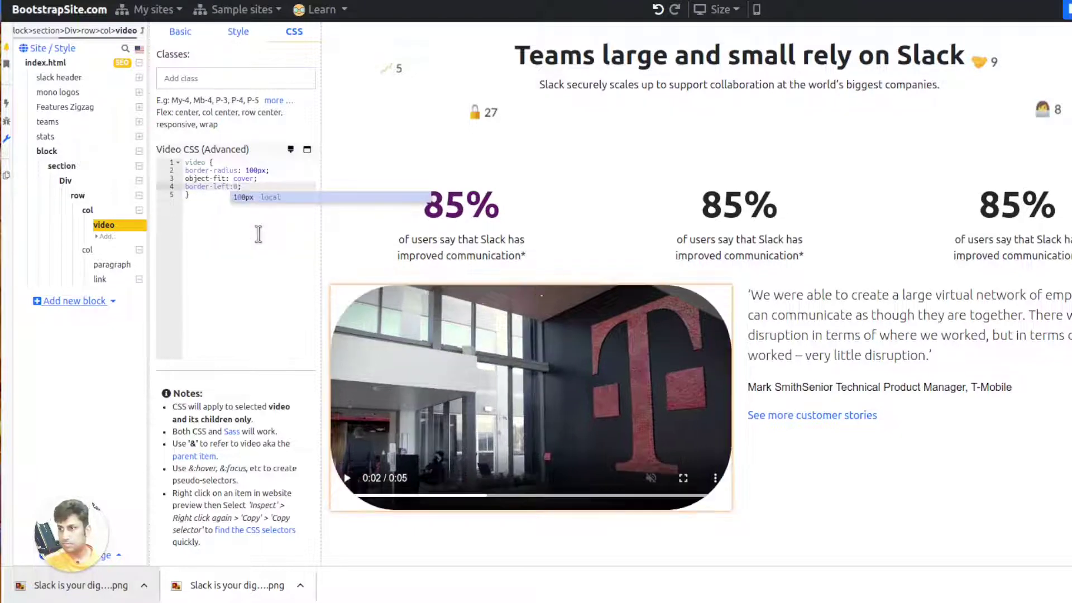
pyautogui.press('Left')
pyautogui.press('Left')
pyautogui.press('Left')
pyautogui.press('Left')
pyautogui.press('Left')
pyautogui.press('Left')
pyautogui.write('radio')
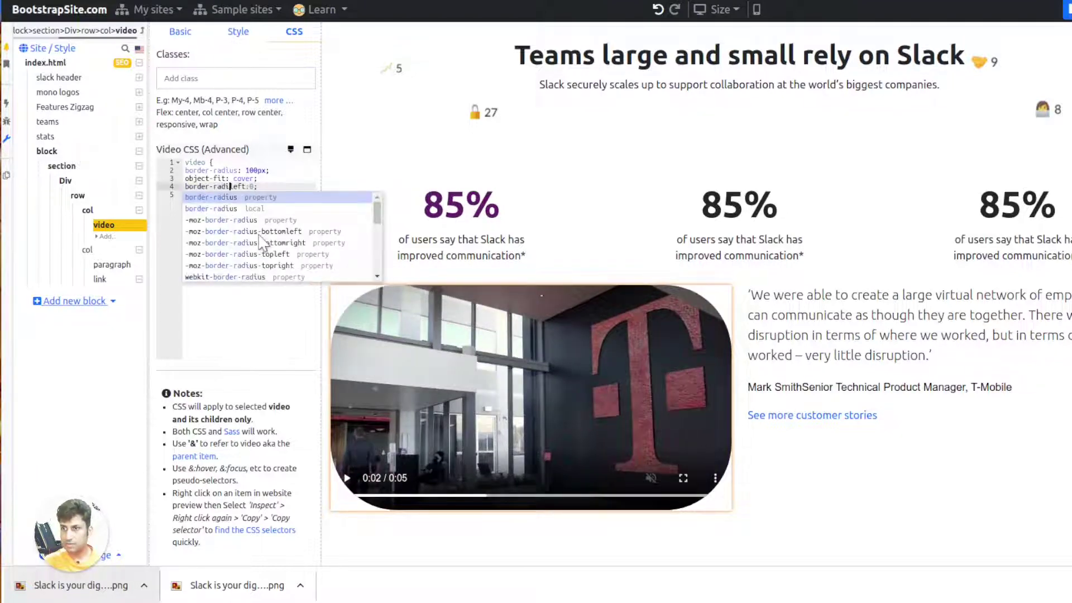
pyautogui.press('End')
pyautogui.hotkey('shift', 'Home')
pyautogui.press('BackSpace')
pyautogui.press('BackSpace')
# Change the video rule's border-radius to the two-value form 100px 0
pyautogui.press('Up')
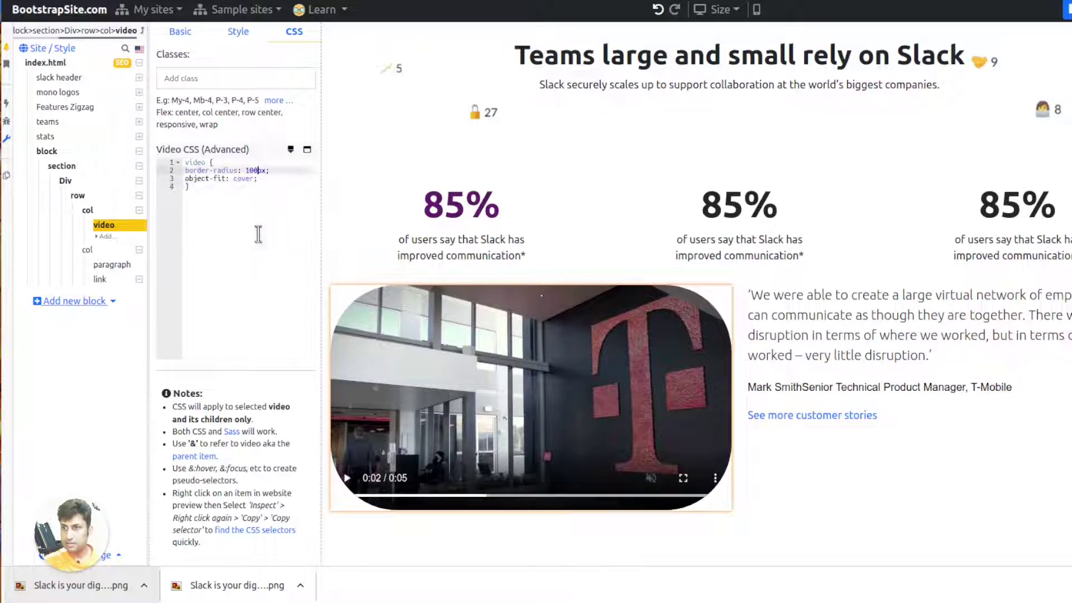
pyautogui.press('Right')
pyautogui.press('Right')
pyautogui.press('Right')
pyautogui.press('Right')
pyautogui.press('Left')
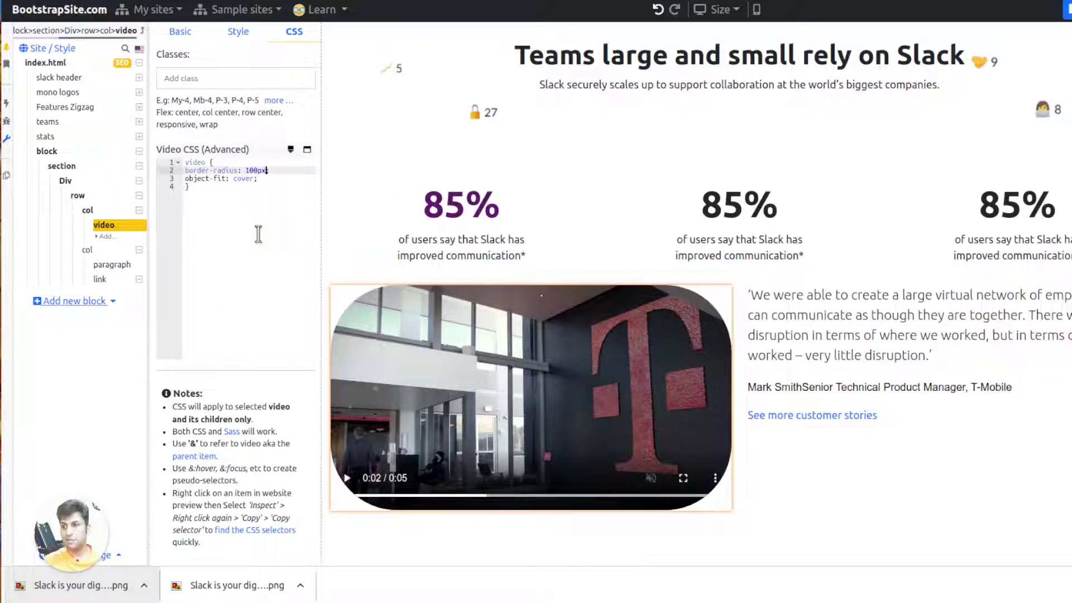
pyautogui.write('100px ')
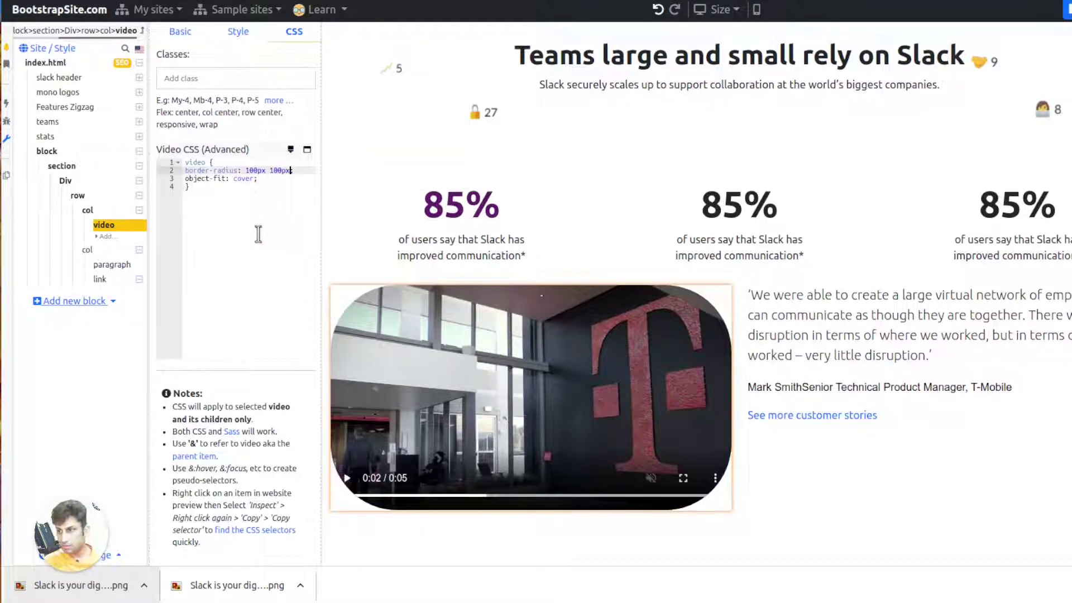
pyautogui.press('BackSpace')
pyautogui.press('BackSpace')
pyautogui.press('BackSpace')
pyautogui.press('BackSpace')
pyautogui.press('BackSpace')
pyautogui.press('BackSpace')
pyautogui.write('0')
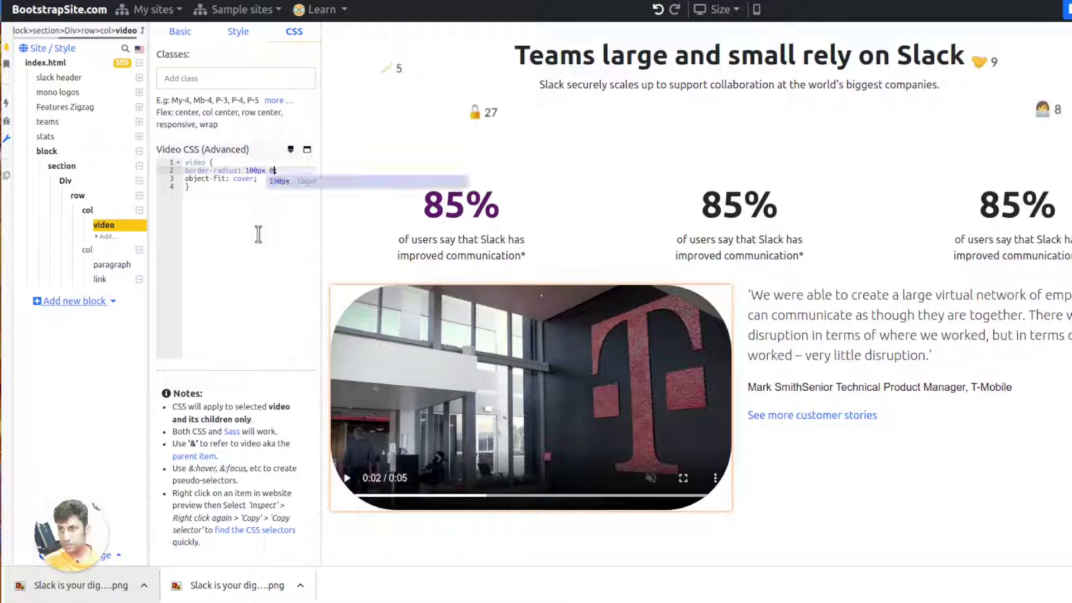
pyautogui.write(';')
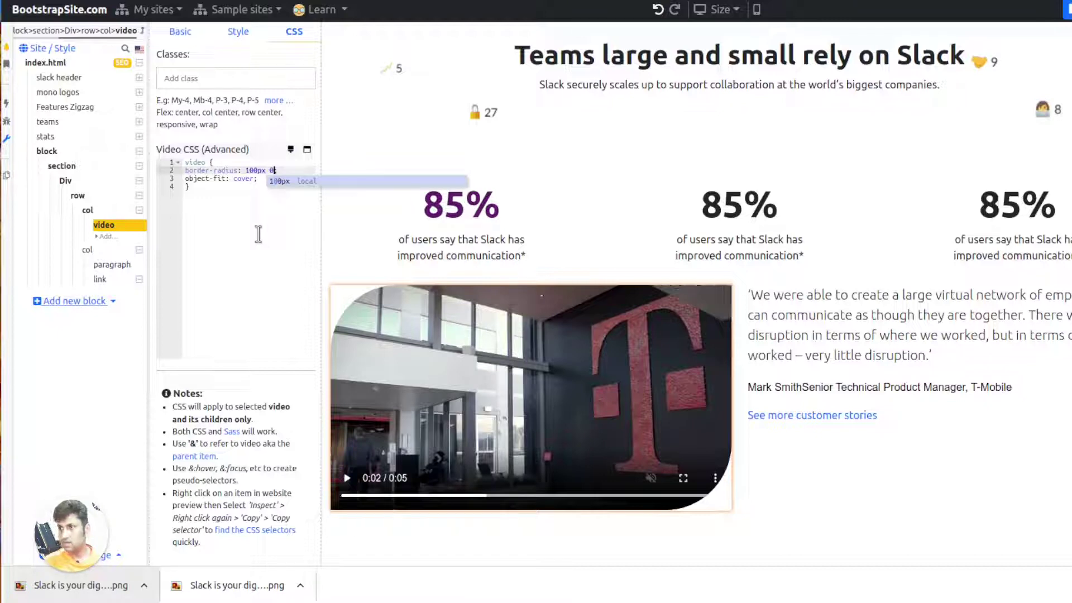
# Compare the corners with the Slack page's video and set the video rule's border-radius to 0 100px 100px 0
pyautogui.hotkey('ctrl', 'Tab')
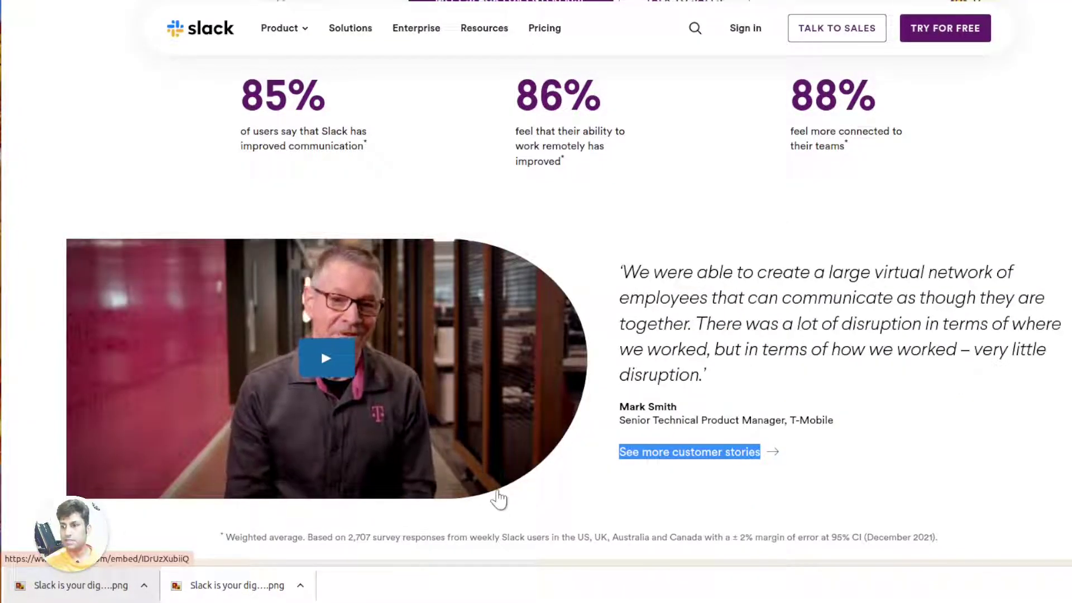
pyautogui.hotkey('ctrl', 'Tab')
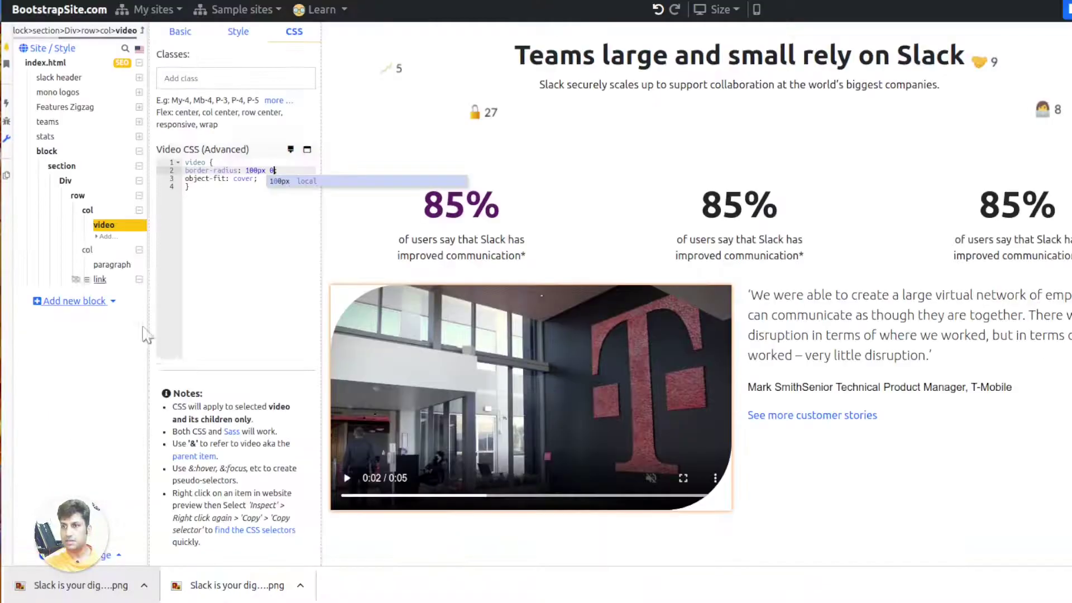
pyautogui.click(250, 170)
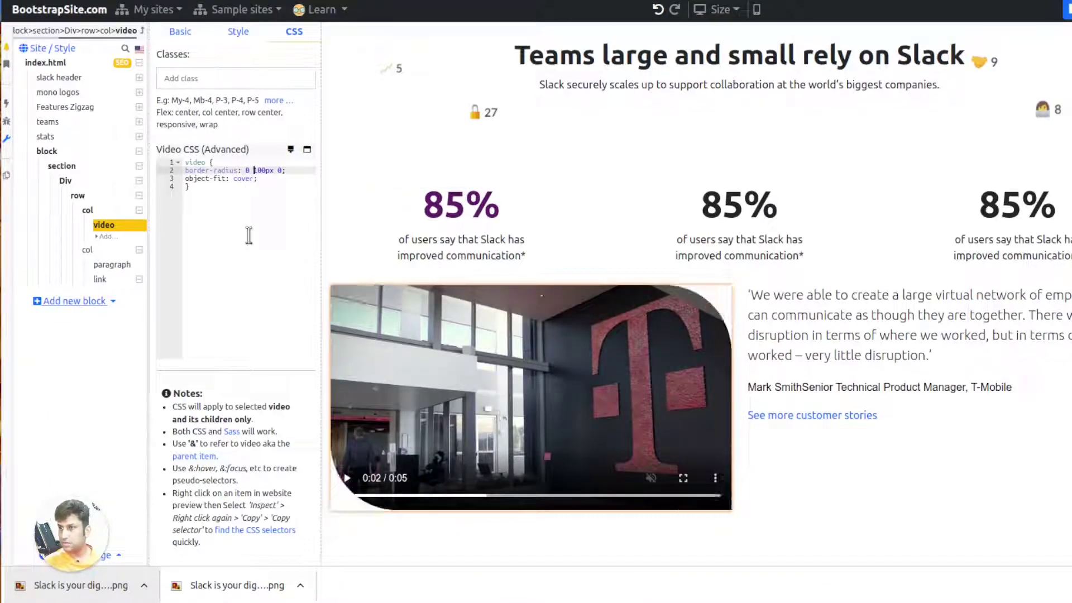
pyautogui.write('100px')
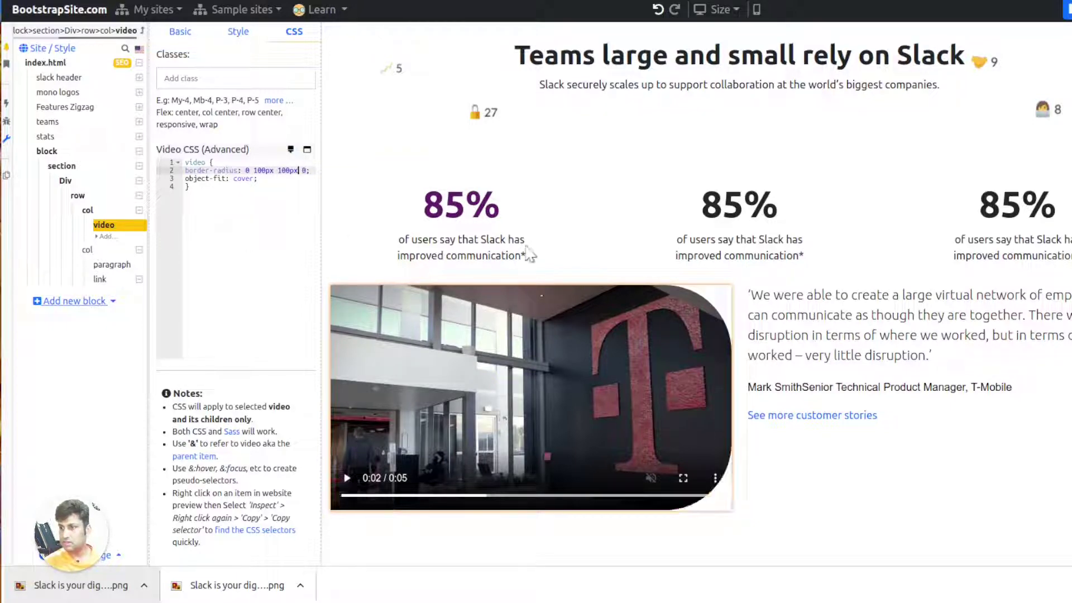
# Increase both rounded corners of the video so its border-radius reads 0 200px 200px 0
pyautogui.hotkey('ctrl', 'Left')
pyautogui.hotkey('ctrl', 'Left')
pyautogui.hotkey('ctrl', 'Left')
pyautogui.hotkey('ctrl', 'Left')
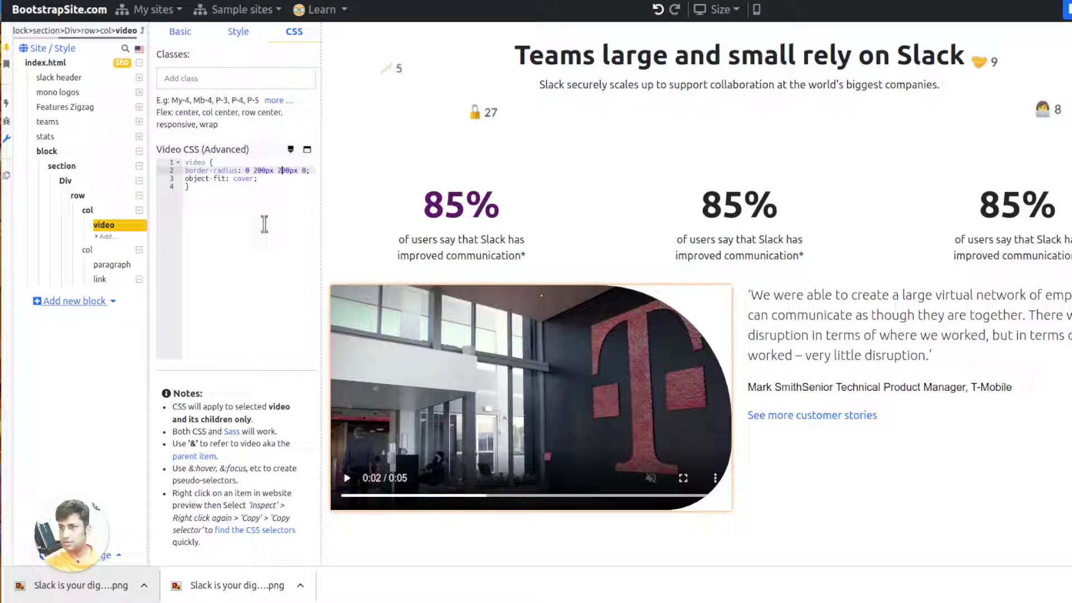
pyautogui.click(1007, 340)
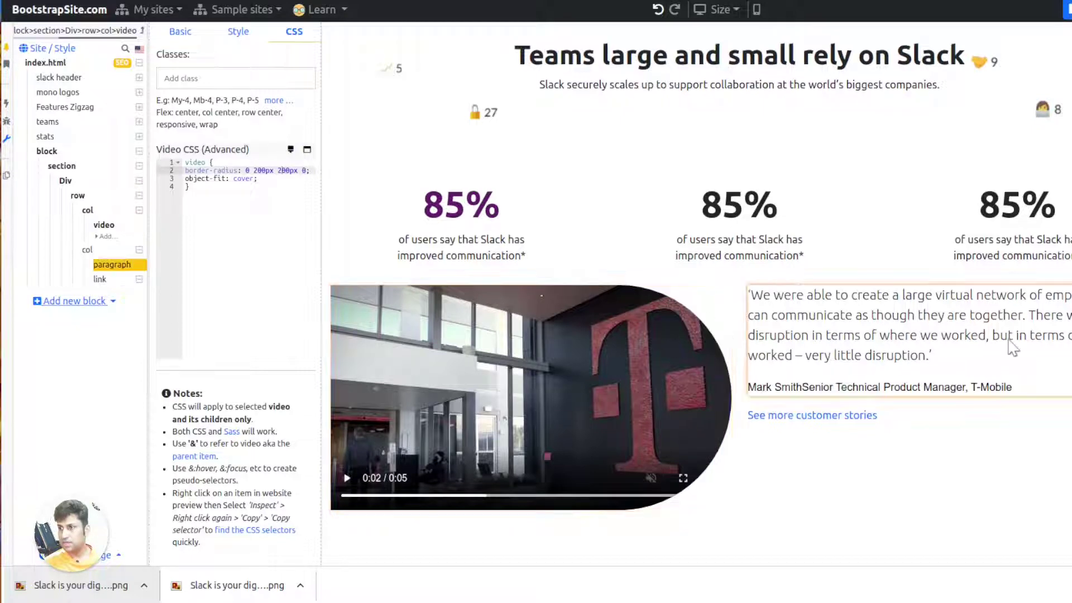
# Copy the "Weighted average" footnote below the Slack page's customer story and select the container Div of the video section in the site builder
pyautogui.click(273, 1)
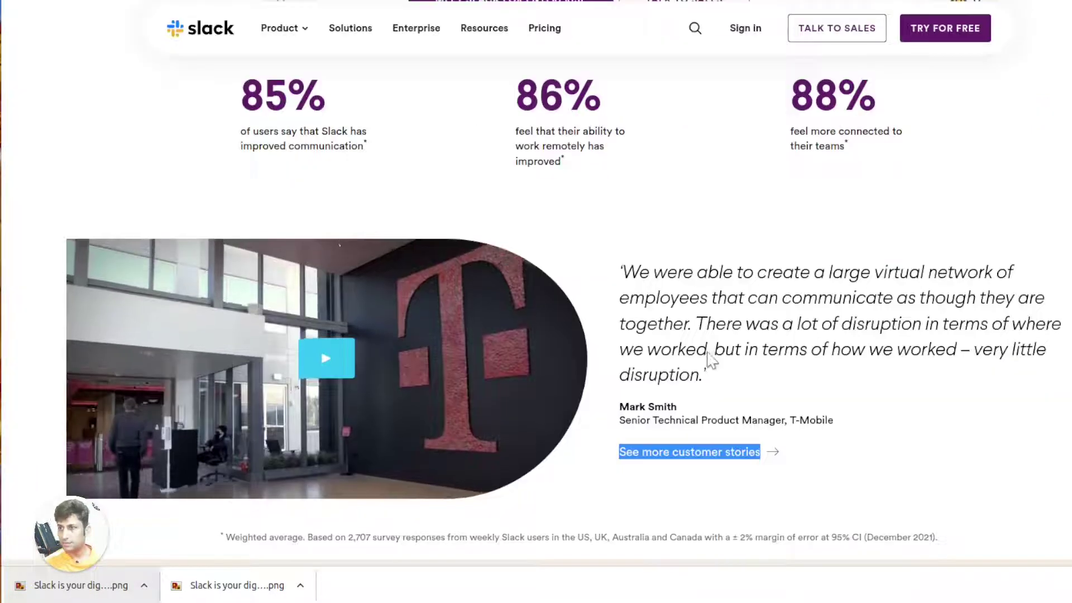
pyautogui.scroll(-3, 712, 354)
pyautogui.tripleClick(578, 363)
pyautogui.hotkey('ctrl', 'c')
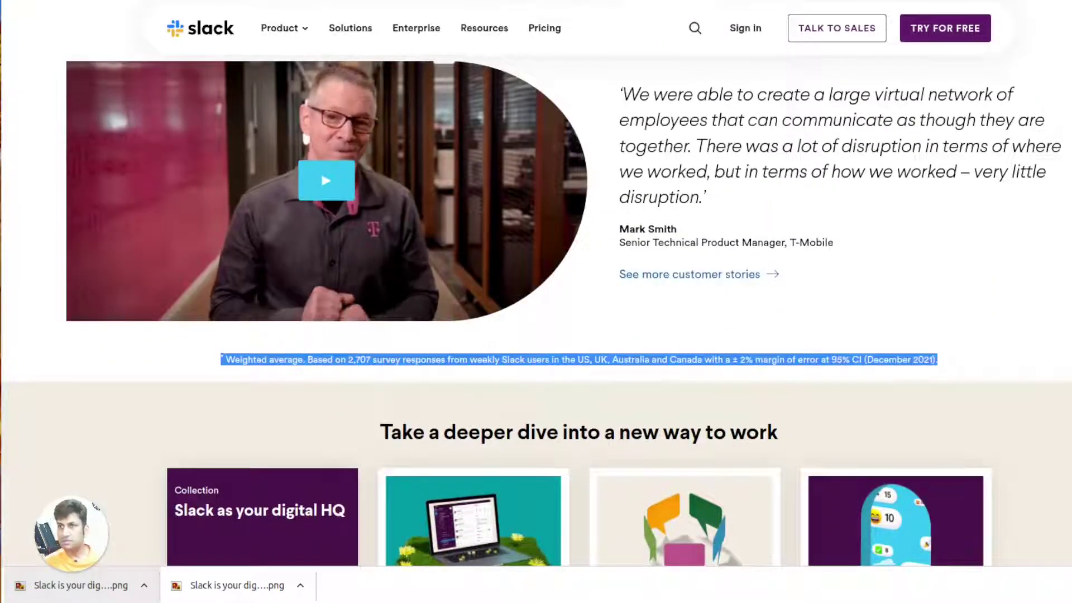
pyautogui.click(139, 1)
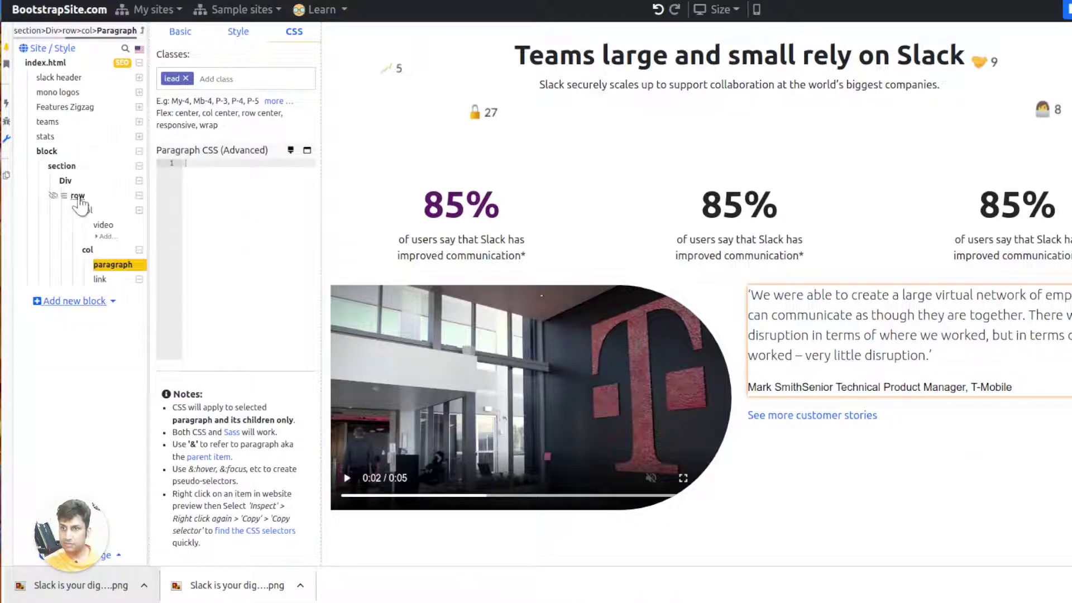
pyautogui.click(66, 180)
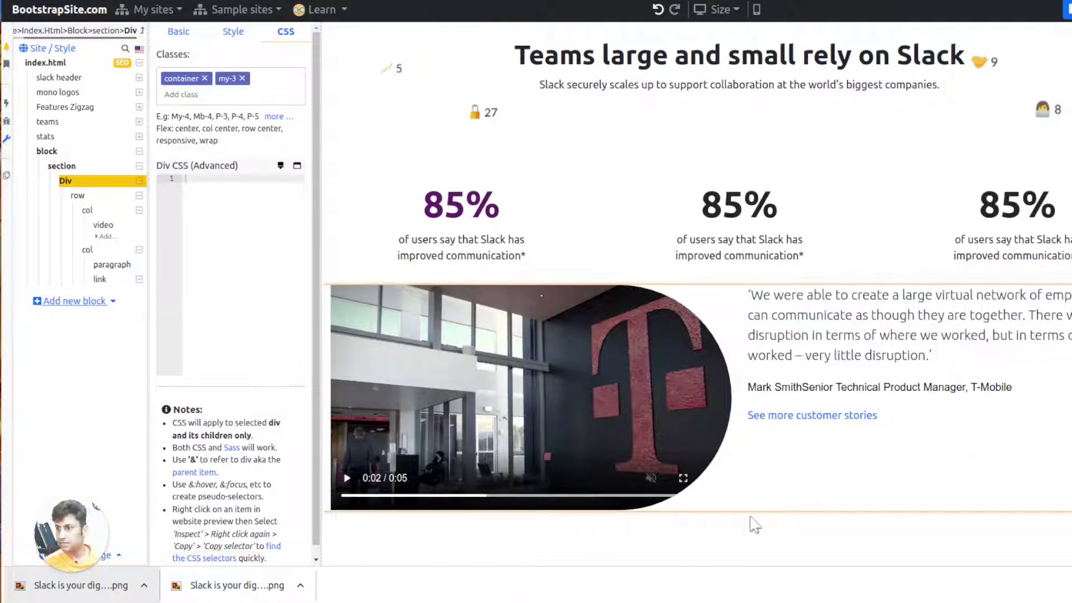
# Add a paragraph inside the Div under the video row and replace its placeholder text with the copied "* Weighted average..." survey note
pyautogui.click(187, 33)
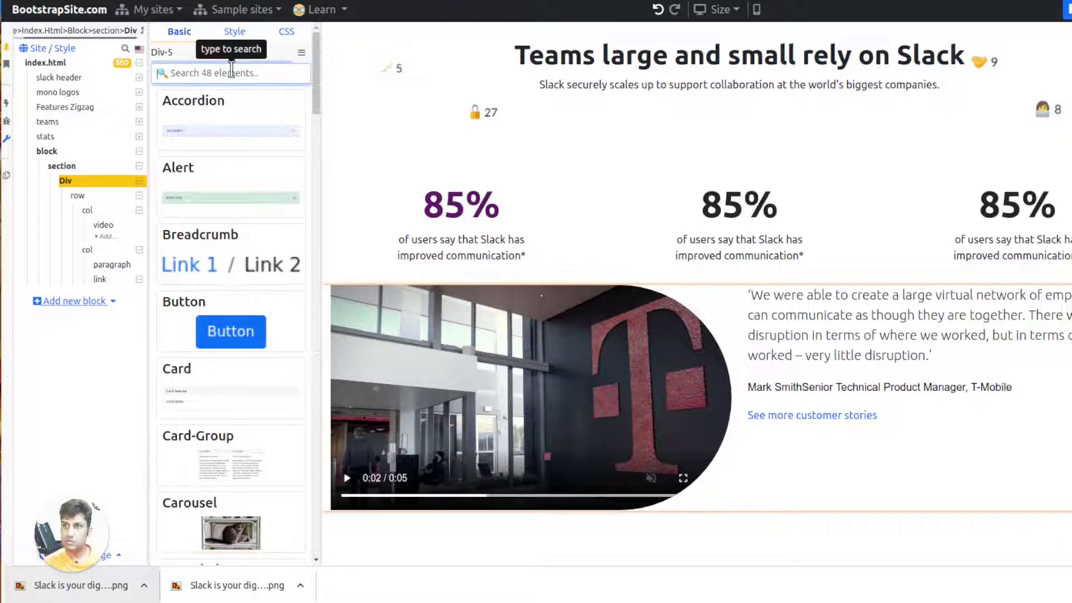
pyautogui.write('para')
pyautogui.click(227, 106)
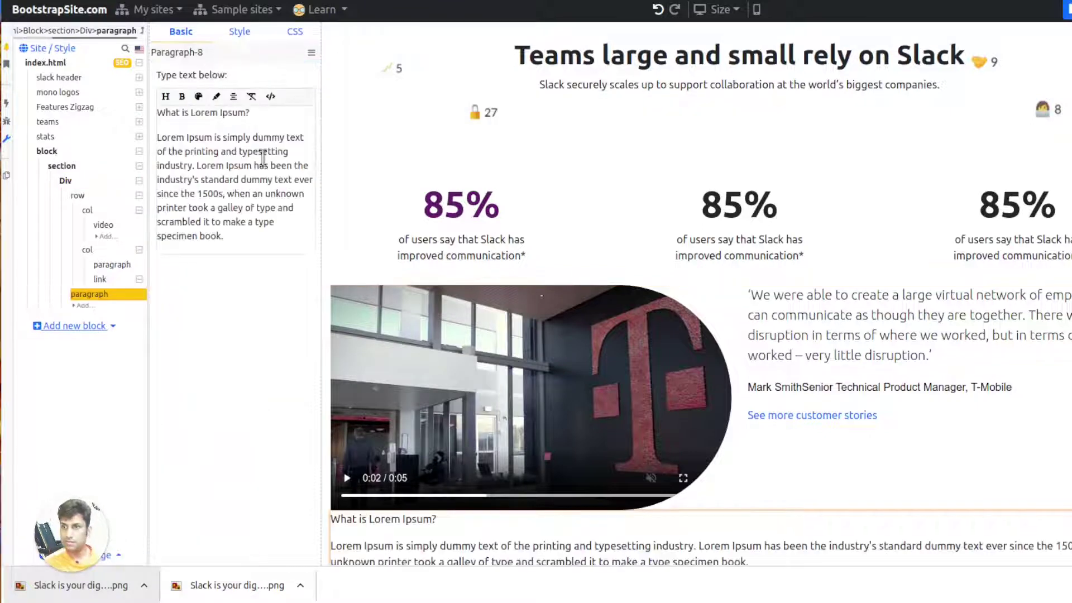
pyautogui.click(263, 158)
pyautogui.hotkey('ctrl', 'a')
pyautogui.hotkey('ctrl', 'v')
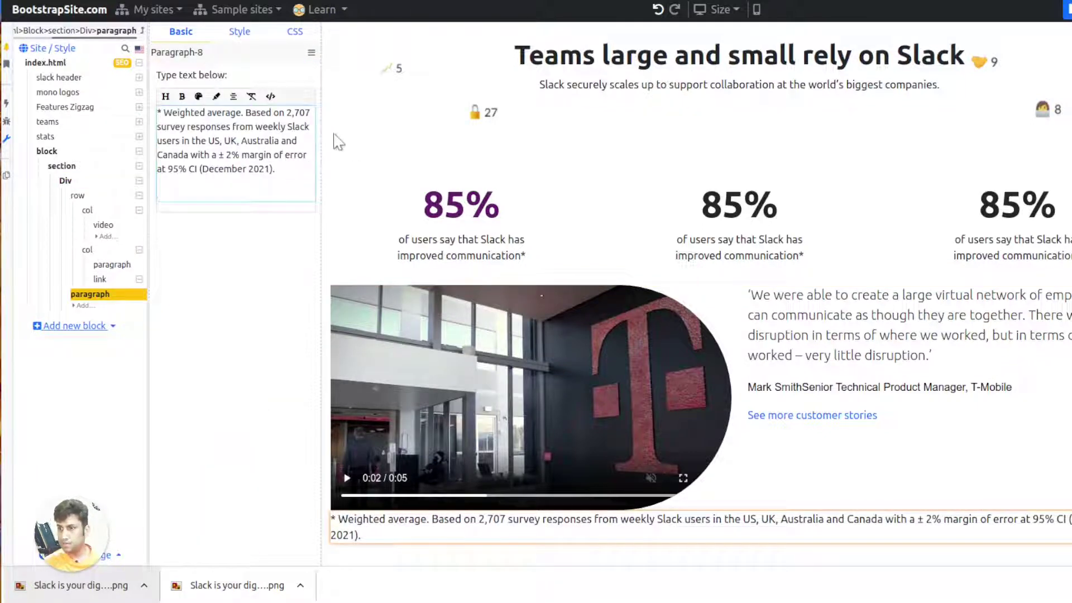
# Add the class small to the survey note paragraph
pyautogui.click(294, 32)
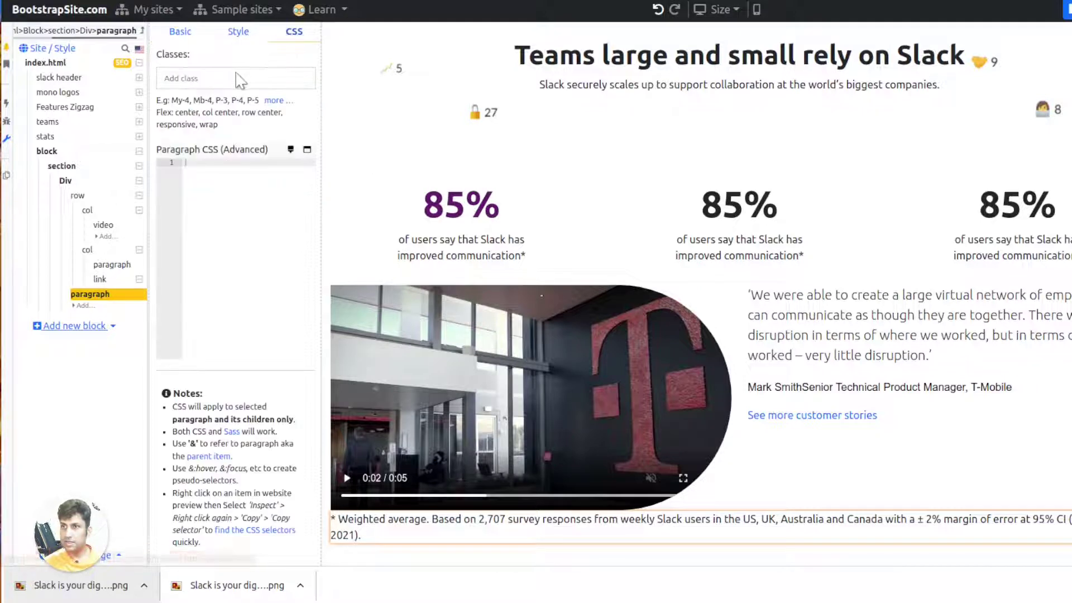
pyautogui.click(235, 77)
pyautogui.write('small')
pyautogui.press('Return')
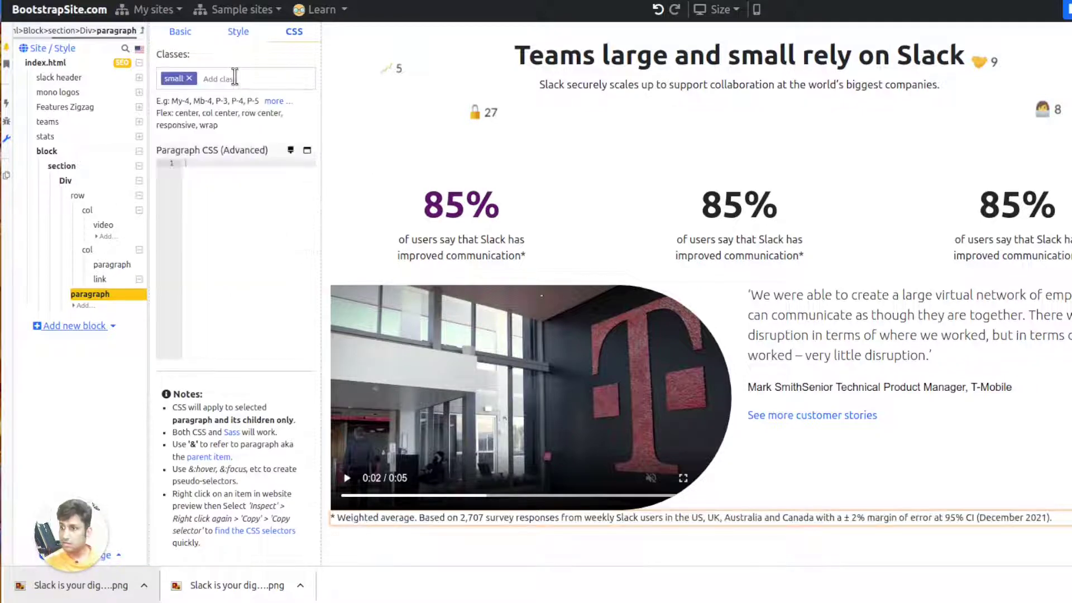
# Set the survey note paragraph's text alignment to Center
pyautogui.click(233, 35)
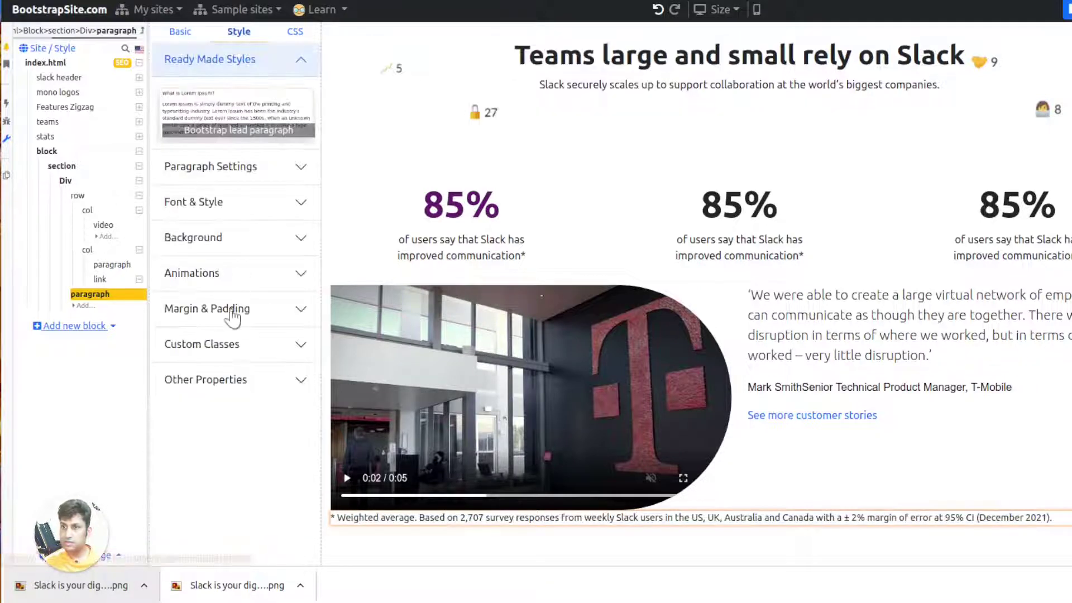
pyautogui.click(222, 203)
pyautogui.click(192, 281)
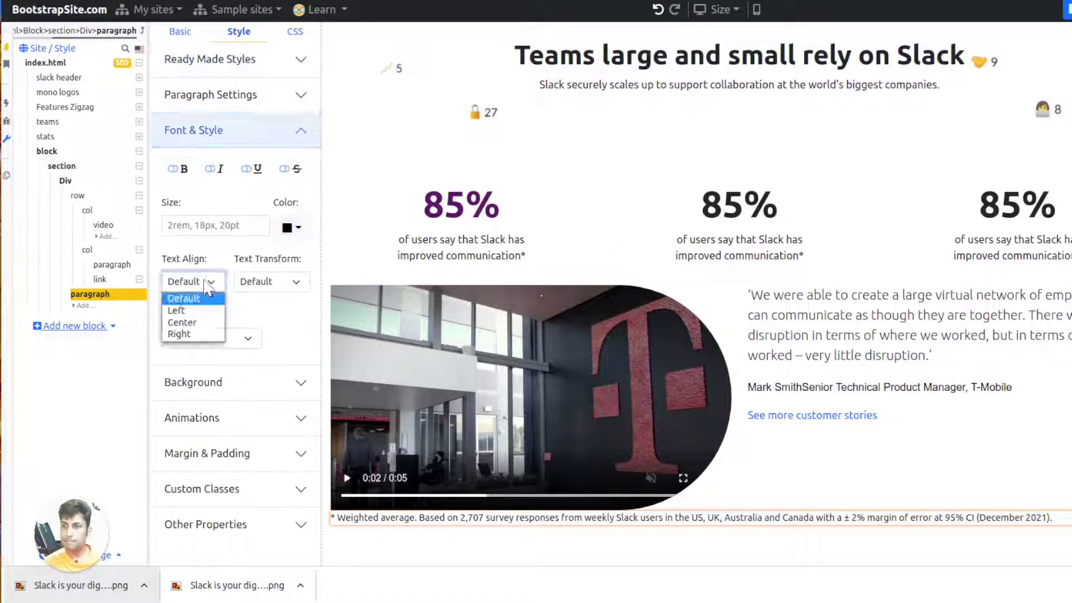
pyautogui.click(190, 312)
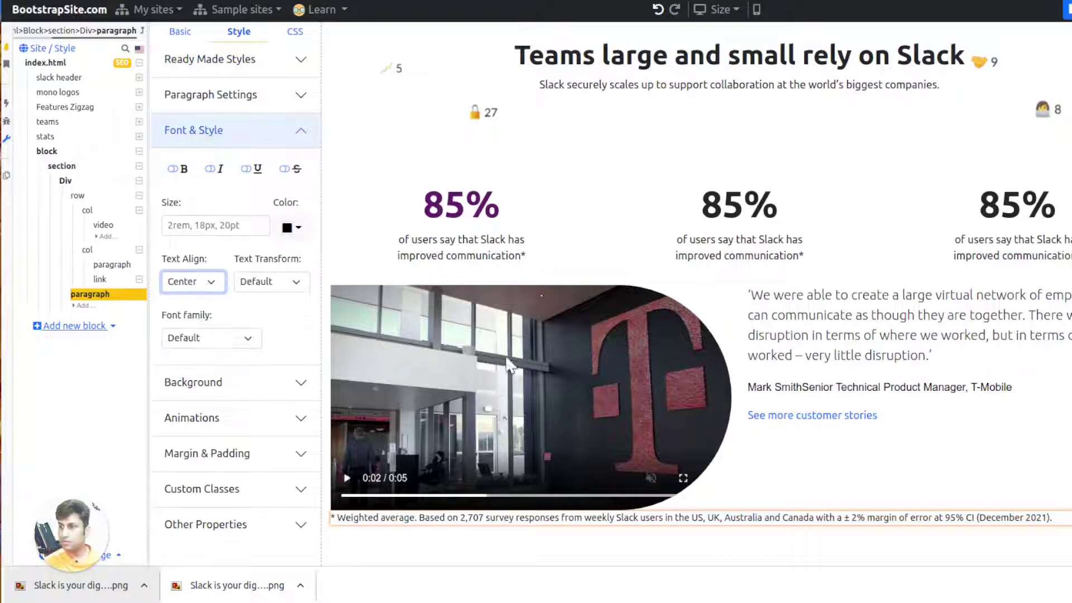
# Add the class py-4 to the survey note paragraph
pyautogui.click(294, 31)
pyautogui.click(263, 79)
pyautogui.write('py-4')
pyautogui.press('Return')
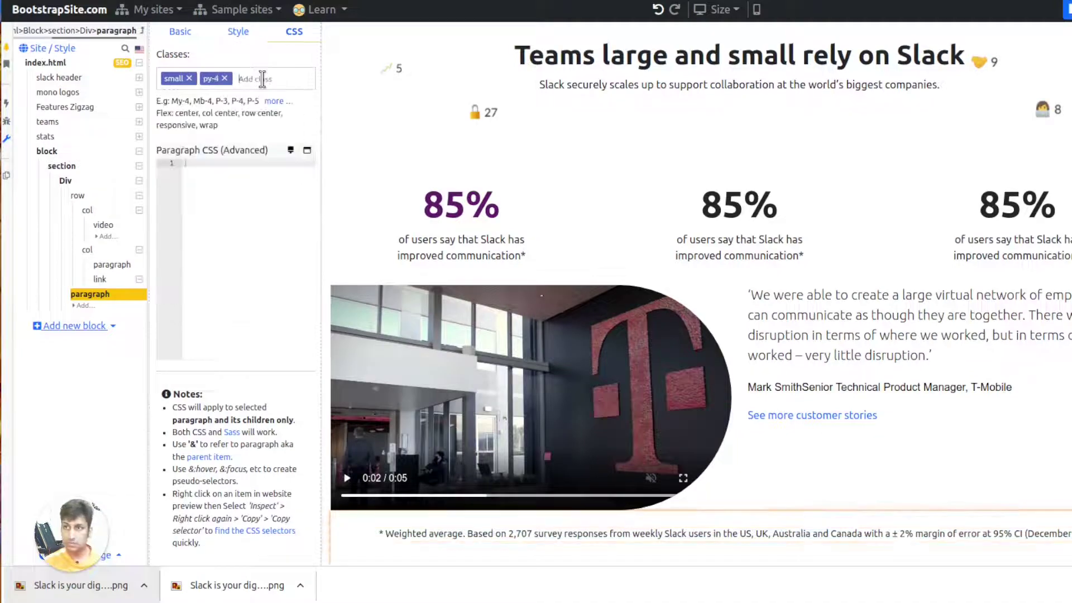
# Check the "Take a deeper dive into a new way to work" cards on the Slack page, and copy the builder's Features Zigzag block to the clipboard
pyautogui.hotkey('alt', 'Tab')
pyautogui.scroll(-6, 299, 101)
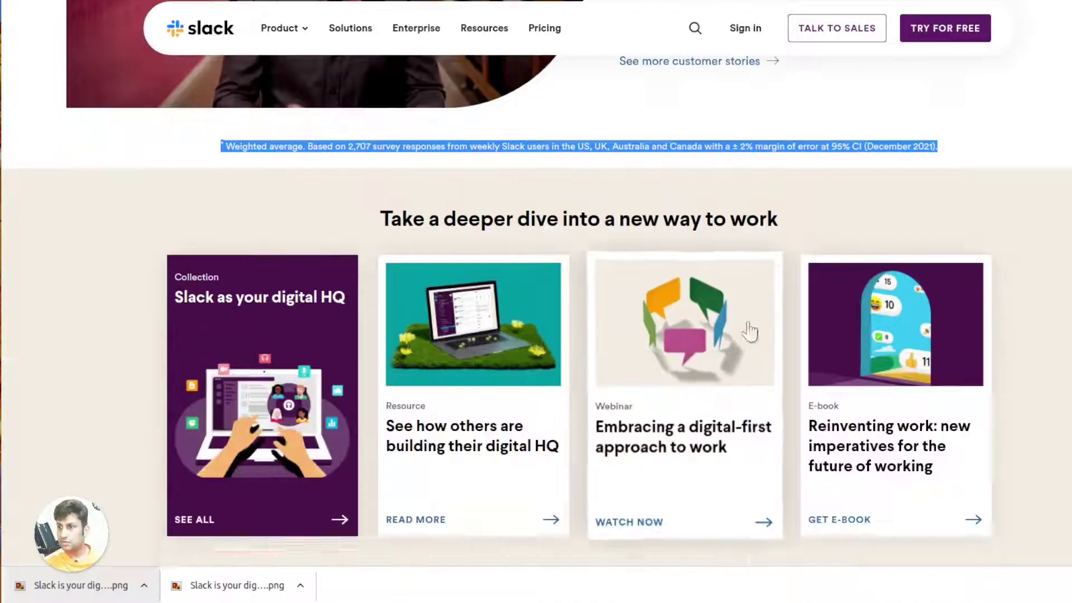
pyautogui.scroll(2, 234, 158)
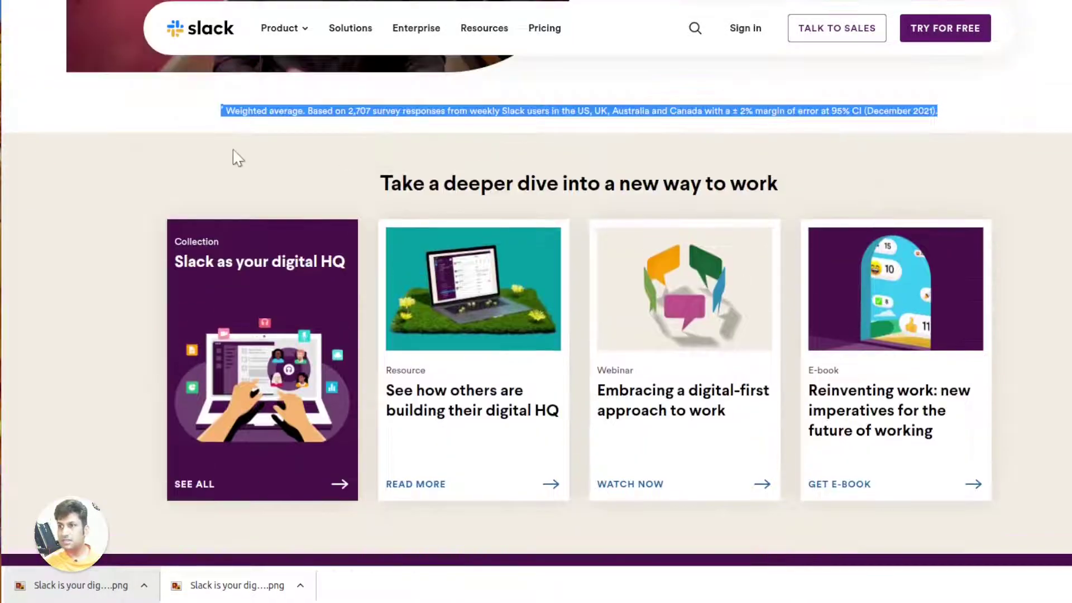
pyautogui.hotkey('alt', 'Tab')
pyautogui.scroll(15, 695, 338)
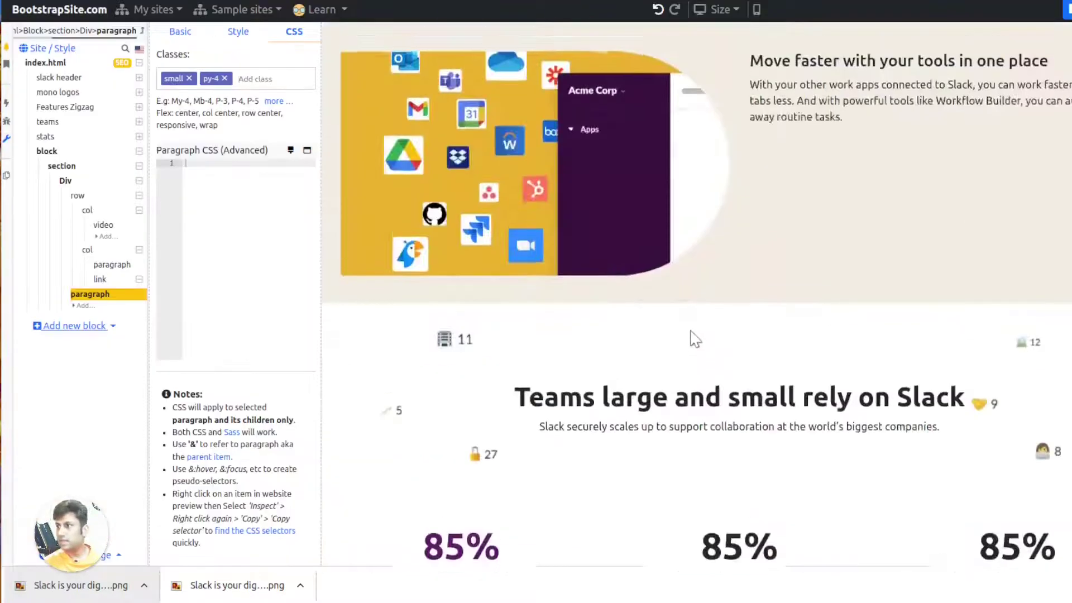
pyautogui.scroll(4, 651, 340)
pyautogui.scroll(-5, 650, 341)
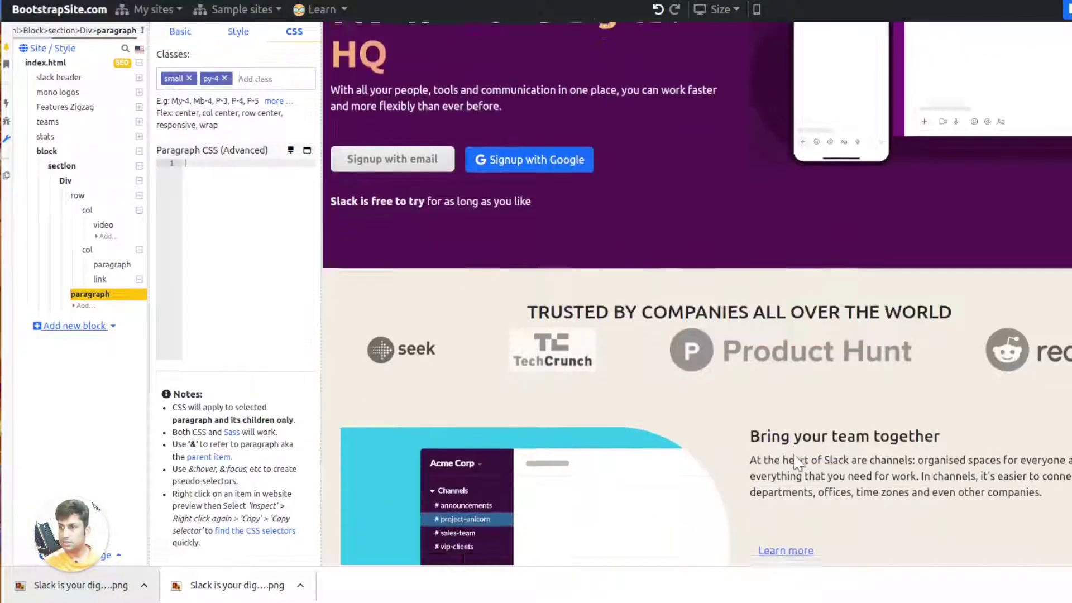
pyautogui.click(669, 335)
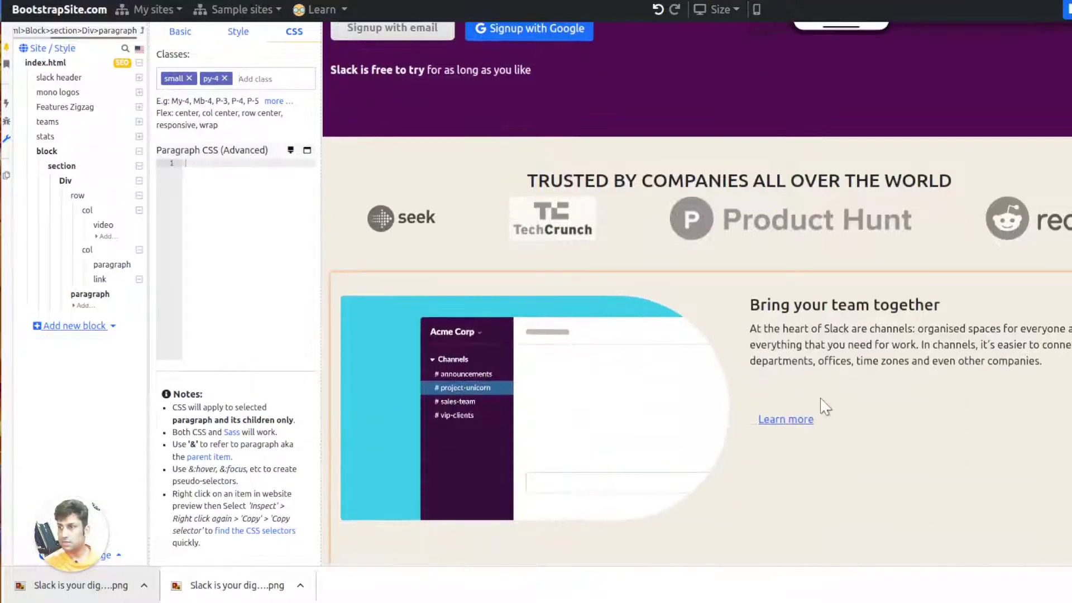
pyautogui.click(30, 107)
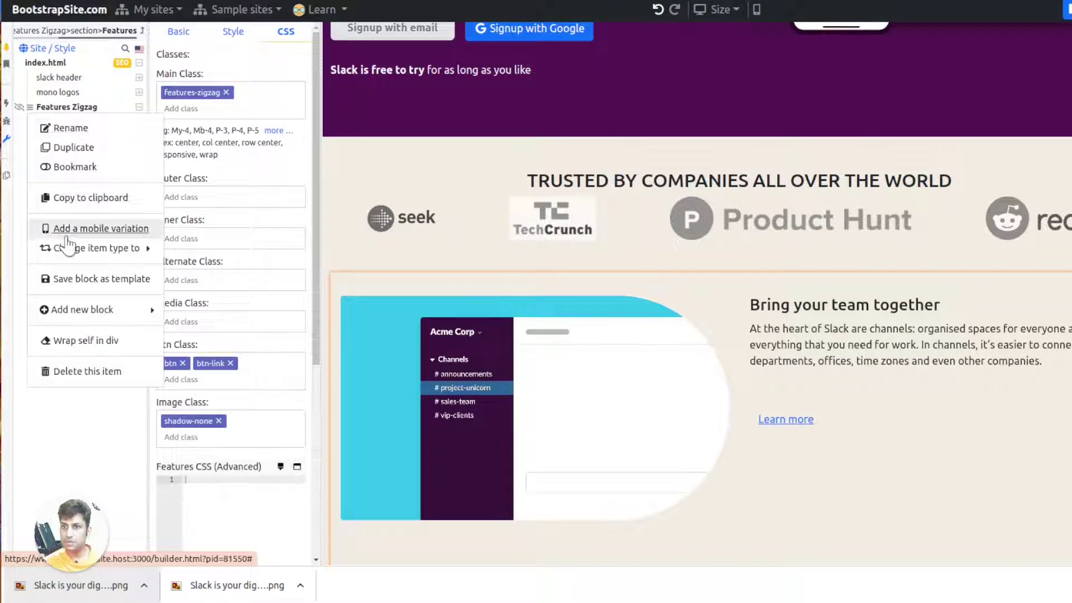
pyautogui.click(92, 208)
# Paste the copied Features Zigzag block into index.html below the testimonial video block
pyautogui.scroll(-10, 396, 313)
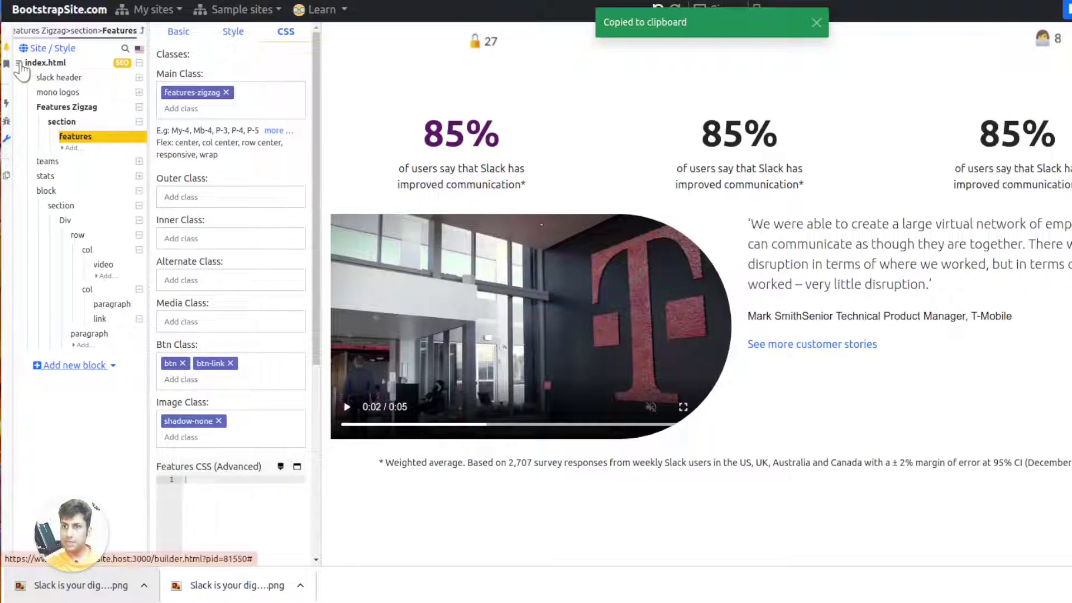
pyautogui.click(19, 63)
pyautogui.click(54, 174)
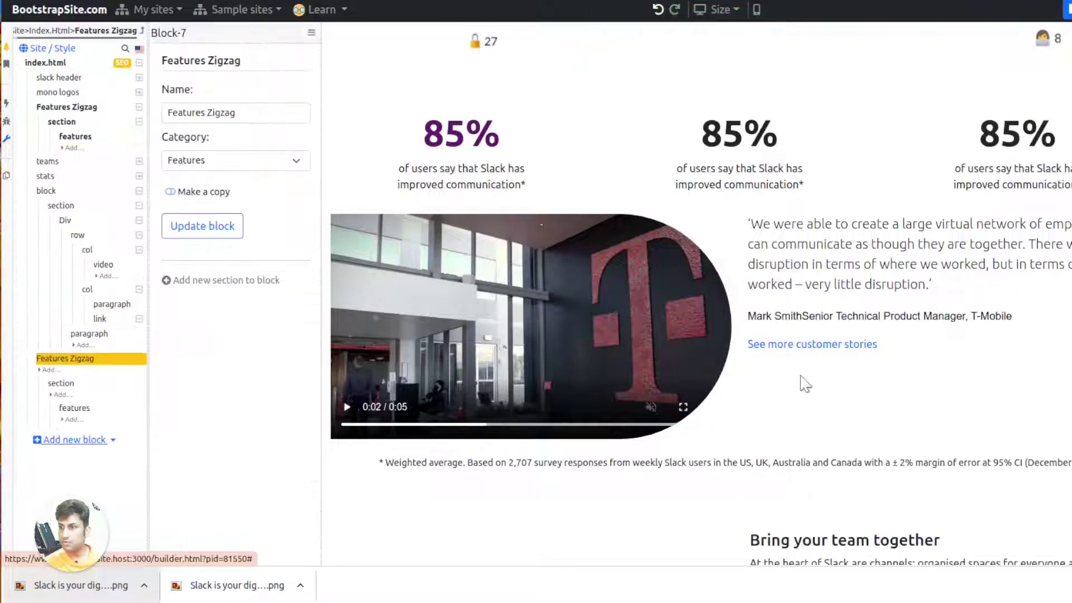
# Apply the features-cards ready-made style to the features element in the pasted block
pyautogui.scroll(-5, 804, 375)
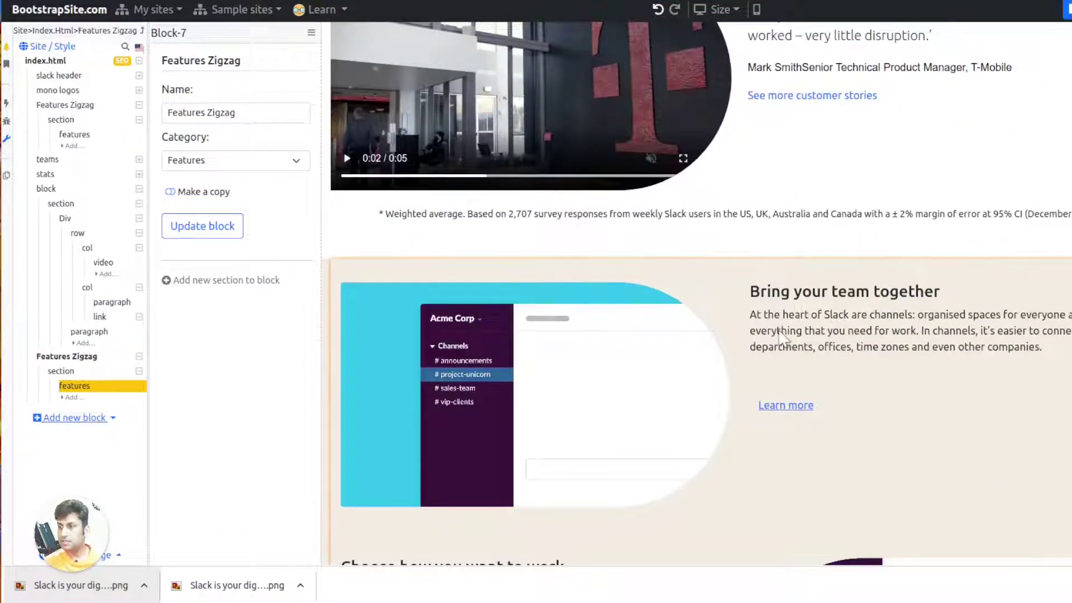
pyautogui.click(490, 292)
pyautogui.click(236, 33)
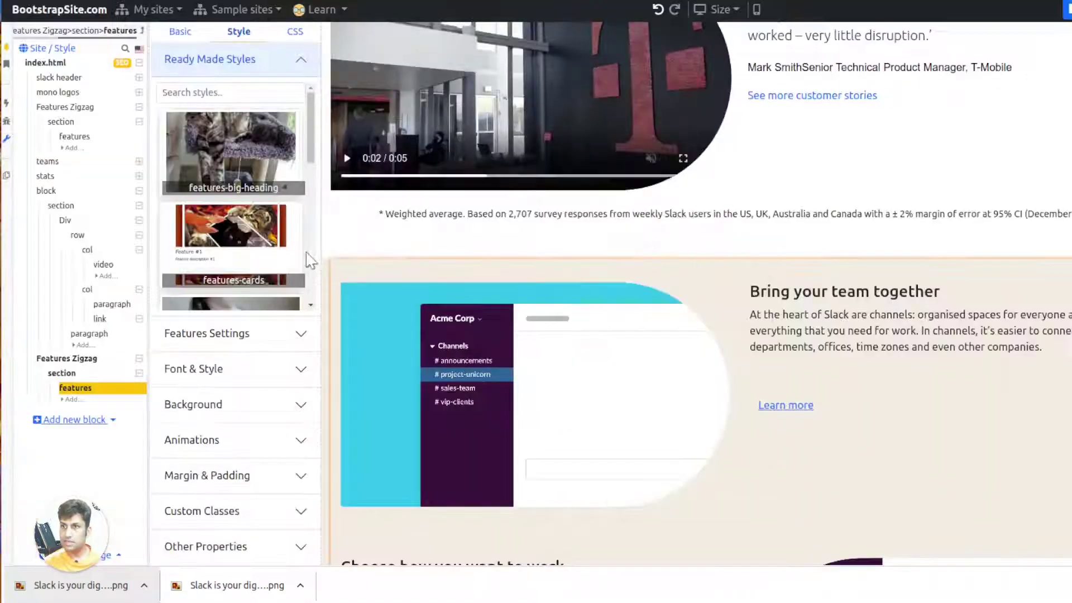
pyautogui.scroll(-2, 310, 259)
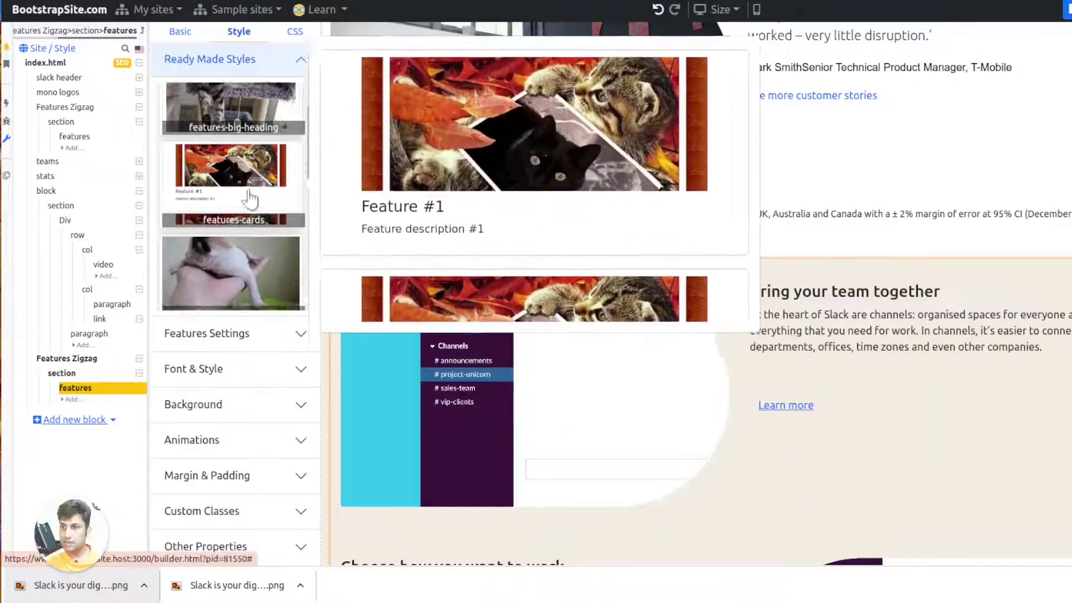
pyautogui.click(249, 201)
pyautogui.scroll(-2, 670, 385)
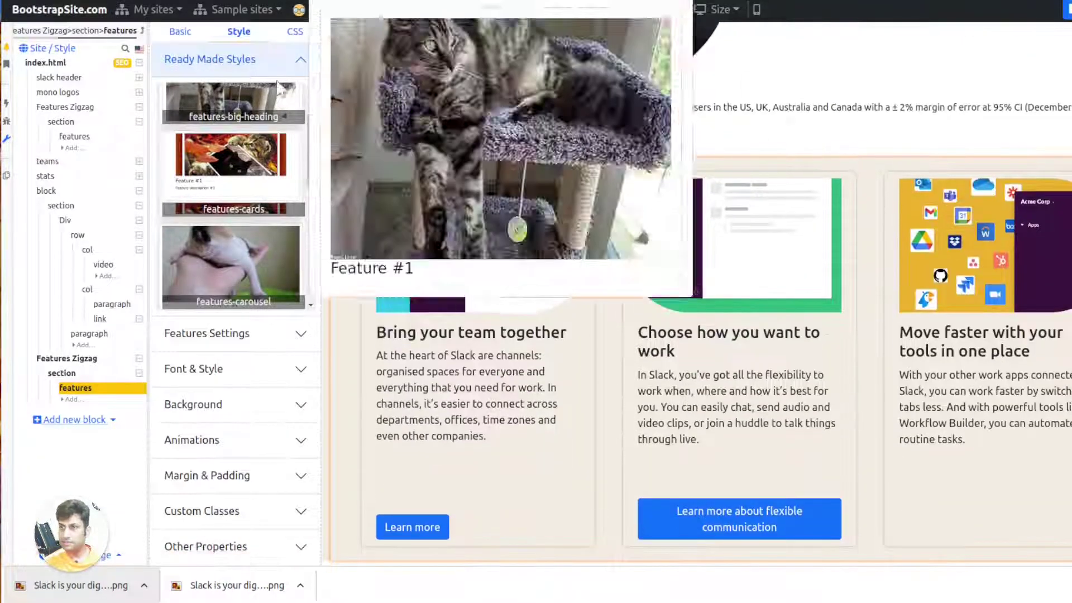
# Replace Feature #1's media with the image link of the laptop picture copied from the Slack page's Resource card
pyautogui.click(290, 32)
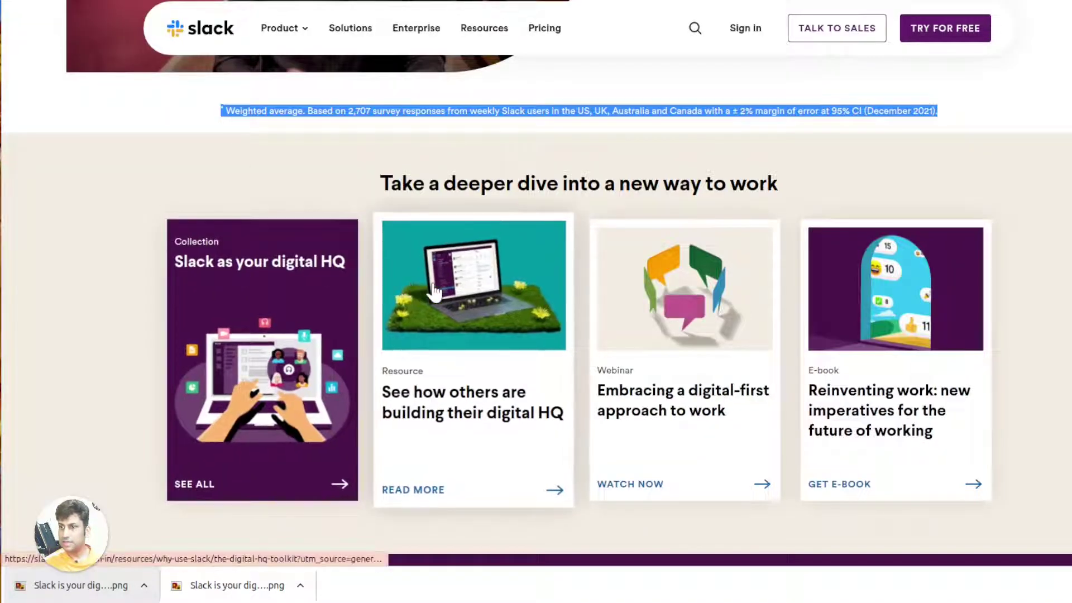
pyautogui.rightClick(434, 290)
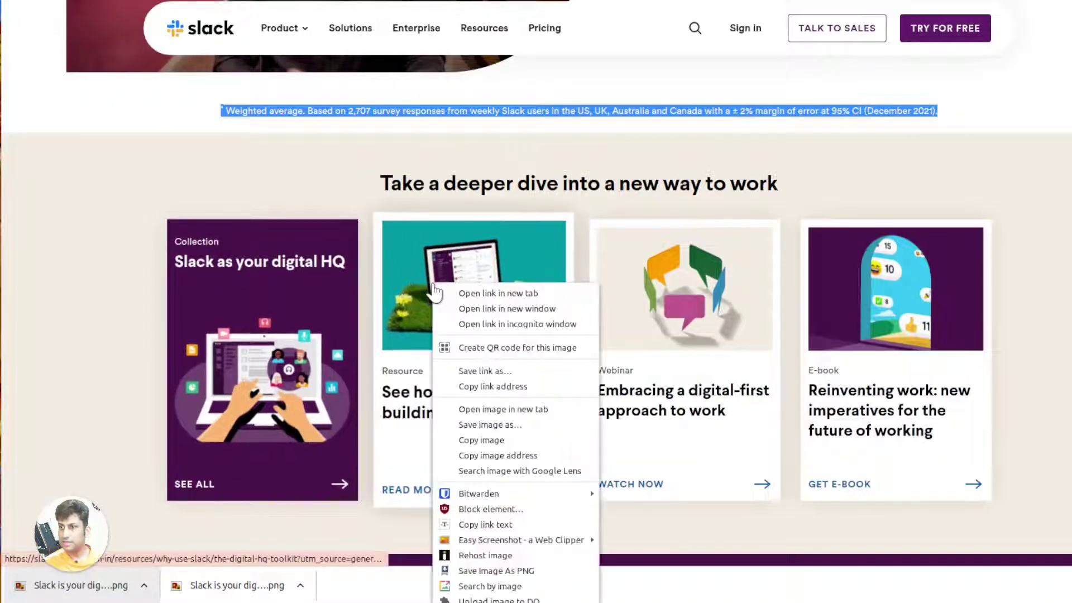
pyautogui.click(535, 455)
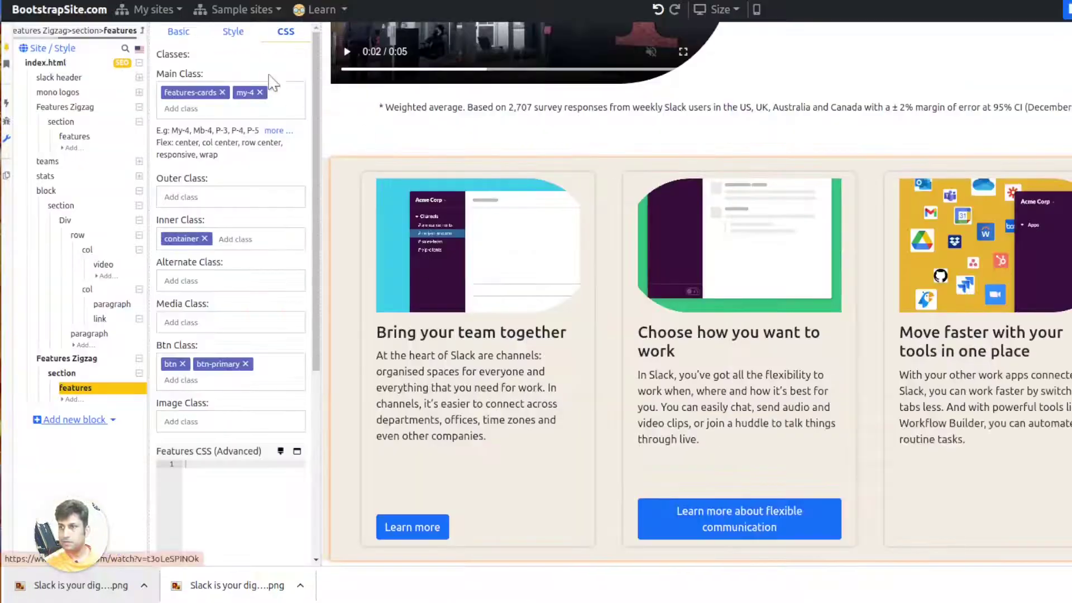
pyautogui.click(184, 32)
pyautogui.click(203, 107)
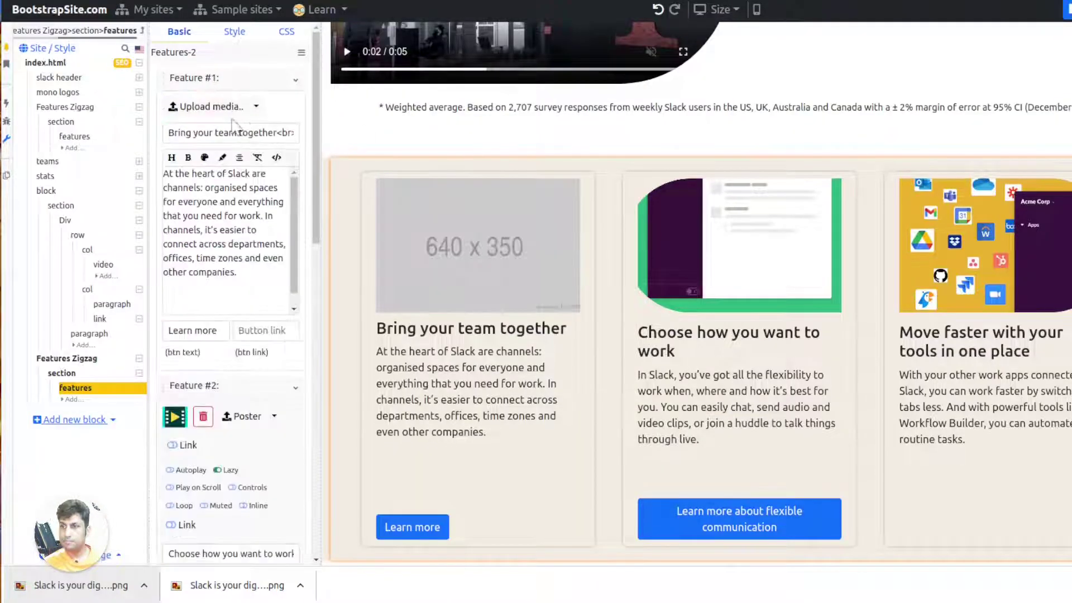
pyautogui.click(256, 106)
pyautogui.click(284, 136)
pyautogui.hotkey('ctrl', 'v')
pyautogui.press('Return')
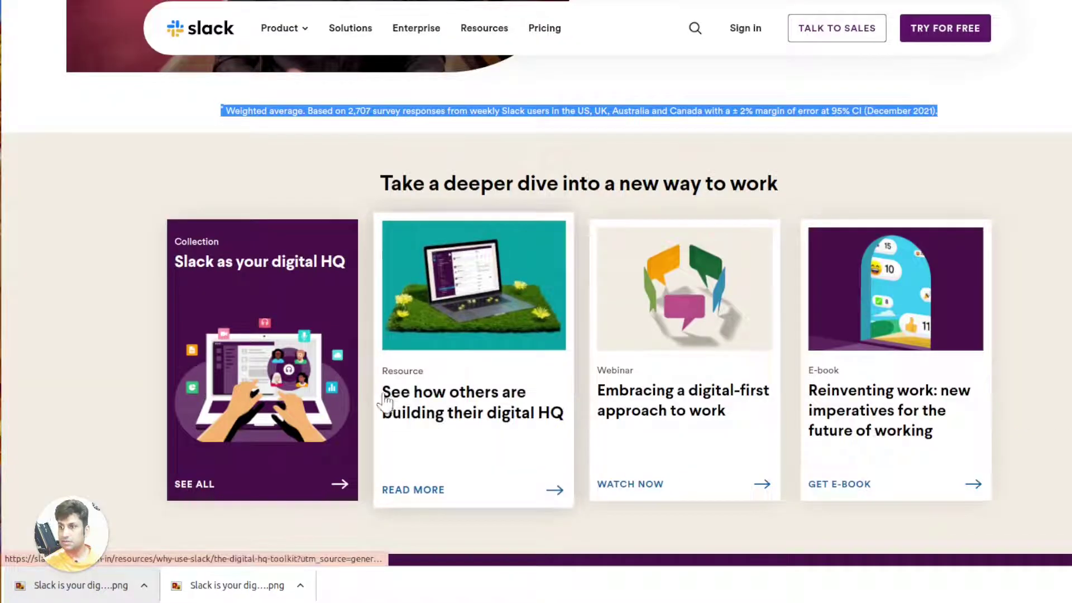
# Replace the first card's title with "See how others are building their digital HQ", copied from the Slack page
pyautogui.moveTo(383, 392); pyautogui.dragTo(563, 413)
pyautogui.hotkey('ctrl', 'c')
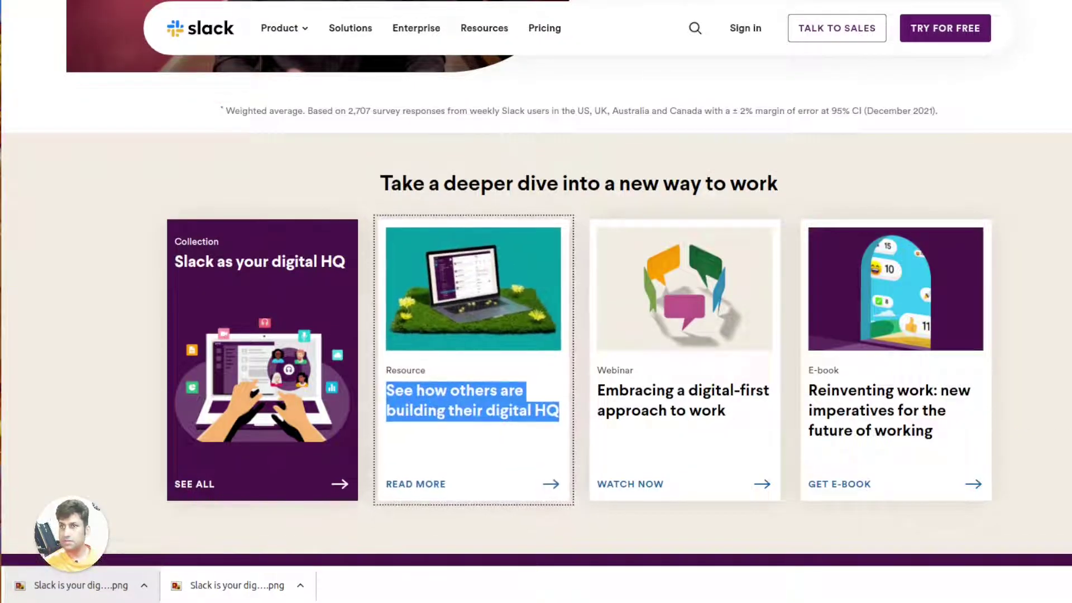
pyautogui.hotkey('ctrl', 'Tab')
pyautogui.tripleClick(448, 329)
pyautogui.hotkey('ctrl', 'v')
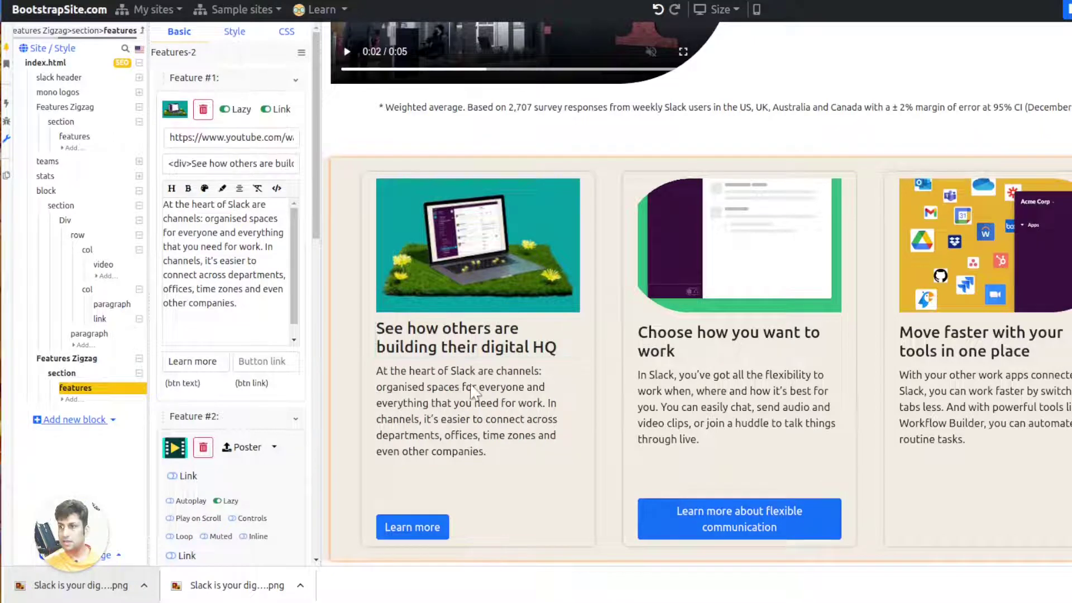
# Delete the description text under the first card's title
pyautogui.hotkey('ctrl', 'Tab')
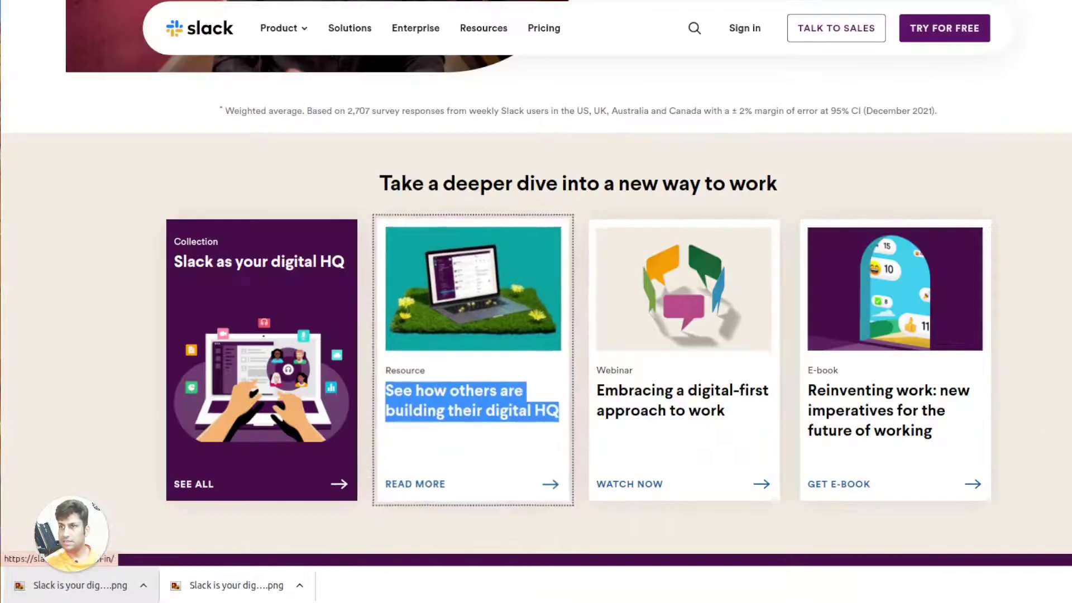
pyautogui.hotkey('ctrl', 'Tab')
pyautogui.tripleClick(452, 408)
pyautogui.press('BackSpace')
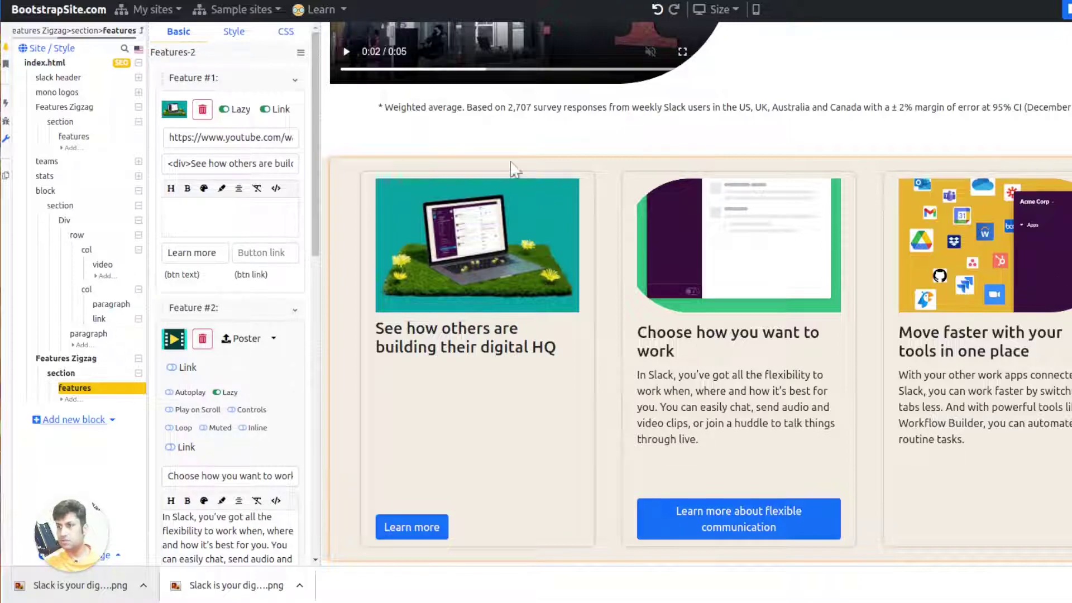
# Copy the image address of the illustration in the Slack page's Collection card
pyautogui.hotkey('ctrl', 'Tab')
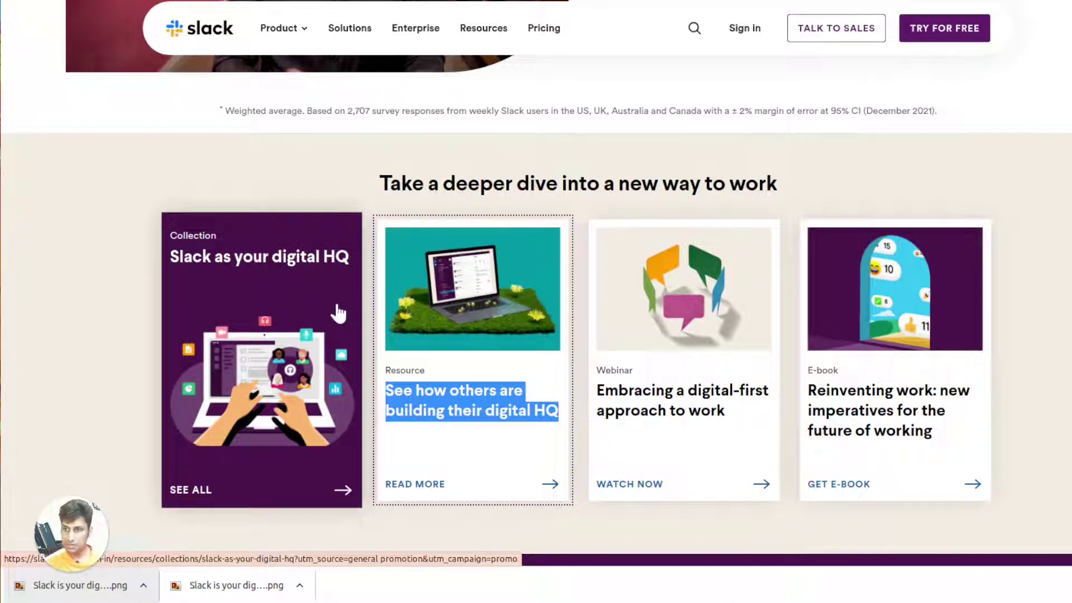
pyautogui.hotkey('ctrl', 'Tab')
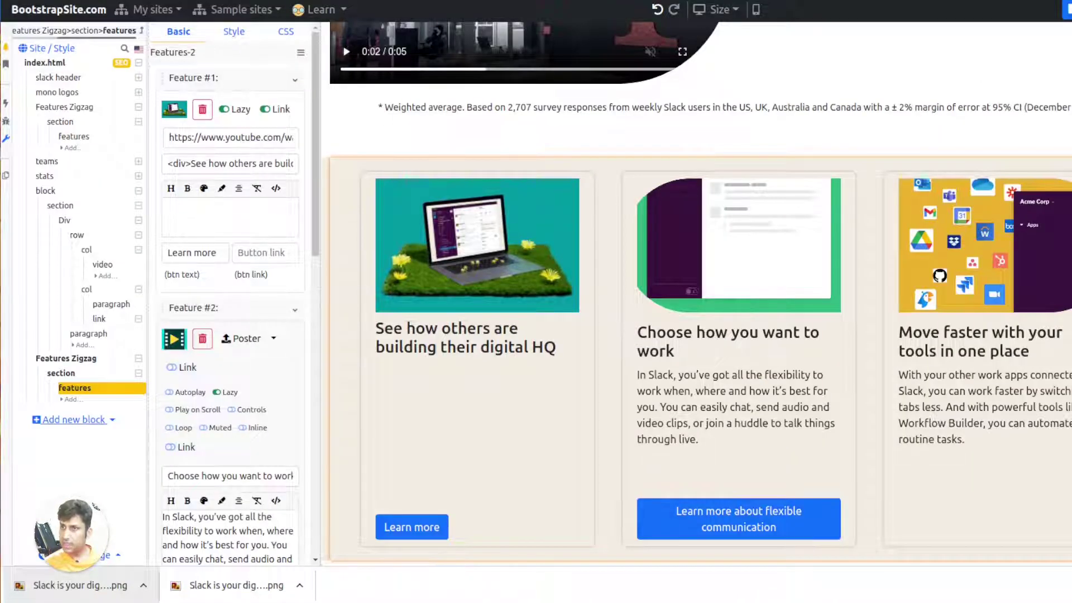
pyautogui.hotkey('ctrl', 'Tab')
pyautogui.rightClick(267, 346)
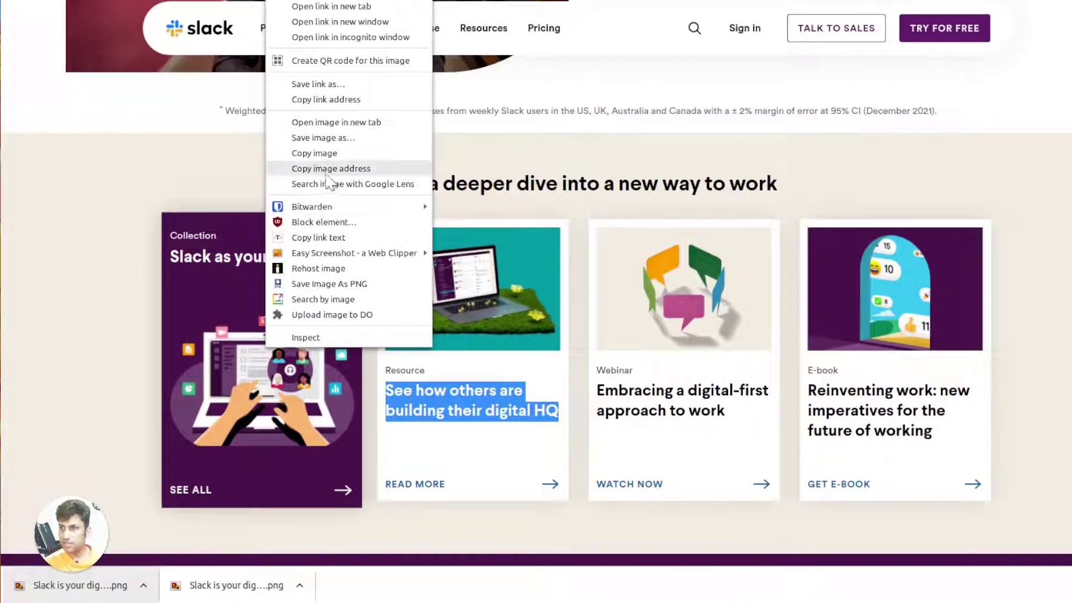
pyautogui.click(327, 175)
# Paste the copied illustration link as the media of Feature #4 in the features element
pyautogui.hotkey('ctrl', 'Tab')
pyautogui.scroll(-5, 246, 327)
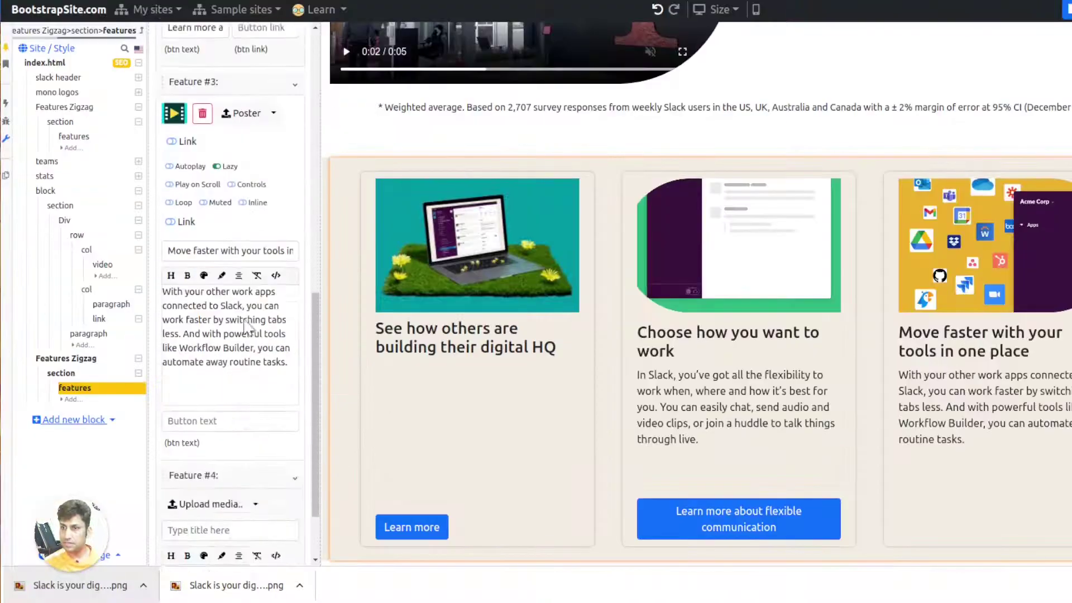
pyautogui.scroll(-2, 245, 326)
pyautogui.click(255, 427)
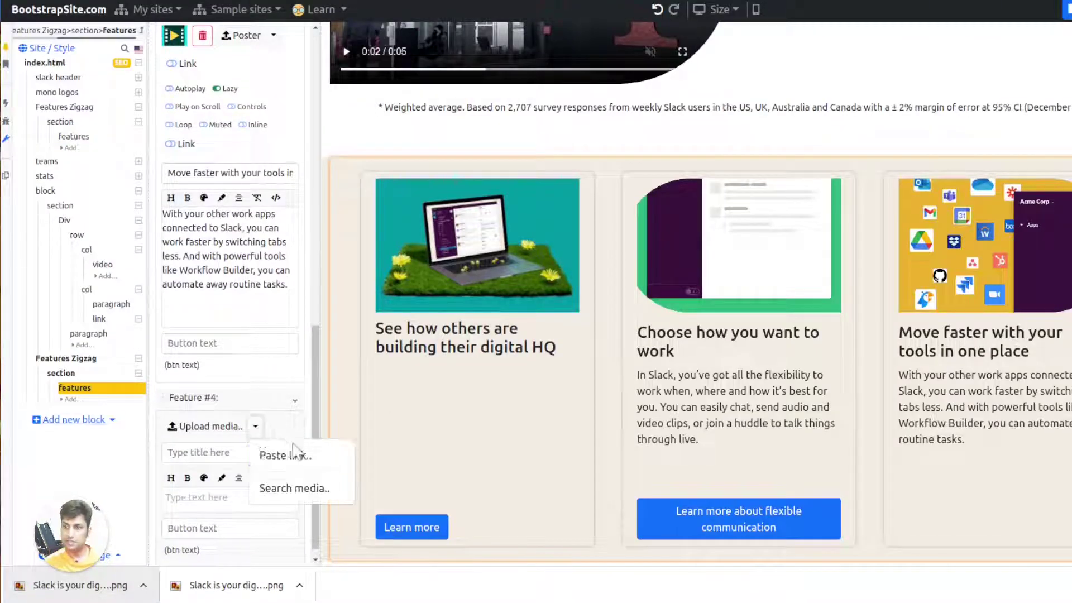
pyautogui.click(270, 452)
pyautogui.hotkey('ctrl', 'v')
pyautogui.press('Return')
pyautogui.scroll(-2, 467, 359)
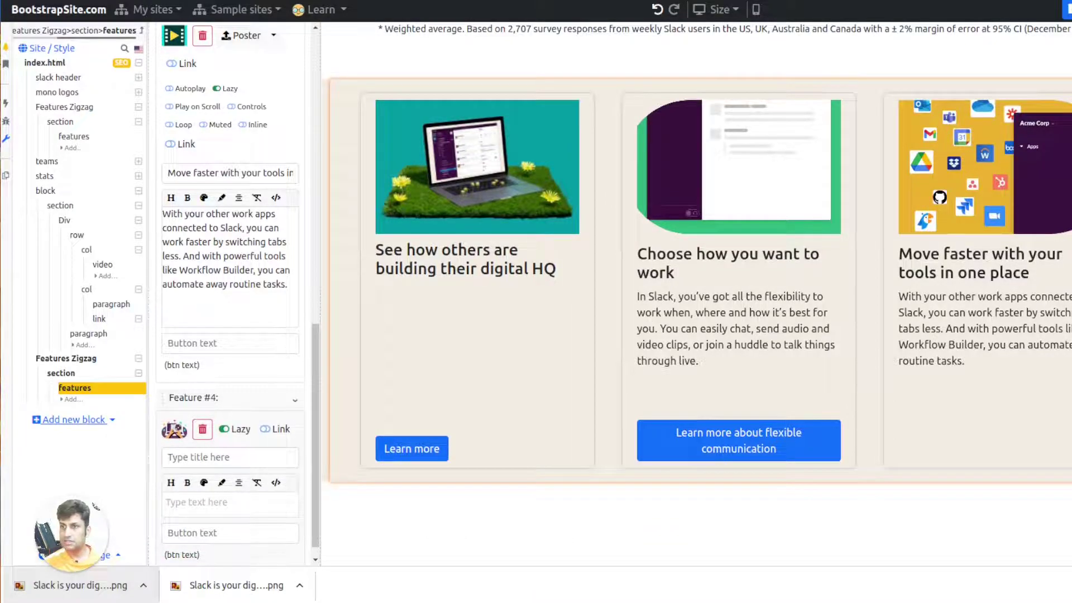
# Set Feature #4's title to "Slack as your digital HQ", copied from the Slack page's Collection card
pyautogui.hotkey('ctrl', 'Tab')
pyautogui.moveTo(170, 257); pyautogui.dragTo(349, 258)
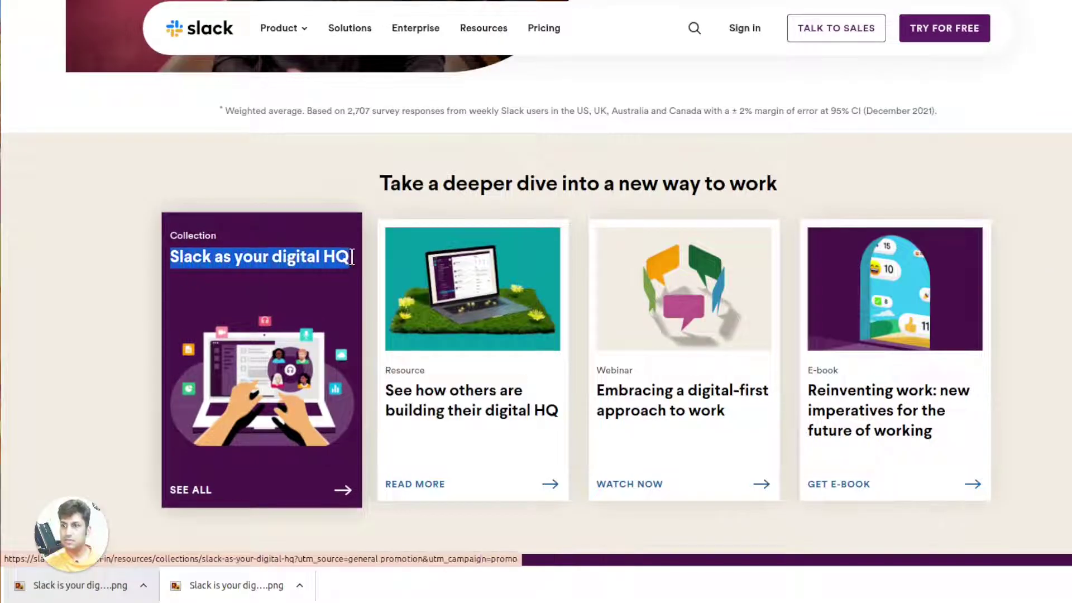
pyautogui.hotkey('ctrl', 'Tab')
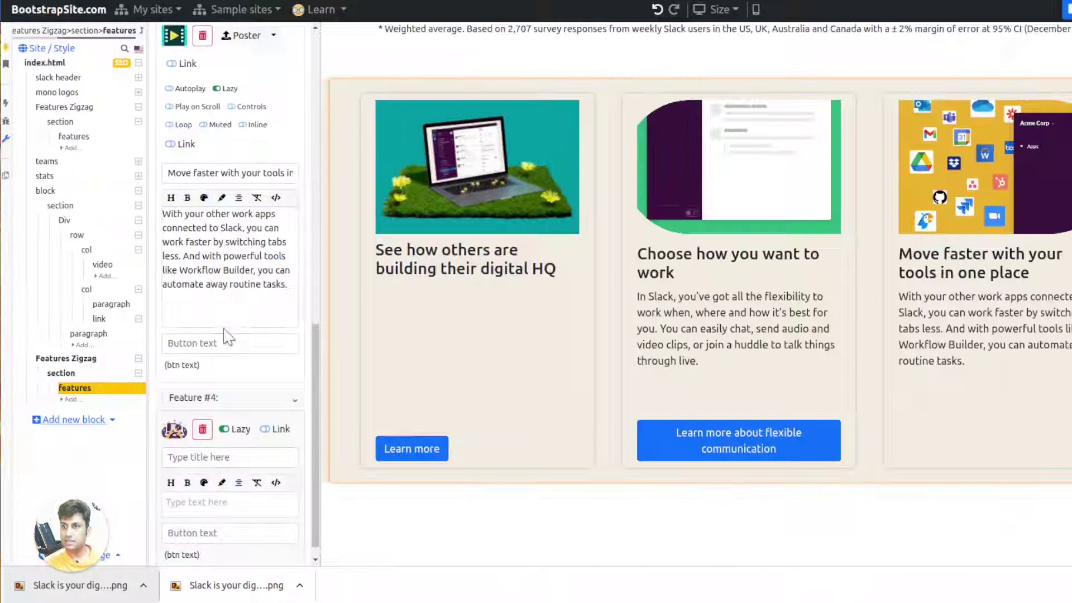
pyautogui.click(224, 457)
pyautogui.hotkey('ctrl', 'v')
pyautogui.hotkey('ctrl', 'Tab')
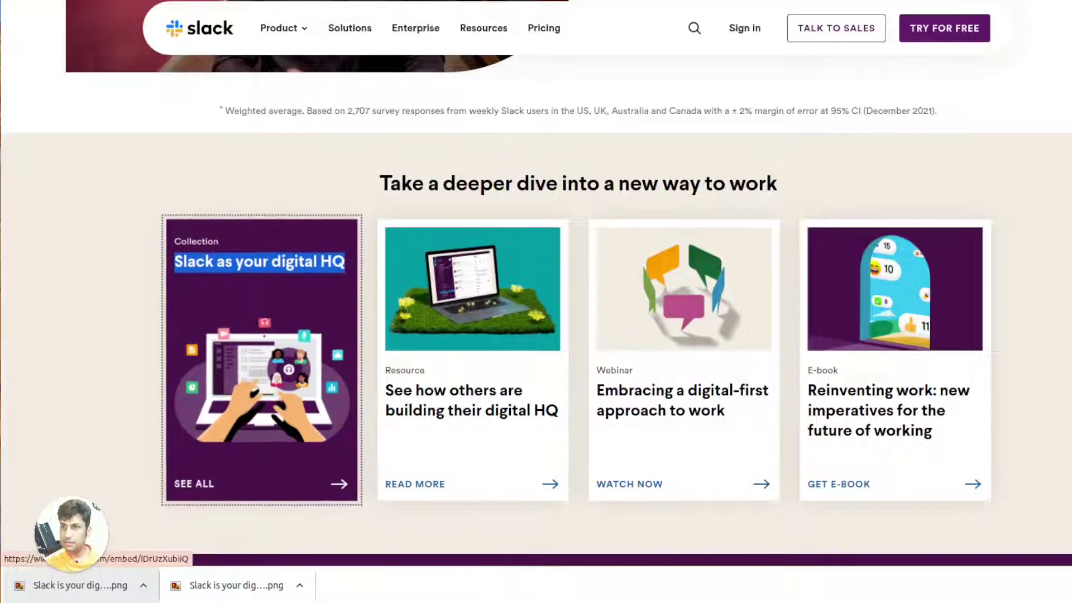
pyautogui.hotkey('ctrl', 'Tab')
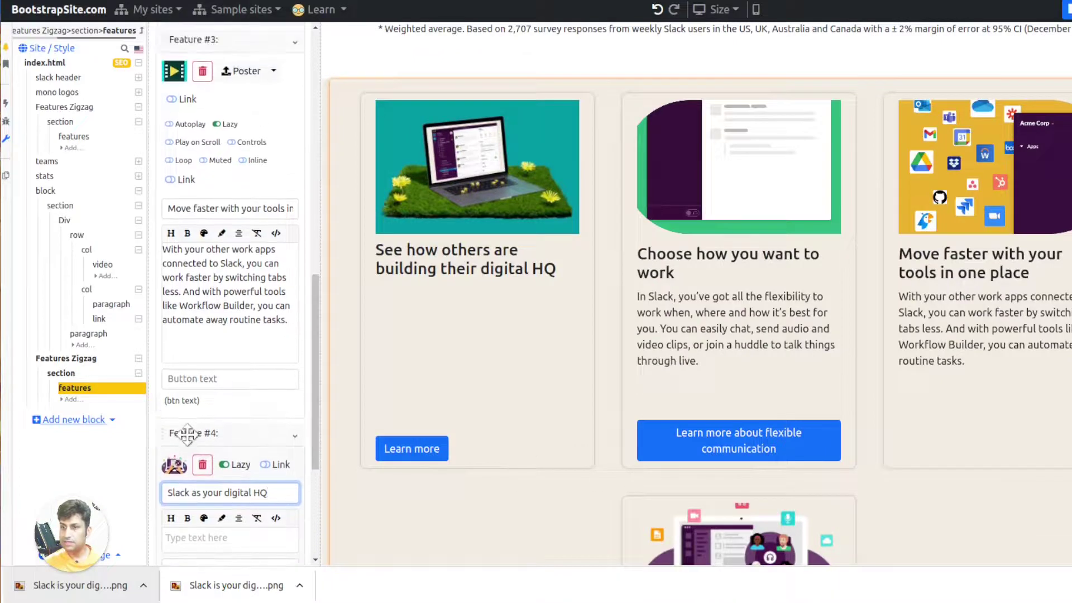
# Move the "Slack as your digital HQ" feature to first place, collapsing the laptop and "Choose how you want to work" features
pyautogui.moveTo(187, 434); pyautogui.dragTo(195, 228)
pyautogui.scroll(10, 249, 273)
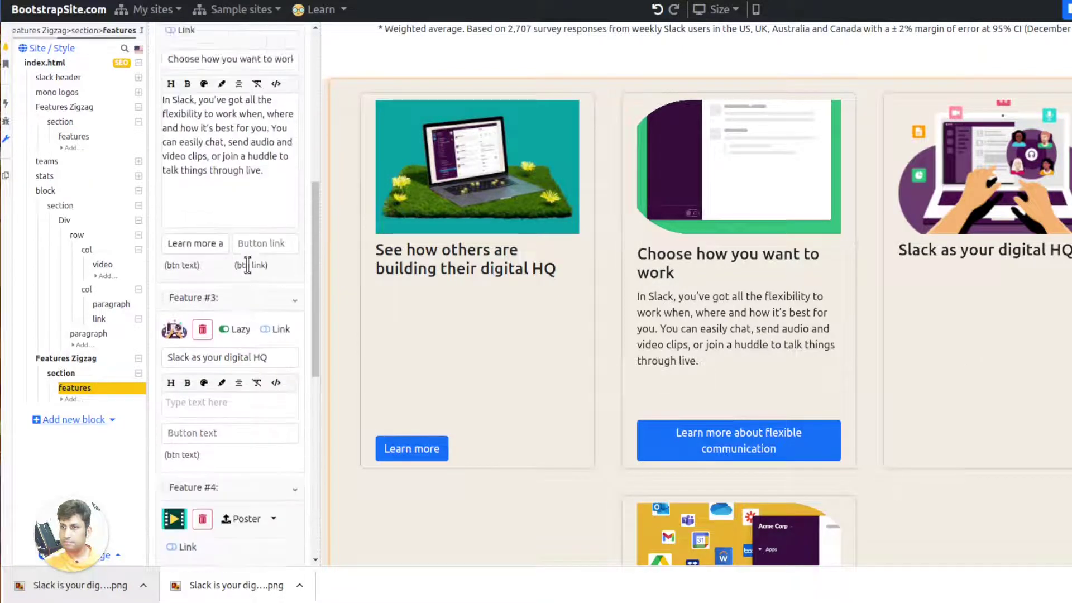
pyautogui.click(294, 81)
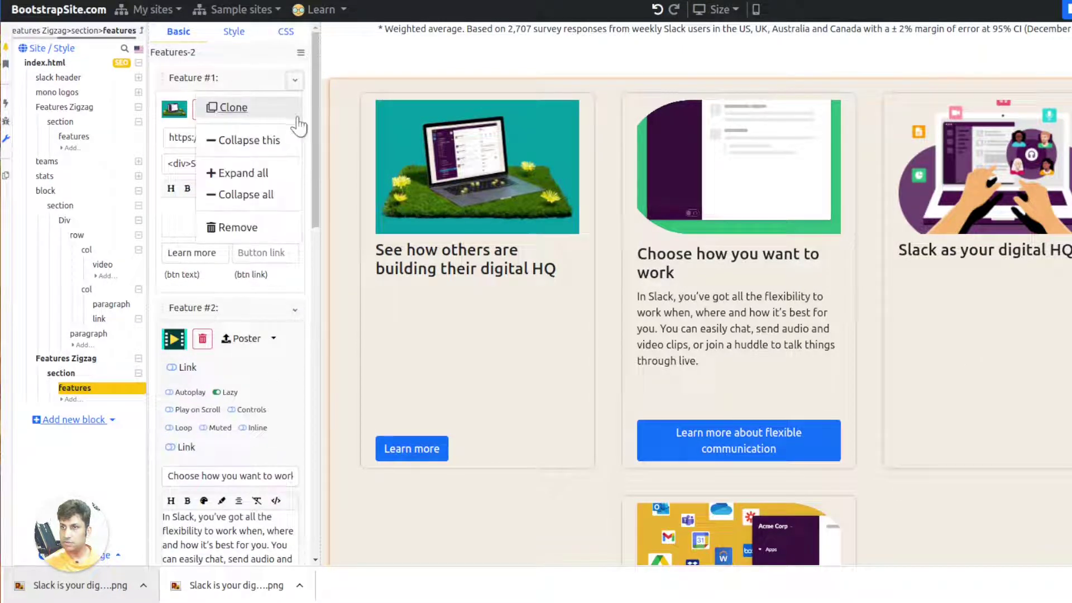
pyautogui.click(285, 143)
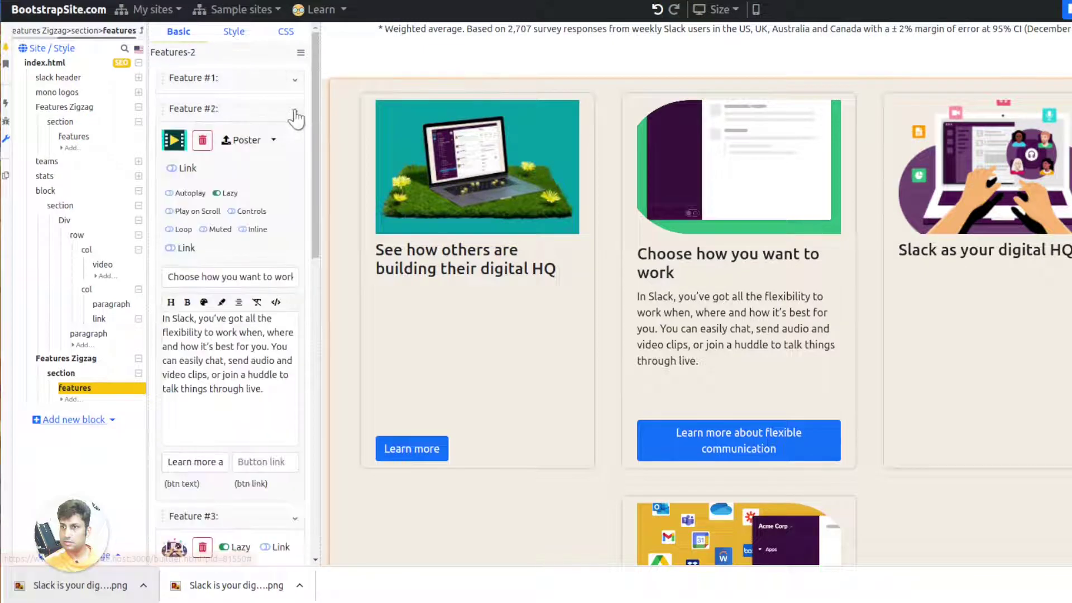
pyautogui.click(294, 110)
pyautogui.click(286, 171)
pyautogui.moveTo(189, 177); pyautogui.dragTo(182, 72)
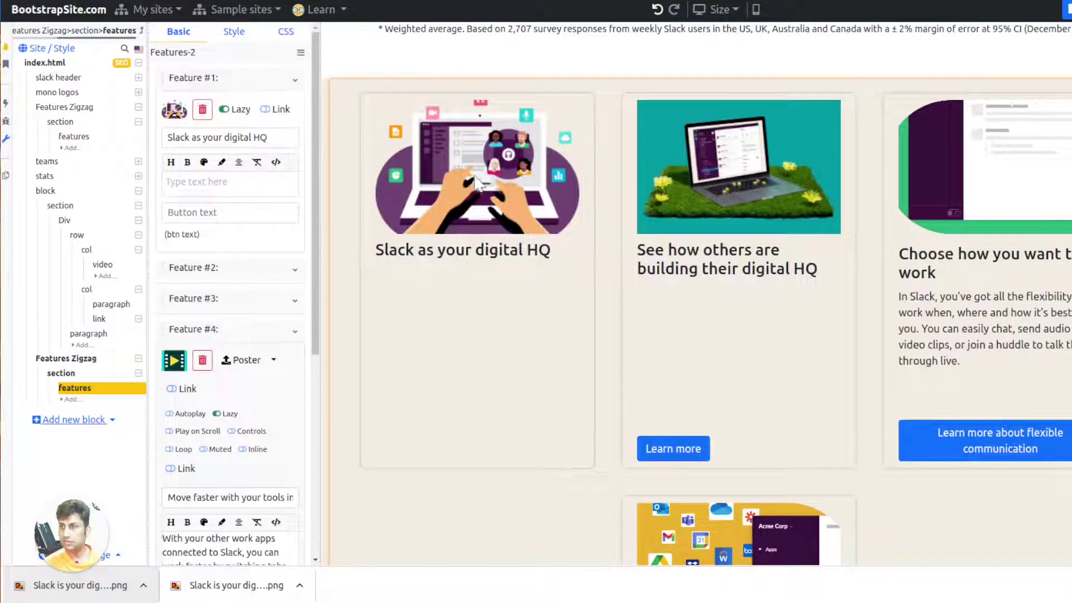
# Add a ".feature-row:first-child" rule with "background: purple;" to the features element's advanced CSS
pyautogui.click(285, 32)
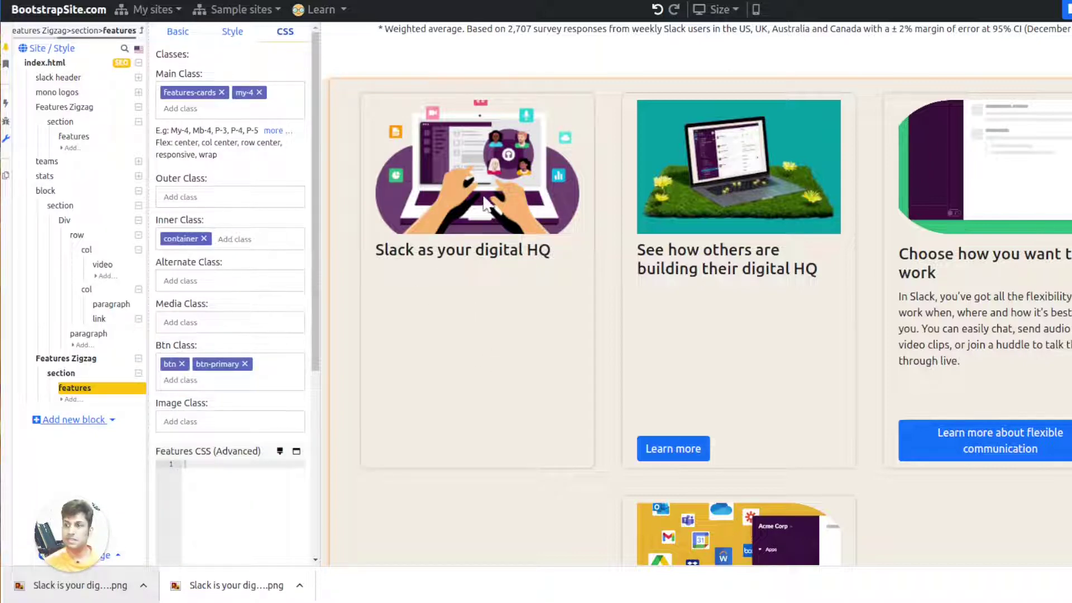
pyautogui.scroll(-2, 230, 490)
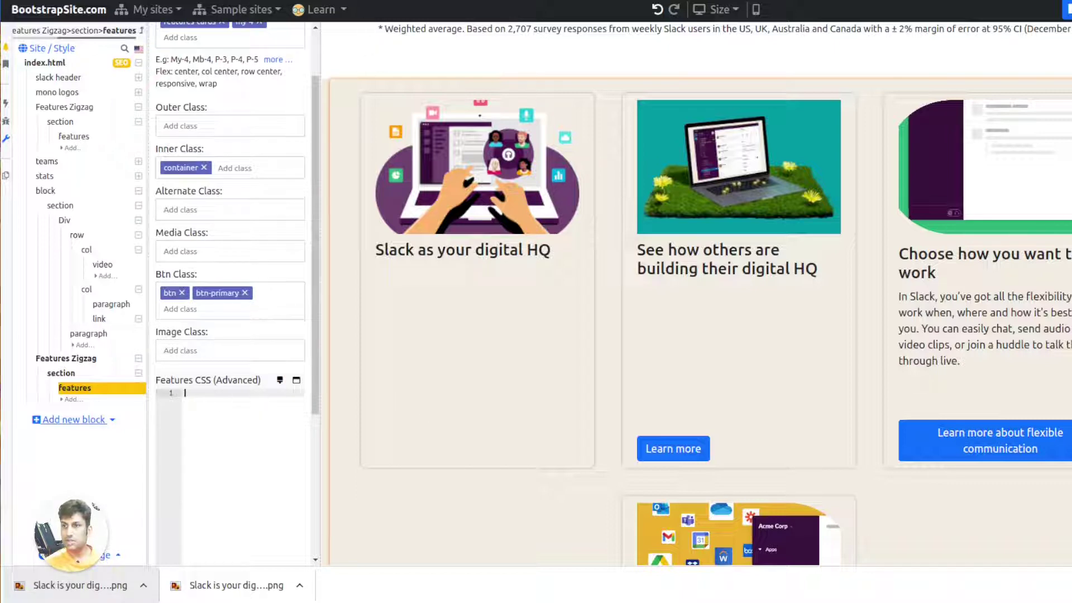
pyautogui.write('.feature')
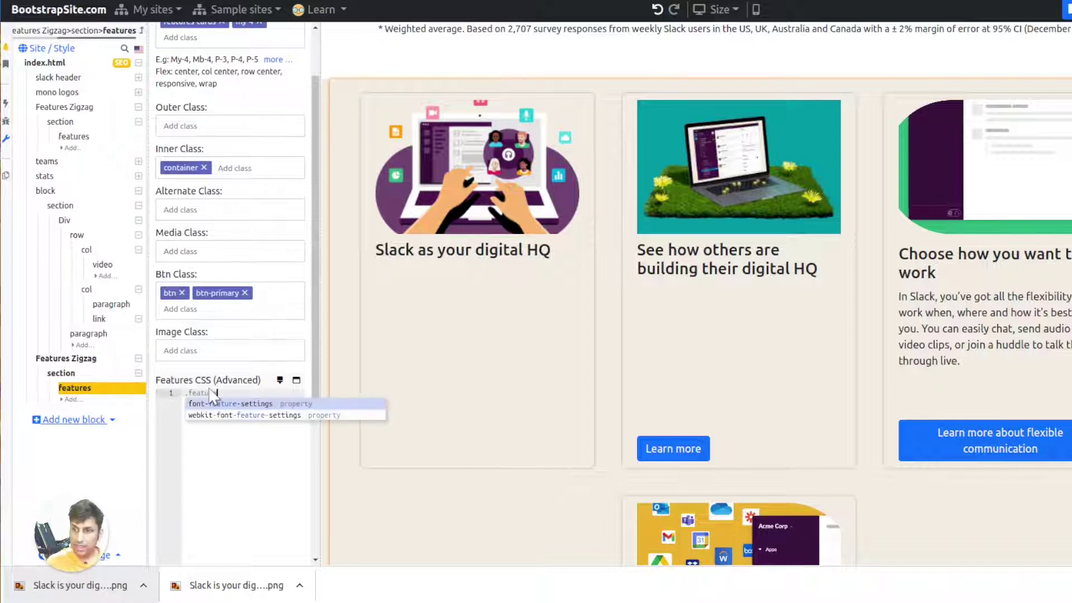
pyautogui.write('s-rwo')
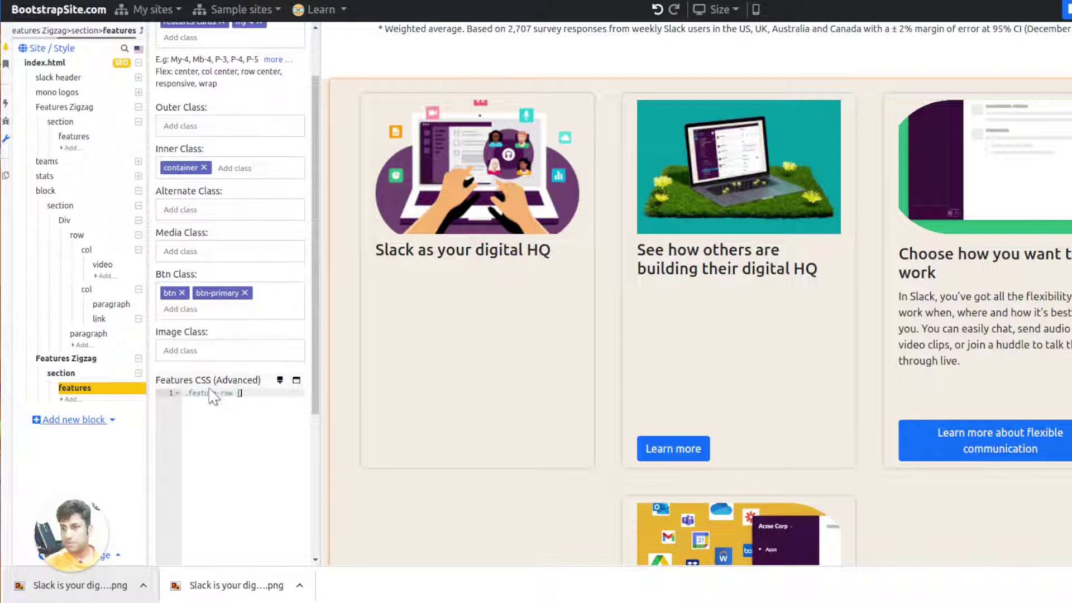
pyautogui.write(':first-c')
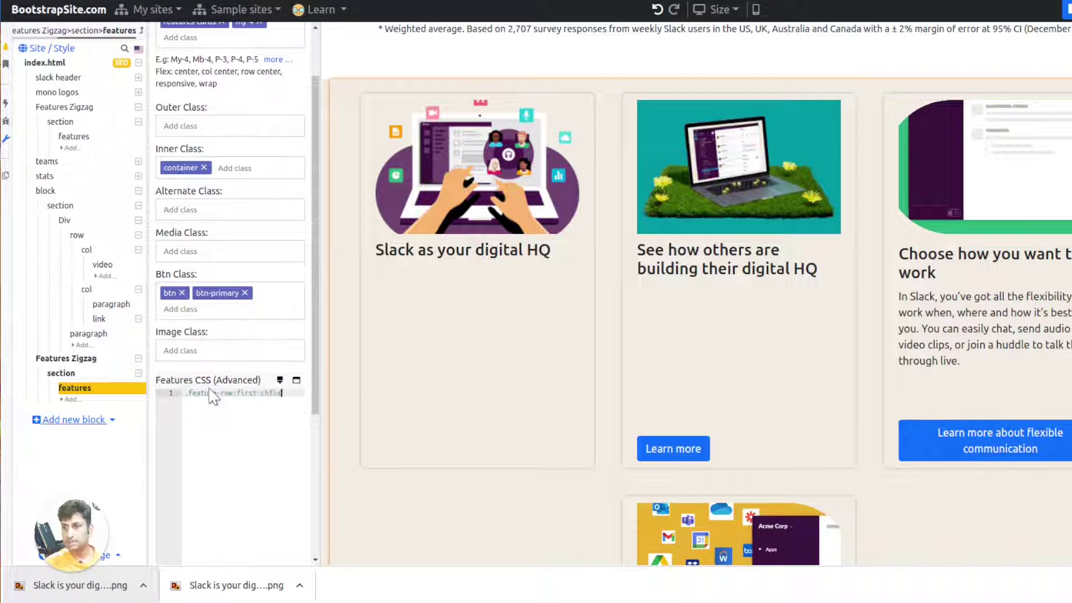
pyautogui.write('hild {')
pyautogui.press('Return')
pyautogui.write('background:')
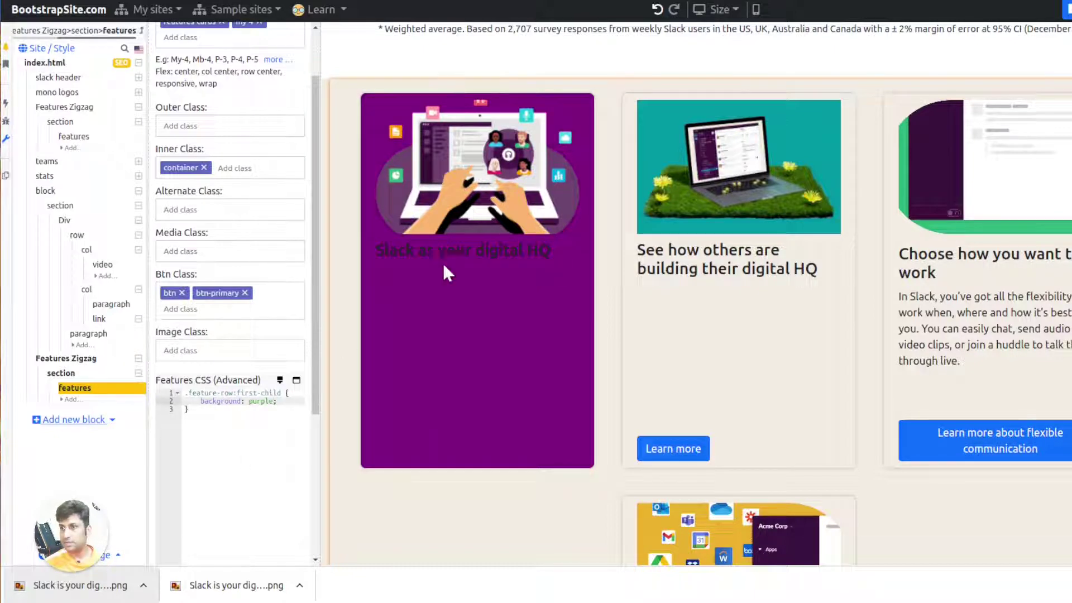
pyautogui.write(' purple')
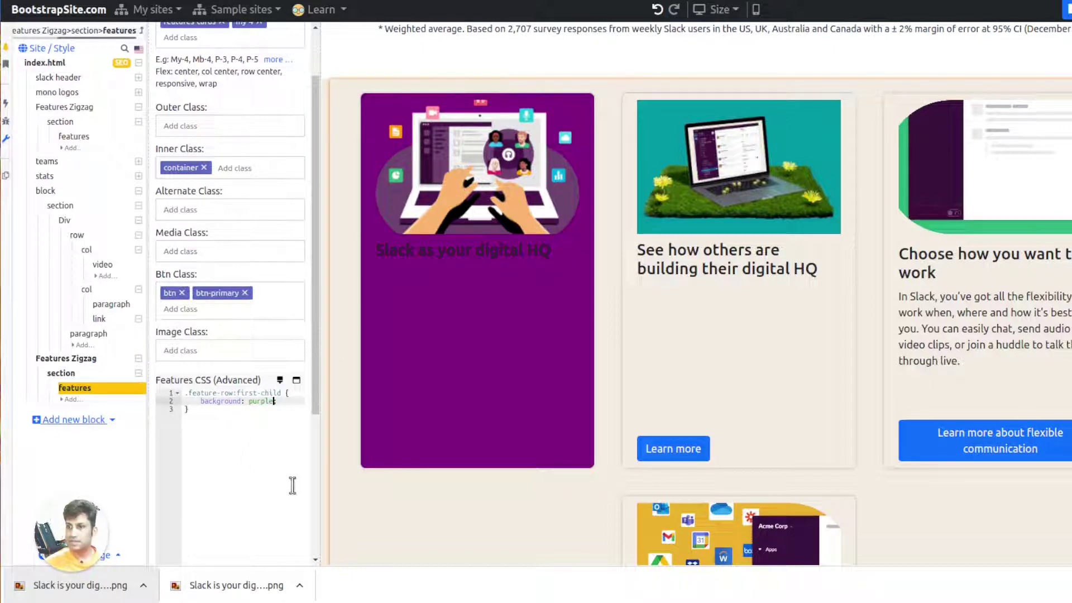
pyautogui.write(';')
# Nest a ".feature-img" rule with "order:1;" inside the first-child rule to put the card's image below its title
pyautogui.press('Return')
pyautogui.write('img {')
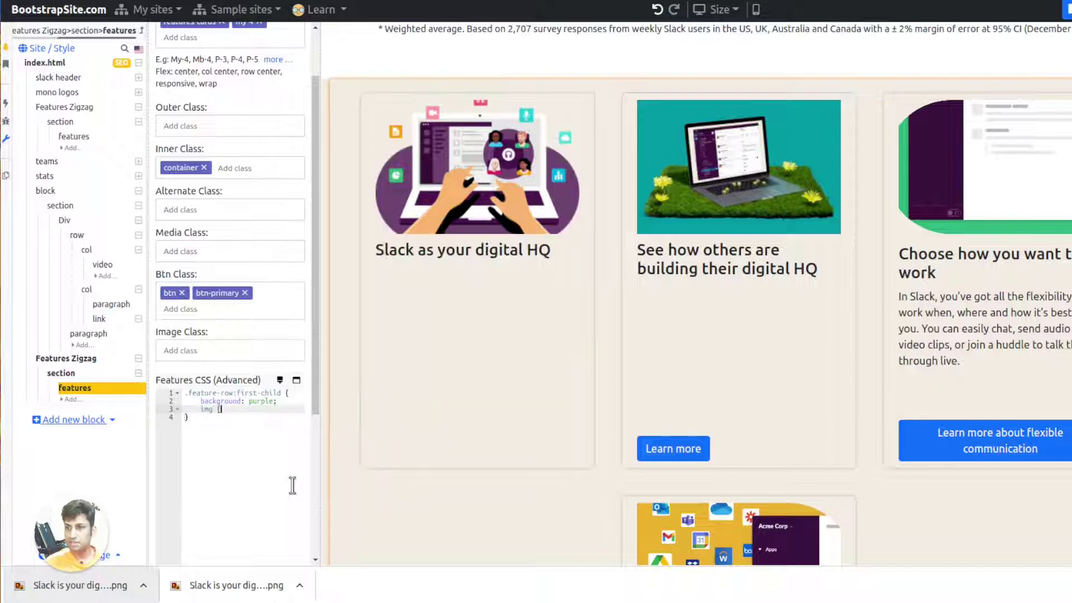
pyautogui.press('Return')
pyautogui.write('order:1;')
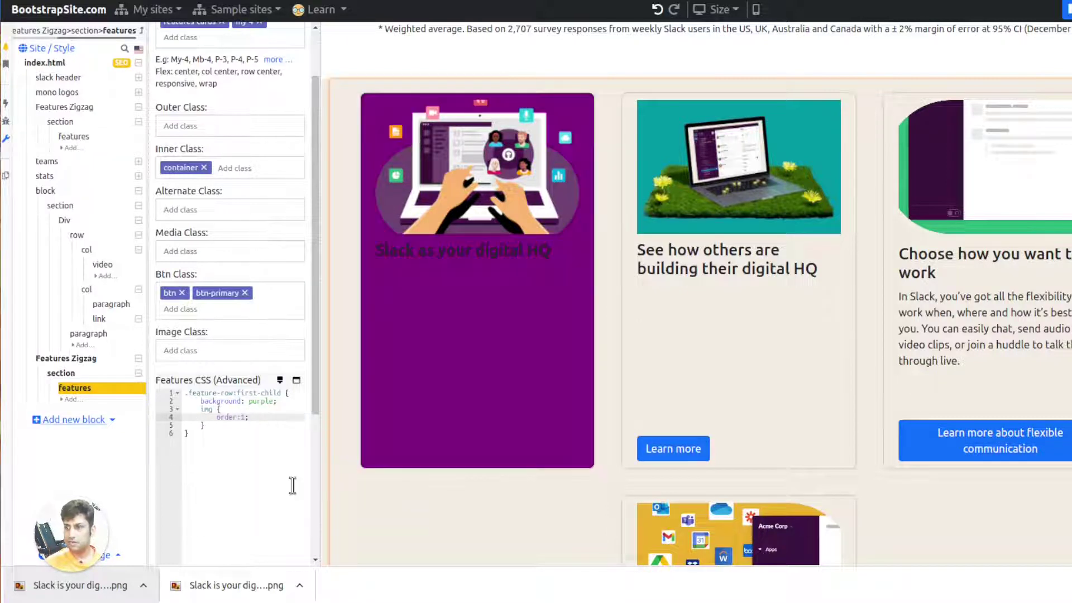
pyautogui.click(242, 406)
pyautogui.write('.feature-')
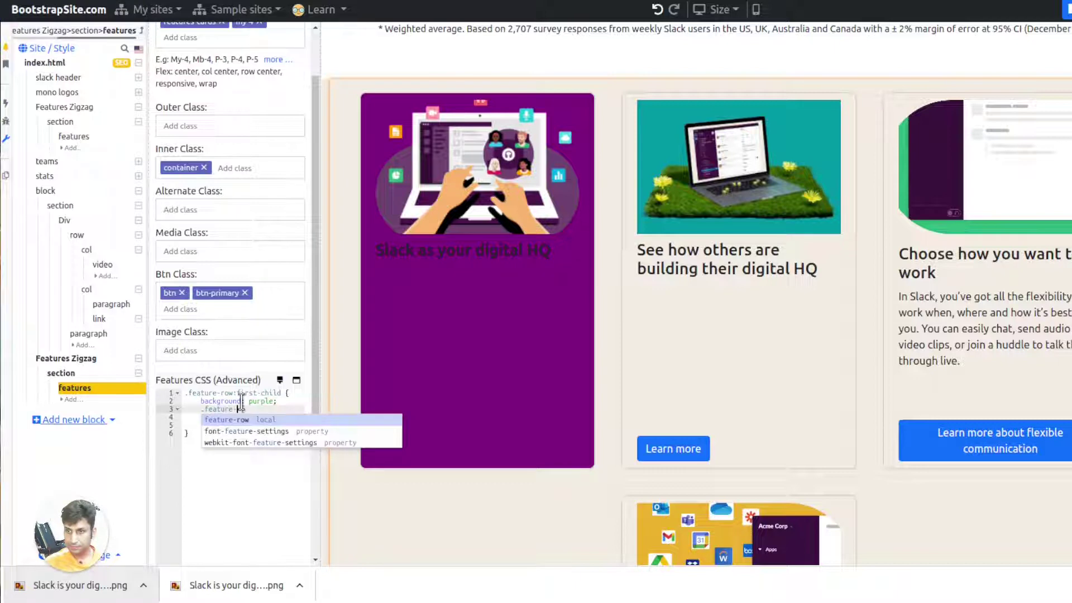
pyautogui.write('img {')
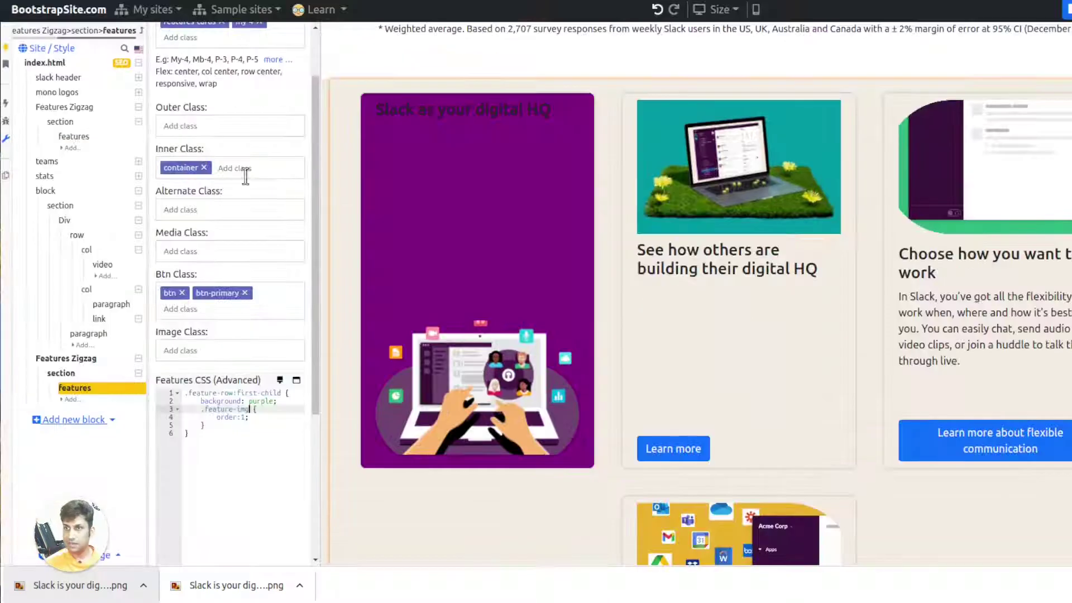
# Add "color: #fff;" above the background line in the first-child rule, leaving a blank line before the nested image rule
pyautogui.scroll(2, 245, 176)
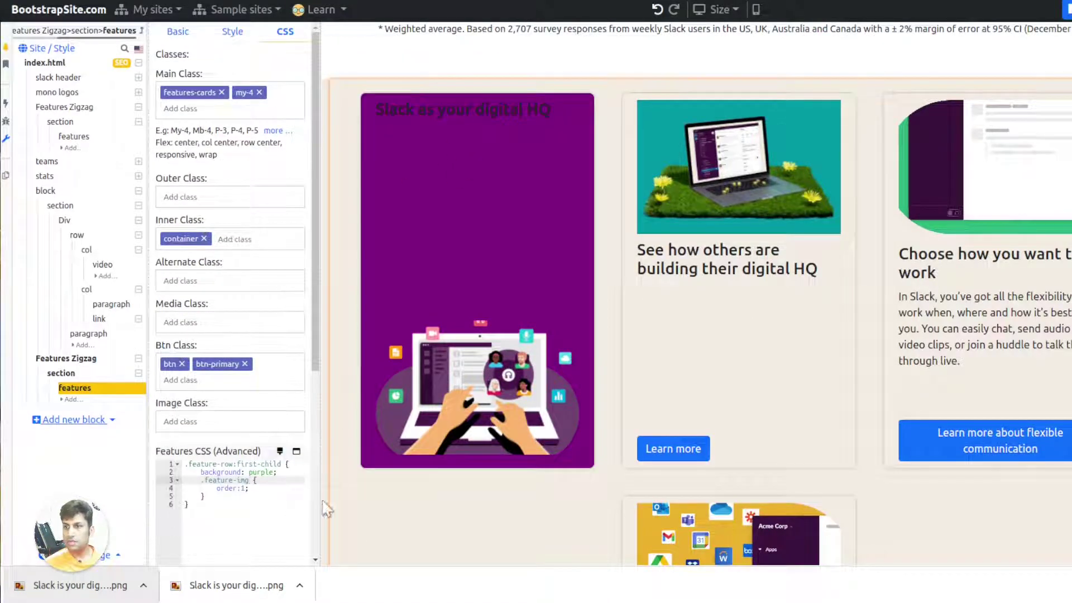
pyautogui.press('Up')
pyautogui.press('End')
pyautogui.press('Return')
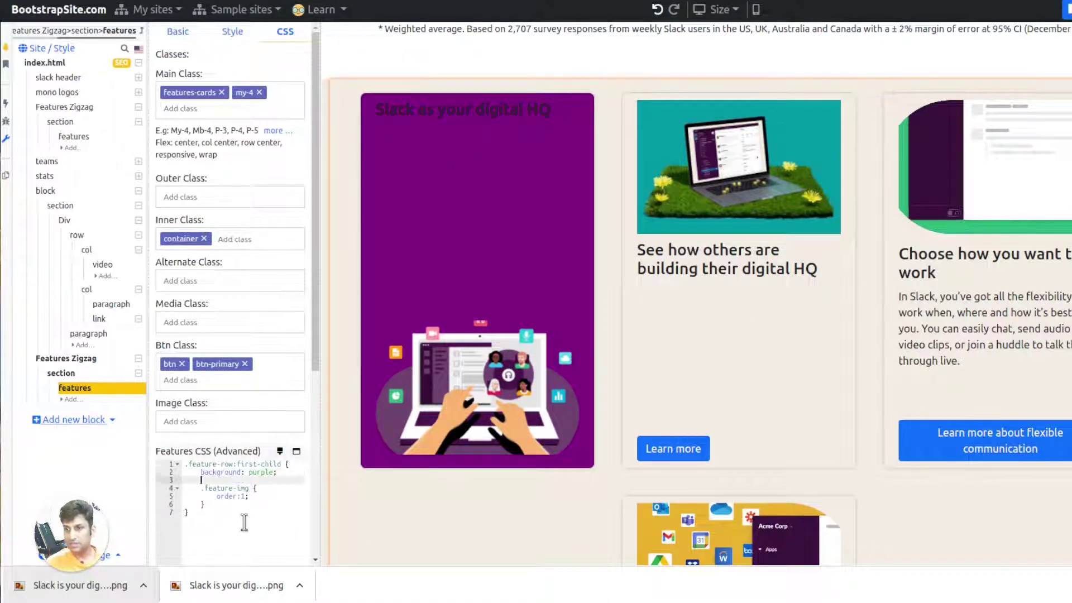
pyautogui.press('Up')
pyautogui.press('Return')
pyautogui.press('Up')
pyautogui.write('text')
pyautogui.press('BackSpace')
pyautogui.press('BackSpace')
pyautogui.press('BackSpace')
pyautogui.press('BackSpace')
pyautogui.write('co')
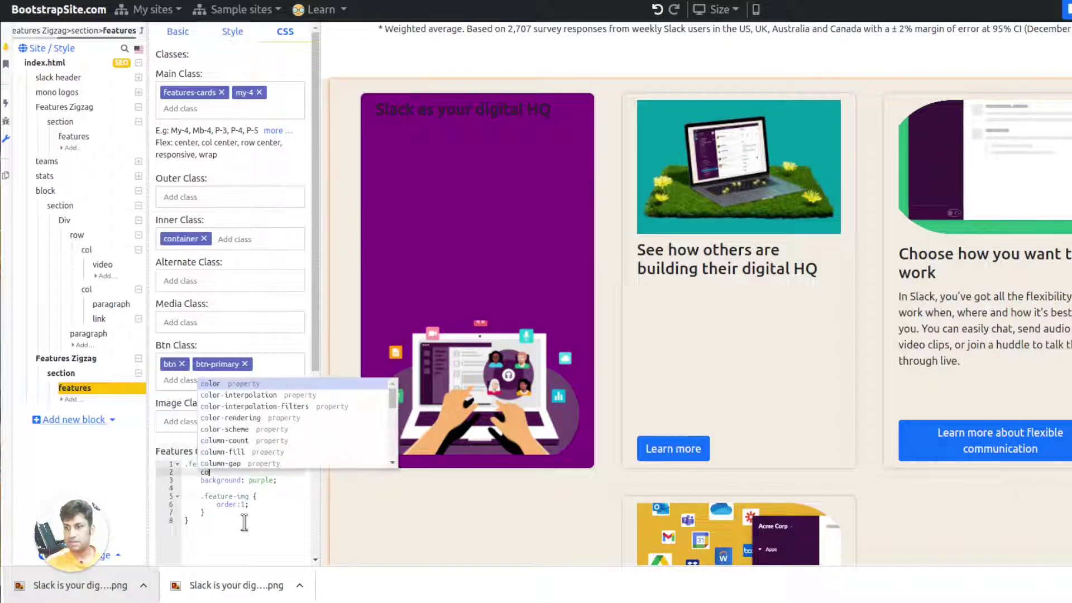
pyautogui.write('lor: #fff')
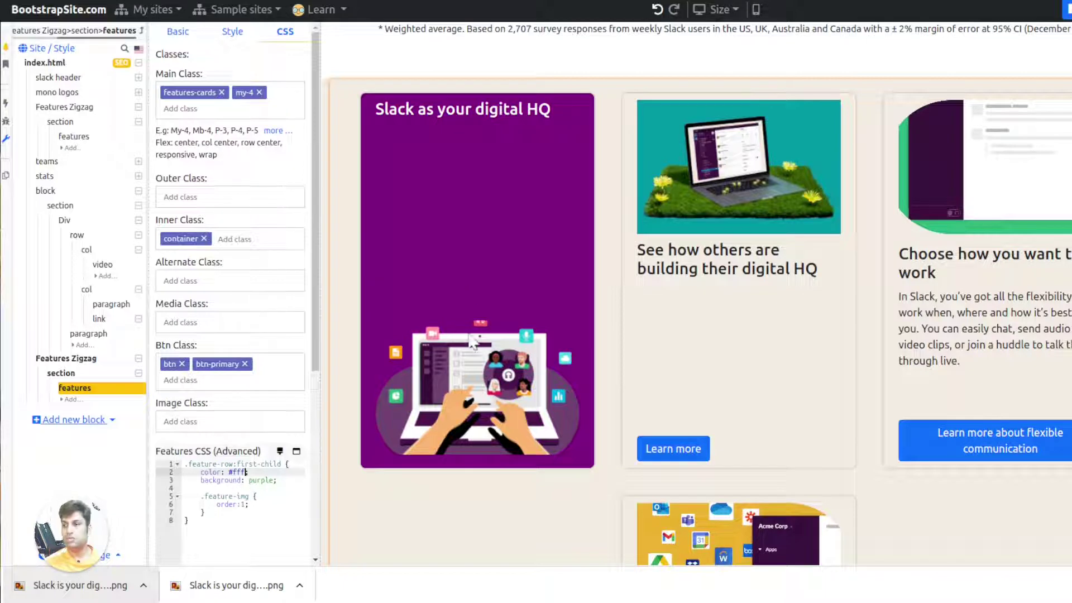
# Try "See All" from the Slack page's Collection card as the first feature's button text and clear the field again
pyautogui.hotkey('ctrl', 'Tab')
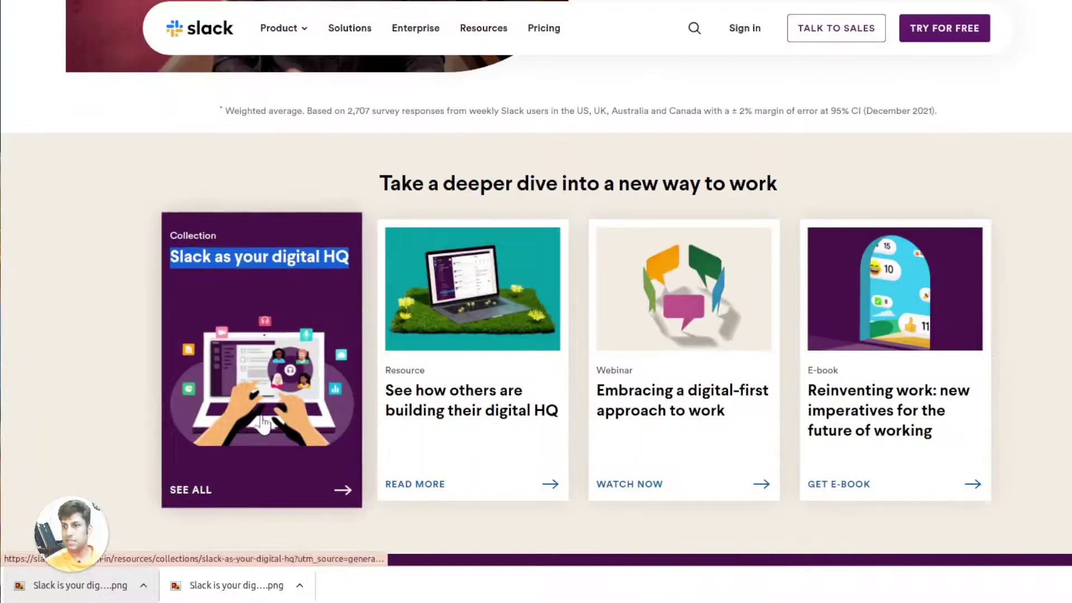
pyautogui.hotkey('ctrl', 'Tab')
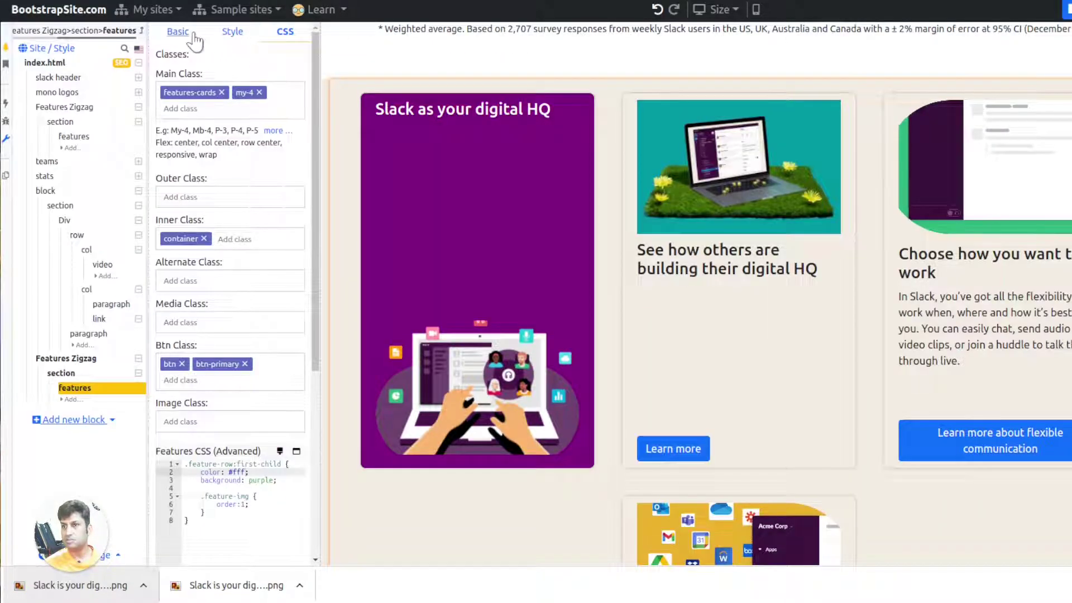
pyautogui.click(184, 32)
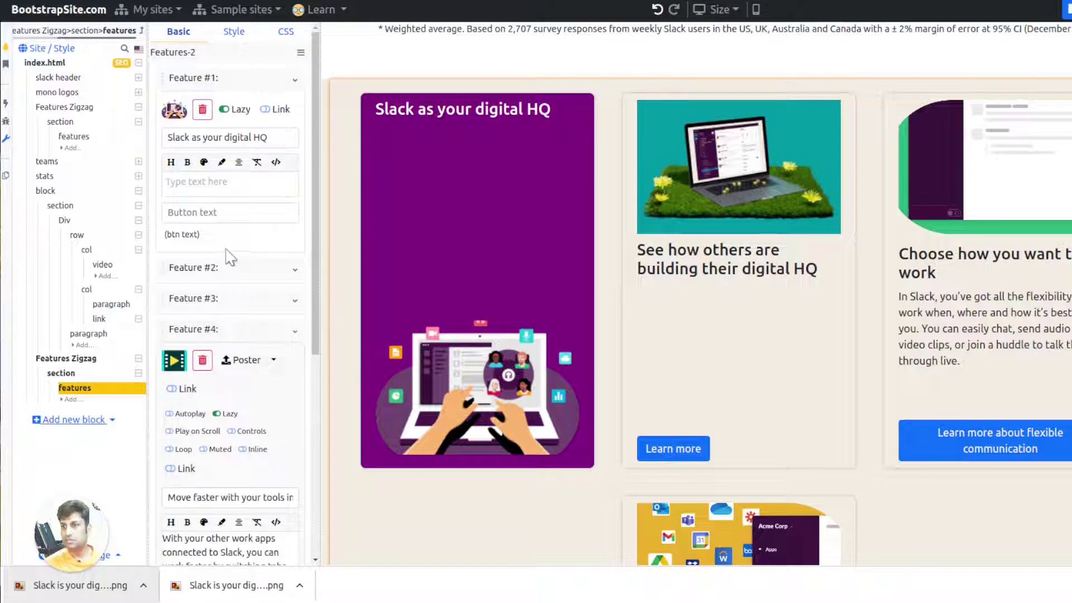
pyautogui.click(223, 221)
pyautogui.hotkey('ctrl', 'Tab')
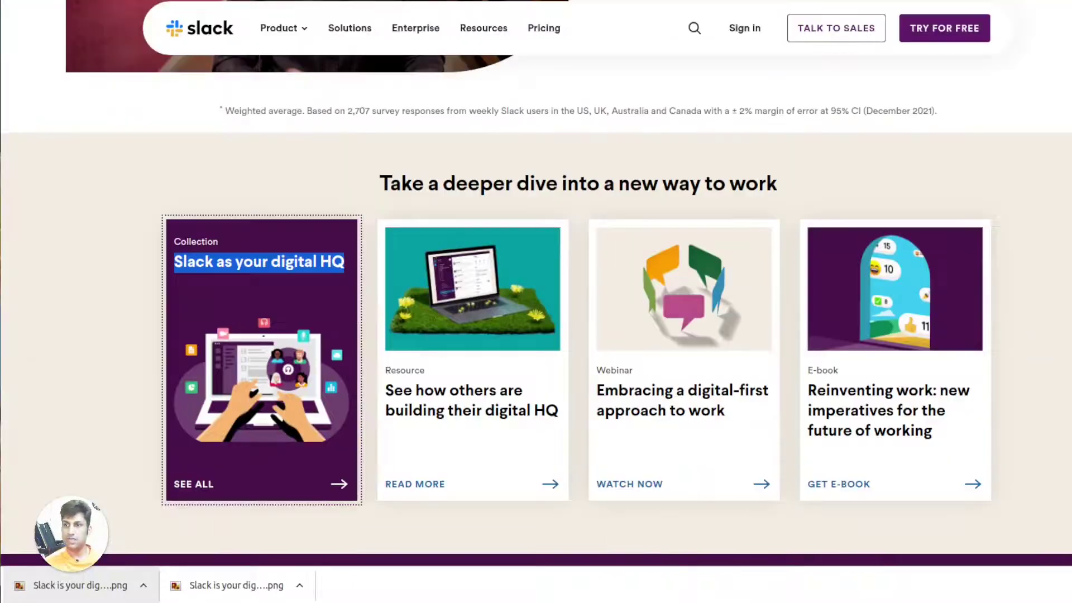
pyautogui.hotkey('ctrl', 'shift', 'Tab')
pyautogui.write('See All')
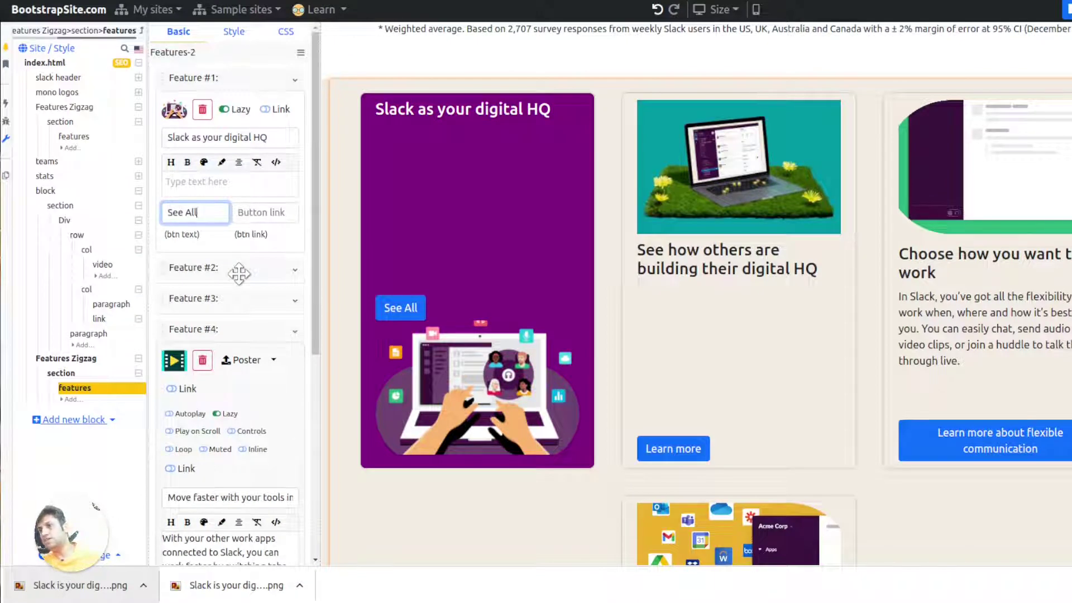
pyautogui.write('feature-row')
pyautogui.write('\\')
pyautogui.hotkey('ctrl', 'a')
pyautogui.press('BackSpace')
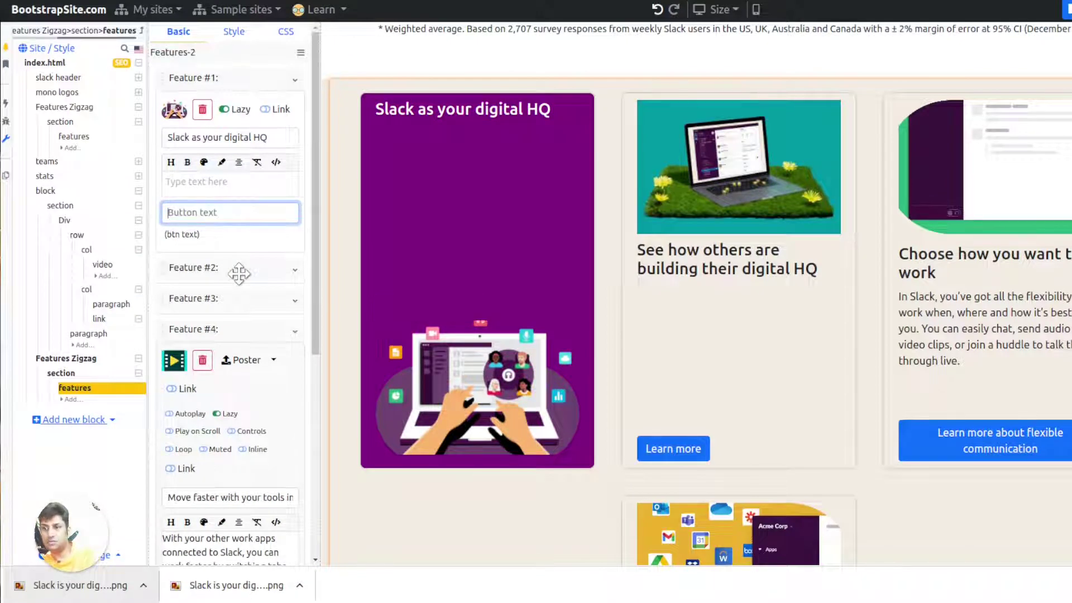
# Add the "bg-white" inner class to the features element and nest the first-child styles in a ".feature-inner" rule with "background: purple !important"
pyautogui.scroll(-3, 893, 277)
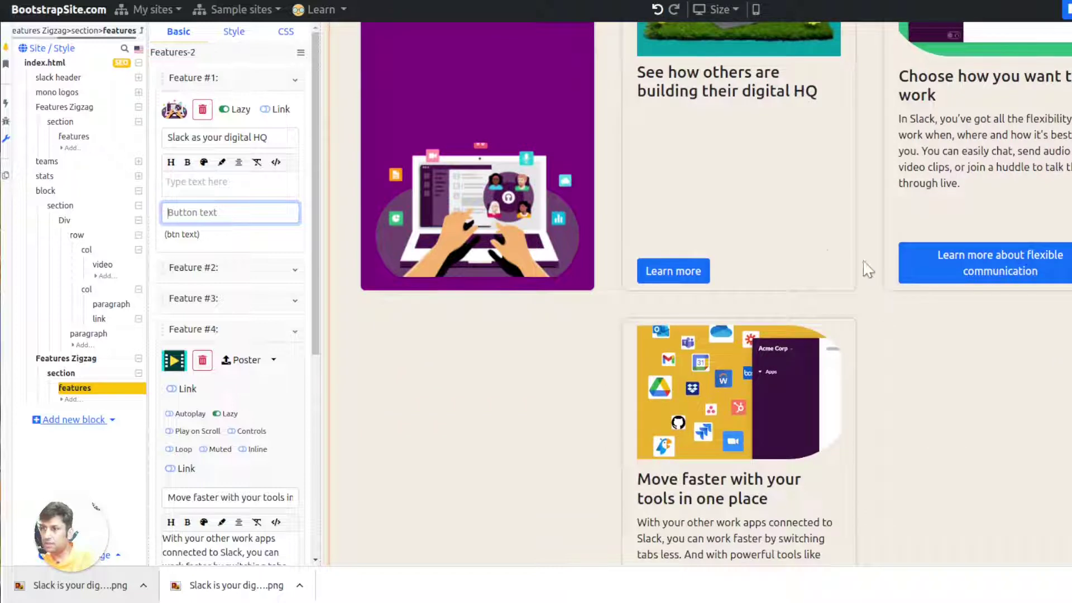
pyautogui.scroll(1, 868, 270)
pyautogui.hotkey('ctrl', 'Tab')
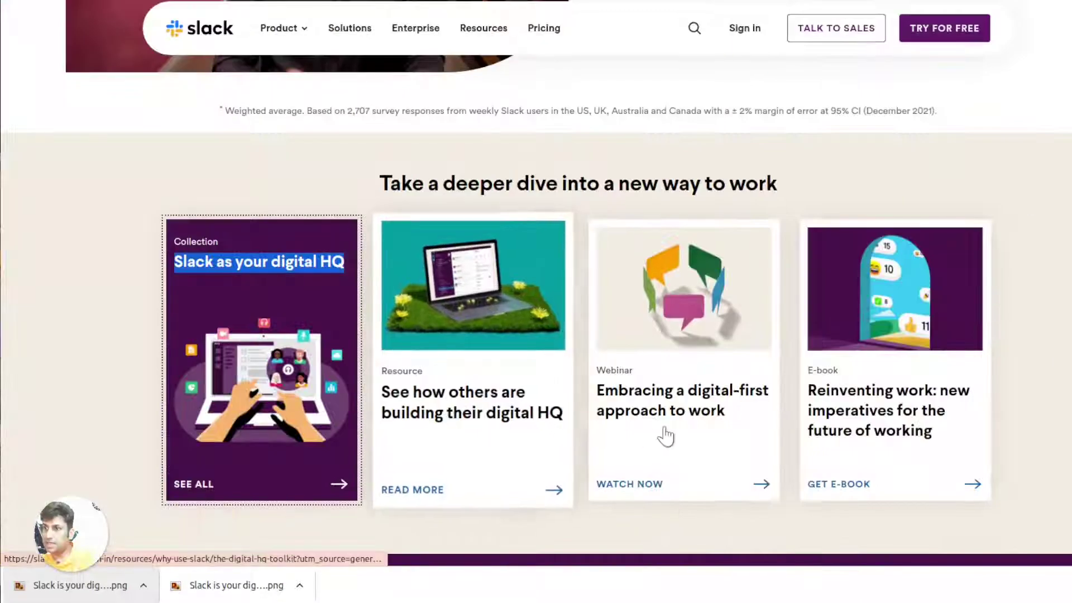
pyautogui.hotkey('ctrl', 'shift', 'Tab')
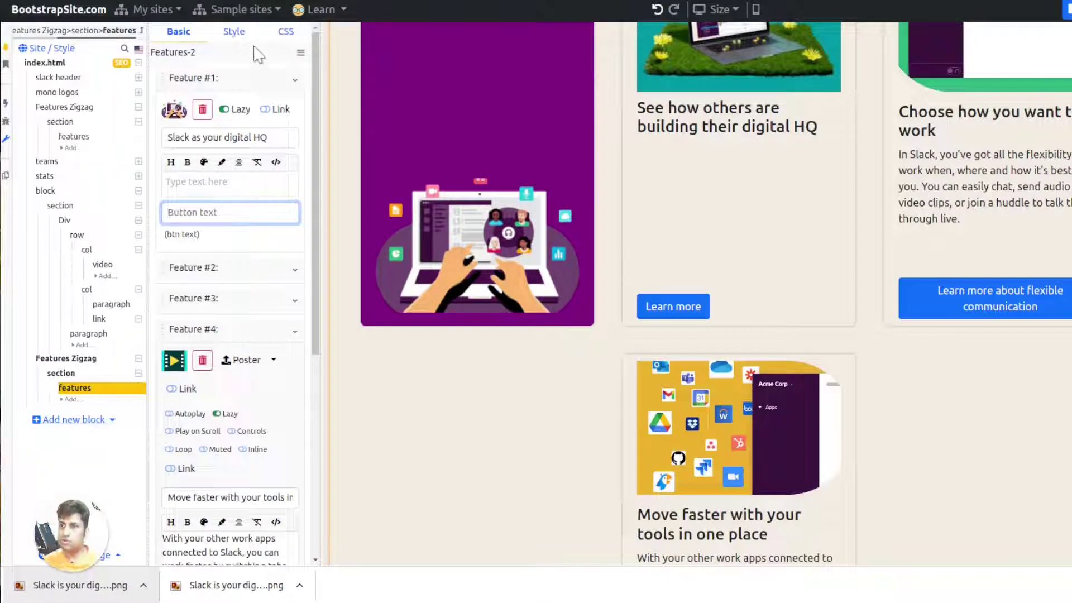
pyautogui.click(284, 33)
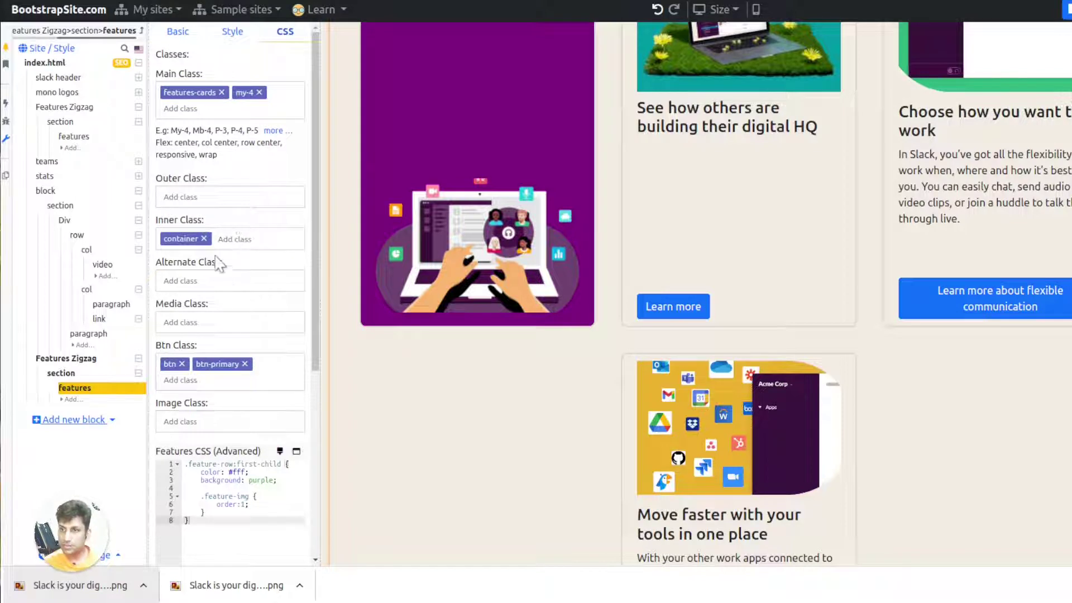
pyautogui.click(227, 238)
pyautogui.write('bg-white')
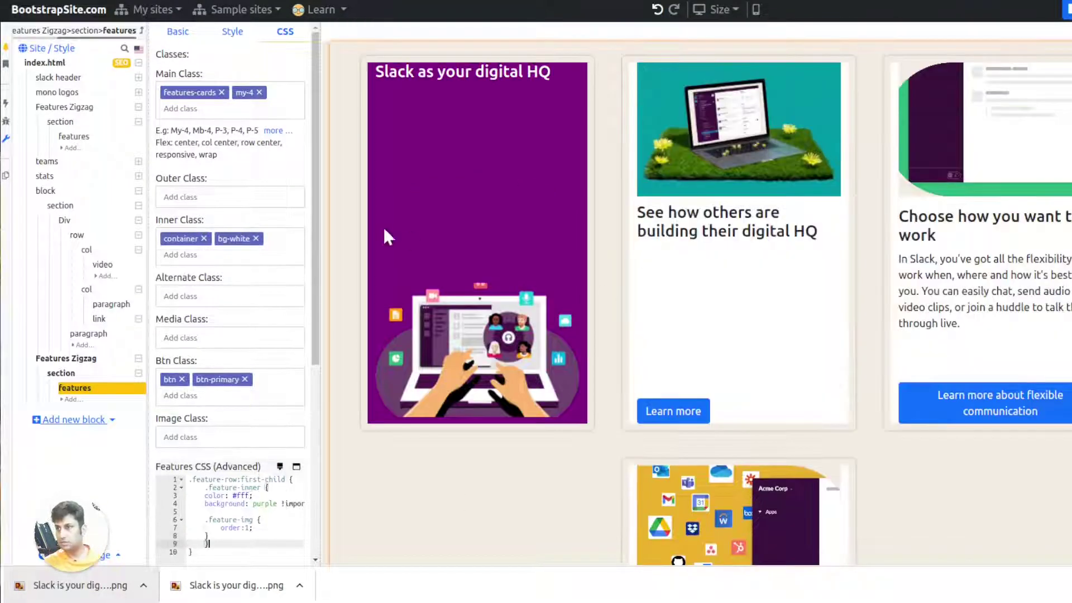
# Compare the styled cards with the Slack page's "Take a deeper dive" cards and examine the "Welcome to your new digital HQ." banner below them
pyautogui.scroll(-3, 823, 378)
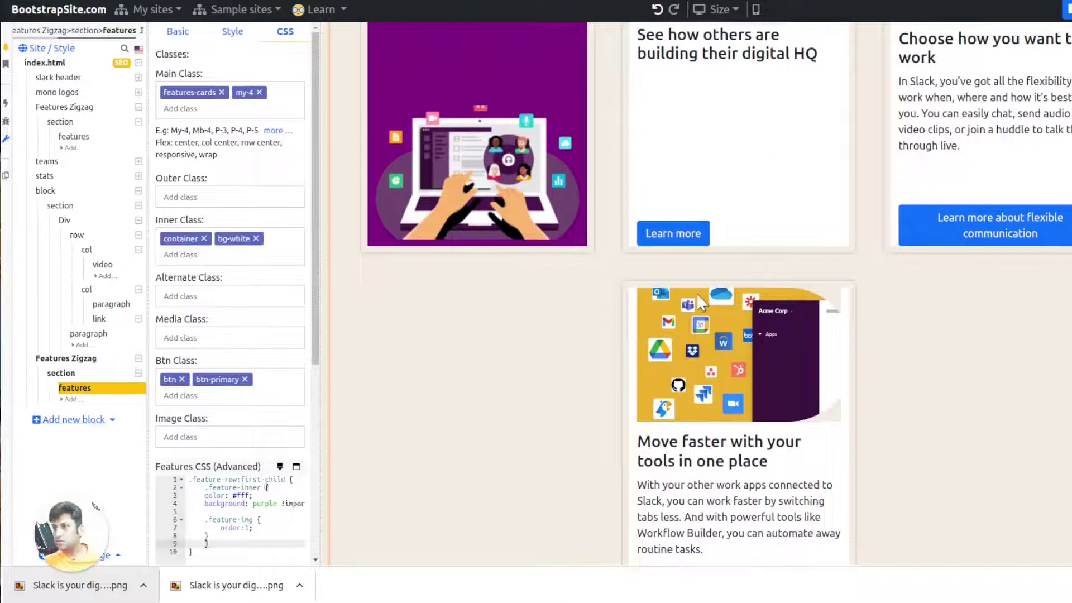
pyautogui.hotkey('ctrl', 'Tab')
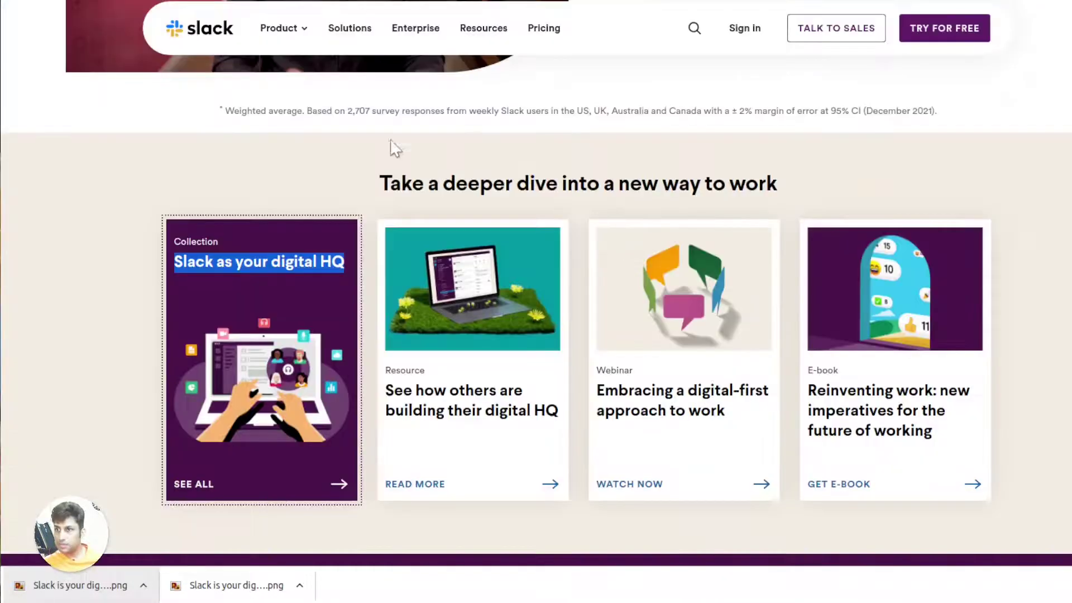
pyautogui.click(278, 192)
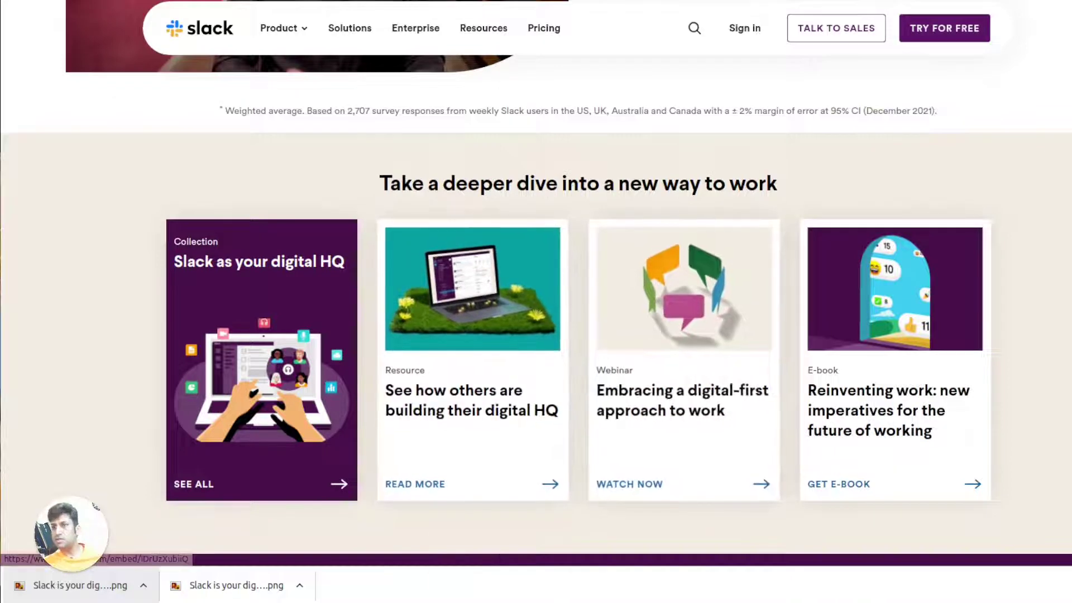
pyautogui.scroll(-3, 677, 373)
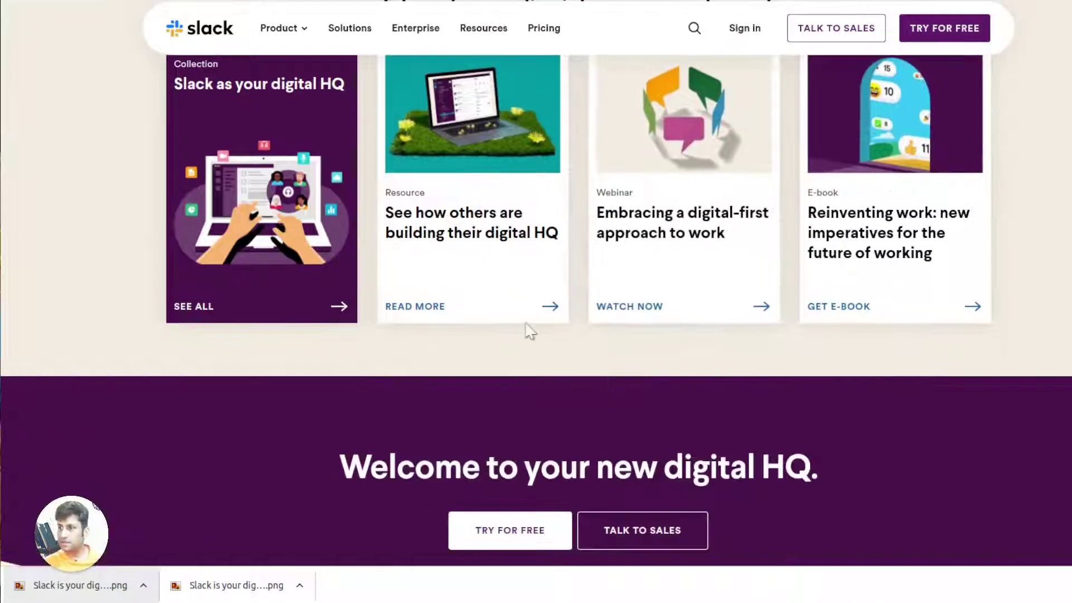
pyautogui.scroll(1, 689, 331)
pyautogui.scroll(2, 689, 331)
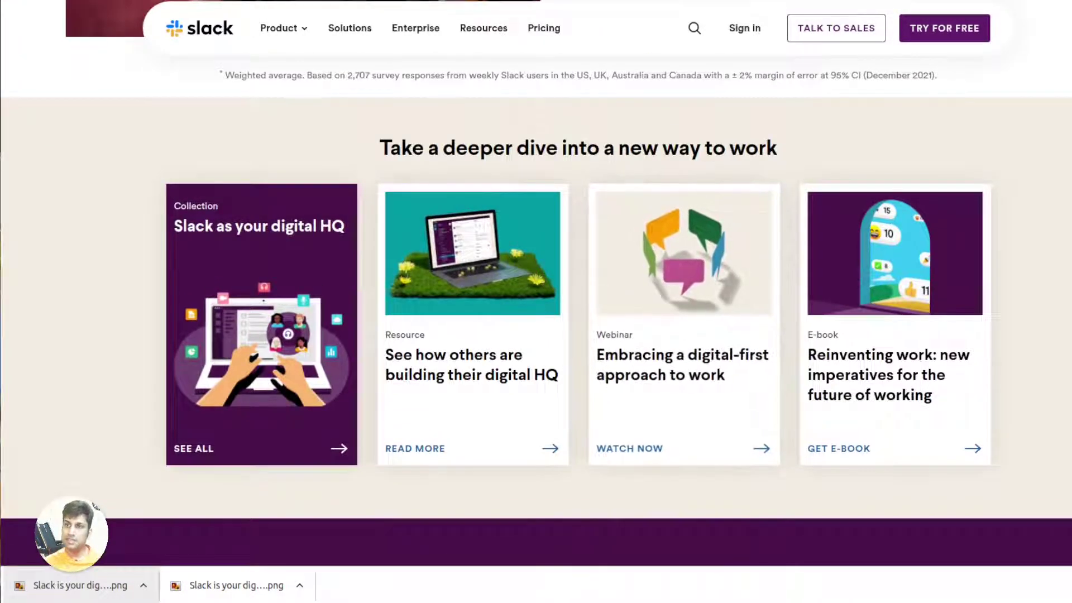
pyautogui.hotkey('ctrl', 'Tab')
pyautogui.scroll(3, 921, 379)
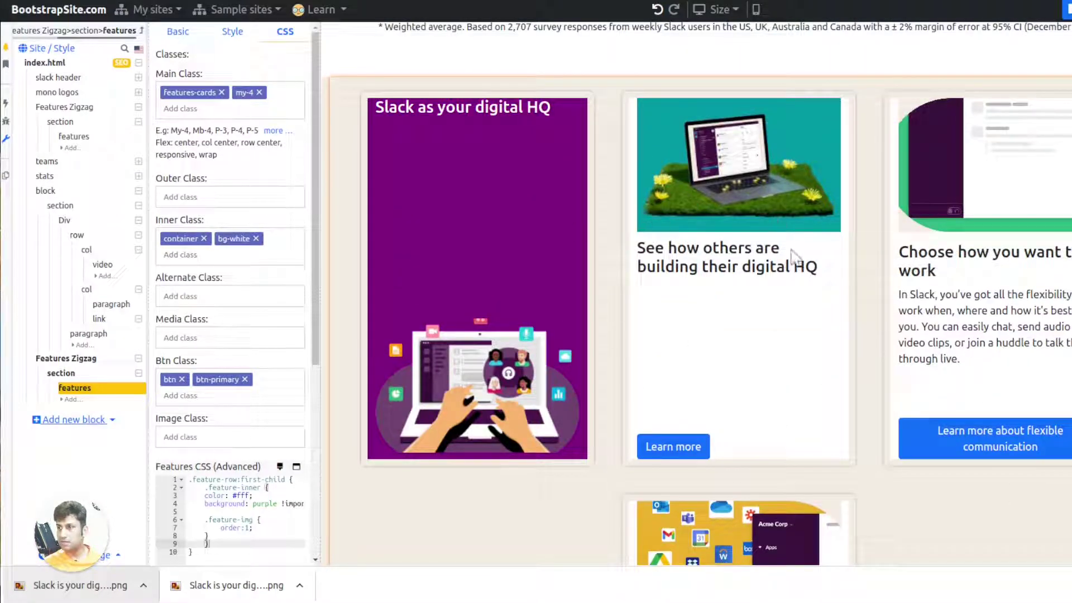
pyautogui.scroll(-5, 751, 301)
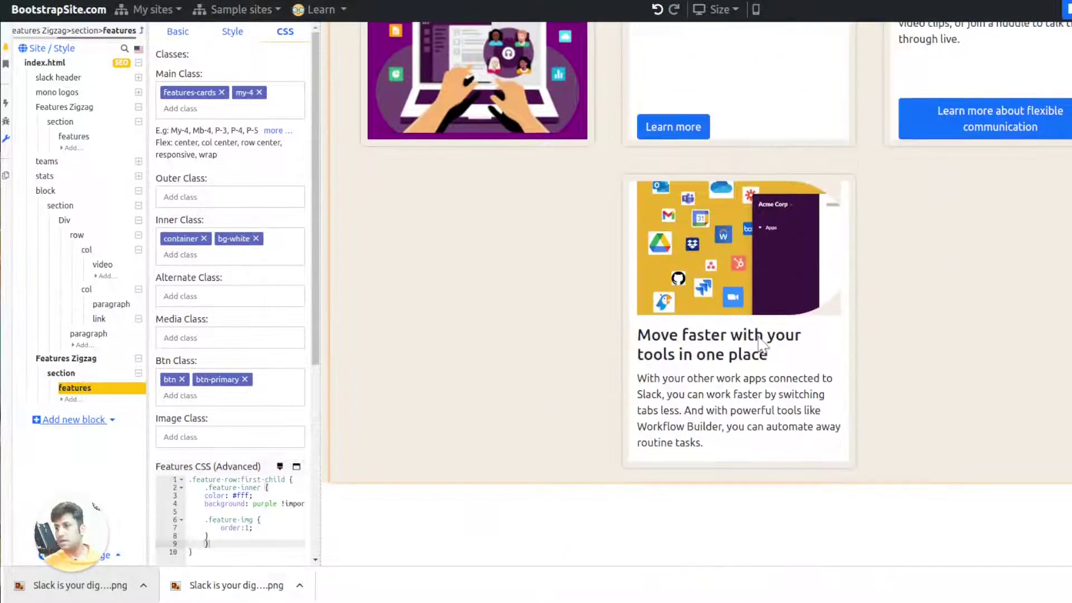
pyautogui.hotkey('ctrl', 'Tab')
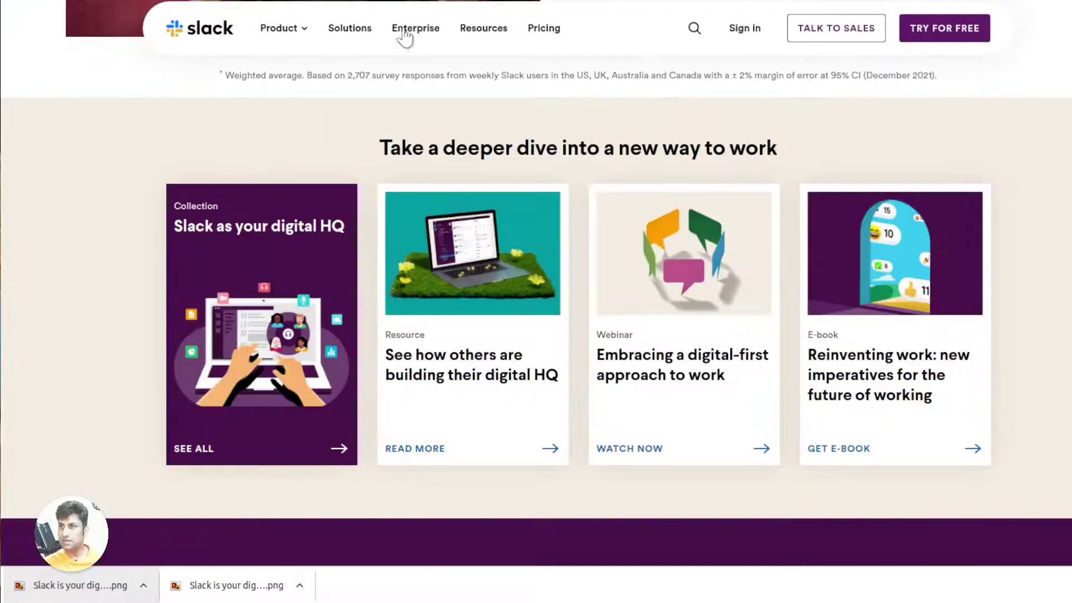
pyautogui.hotkey('ctrl', 'Tab')
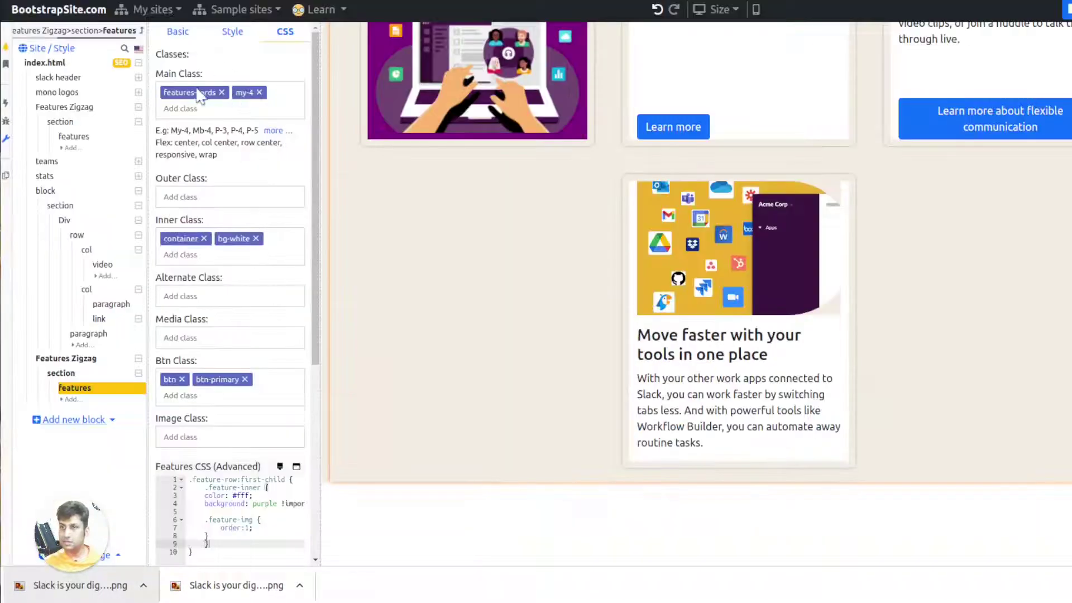
pyautogui.scroll(7, 911, 387)
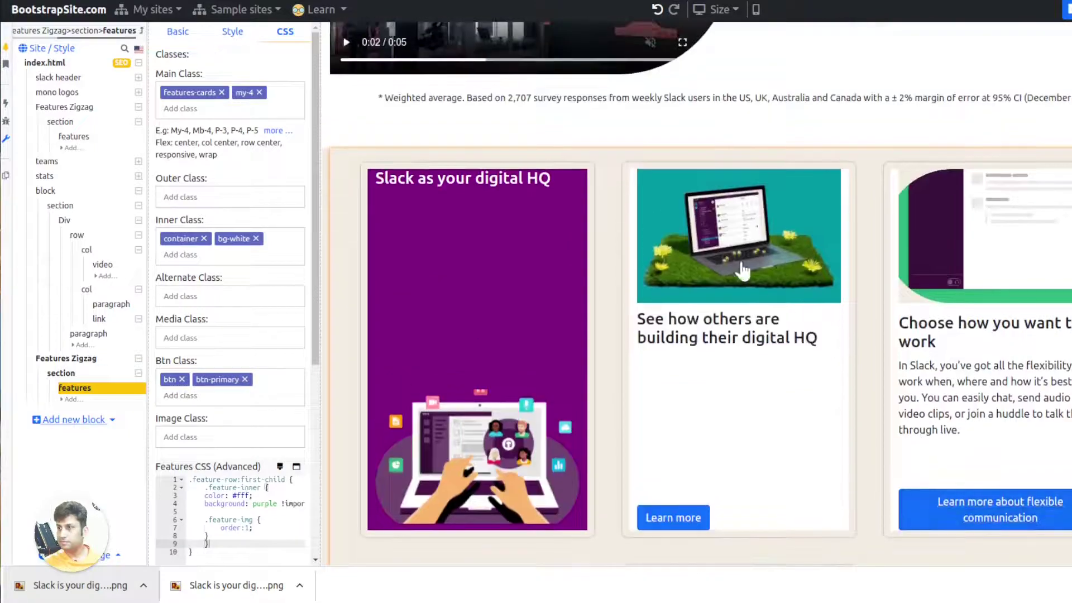
pyautogui.scroll(-7, 724, 402)
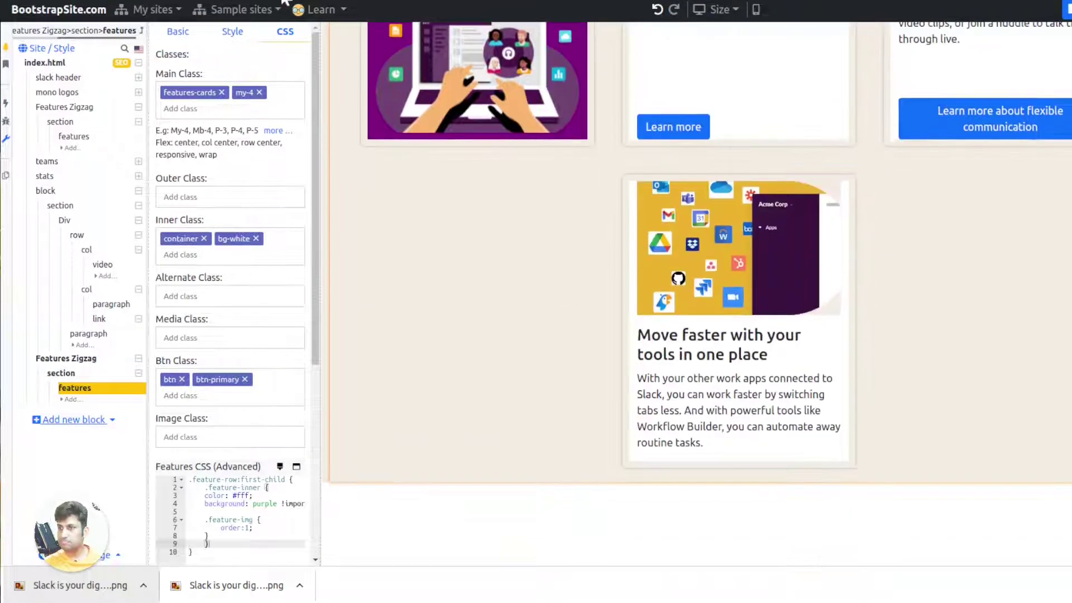
pyautogui.hotkey('ctrl', 'Tab')
pyautogui.scroll(-4, 637, 383)
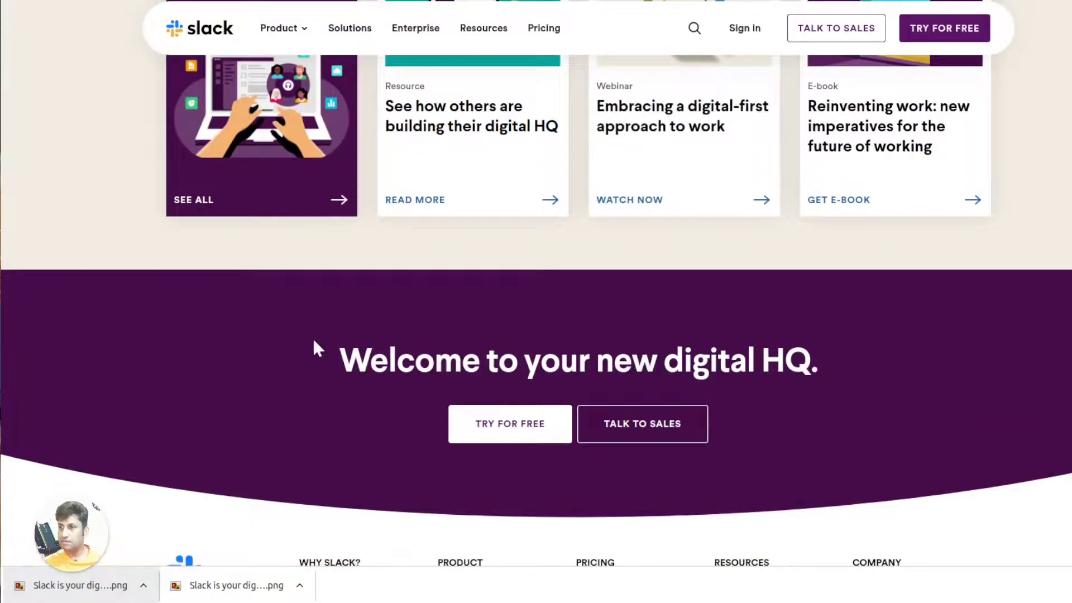
pyautogui.moveTo(313, 347); pyautogui.dragTo(907, 377)
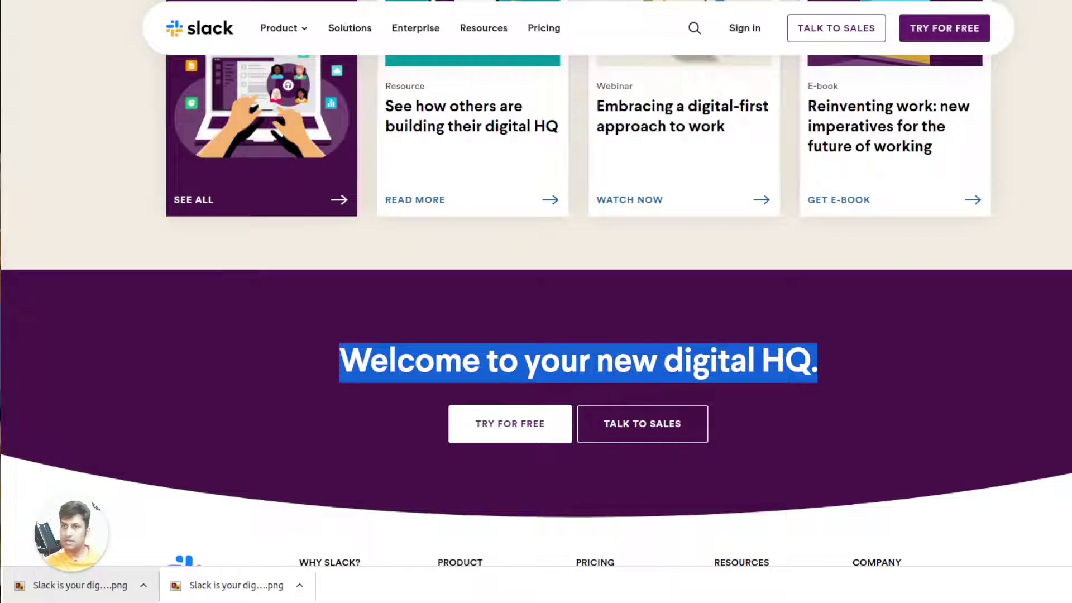
pyautogui.hotkey('ctrl', 'Tab')
# Remove "bg-white" from the features element's inner class and add it as the outer class instead
pyautogui.scroll(6, 586, 510)
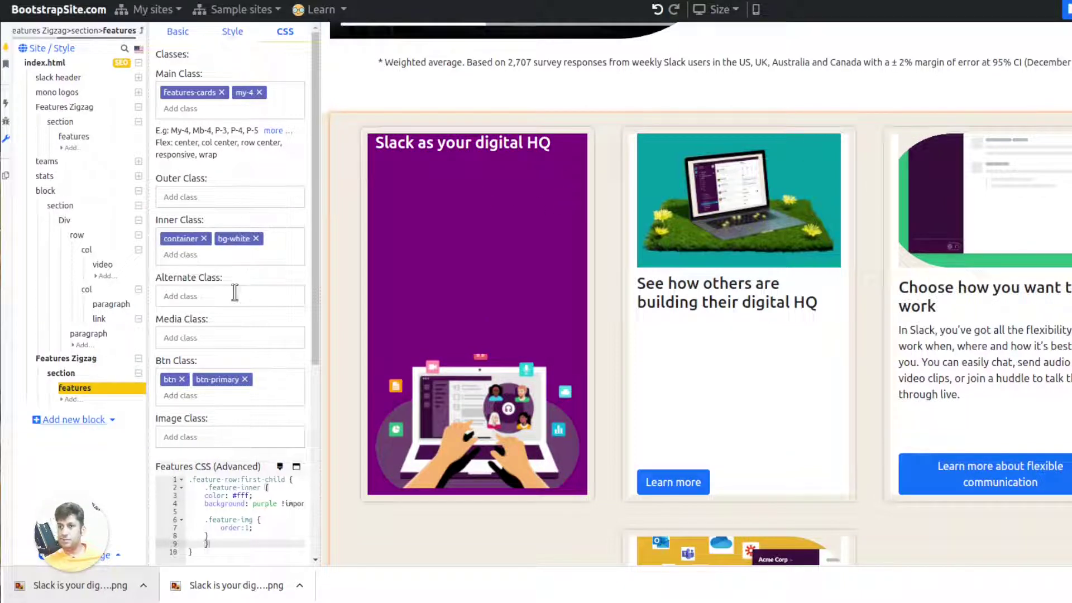
pyautogui.rightClick(746, 473)
pyautogui.press('Escape')
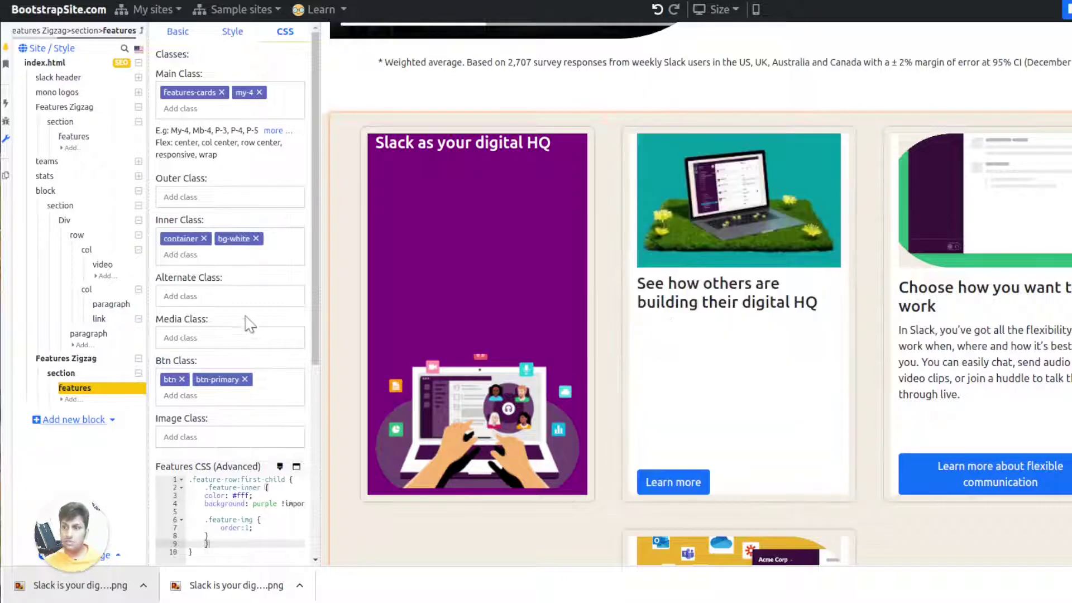
pyautogui.click(255, 238)
pyautogui.click(227, 196)
pyautogui.write('bg-0')
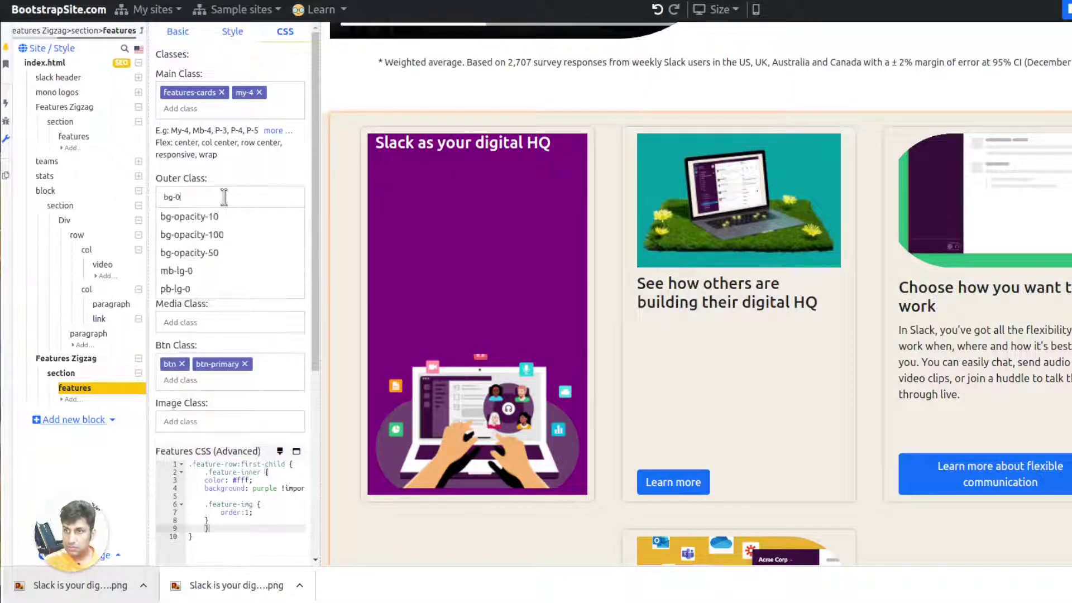
pyautogui.press('BackSpace')
pyautogui.write('white')
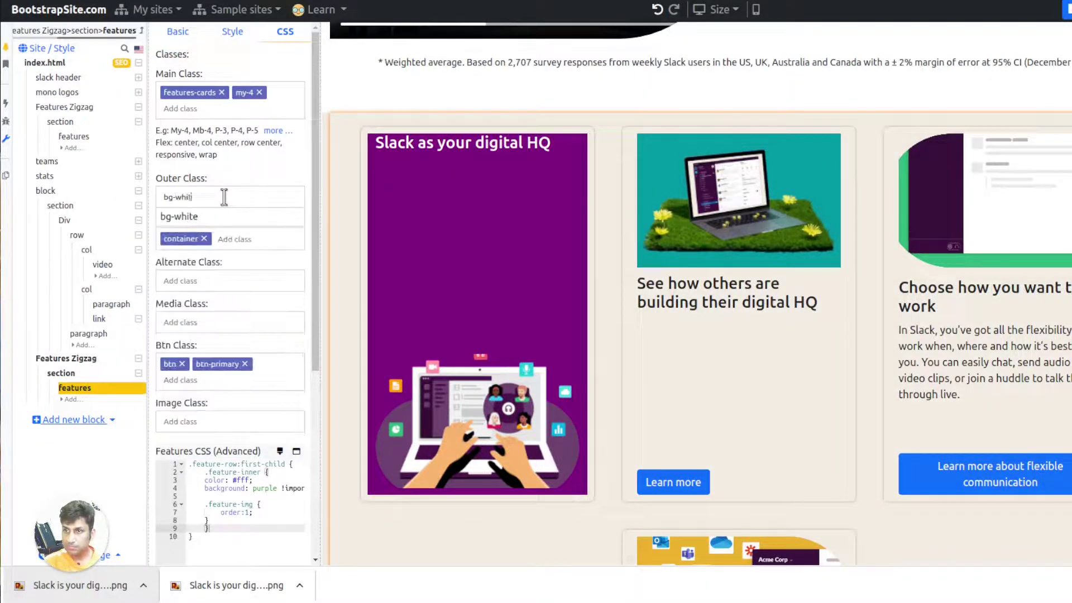
pyautogui.press('Return')
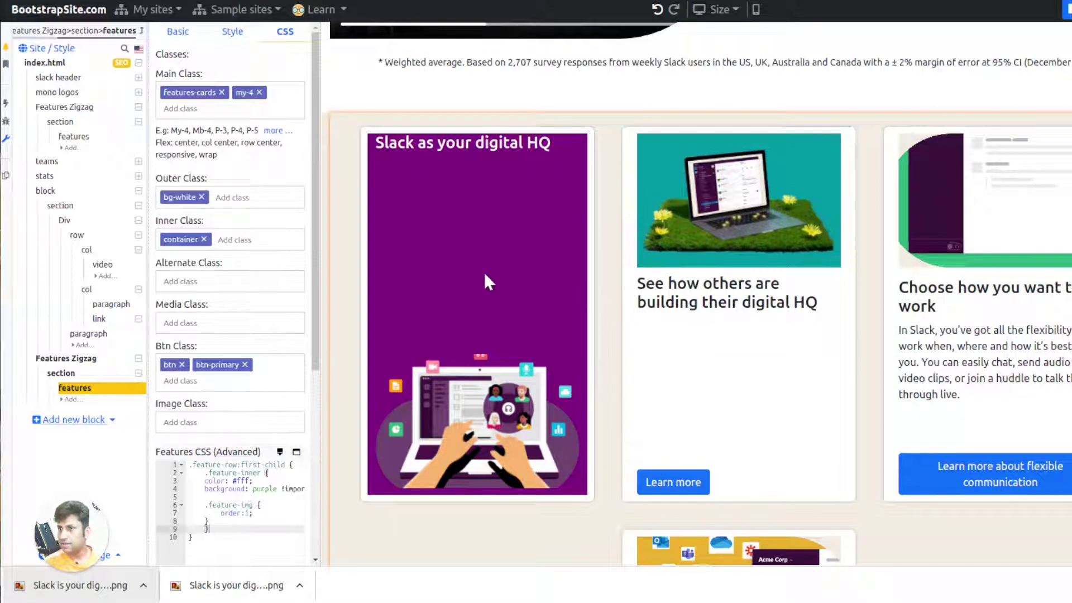
# Review the features element's advanced CSS and the resulting cards against the Slack page's card section, welcome banner and footer
pyautogui.click(293, 472)
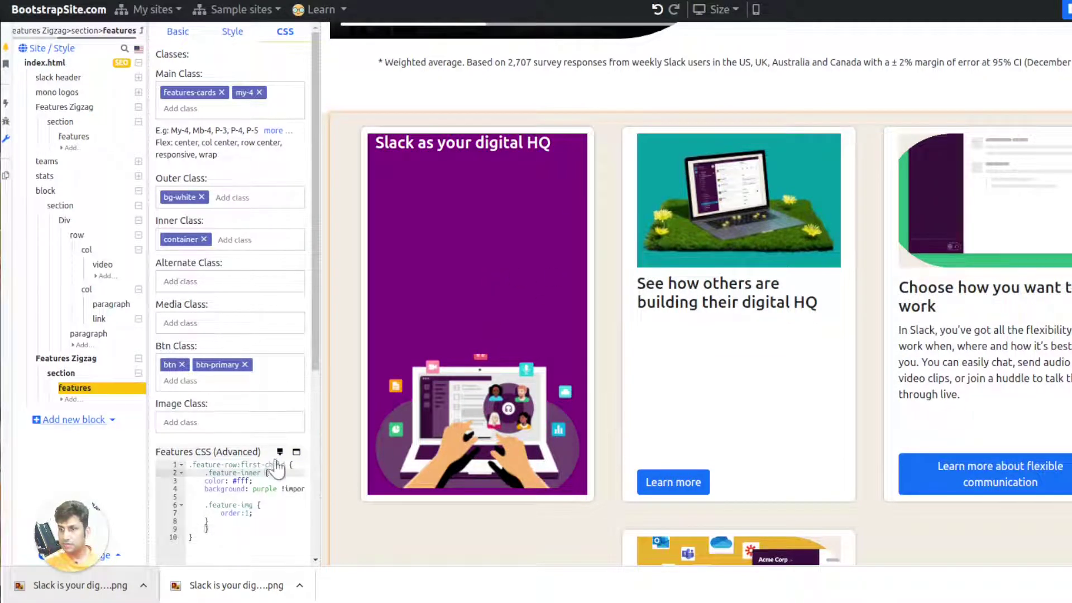
pyautogui.scroll(-1, 791, 229)
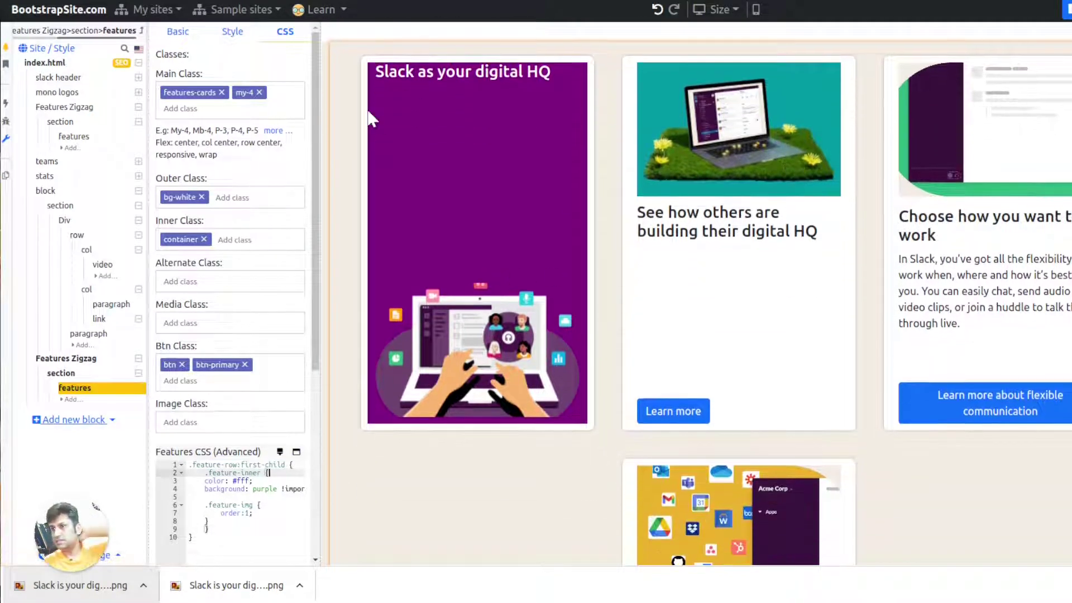
pyautogui.hotkey('ctrl', 'Tab')
pyautogui.scroll(5, 347, 216)
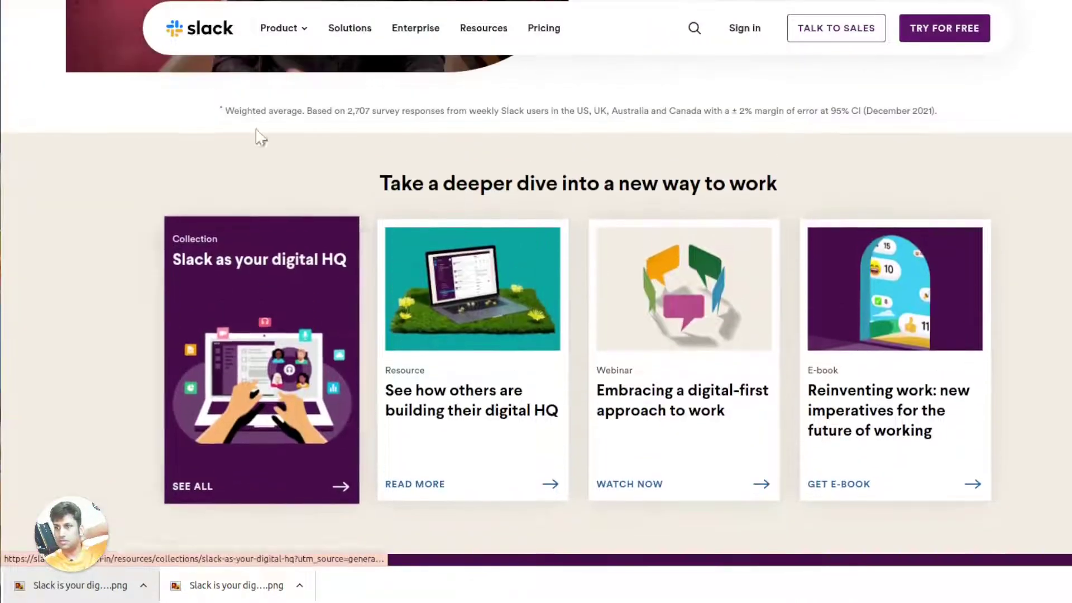
pyautogui.hotkey('ctrl', 'shift', 'Tab')
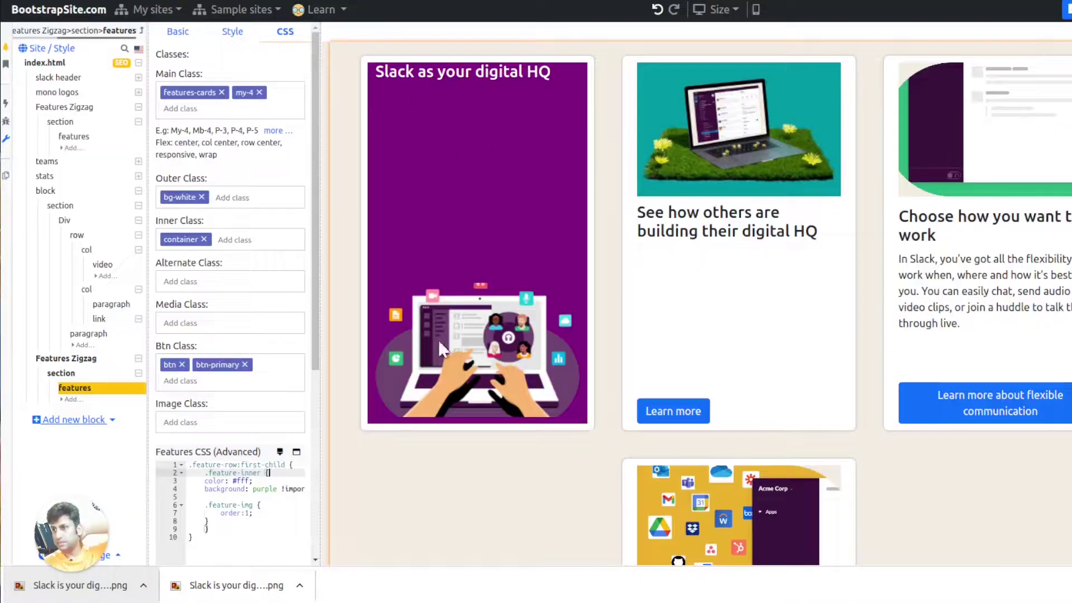
pyautogui.scroll(-1, 222, 445)
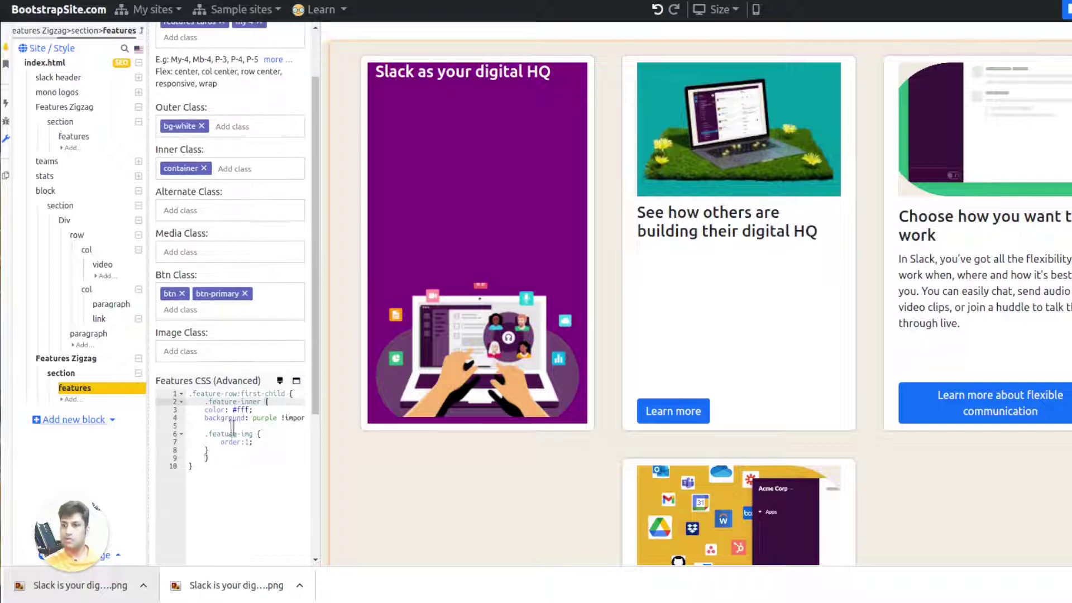
pyautogui.moveTo(252, 472); pyautogui.dragTo(171, 384)
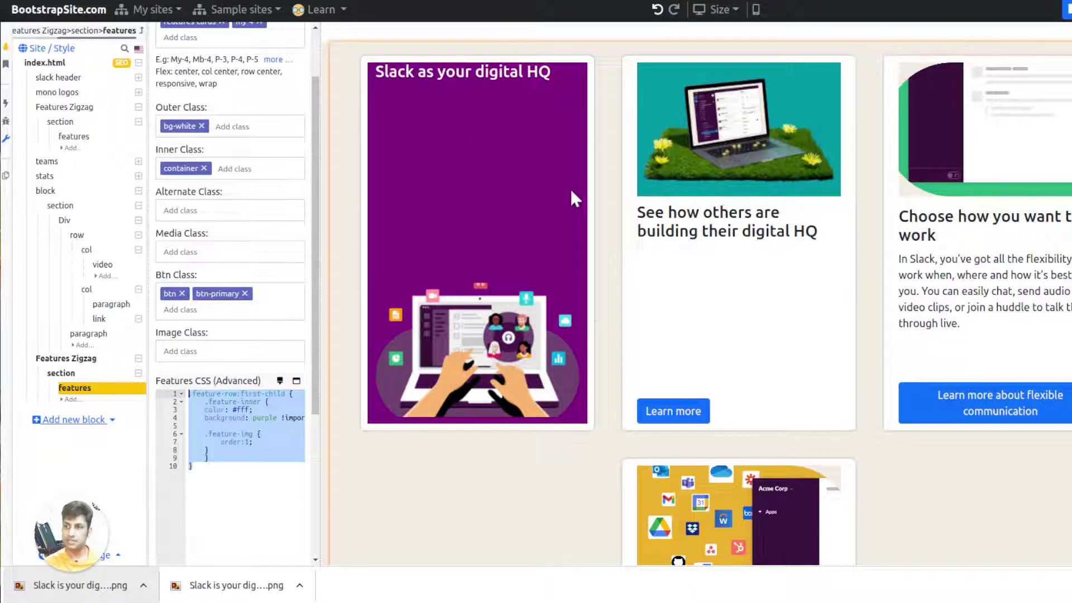
pyautogui.scroll(-3, 815, 323)
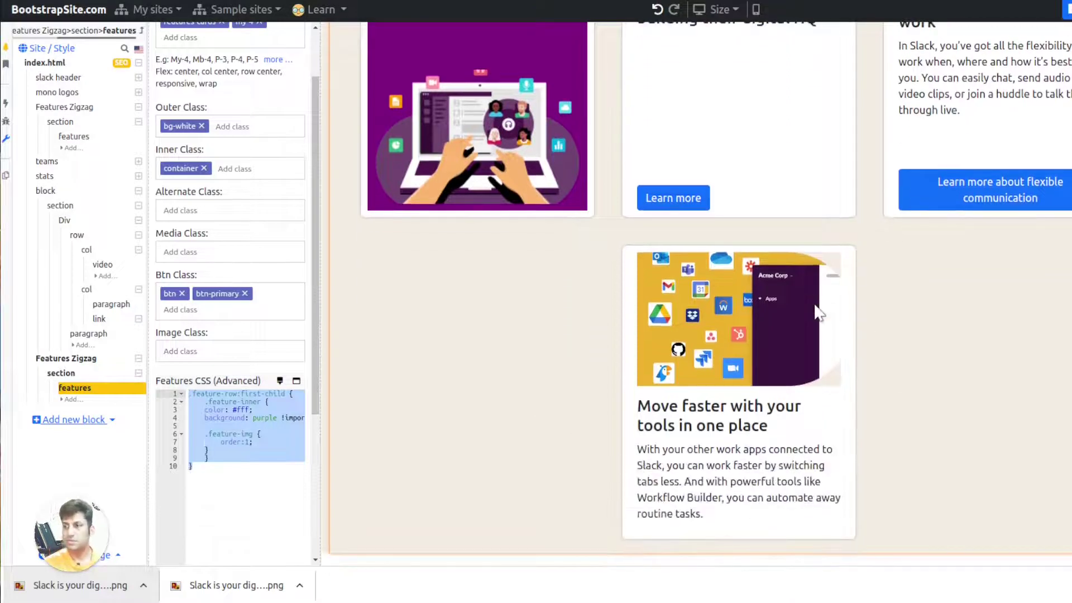
pyautogui.scroll(3, 816, 311)
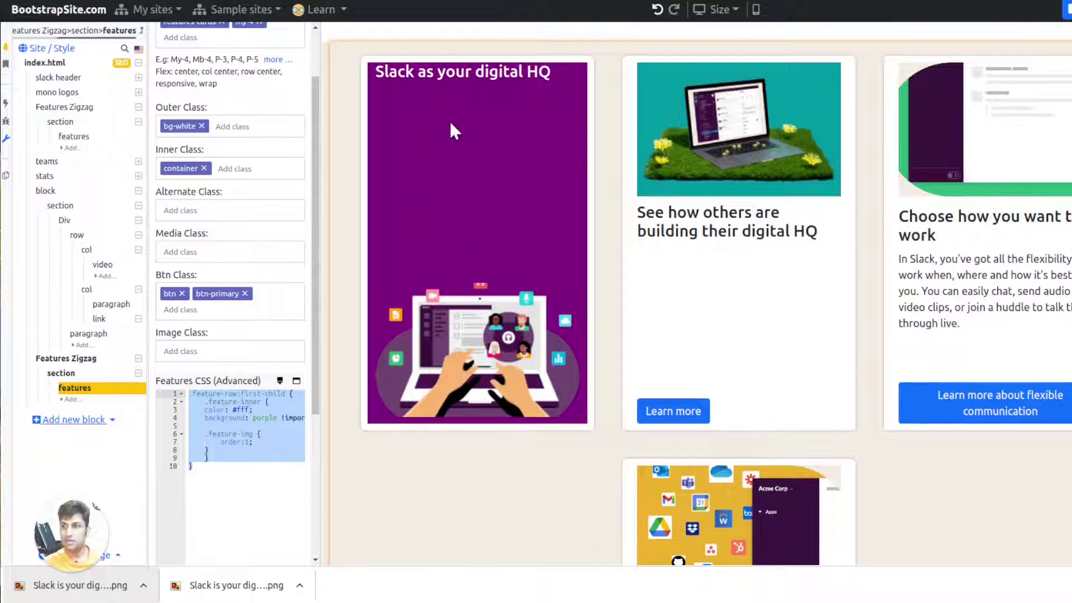
pyautogui.click(239, 485)
pyautogui.hotkey('ctrl', 'a')
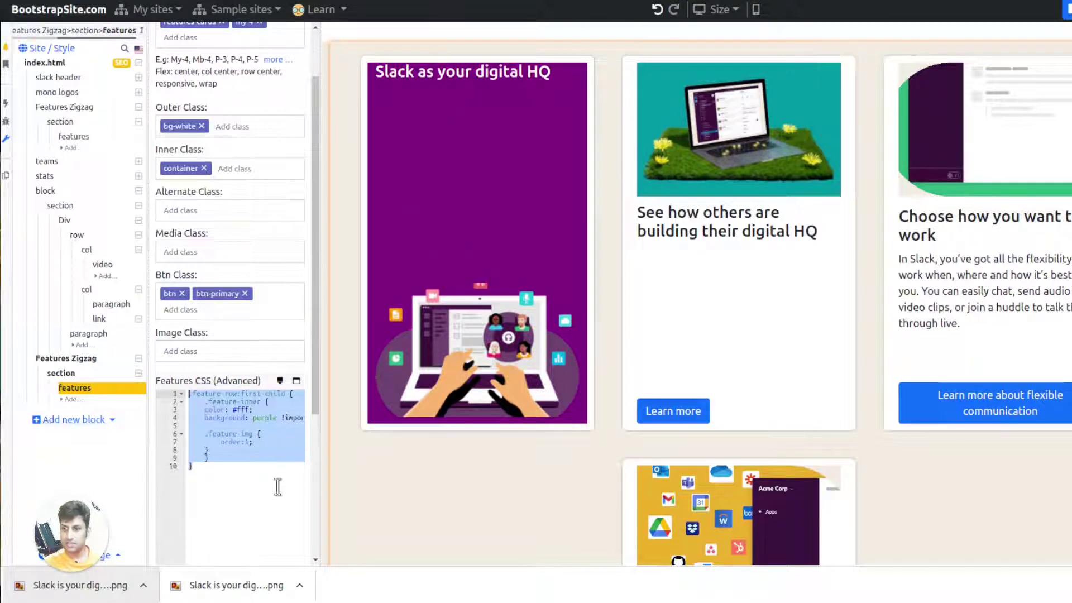
pyautogui.click(275, 485)
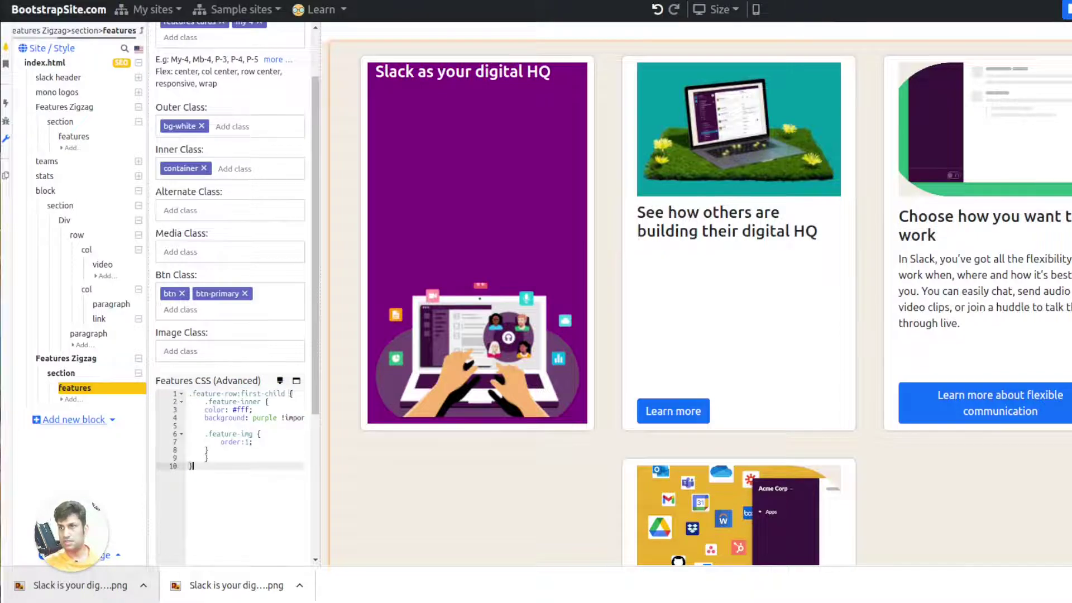
pyautogui.hotkey('ctrl', 'Tab')
pyautogui.scroll(-5, 272, 207)
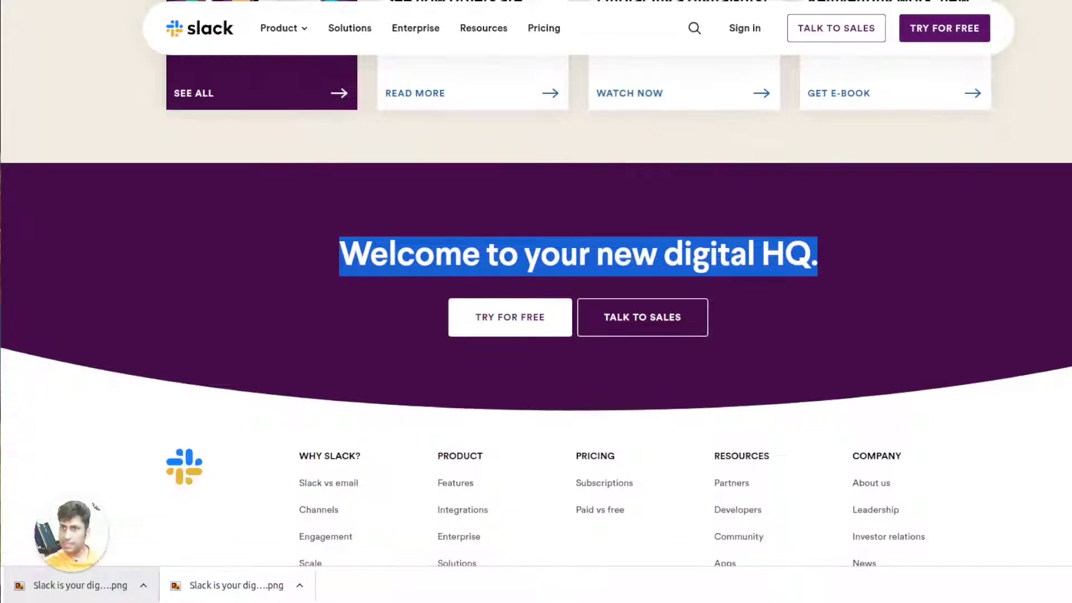
pyautogui.hotkey('ctrl', 'Tab')
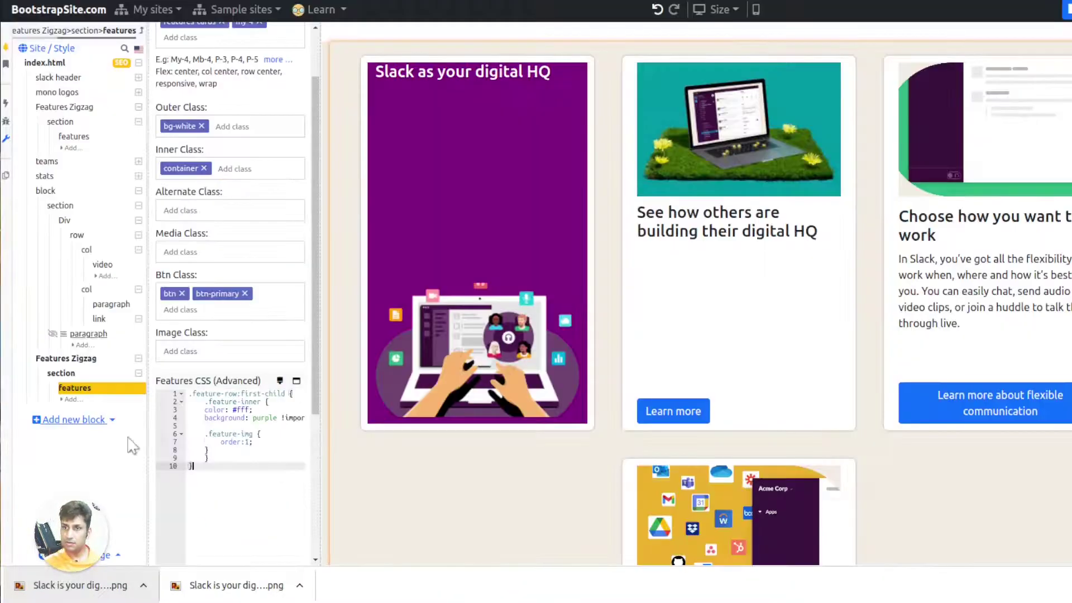
# Add a new block with a section, div and heading at the end of the page, below the feature cards
pyautogui.click(100, 427)
pyautogui.click(103, 447)
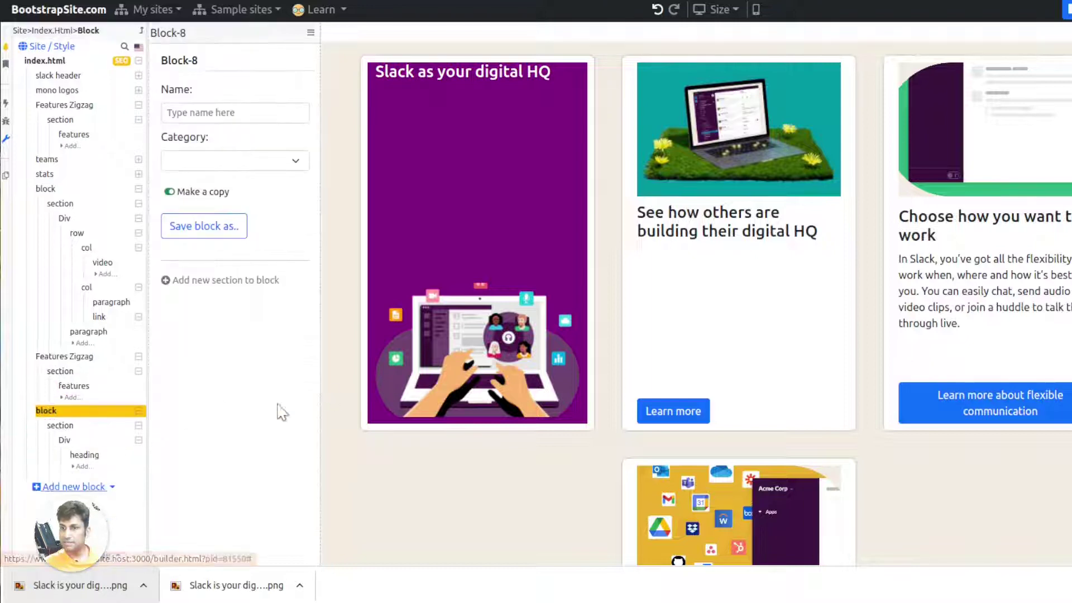
pyautogui.hotkey('ctrl', 'Tab')
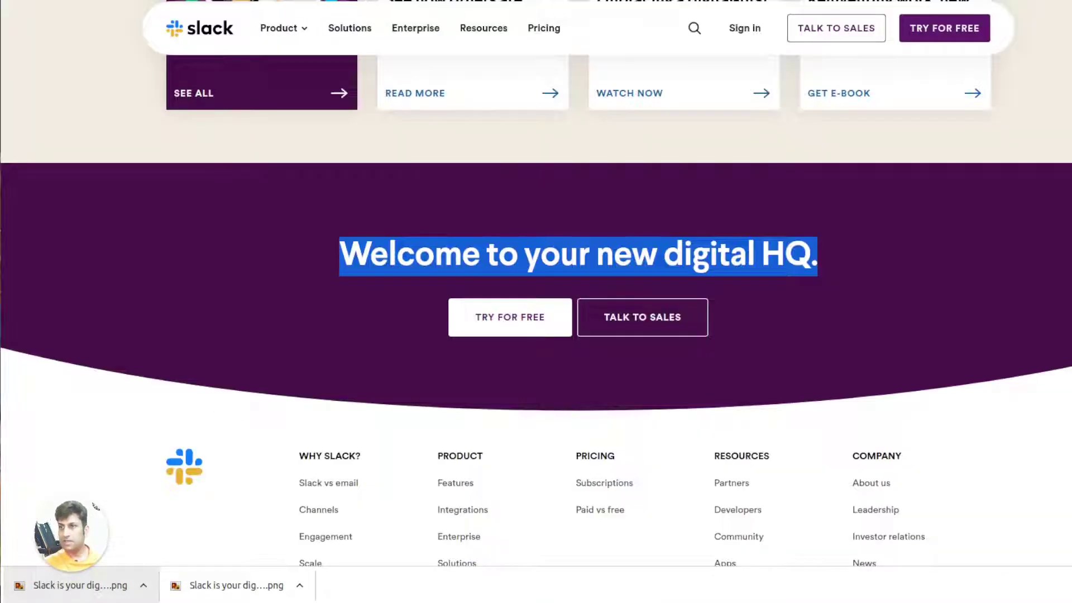
pyautogui.hotkey('ctrl', 'Tab')
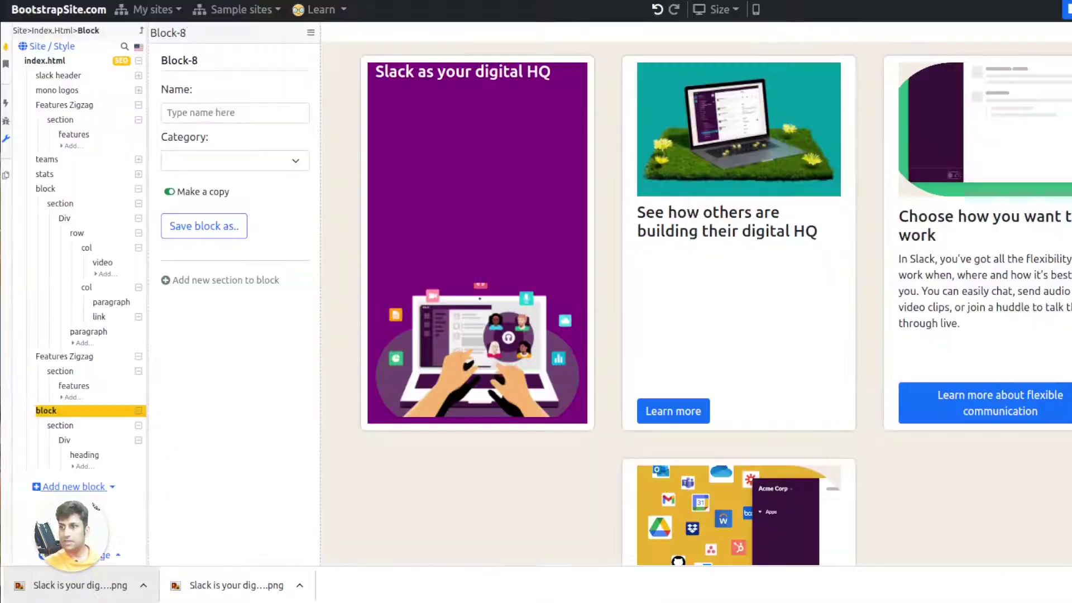
# Replace the new block's heading text with "Welcome to your new digital HQ." copied from the Slack page
pyautogui.click(84, 455)
pyautogui.scroll(-5, 647, 341)
pyautogui.hotkey('ctrl', 'Tab')
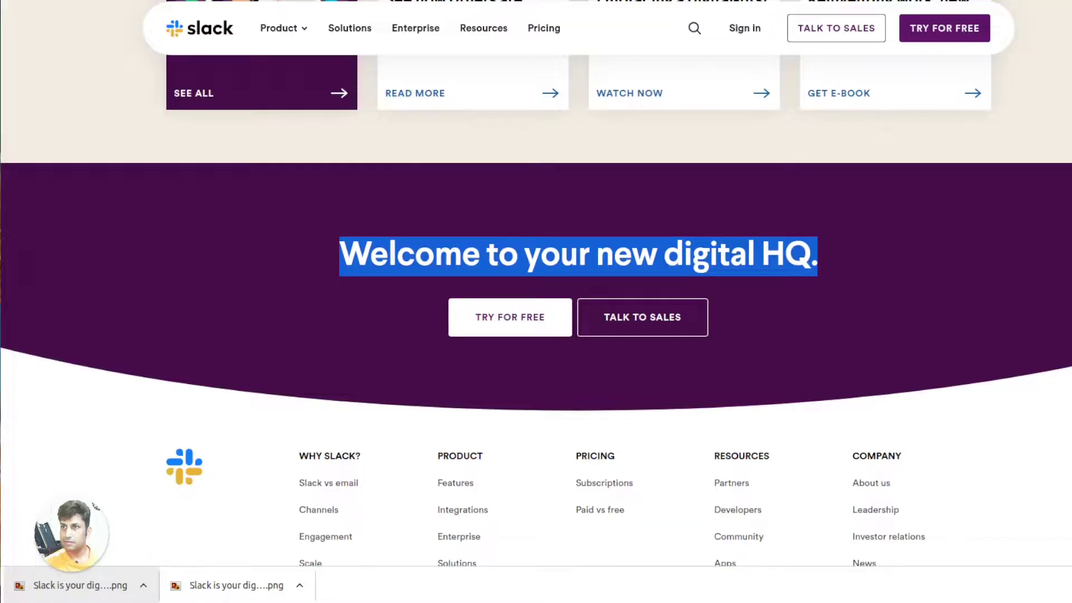
pyautogui.tripleClick(483, 260)
pyautogui.hotkey('ctrl', 'c')
pyautogui.hotkey('ctrl', 'Tab')
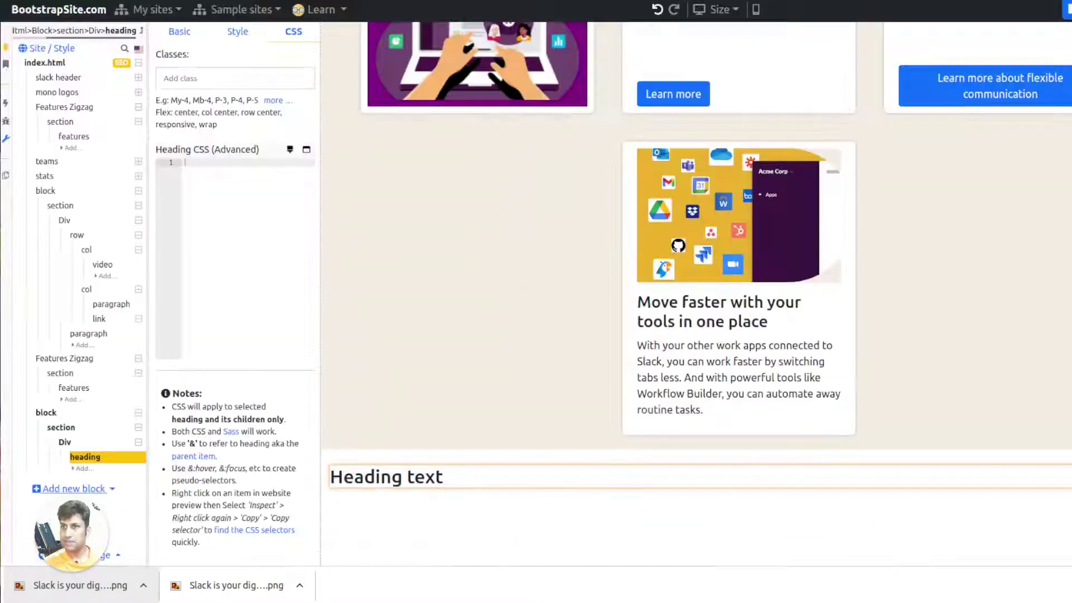
pyautogui.tripleClick(410, 480)
pyautogui.hotkey('ctrl', 'v')
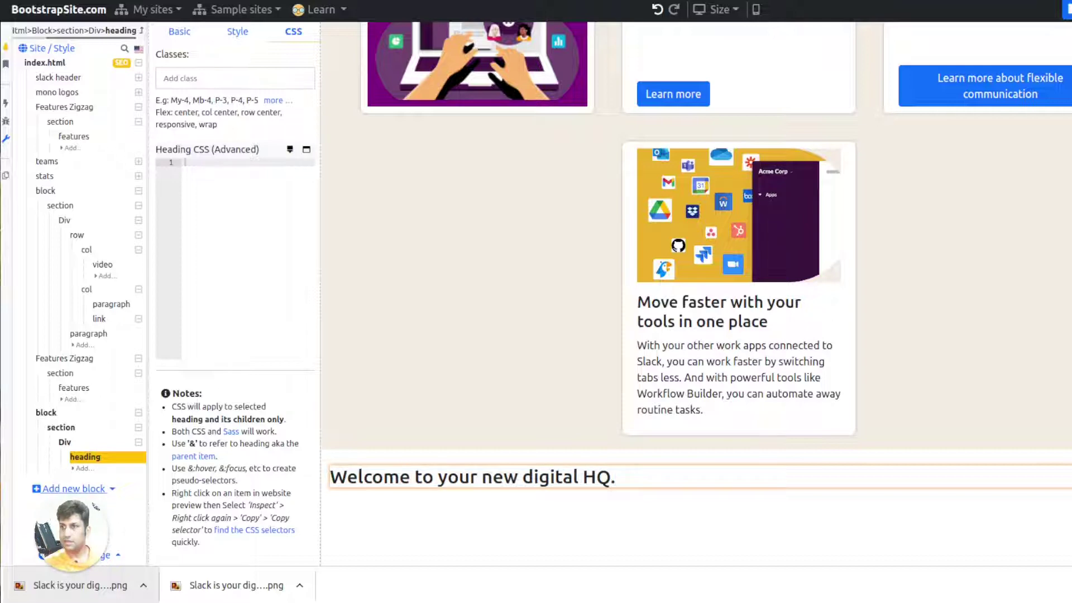
# Add a Button element beneath the heading inside the welcome block's div
pyautogui.hotkey('ctrl', 'Tab')
pyautogui.hotkey('ctrl', 'Tab')
pyautogui.click(66, 443)
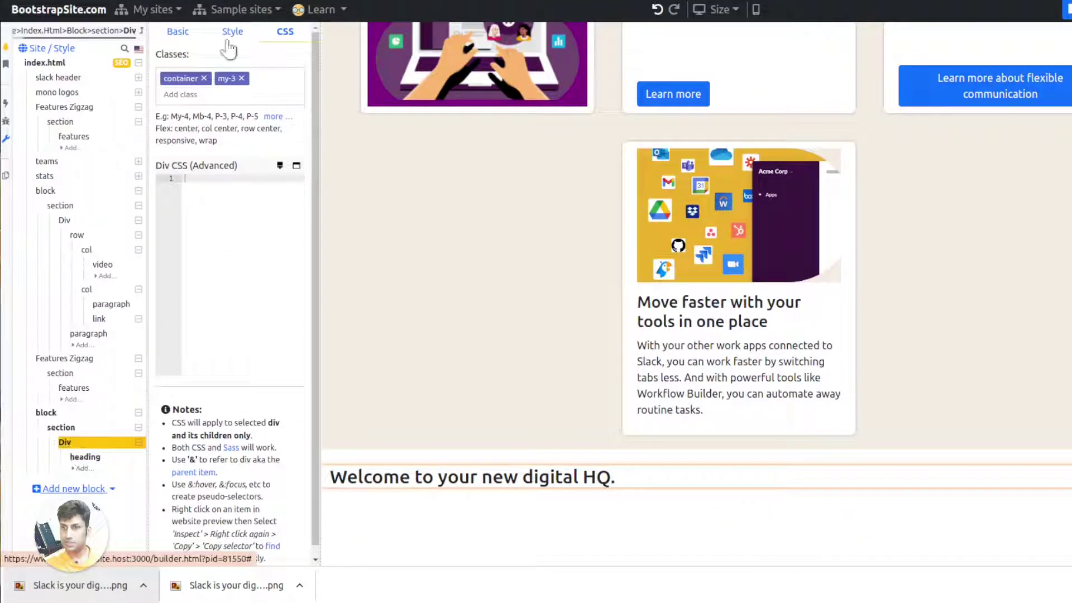
pyautogui.click(184, 32)
pyautogui.click(237, 71)
pyautogui.write('butt')
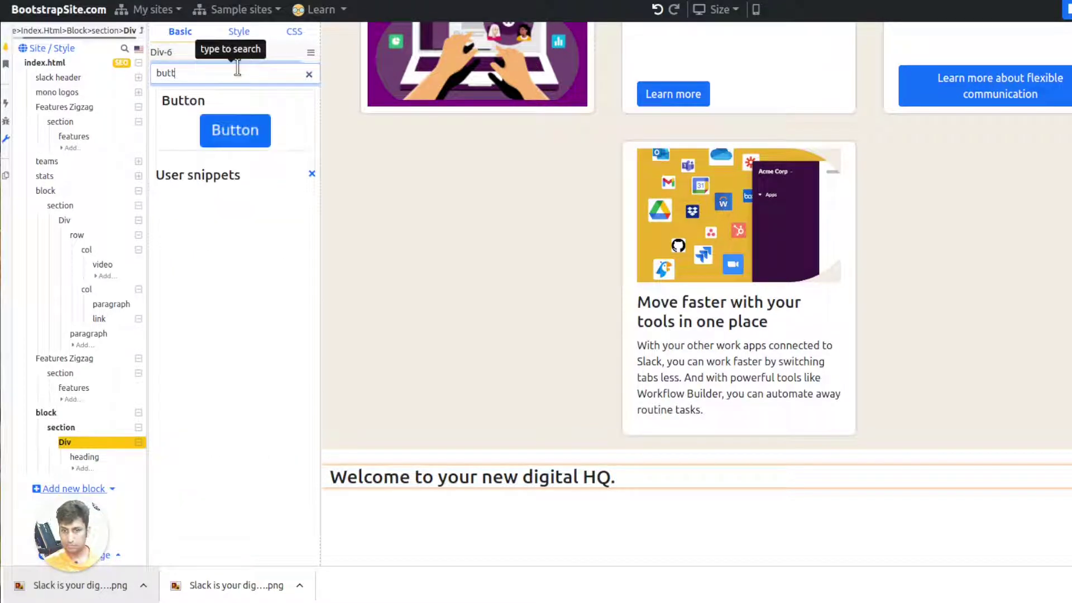
pyautogui.click(237, 134)
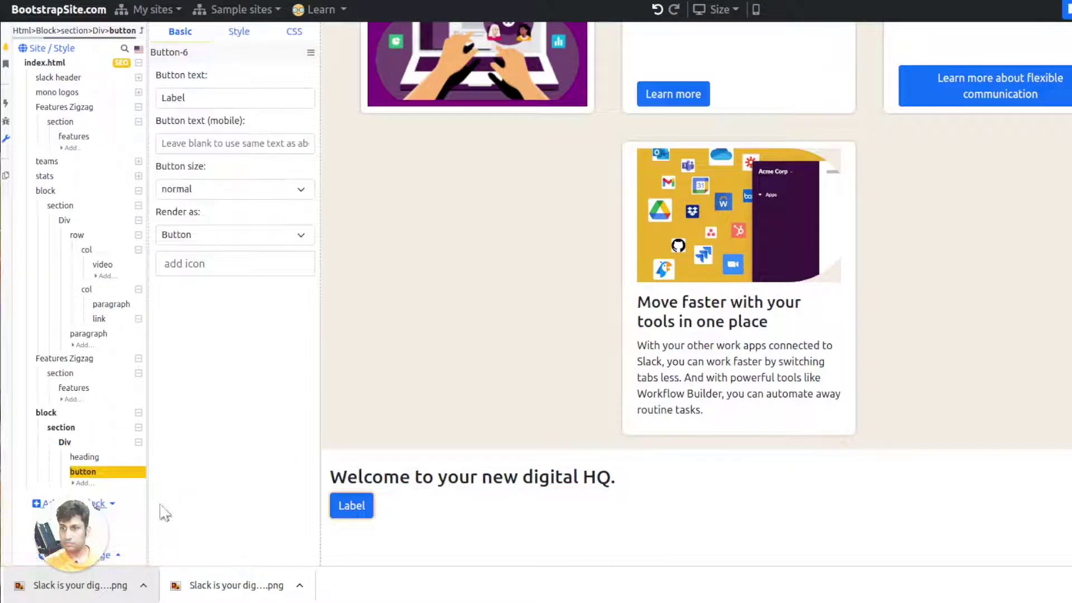
# Set the welcome block's button size to large and duplicate the button
pyautogui.hotkey('ctrl', 'Tab')
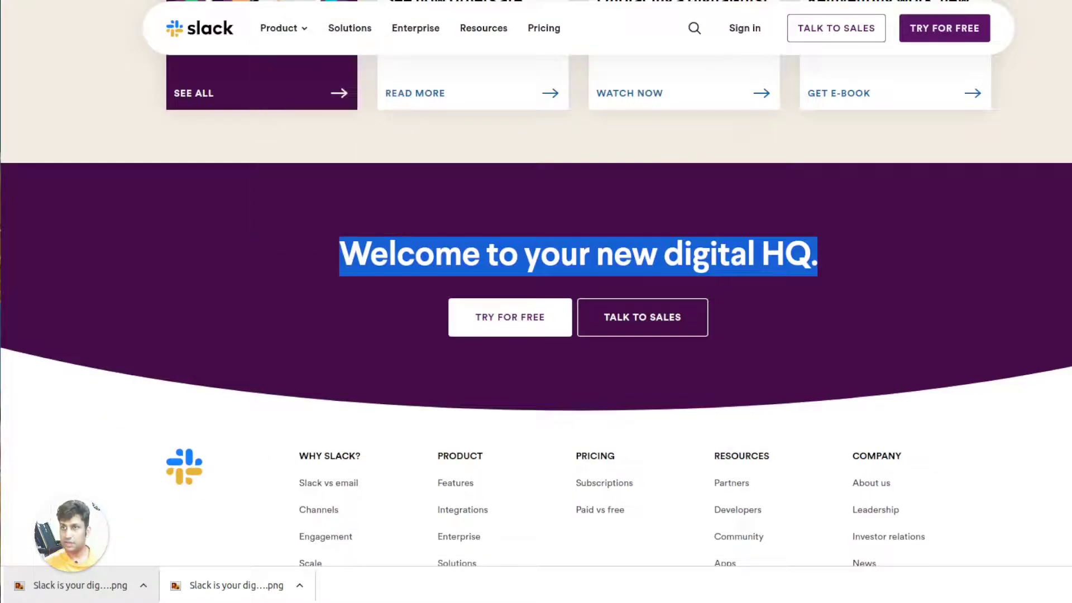
pyautogui.hotkey('ctrl', 'Tab')
pyautogui.click(229, 190)
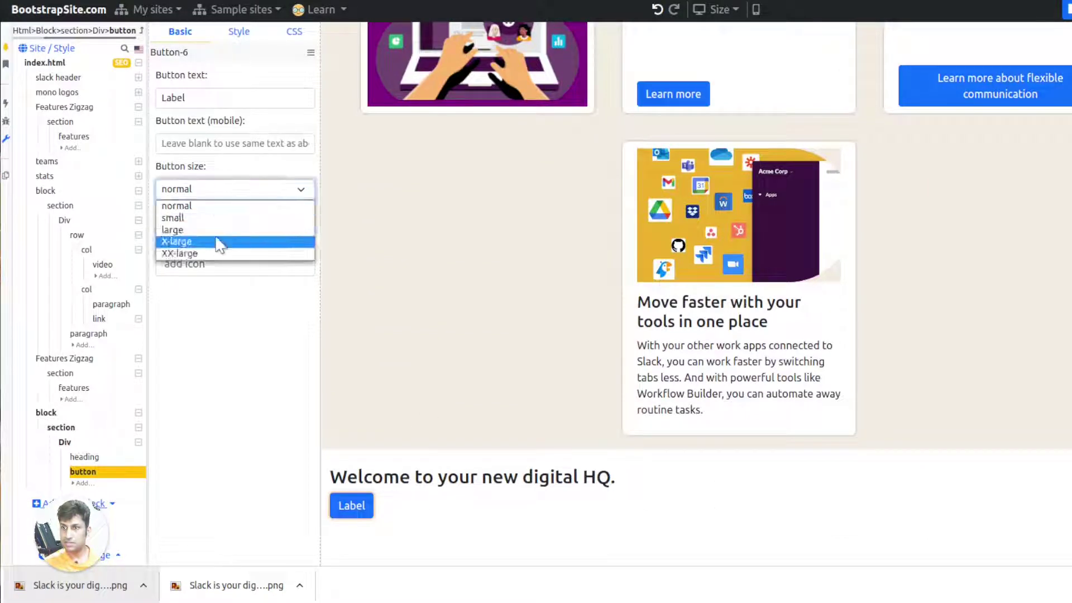
pyautogui.click(218, 242)
pyautogui.hotkey('ctrl', 'Tab')
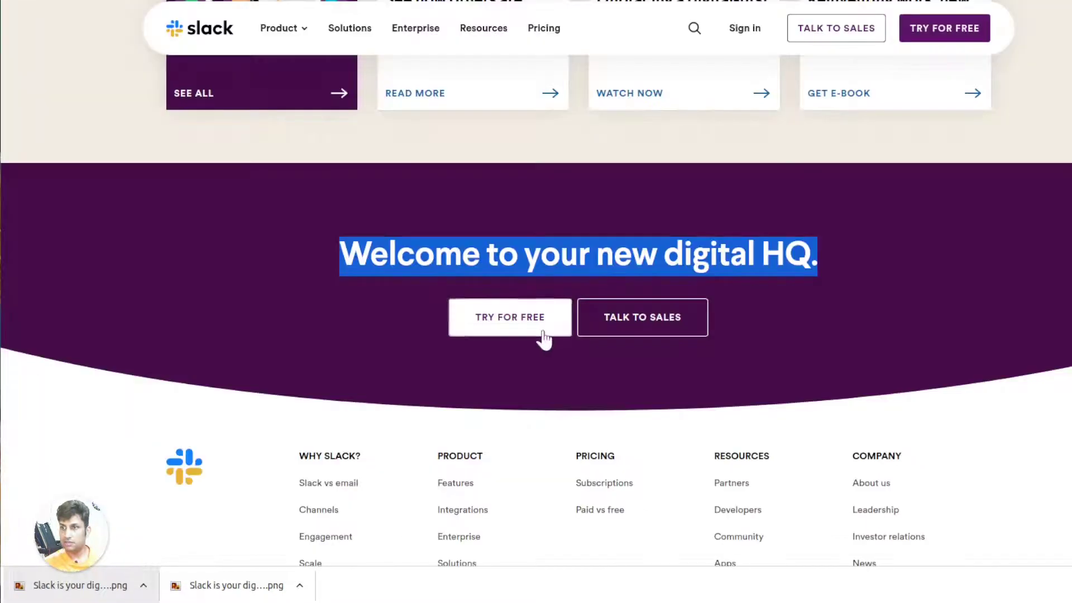
pyautogui.hotkey('ctrl', 'Tab')
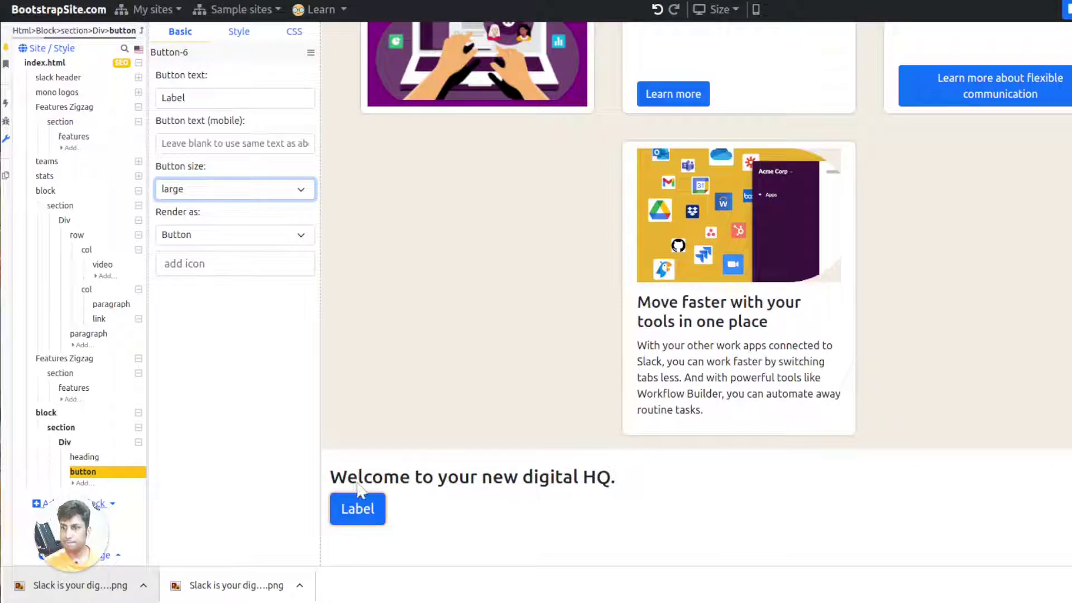
pyautogui.click(63, 471)
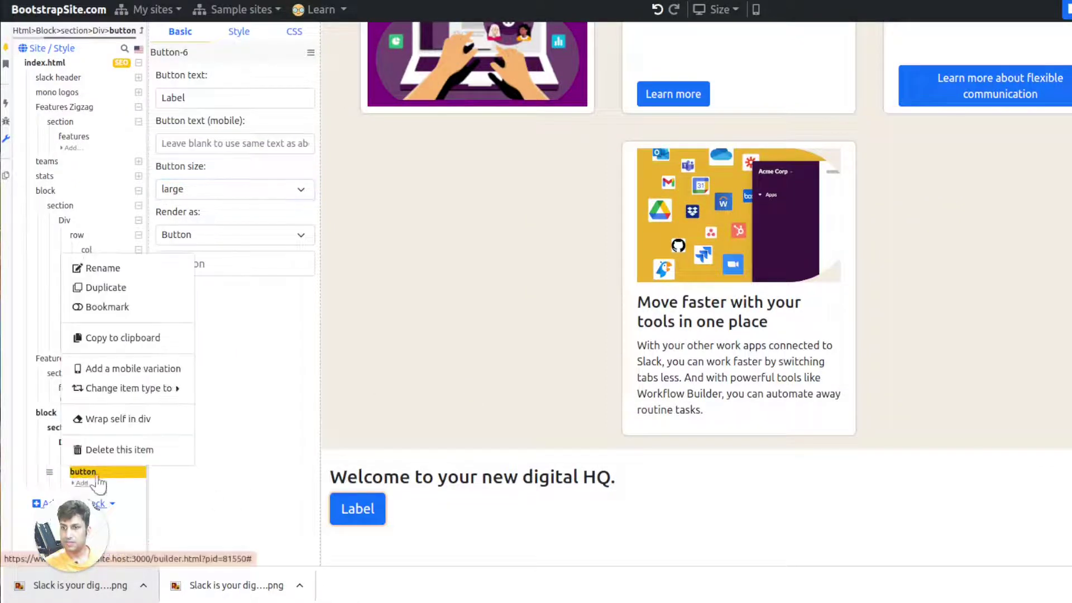
pyautogui.click(106, 288)
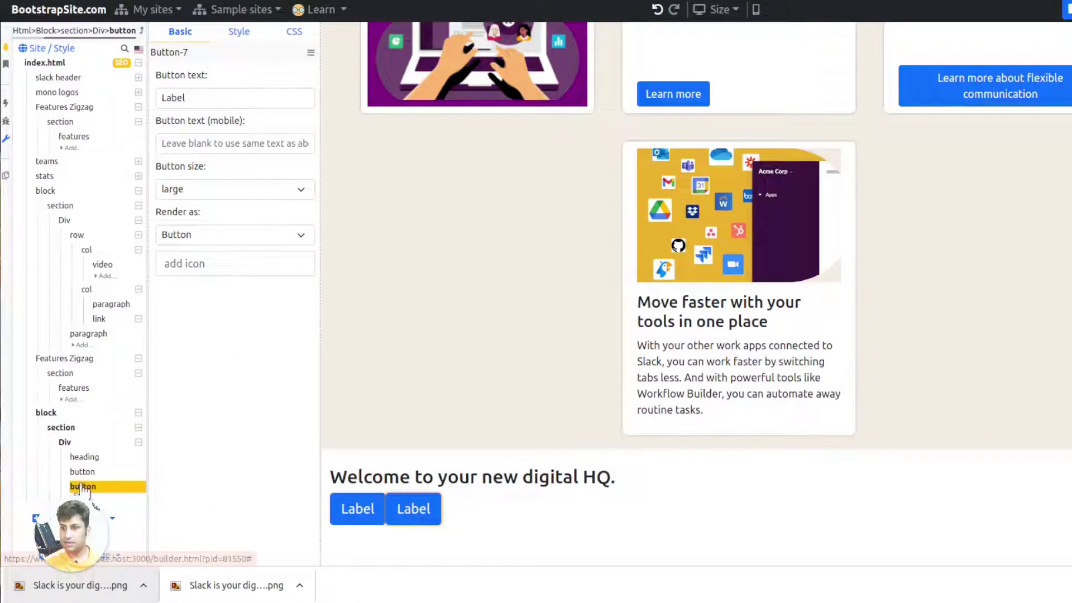
# Change the second button's "btn-primary" main class to "btn-outline-light"
pyautogui.click(237, 35)
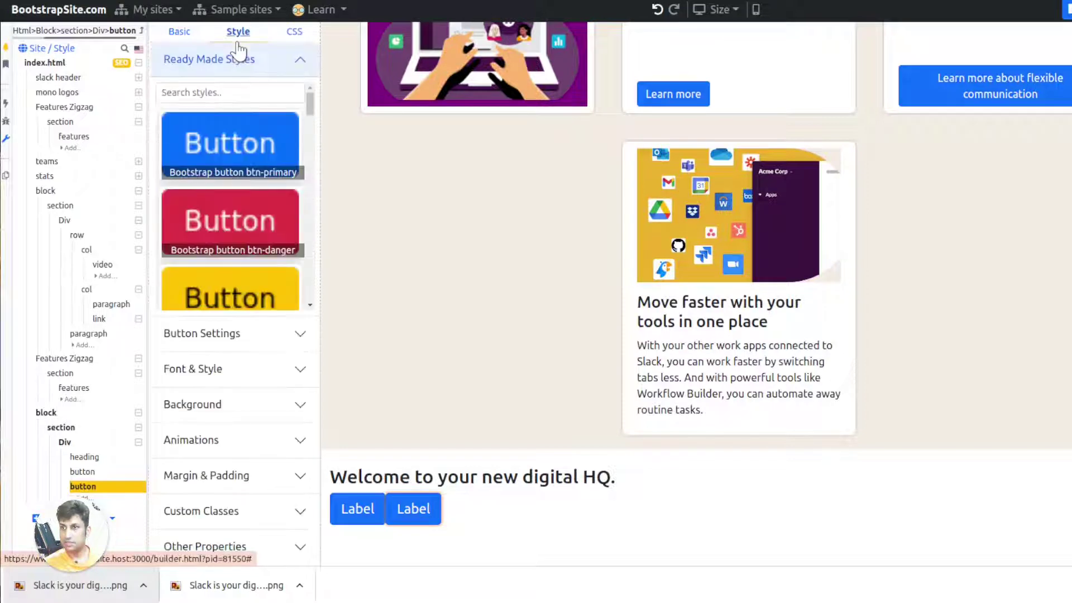
pyautogui.click(290, 33)
pyautogui.click(222, 90)
pyautogui.press('BackSpace')
pyautogui.press('BackSpace')
pyautogui.press('BackSpace')
pyautogui.press('BackSpace')
pyautogui.press('BackSpace')
pyautogui.press('BackSpace')
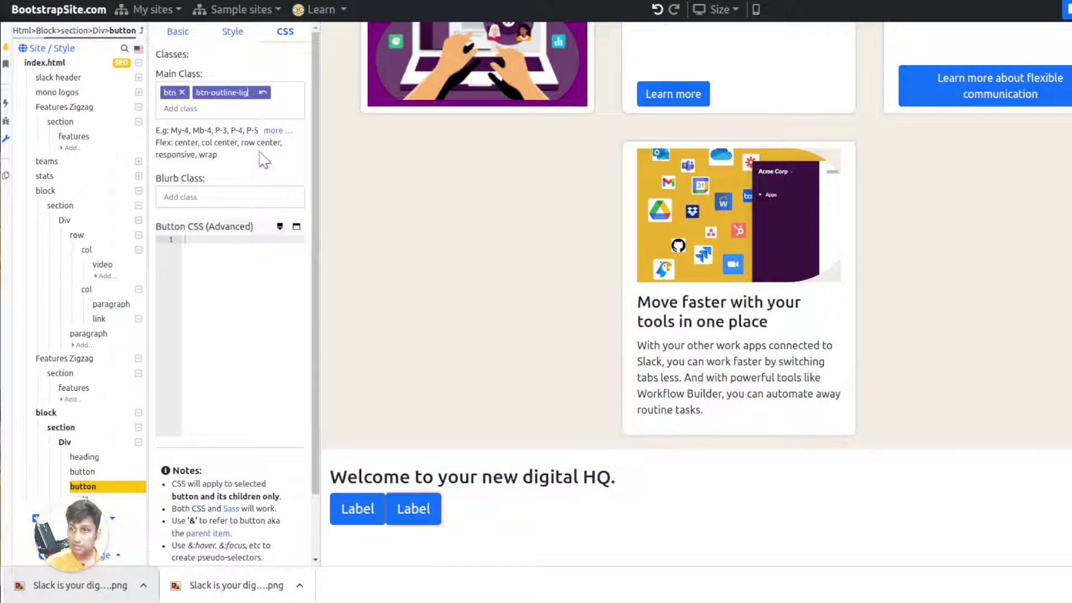
pyautogui.press('Return')
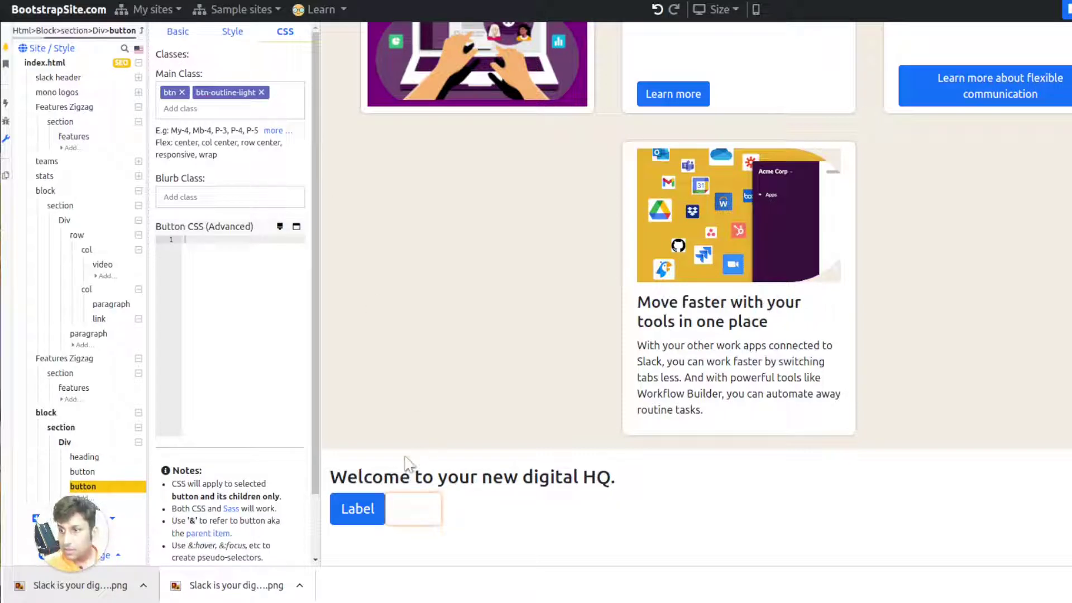
# Change the first button's "btn-primary" main class to "btn-light"
pyautogui.click(365, 507)
pyautogui.click(237, 31)
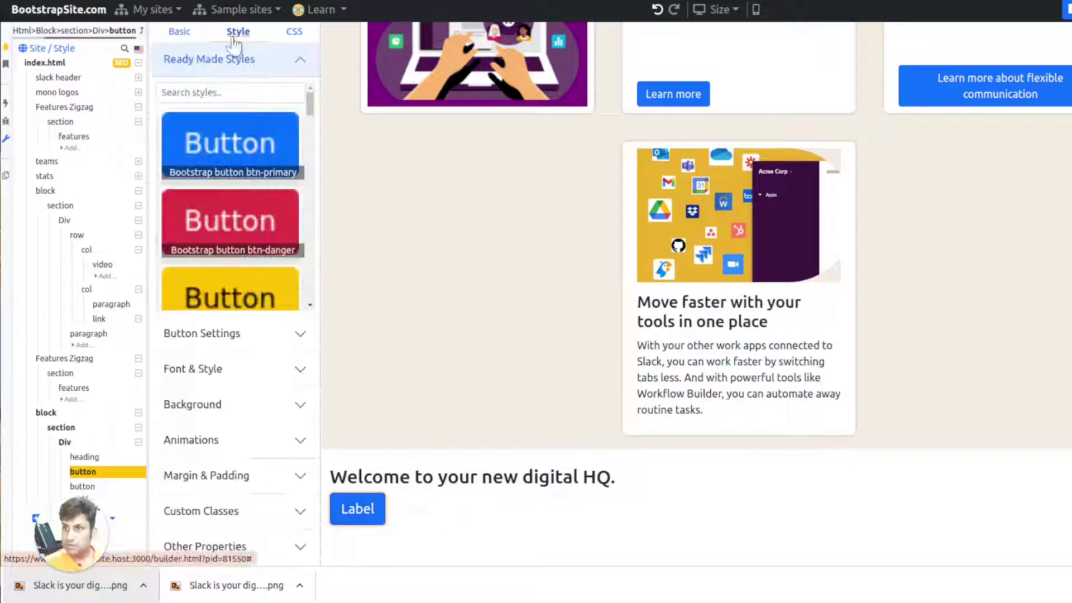
pyautogui.scroll(-10, 240, 168)
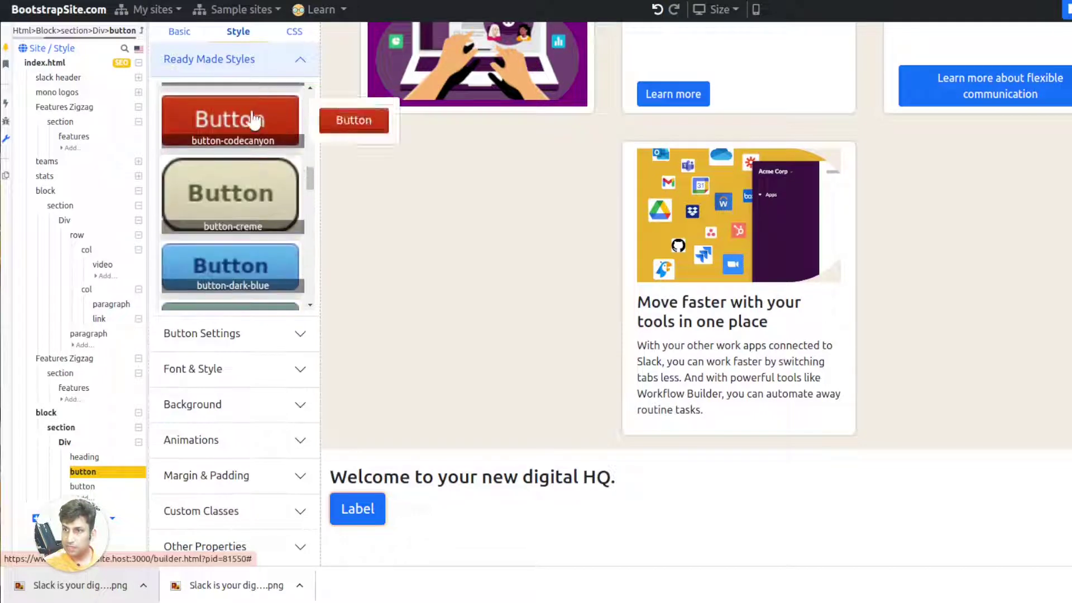
pyautogui.click(293, 32)
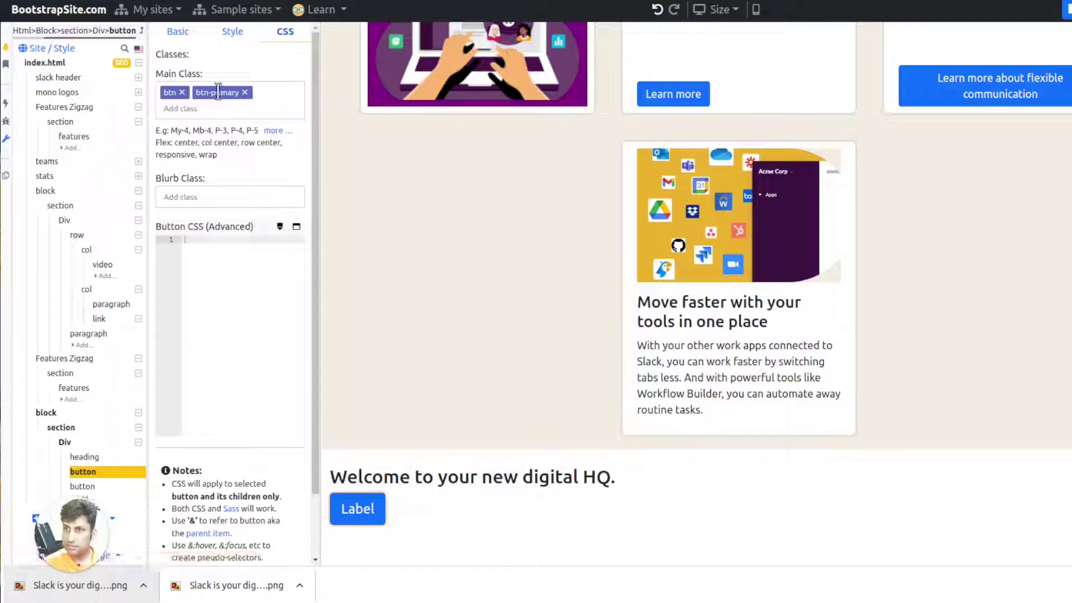
pyautogui.click(218, 92)
pyautogui.press('BackSpace')
pyautogui.press('BackSpace')
pyautogui.press('BackSpace')
pyautogui.press('BackSpace')
pyautogui.press('BackSpace')
pyautogui.press('BackSpace')
pyautogui.press('BackSpace')
pyautogui.press('Return')
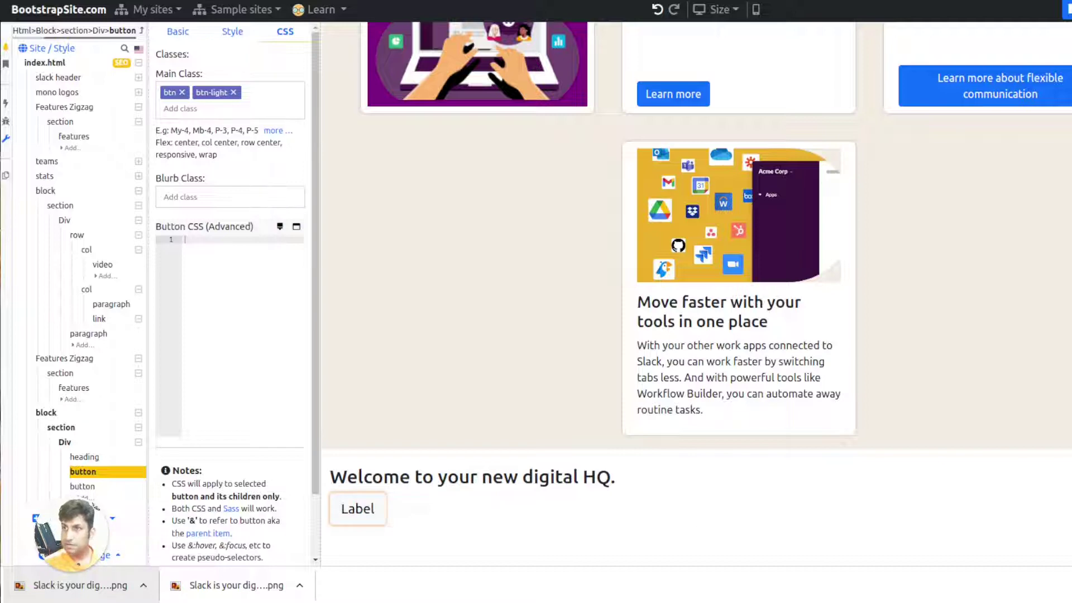
# Give the welcome block's section a solid color background of #4A154B to match the Slack page's banner
pyautogui.hotkey('ctrl', 'Tab')
pyautogui.click(913, 263)
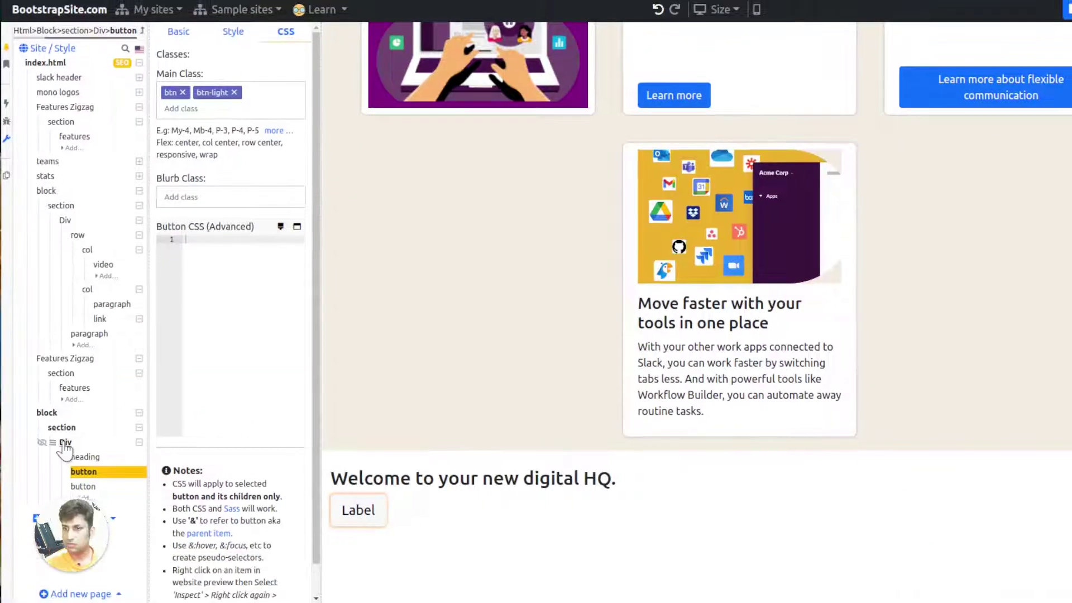
pyautogui.click(63, 428)
pyautogui.click(239, 34)
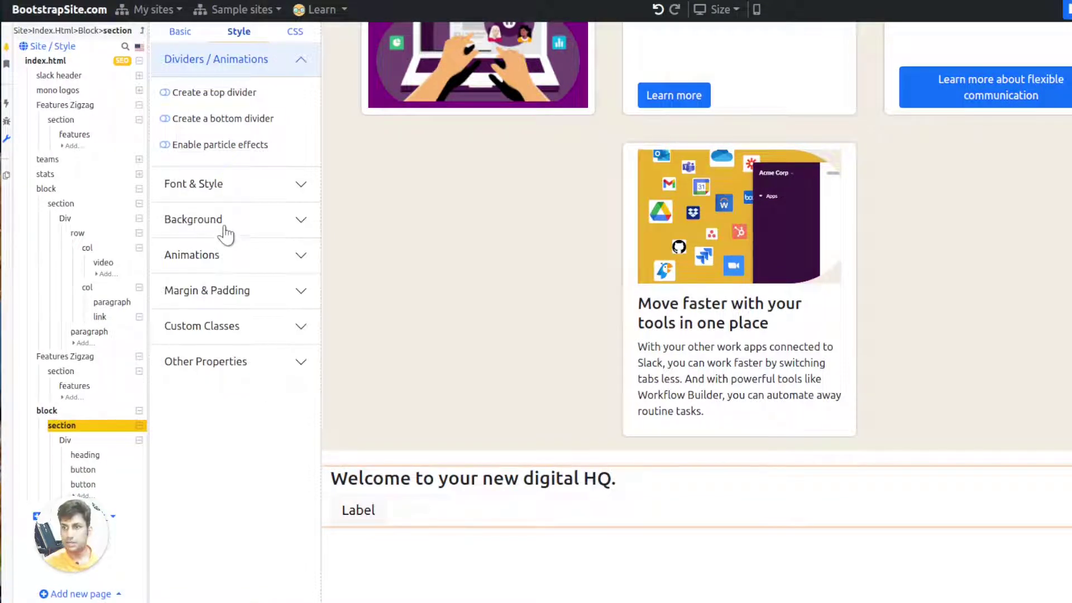
pyautogui.click(225, 228)
pyautogui.click(200, 185)
pyautogui.press('Escape')
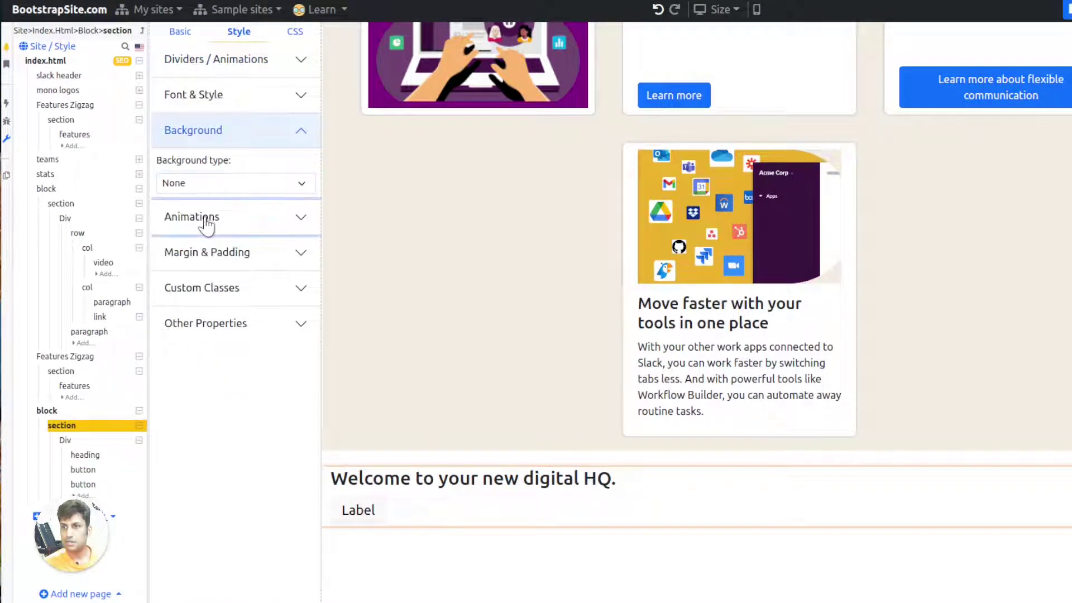
pyautogui.click(211, 223)
pyautogui.click(199, 137)
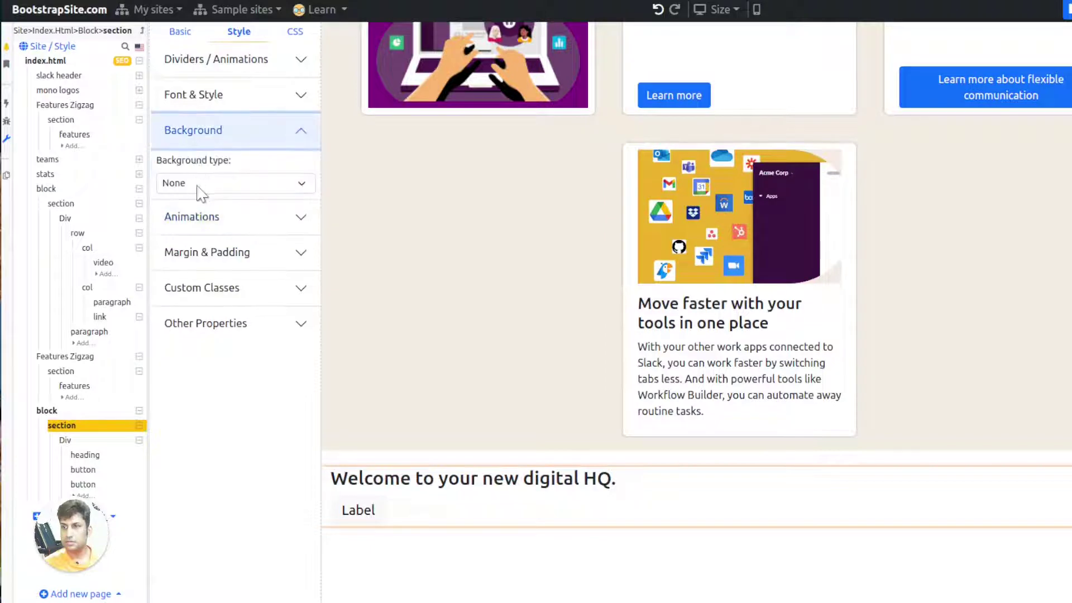
pyautogui.click(200, 184)
pyautogui.click(200, 224)
pyautogui.tripleClick(273, 304)
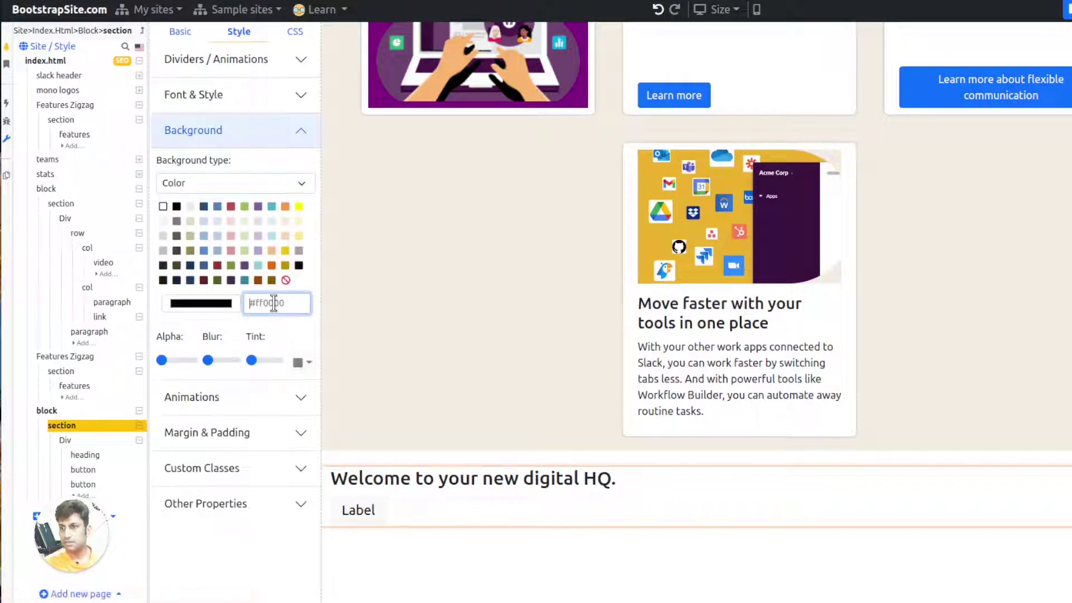
pyautogui.write('#4A154B')
pyautogui.press('Return')
# Remove the "my-4" main class from the features element above the welcome banner
pyautogui.click(534, 426)
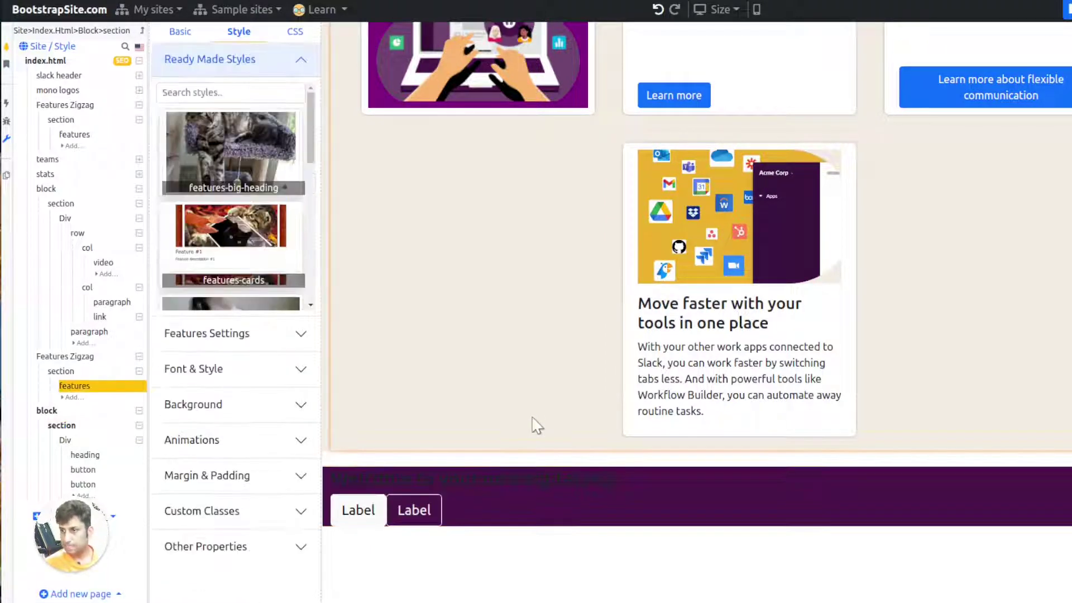
pyautogui.click(287, 32)
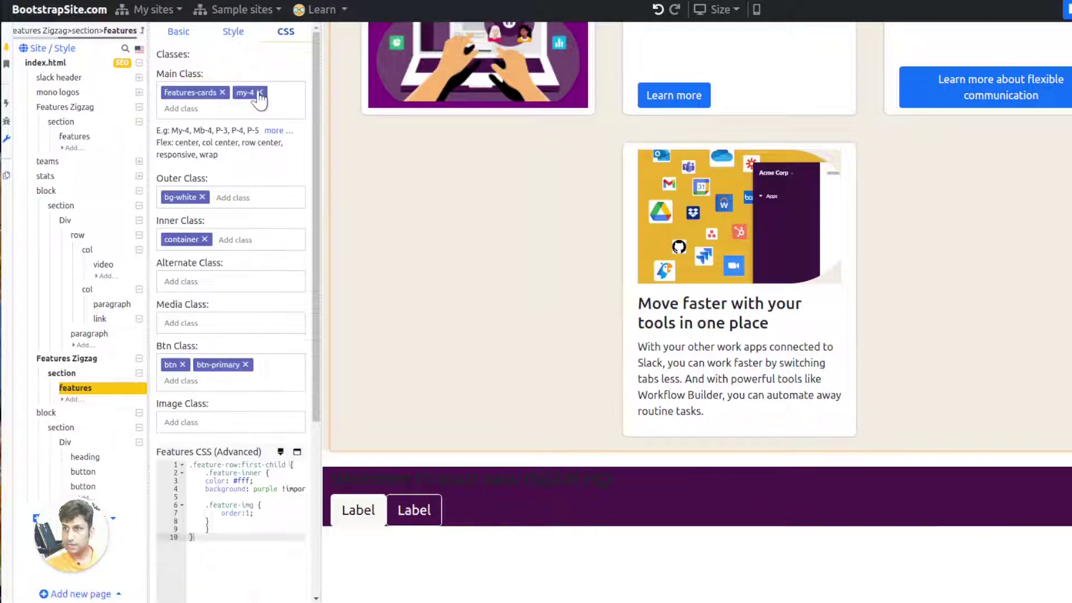
pyautogui.click(260, 92)
# Replace the "my-3" class on the welcome banner's div with "py-5"
pyautogui.click(529, 511)
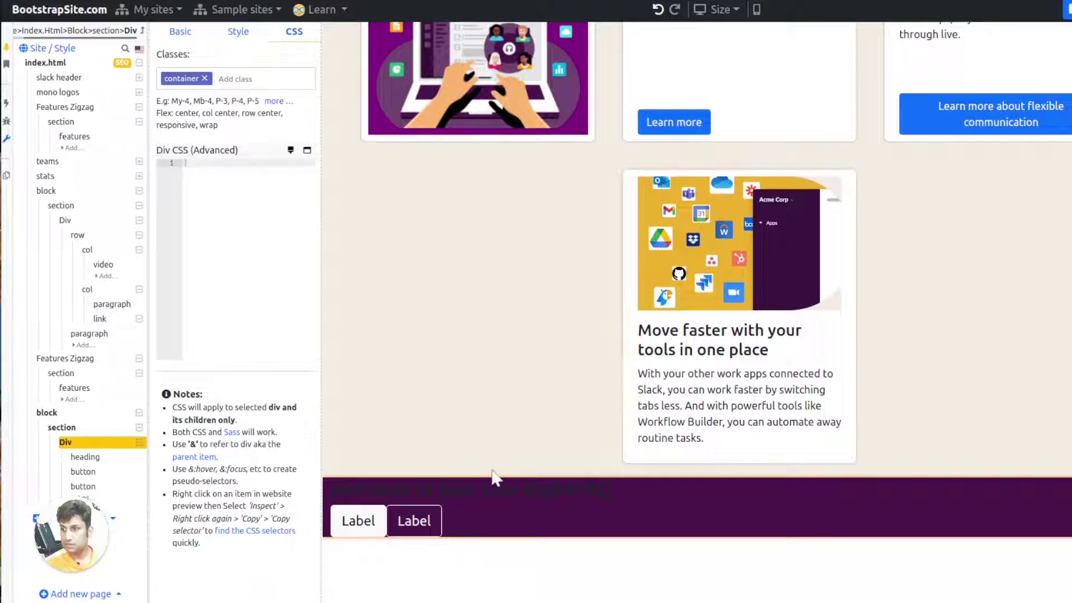
pyautogui.write('p')
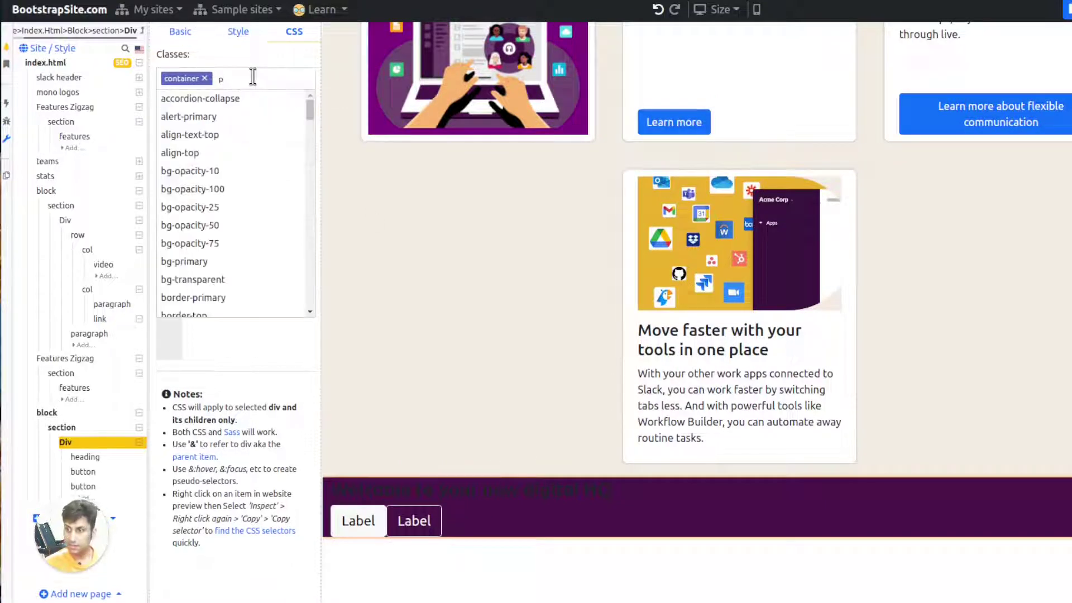
pyautogui.write('y-4')
pyautogui.press('BackSpace')
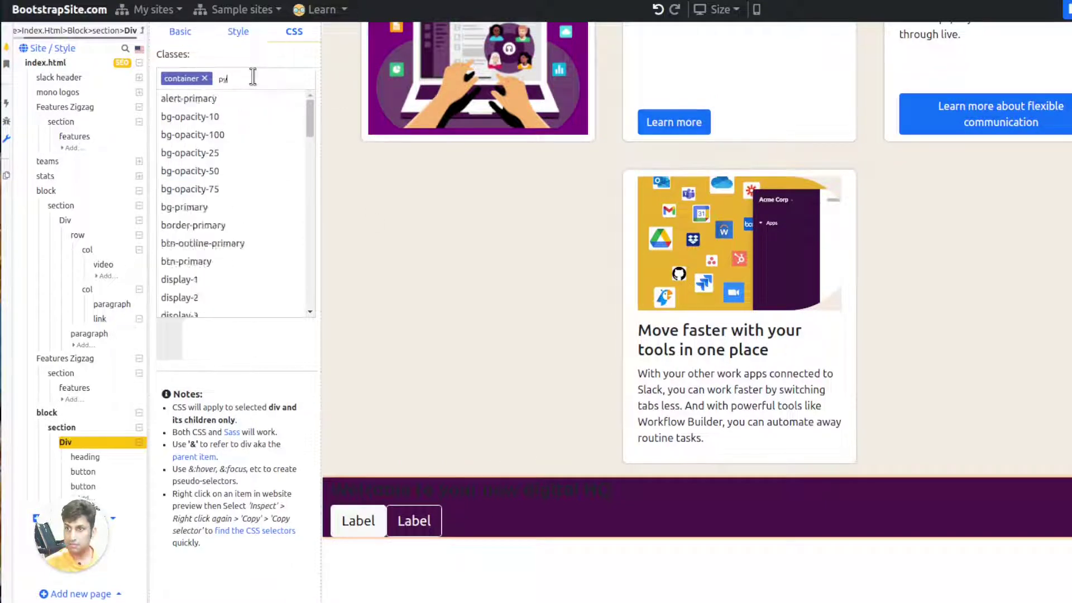
pyautogui.write('5')
pyautogui.press('Return')
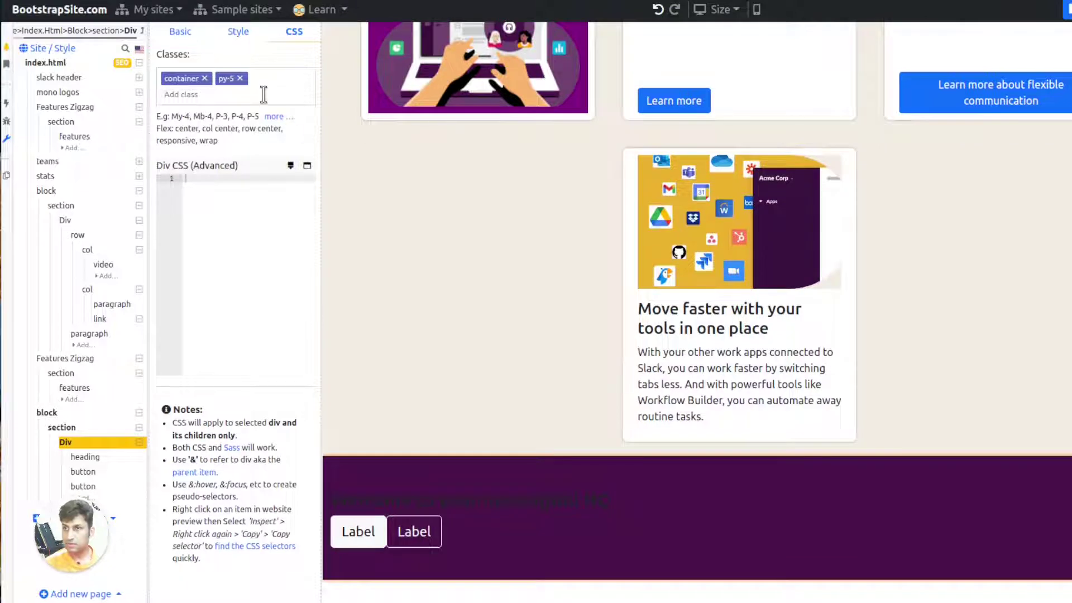
# Add the "text-light" and "text-center" classes to the welcome banner's div
pyautogui.write('text-light')
pyautogui.press('Return')
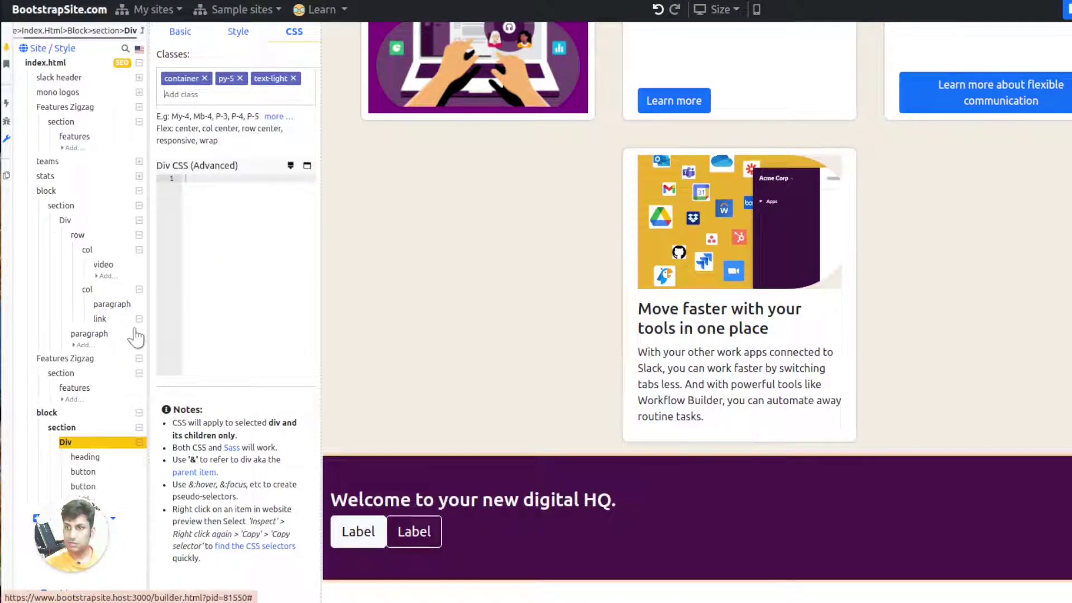
pyautogui.write('text-center')
pyautogui.press('Return')
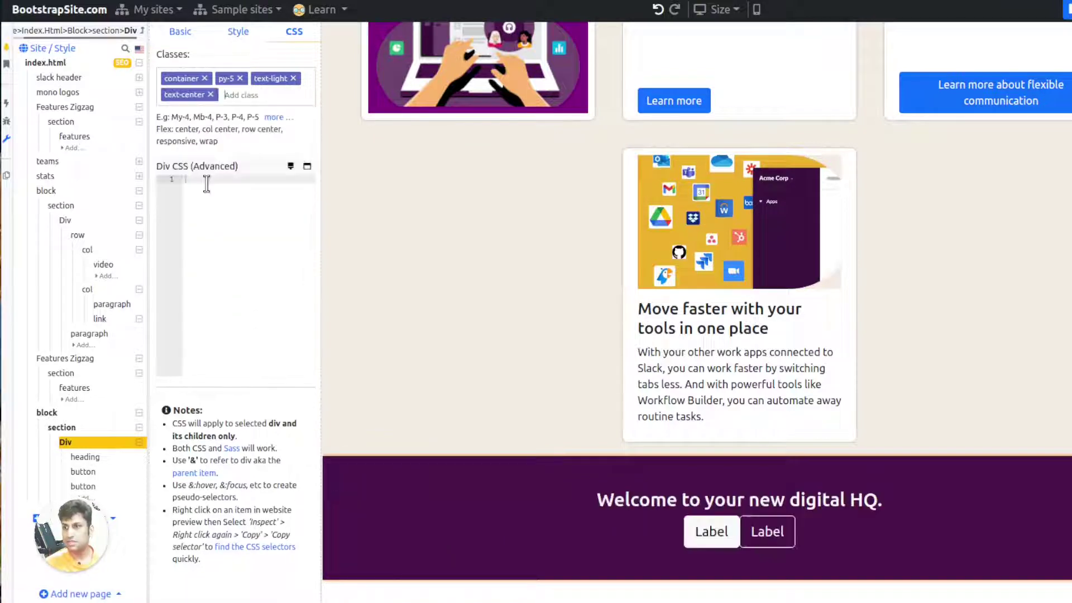
# Add the "ms-3" main class to the outlined second button in the welcome banner
pyautogui.click(94, 486)
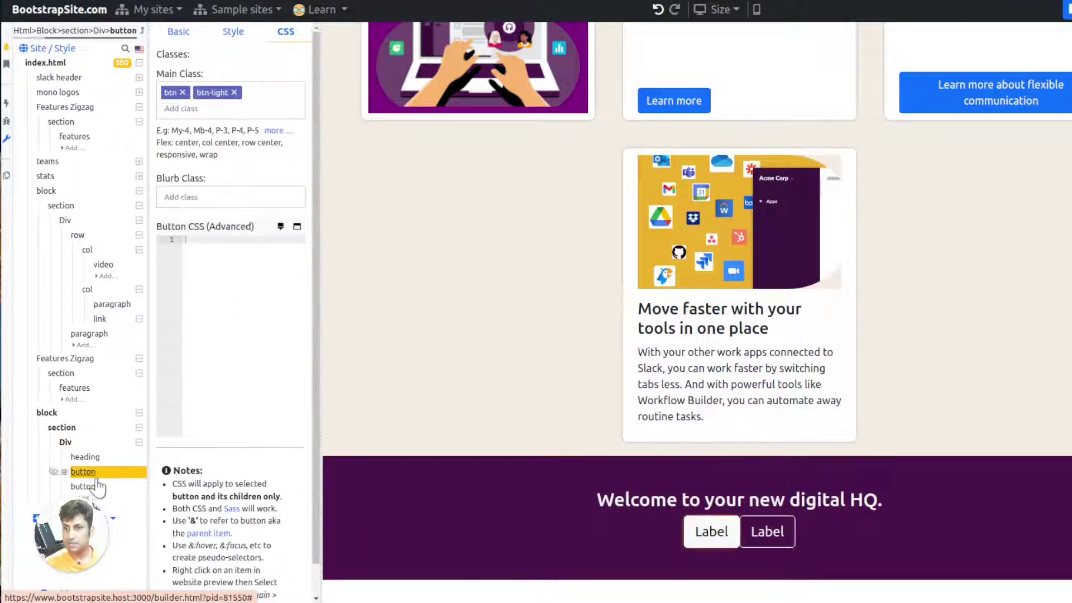
pyautogui.click(237, 109)
pyautogui.write('me-')
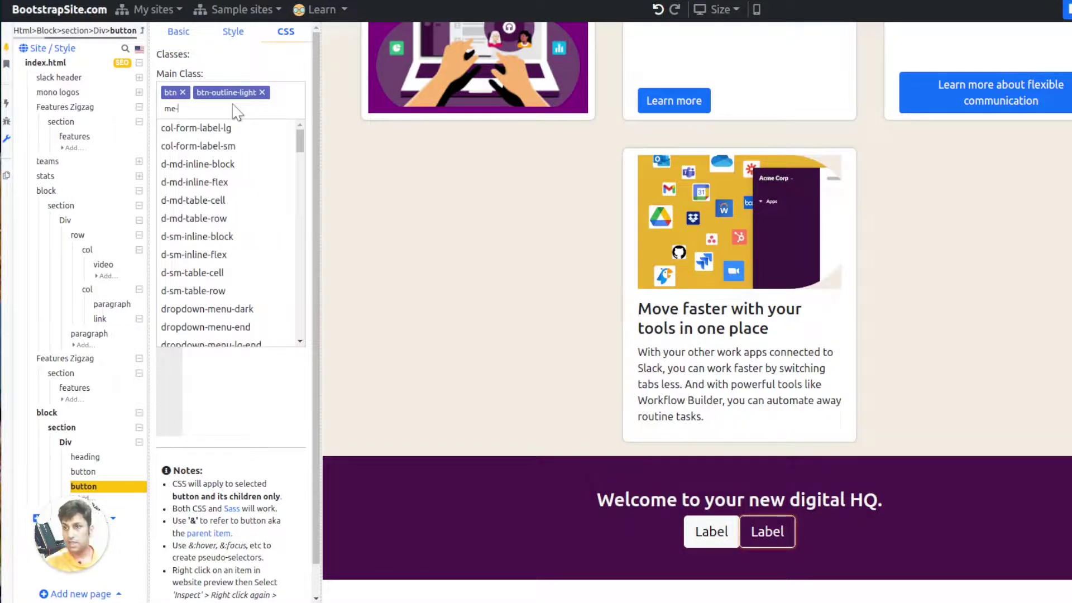
pyautogui.press('BackSpace')
pyautogui.press('BackSpace')
pyautogui.write('s-3')
pyautogui.press('Return')
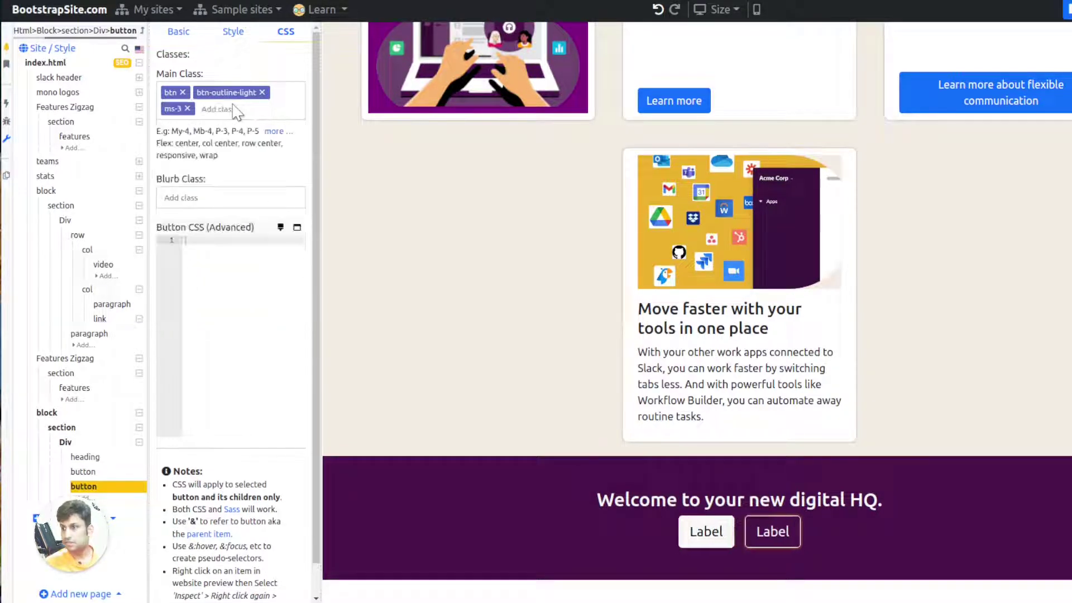
# Add the "pb-4" class to the "Welcome to your new digital HQ." heading and compare its spacing with the Slack page
pyautogui.click(659, 506)
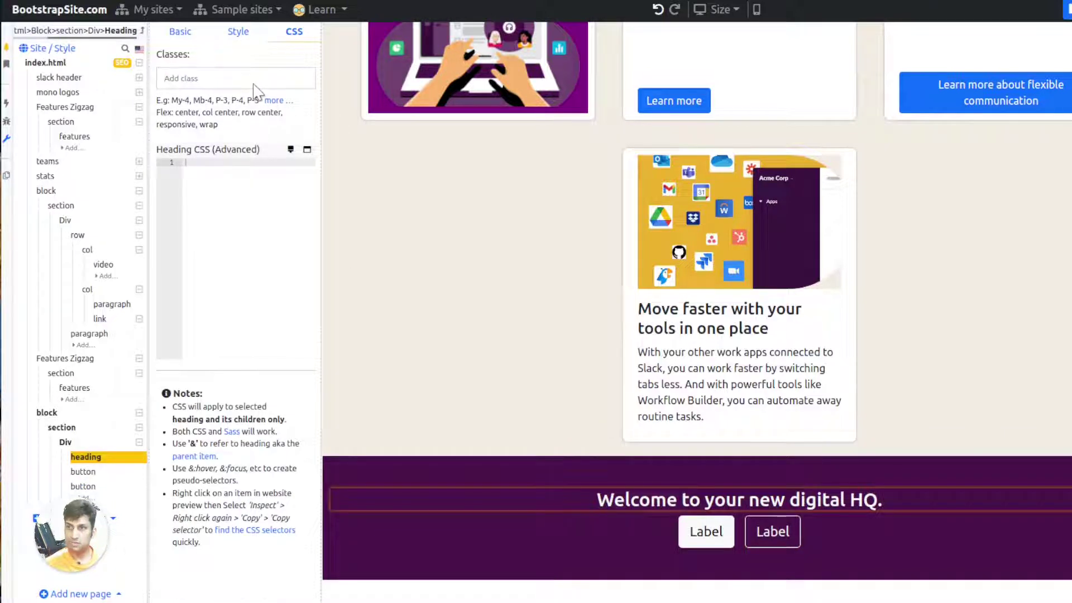
pyautogui.write('pb-4')
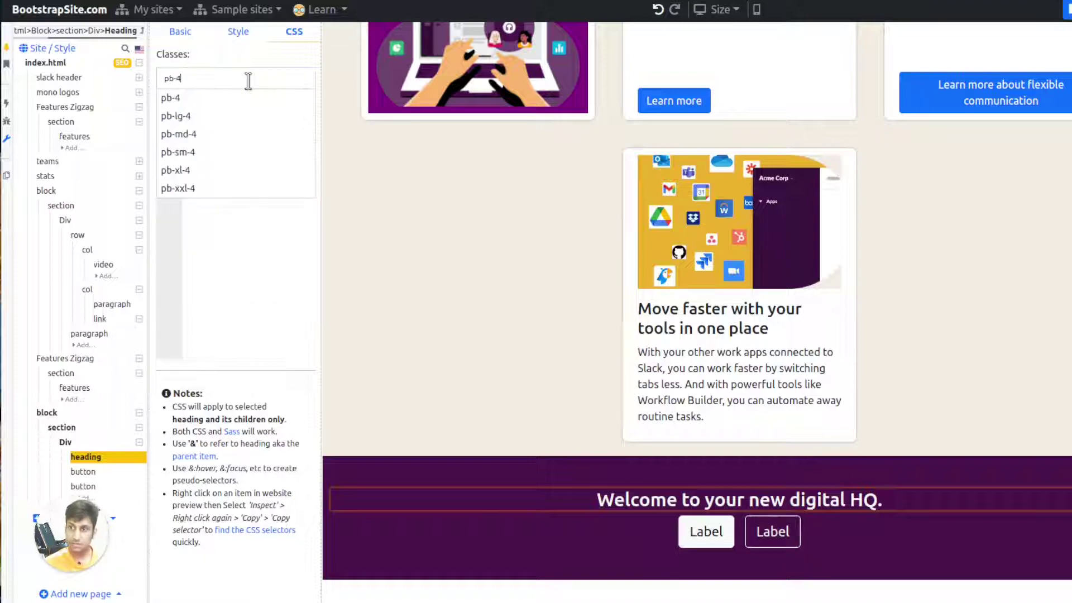
pyautogui.press('Return')
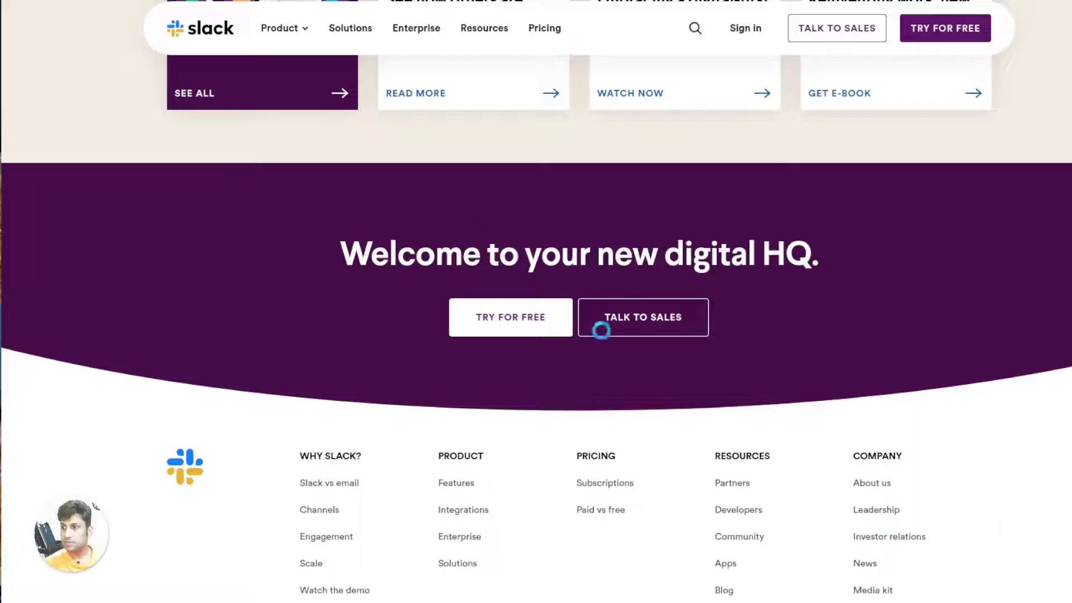
pyautogui.click(770, 274)
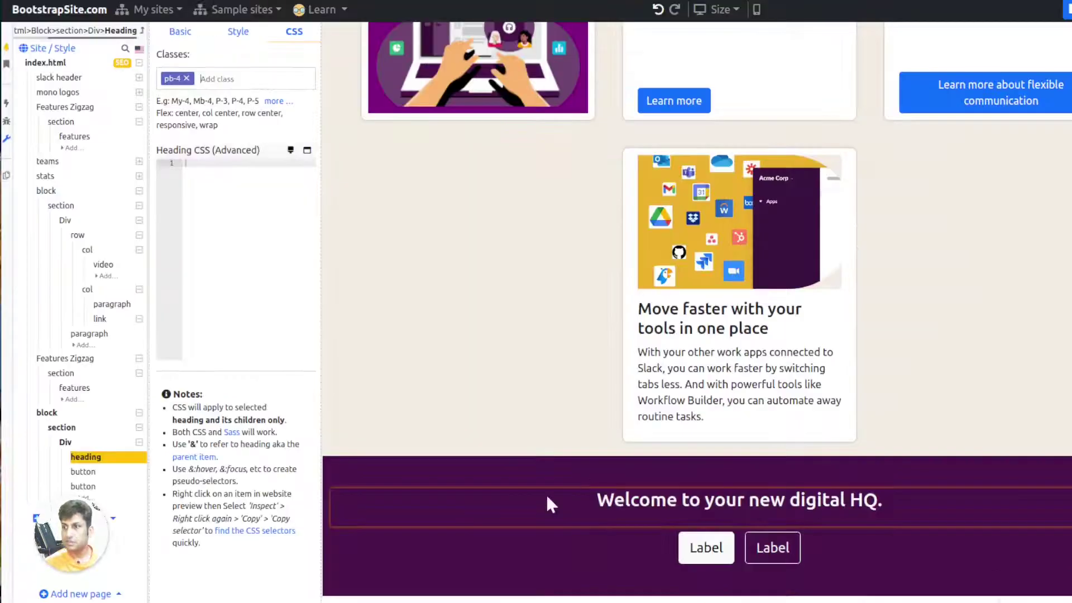
# Create a bottom divider on the welcome banner's section using the layered curved shape
pyautogui.scroll(-1, 502, 486)
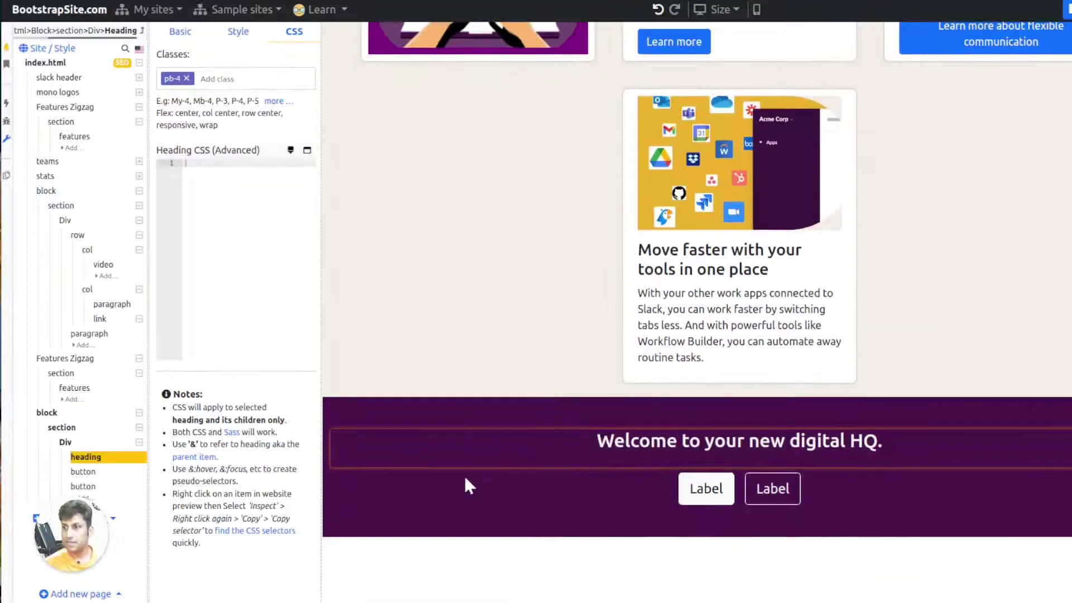
pyautogui.click(411, 411)
pyautogui.click(233, 34)
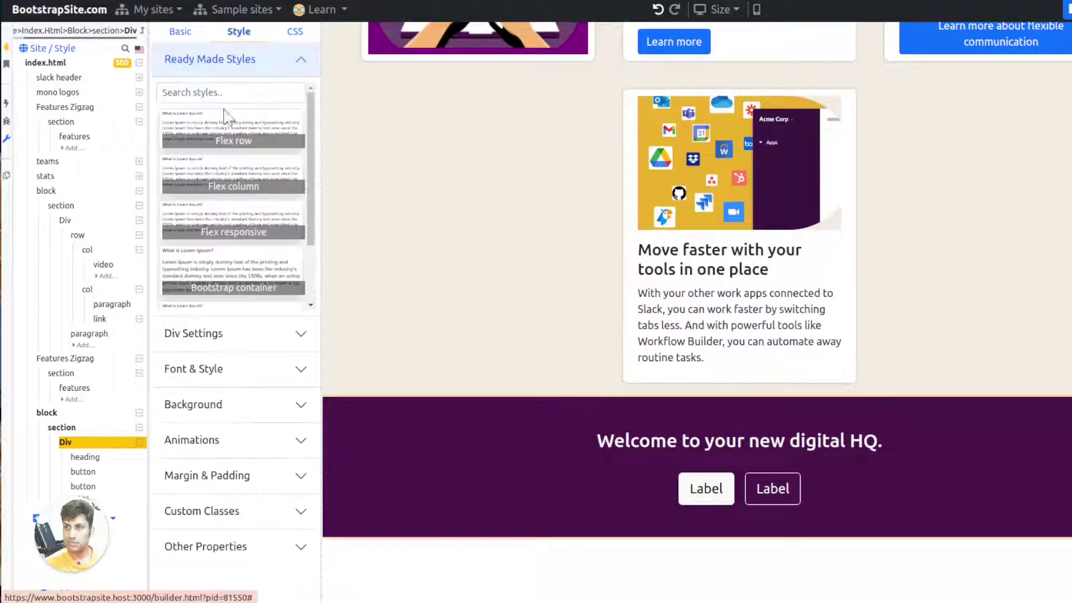
pyautogui.click(63, 429)
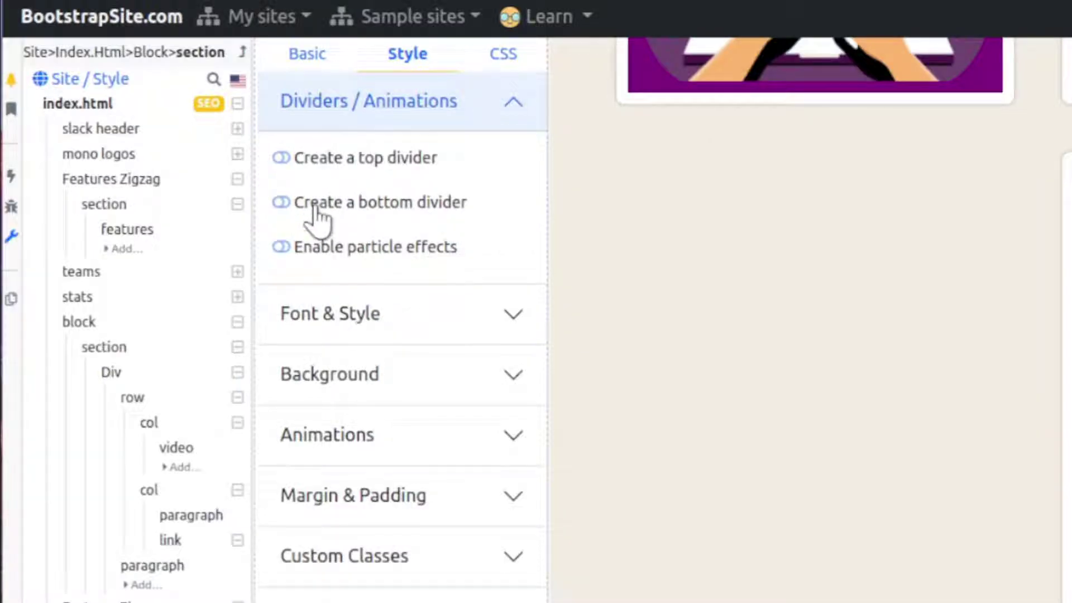
pyautogui.click(320, 219)
pyautogui.click(361, 254)
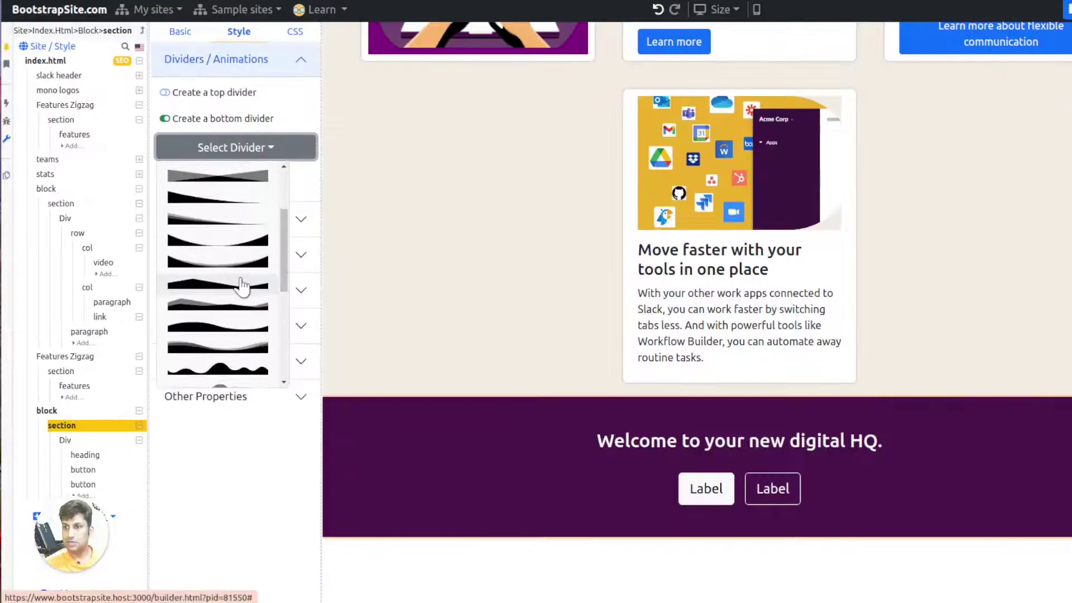
pyautogui.click(238, 277)
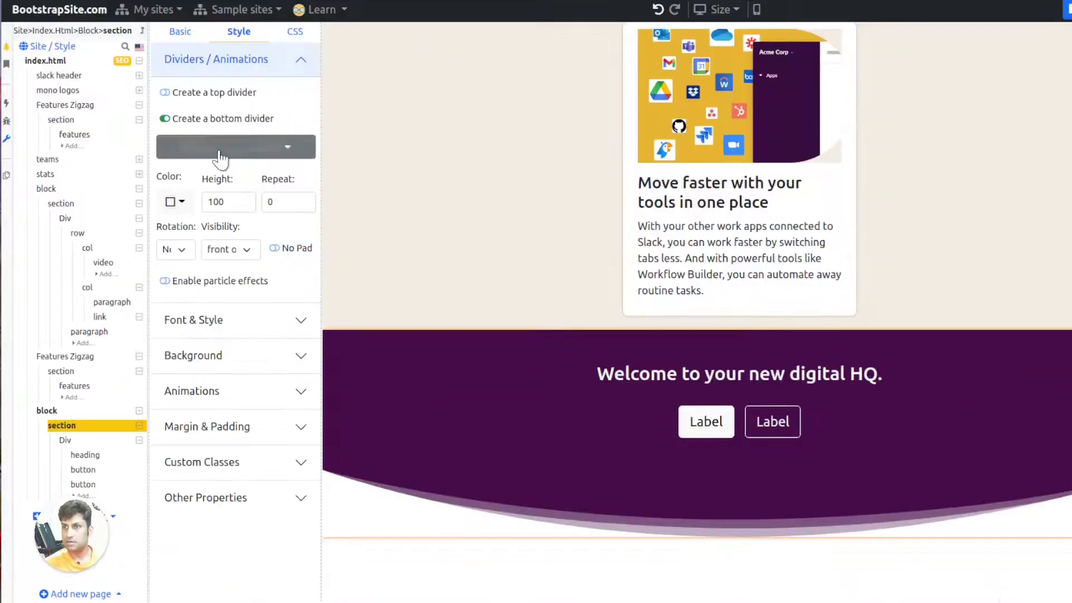
# Change the welcome section's bottom divider to the plain single-curve shape
pyautogui.click(221, 149)
pyautogui.scroll(-2, 240, 245)
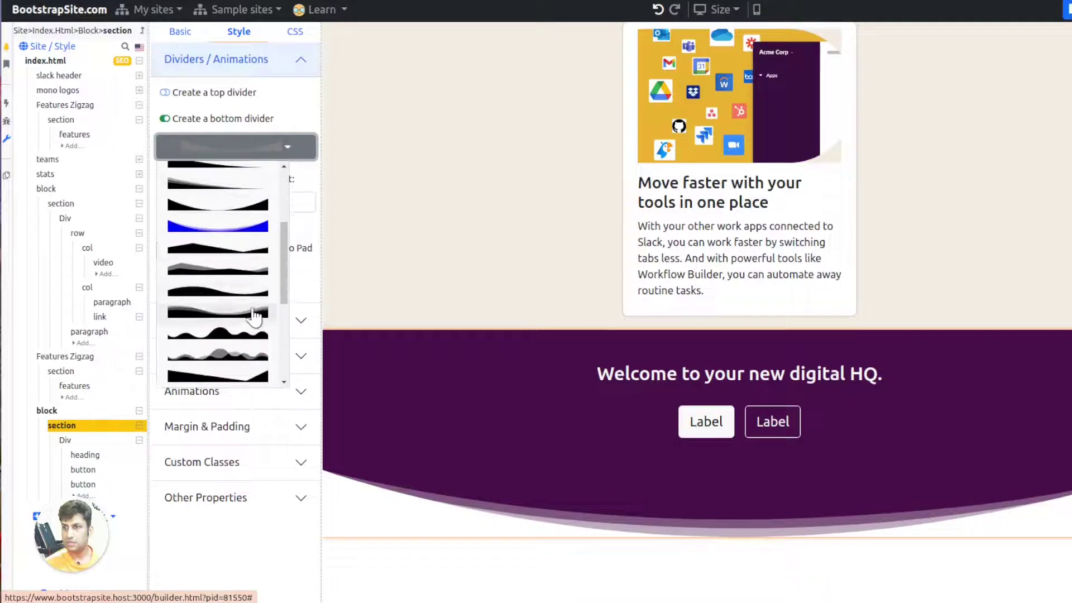
pyautogui.click(215, 219)
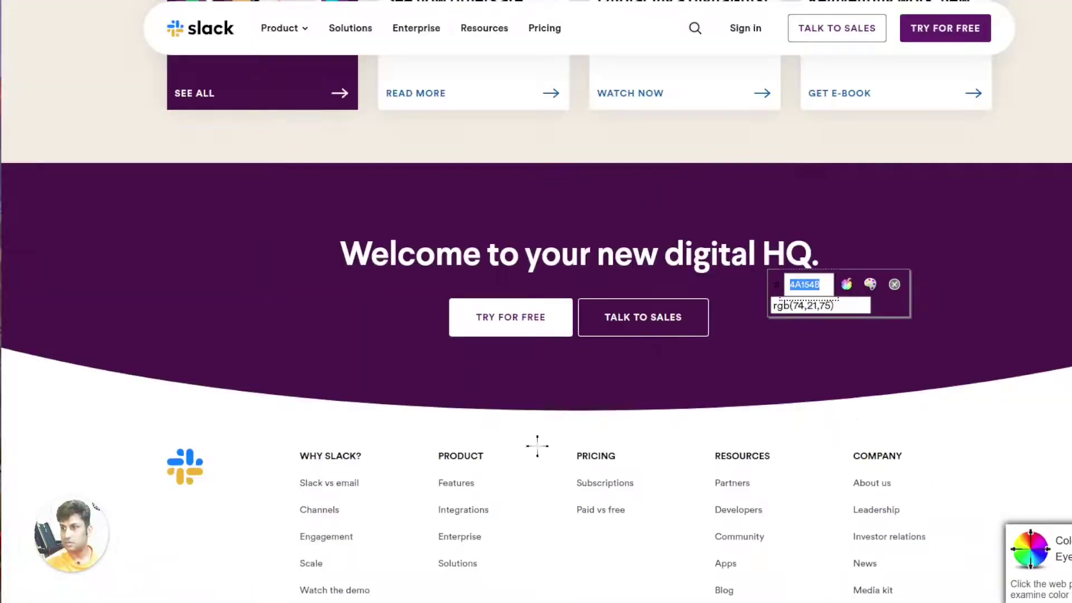
# View the Slack page's footer, and collapse the welcome block, the last Features Zigzag and the video block in the page outline
pyautogui.scroll(-3, 537, 445)
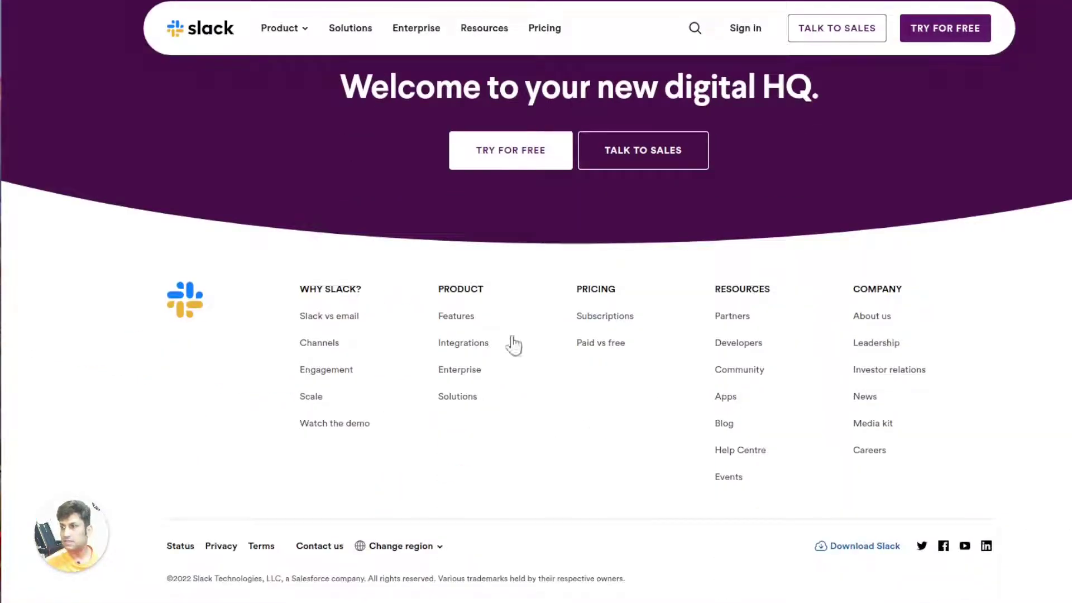
pyautogui.click(630, 304)
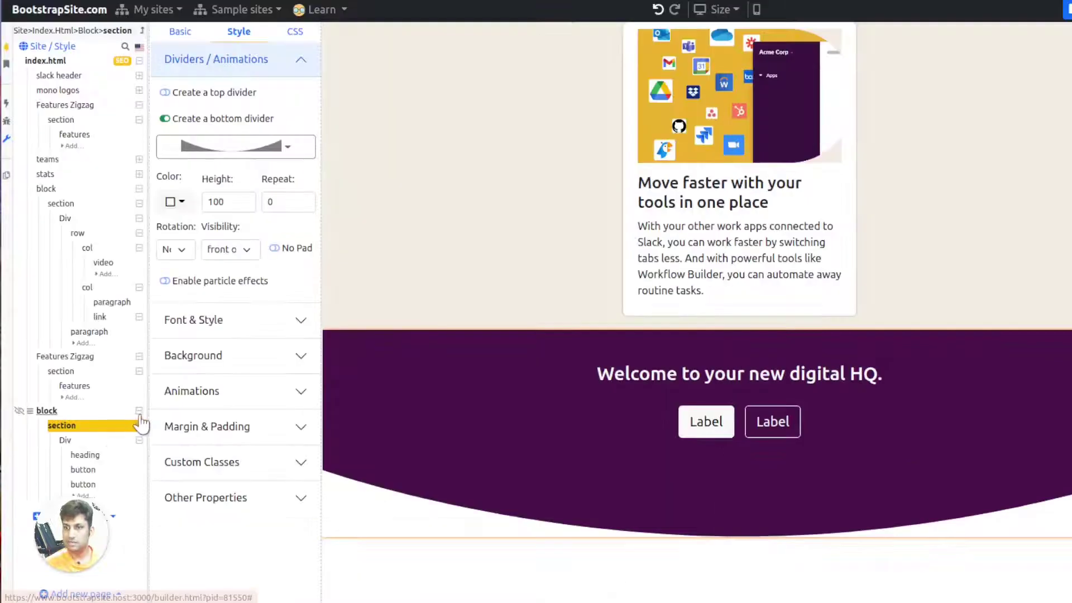
pyautogui.click(139, 410)
pyautogui.click(139, 356)
pyautogui.click(138, 190)
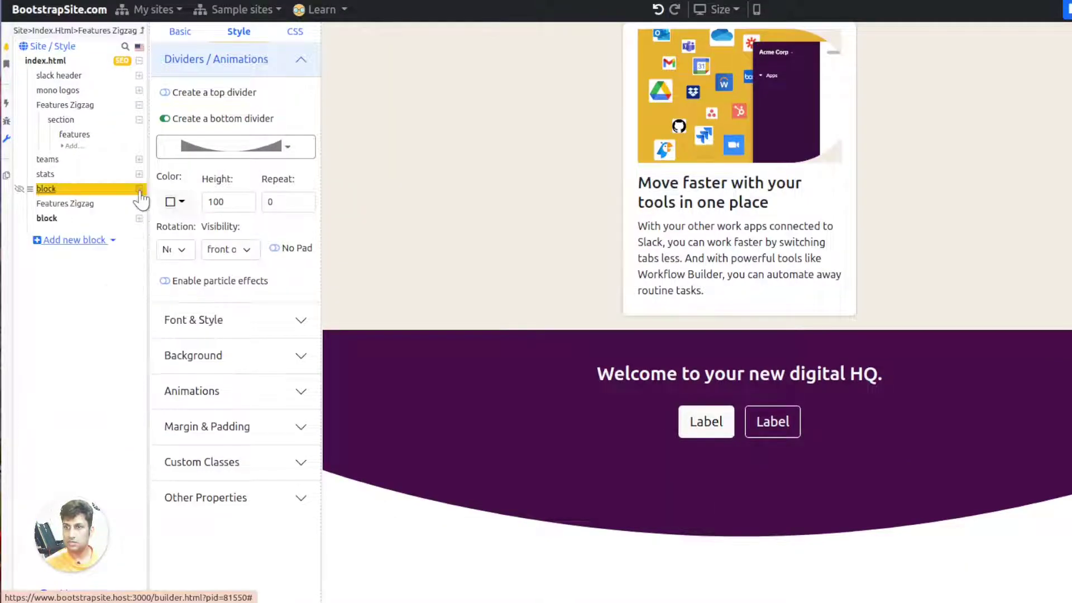
# Add the "form footer" block from the Footers category below the welcome banner
pyautogui.click(109, 241)
pyautogui.click(107, 292)
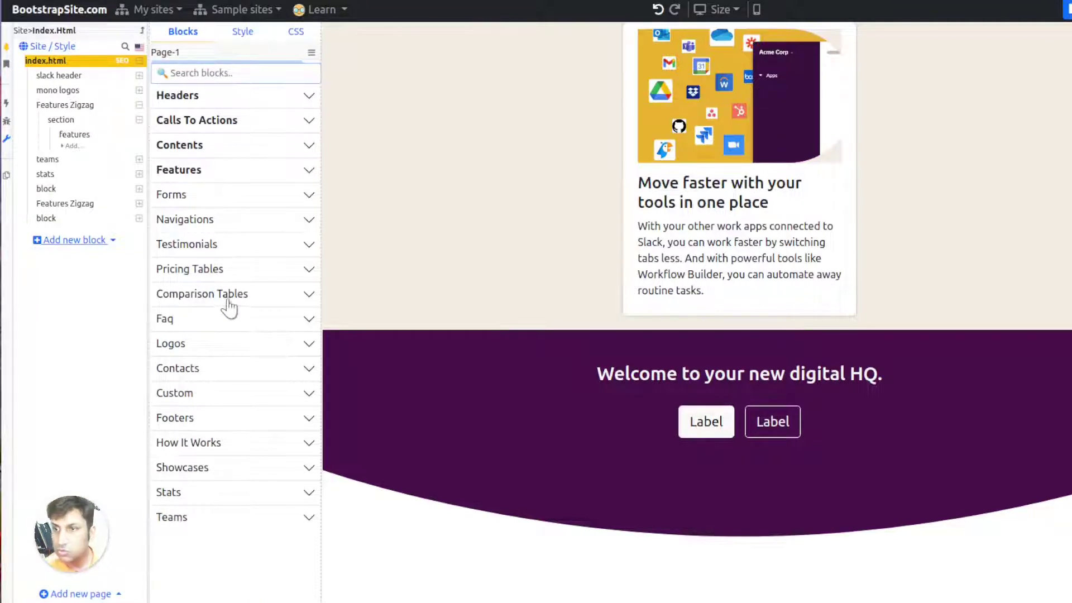
pyautogui.click(211, 420)
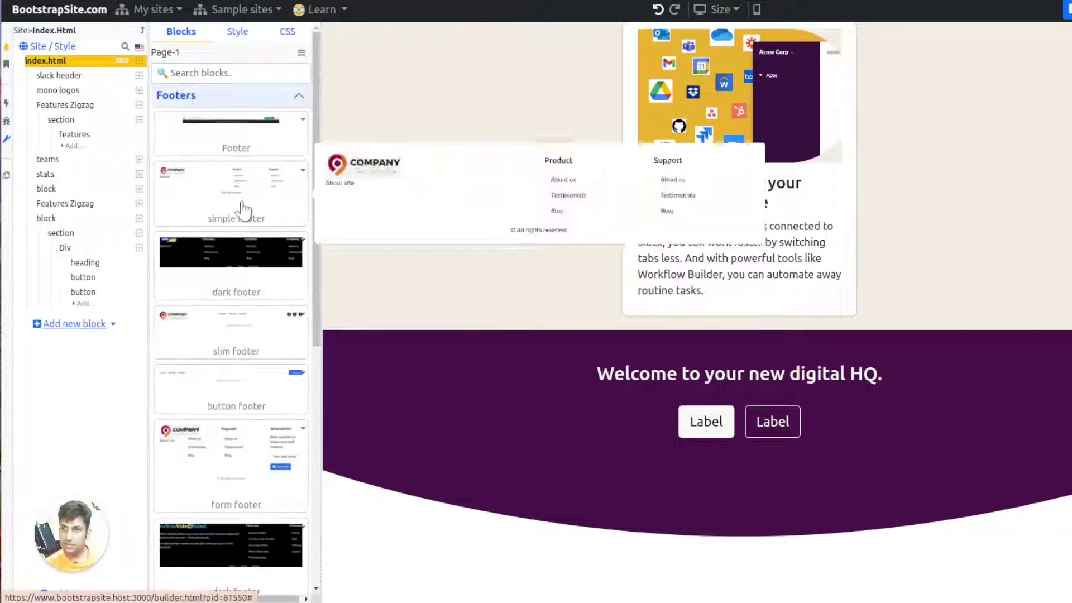
pyautogui.moveTo(252, 322)
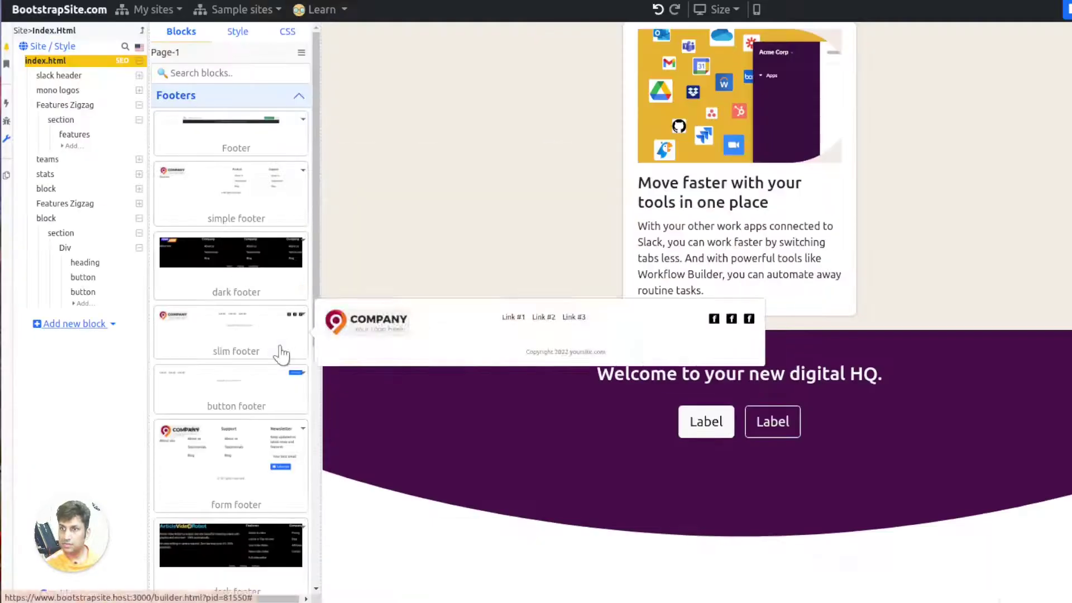
pyautogui.moveTo(256, 412)
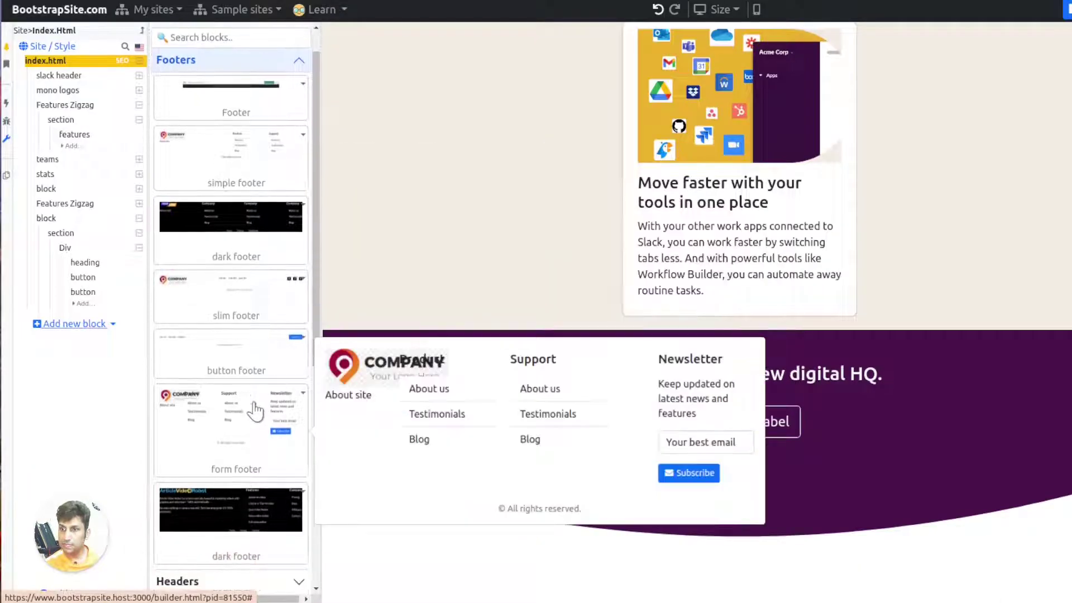
pyautogui.click(882, 345)
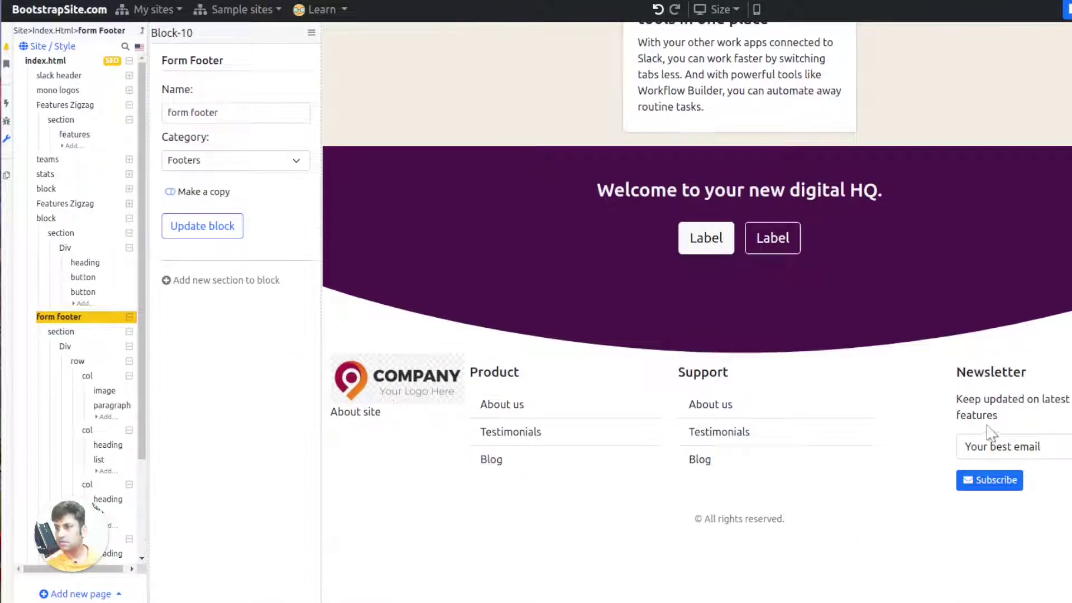
# Select the footer's "Newsletter" heading and compare the built page with the Slack page's footer and hero section
pyautogui.click(997, 400)
pyautogui.click(991, 372)
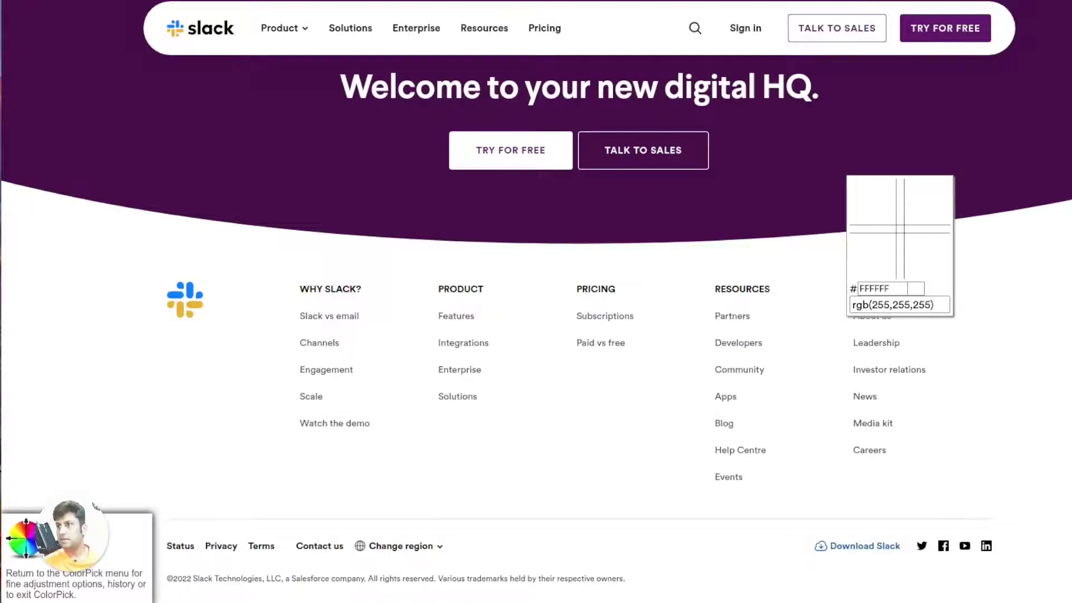
pyautogui.scroll(4, 942, 371)
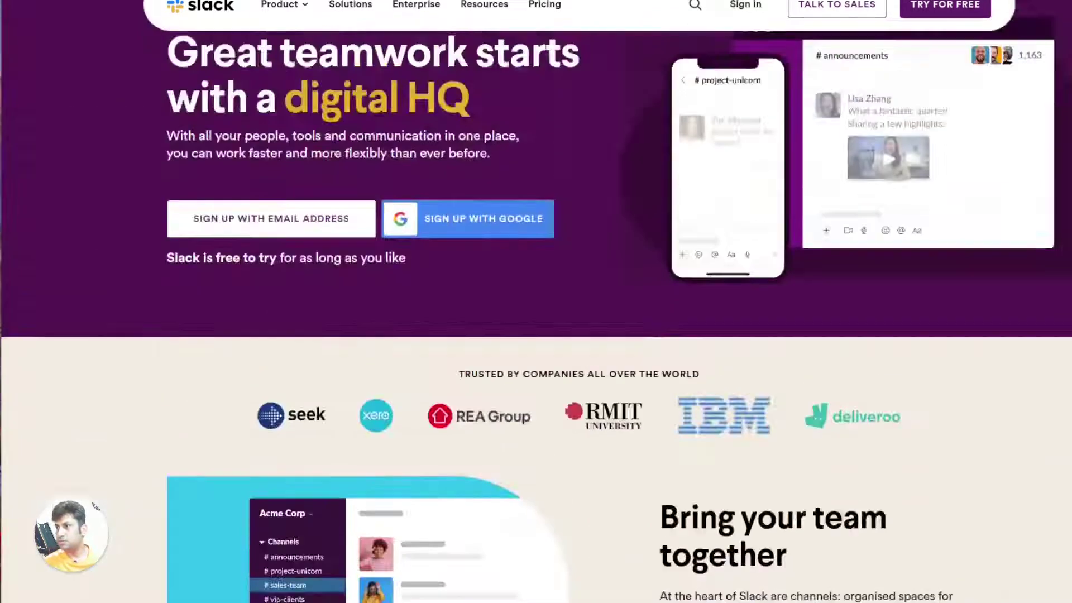
pyautogui.scroll(1, 536, 302)
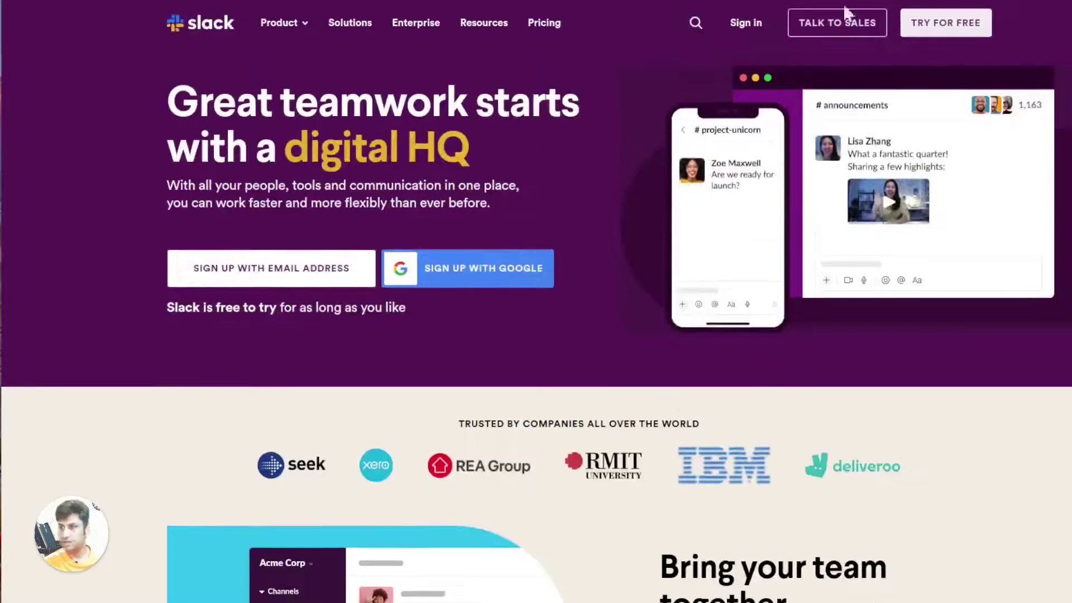
pyautogui.moveTo(123, 23); pyautogui.dragTo(965, 383)
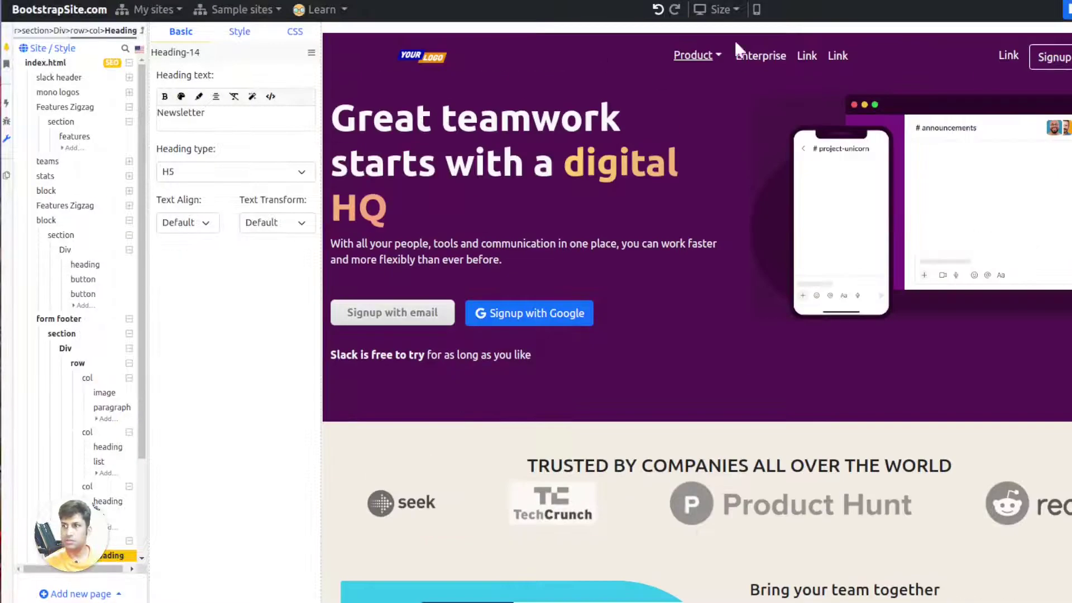
# Show the mobile preview and examine how the hero, logos, features, stats and card sections stack on a small screen
pyautogui.click(756, 10)
pyautogui.scroll(-3, 839, 133)
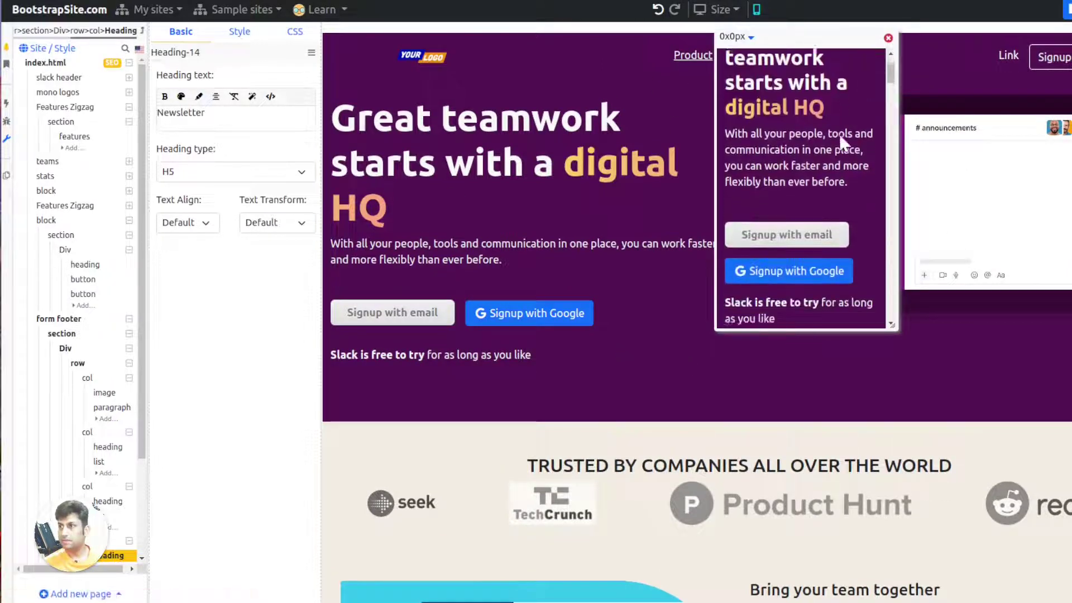
pyautogui.scroll(-8, 840, 139)
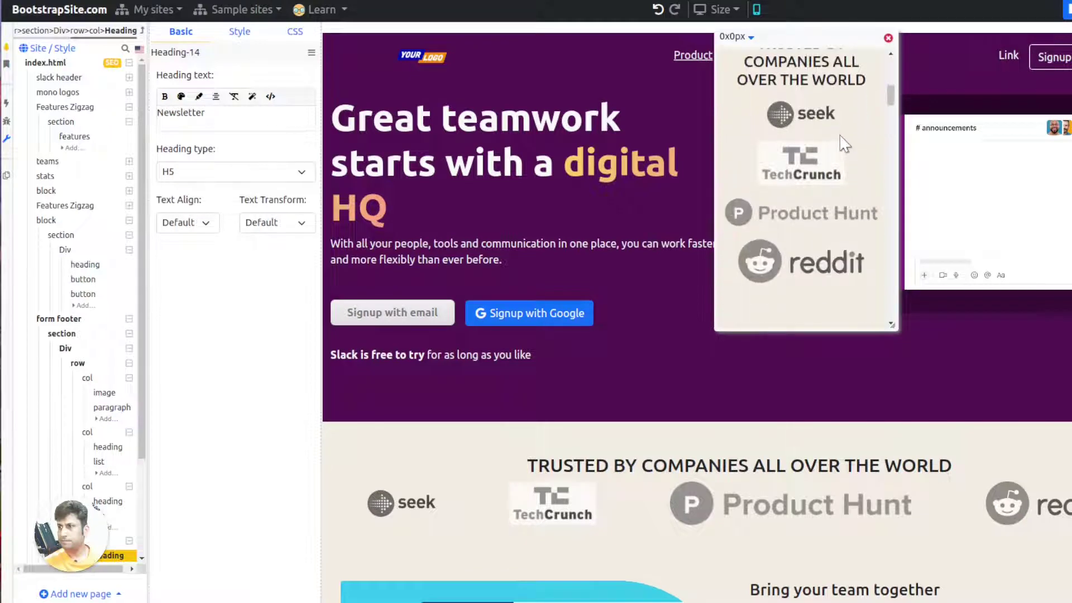
pyautogui.scroll(-5, 843, 142)
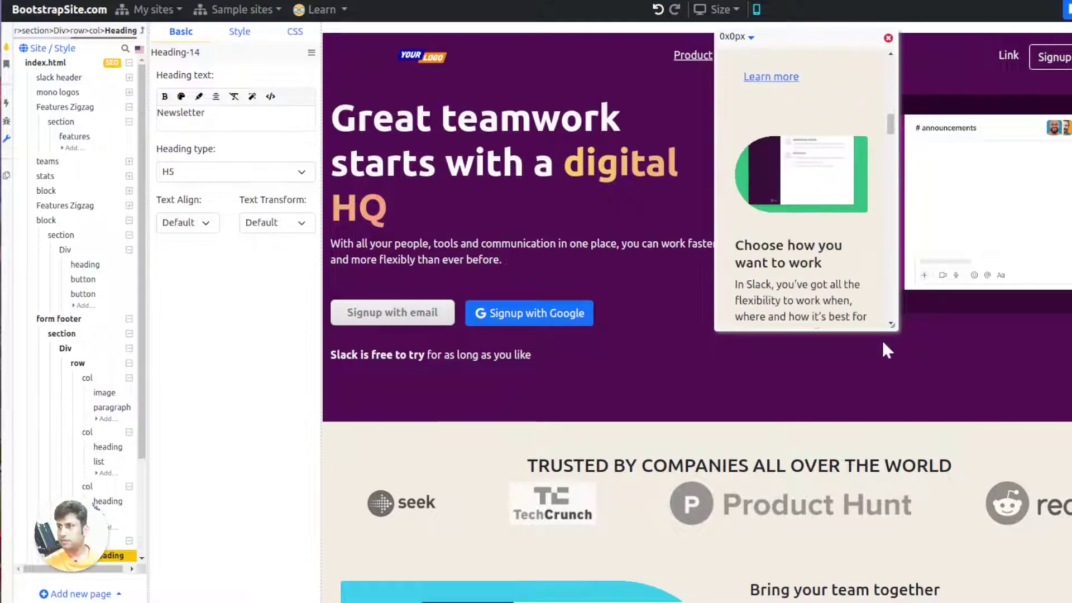
pyautogui.scroll(-5, 773, 252)
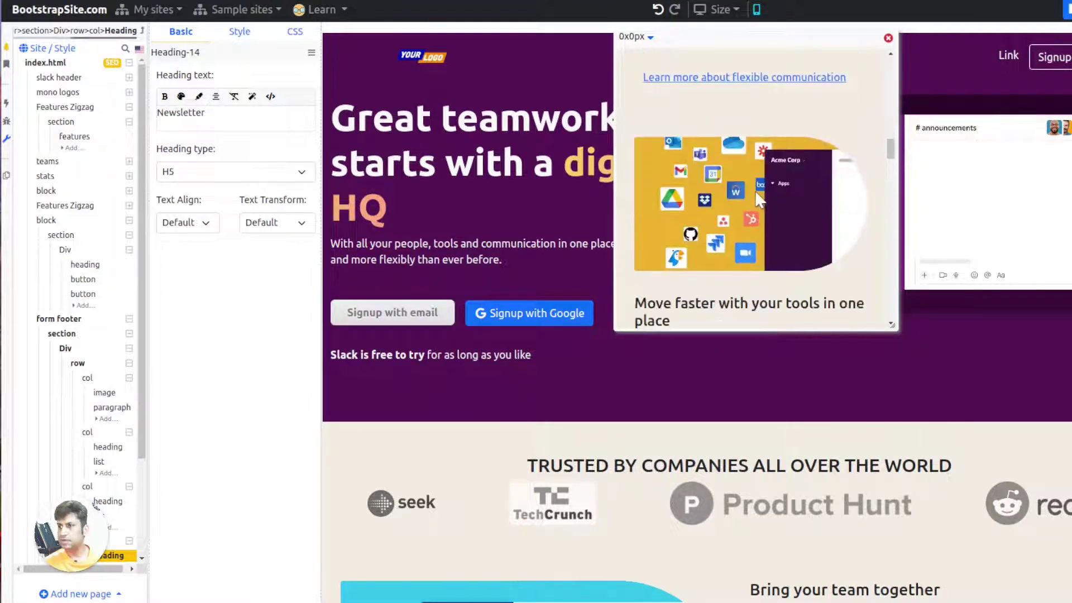
pyautogui.scroll(-8, 754, 190)
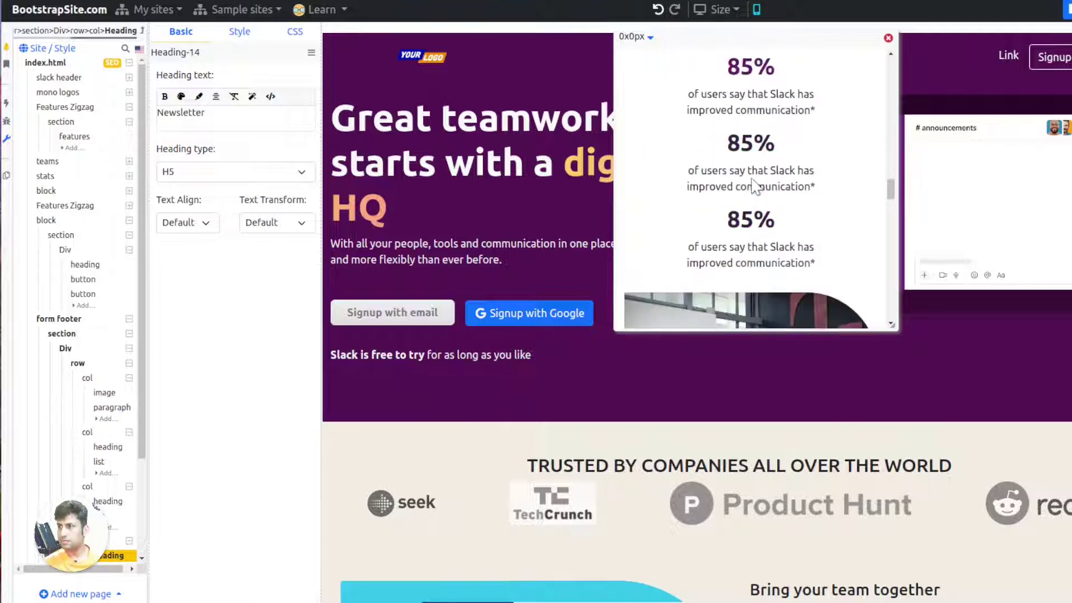
pyautogui.scroll(-10, 754, 187)
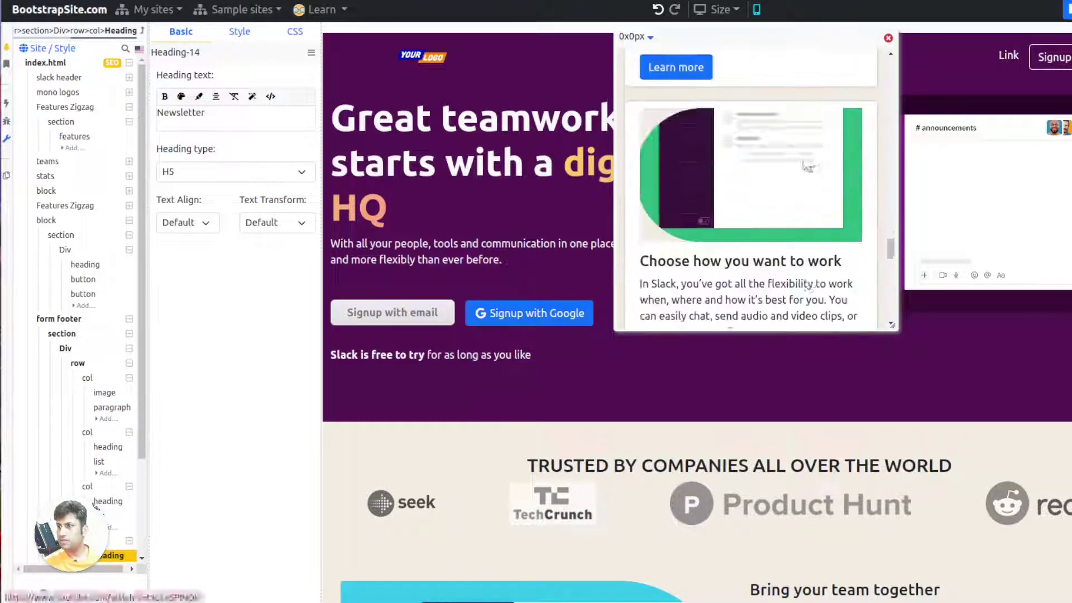
pyautogui.scroll(-4, 814, 157)
pyautogui.scroll(10, 817, 157)
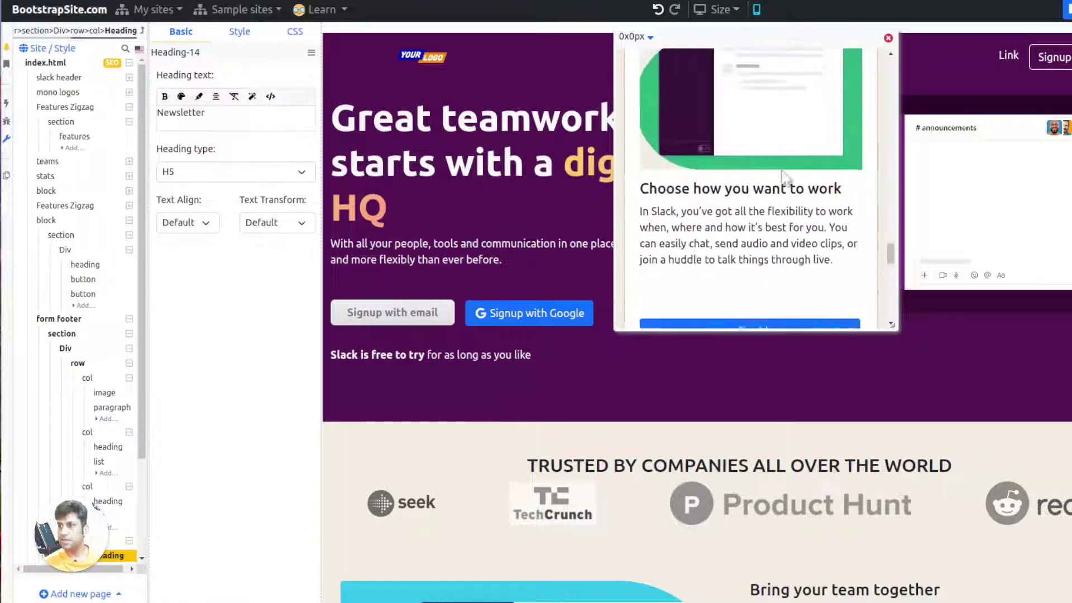
pyautogui.scroll(6, 735, 170)
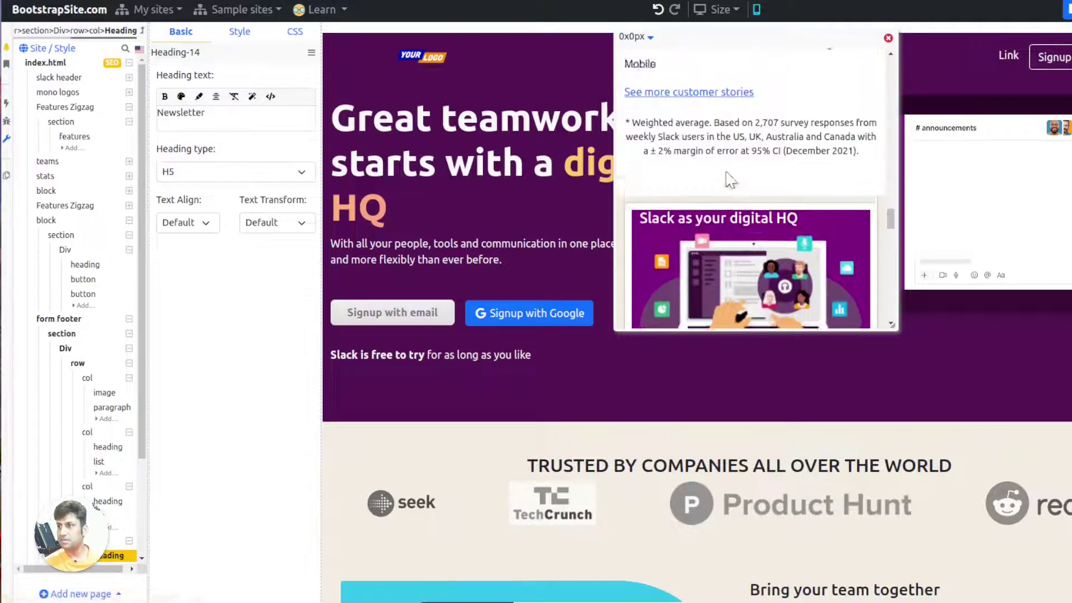
pyautogui.scroll(-3, 732, 172)
pyautogui.scroll(-5, 736, 190)
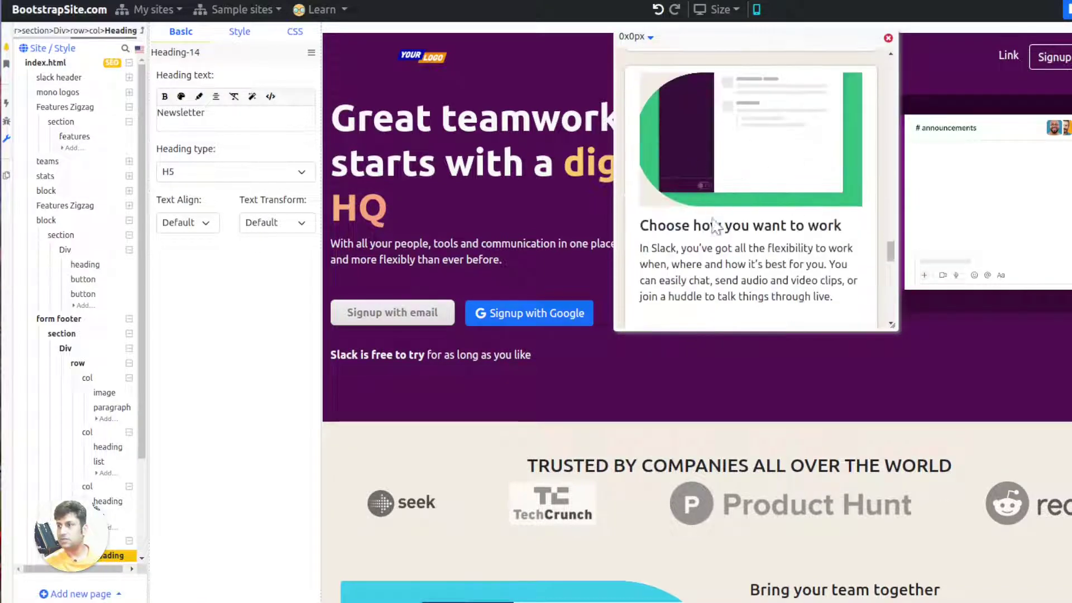
# Finish reviewing the cards in the mobile preview, close it, and compare the instant preview's hero section with the Slack page
pyautogui.scroll(-5, 692, 212)
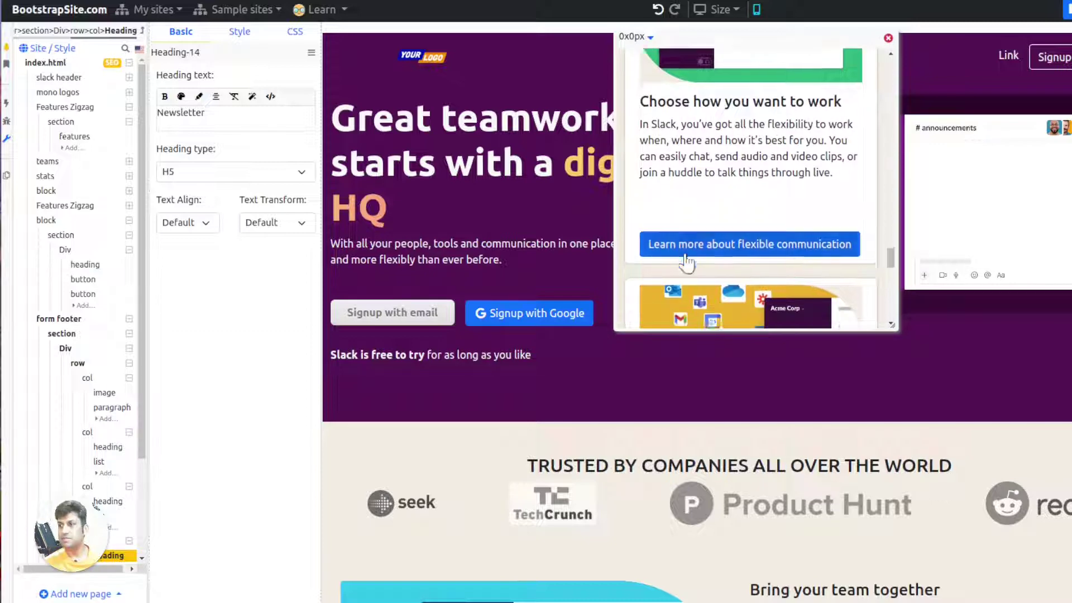
pyautogui.scroll(-2, 715, 177)
pyautogui.click(888, 38)
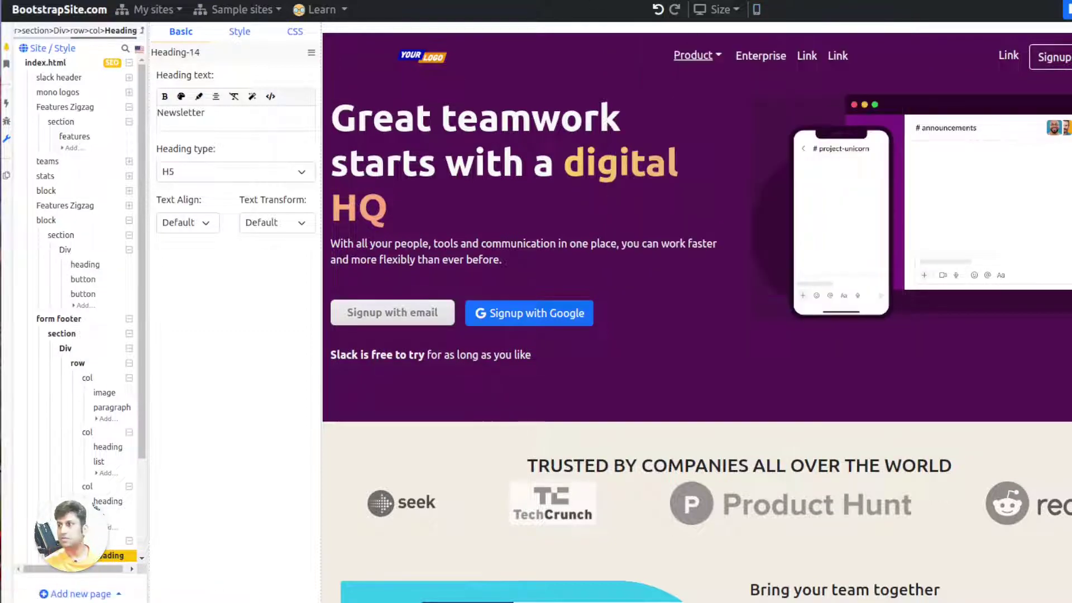
pyautogui.click(1067, 9)
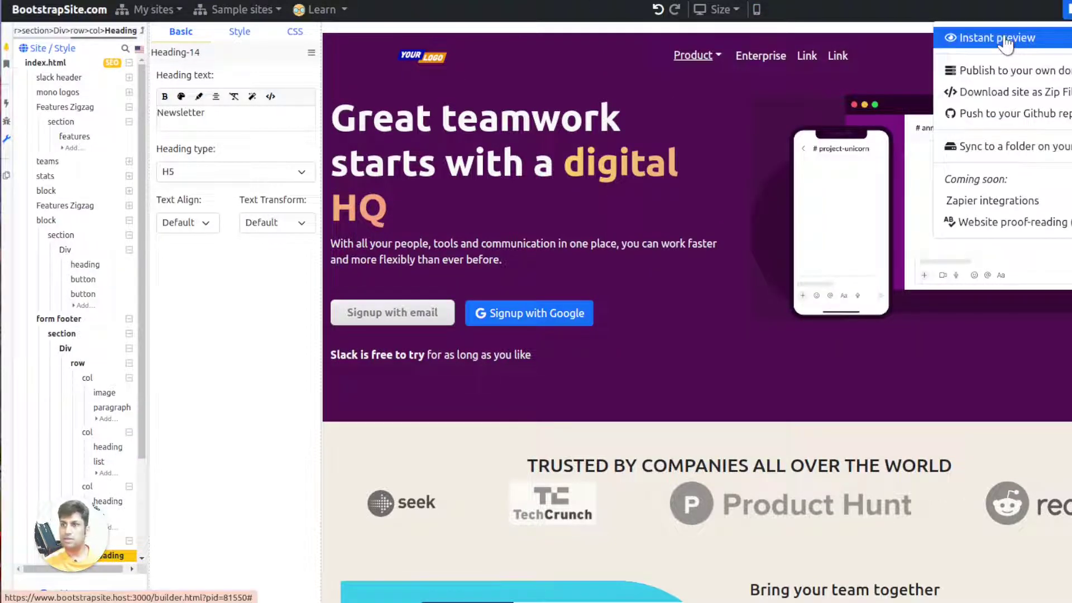
pyautogui.click(1003, 39)
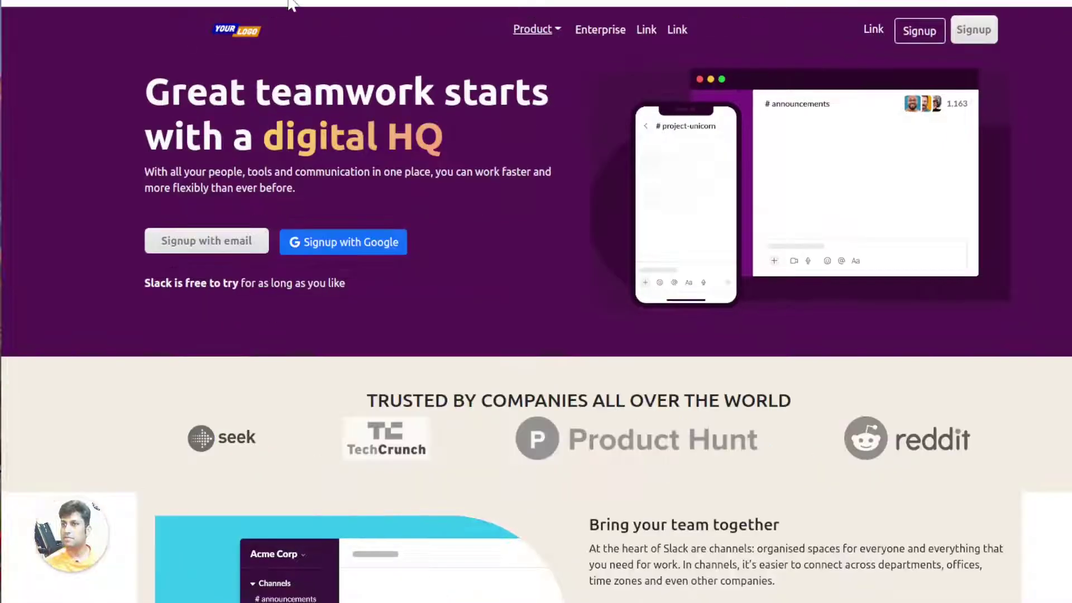
pyautogui.scroll(-1, 536, 302)
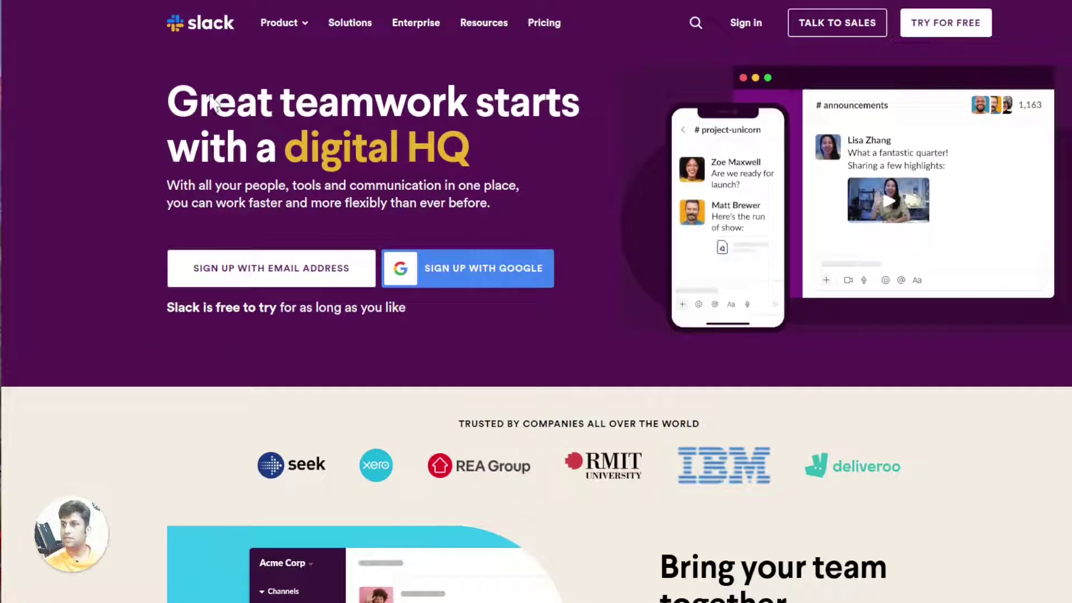
pyautogui.tripleClick(397, 166)
pyautogui.click(397, 166)
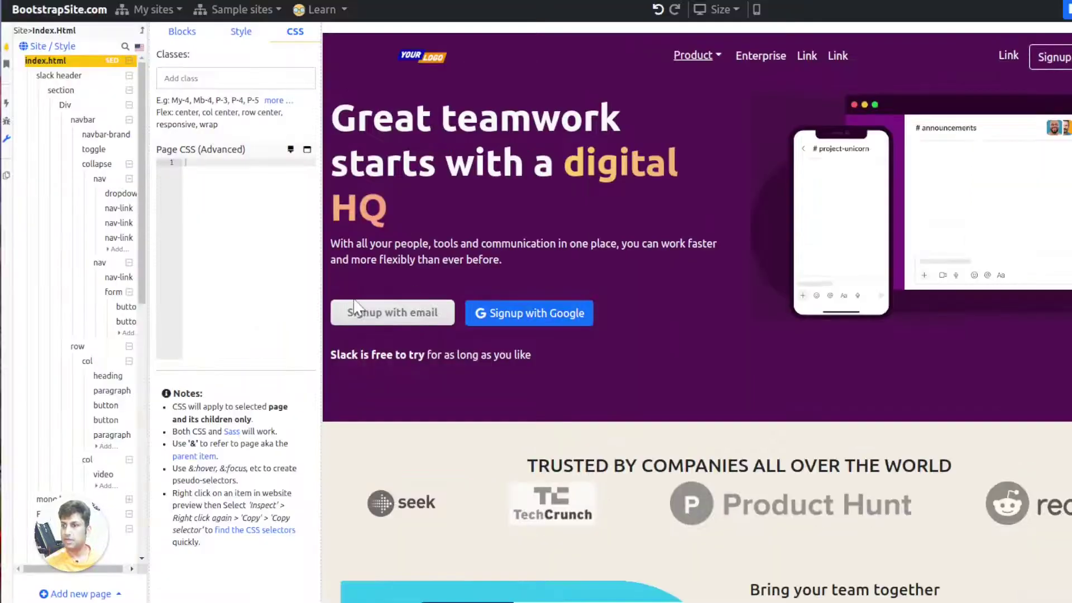
# Replace the button-grey class on the hero's "Signup with email" button with btn-light and add the btn class
pyautogui.click(355, 307)
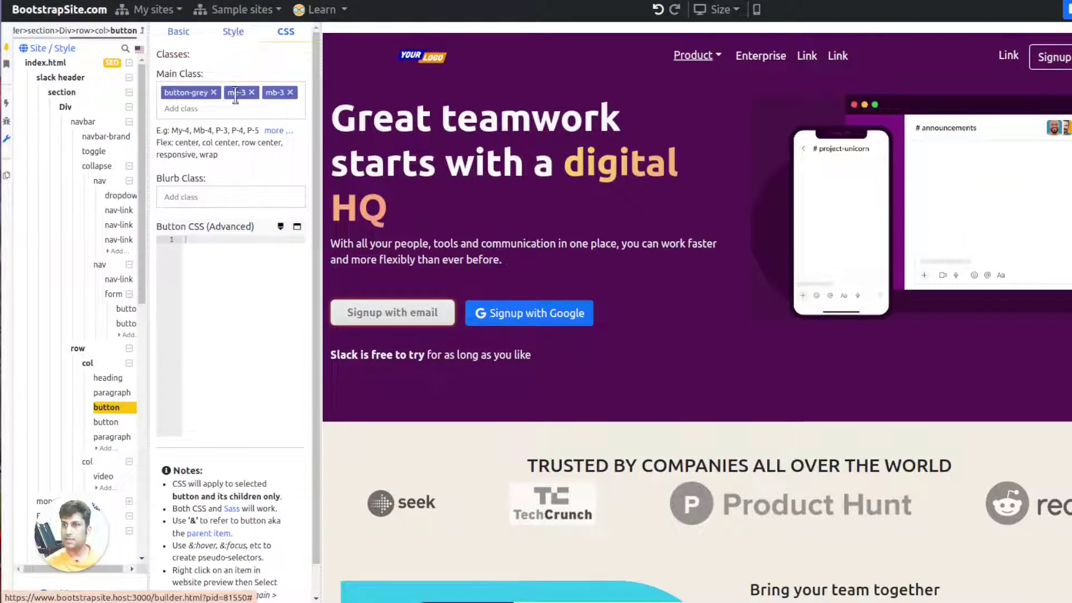
pyautogui.click(199, 93)
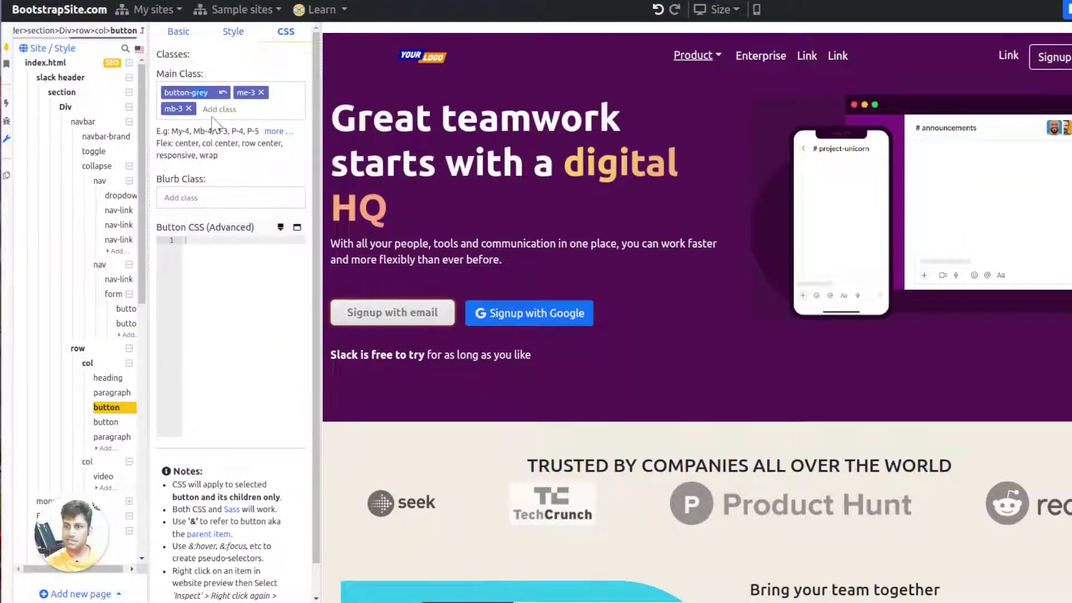
pyautogui.write('light')
pyautogui.press('Return')
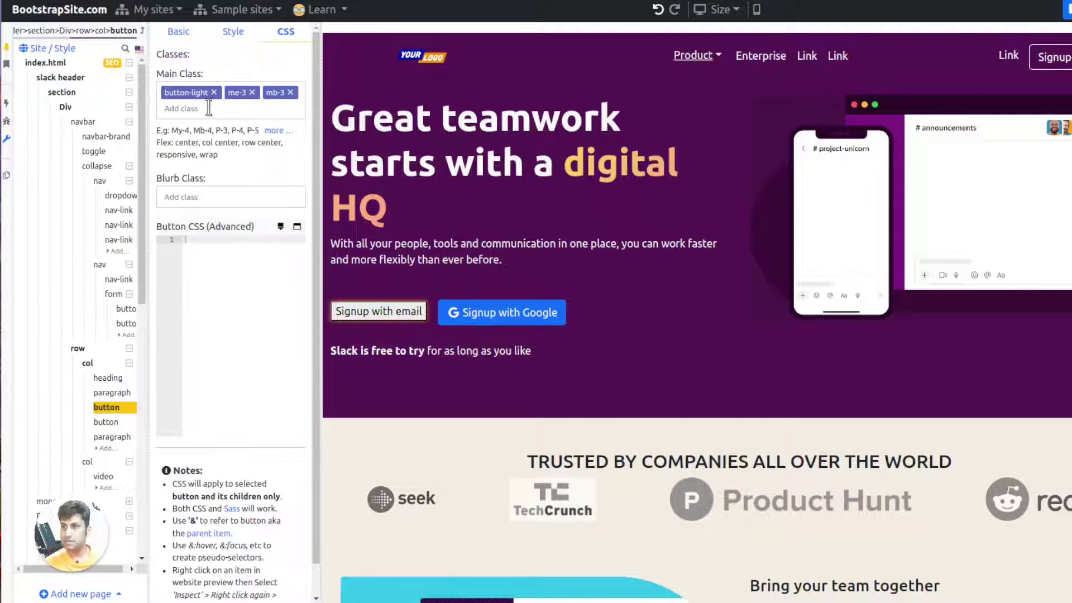
pyautogui.click(180, 93)
pyautogui.doubleClick(179, 93)
pyautogui.write('btn')
pyautogui.press('Return')
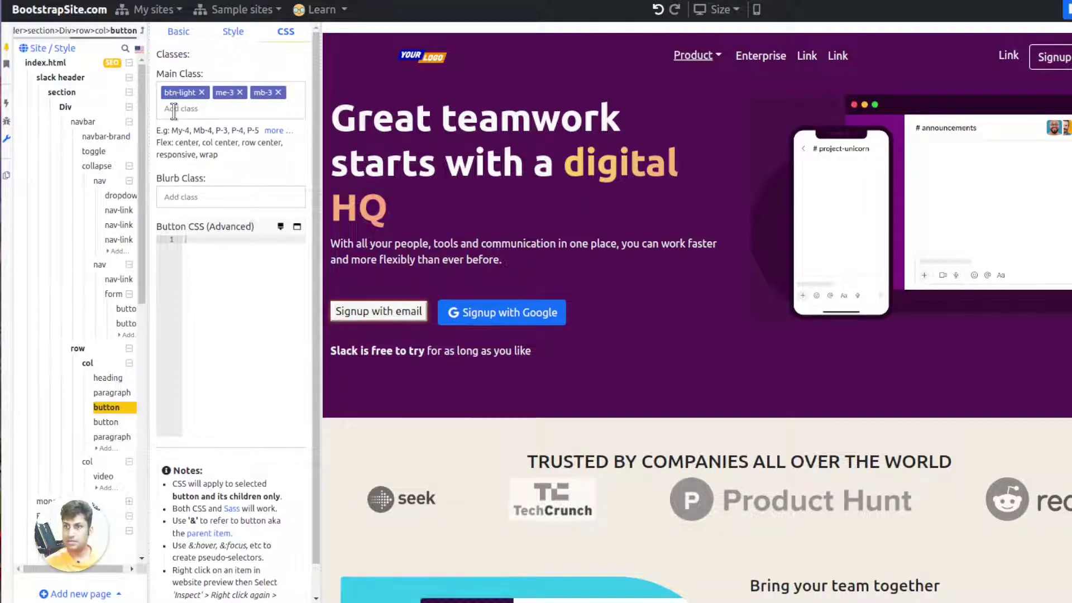
pyautogui.write('btn')
pyautogui.press('Return')
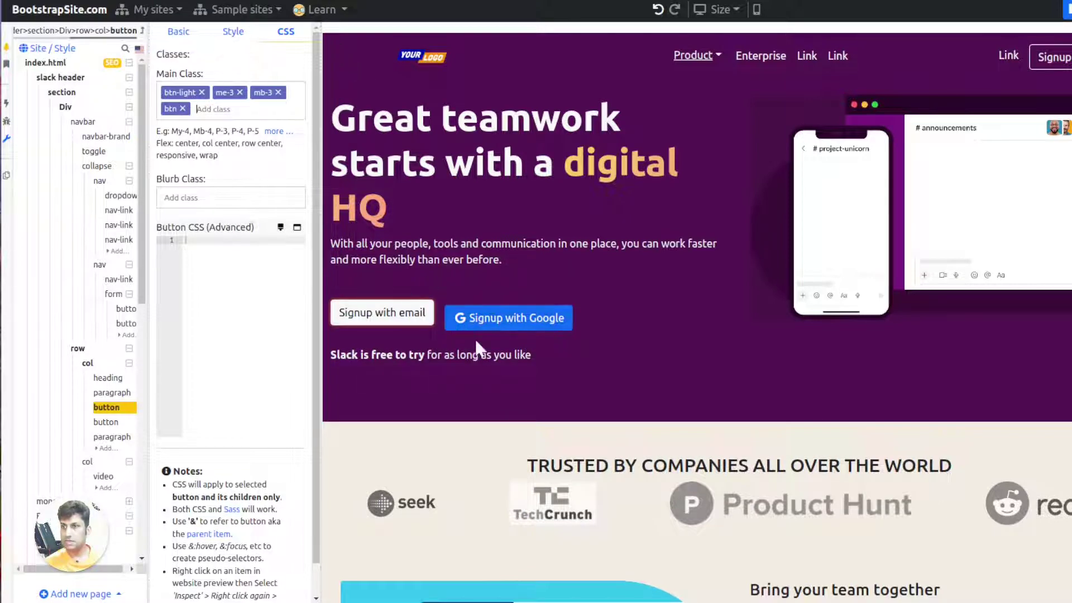
# Add the mb-md-0 class to the "Signup with email" button to align it with the Google button
pyautogui.click(479, 323)
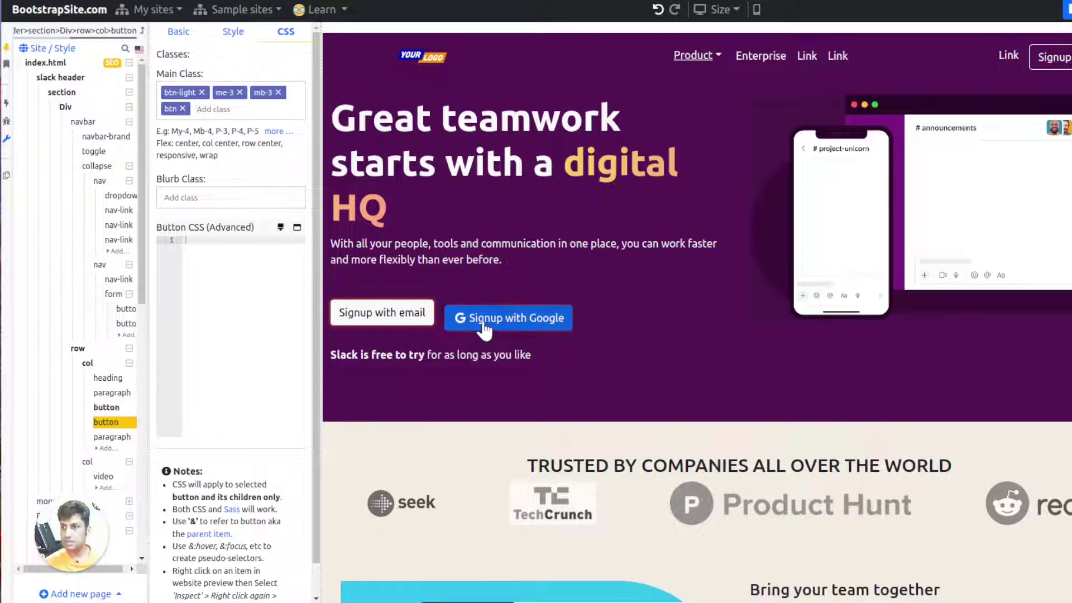
pyautogui.click(405, 327)
pyautogui.click(287, 106)
pyautogui.write('mb-md-')
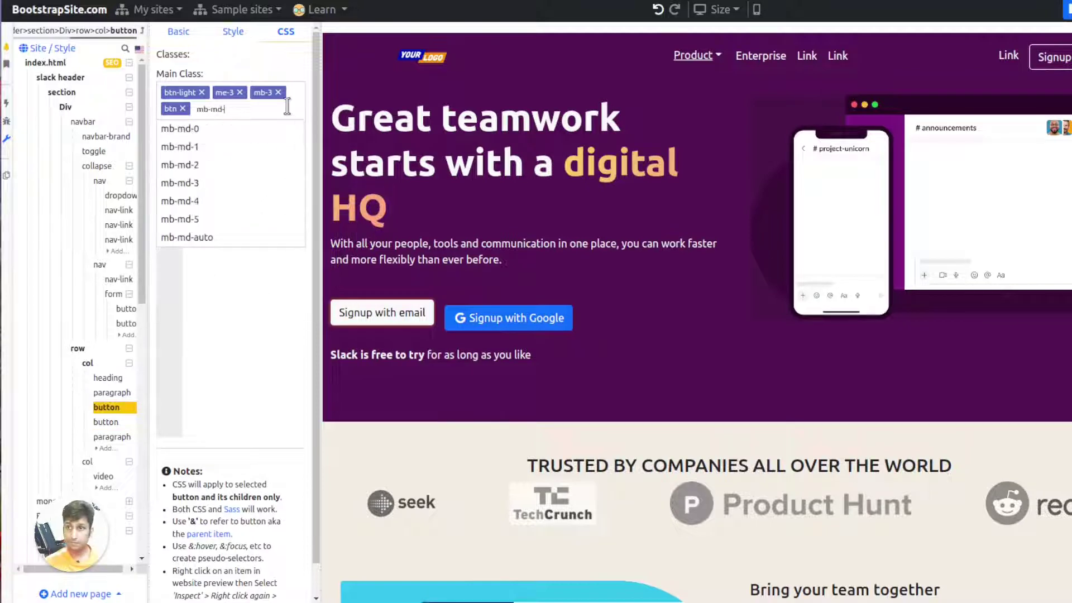
pyautogui.write('4')
pyautogui.press('Return')
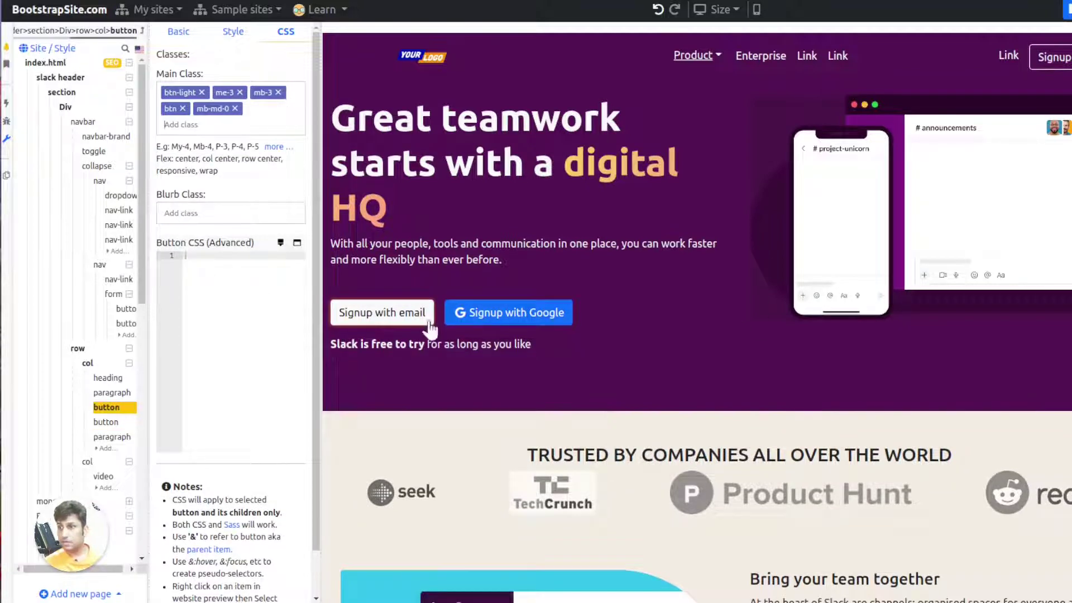
# Set the button size of both "Signup with email" and "Signup with Google" to large
pyautogui.click(190, 32)
pyautogui.click(210, 189)
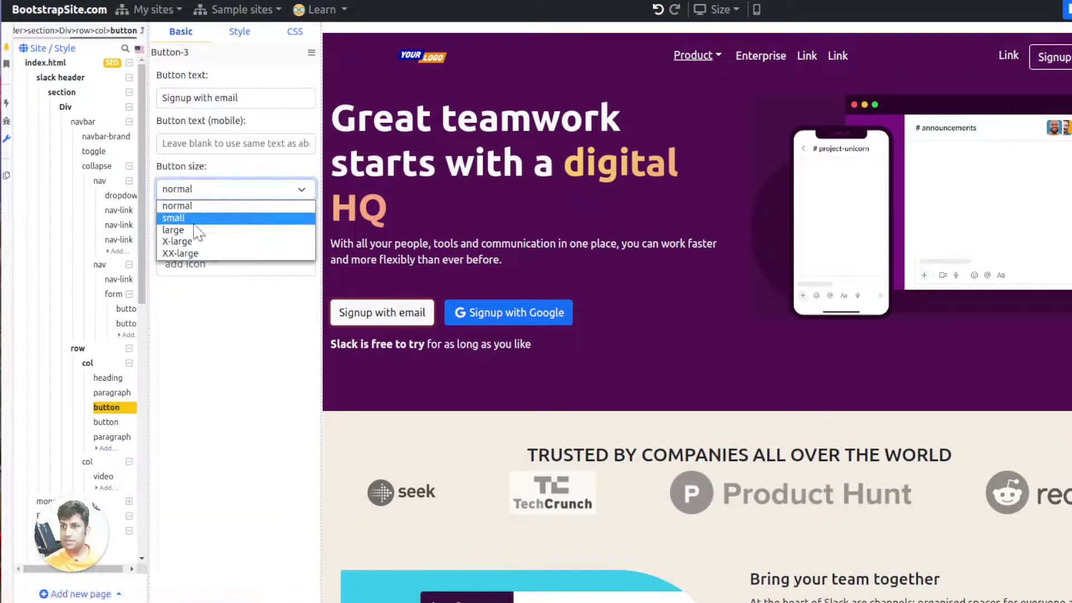
pyautogui.click(200, 235)
pyautogui.click(514, 315)
pyautogui.click(218, 189)
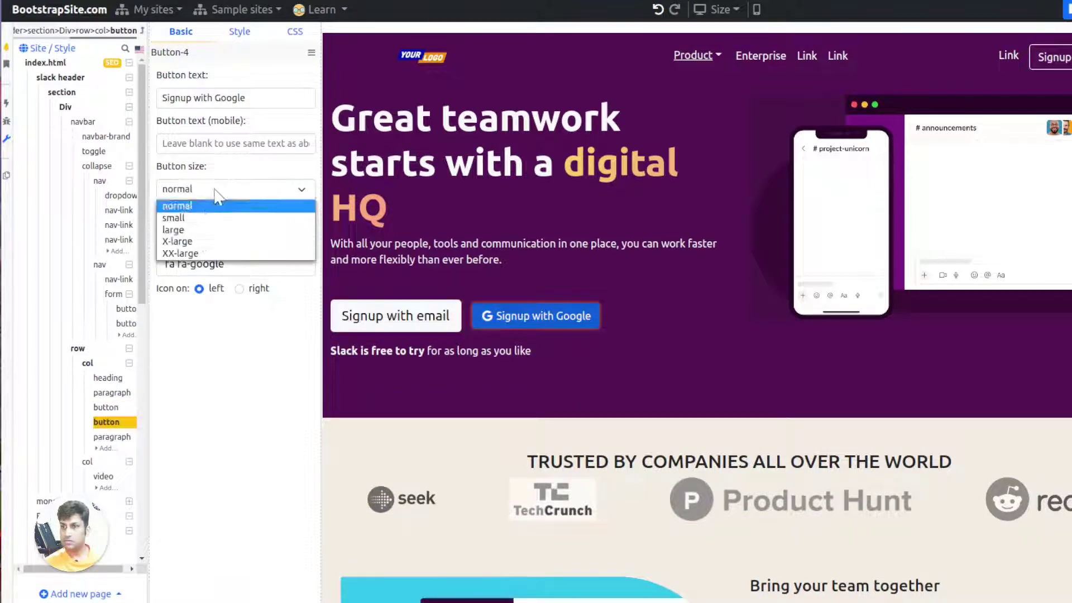
pyautogui.click(198, 234)
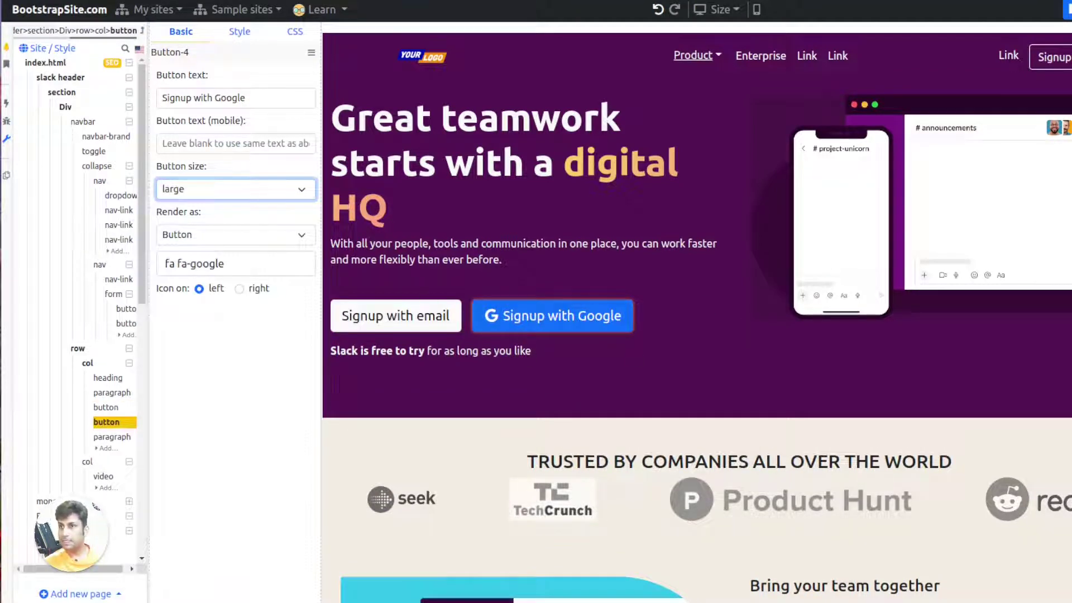
# Replace the button-grey class on the navbar's grey Signup button with btn-light and add the btn class
pyautogui.click(1063, 11)
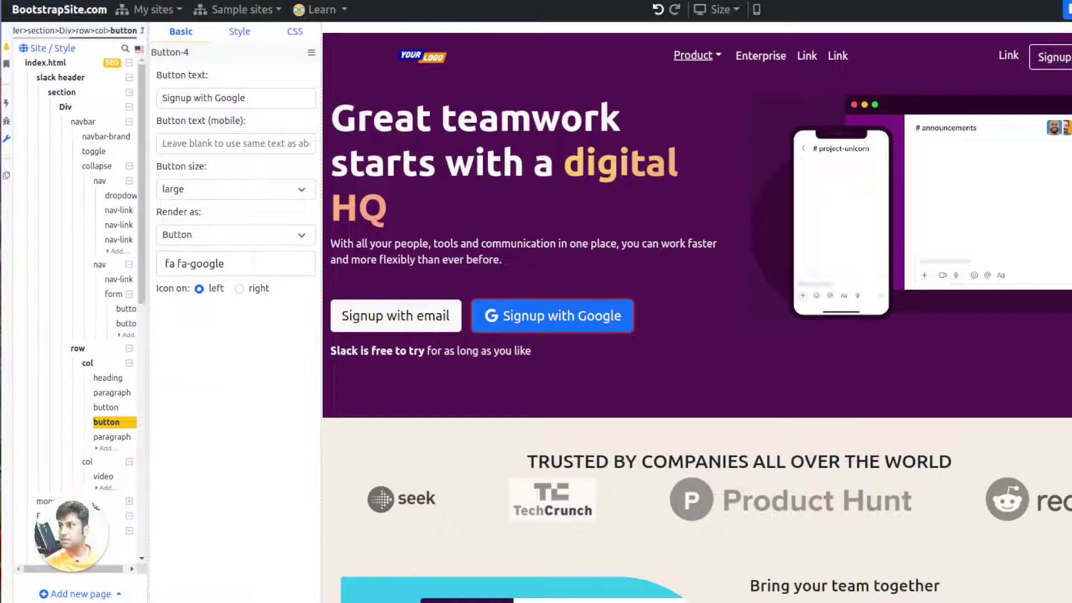
pyautogui.click(1052, 56)
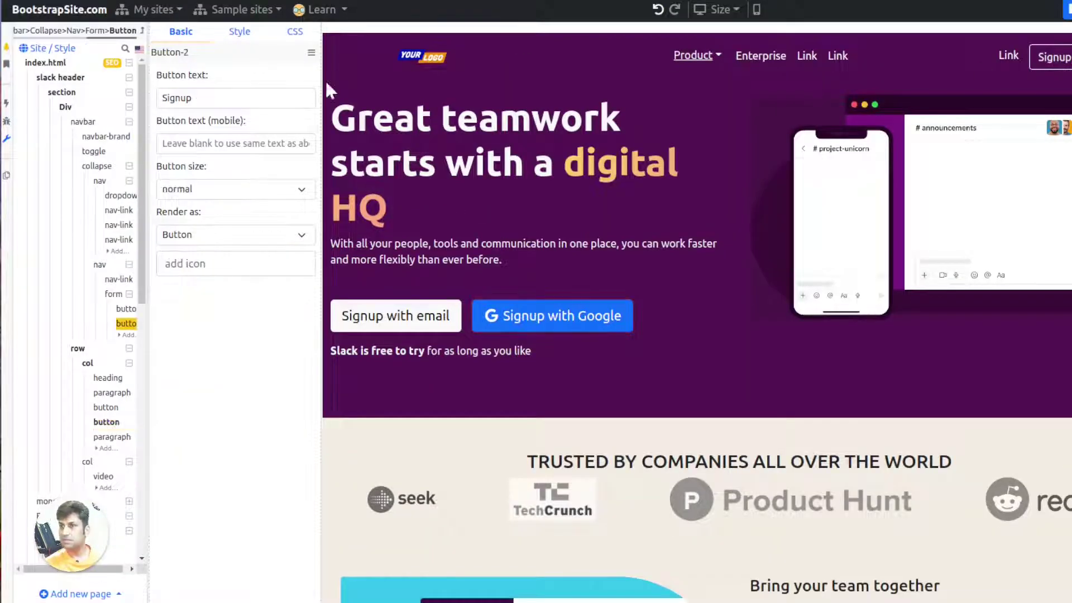
pyautogui.click(286, 31)
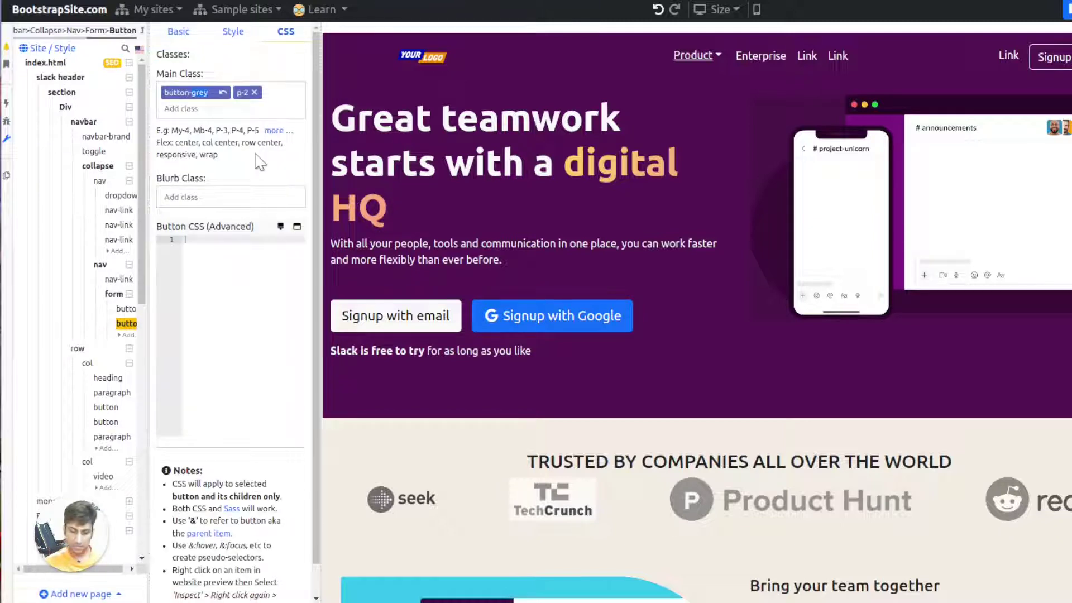
pyautogui.click(253, 112)
pyautogui.write('btn')
pyautogui.press('Return')
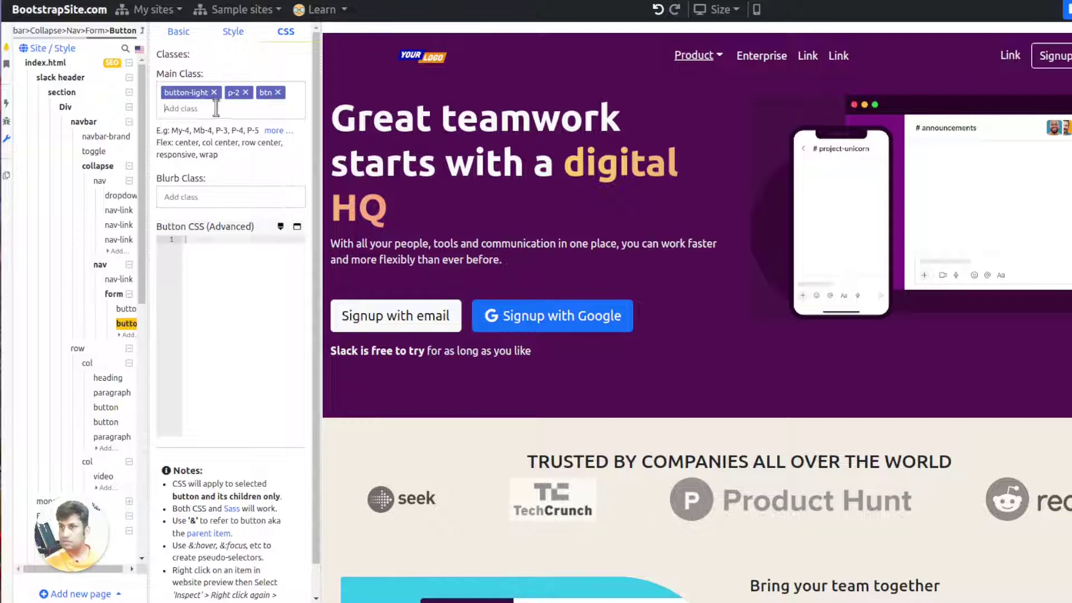
pyautogui.doubleClick(180, 93)
pyautogui.write('btn')
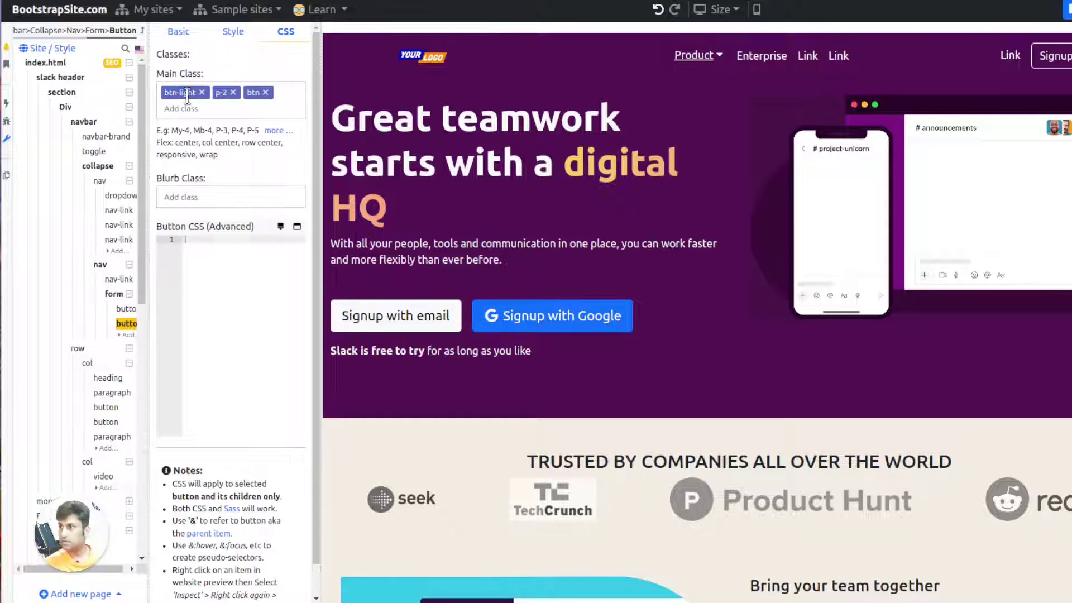
# Open the instant preview and compare its hero, logos and first feature section with the Slack page
pyautogui.click(1067, 10)
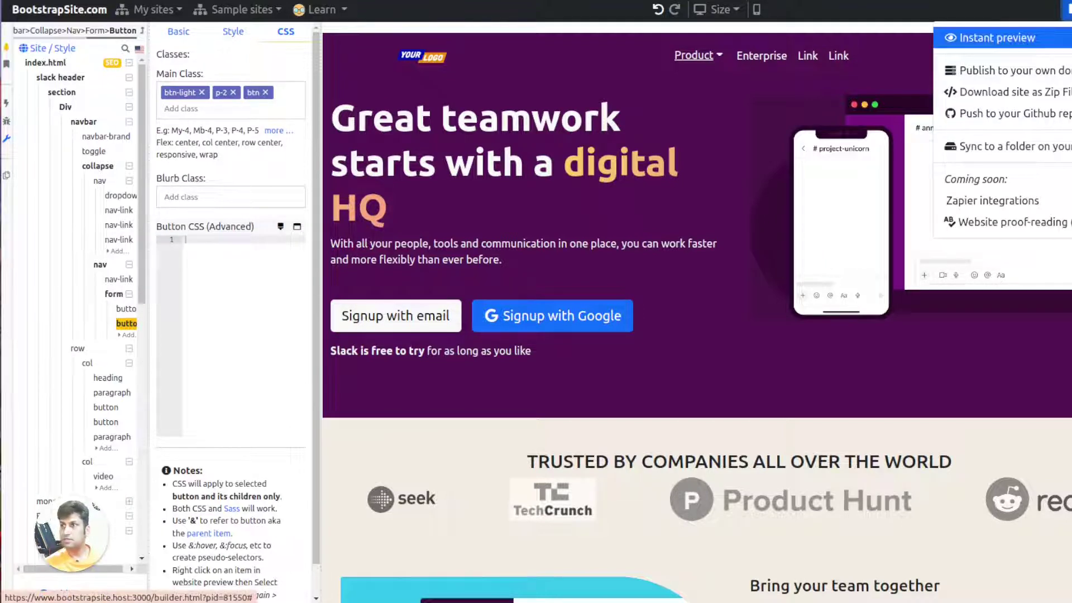
pyautogui.click(996, 38)
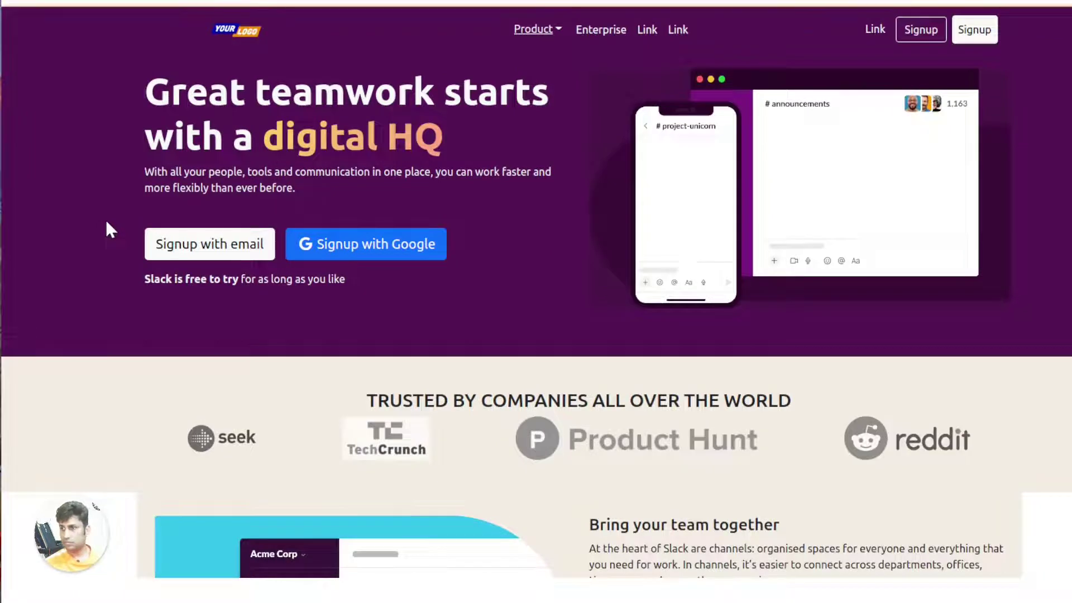
pyautogui.scroll(-3, 107, 223)
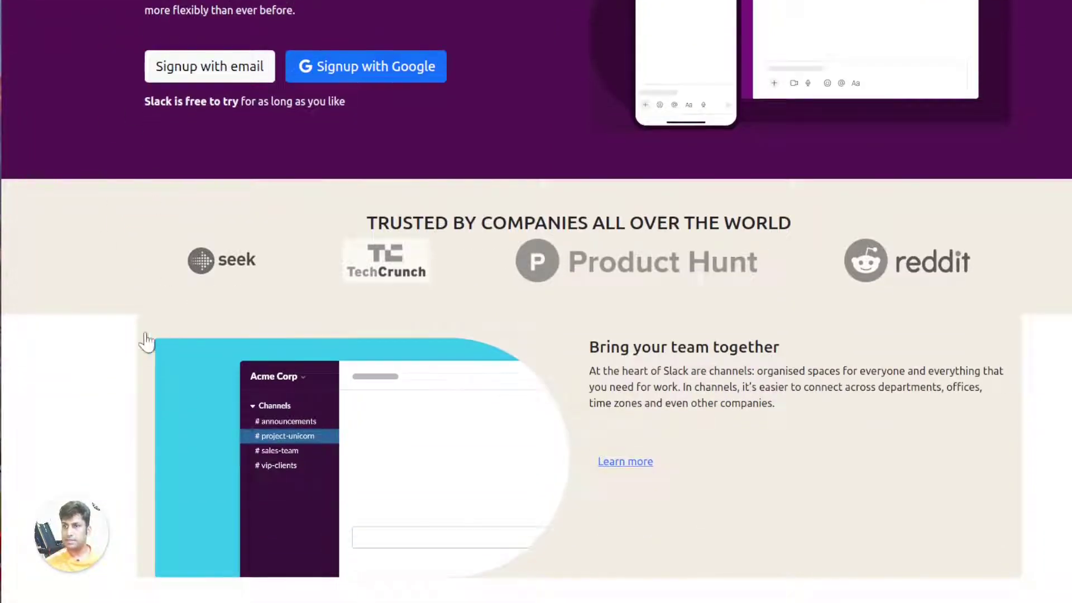
pyautogui.scroll(3, 146, 341)
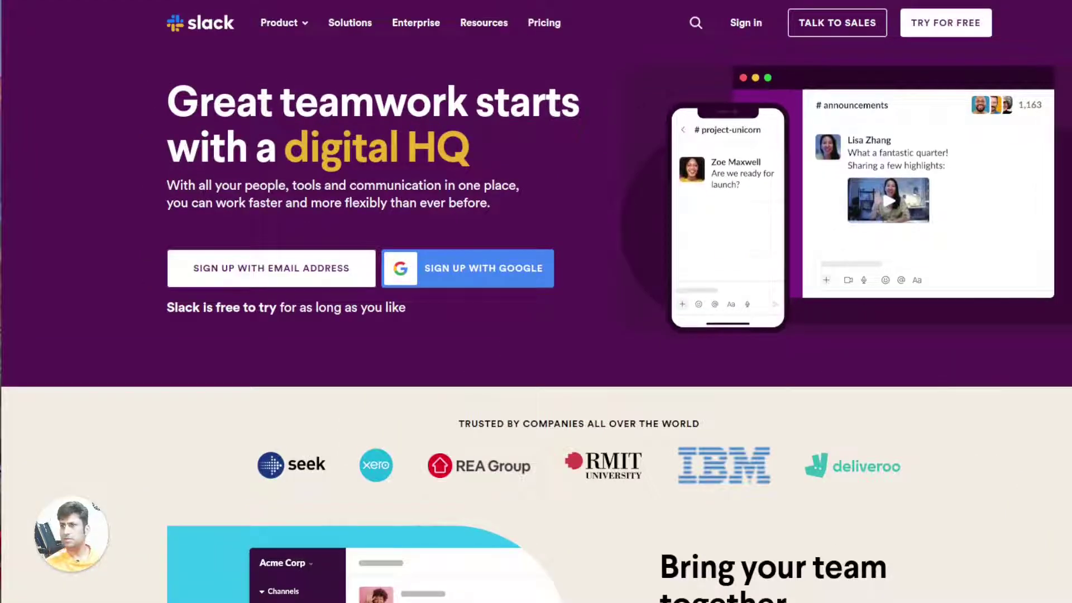
pyautogui.scroll(-3, 454, 239)
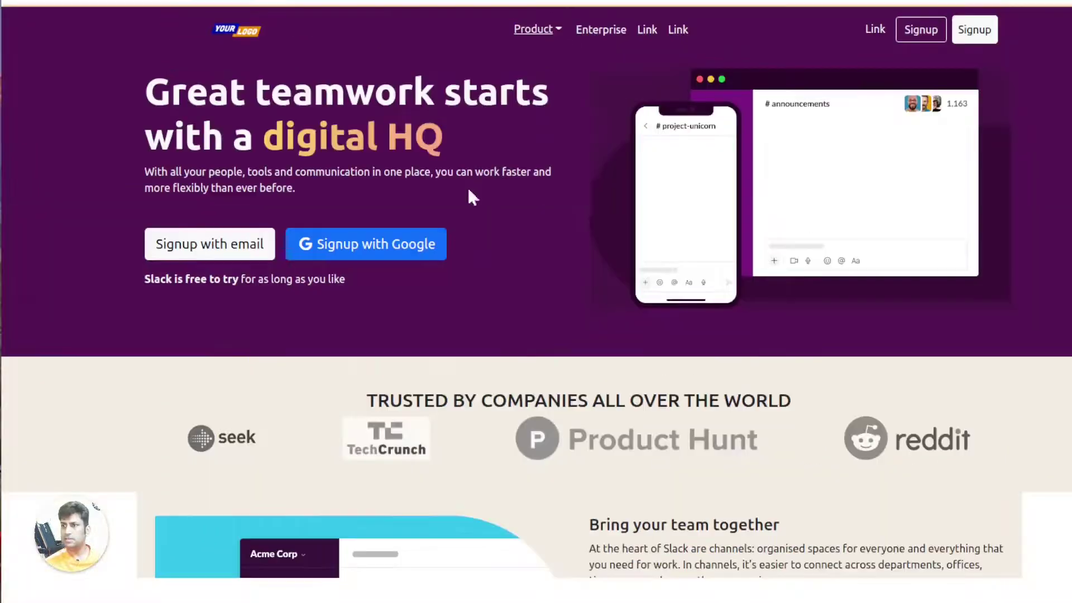
pyautogui.scroll(-2, 282, 304)
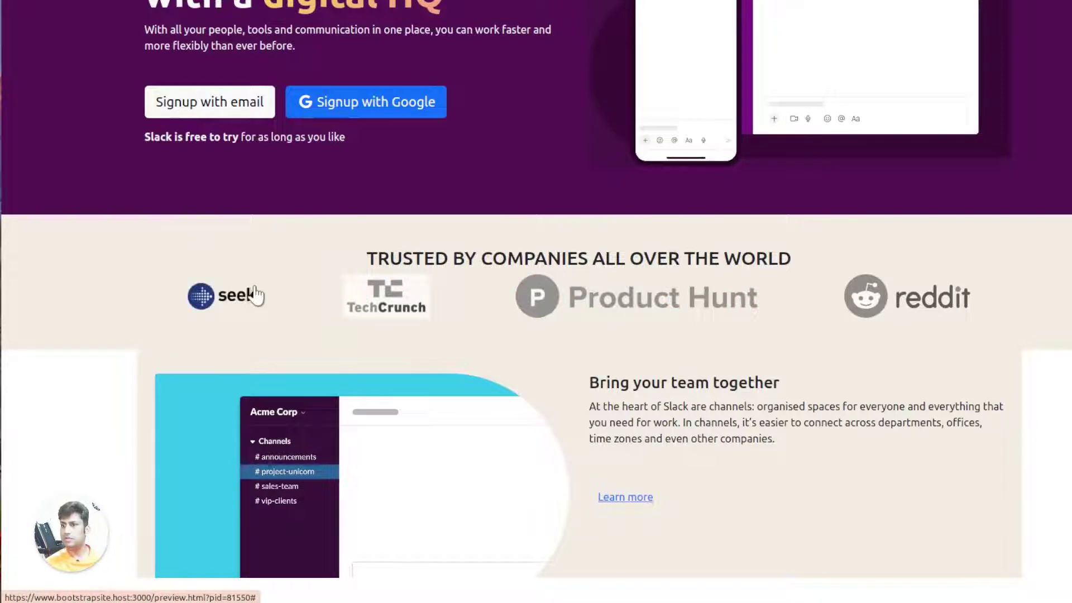
pyautogui.scroll(-2, 915, 363)
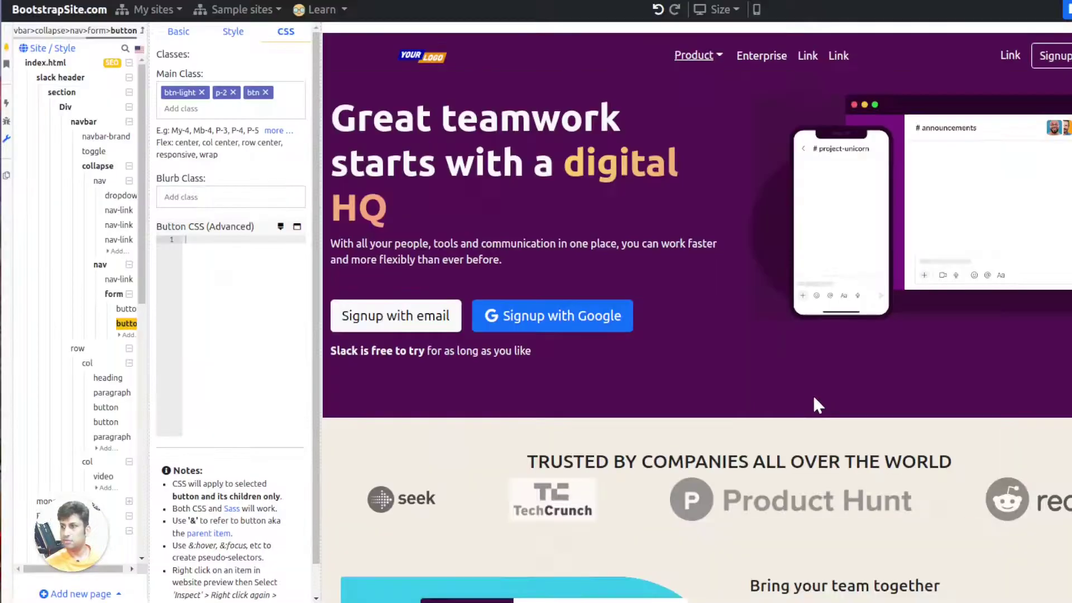
# Make the section of the first Features Zigzag block span the full page width
pyautogui.scroll(-3, 813, 396)
pyautogui.scroll(-1, 816, 402)
pyautogui.click(454, 342)
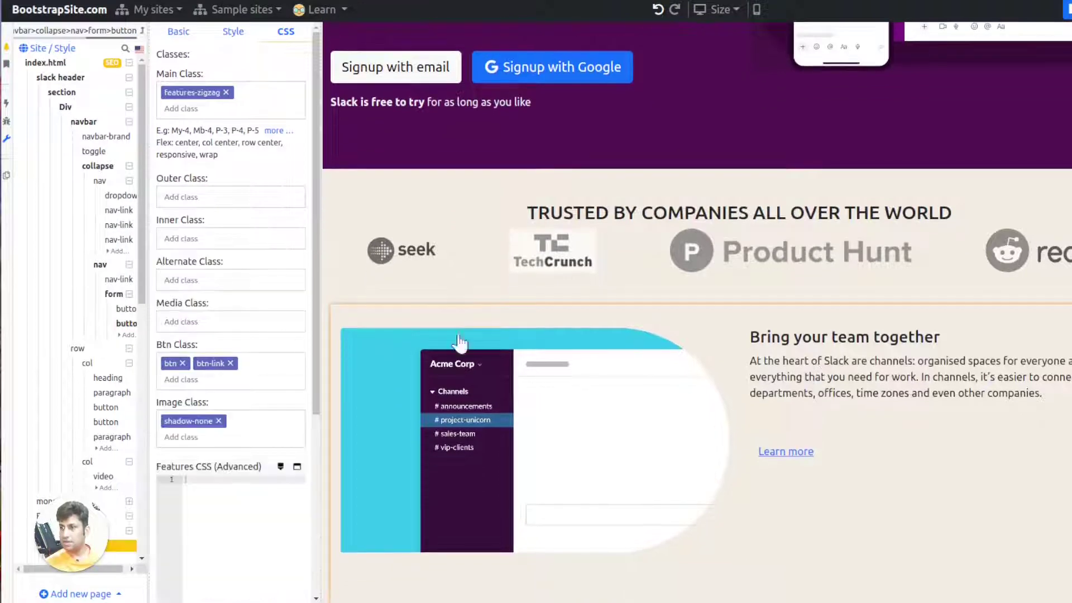
pyautogui.click(67, 389)
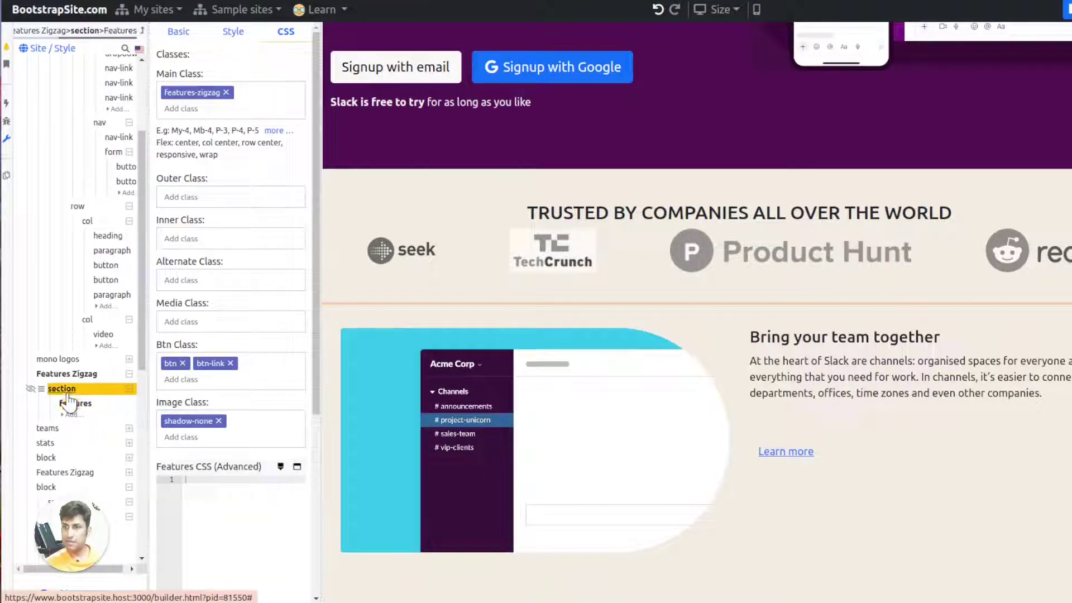
pyautogui.click(239, 32)
pyautogui.click(215, 220)
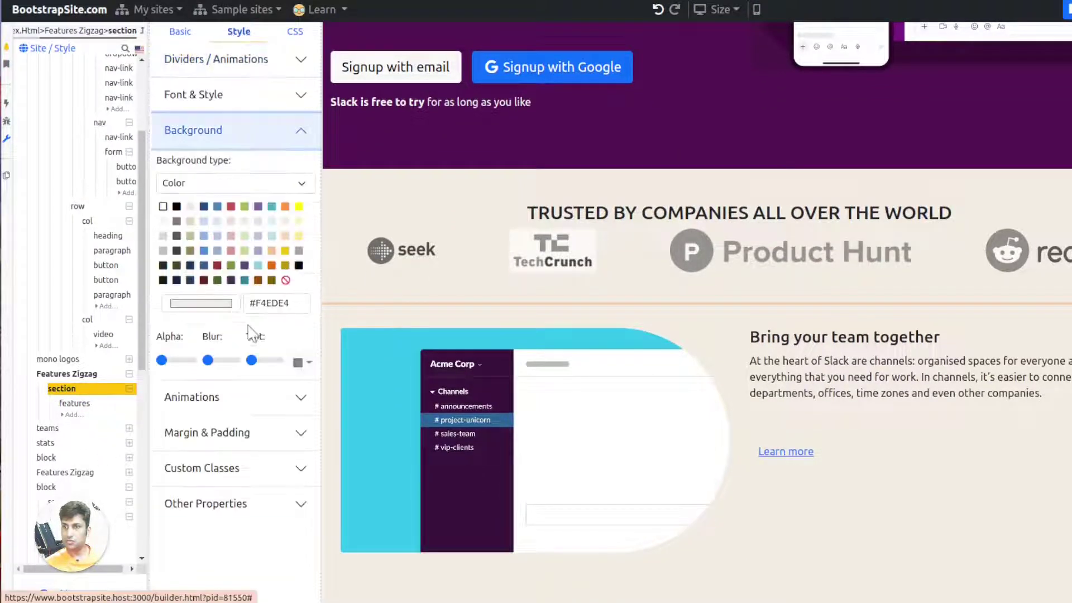
pyautogui.click(279, 33)
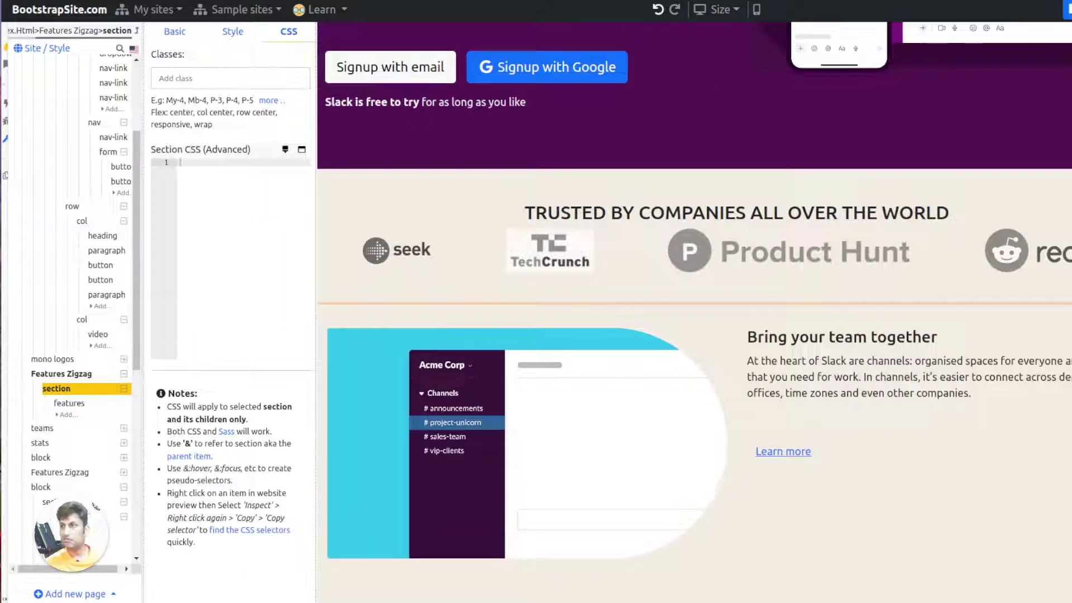
# Open the instant preview and check the width of the "Bring your team together" section below the logos
pyautogui.click(1066, 10)
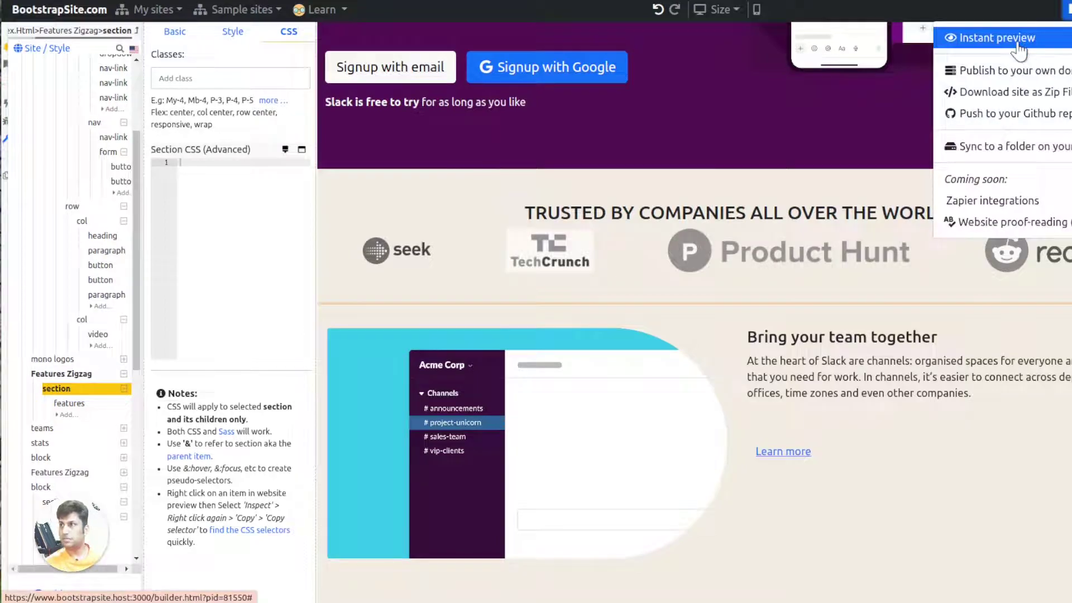
pyautogui.click(980, 35)
pyautogui.scroll(-5, 642, 196)
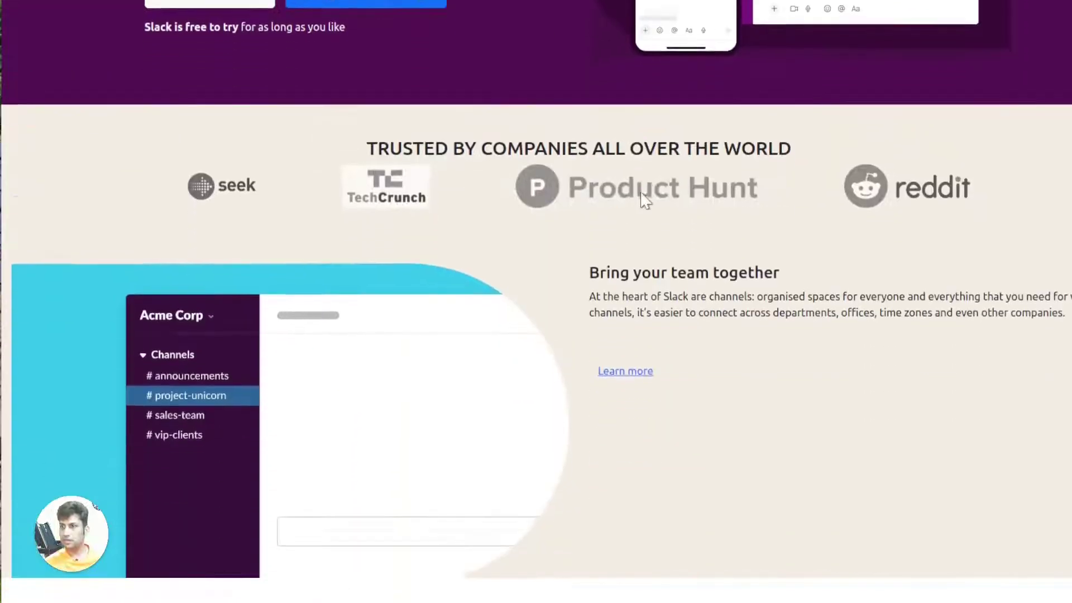
# Select the features item in the first Features Zigzag section and check its width in the preview
pyautogui.hotkey('ctrl', 'w')
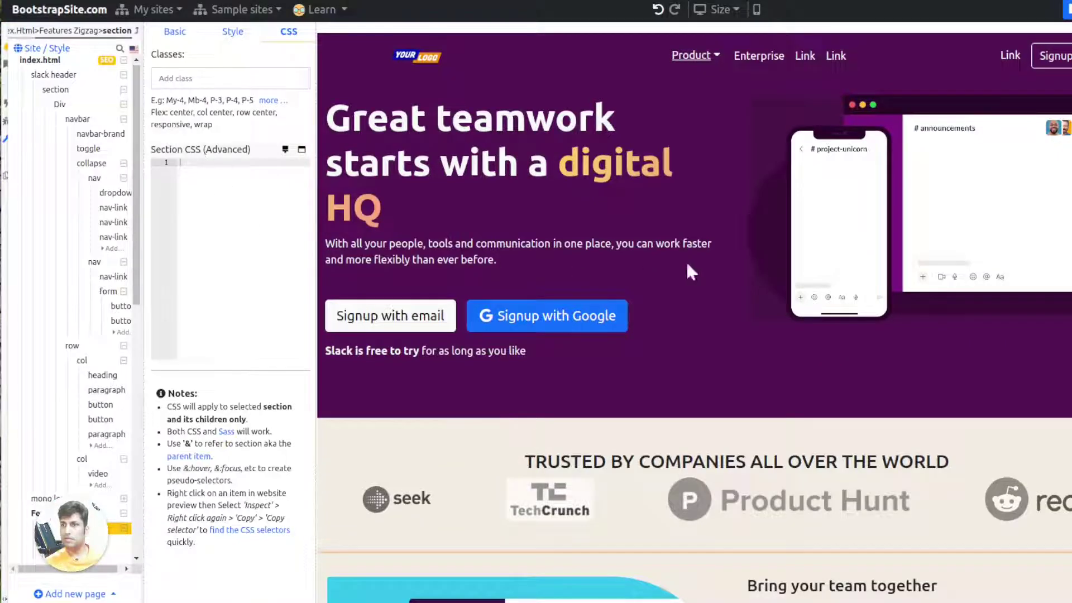
pyautogui.scroll(-4, 691, 272)
pyautogui.scroll(-3, 68, 407)
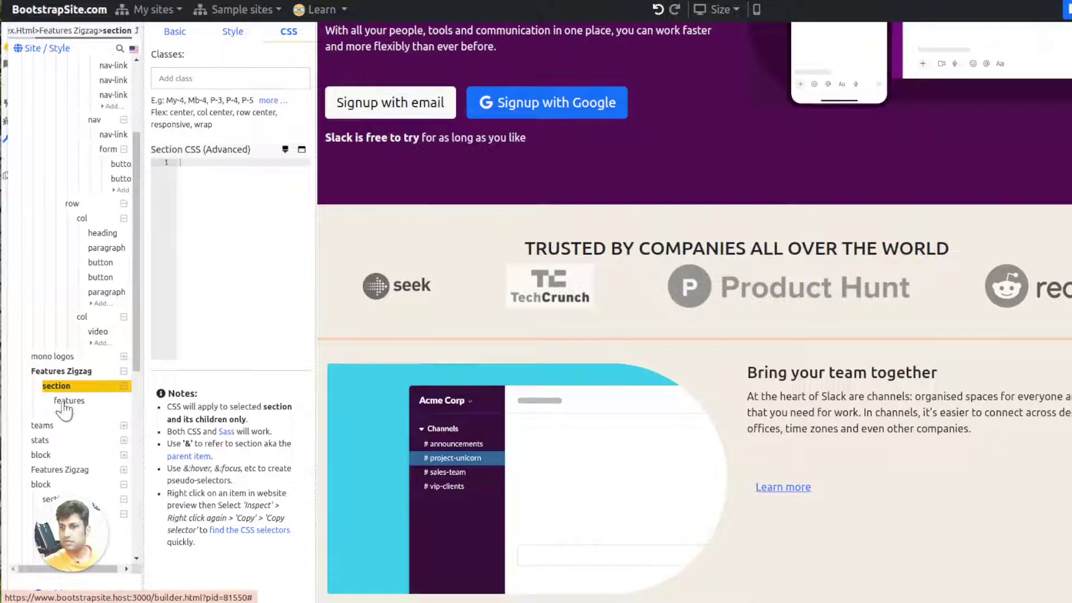
pyautogui.click(65, 403)
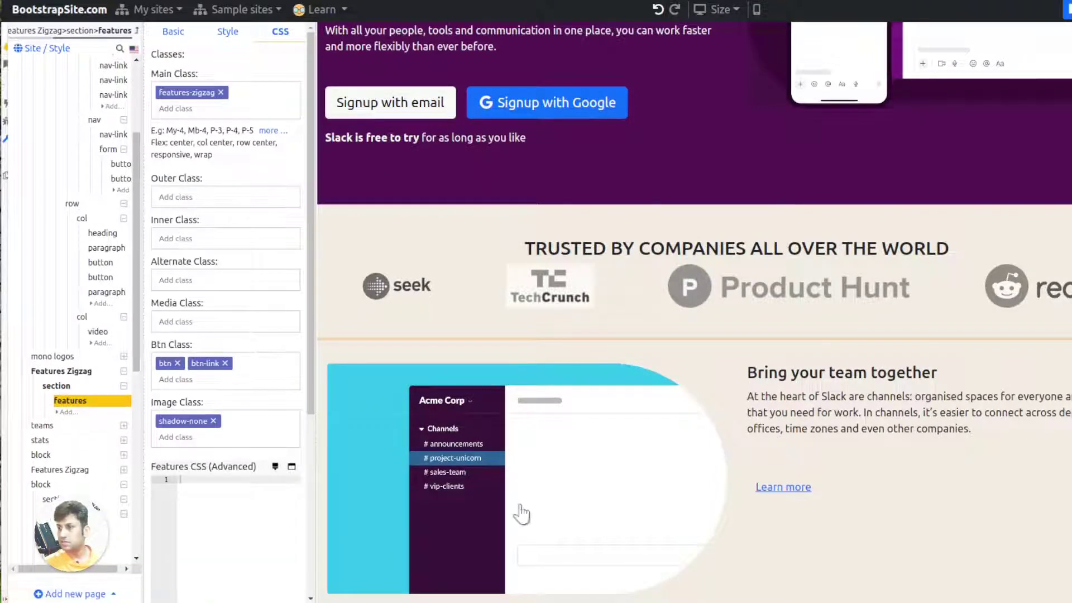
pyautogui.click(1067, 9)
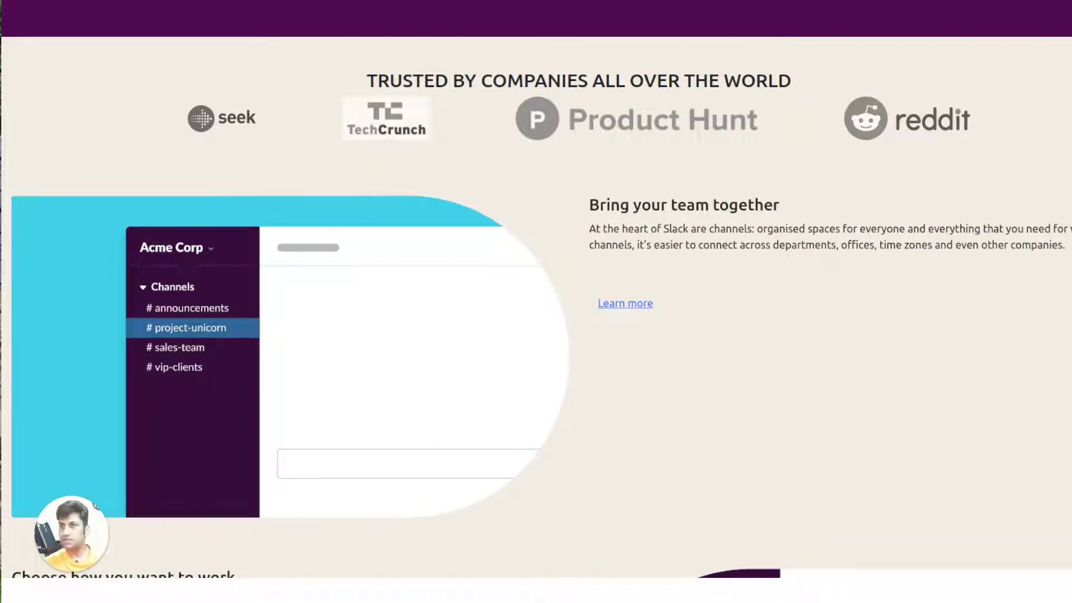
pyautogui.press('Escape')
# Wrap the features item of the first Features Zigzag section in a div and give that div the container class
pyautogui.rightClick(51, 403)
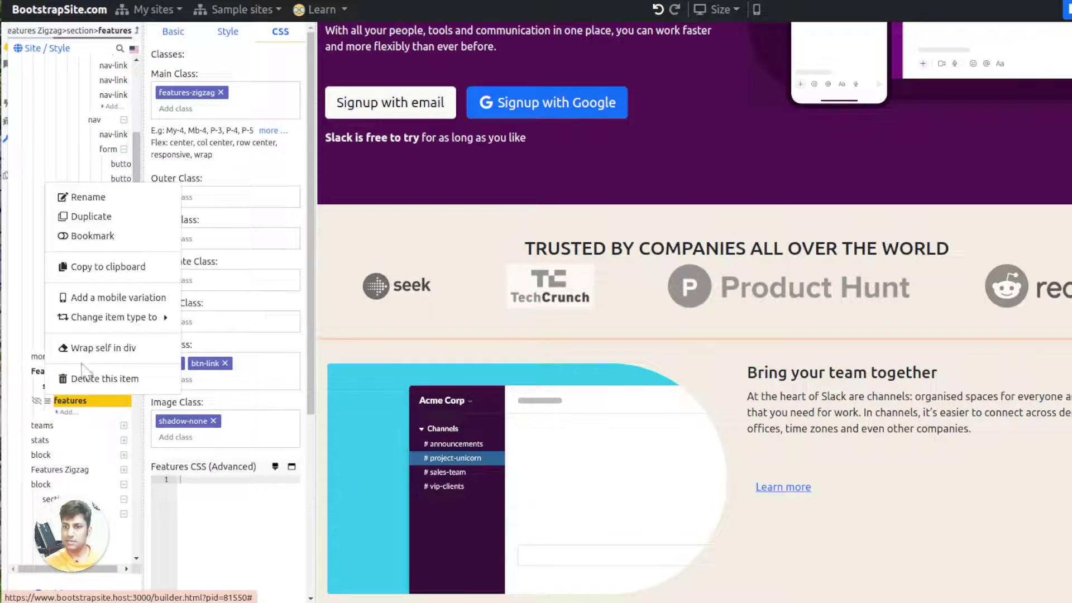
pyautogui.click(93, 348)
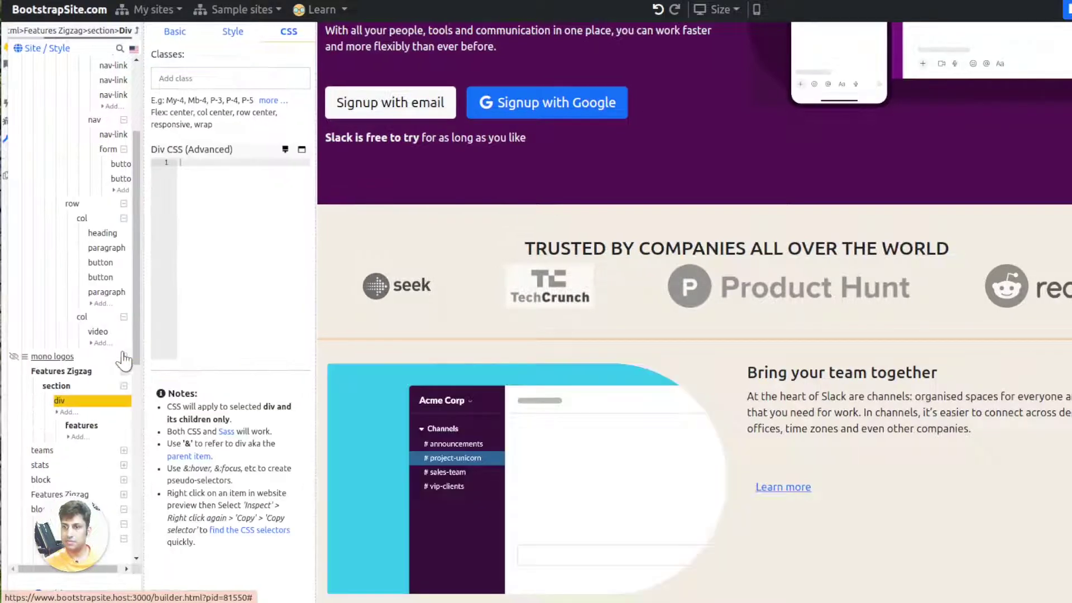
pyautogui.click(229, 79)
pyautogui.write('container')
pyautogui.press('Return')
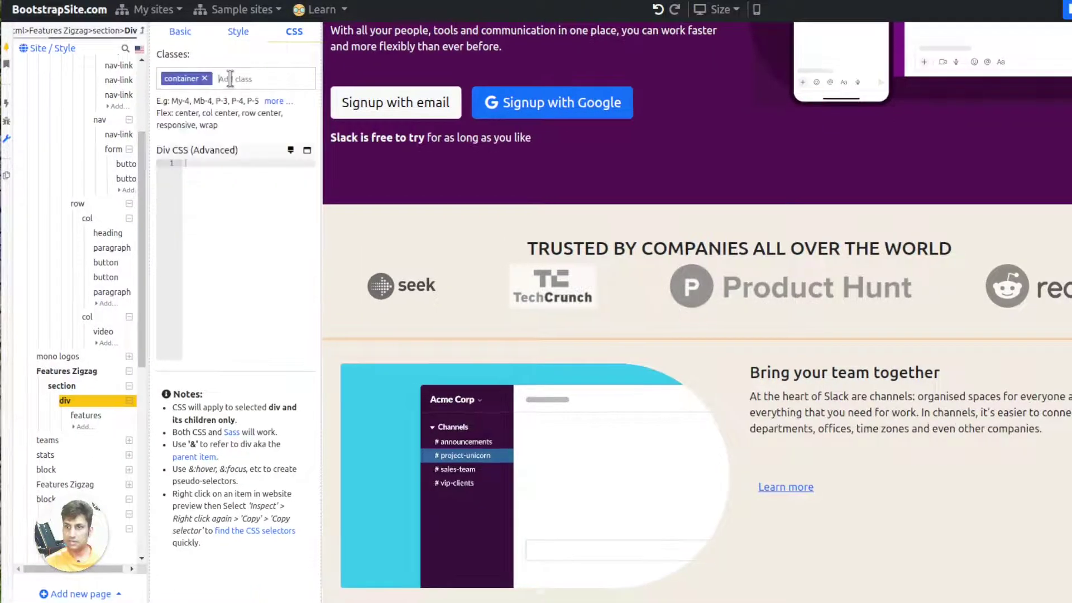
# Open the instant preview and check the side margins of the "Bring your team together" feature section
pyautogui.click(1066, 10)
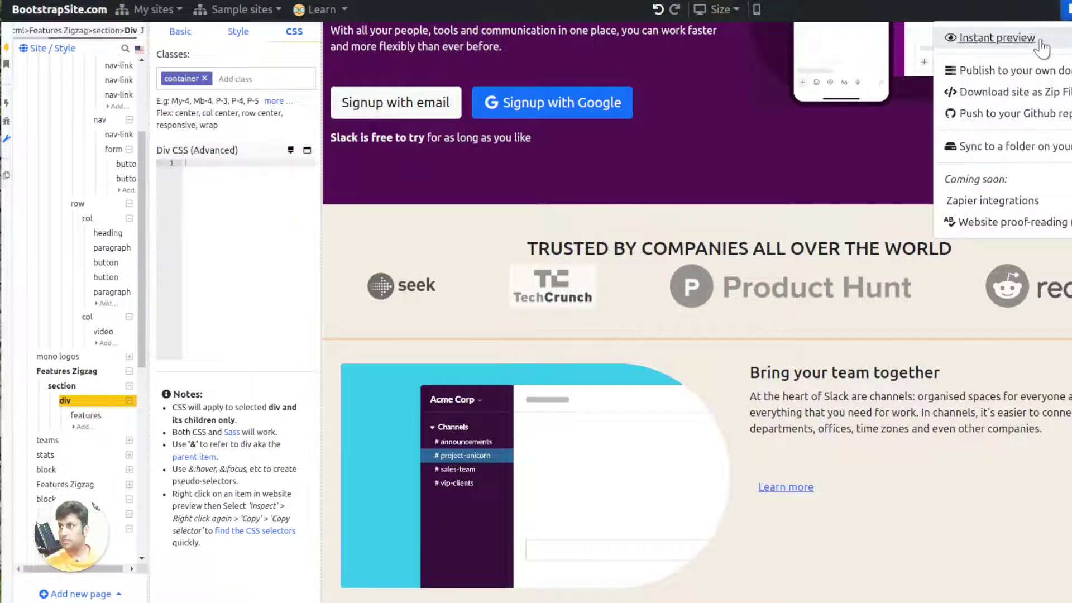
pyautogui.click(1037, 43)
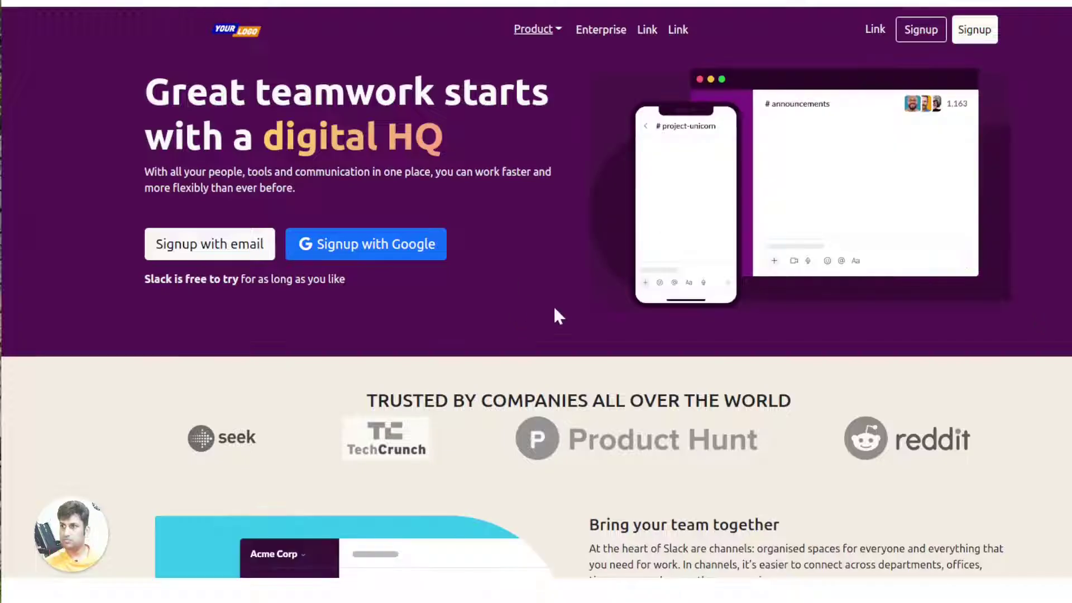
pyautogui.scroll(-6, 592, 290)
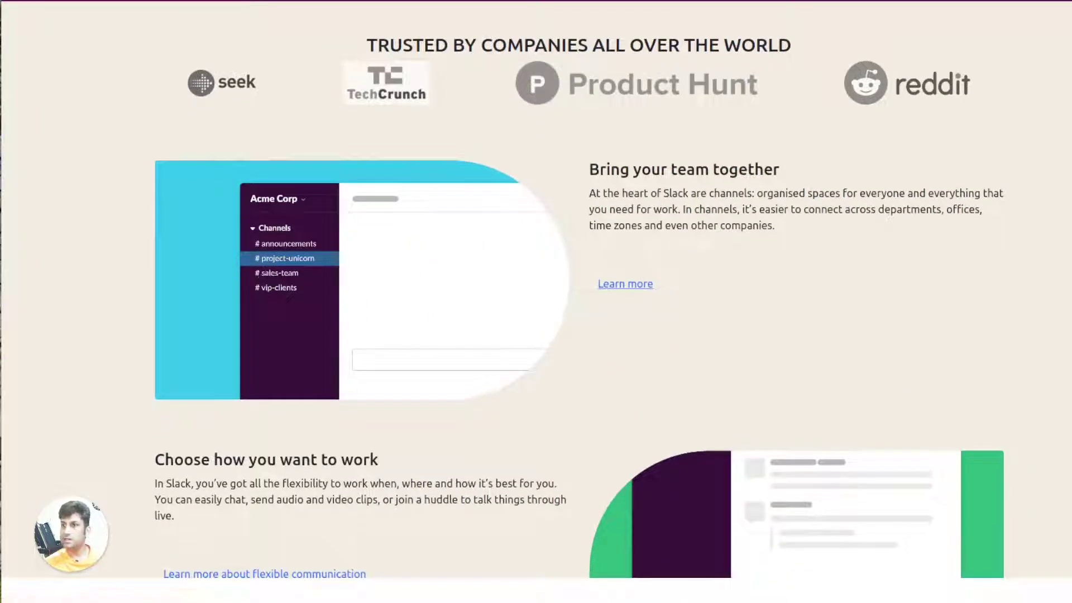
pyautogui.press('Escape')
# Turn on Autoplay, Play on Scroll, Muted and Inline for the Feature #1 video in the first Features Zigzag block
pyautogui.scroll(-5, 561, 235)
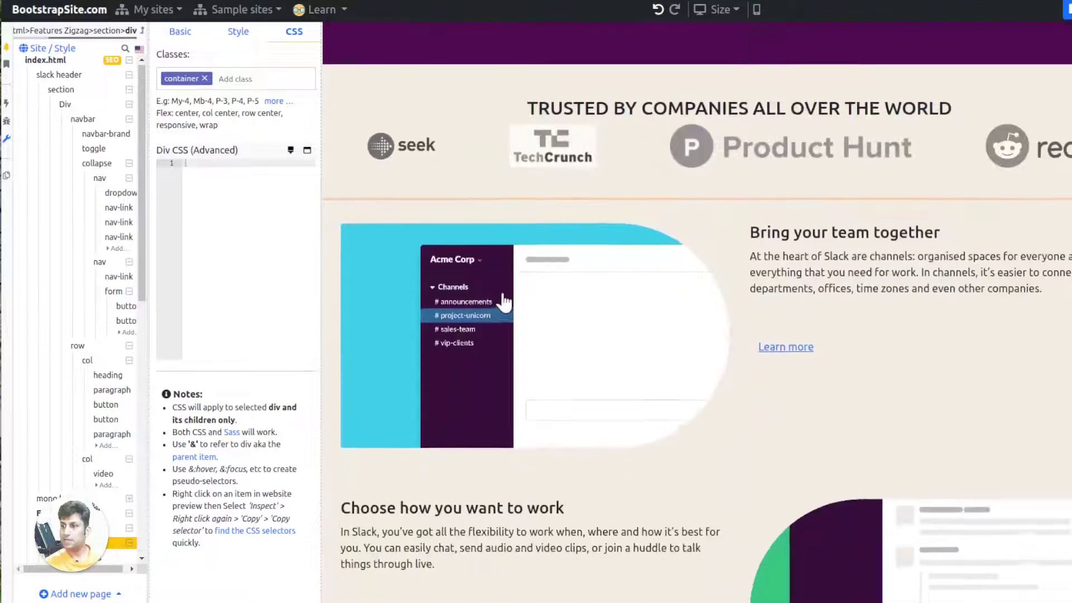
pyautogui.click(503, 298)
pyautogui.click(186, 38)
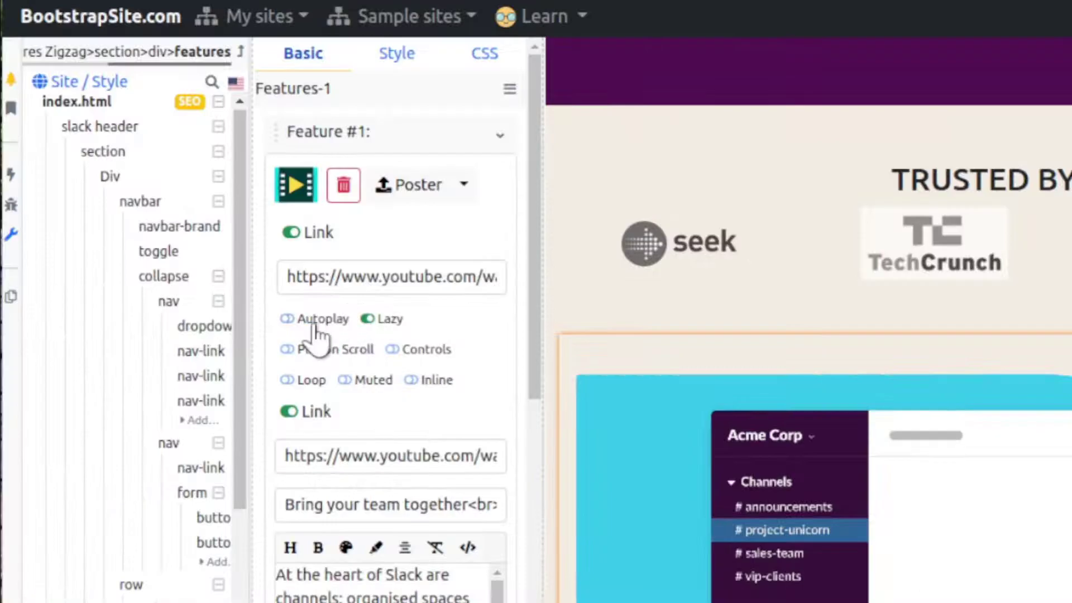
pyautogui.click(316, 324)
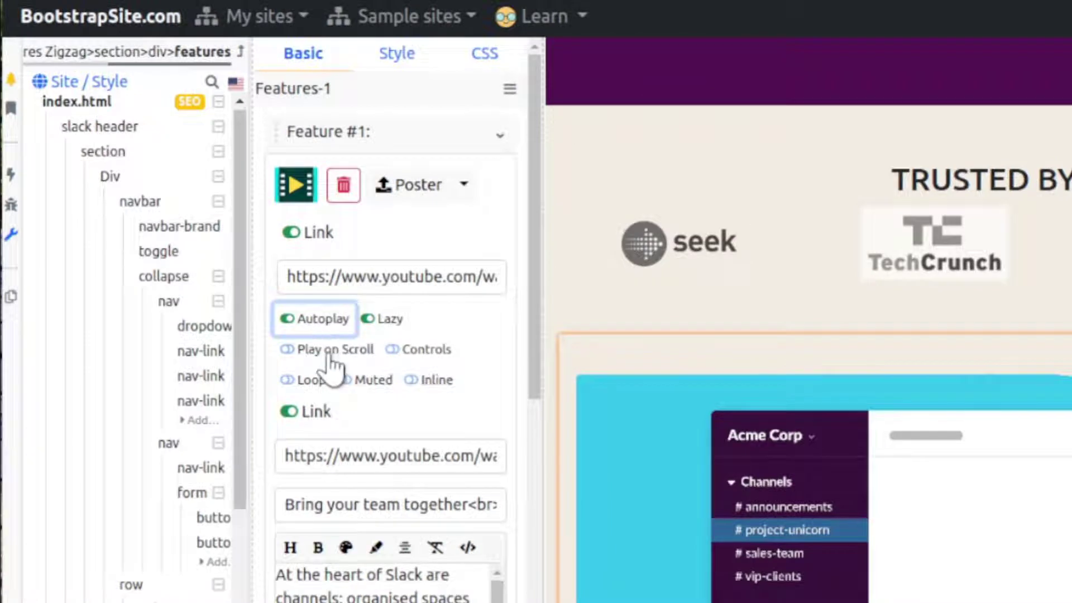
pyautogui.click(362, 351)
pyautogui.click(369, 380)
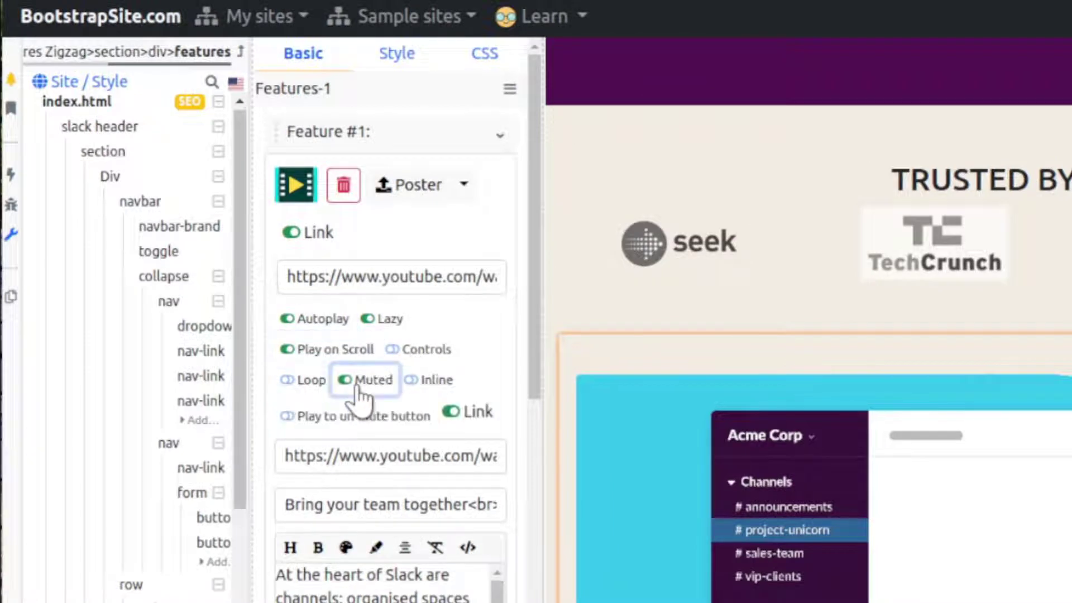
pyautogui.scroll(-1, 411, 447)
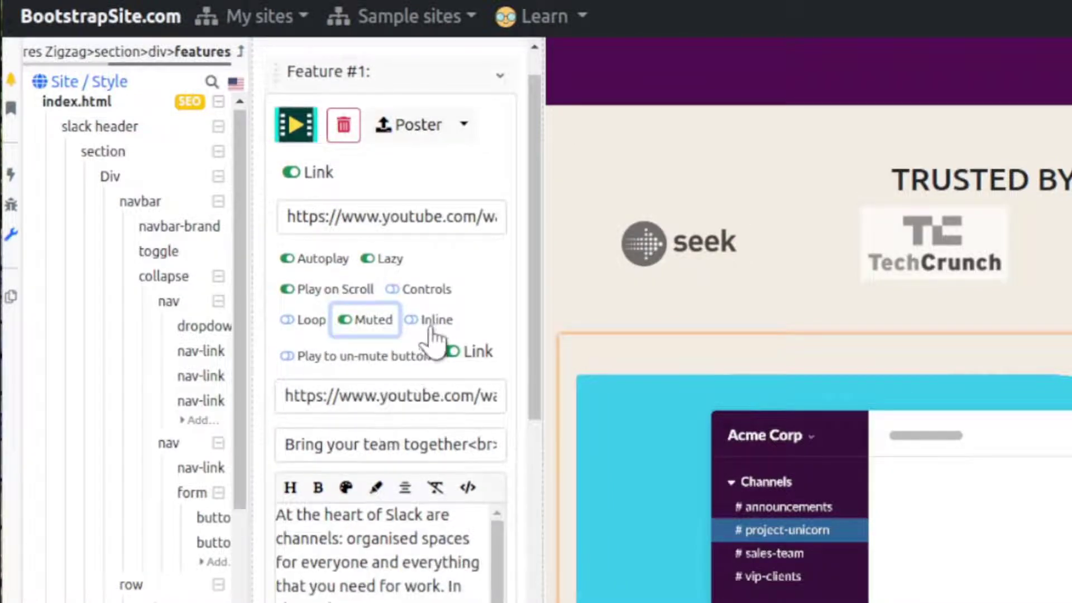
# Turn on Autoplay, Play on Scroll, Loop and Muted for the Feature #2 video, leaving Controls off
pyautogui.scroll(-5, 382, 548)
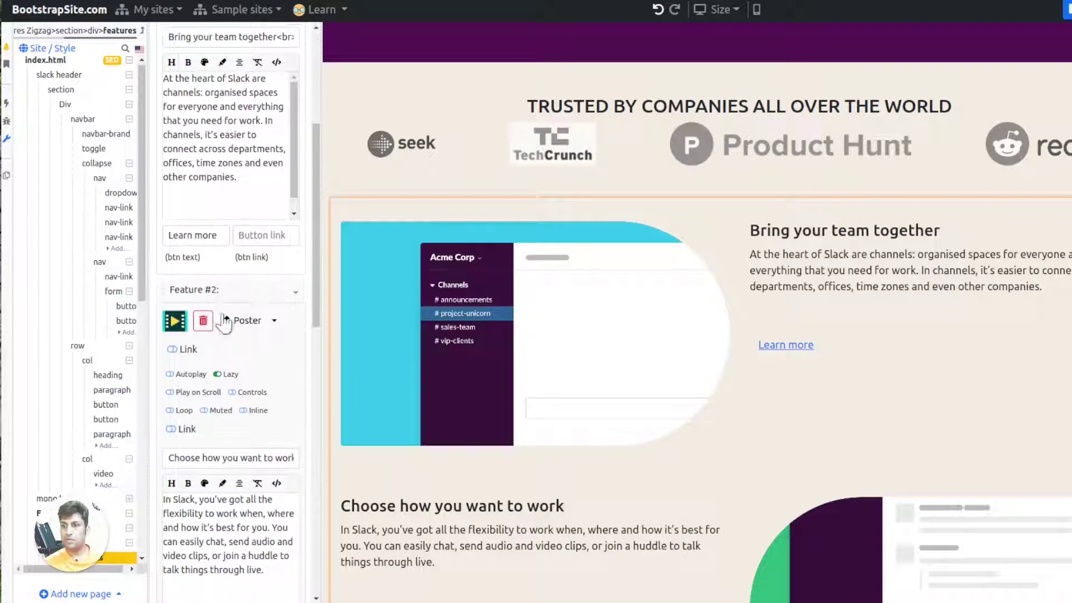
pyautogui.scroll(-1, 225, 322)
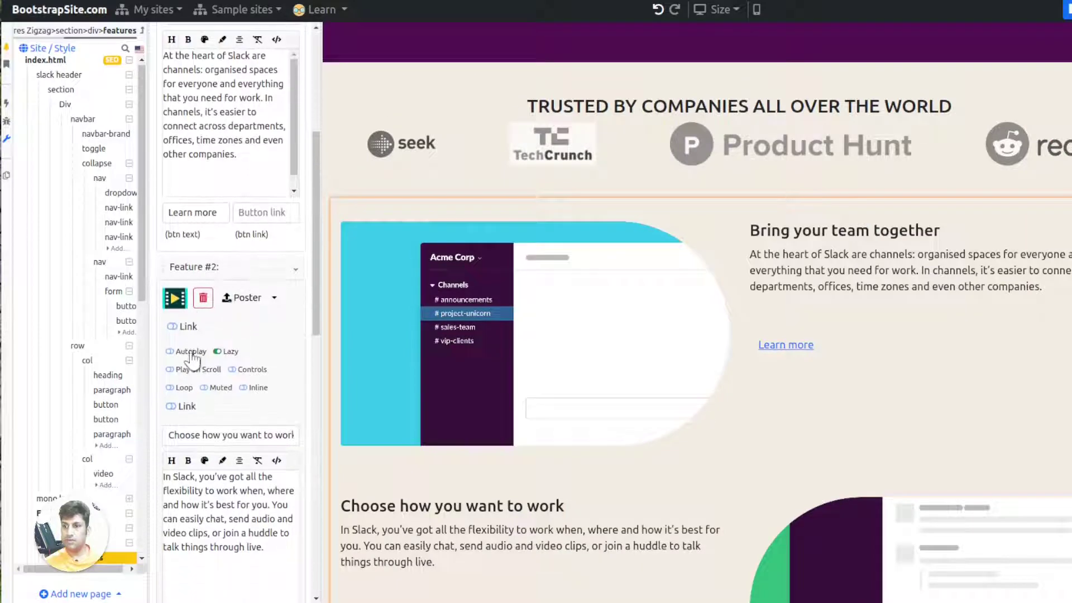
pyautogui.click(192, 352)
pyautogui.click(211, 369)
pyautogui.click(251, 370)
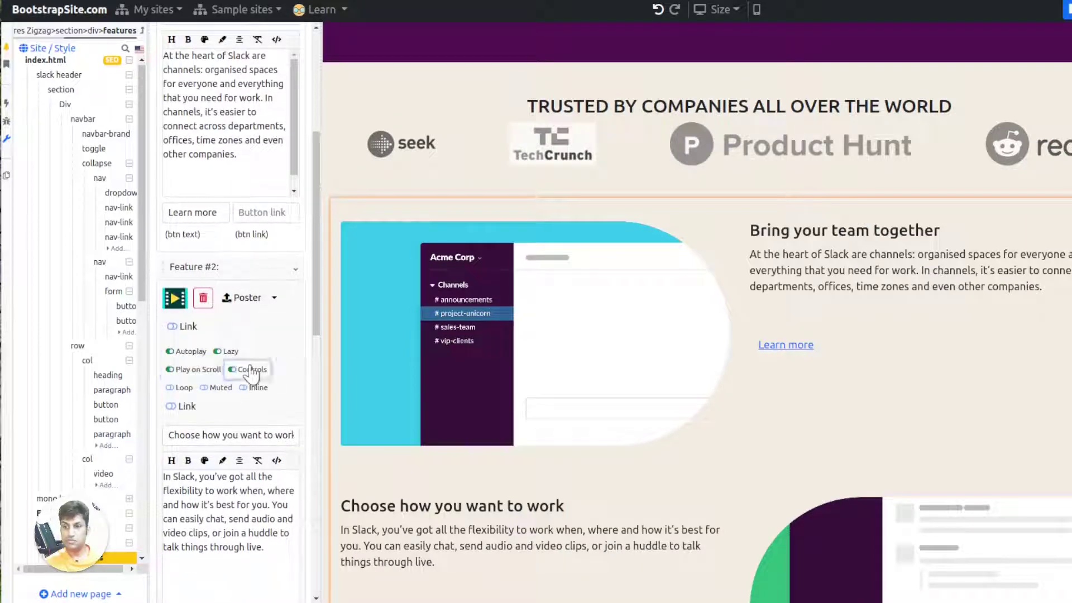
pyautogui.click(175, 389)
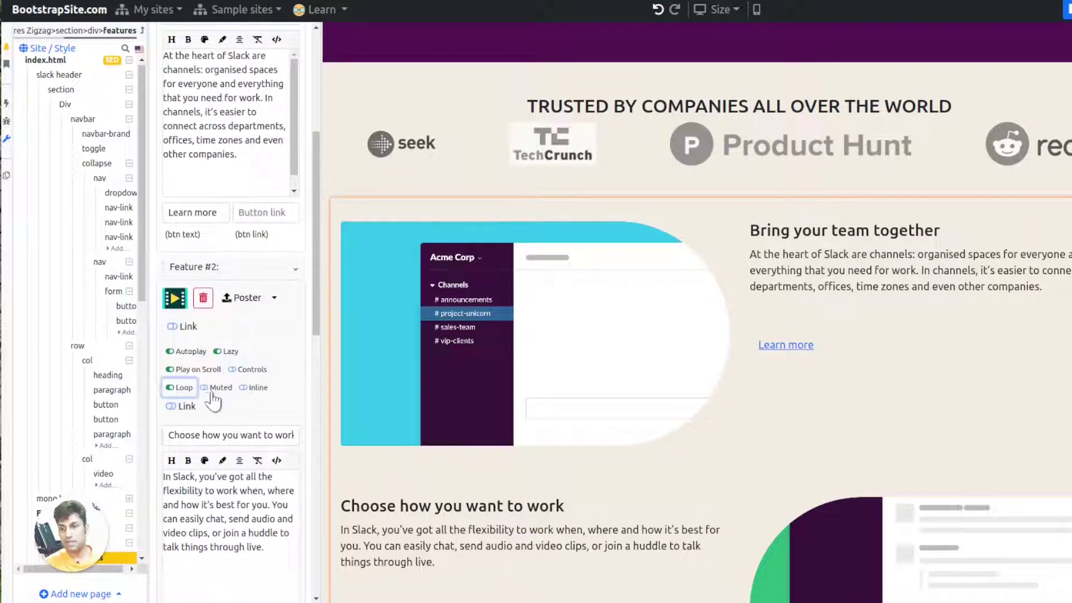
pyautogui.click(217, 388)
# Enable Loop for the Feature #1 video and Inline for the Feature #2 video
pyautogui.scroll(3, 193, 223)
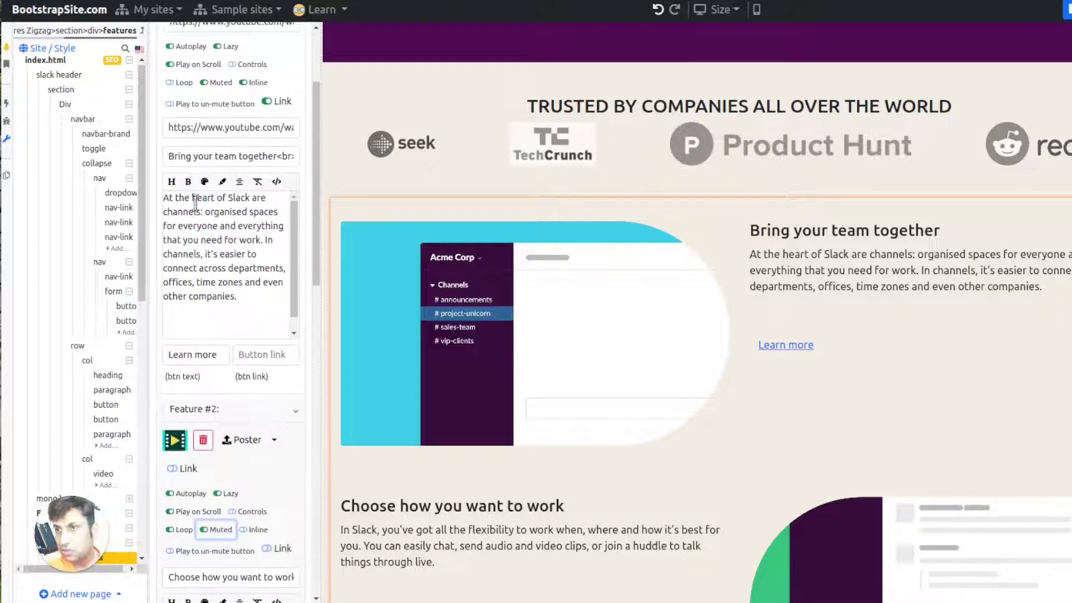
pyautogui.scroll(2, 195, 203)
pyautogui.scroll(-1, 253, 408)
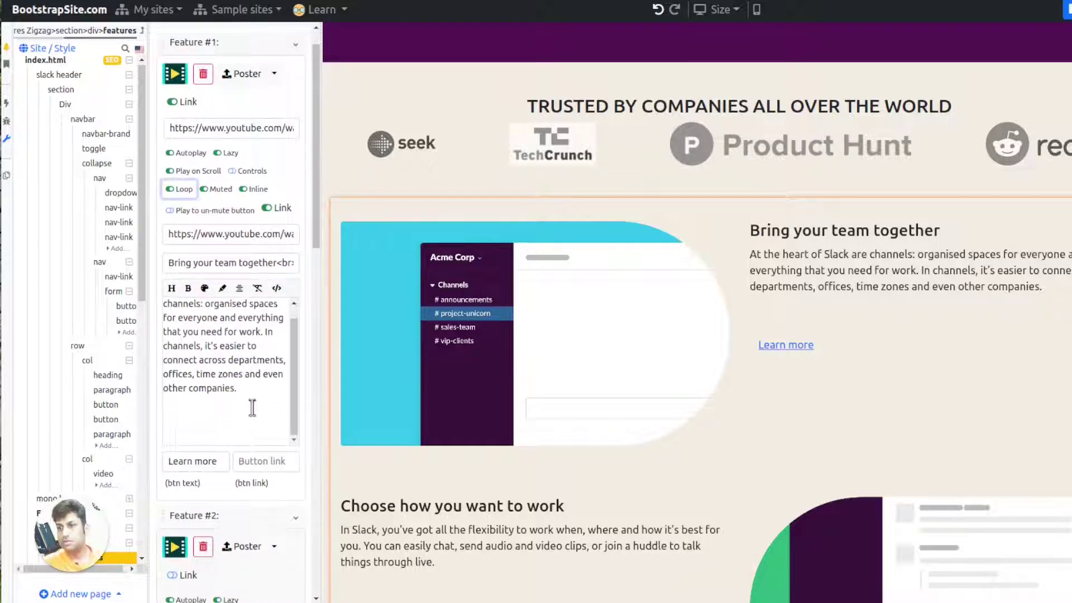
pyautogui.scroll(-5, 253, 407)
pyautogui.click(251, 354)
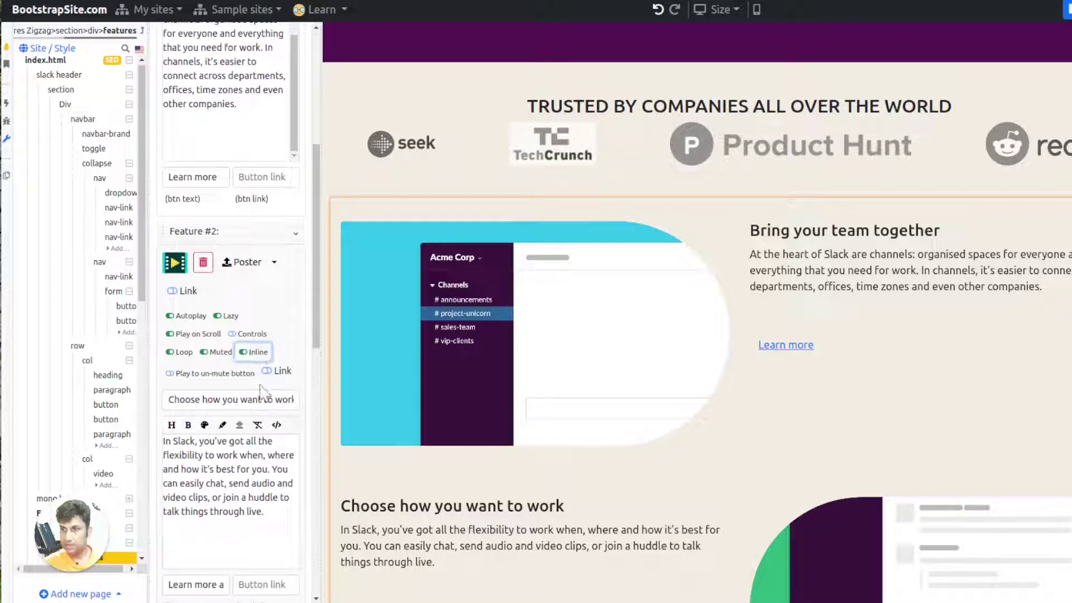
# Turn on Autoplay, Play on Scroll, Loop, Muted and Inline for the Feature #3 video
pyautogui.scroll(-7, 257, 357)
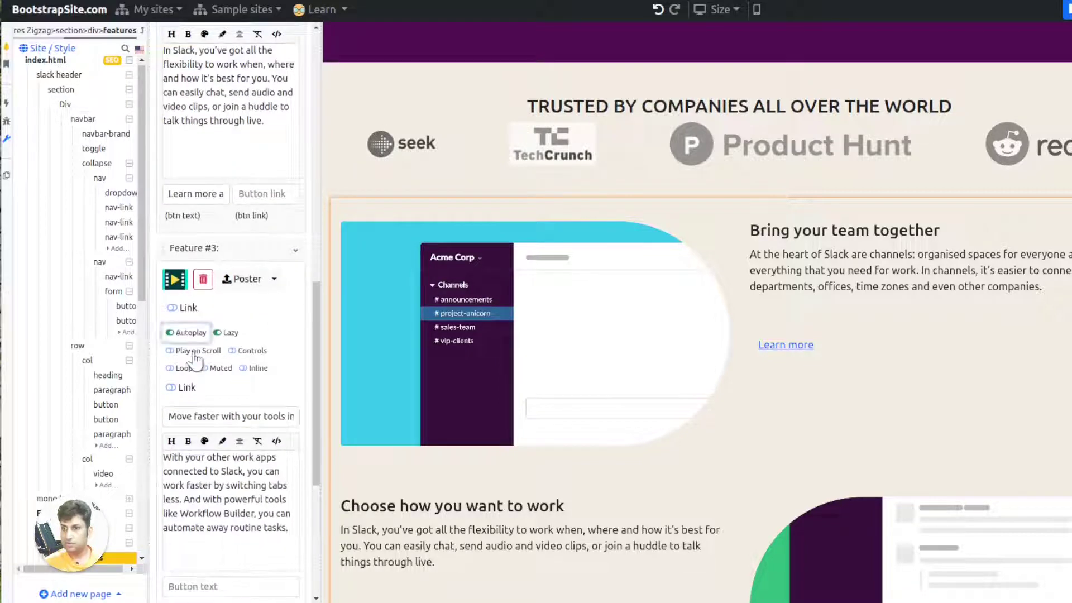
pyautogui.click(190, 350)
pyautogui.click(185, 368)
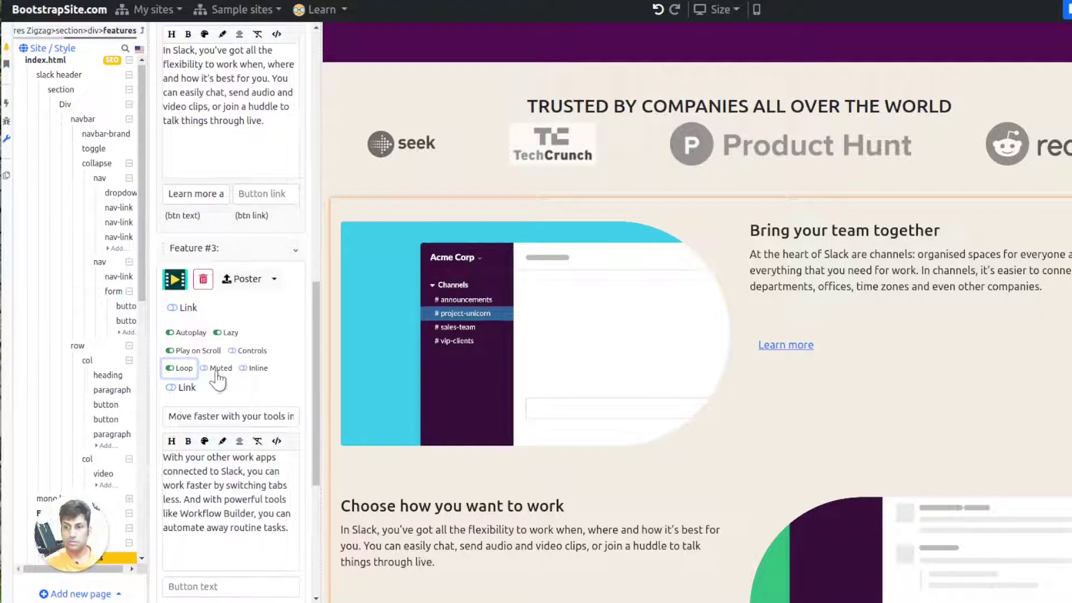
pyautogui.click(228, 368)
pyautogui.click(254, 368)
pyautogui.scroll(-4, 222, 410)
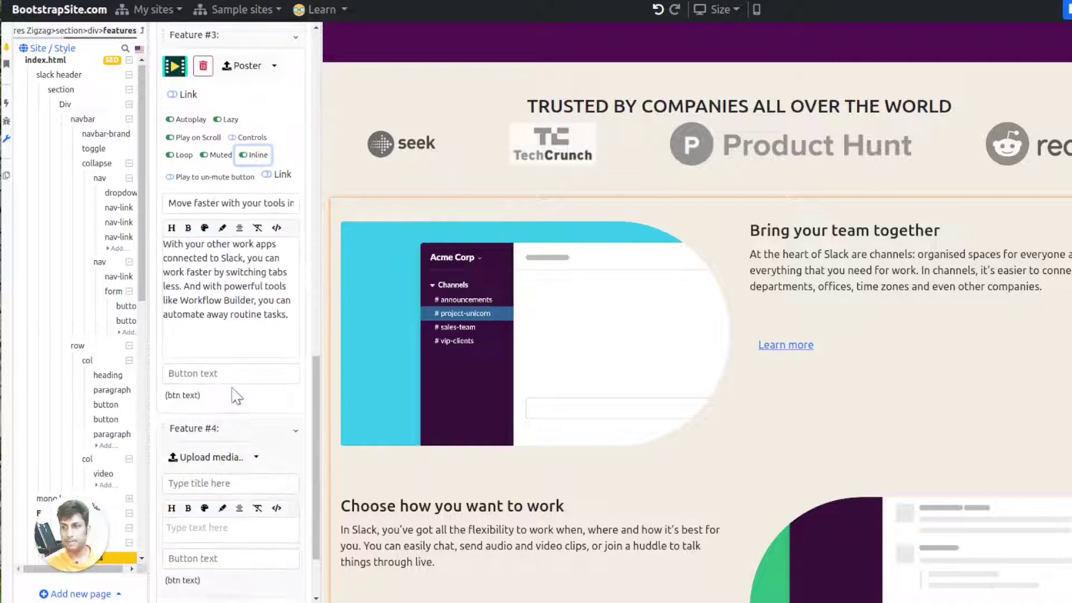
# Open the instant preview and examine the three feature videos, the stats and the customer testimonial
pyautogui.click(1066, 9)
pyautogui.click(993, 38)
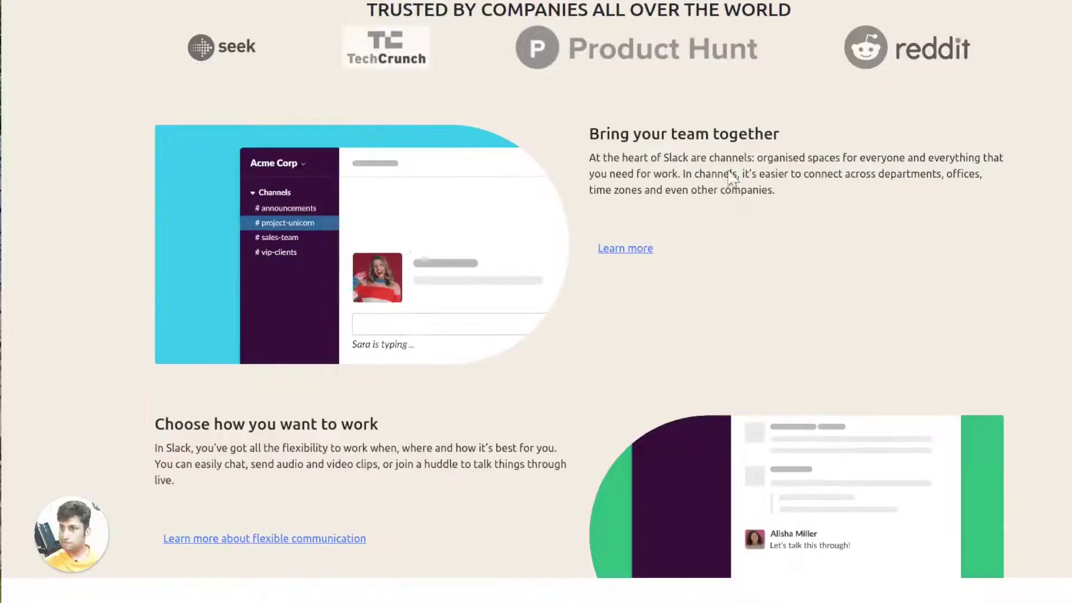
pyautogui.scroll(-3, 570, 229)
pyautogui.scroll(-8, 575, 277)
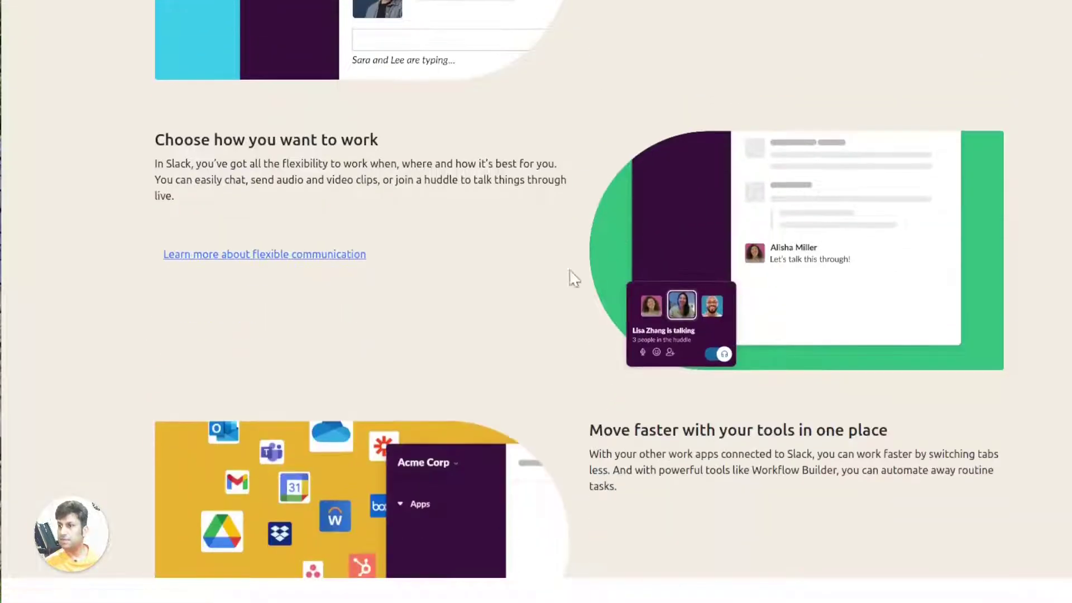
pyautogui.scroll(-4, 476, 343)
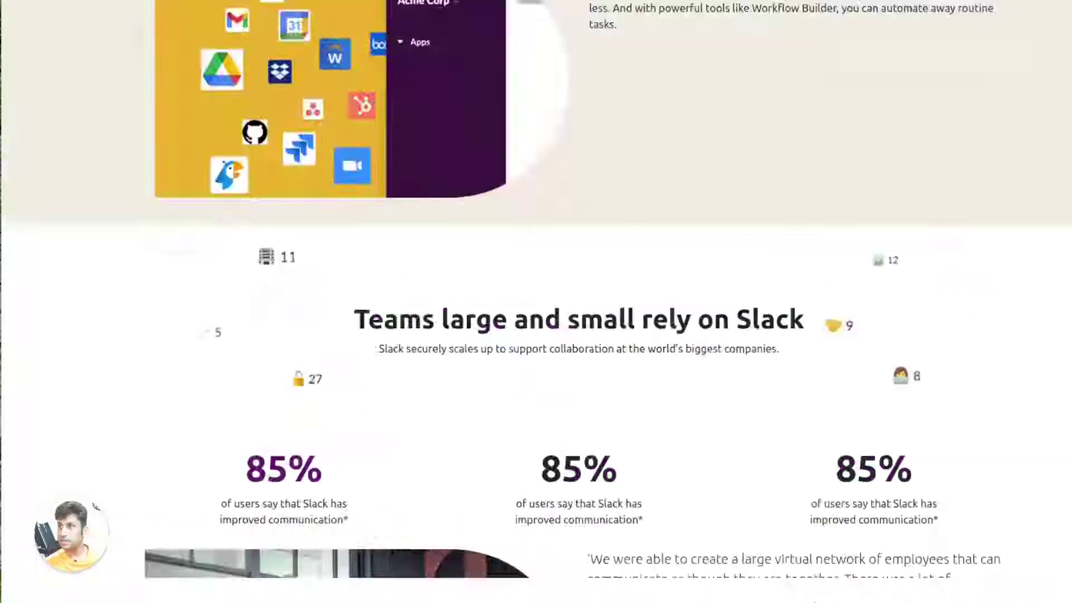
pyautogui.scroll(-5, 254, 159)
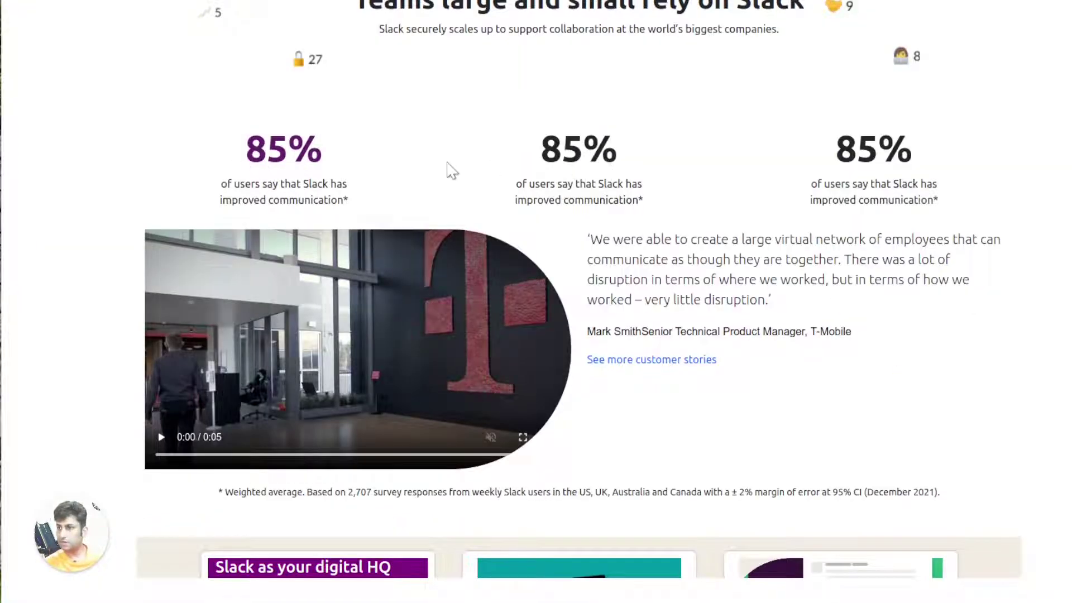
# Compare the preview's testimonial quote and resource cards with the same sections on the original Slack page
pyautogui.scroll(-3, 438, 328)
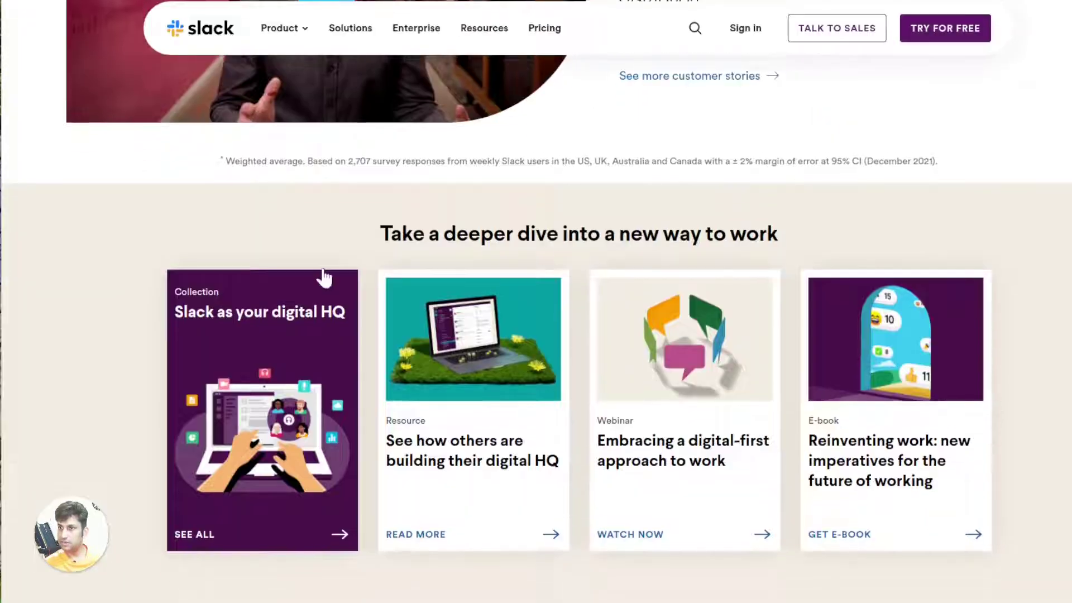
pyautogui.scroll(6, 324, 278)
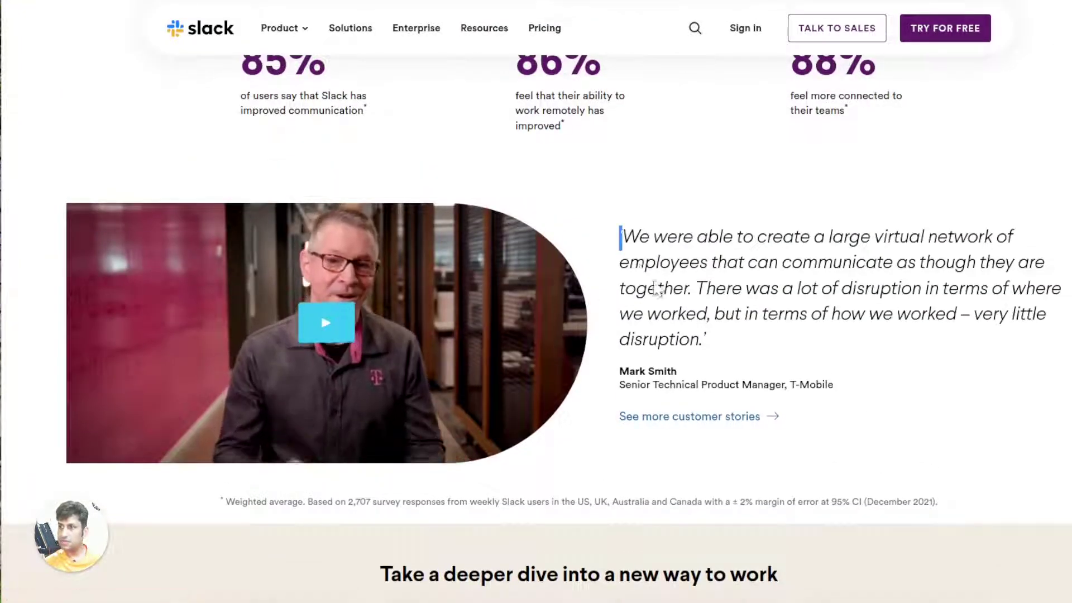
pyautogui.moveTo(621, 244); pyautogui.dragTo(732, 349)
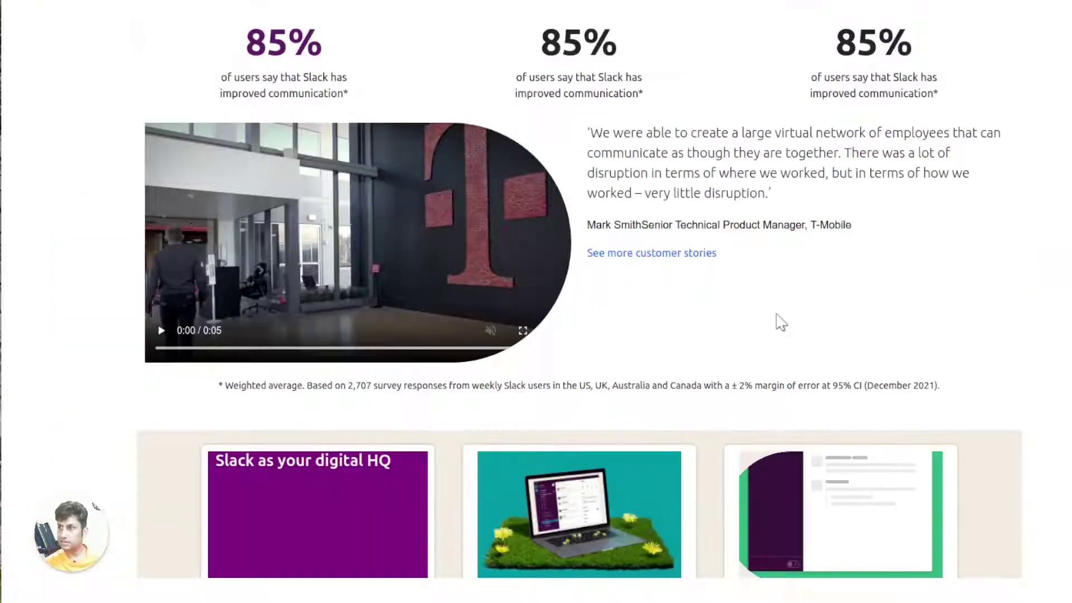
pyautogui.scroll(-5, 776, 312)
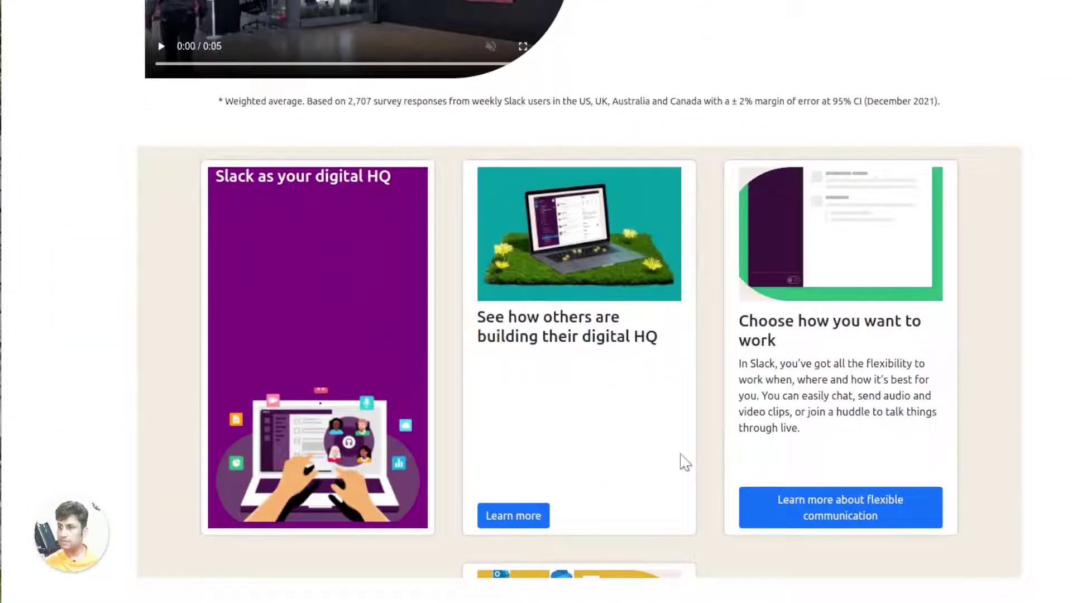
pyautogui.scroll(-3, 654, 431)
pyautogui.scroll(2, 678, 455)
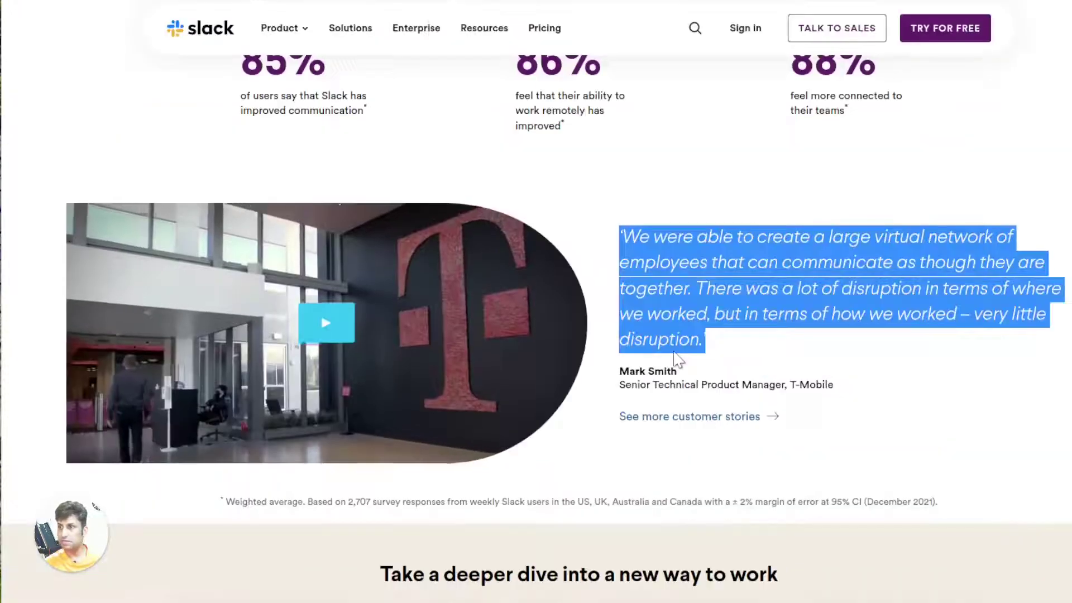
pyautogui.scroll(-10, 682, 223)
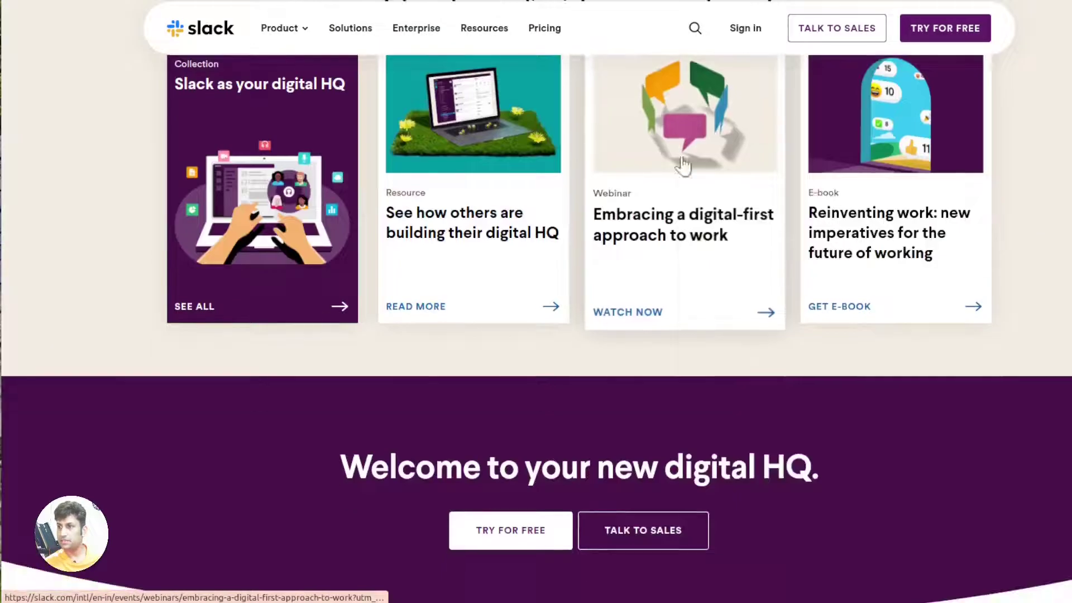
# Copy the Webinar card's image address from the original Slack page and expand Feature #2 in the builder's cards section
pyautogui.rightClick(682, 158)
pyautogui.click(770, 329)
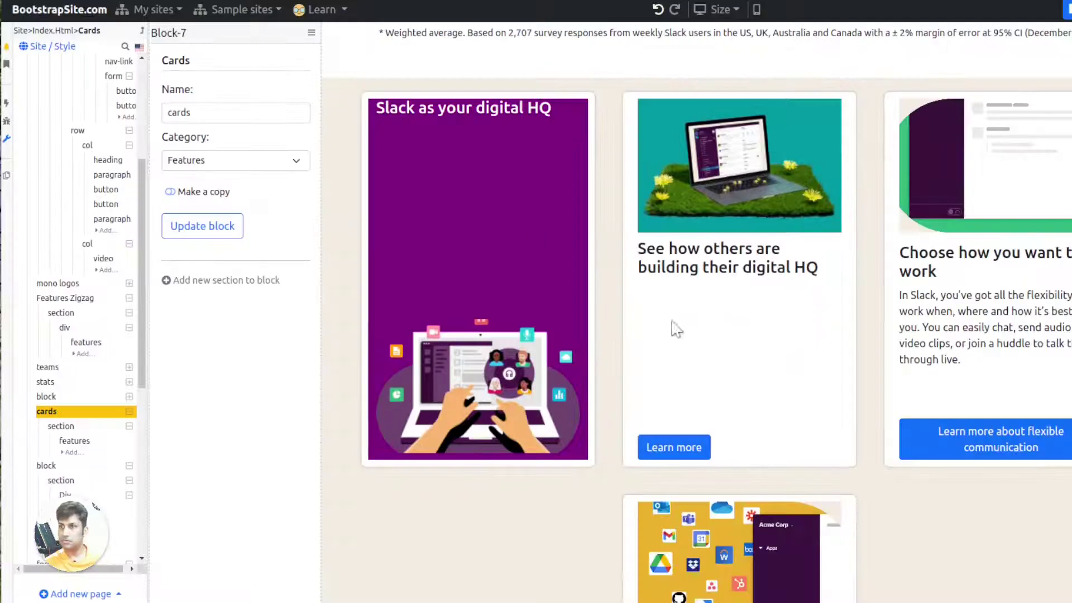
pyautogui.click(1053, 158)
pyautogui.scroll(-5, 261, 335)
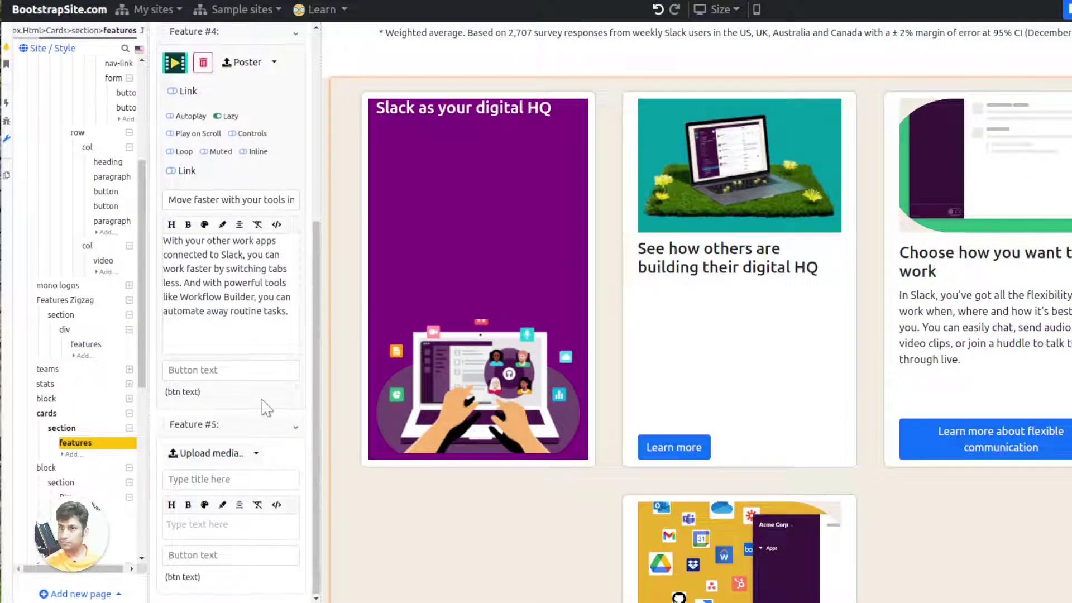
pyautogui.scroll(5, 263, 407)
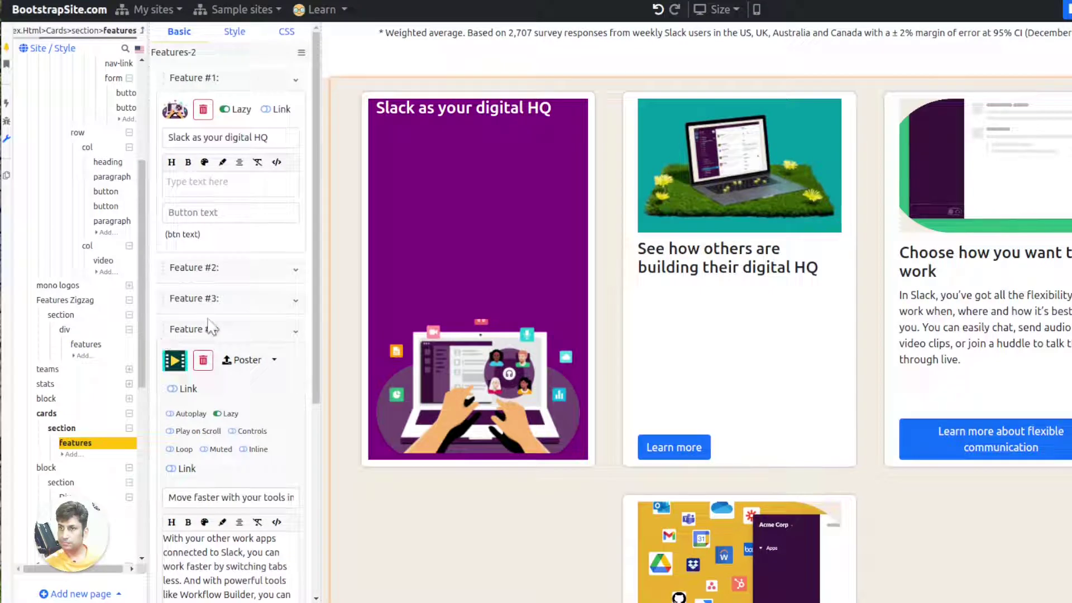
pyautogui.scroll(-1, 252, 290)
pyautogui.click(295, 199)
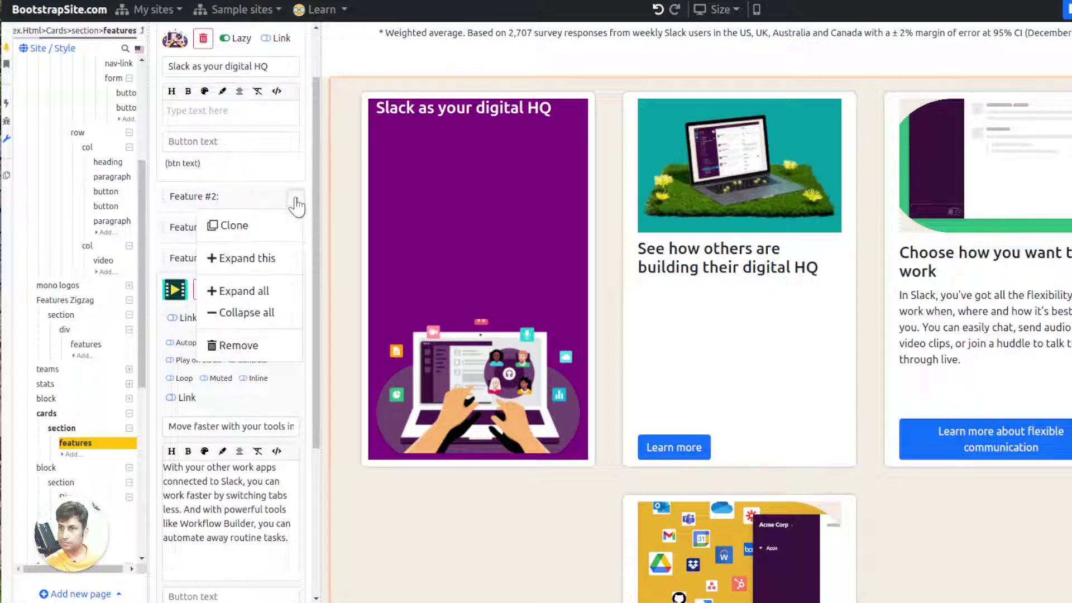
pyautogui.click(249, 257)
pyautogui.scroll(-2, 259, 412)
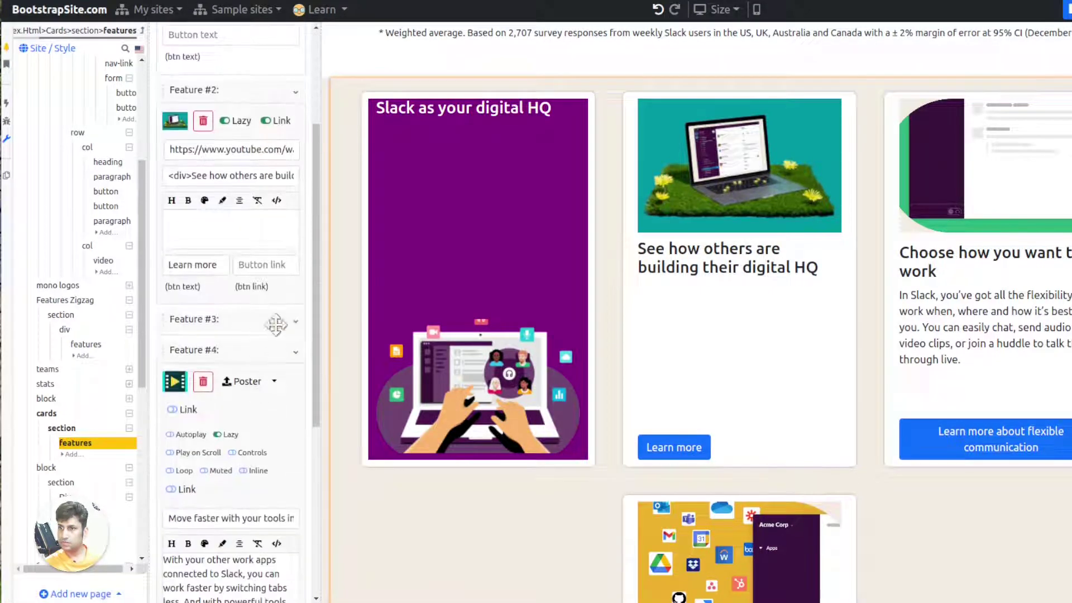
# Expand Feature #3 of the cards section and replace its media with the copied webinar image
pyautogui.click(296, 322)
pyautogui.click(279, 318)
pyautogui.click(296, 321)
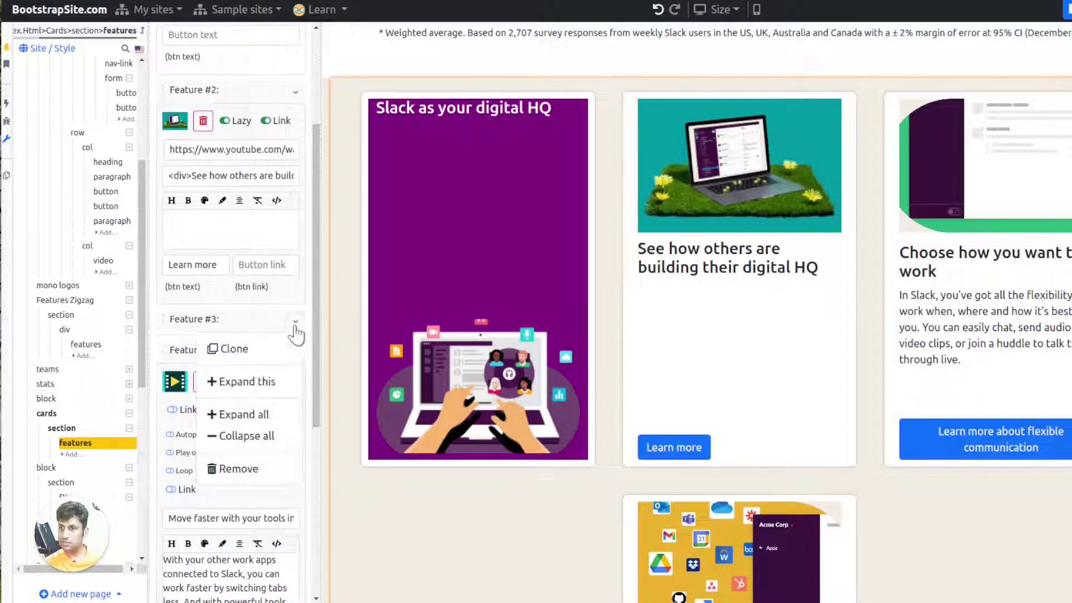
pyautogui.click(242, 380)
pyautogui.click(202, 350)
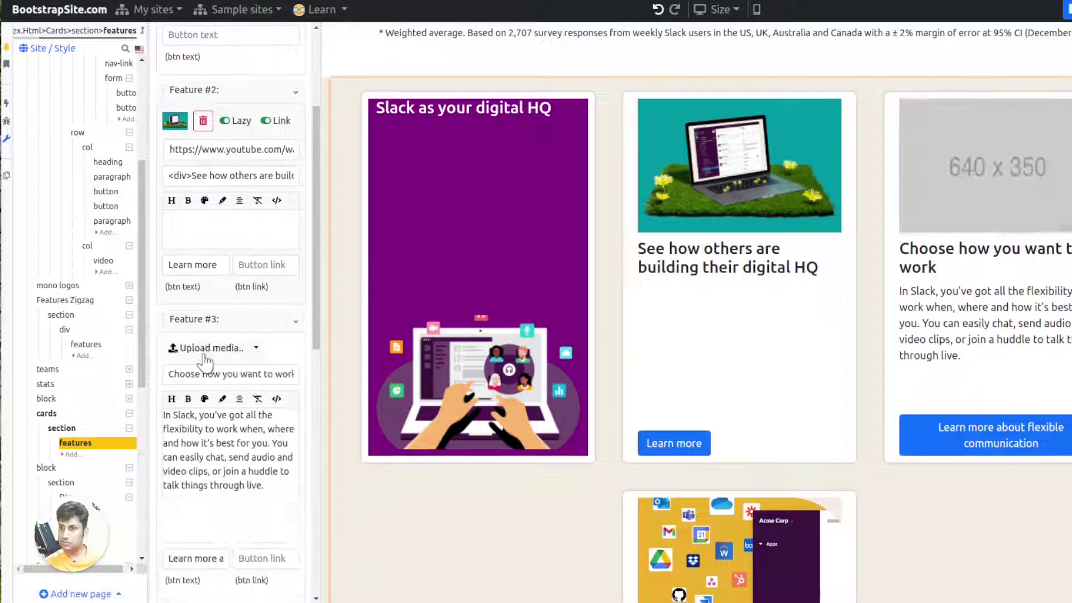
pyautogui.click(256, 348)
pyautogui.click(285, 376)
pyautogui.hotkey('ctrl', 'v')
pyautogui.click(699, 71)
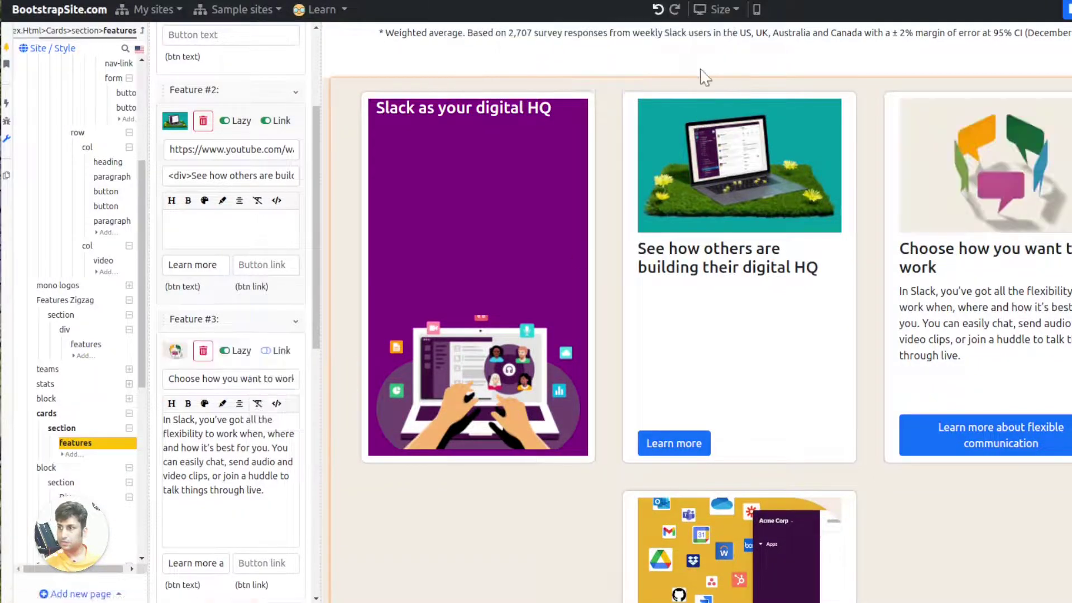
# Clear the description text of Feature #3, keeping its title
pyautogui.tripleClick(247, 475)
pyautogui.click(248, 475)
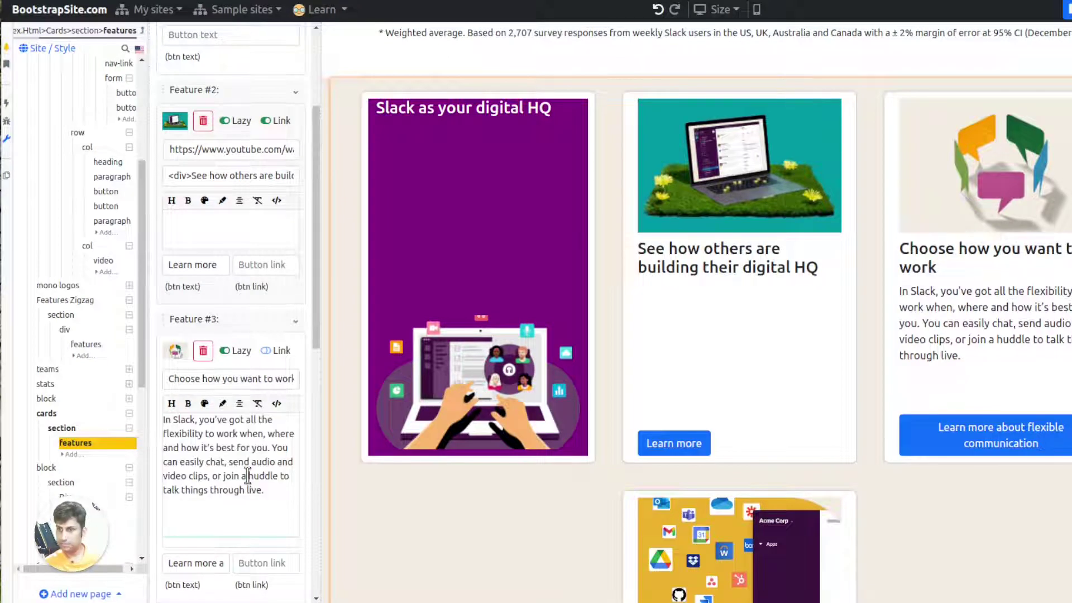
pyautogui.tripleClick(247, 476)
pyautogui.press('BackSpace')
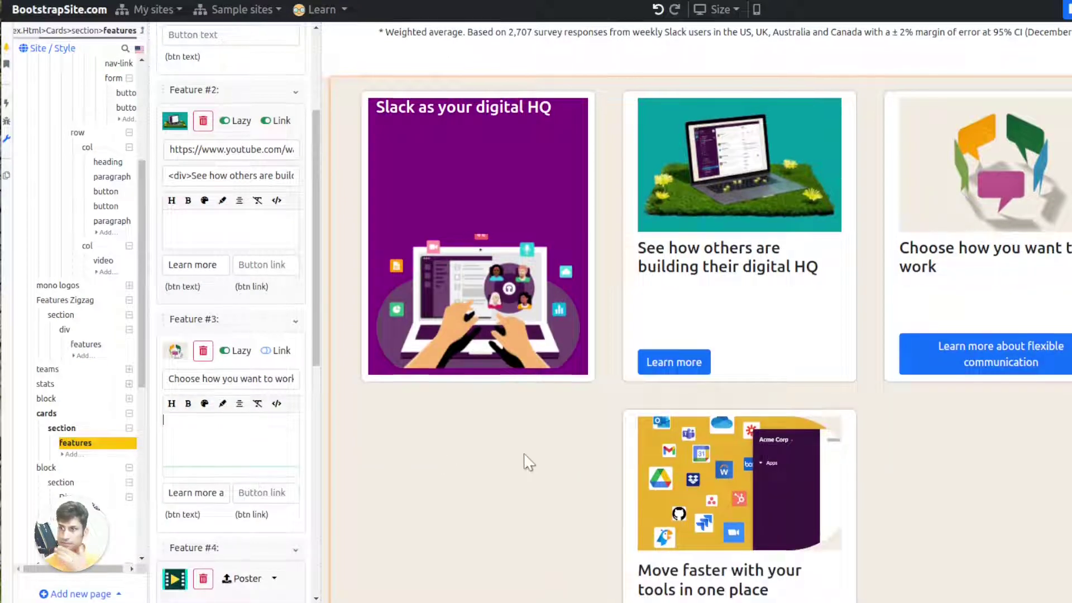
# Remove Feature #4, the "Move faster with your tools in one place" card, from the cards section
pyautogui.scroll(-1, 527, 461)
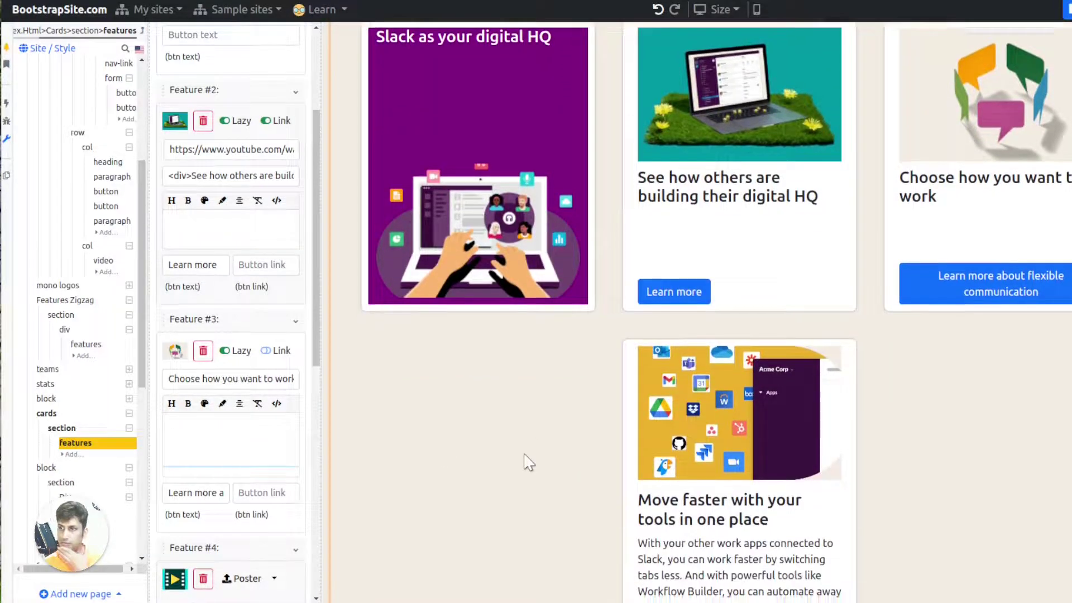
pyautogui.scroll(-2, 298, 452)
pyautogui.click(294, 445)
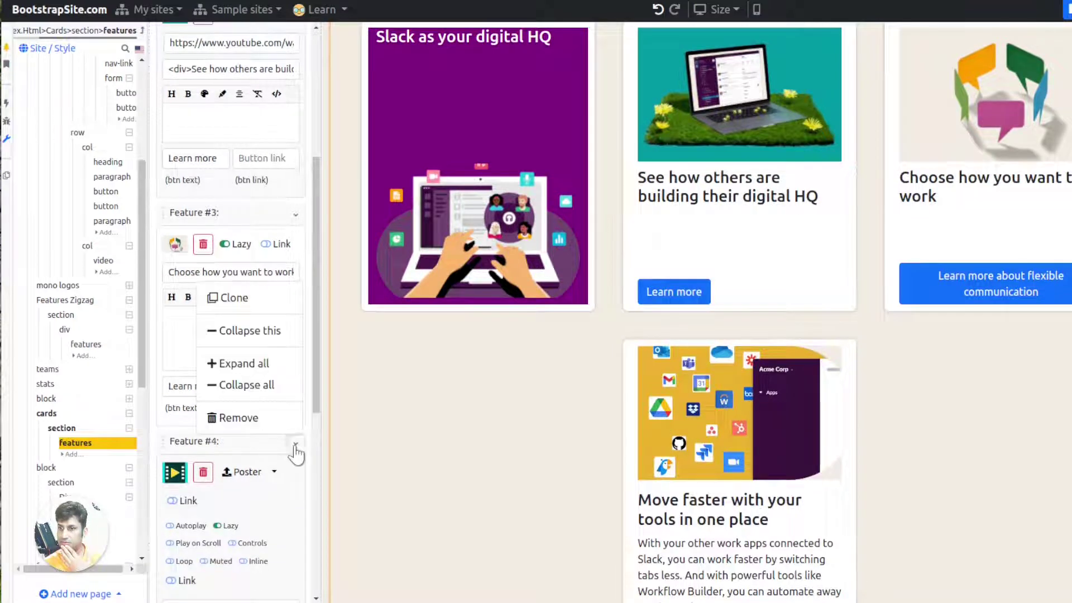
pyautogui.click(276, 417)
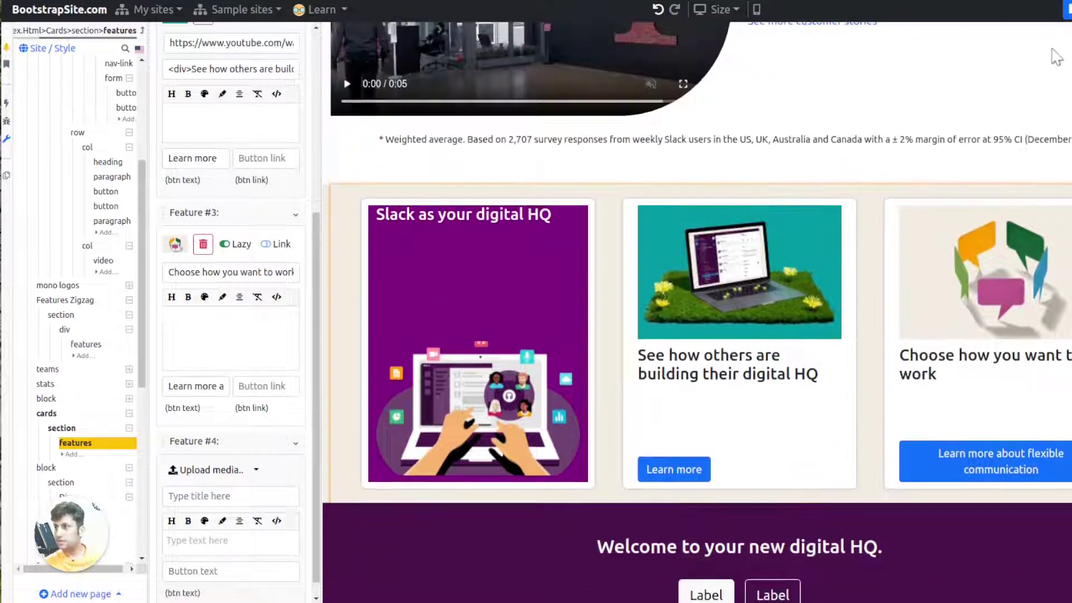
# Open the instant preview and check the three resource cards
pyautogui.click(1065, 9)
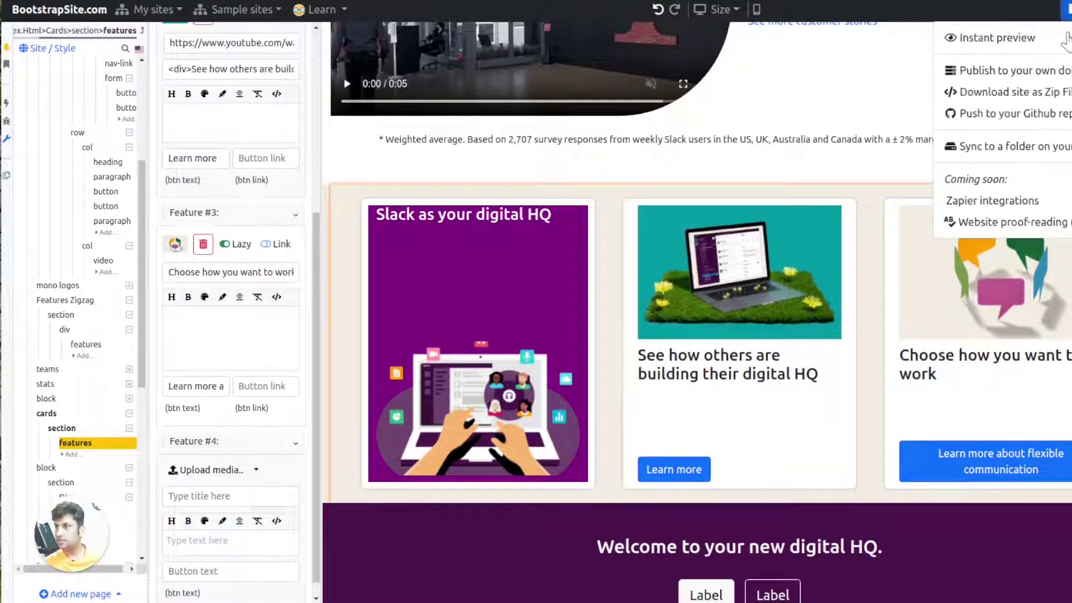
pyautogui.click(983, 35)
pyautogui.scroll(-3, 669, 407)
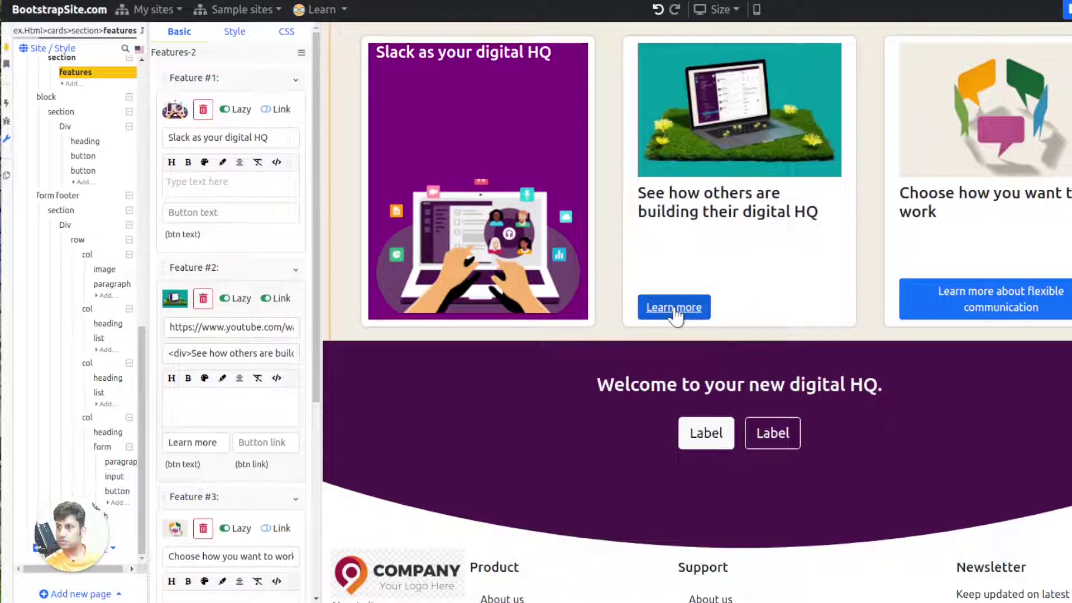
# Change the cards' button class from btn-primary to btn-link
pyautogui.click(287, 34)
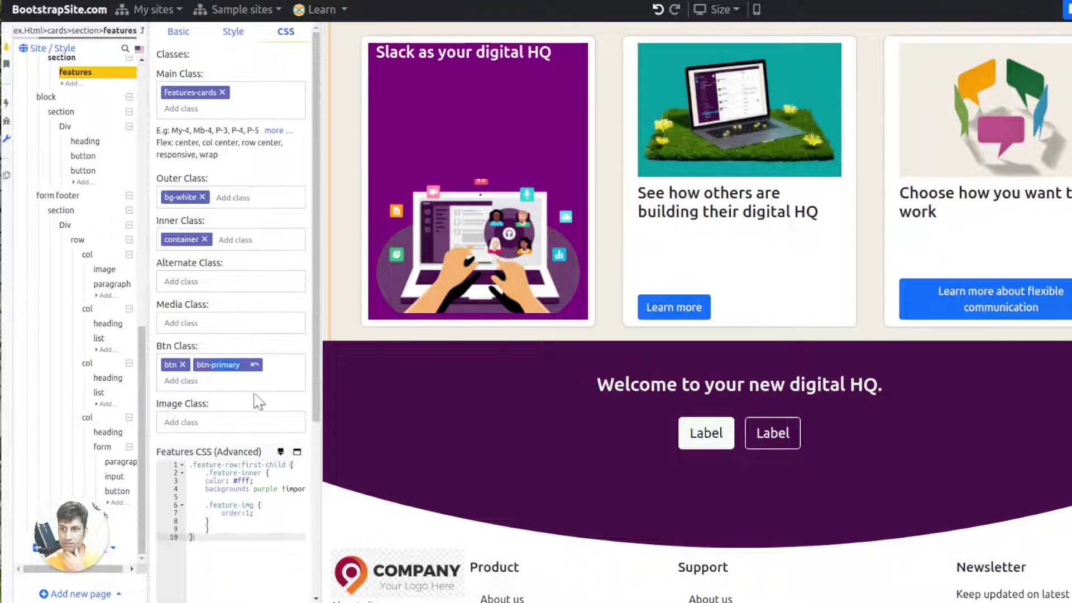
pyautogui.write('link')
pyautogui.press('Return')
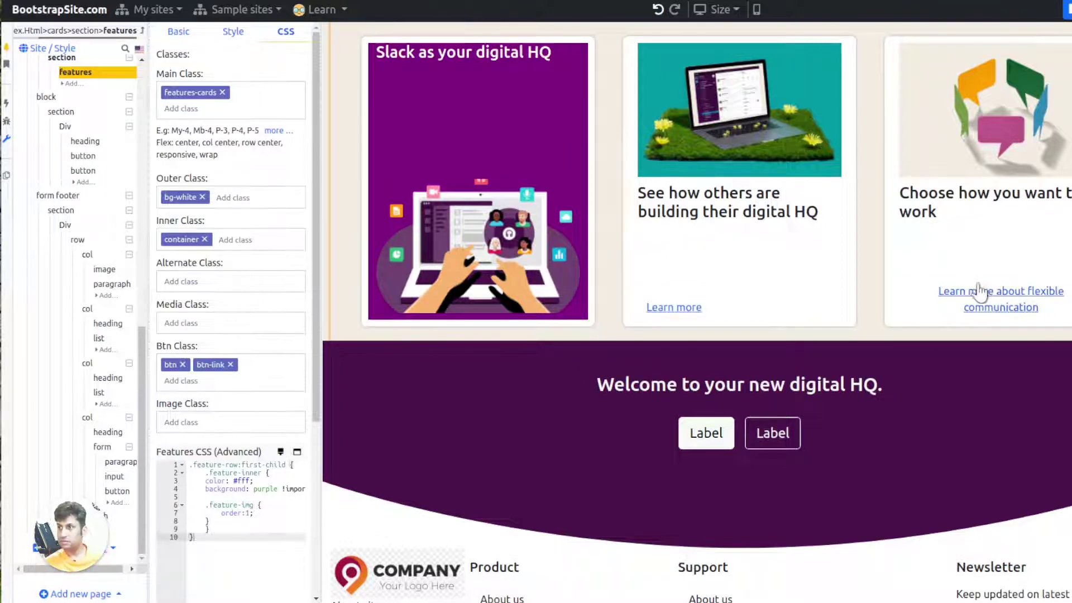
# Shorten the third card's button text to "Learn more"
pyautogui.click(1013, 299)
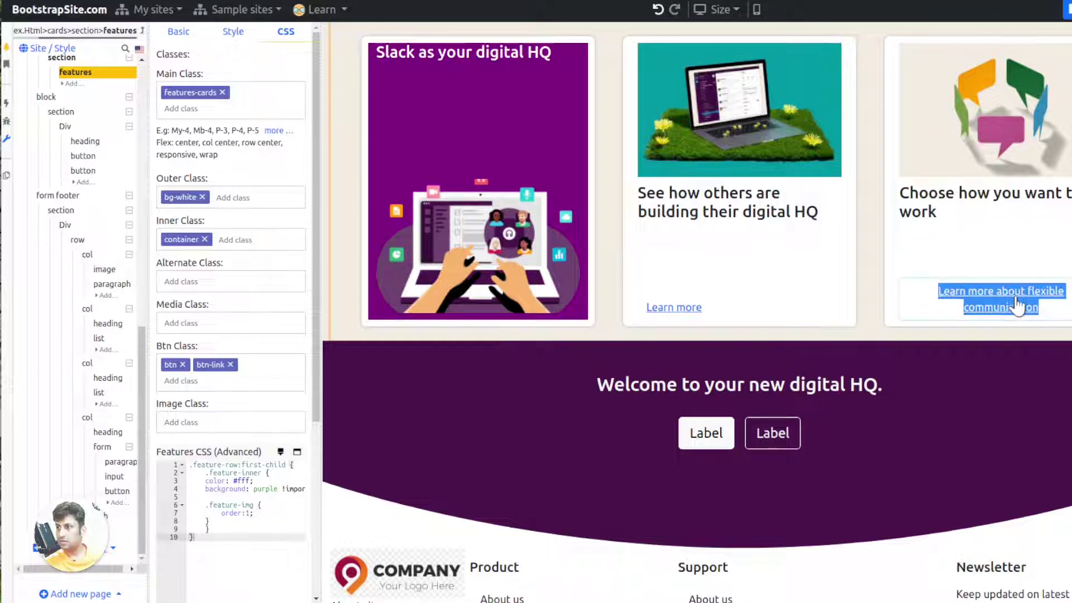
pyautogui.hotkey('ctrl', 'shift', 'End')
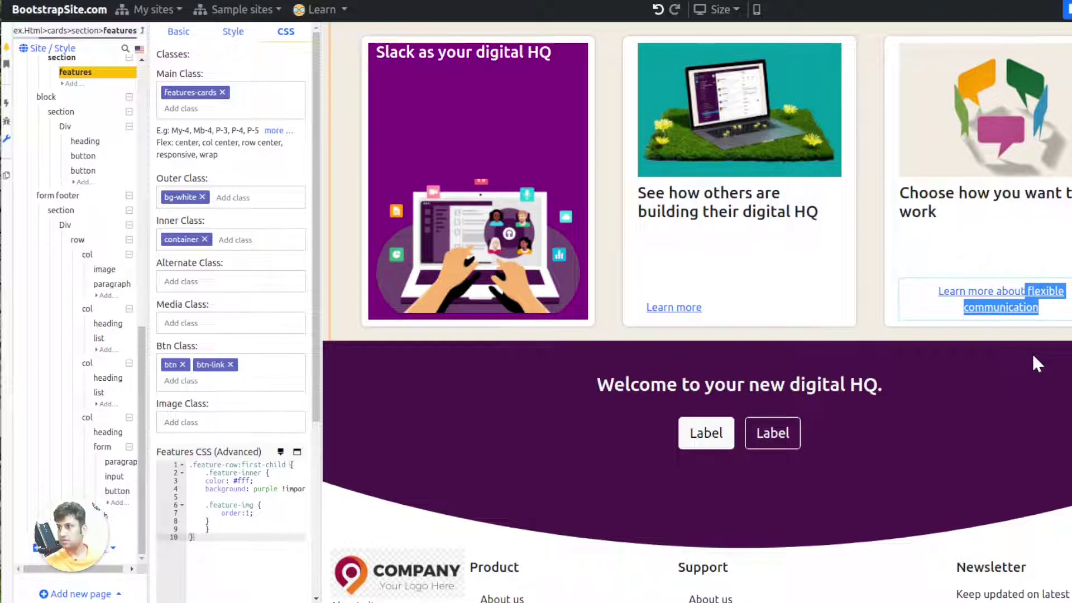
pyautogui.press('Home')
pyautogui.hotkey('ctrl', 'Left')
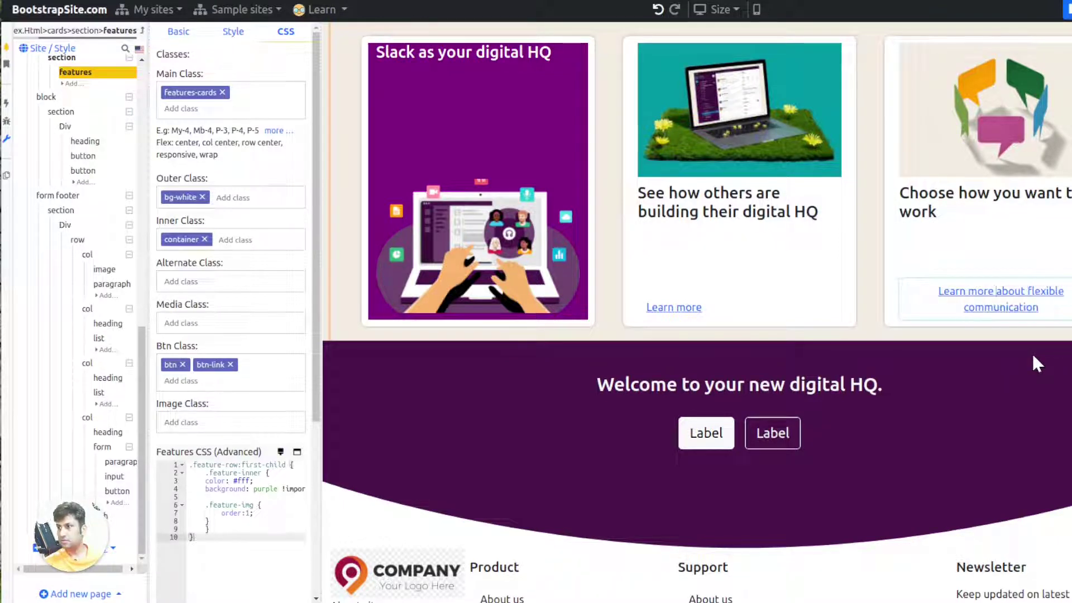
pyautogui.hotkey('ctrl', 'shift', 'End')
pyautogui.press('BackSpace')
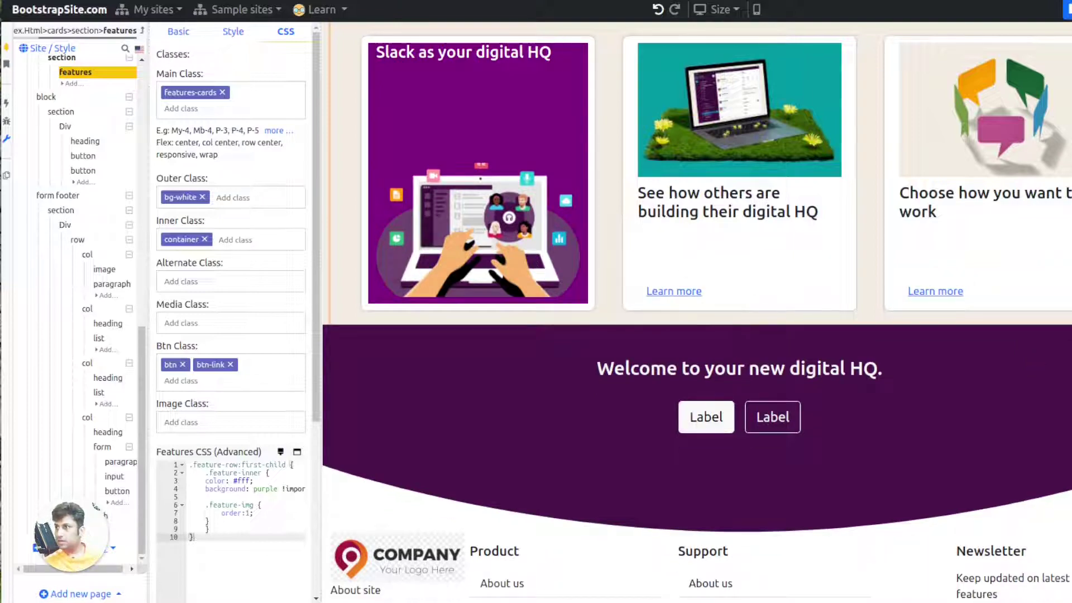
# Open the instant preview and compare its "Welcome to your new digital HQ." banner and footer with the original Slack page
pyautogui.click(1063, 10)
pyautogui.click(994, 36)
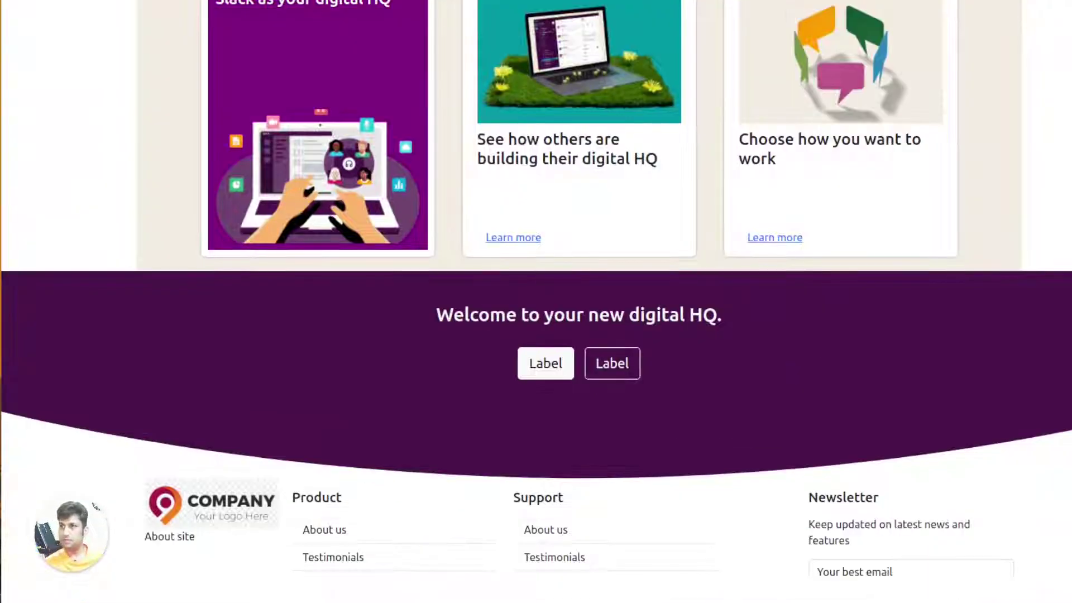
pyautogui.hotkey('alt', 'Tab')
pyautogui.scroll(-5, 418, 223)
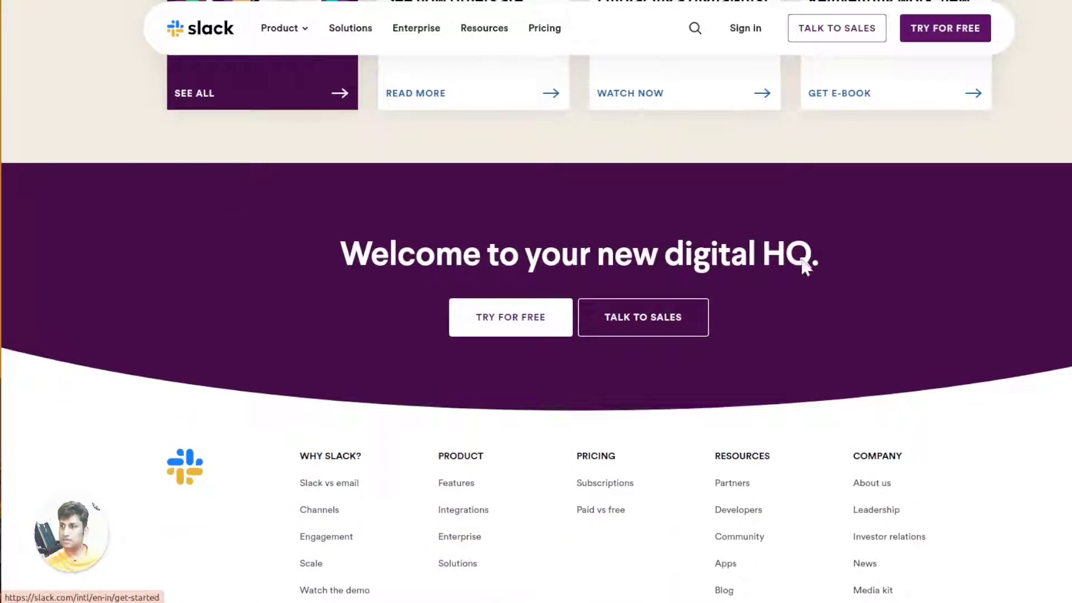
pyautogui.hotkey('alt', 'Tab')
pyautogui.moveTo(439, 307); pyautogui.dragTo(728, 314)
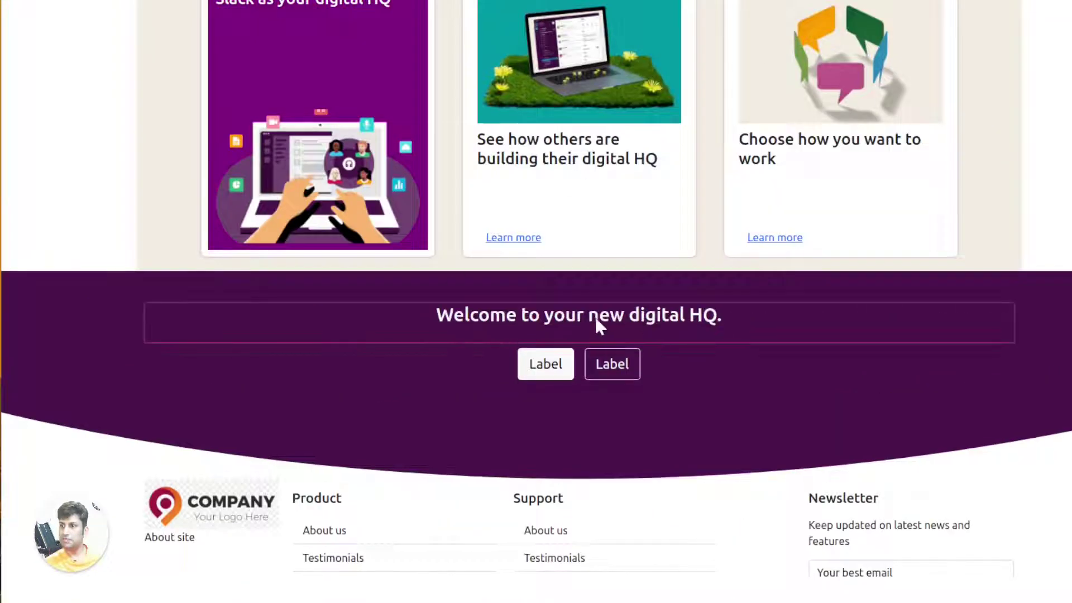
pyautogui.click(711, 371)
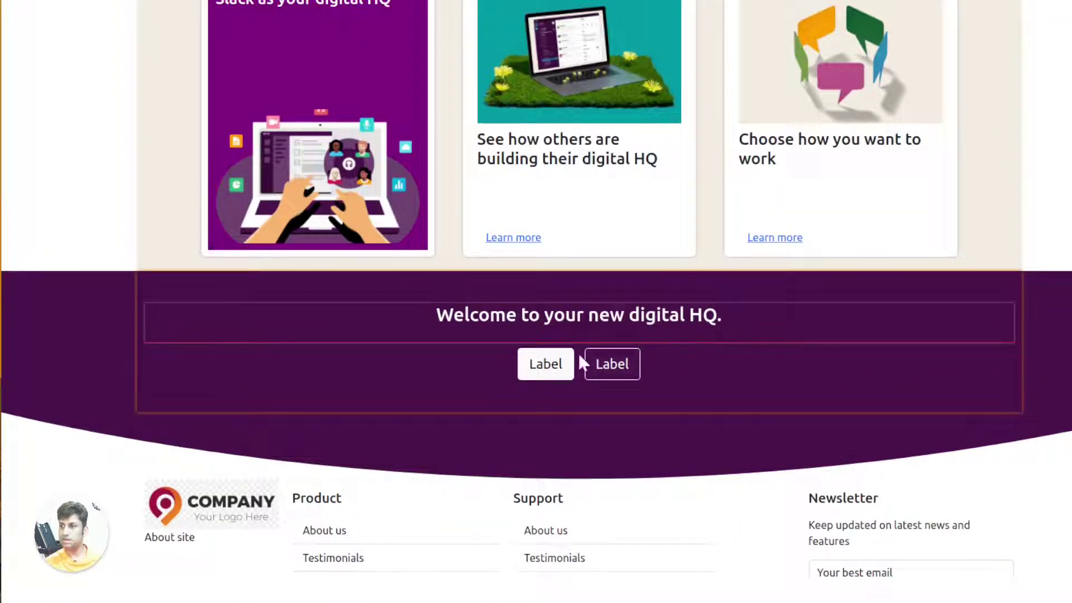
pyautogui.scroll(-3, 548, 401)
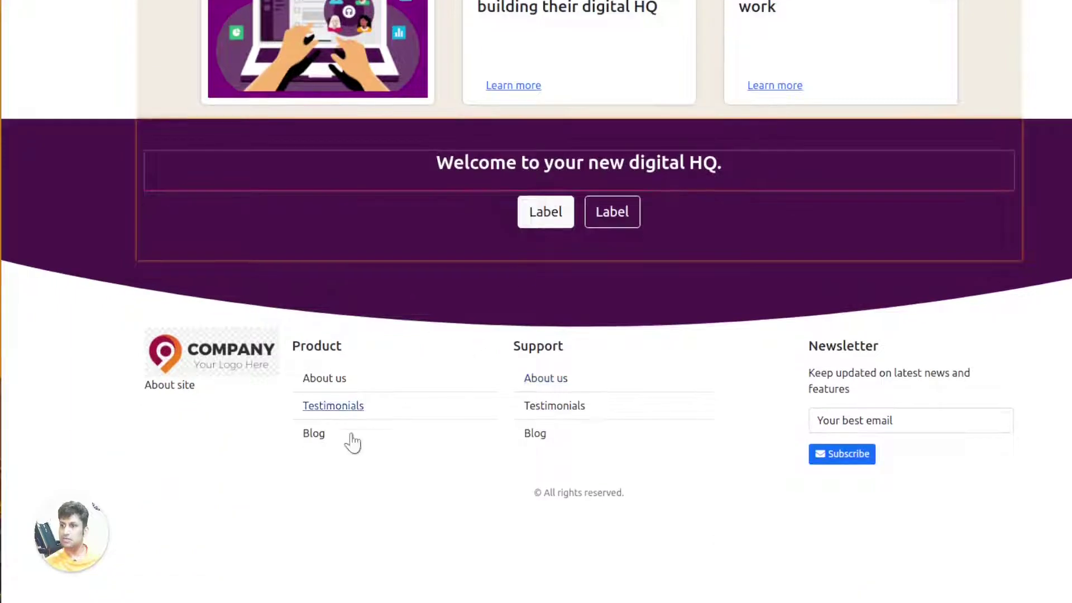
# Review the whole previewed page from the hero through the features, then look over the footer and hero in the builder
pyautogui.scroll(20, 483, 522)
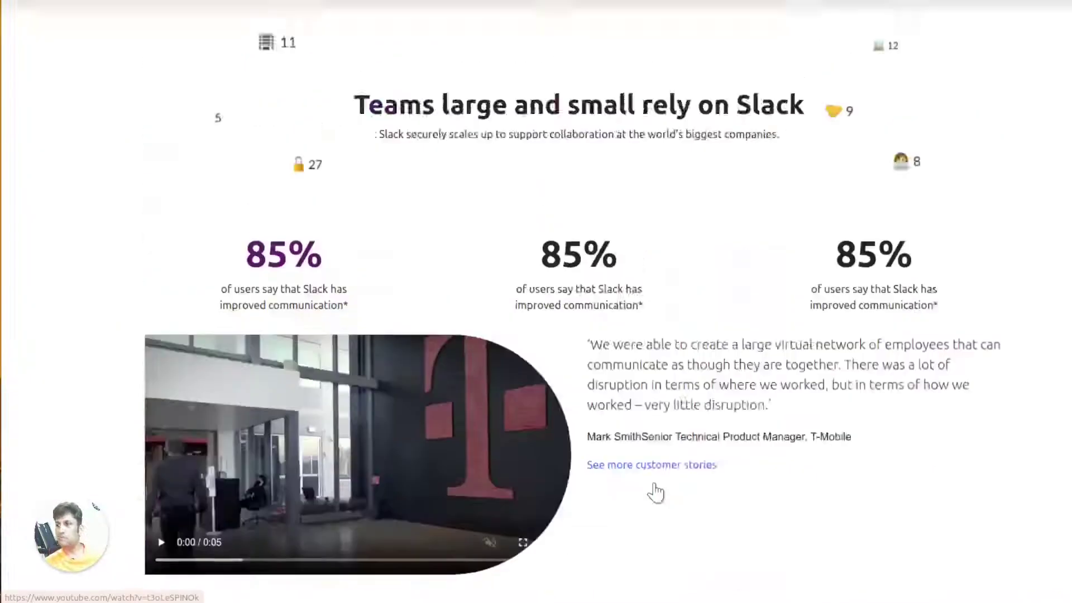
pyautogui.scroll(7, 665, 464)
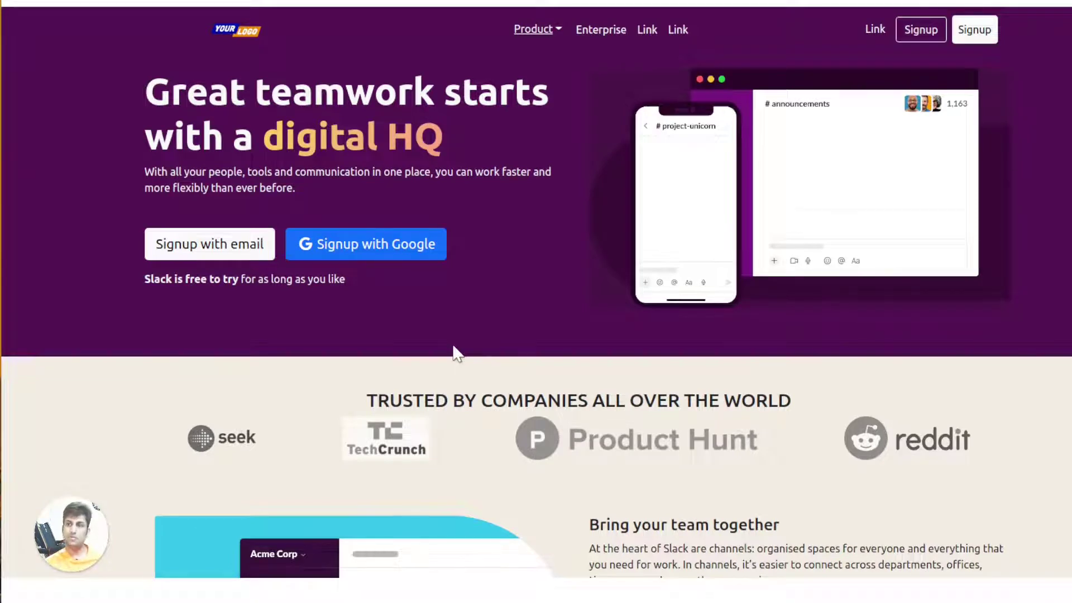
pyautogui.scroll(-1, 457, 353)
pyautogui.scroll(-4, 307, 270)
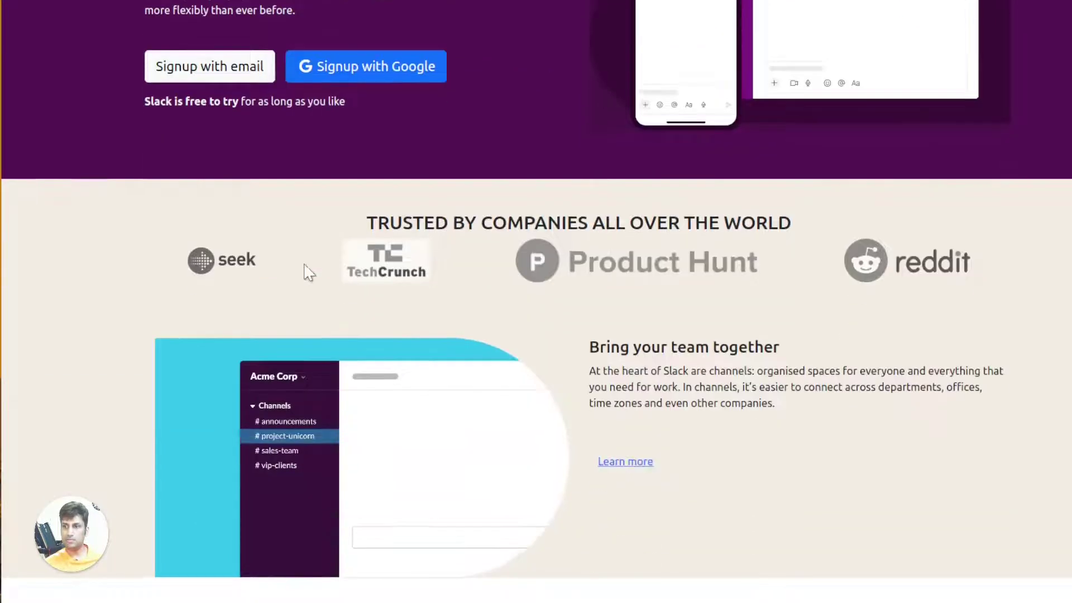
pyautogui.scroll(-6, 339, 167)
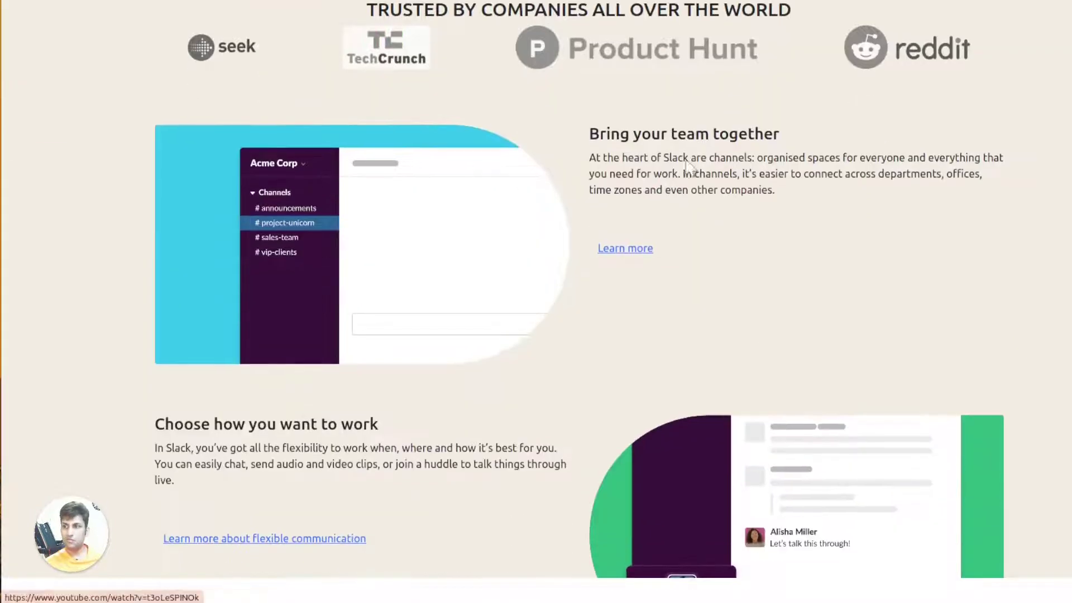
pyautogui.scroll(-1, 474, 266)
pyautogui.scroll(-12, 473, 265)
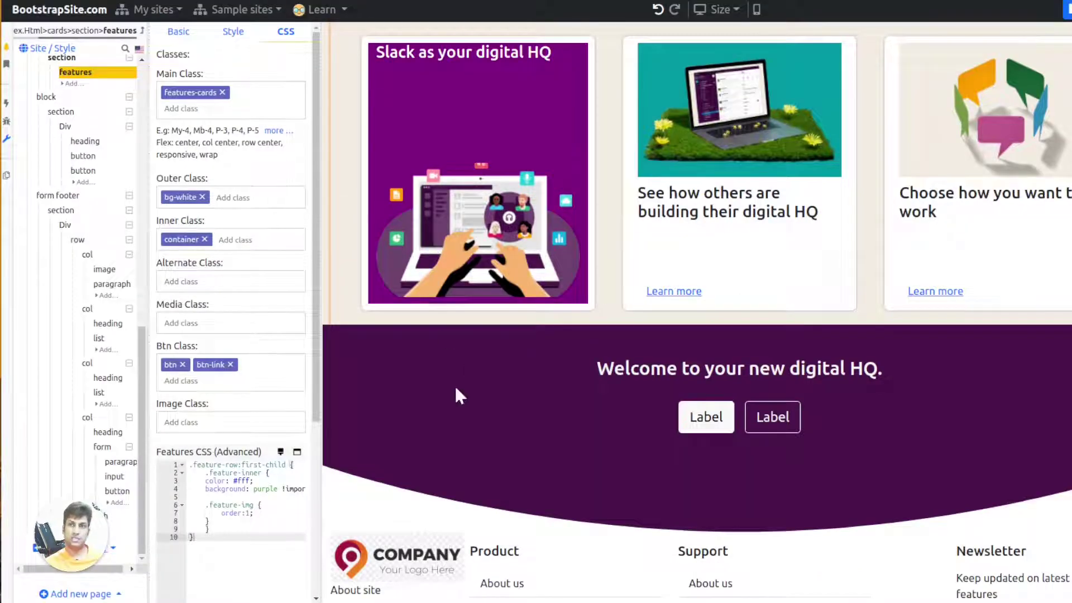
pyautogui.scroll(-3, 584, 347)
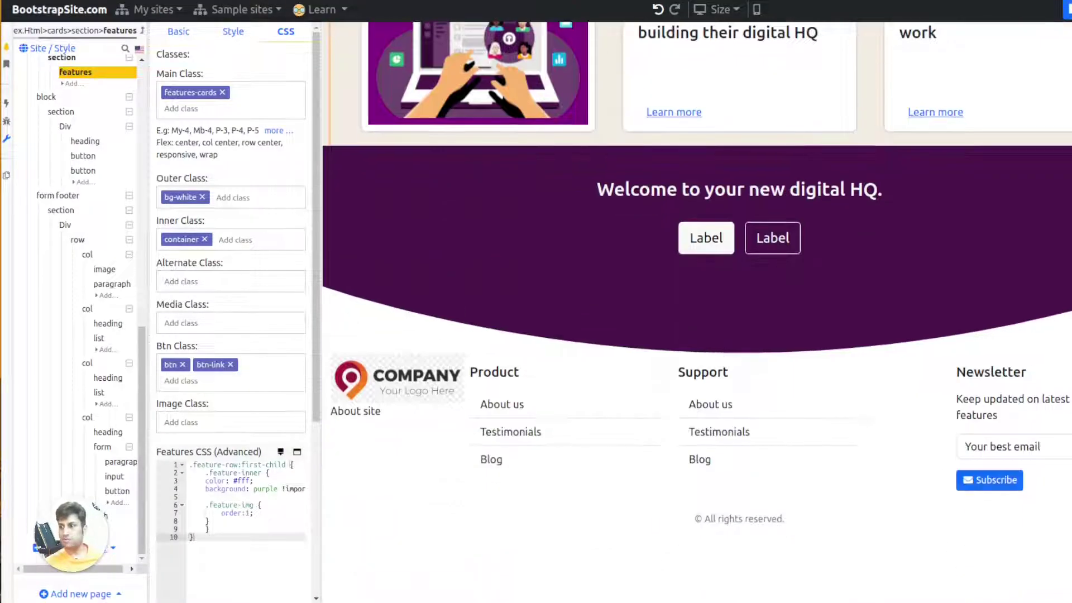
pyautogui.press('Home')
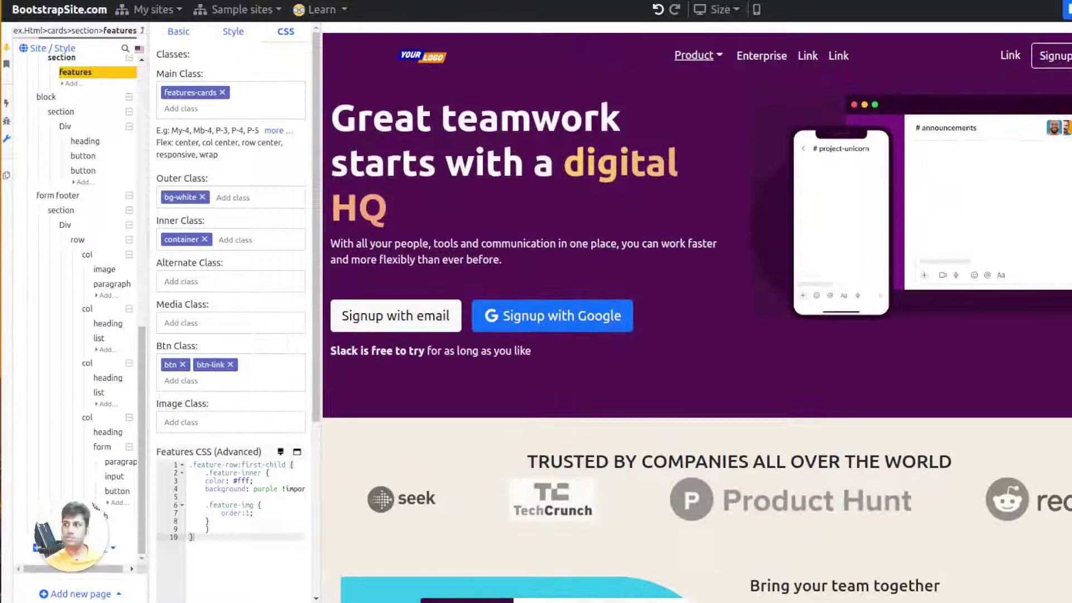